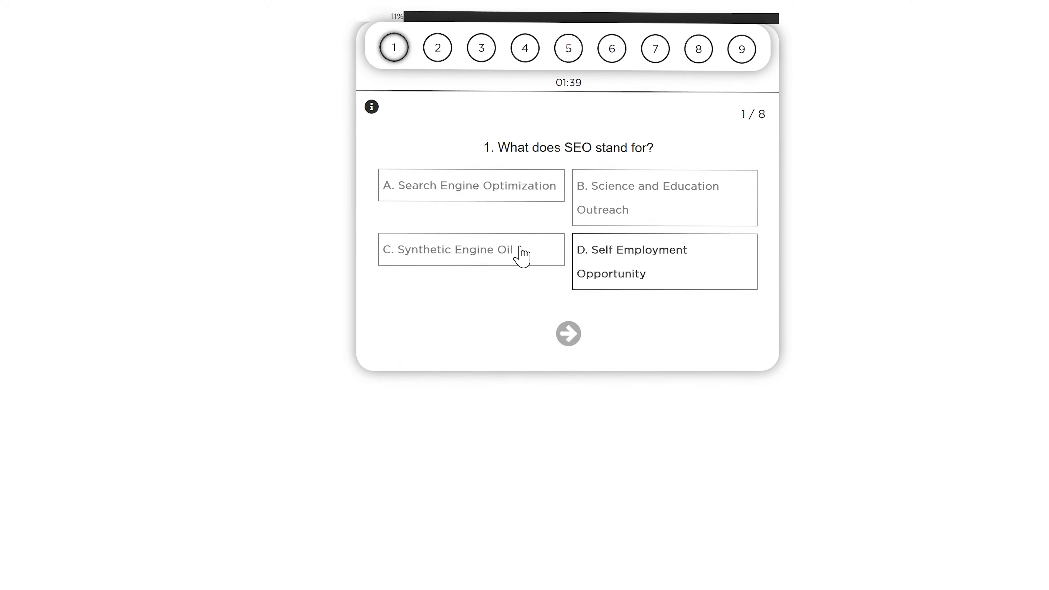
Step: Take the quiz, answering each question through to the result
click(592, 406)
click(565, 217)
click(565, 252)
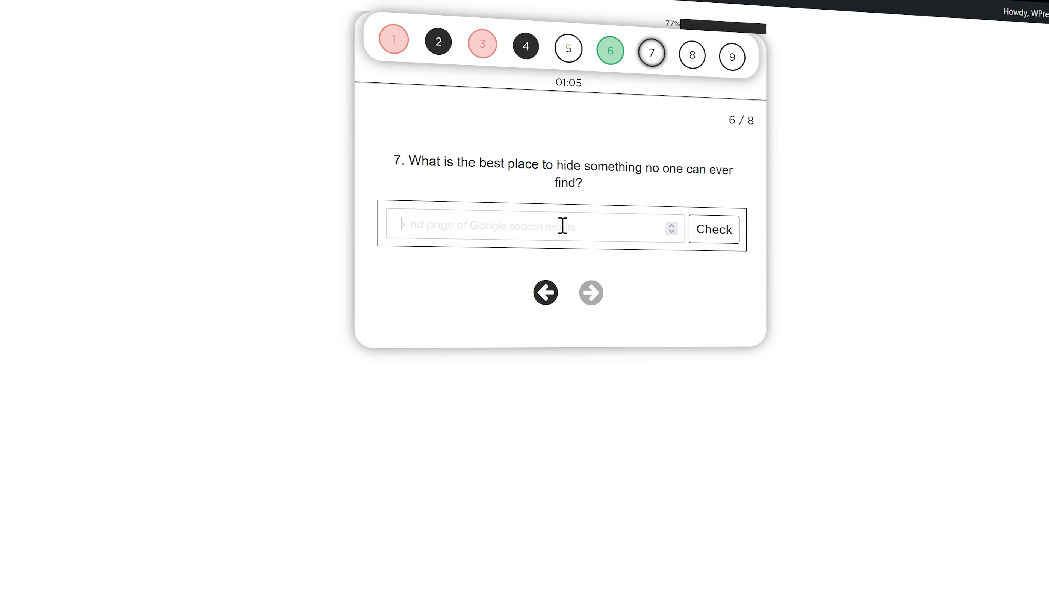
click(591, 304)
click(603, 218)
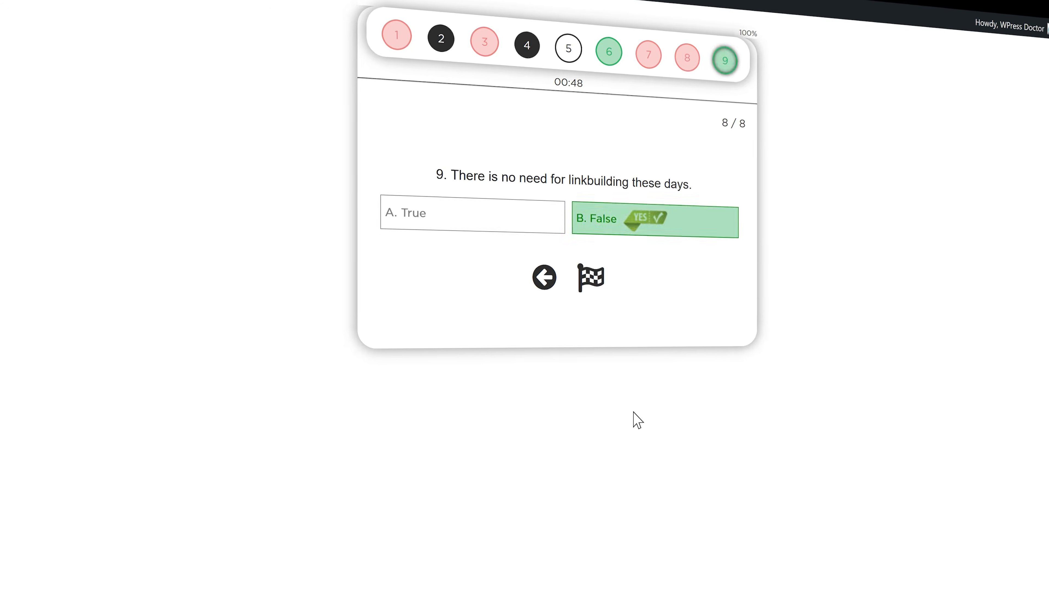
click(590, 276)
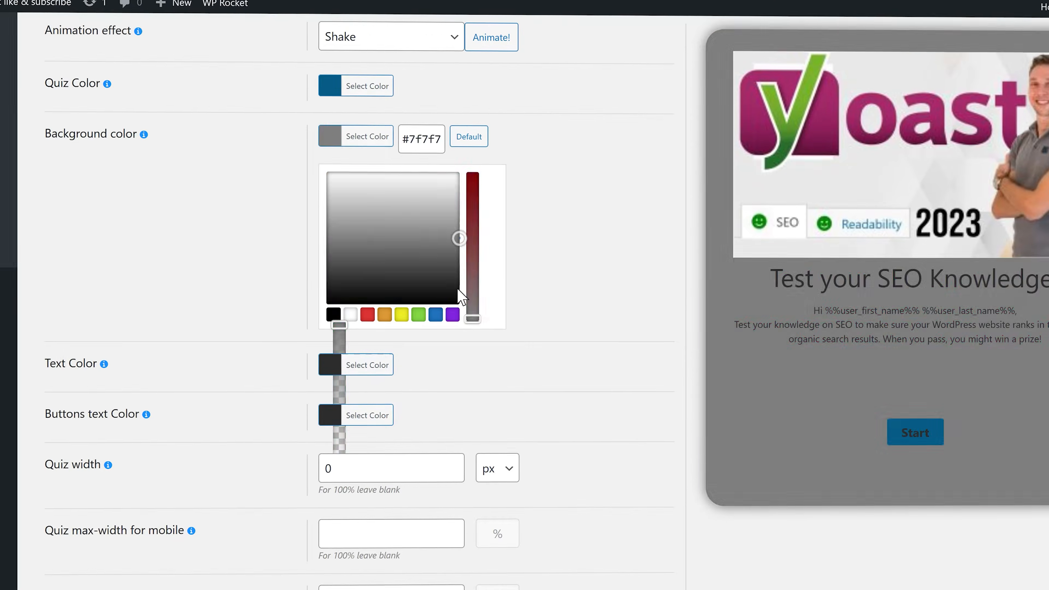
Step: Set the quiz width to 500 and adjust the minimum height and title font sizes
click(351, 364)
text(500)
scroll(288, 449, down, 3)
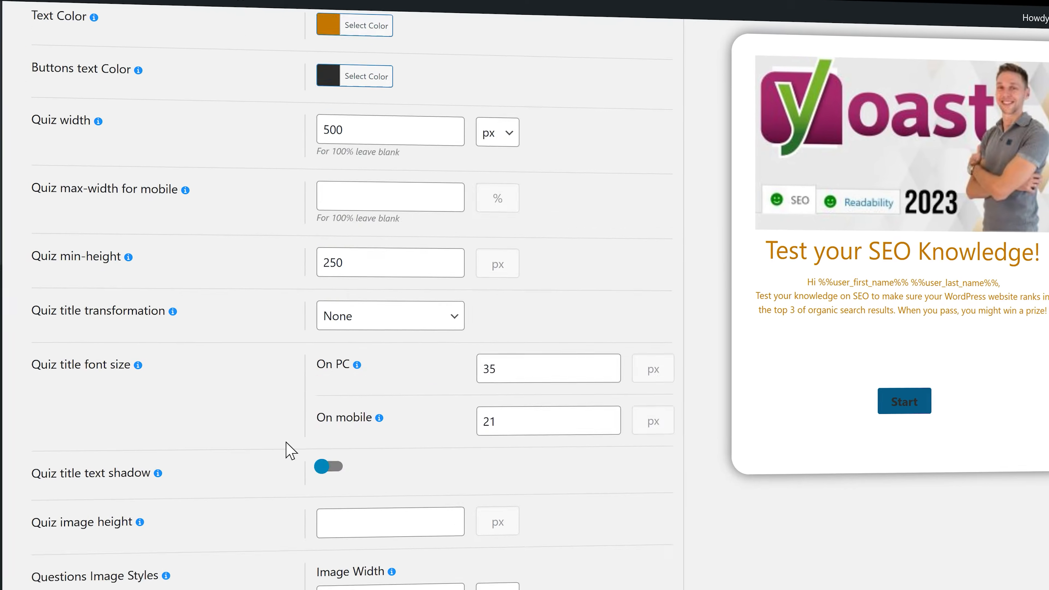
click(614, 366)
click(614, 418)
scroll(361, 339, down, 4)
scroll(361, 339, down, 6)
Step: Give the quiz a red dashed border and a horizontal red-to-dark background gradient
click(458, 472)
scroll(510, 422, down, 5)
scroll(511, 422, down, 10)
click(377, 424)
click(492, 438)
scroll(576, 351, down, 10)
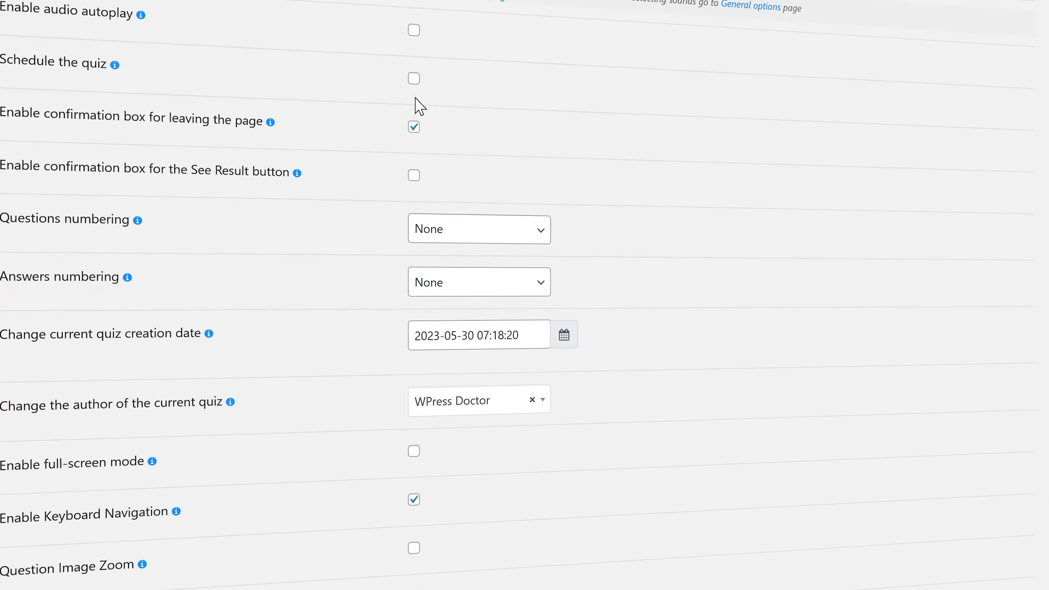
Step: Enable scheduling and a timer for the quiz
click(414, 78)
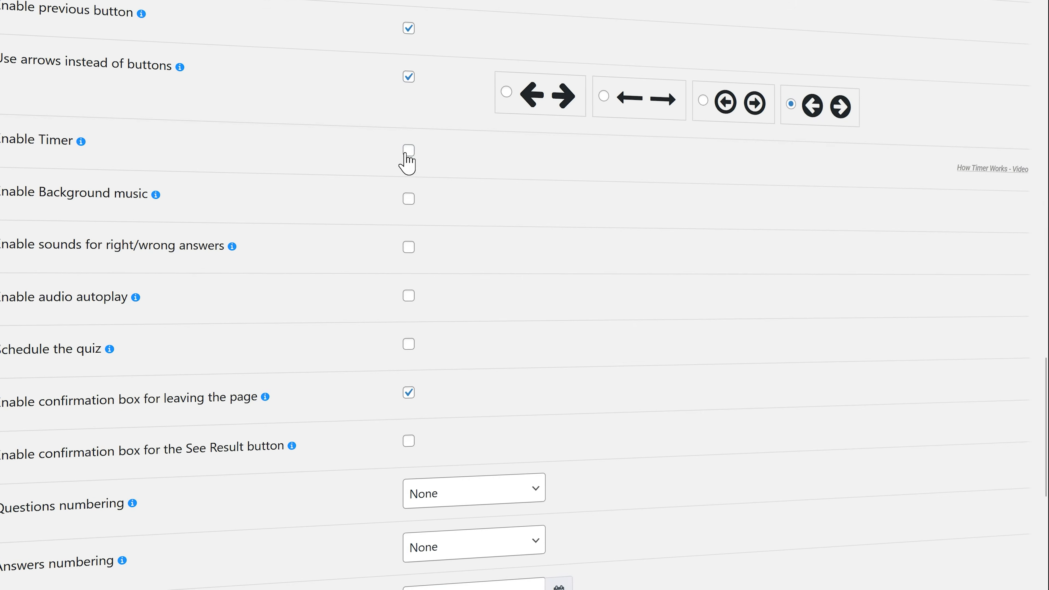
click(407, 153)
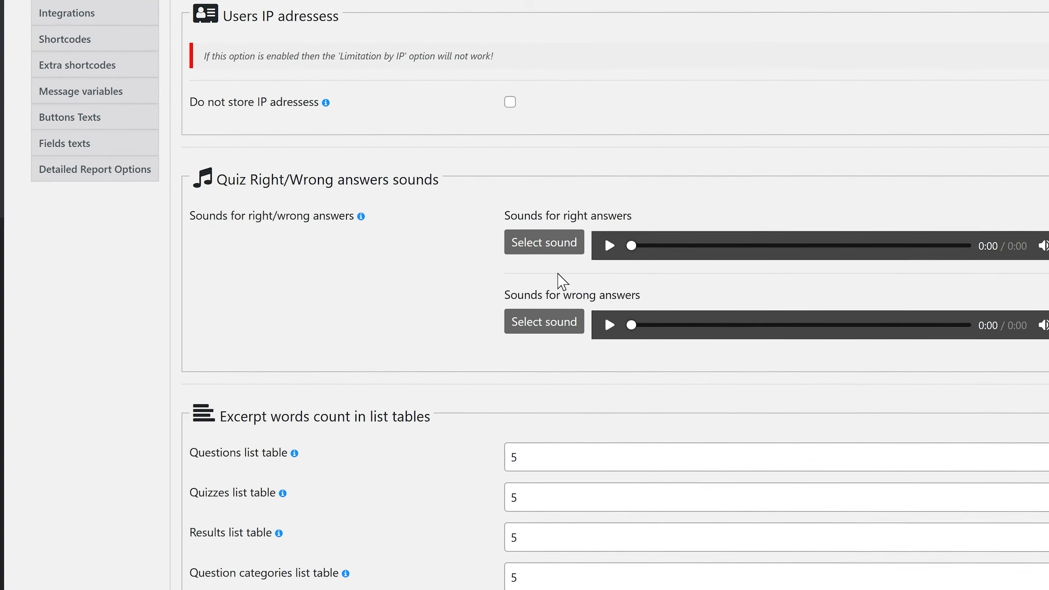
drag(193, 182, 364, 184)
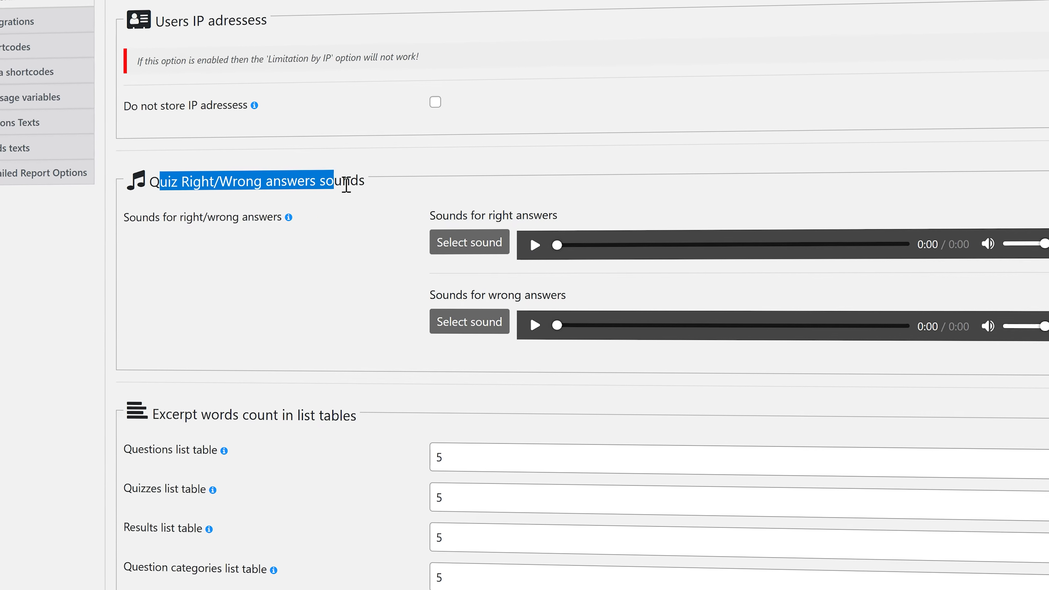
click(374, 183)
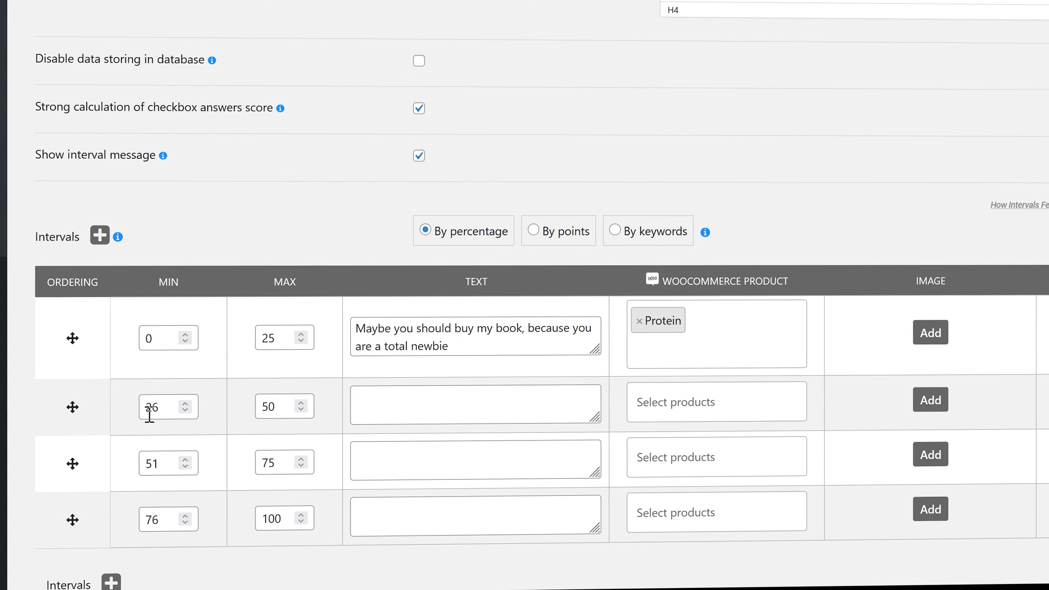
Step: Edit the messages for the second, third and fourth score intervals
click(422, 406)
click(433, 460)
click(447, 520)
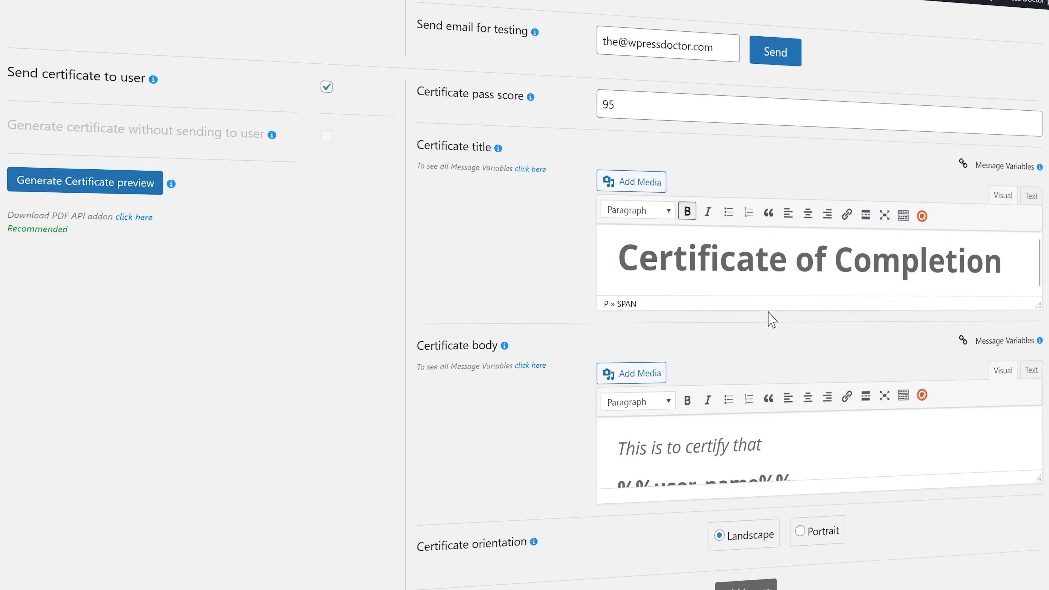
Step: Limit each user to 2 attempts
scroll(771, 320, down, 2)
scroll(941, 433, down, 15)
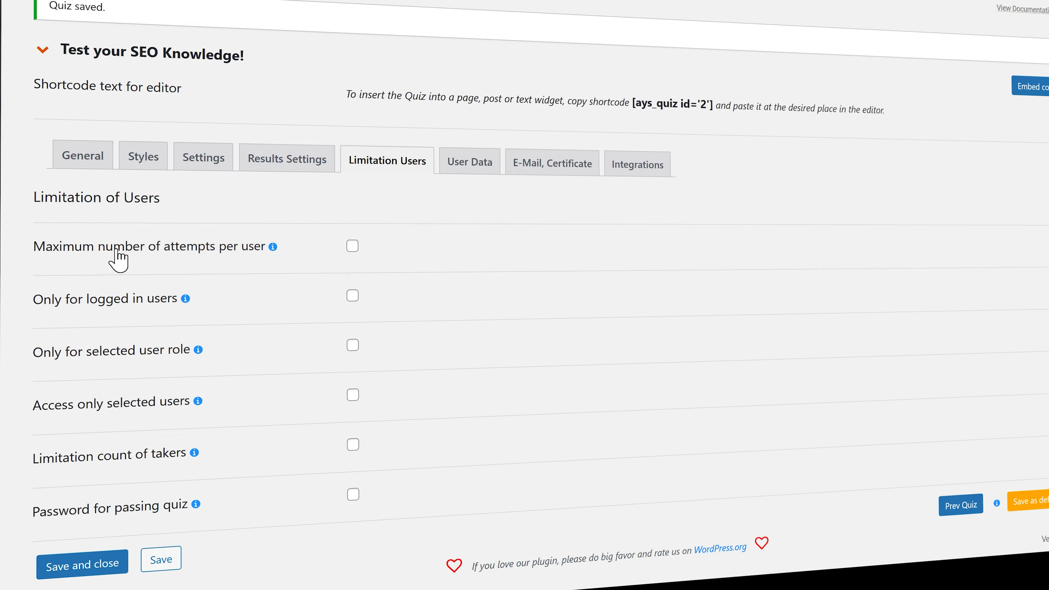
click(206, 257)
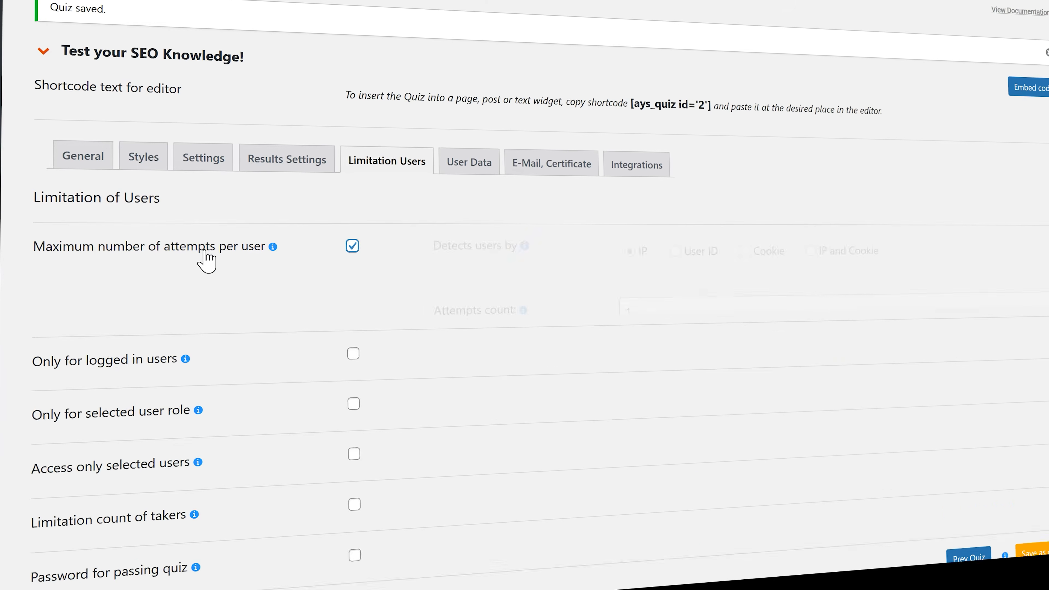
double_click(656, 298)
text(2)
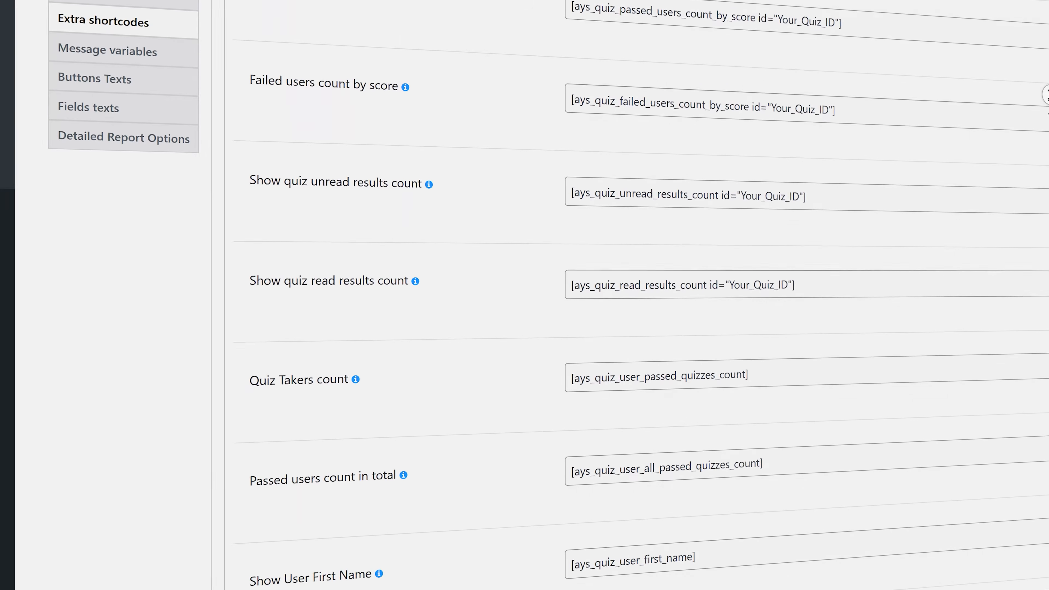
scroll(1048, 100, down, 10)
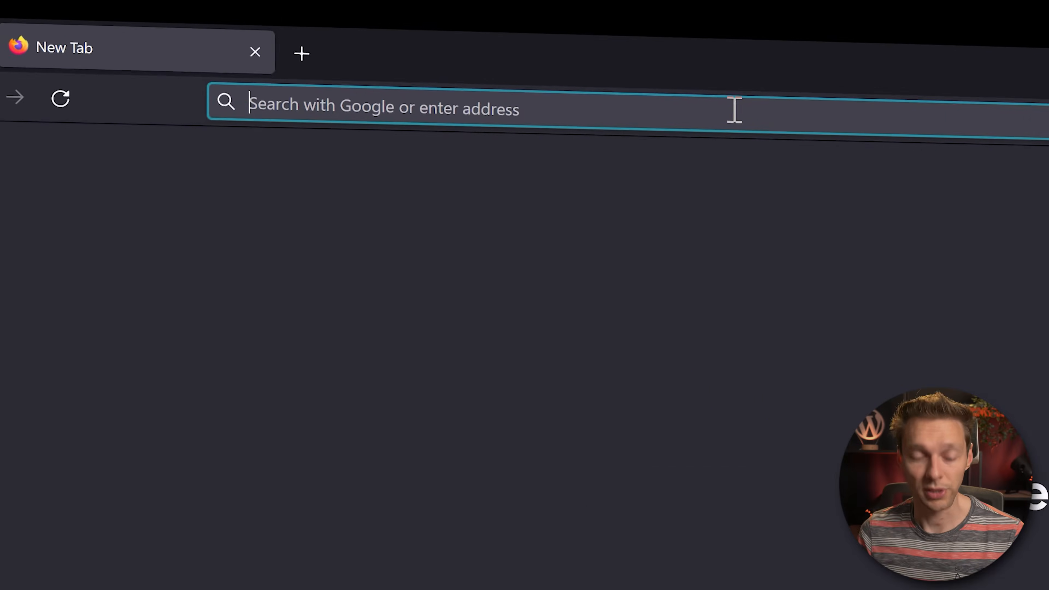
Step: Go to wpressdoctor.com/quiz in the browser
text(wp)
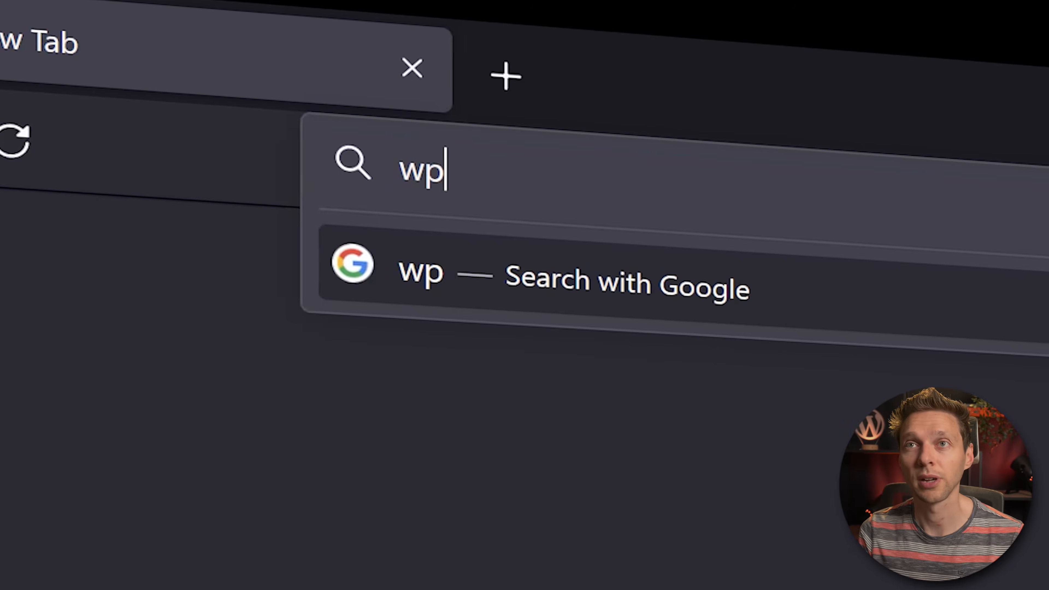
text(ressdoctor.com/)
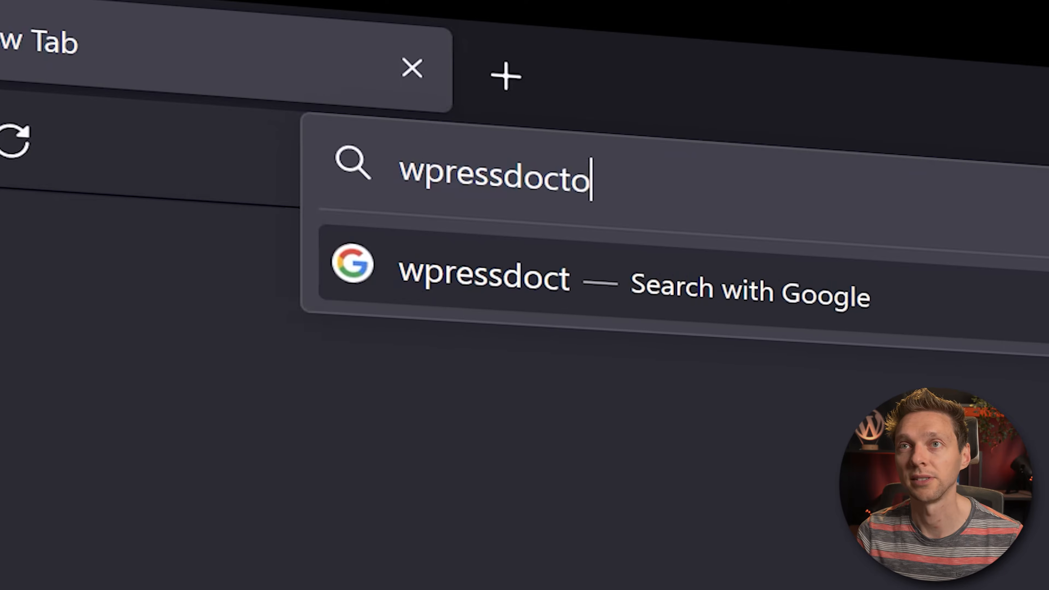
text(quiz)
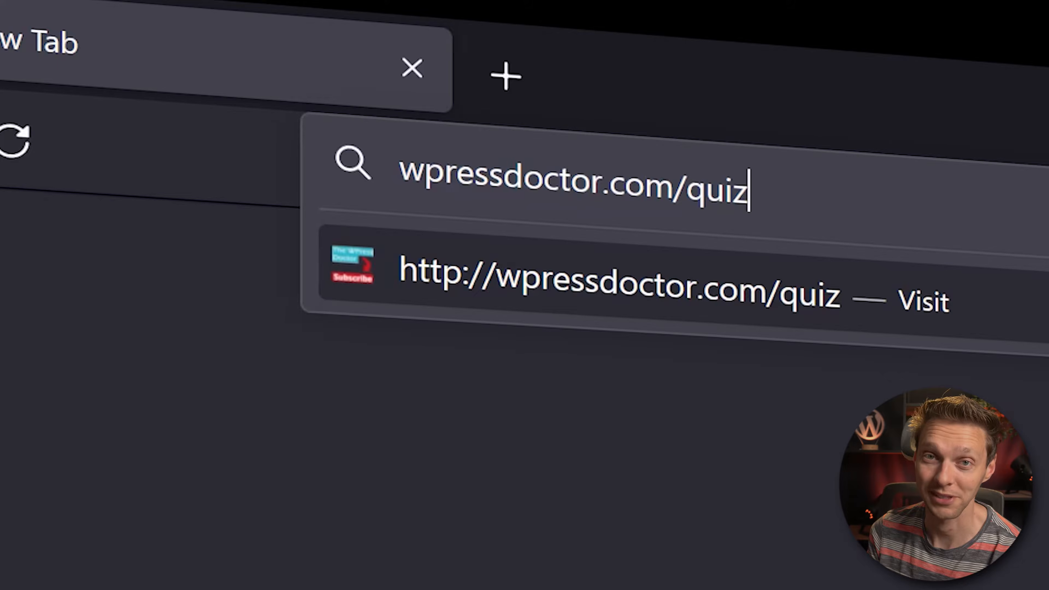
key(Return)
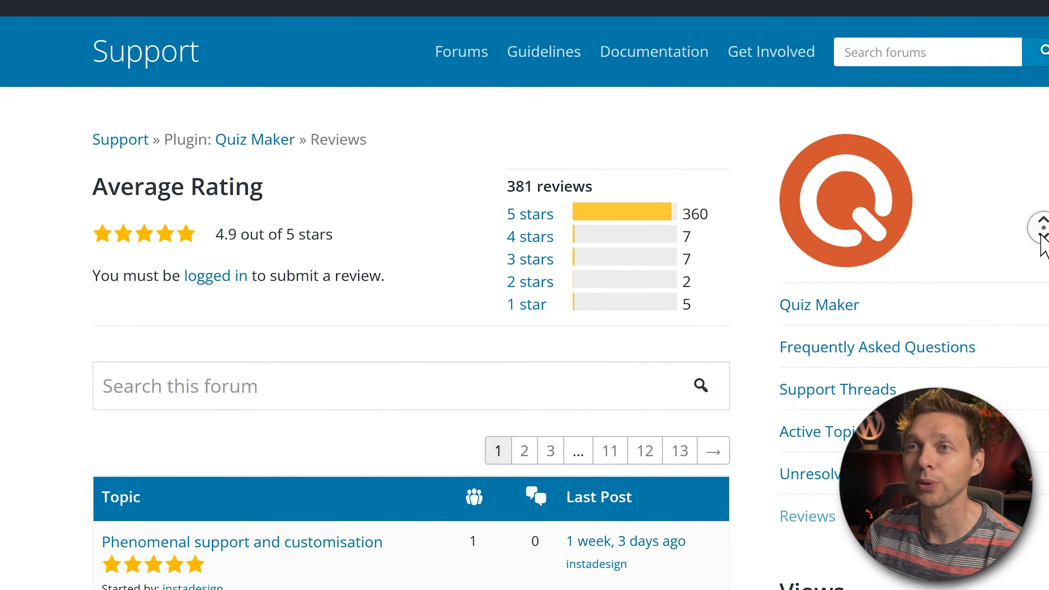
scroll(525, 295, down, 1)
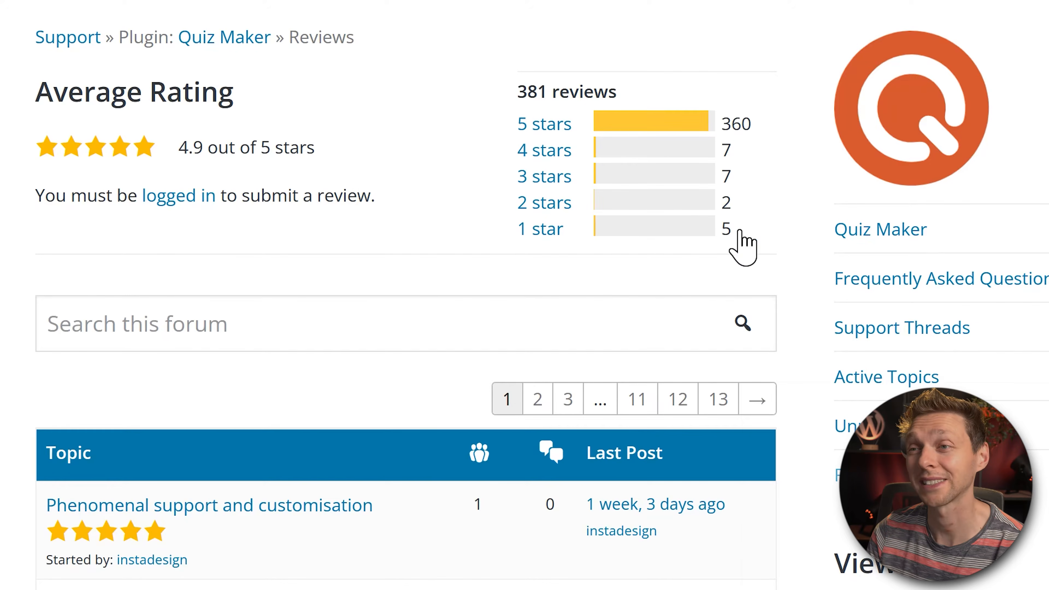
scroll(593, 227, down, 3)
scroll(405, 289, down, 3)
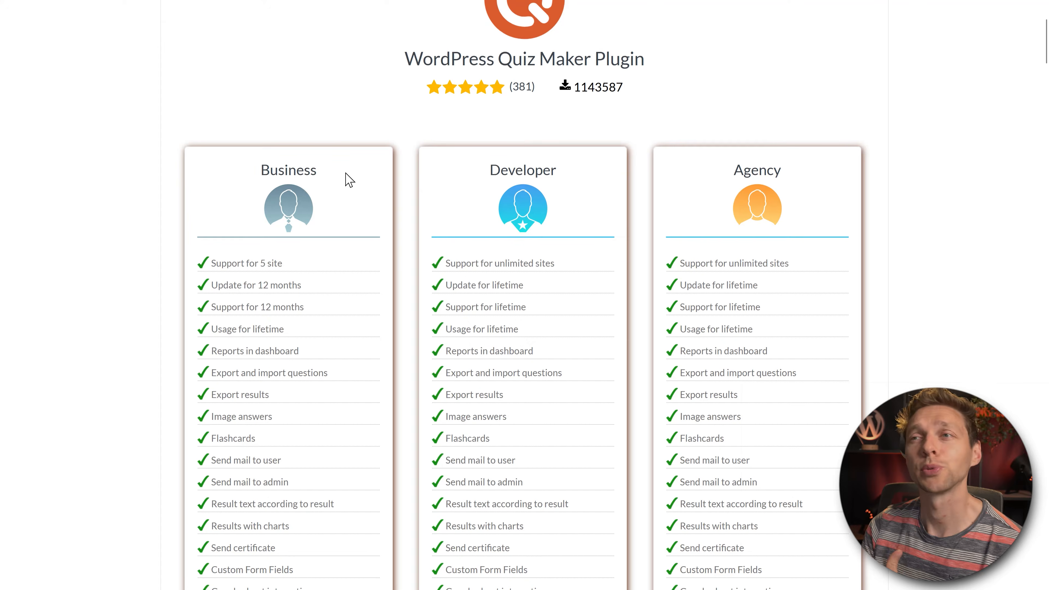
Step: Compare the Business and Developer plans' site support, updates, lifetime support and missing features
drag(282, 263, 213, 263)
drag(556, 265, 432, 268)
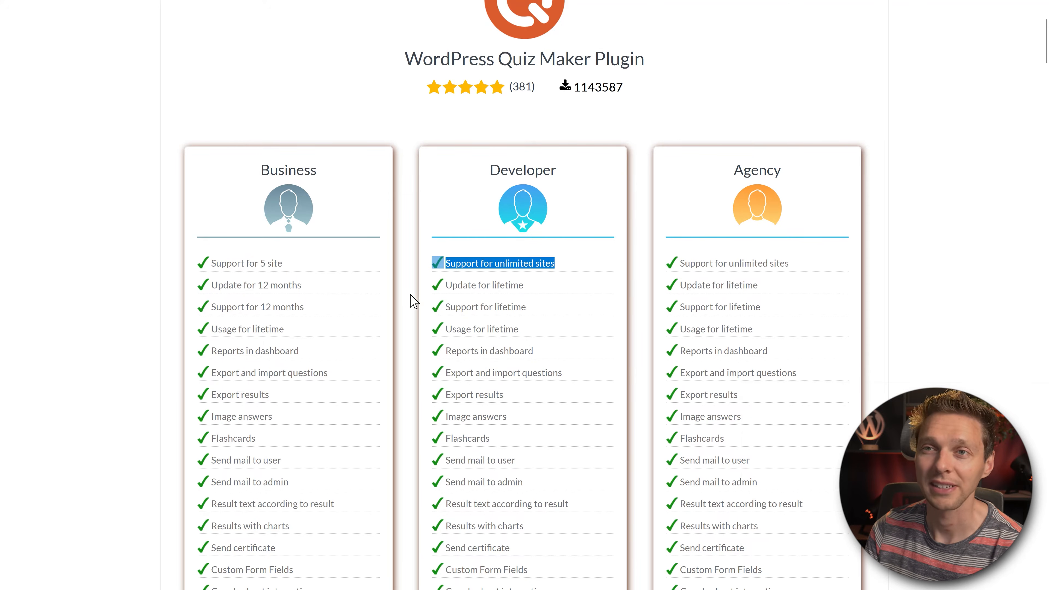
drag(302, 286, 210, 288)
drag(533, 286, 452, 289)
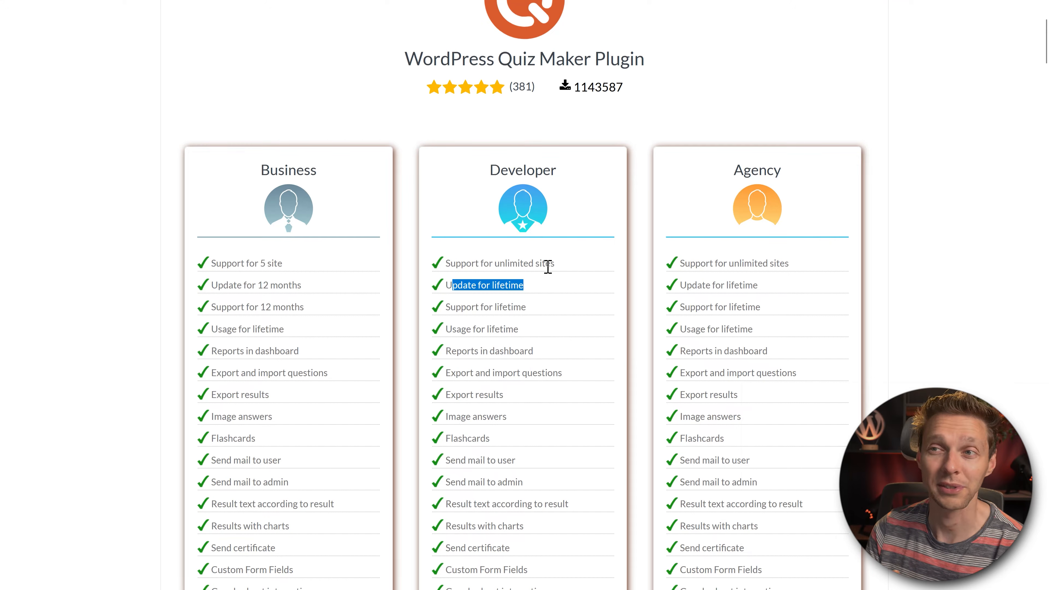
drag(538, 315, 451, 315)
drag(529, 330, 445, 330)
click(555, 335)
middle_click(556, 316)
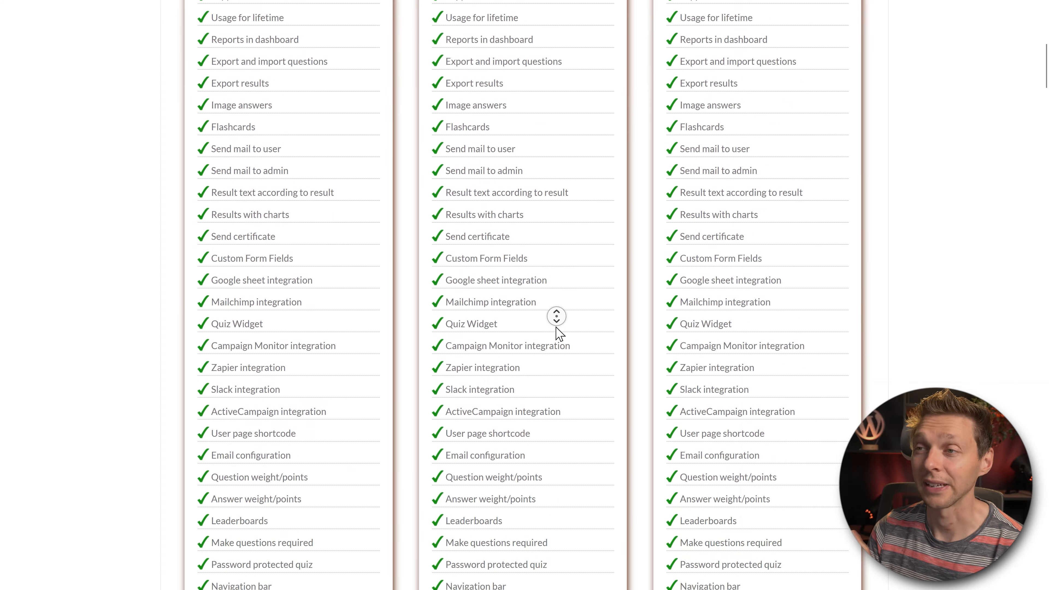
middle_click(556, 326)
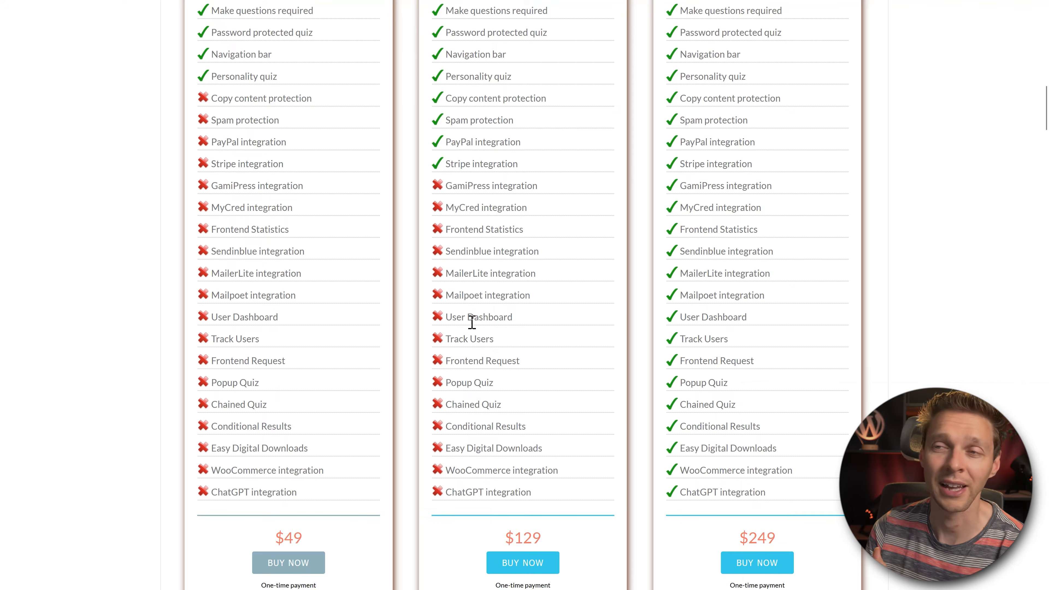
drag(459, 240, 466, 471)
click(466, 471)
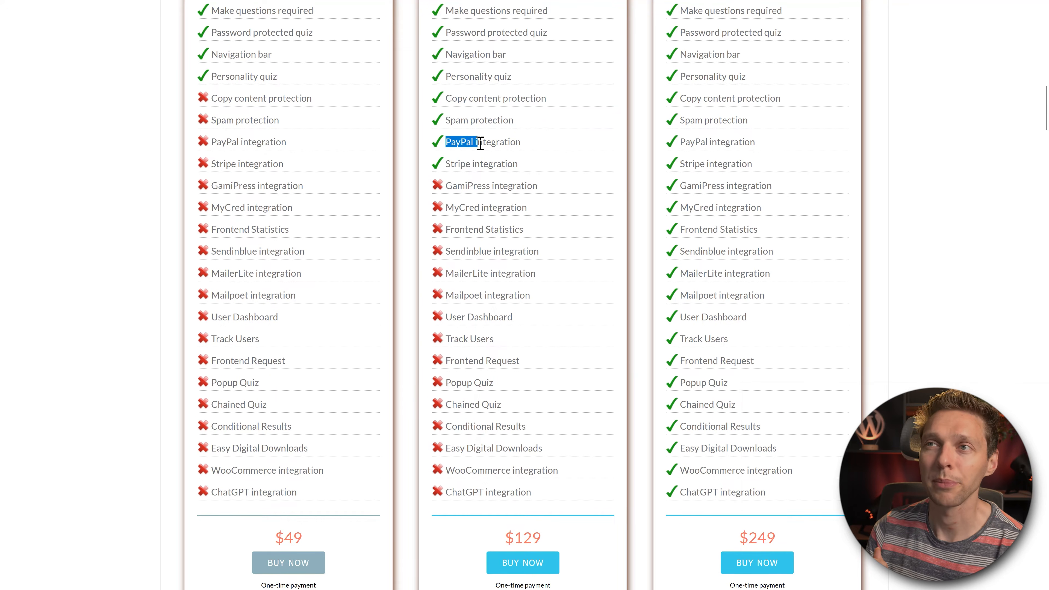
Step: Buy the $129 Developer plan
middle_click(569, 167)
scroll(501, 394, down, 3)
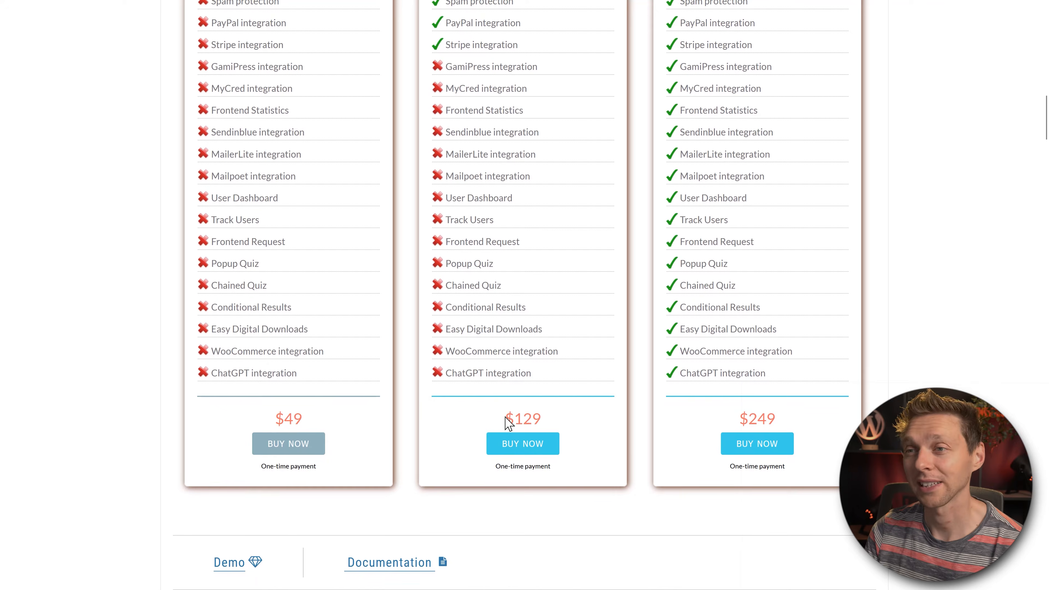
drag(507, 417, 560, 422)
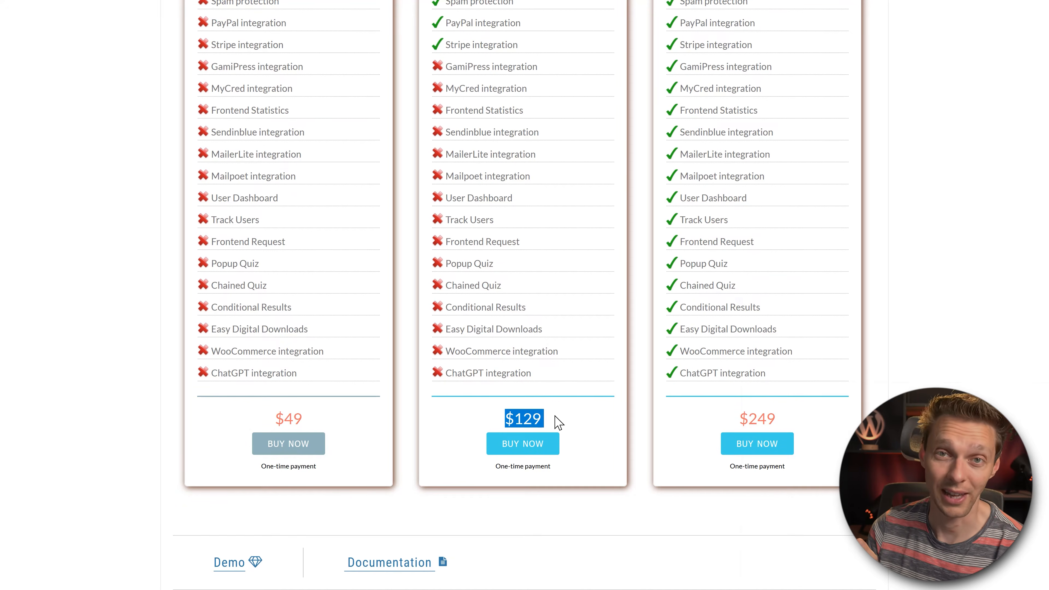
click(554, 418)
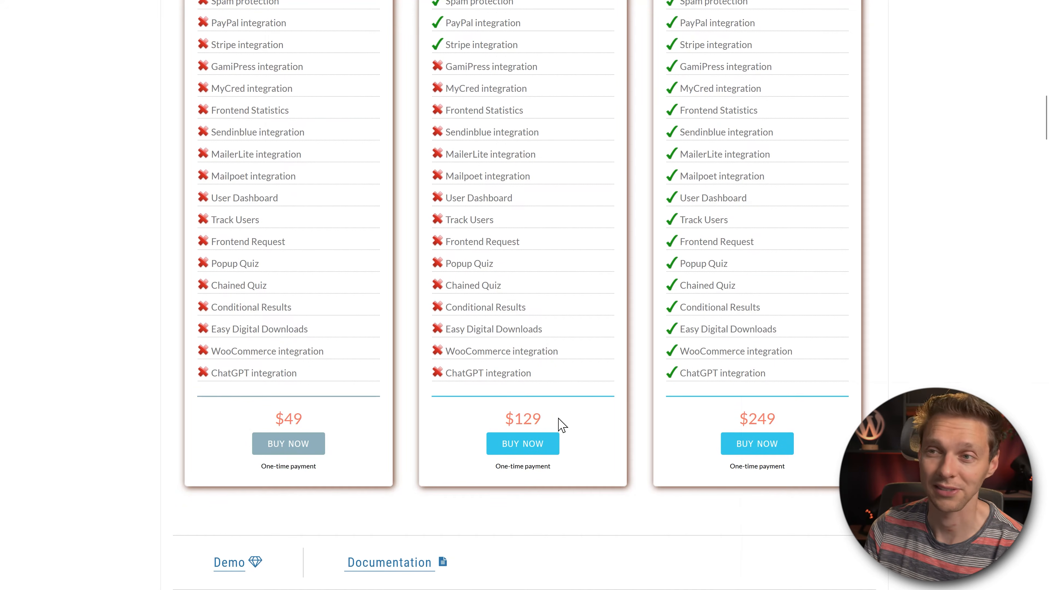
click(531, 448)
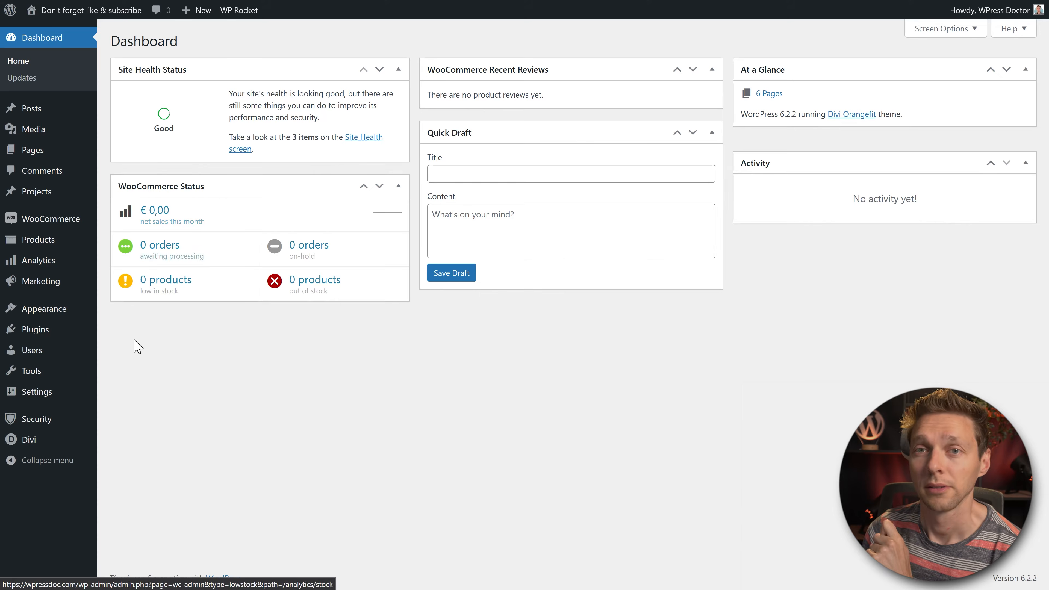
Step: Upload the quiz-maker-21.7.6.zip plugin file and activate Quiz Maker
mouse_move(84, 307)
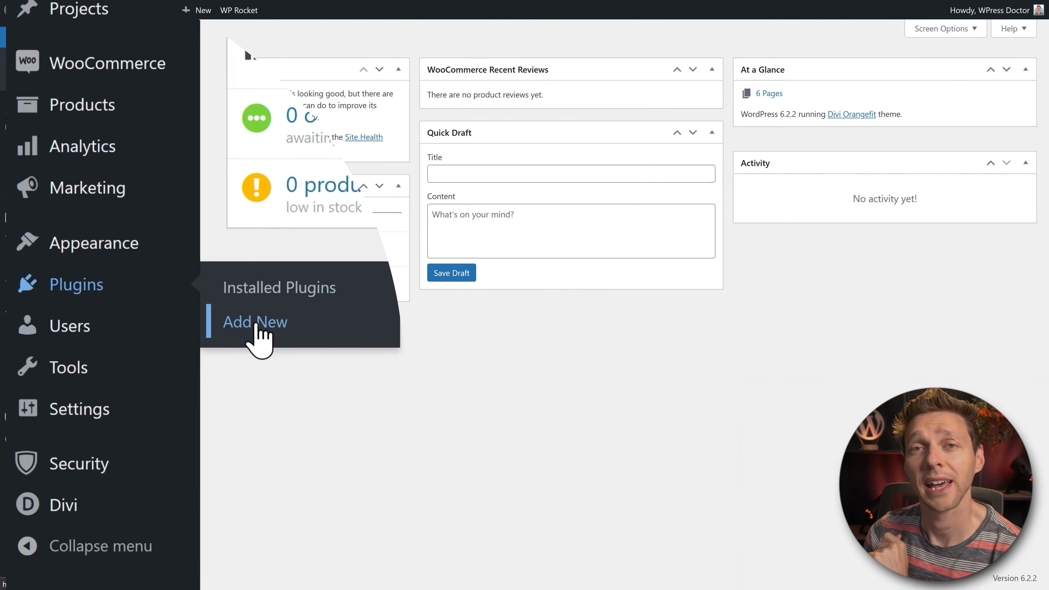
click(256, 327)
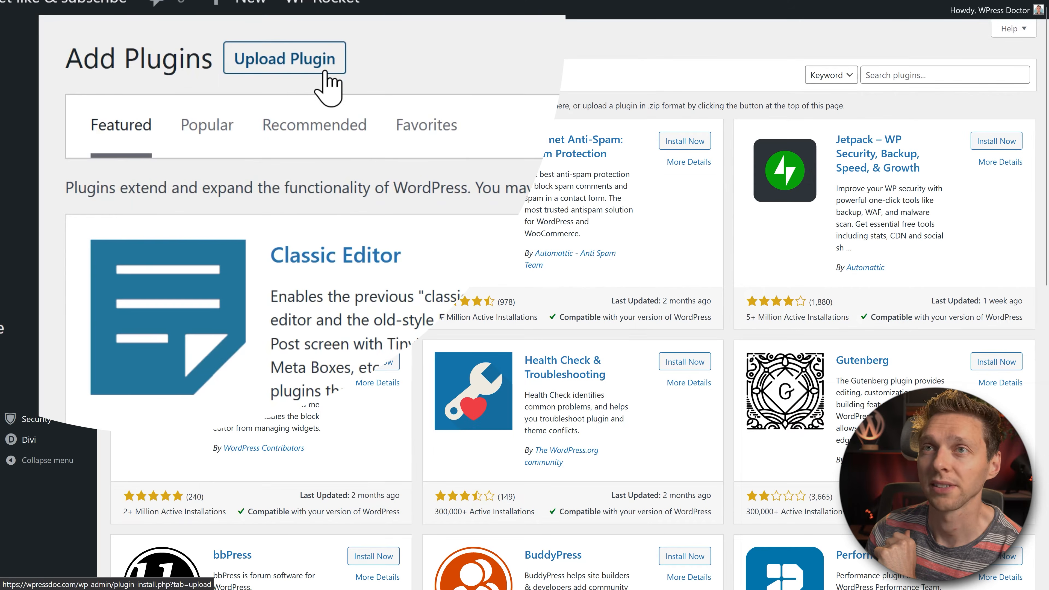
click(292, 40)
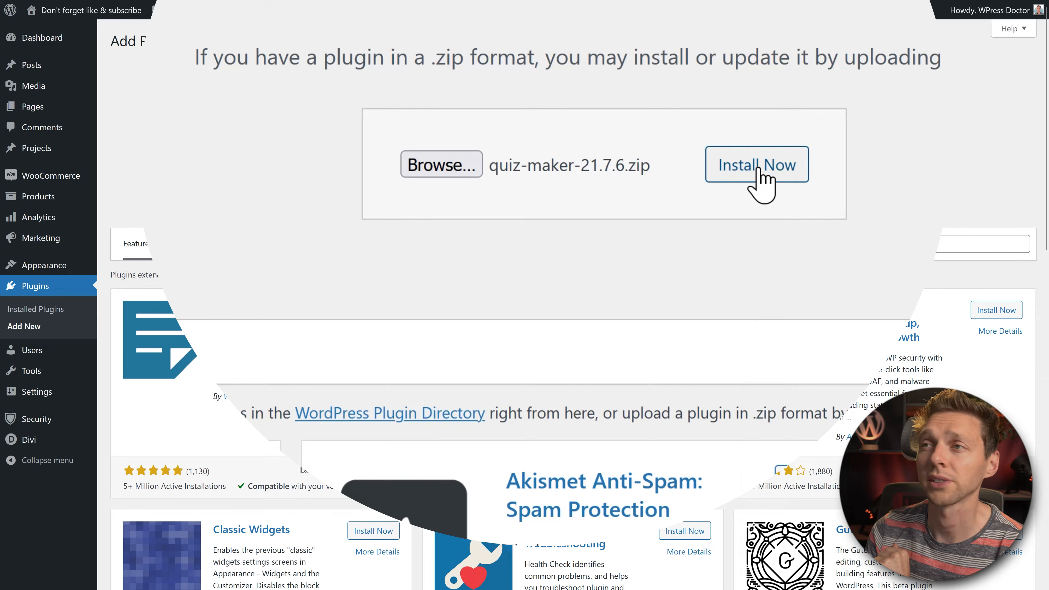
click(756, 170)
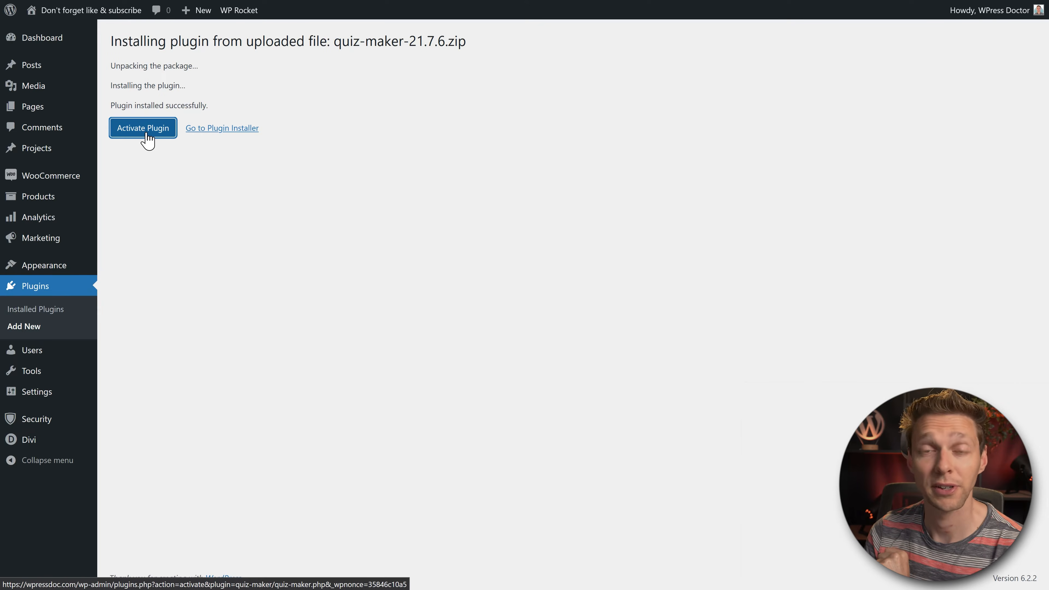
click(144, 129)
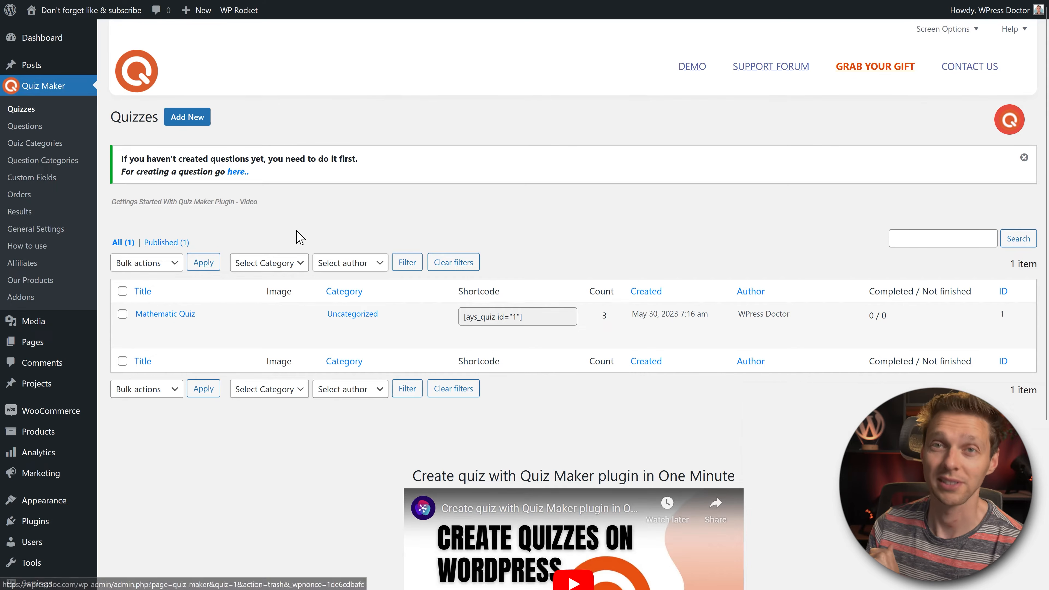
Step: Create a new quiz titled 'Test your SEO Knowledge!', fixing the typo
click(204, 114)
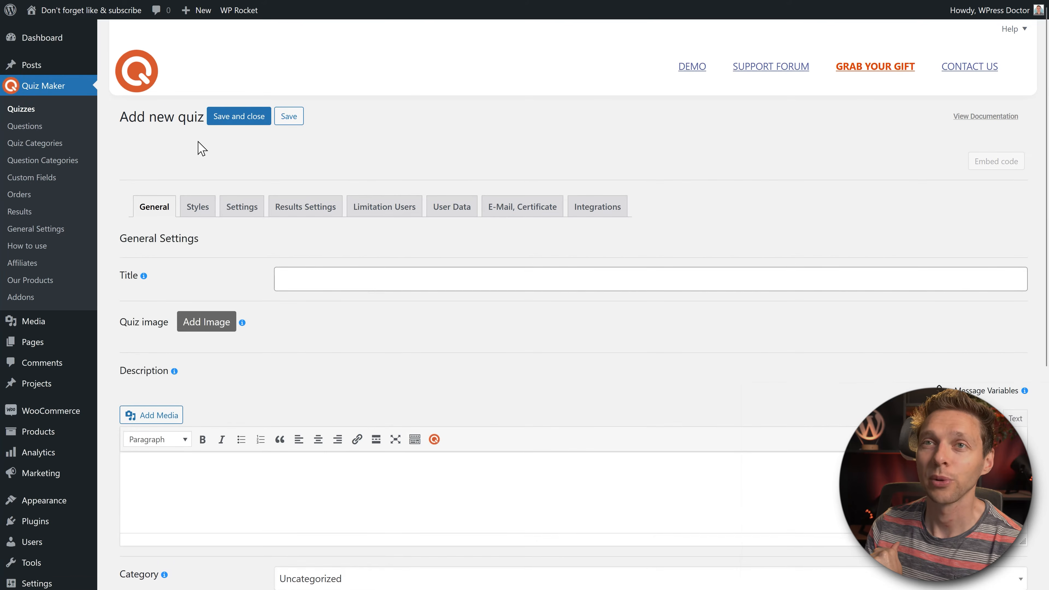
click(313, 282)
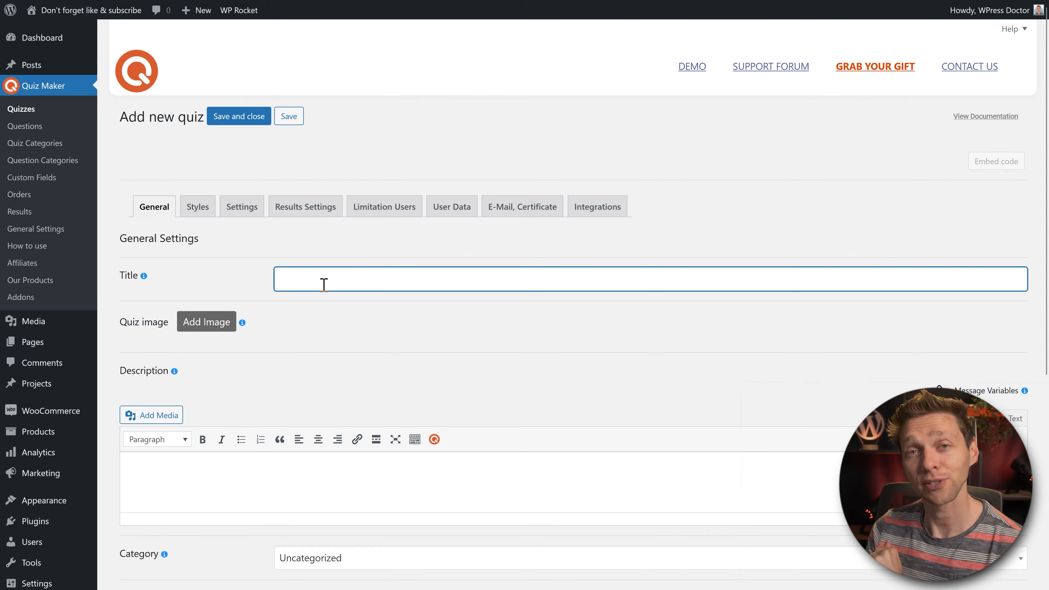
text(Test y)
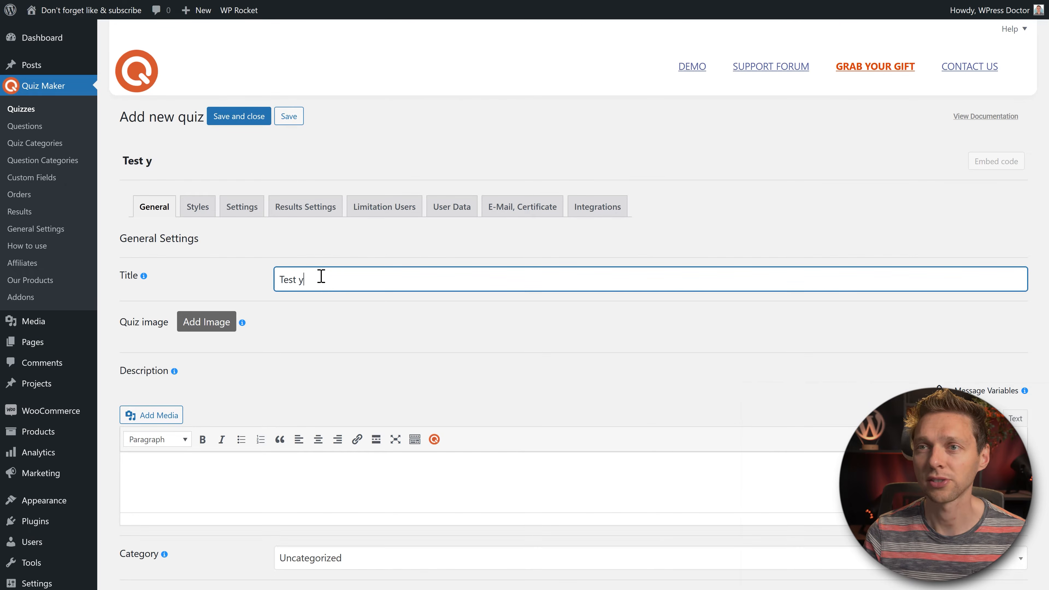
text(our SEO Knowlea)
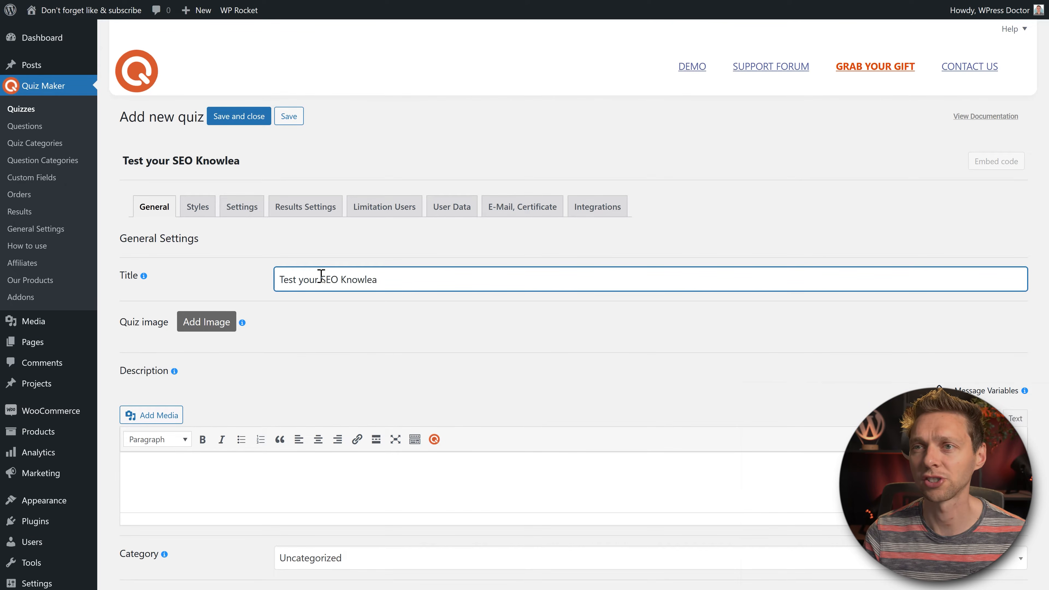
key(BackSpace)
text(dge!)
click(461, 313)
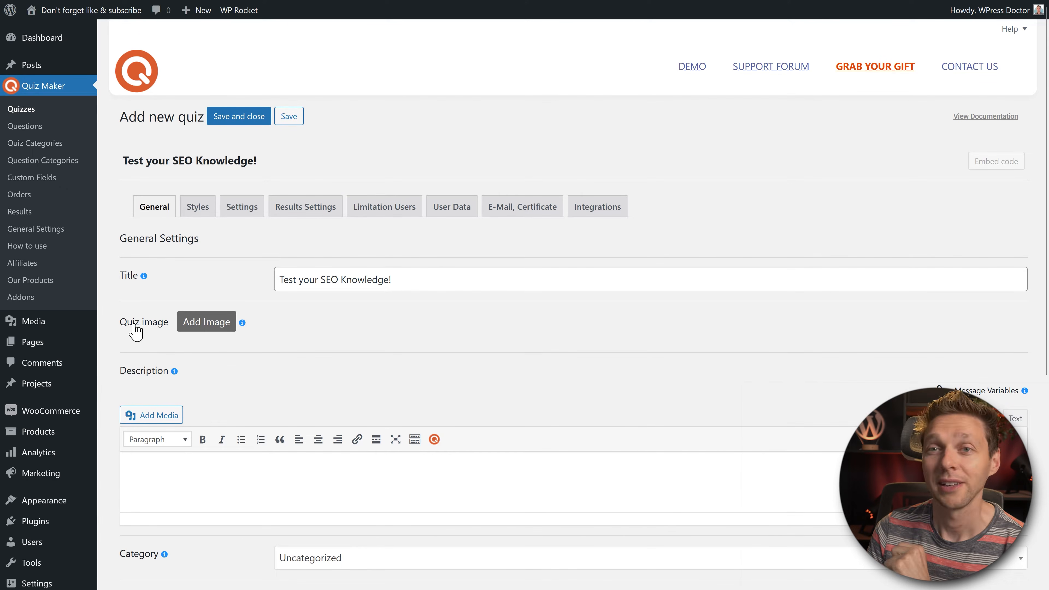
Step: Upload the Yoast Optimize a Page 2023 image and set it as the quiz image
click(204, 331)
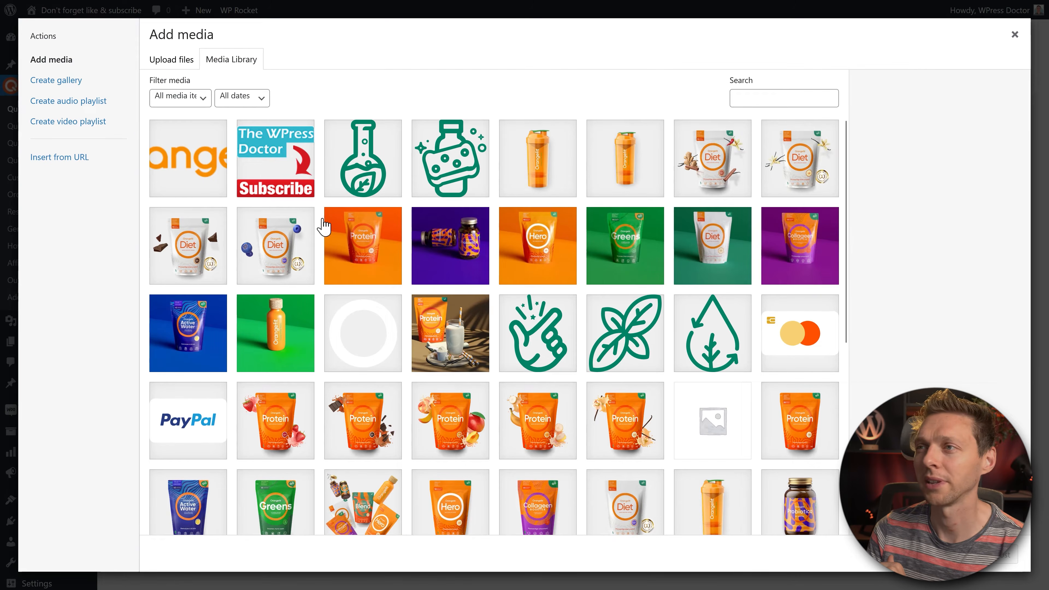
click(178, 65)
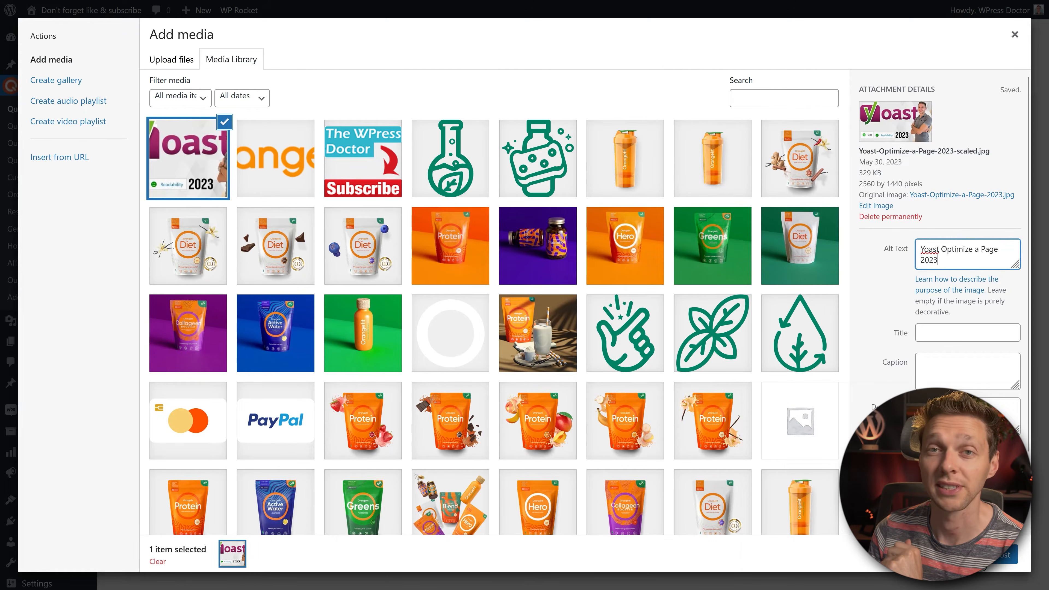
click(986, 555)
middle_click(844, 301)
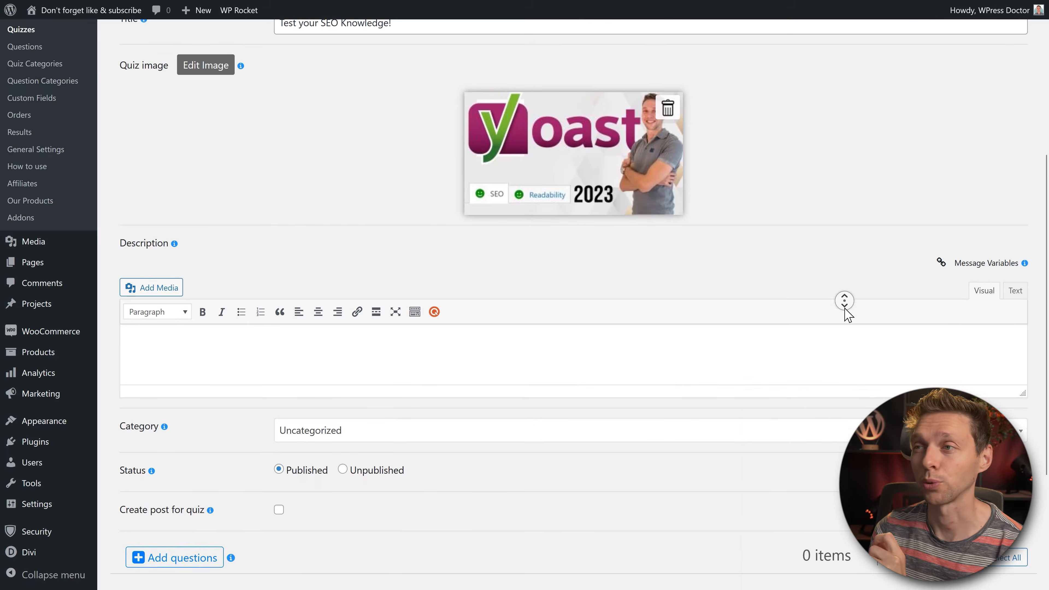
Step: Paste the description sentence and place the User's First Name variable after 'Hi'
click(846, 308)
text(Test your knowledge on SEO to make sure your WordPress website ranks in the top 3 of organic search results. When you pass, you might win a prize!)
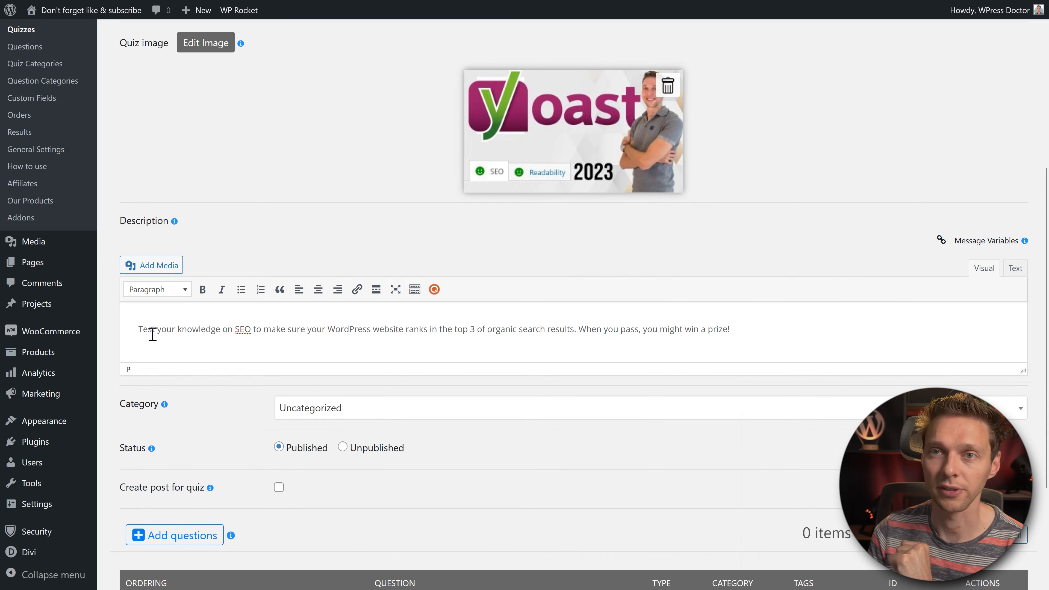
key(Return)
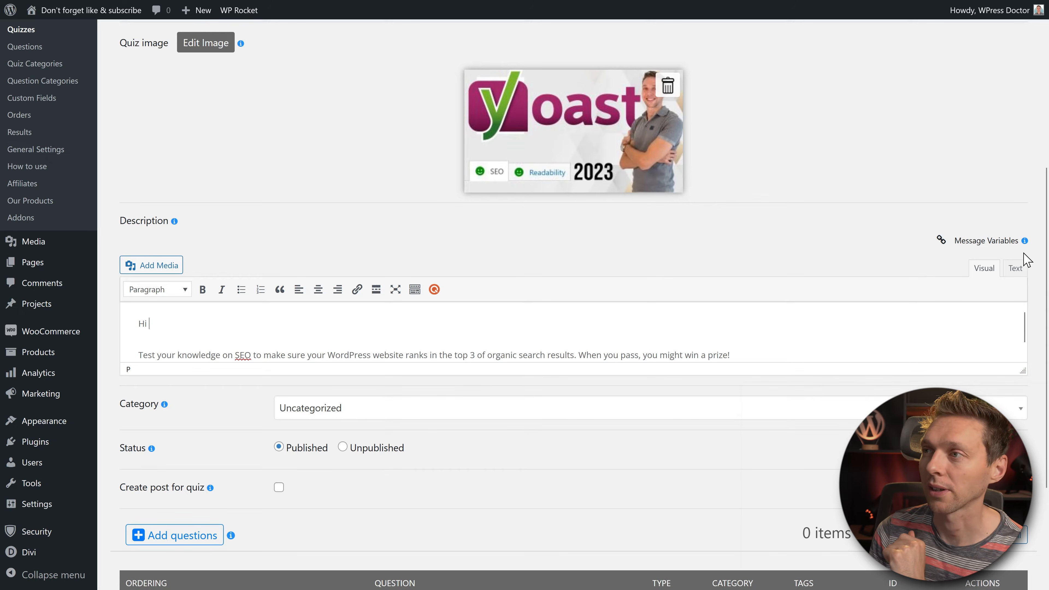
click(981, 248)
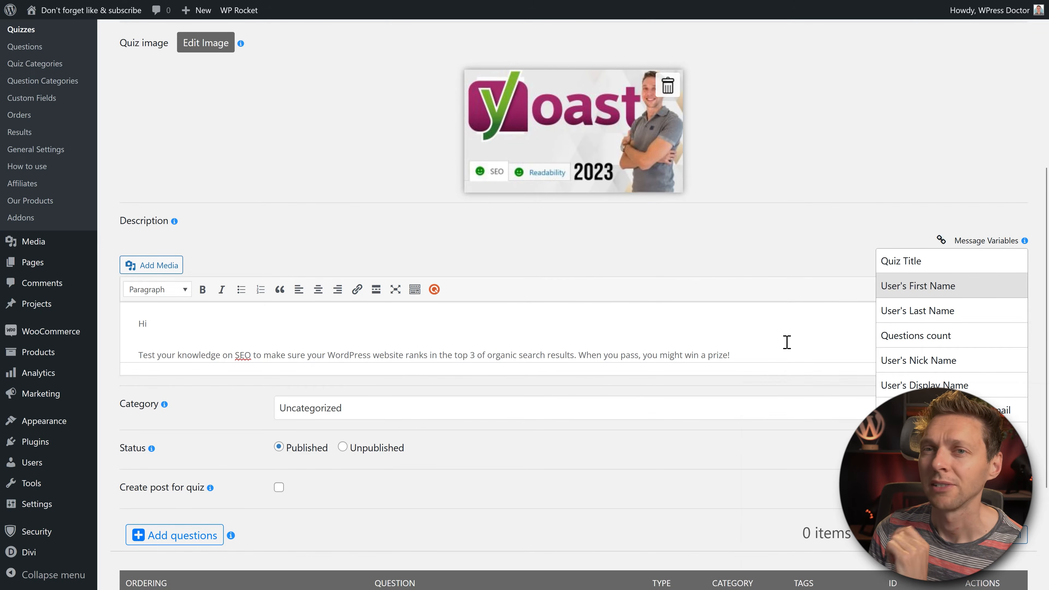
click(940, 243)
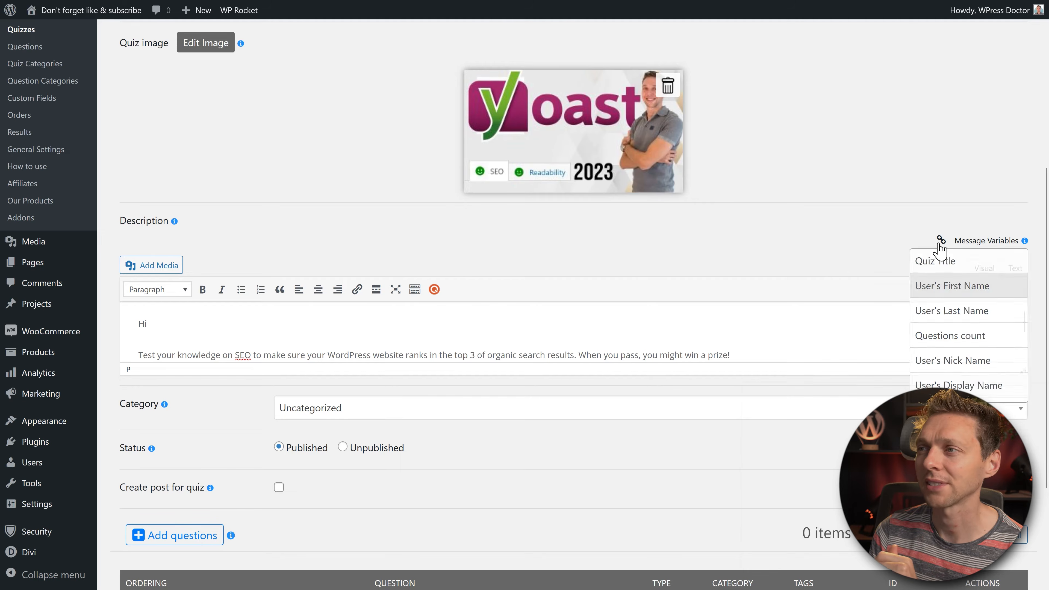
drag(1021, 322, 1019, 341)
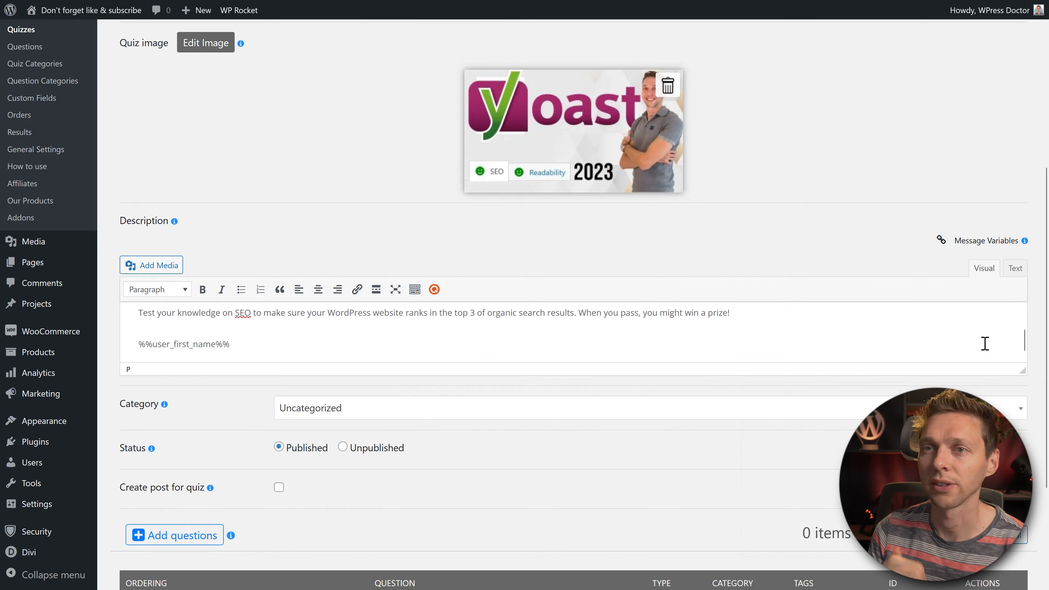
drag(263, 347, 134, 354)
key(ctrl+x)
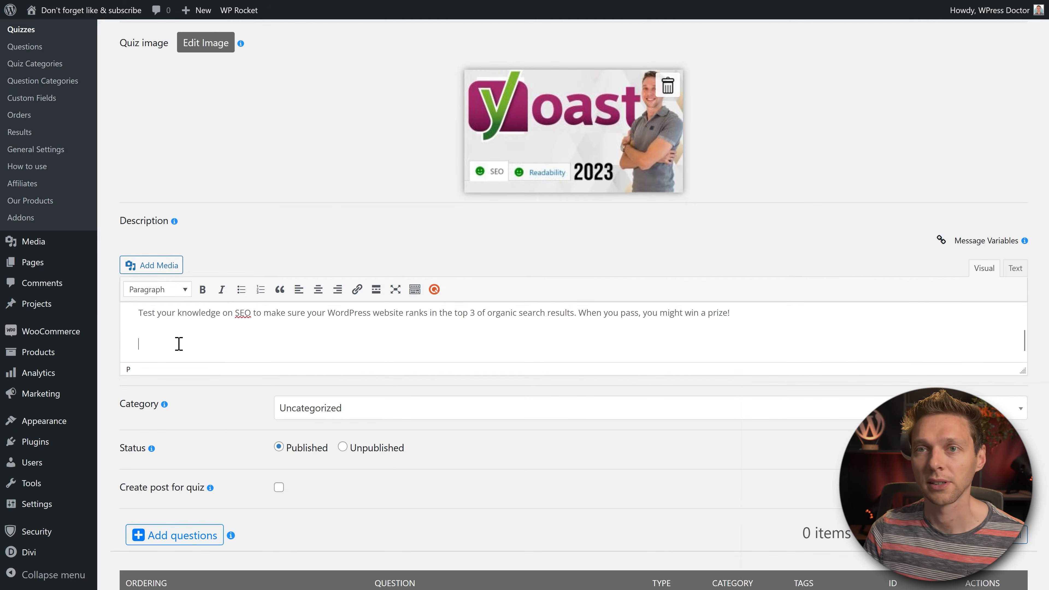
scroll(178, 344, up, 1)
click(185, 335)
key(ctrl+v)
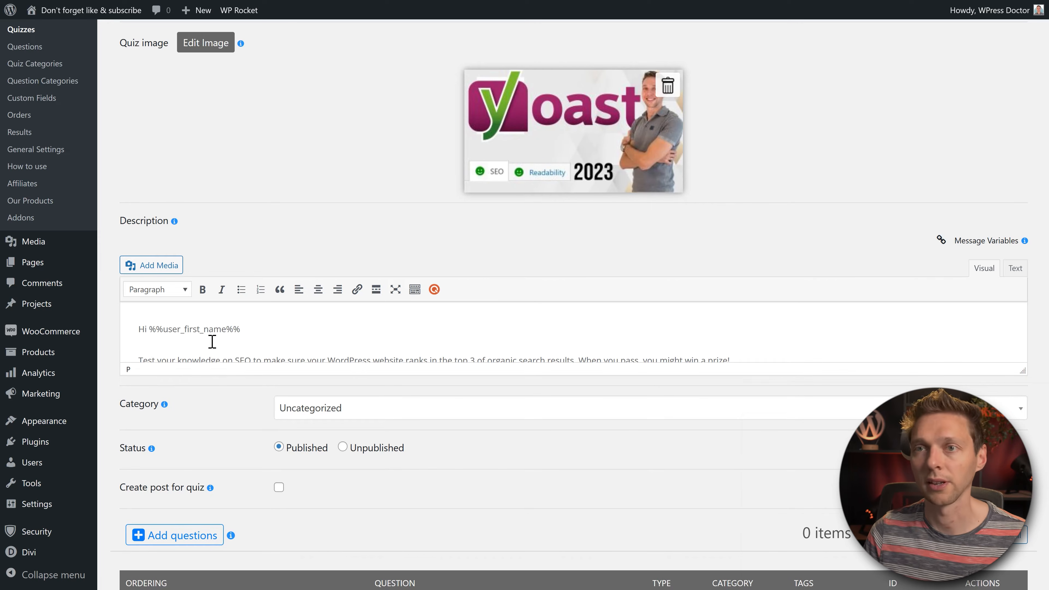
Step: Add the User's Last Name variable and a comma, joining the greeting to the sentence
click(991, 241)
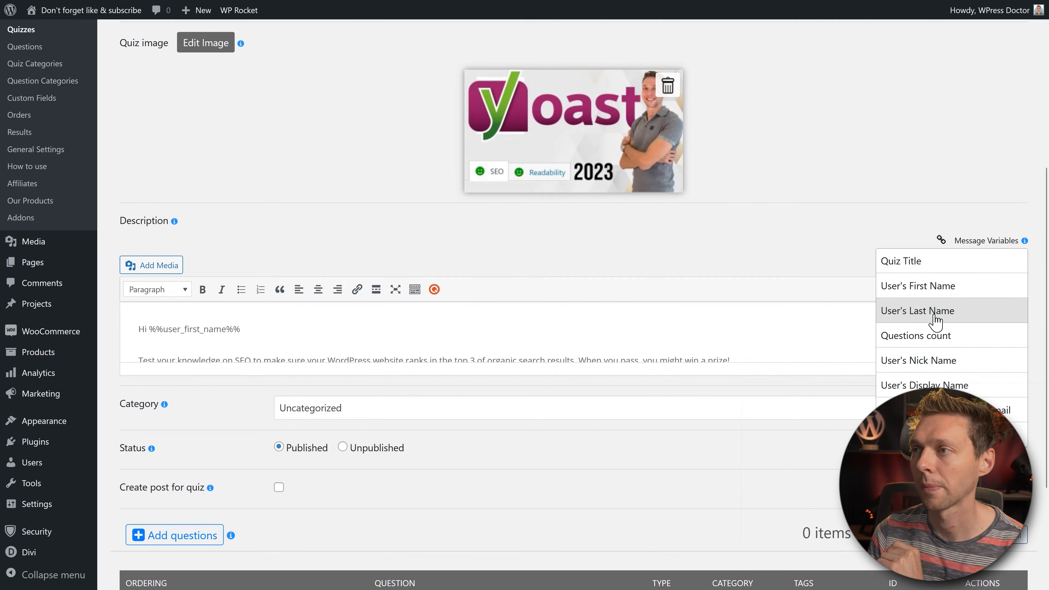
click(935, 321)
drag(306, 349, 50, 353)
key(BackSpace)
key(BackSpace)
key(ctrl+v)
text(,)
key(Delete)
key(shift+Return)
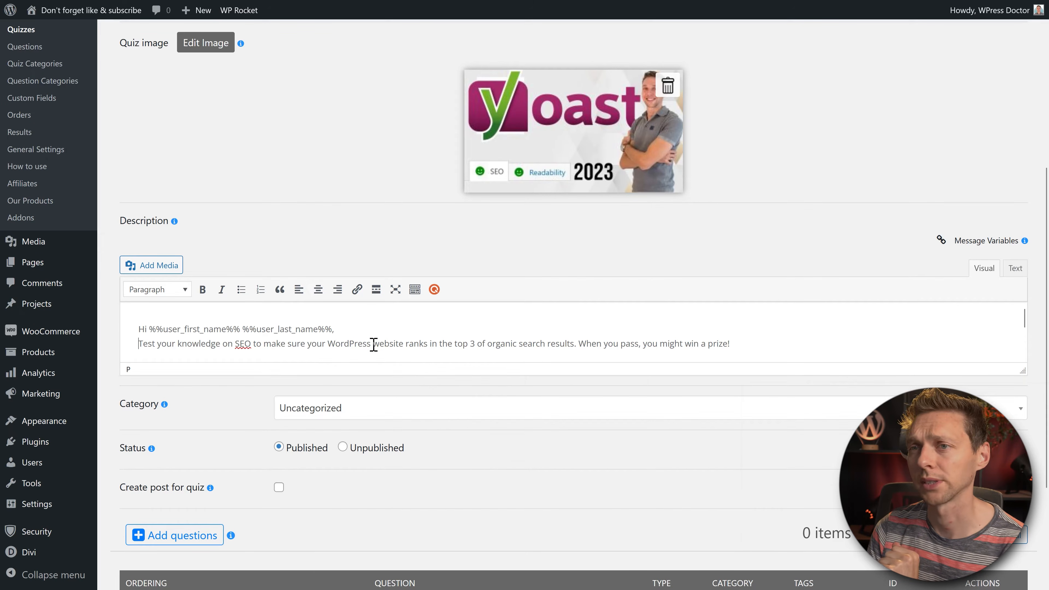
click(824, 350)
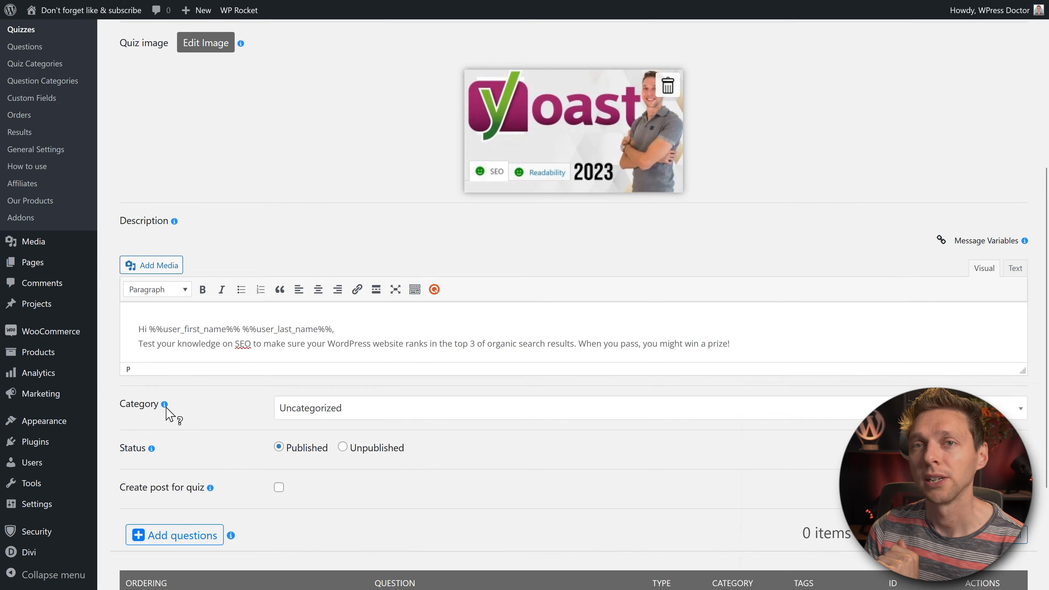
Step: Create a new quiz category named 'SEO' in a separate tab
right_click(29, 66)
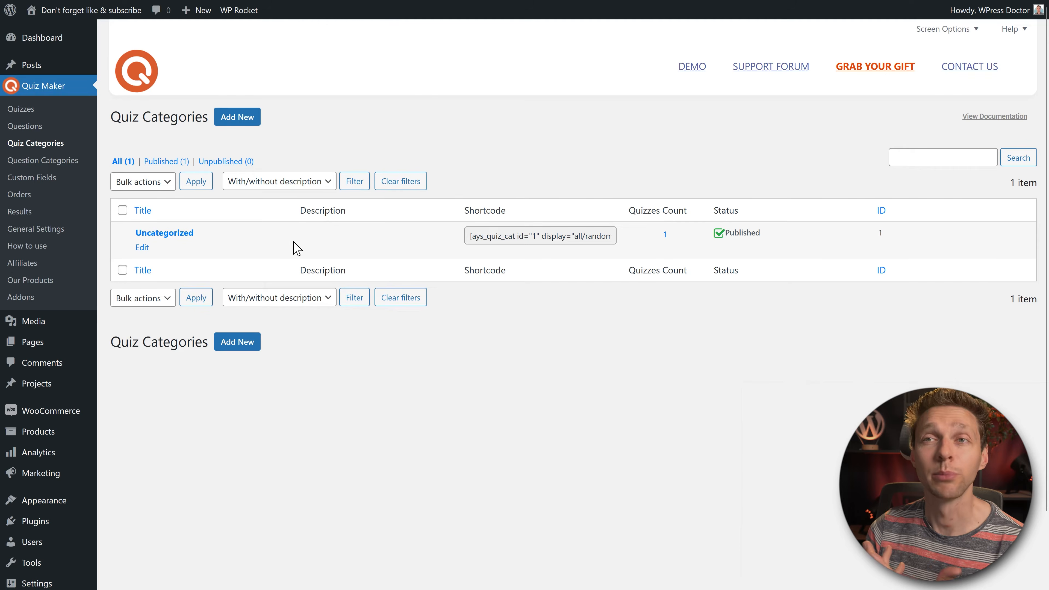
click(243, 117)
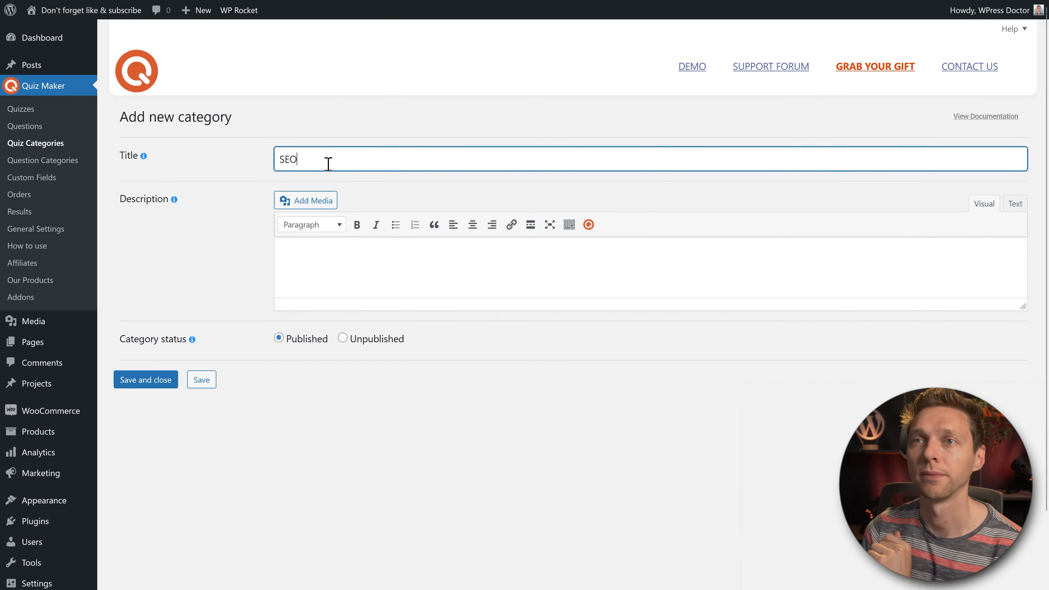
click(150, 384)
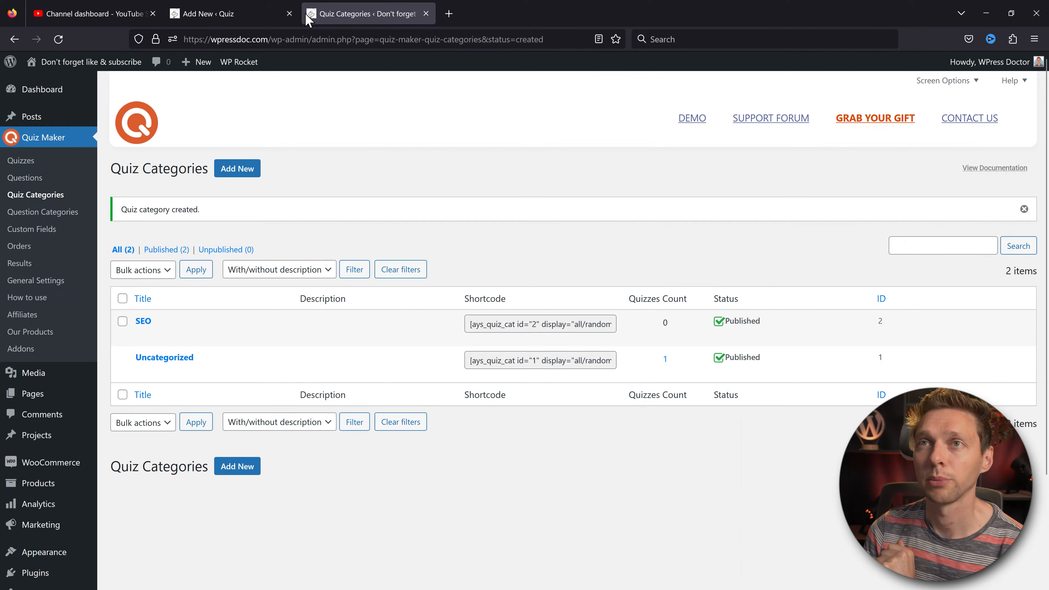
Step: Save the quiz so the new SEO category becomes available
click(213, 18)
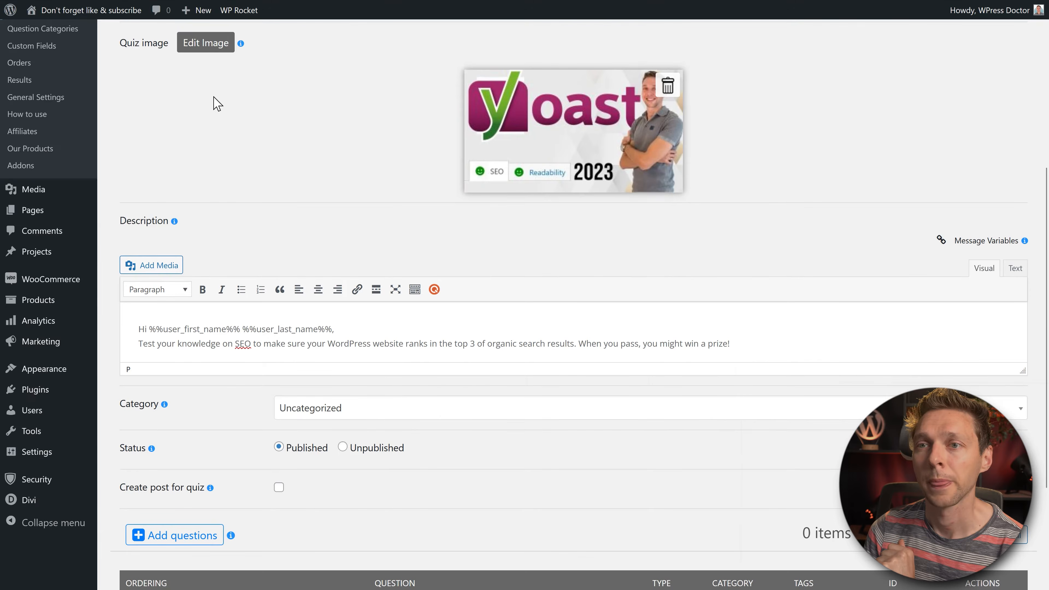
click(324, 409)
click(321, 442)
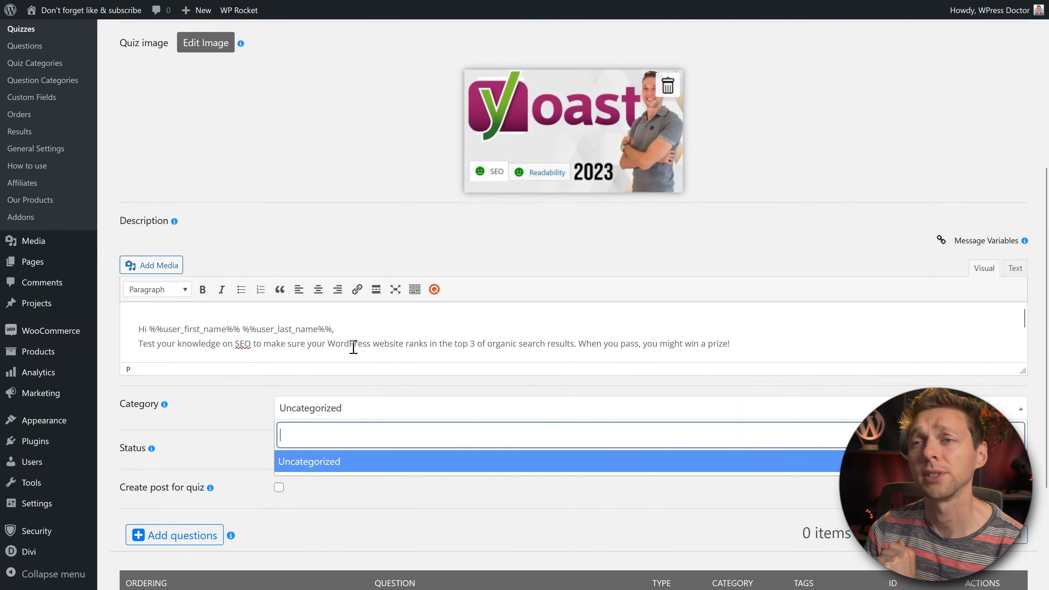
click(589, 262)
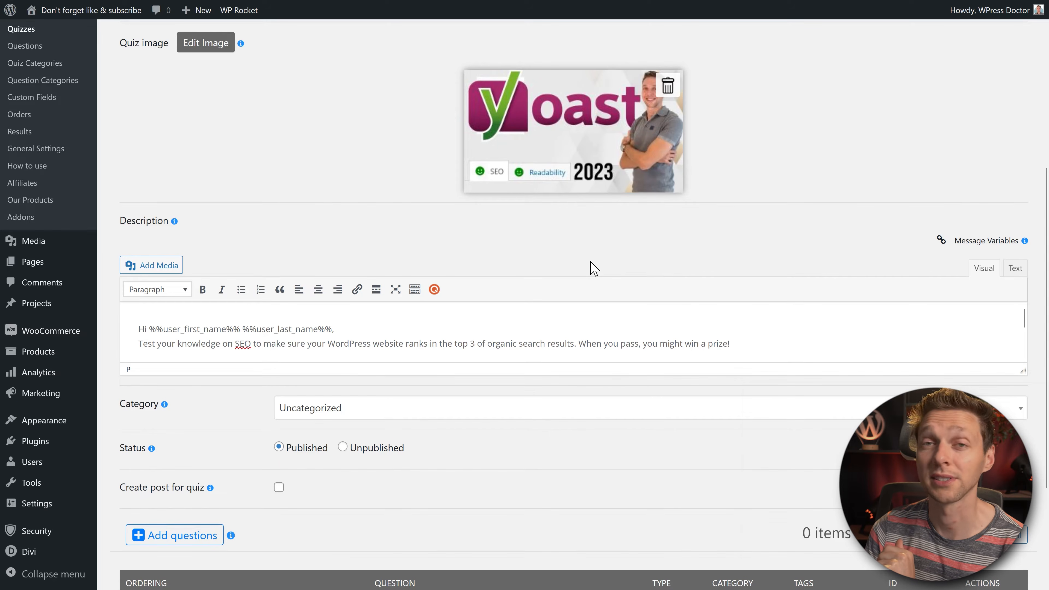
middle_click(636, 251)
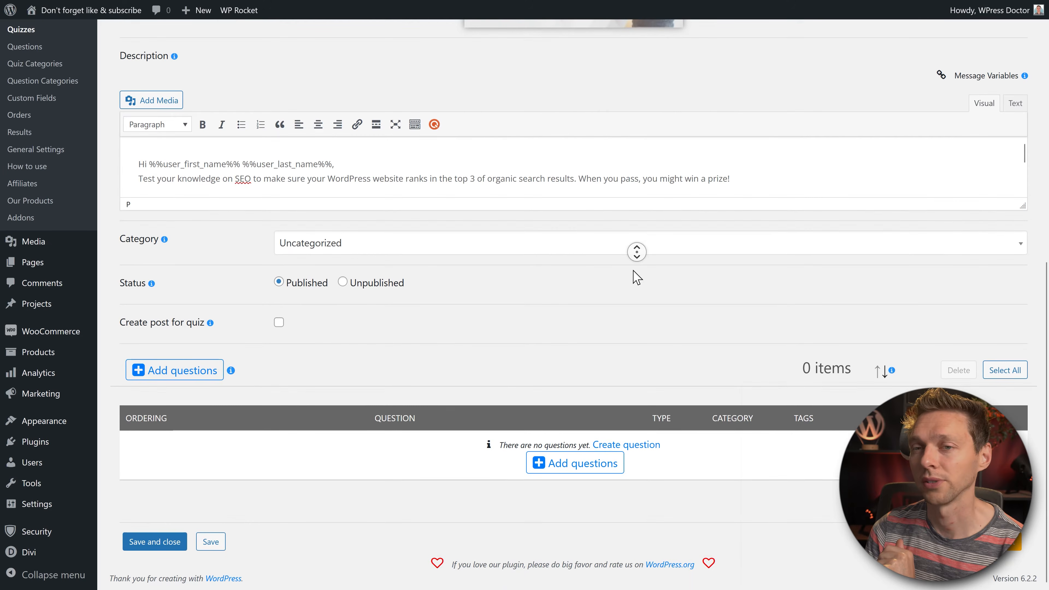
middle_click(634, 272)
click(210, 542)
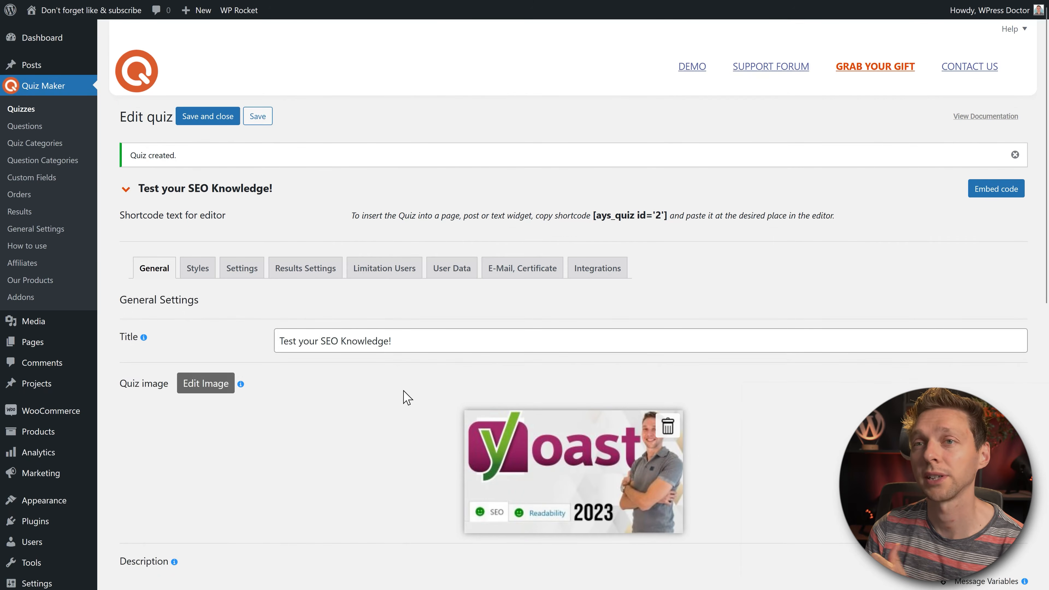
Step: Assign the quiz to the SEO category
middle_click(689, 248)
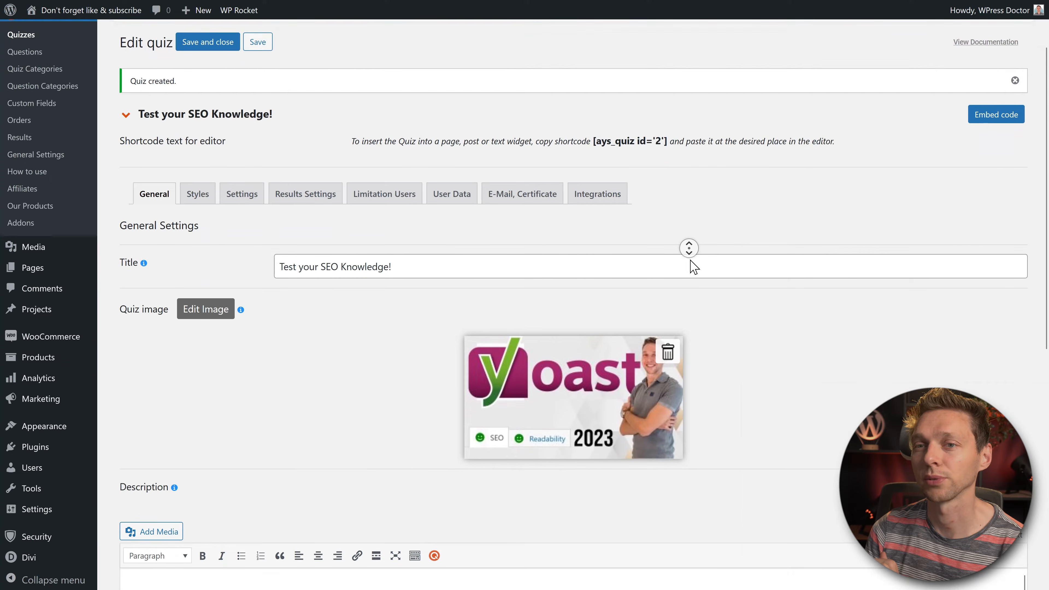
middle_click(691, 260)
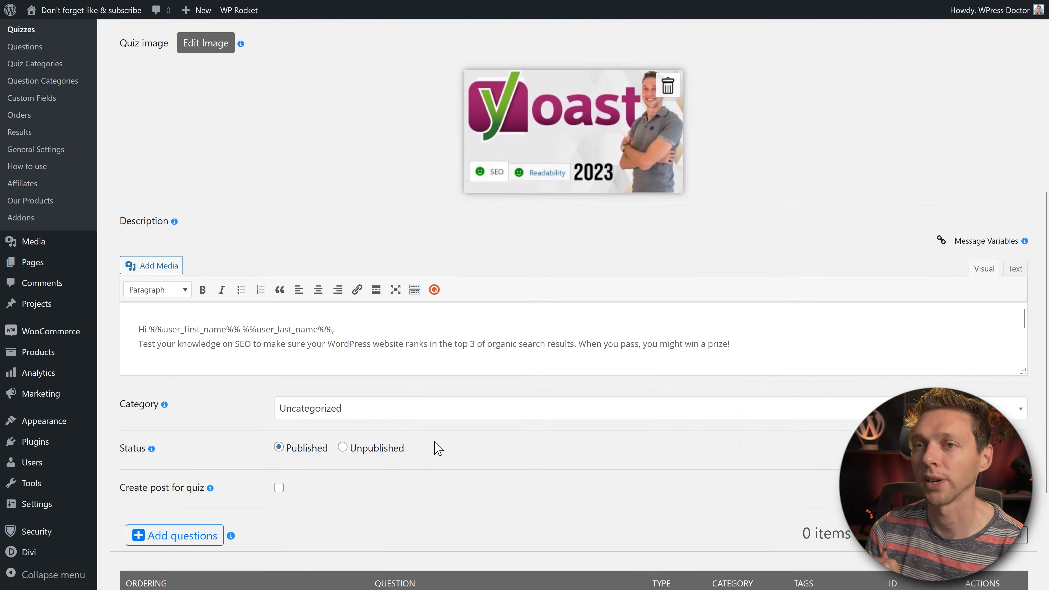
click(346, 419)
click(299, 462)
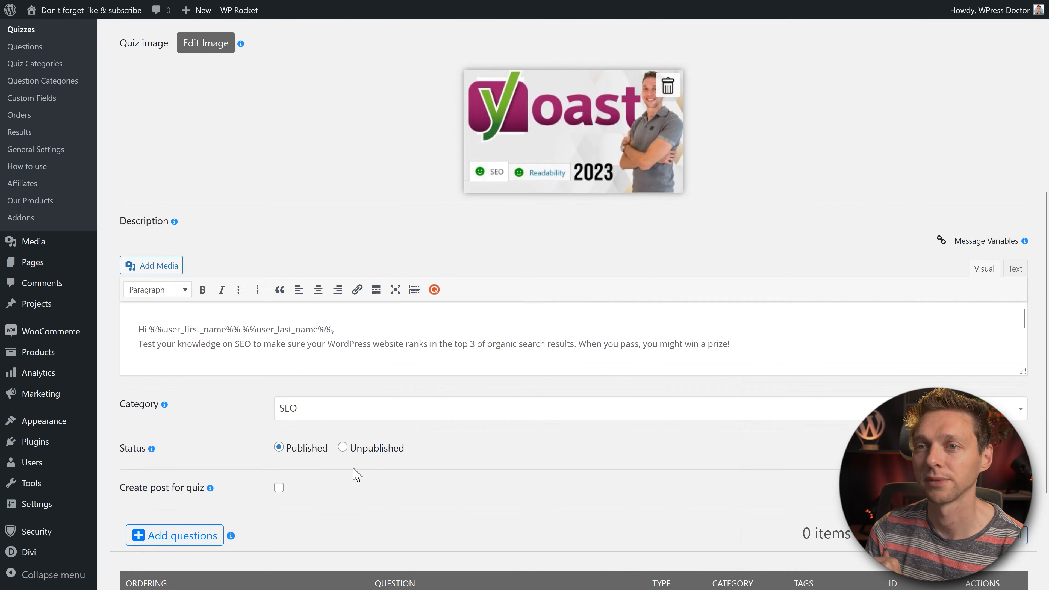
scroll(541, 413, down, 3)
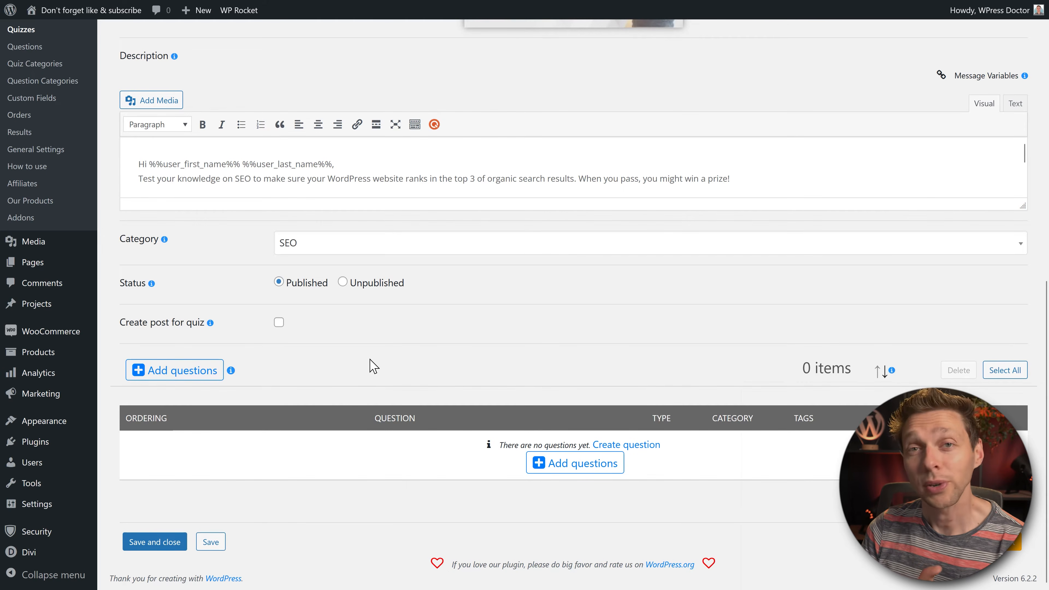
Step: Skip adding existing questions and begin creating a new question for the quiz
click(174, 370)
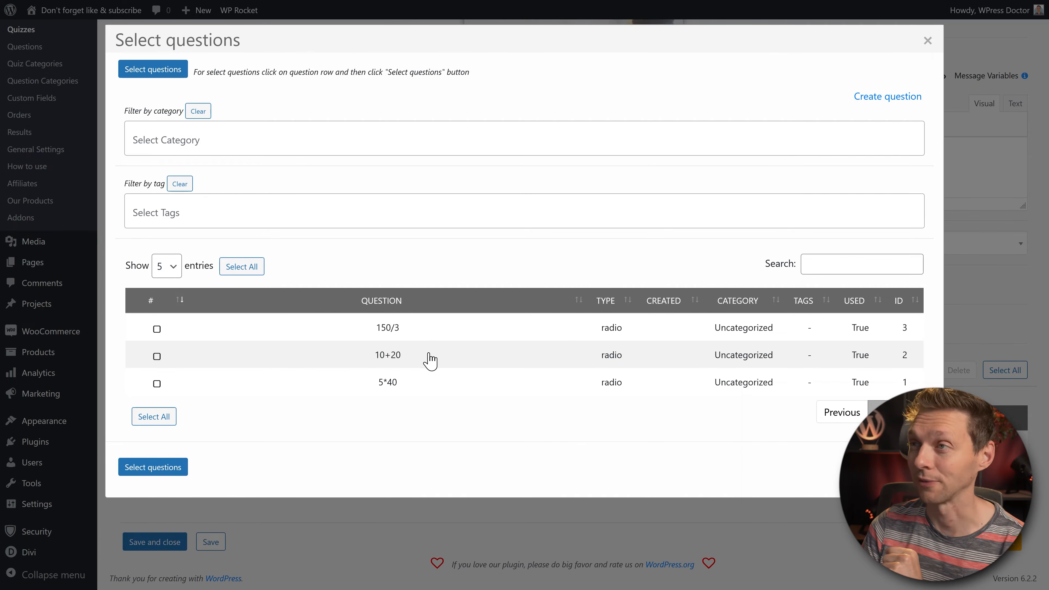
click(927, 41)
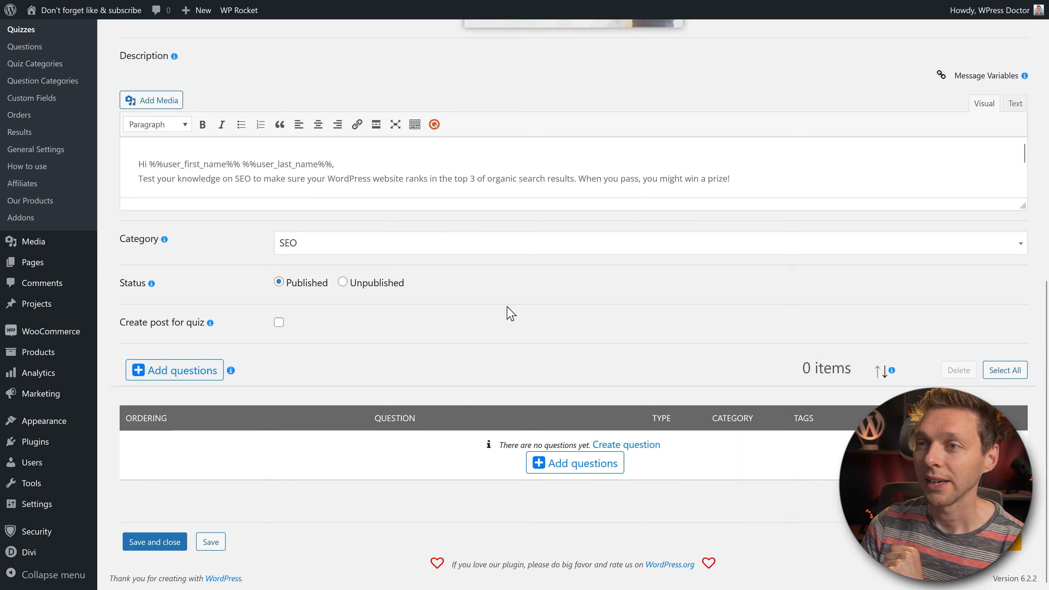
click(642, 446)
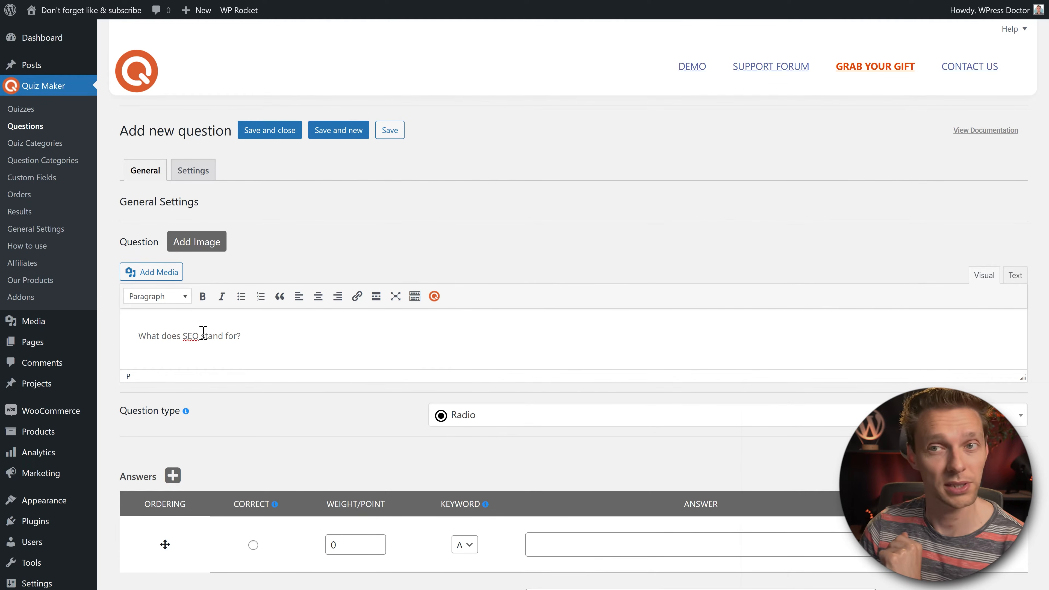
Step: Keep Radio as the question type for 'What does SEO stand for?'
scroll(445, 271, down, 4)
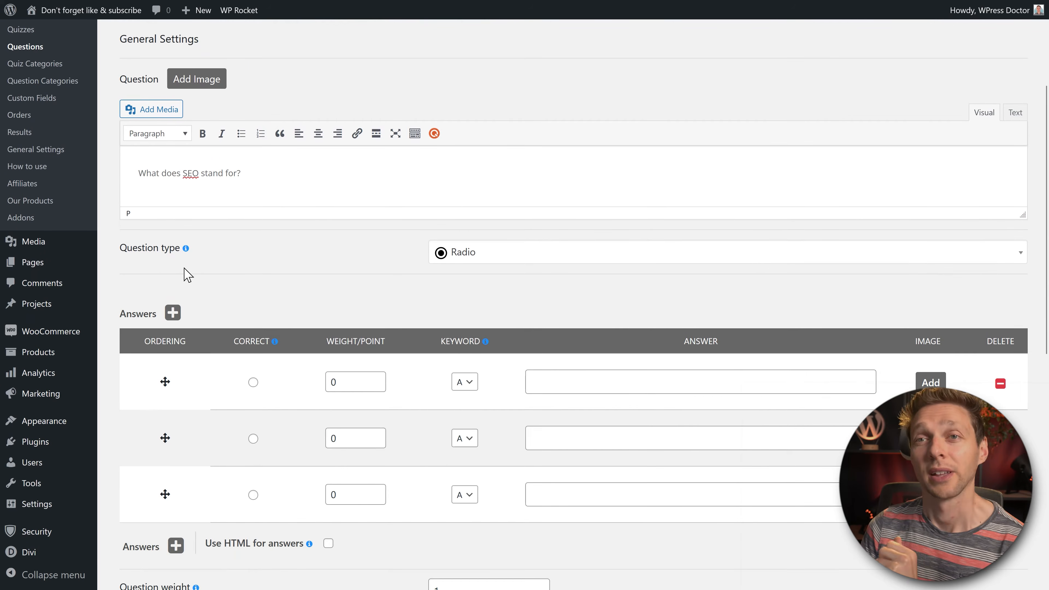
click(493, 259)
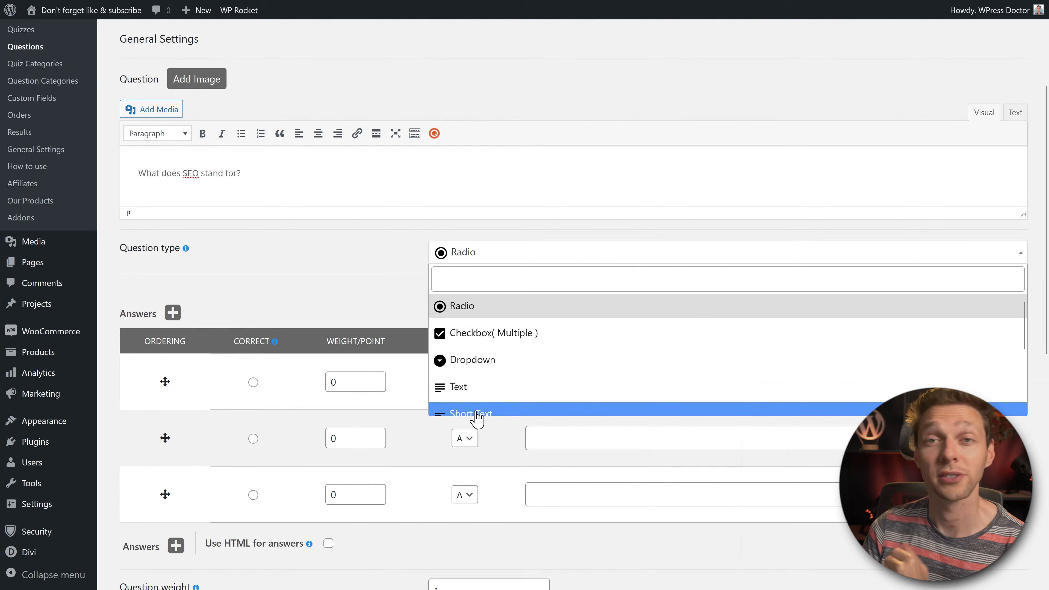
click(465, 304)
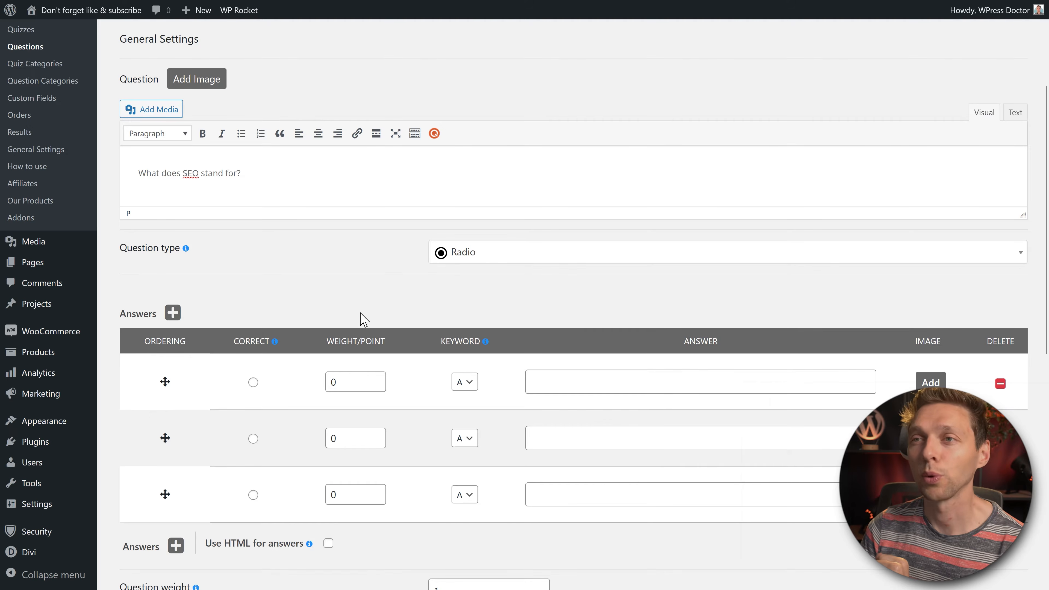
middle_click(541, 261)
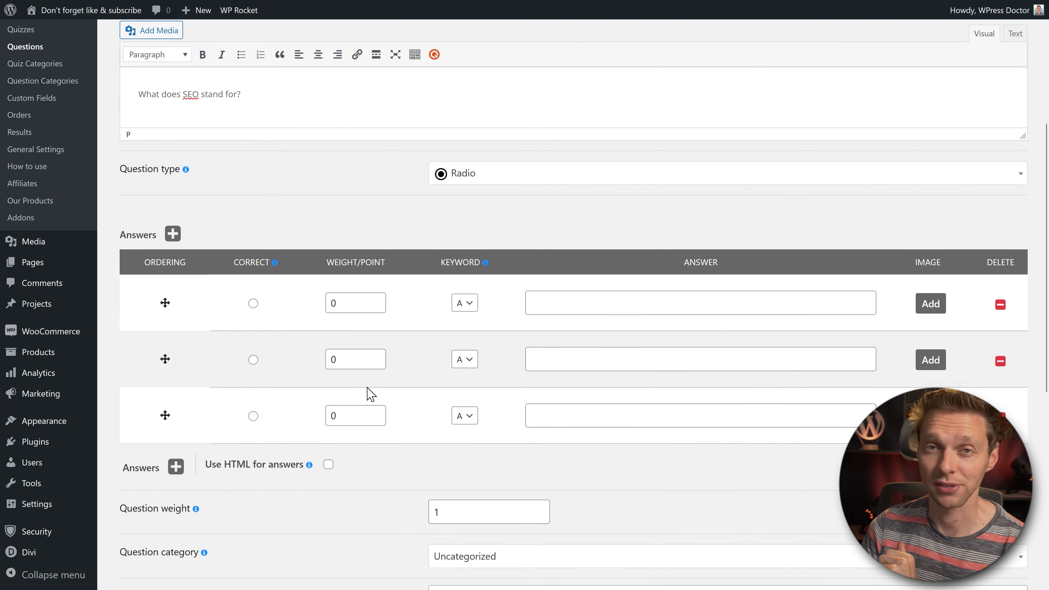
Step: Replace the empty answer row with four answer rows and paste in the answer texts
click(1000, 416)
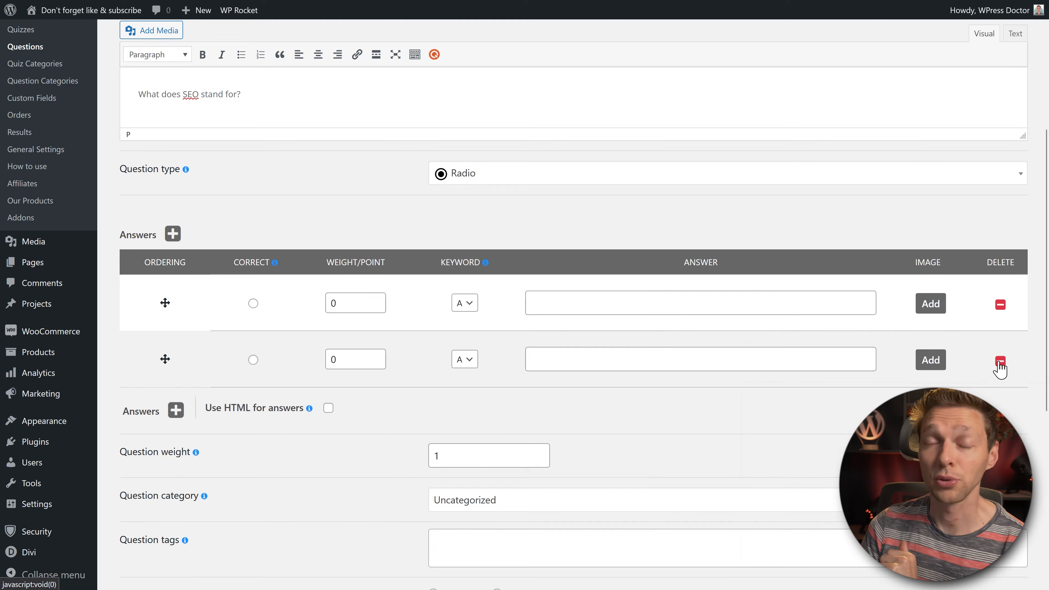
click(172, 233)
click(172, 234)
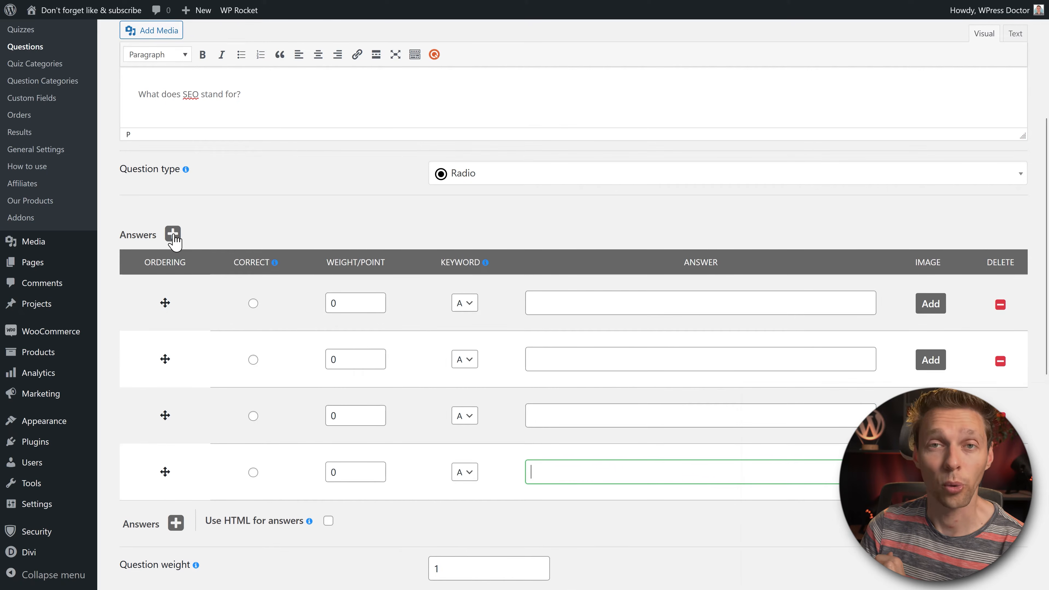
click(580, 302)
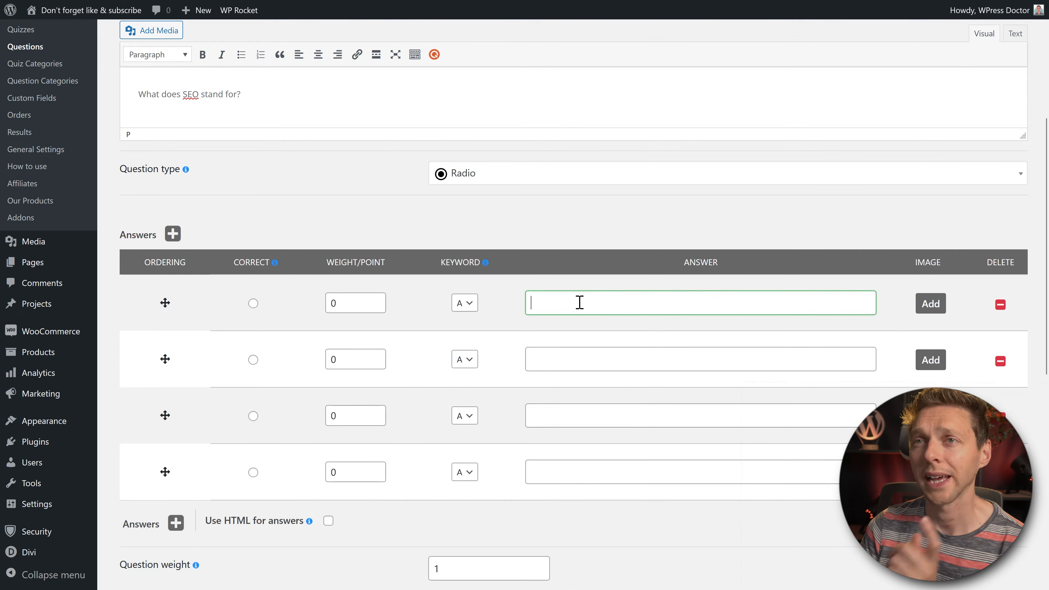
text(Synthetic Engine Oil)
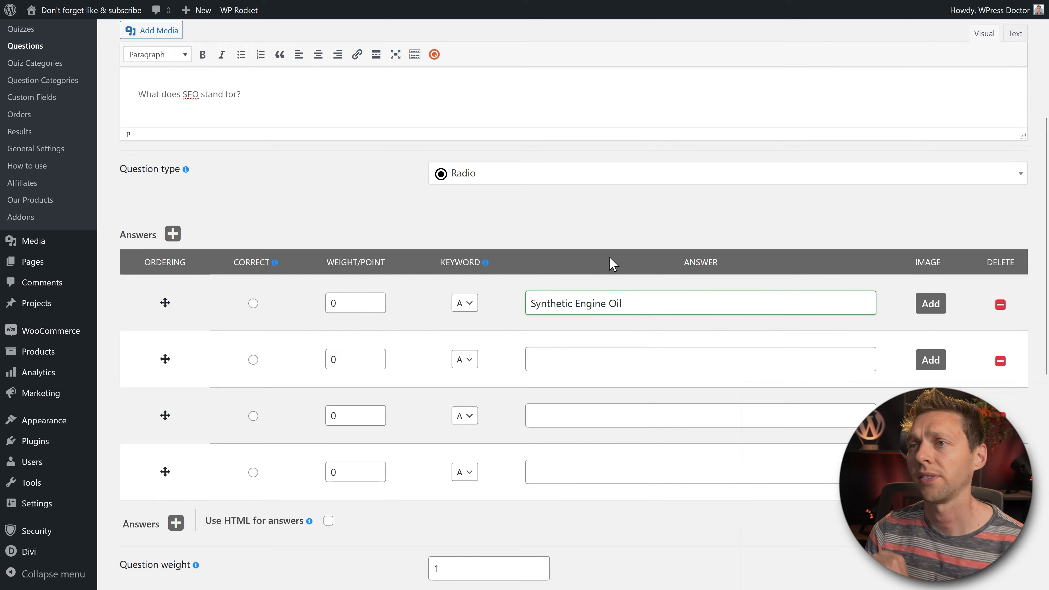
click(626, 365)
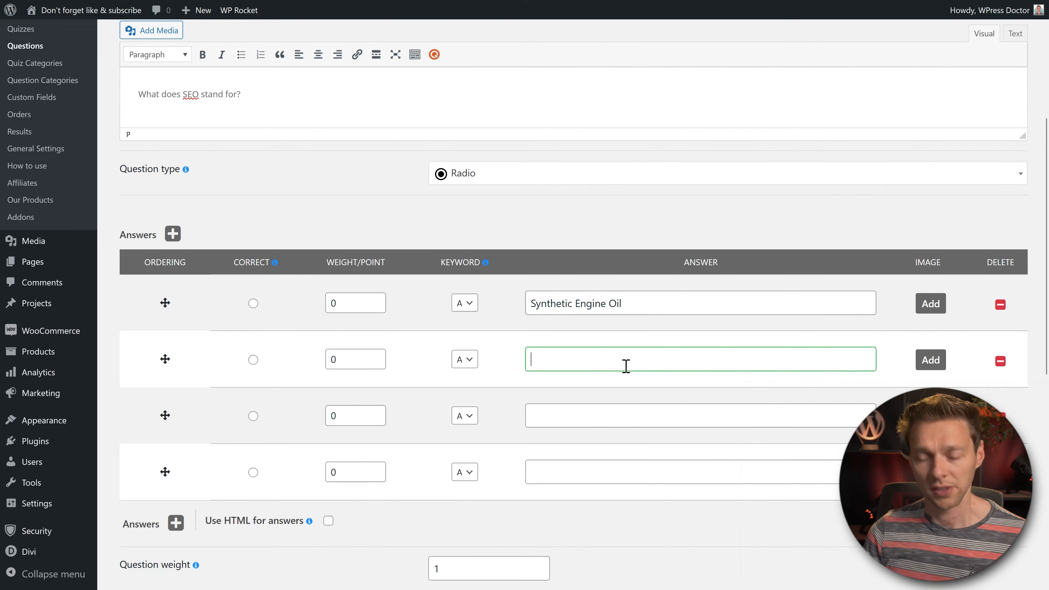
text(Science and Education Outreach)
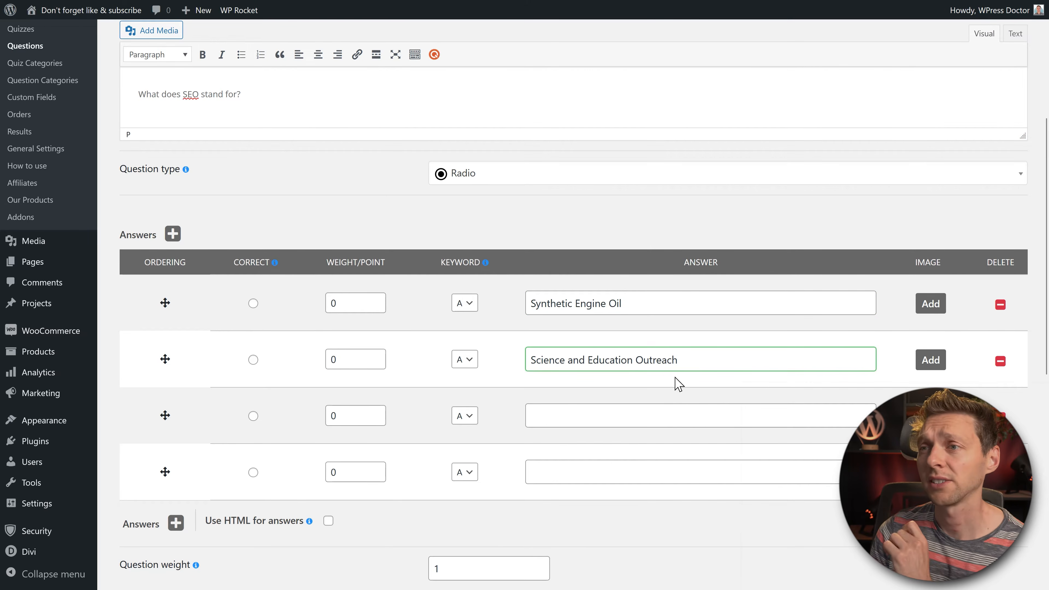
click(582, 418)
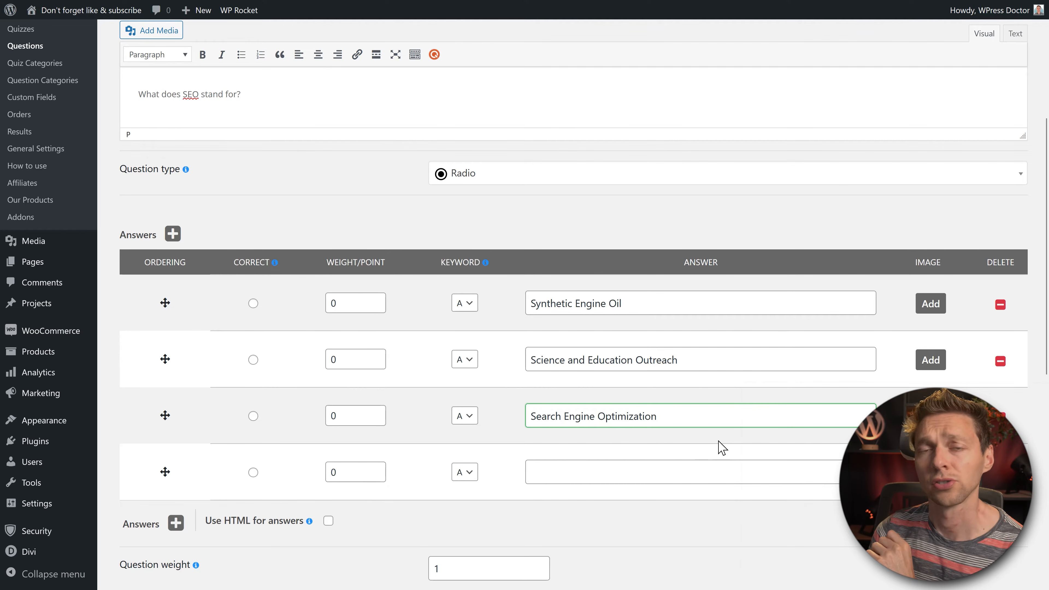
click(708, 474)
text(Self Employment Opportunity)
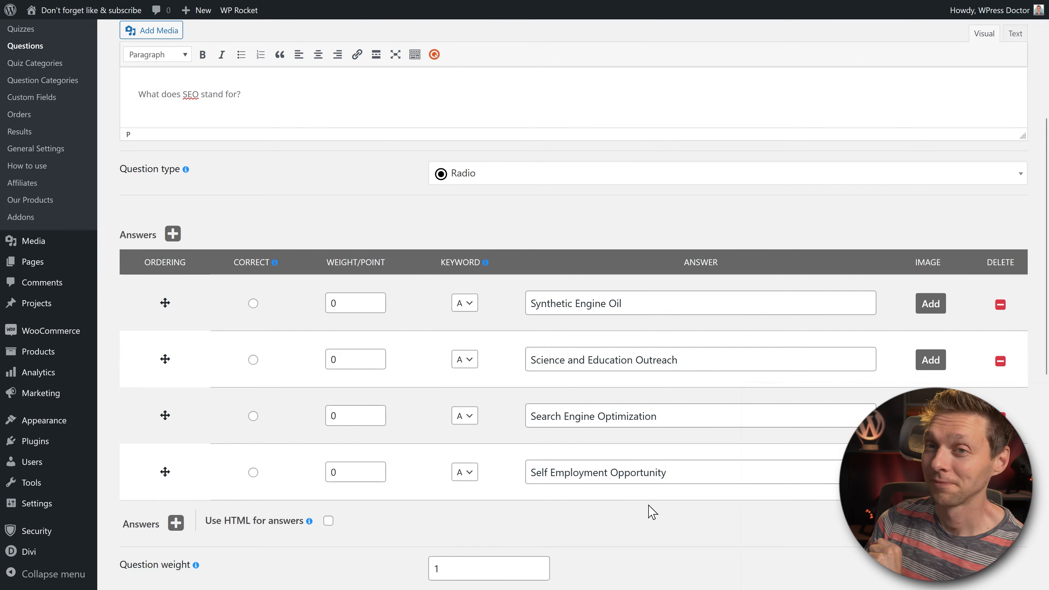
Step: Mark Search Engine Optimization correct, test drag reordering, and keep it in third place
click(254, 417)
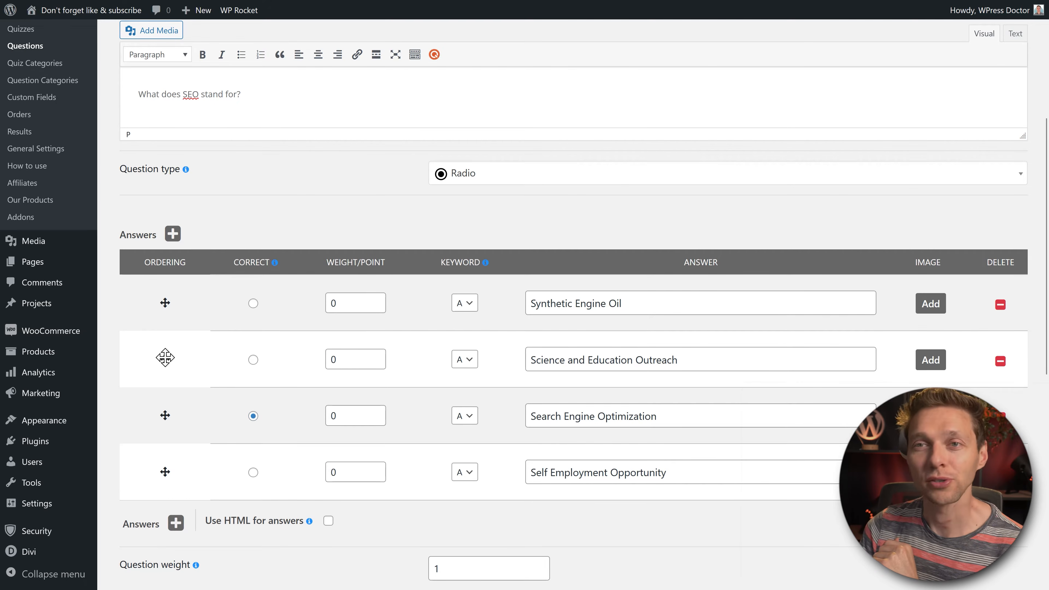
drag(160, 361, 159, 424)
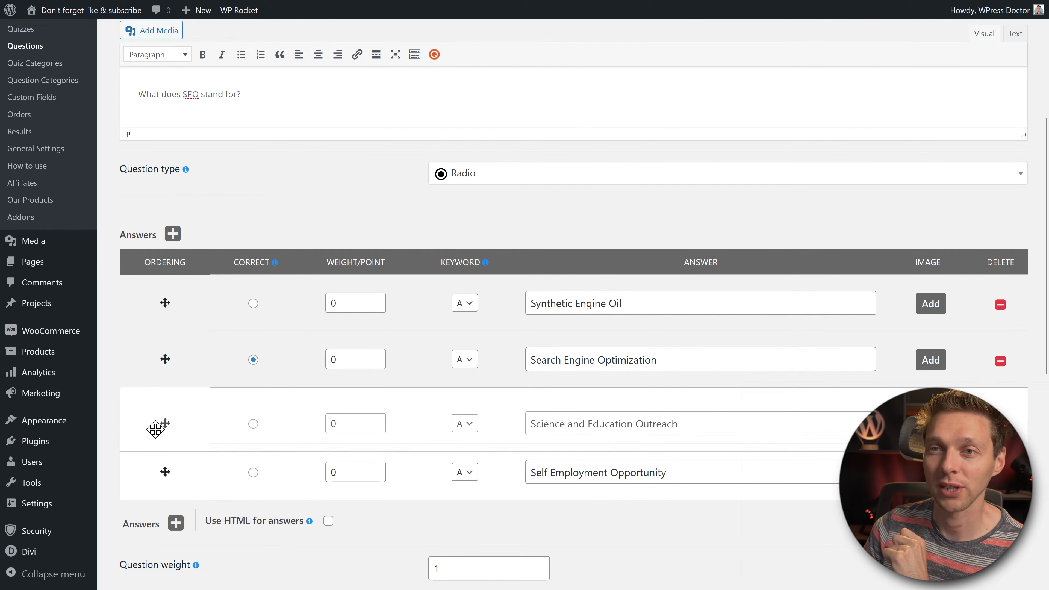
drag(163, 327, 164, 300)
drag(164, 358, 165, 412)
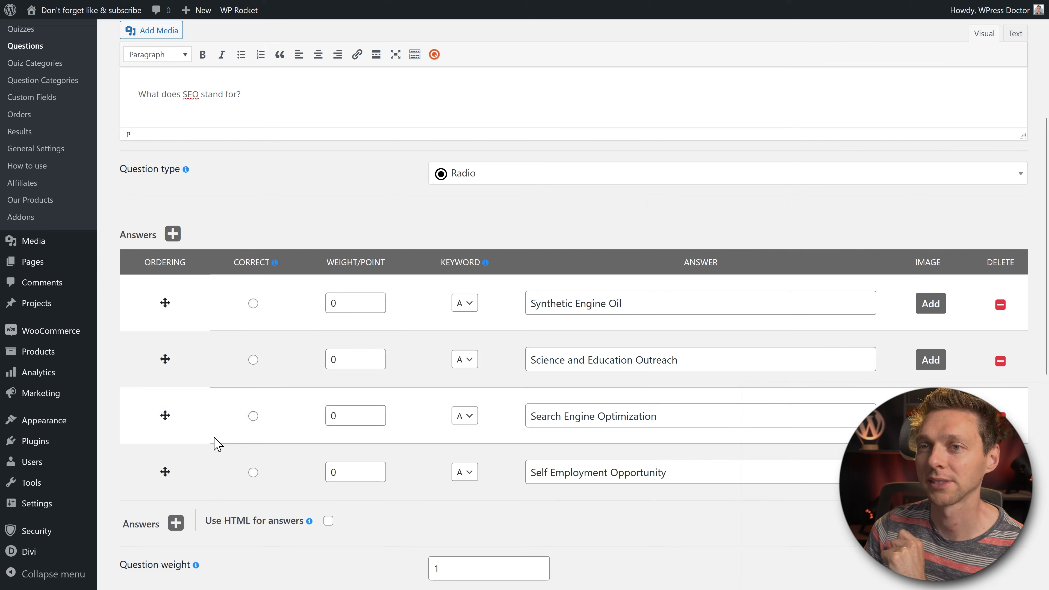
click(253, 416)
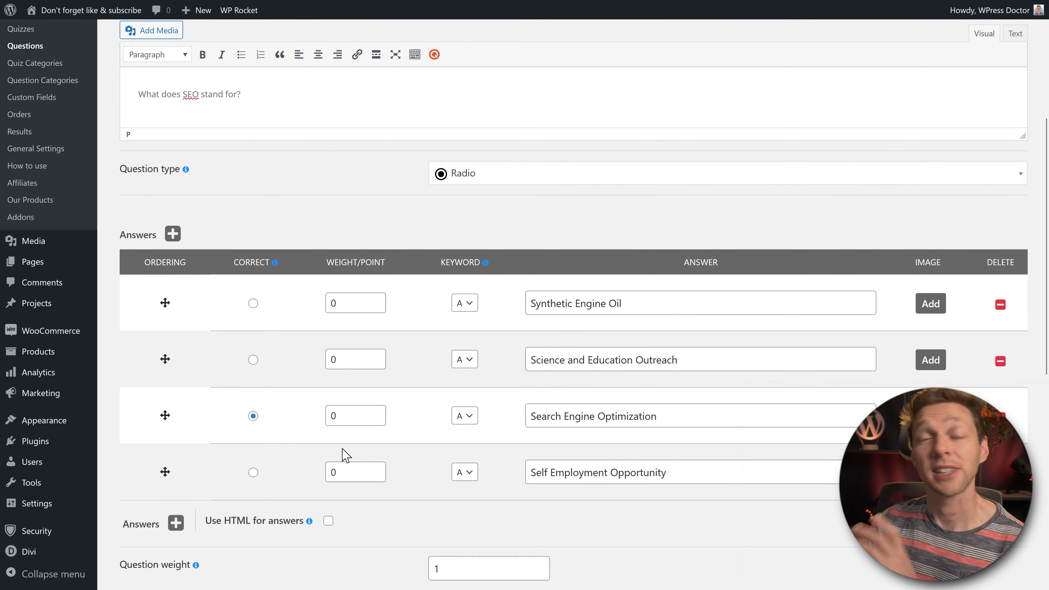
Step: Set answer points: 10 for Search Engine Optimization, 5 for Self Employment Opportunity, 0 for the rest
double_click(333, 416)
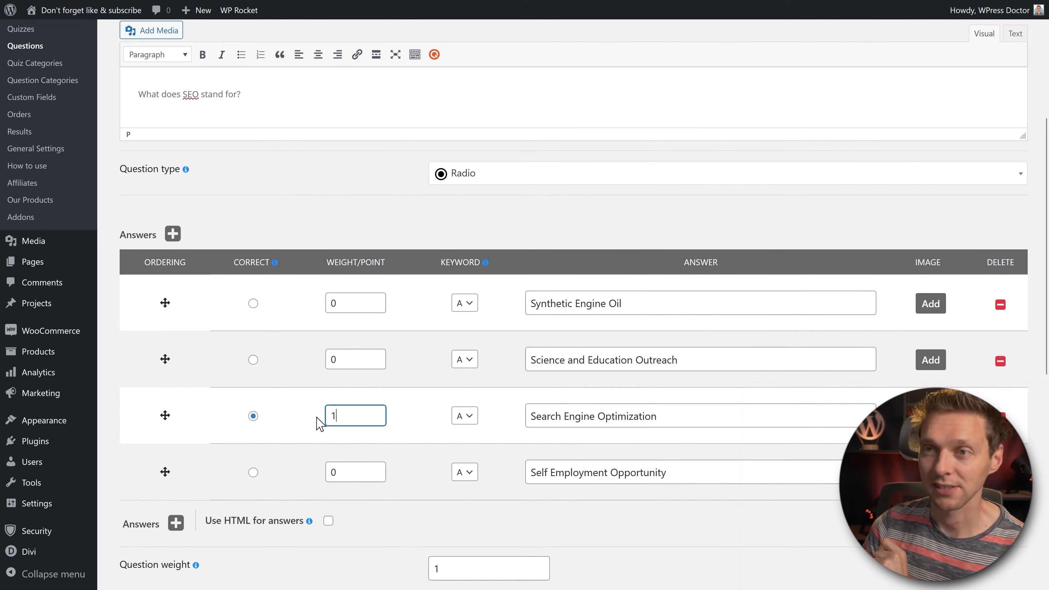
click(307, 429)
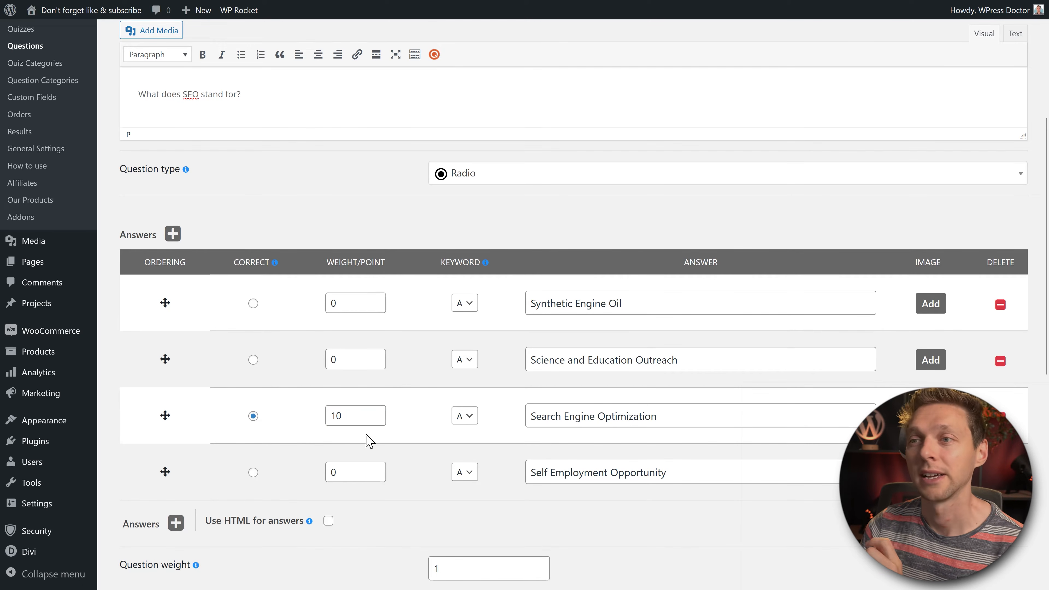
double_click(345, 472)
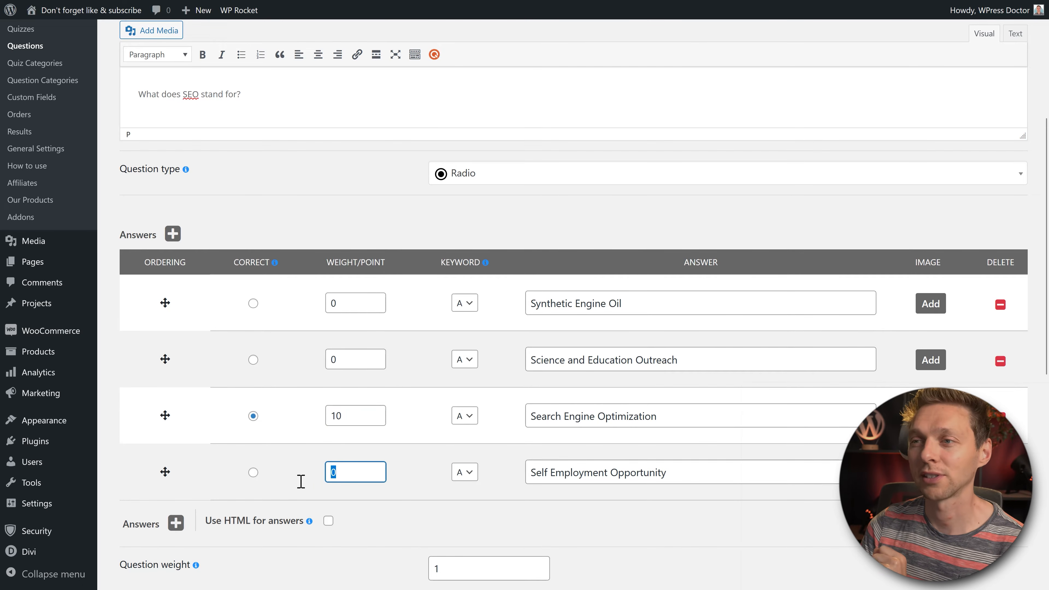
text(5)
click(310, 509)
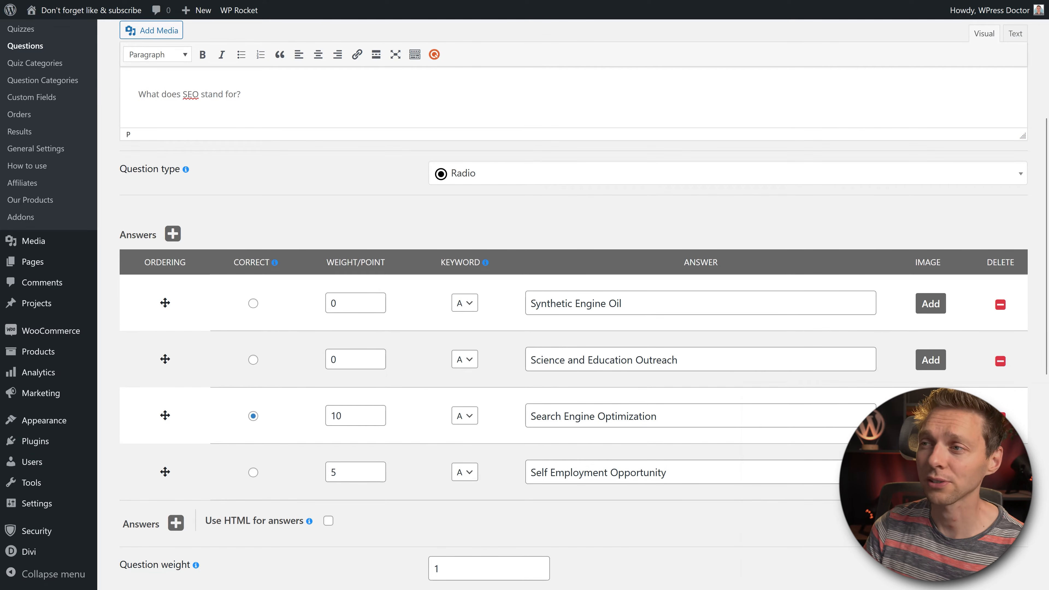
scroll(399, 429, down, 2)
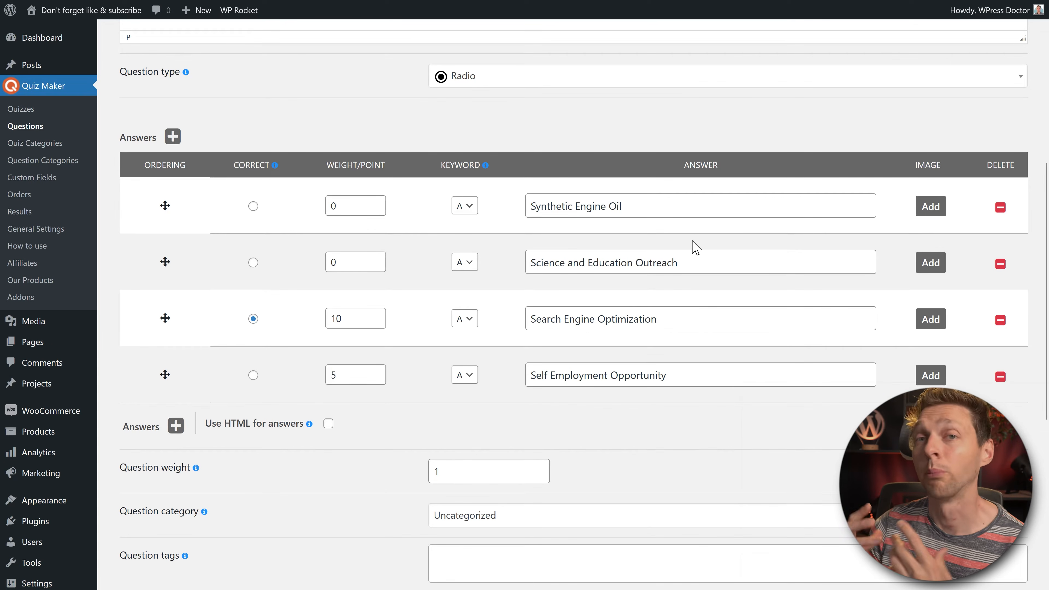
Step: Try a line-break tag in the Synthetic Engine Oil answer, then remove it with HTML answers off
click(329, 423)
click(706, 209)
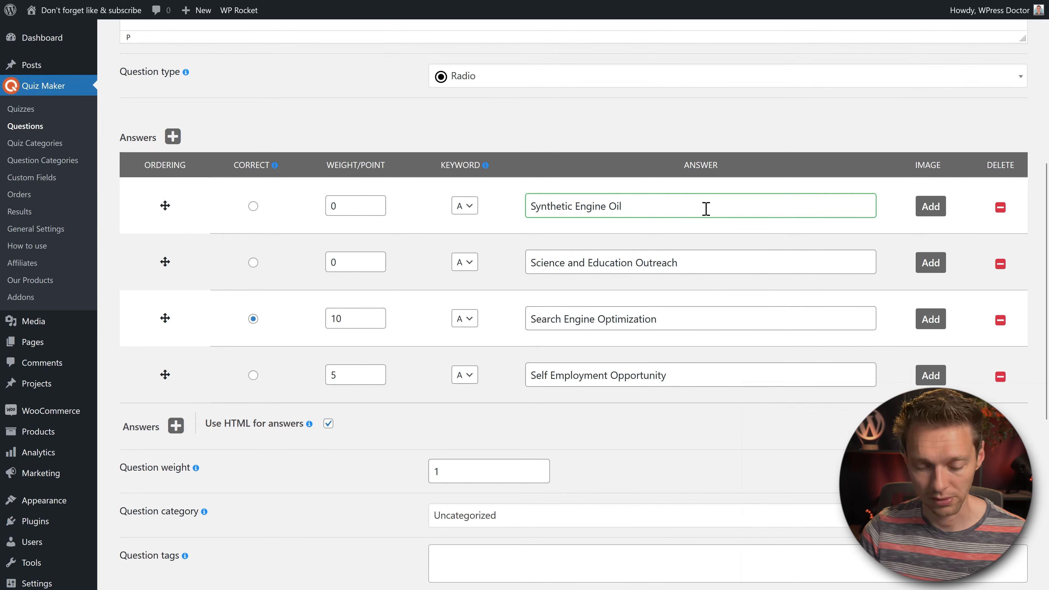
key(BackSpace)
text(r>)
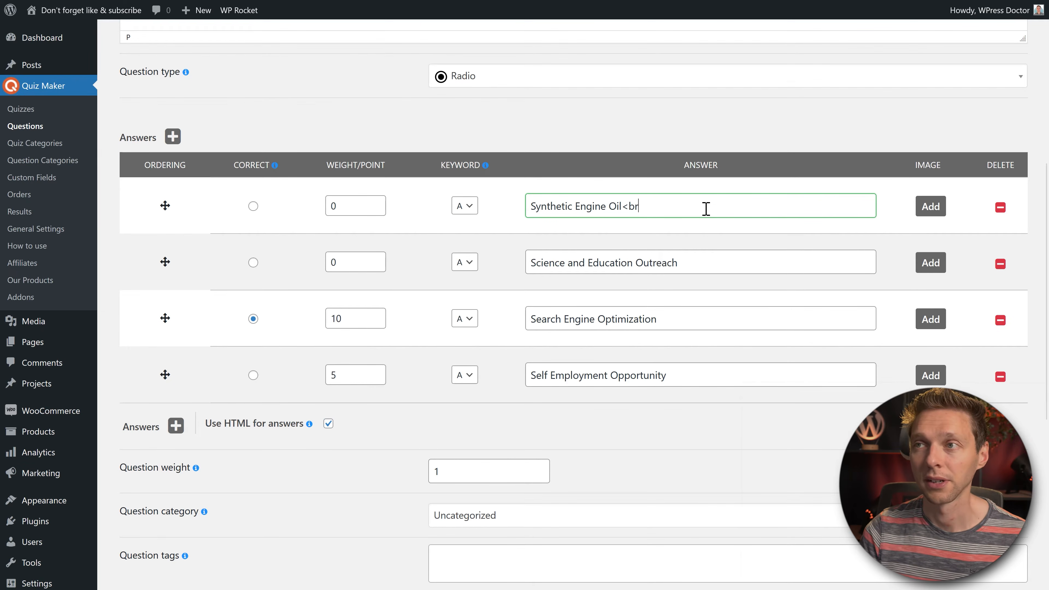
mouse_move(310, 426)
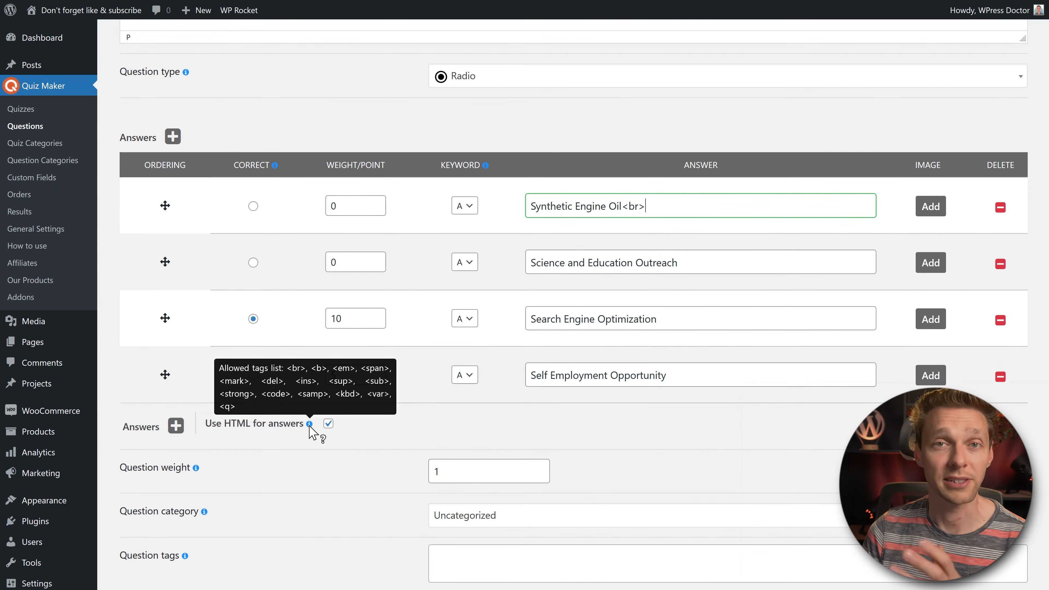
click(329, 424)
drag(623, 206, 662, 206)
key(BackSpace)
scroll(290, 450, down, 2)
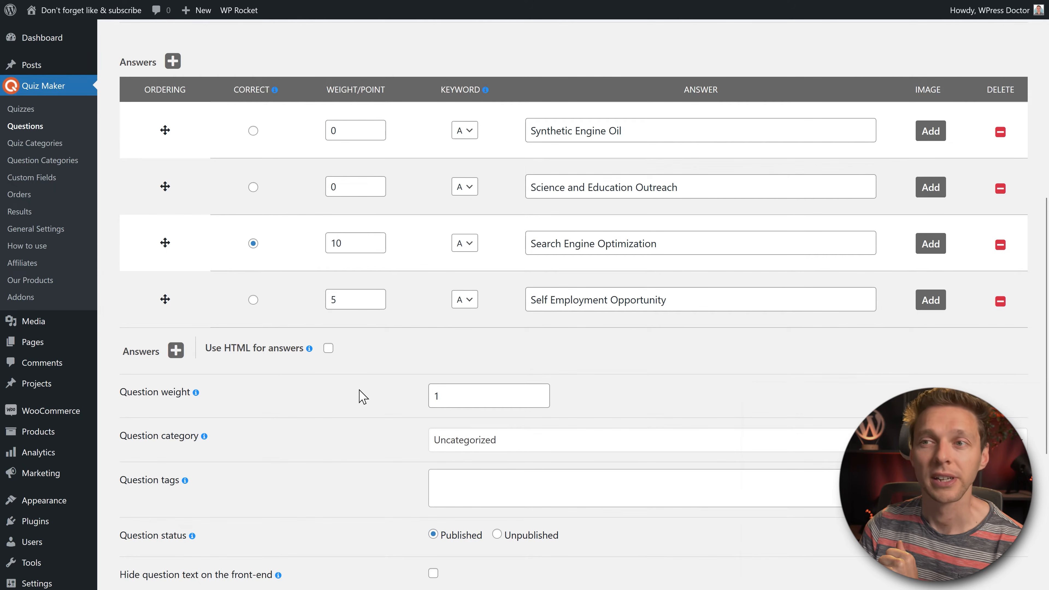
Step: Try a question weight of 2, then leave it at 1
click(452, 400)
text(2)
click(416, 402)
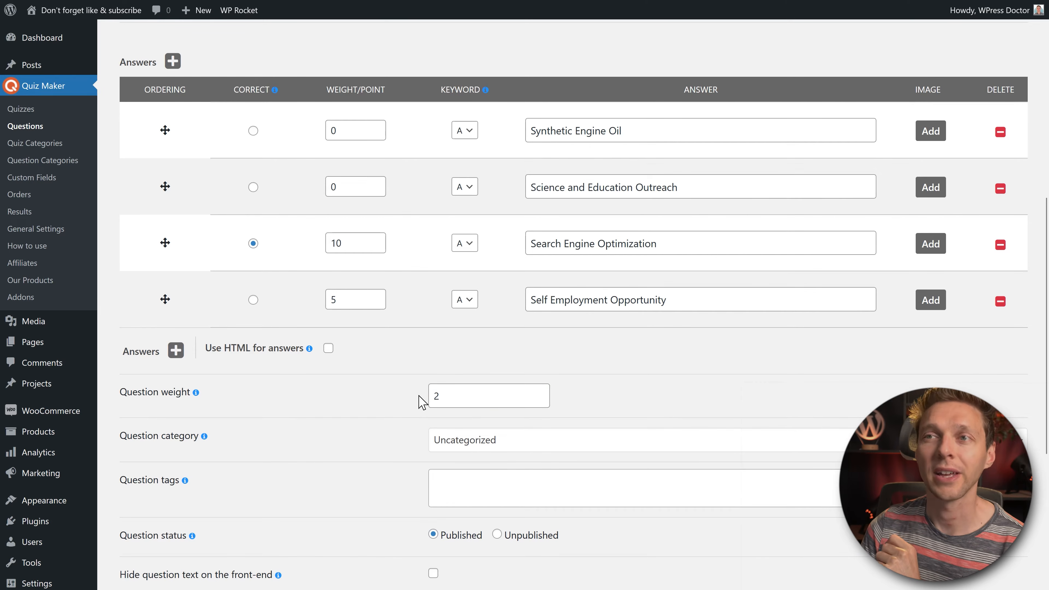
drag(363, 243, 320, 241)
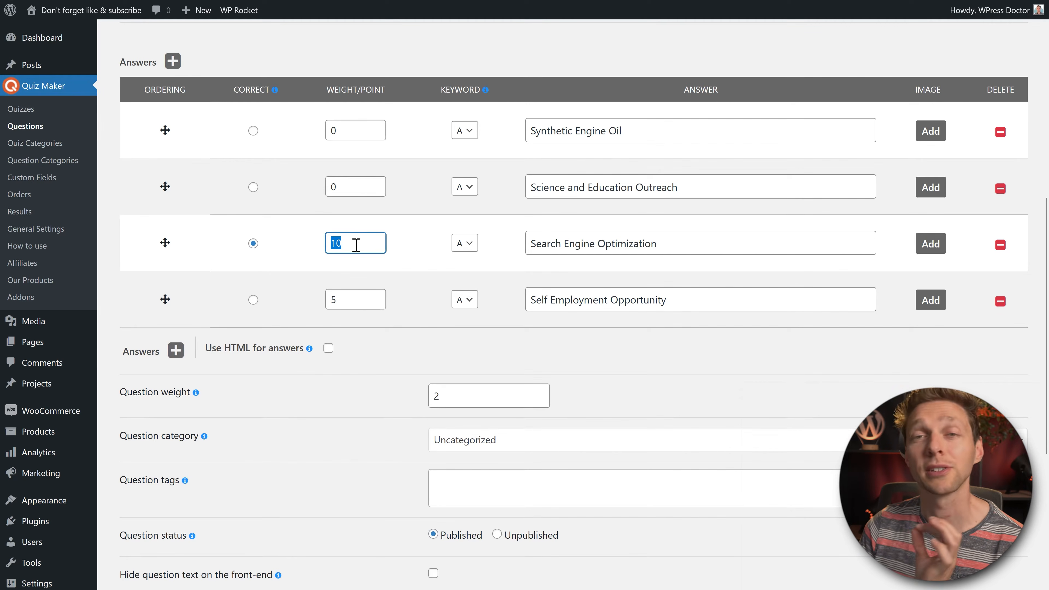
click(429, 399)
key(BackSpace)
click(359, 404)
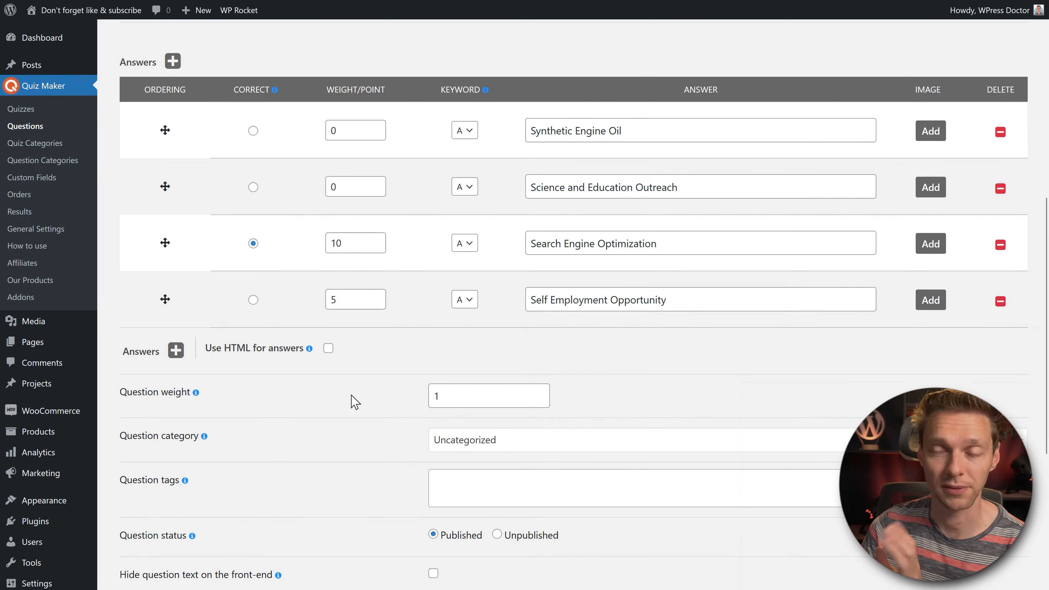
middle_click(377, 389)
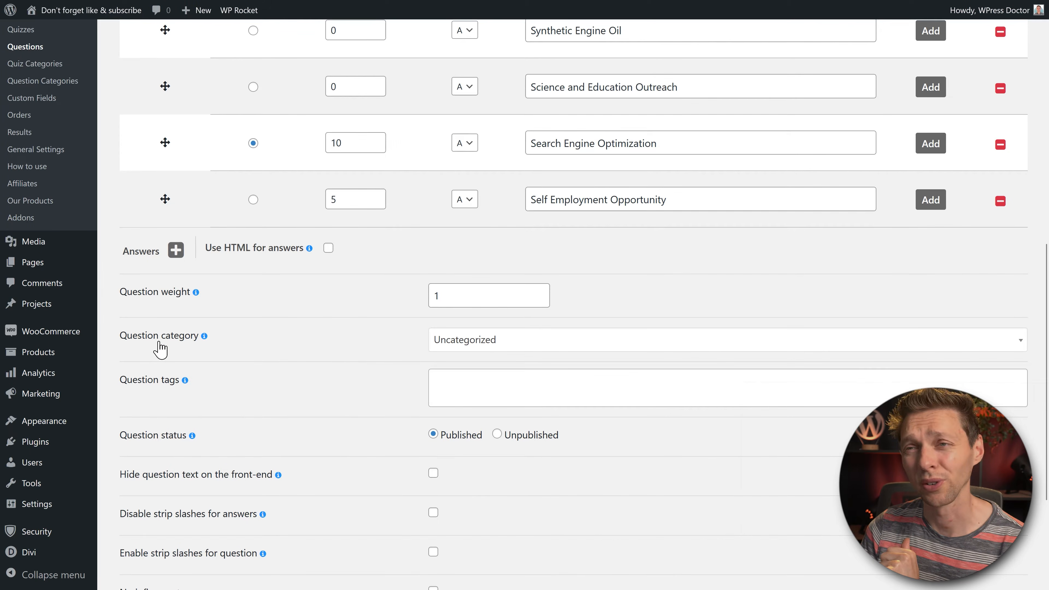
Step: Review the category choices and confirm the 'Question created.' message after saving
click(487, 340)
click(503, 344)
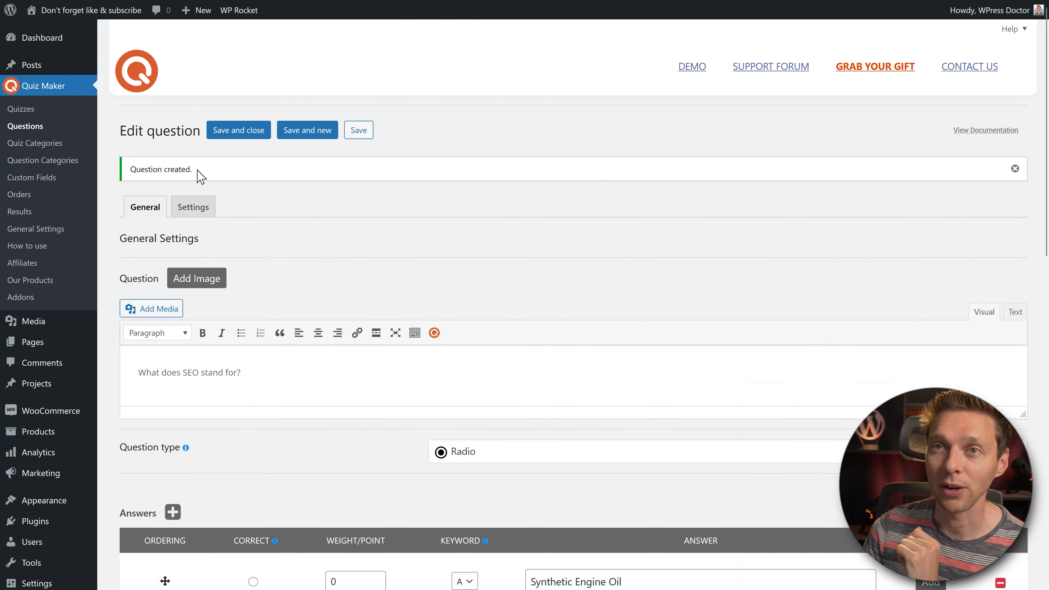
drag(197, 169, 129, 171)
click(214, 182)
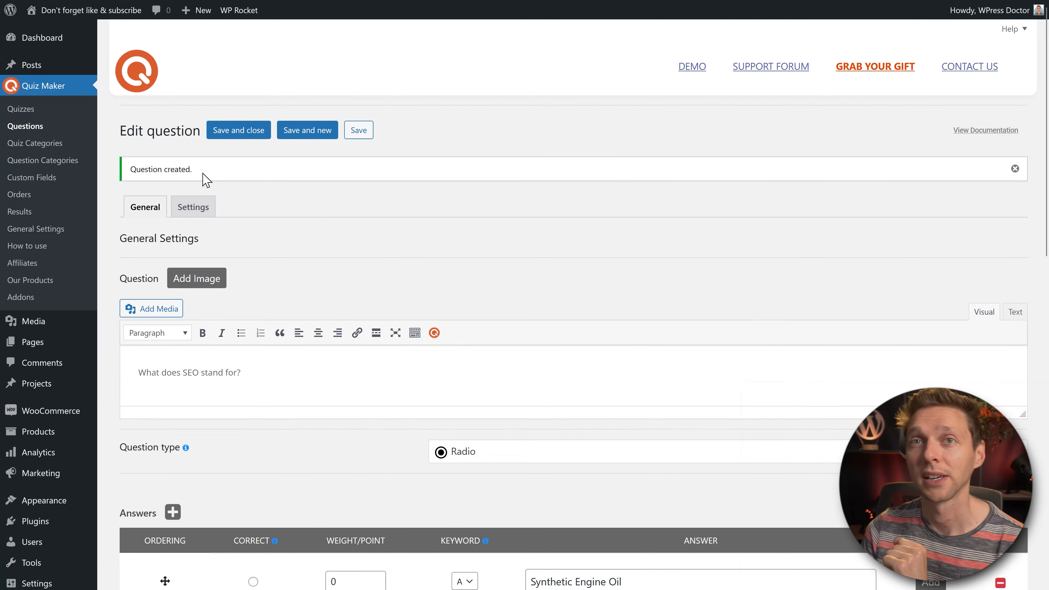
right_click(49, 161)
Step: Add a question category titled SEO with description 'All SEO questions for the SEO quiz.' and save it
click(88, 174)
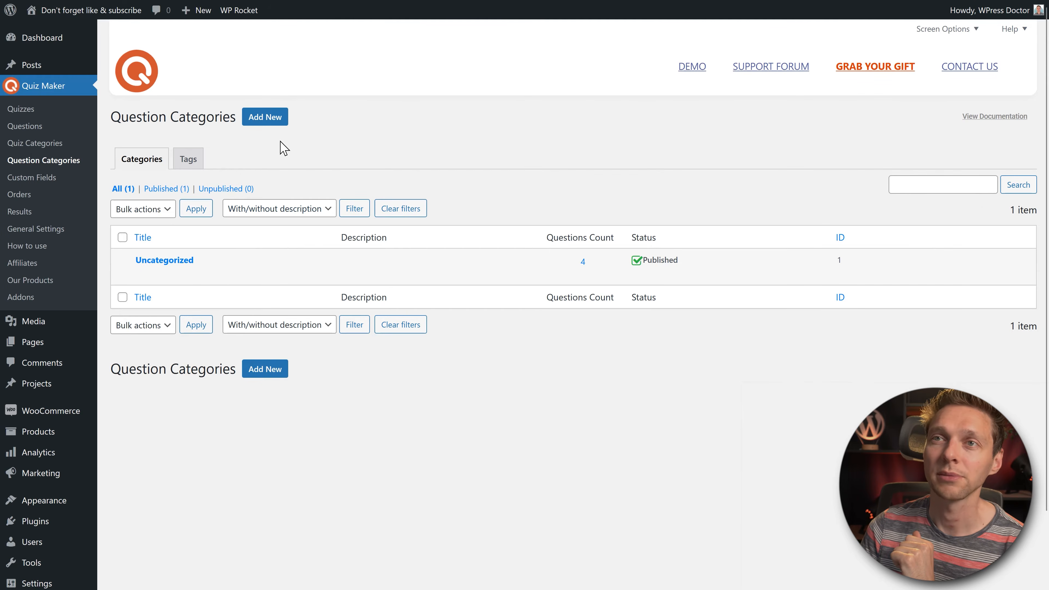
click(267, 120)
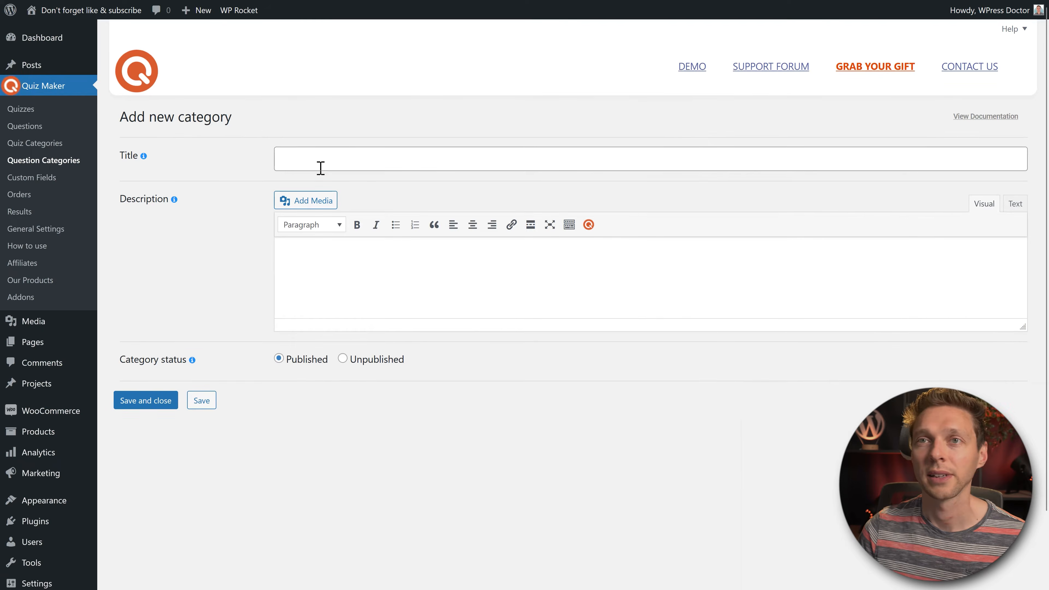
click(317, 158)
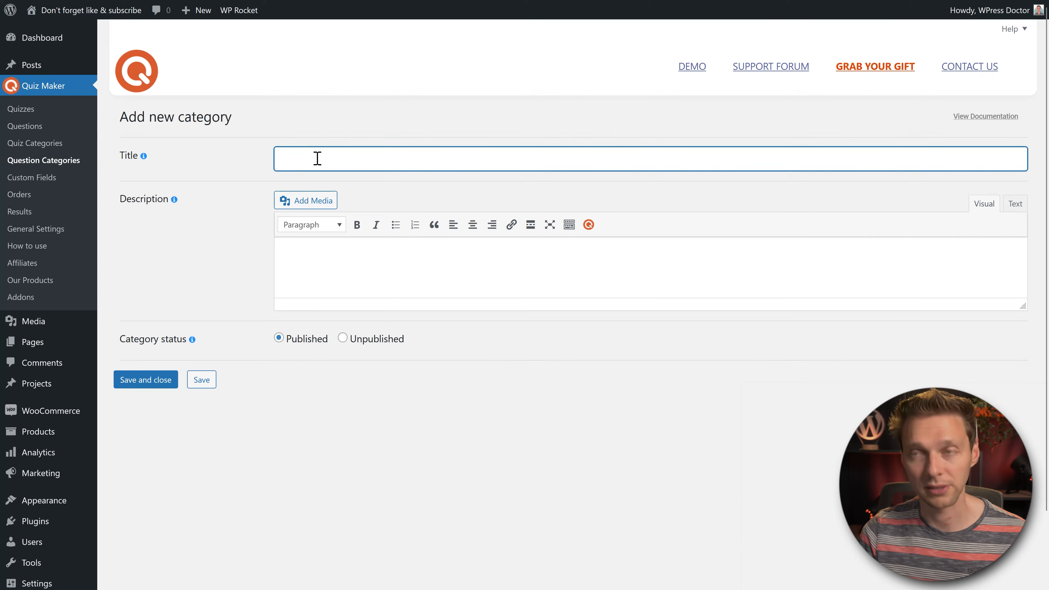
text(SEO)
click(348, 275)
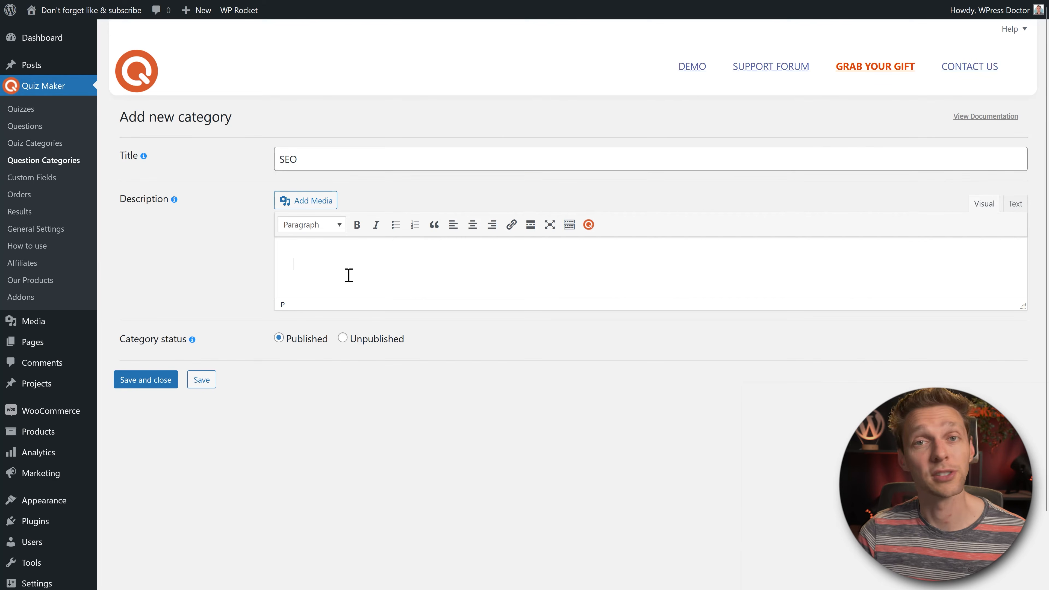
text(All SEO questions for the SEO quiz)
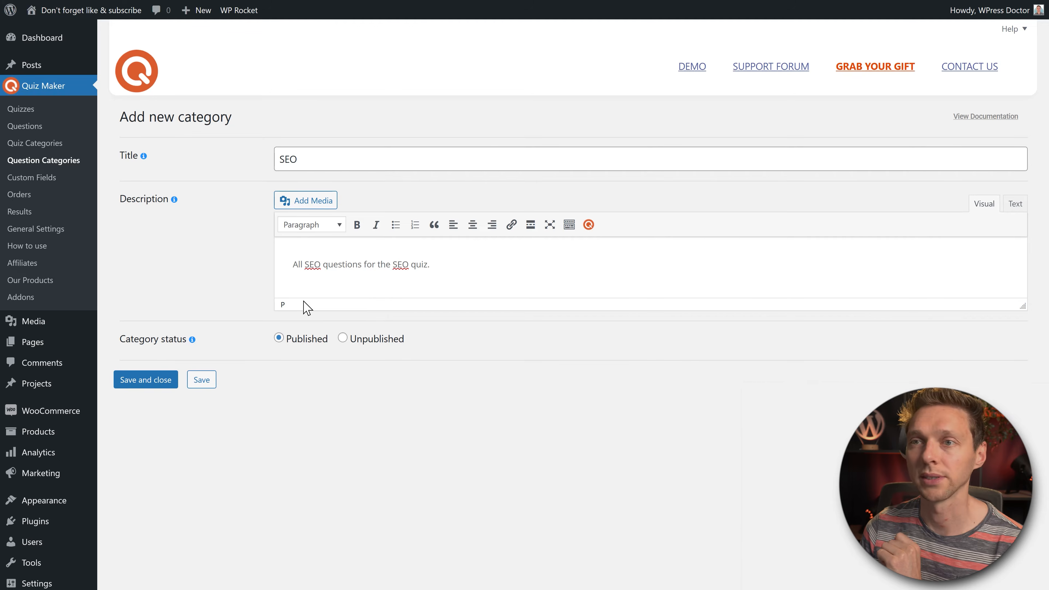
click(142, 384)
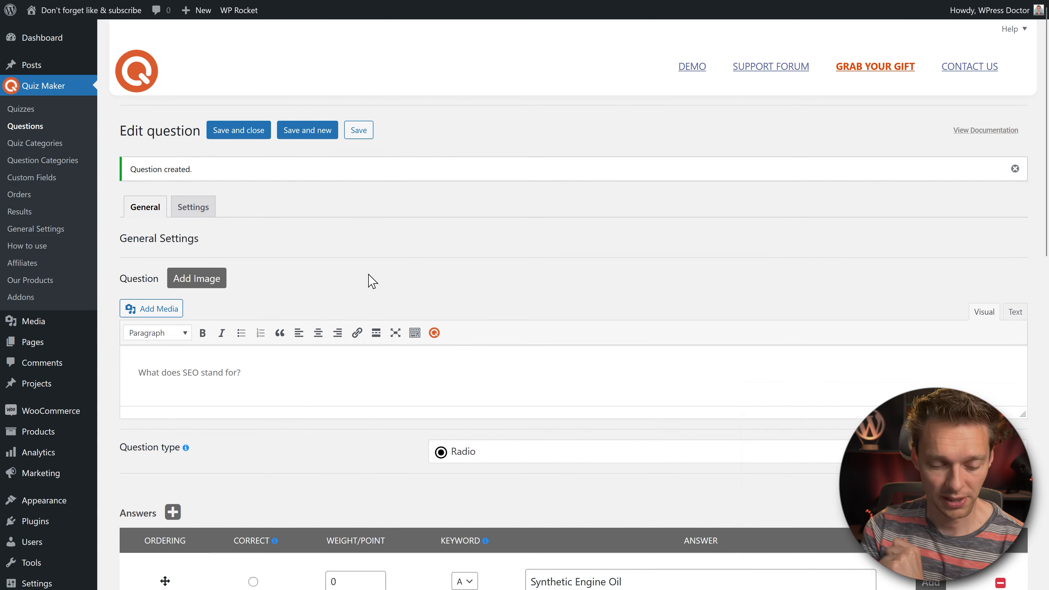
Step: Choose SEO as the question's category and check for available question tags
middle_click(508, 240)
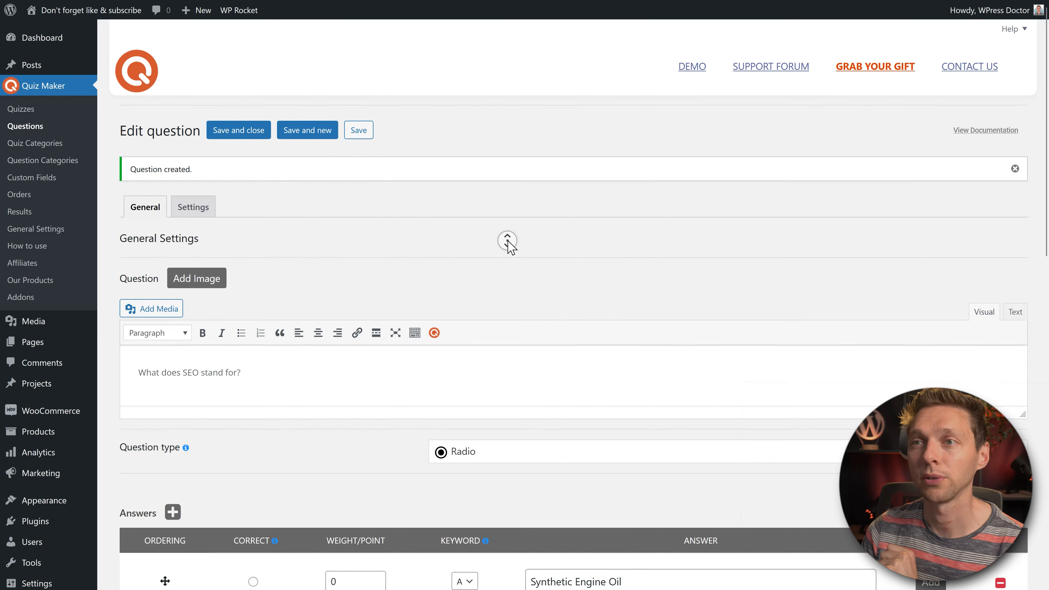
scroll(507, 259, down, 9)
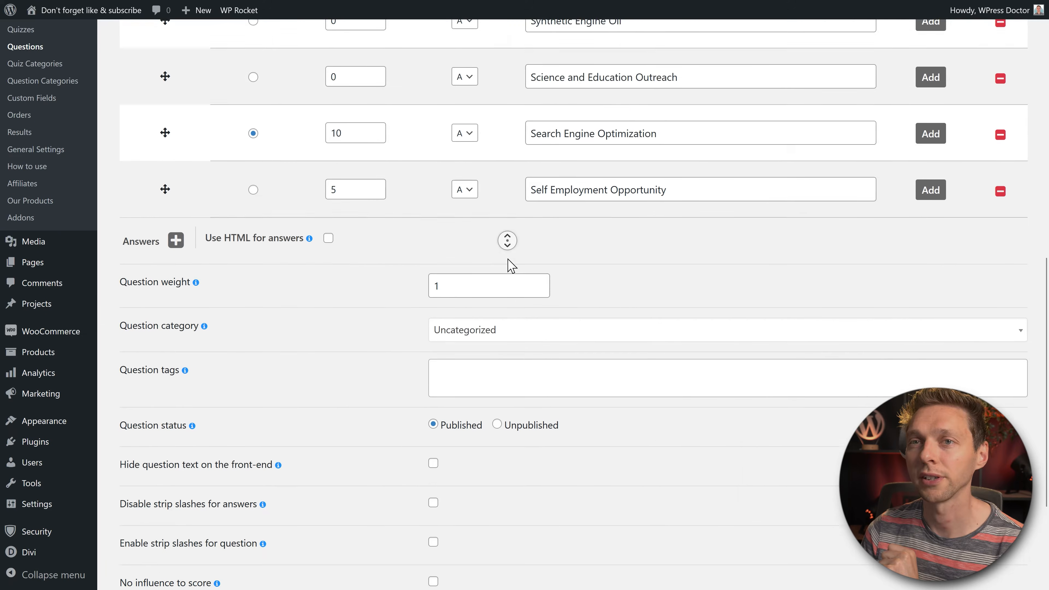
click(511, 264)
click(439, 278)
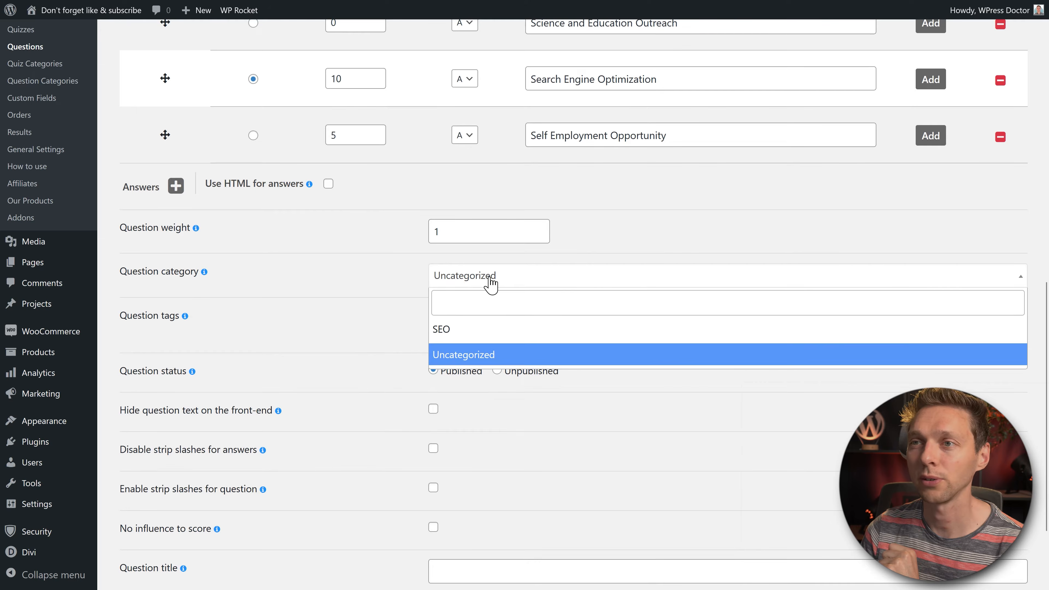
click(462, 330)
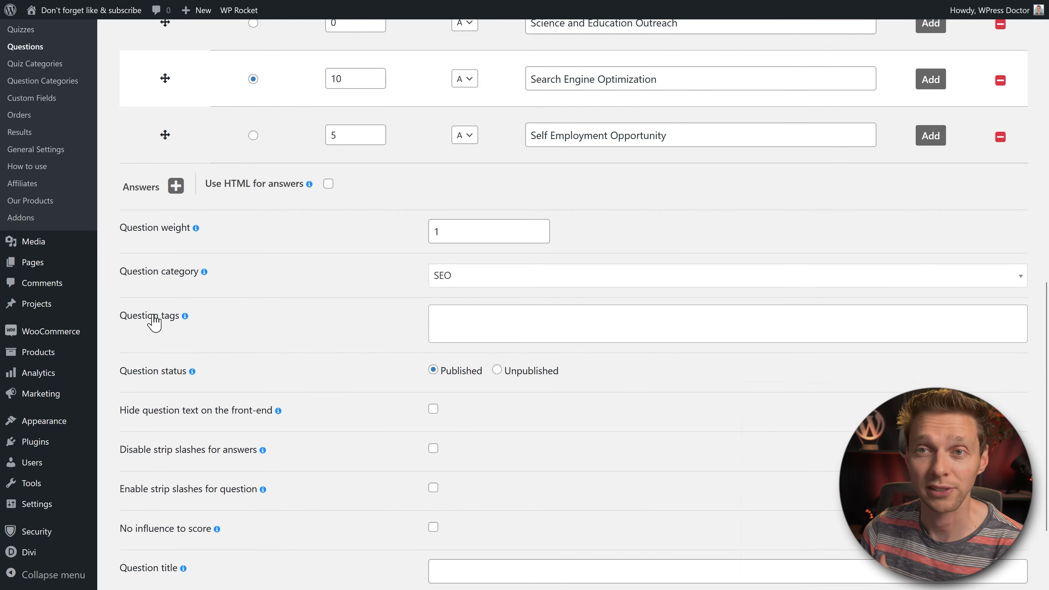
click(511, 319)
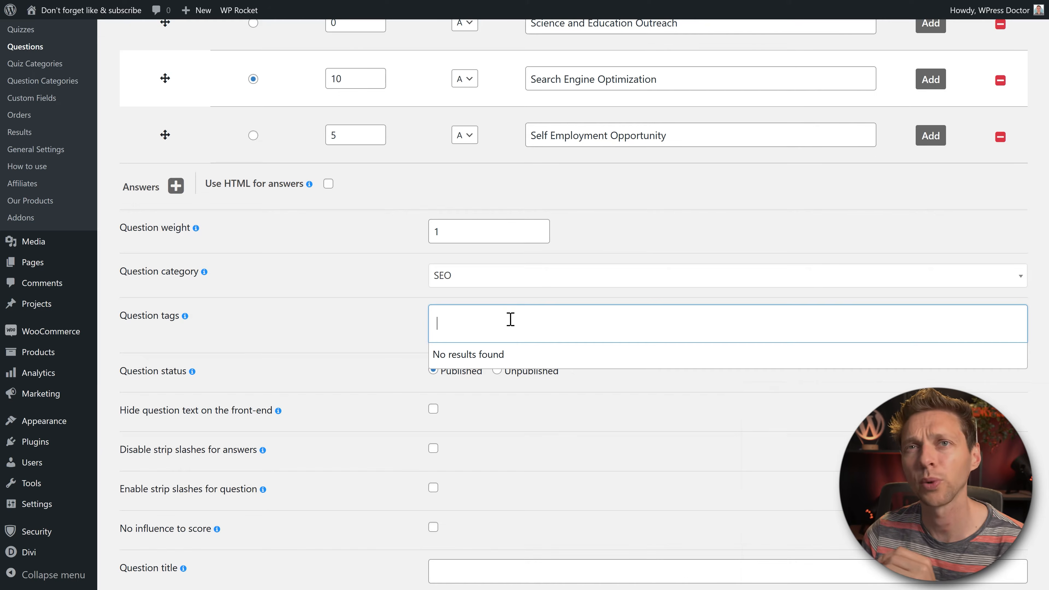
click(252, 306)
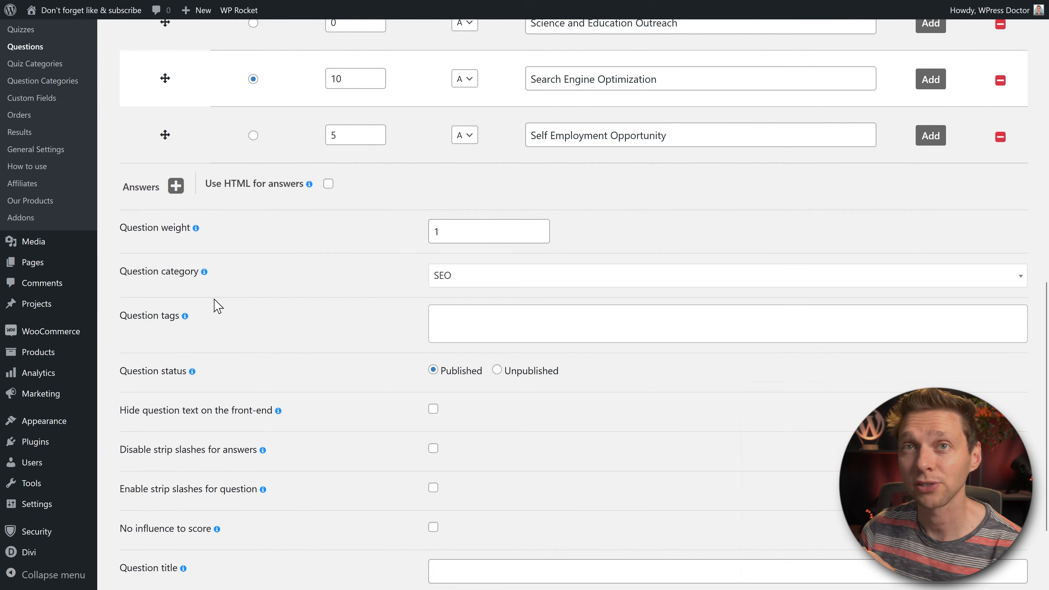
right_click(66, 82)
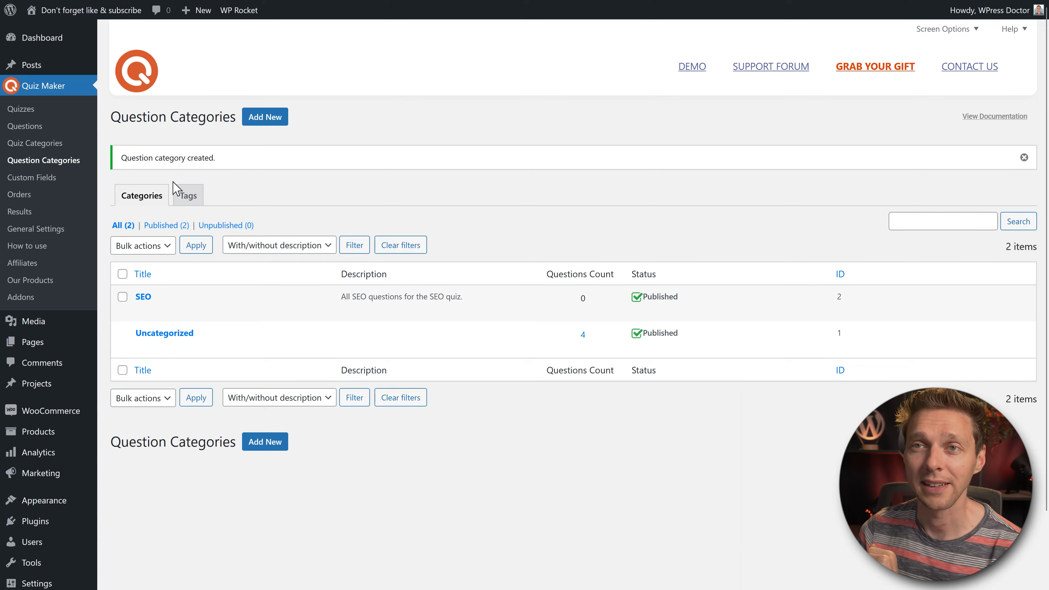
Step: Create the question tag 'Opening questions' and save it
click(191, 203)
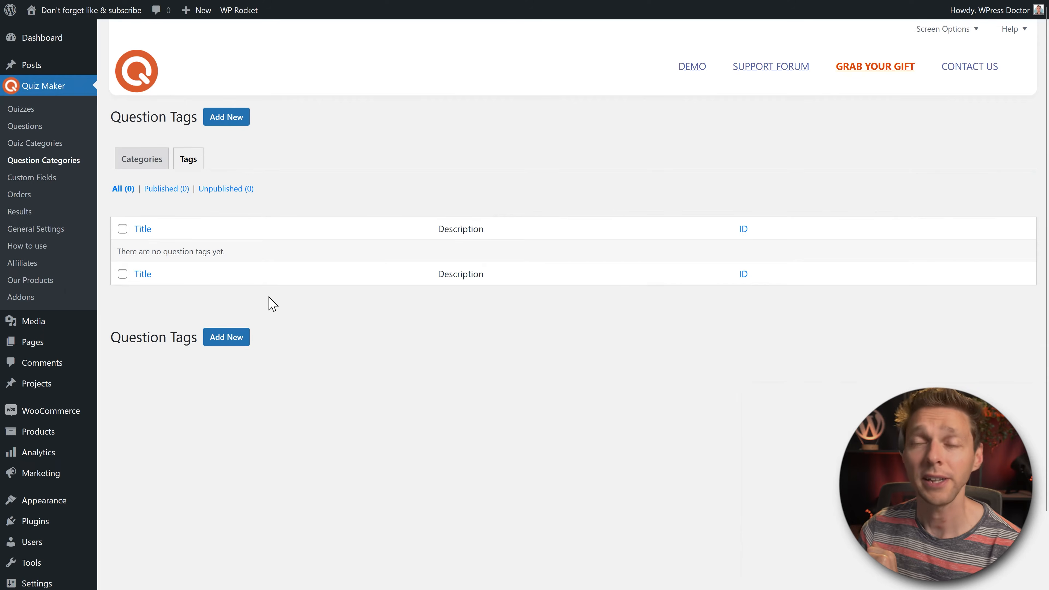
click(218, 121)
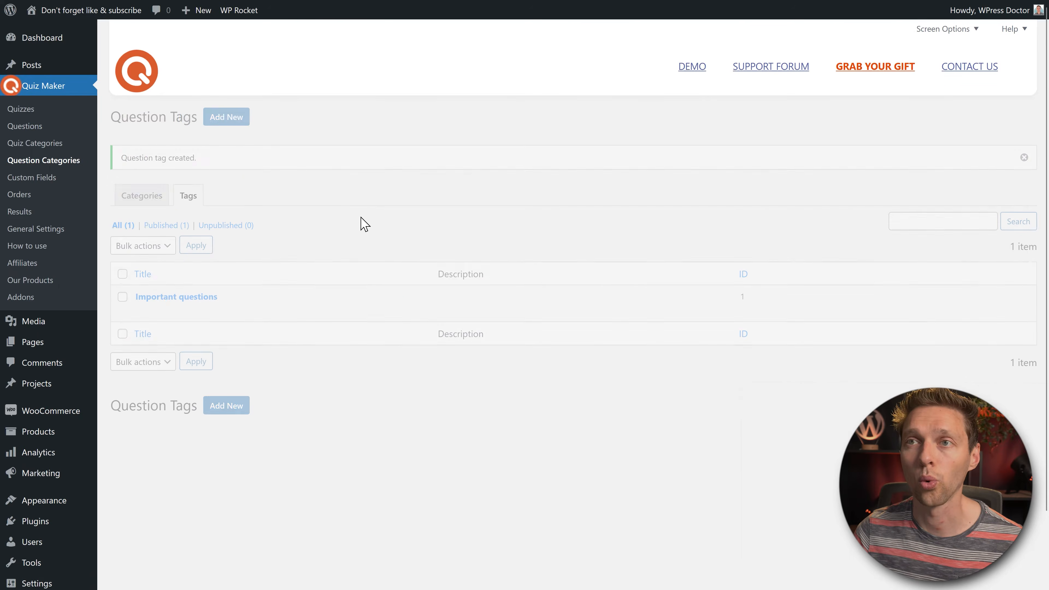
click(229, 119)
click(368, 161)
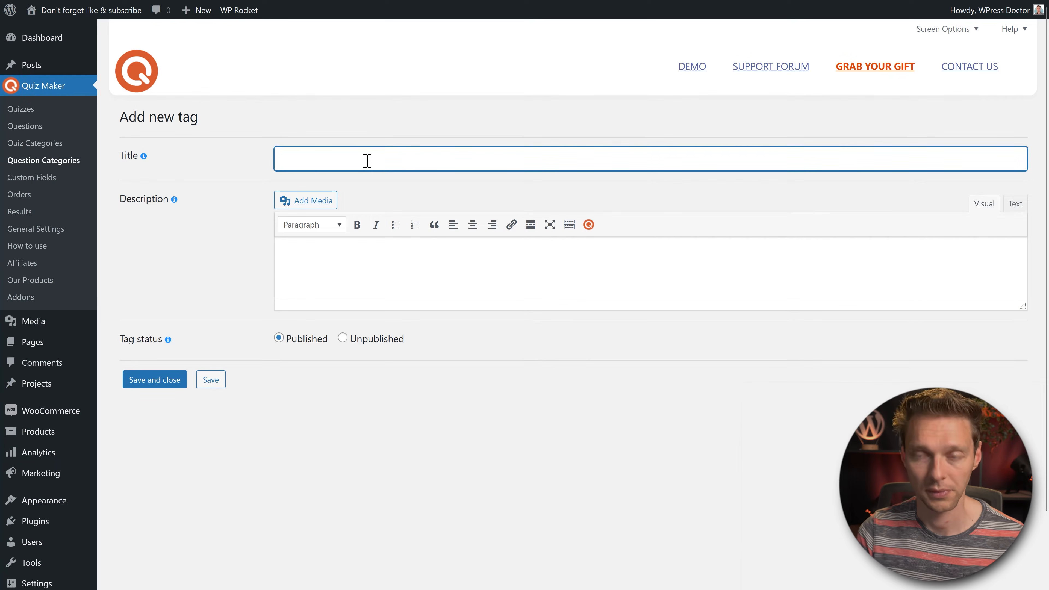
text(Opening questions)
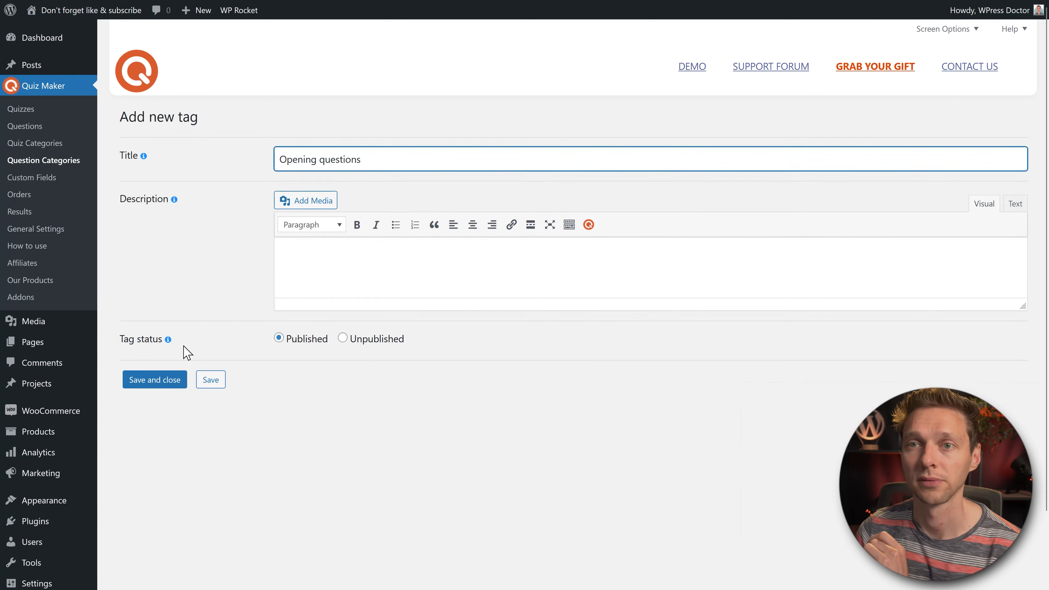
click(157, 379)
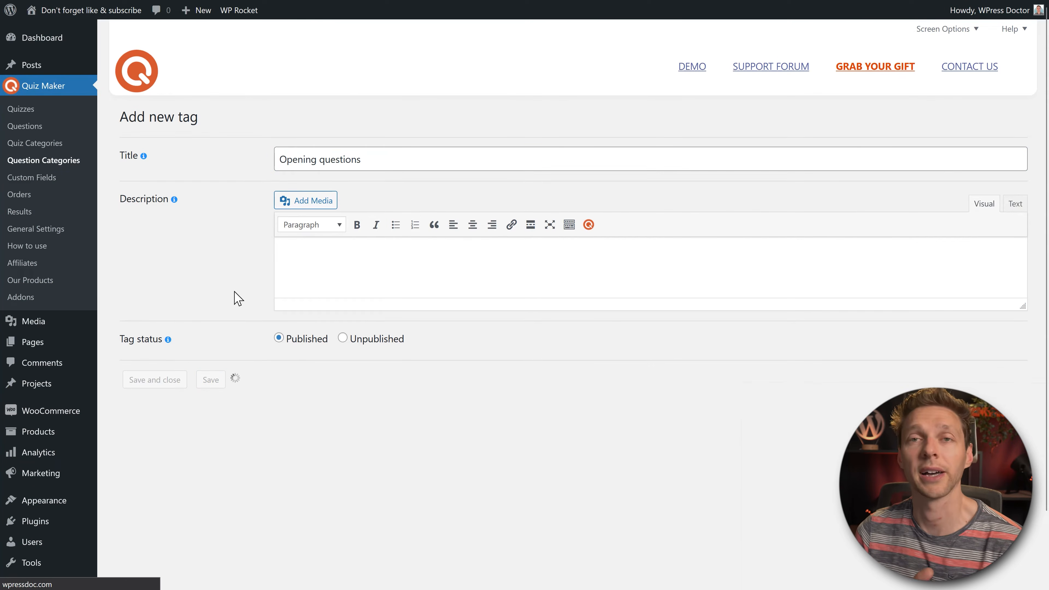
click(142, 194)
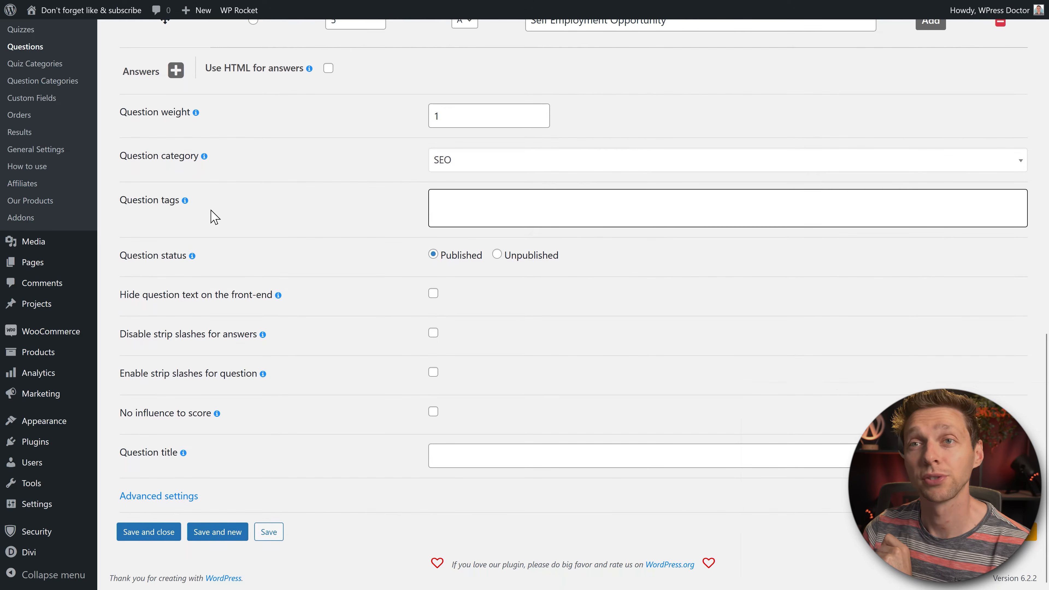
Step: Copy the question wording 'What does SEO stand for?' into the Question title field
click(521, 214)
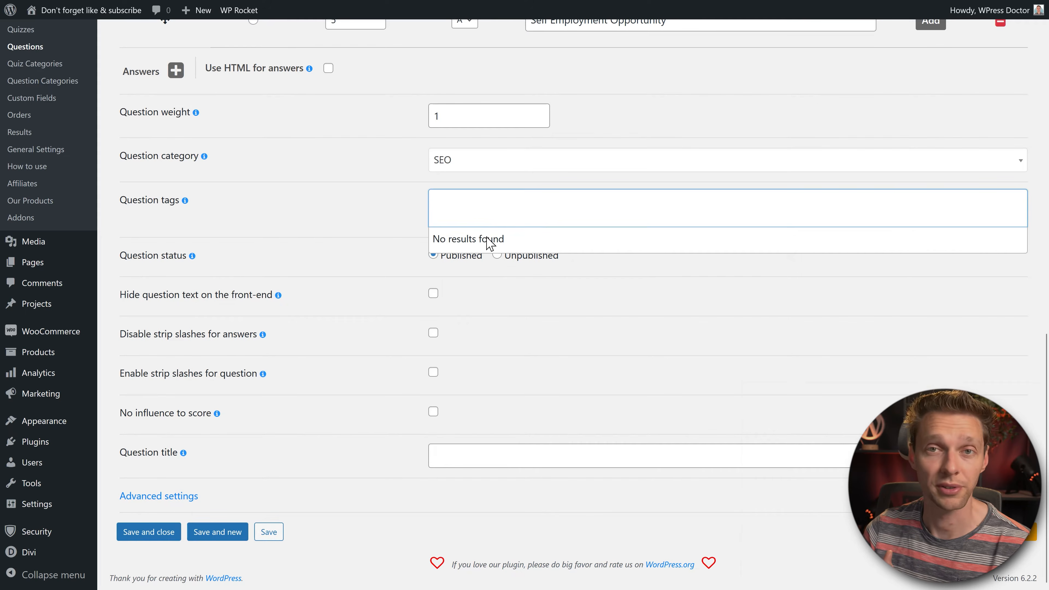
click(552, 296)
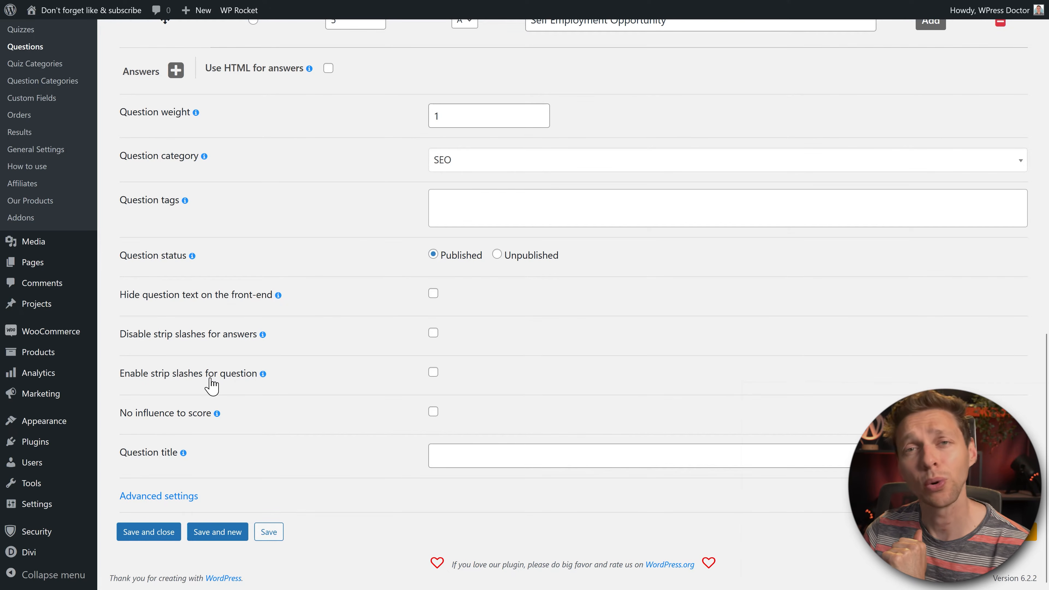
mouse_move(264, 335)
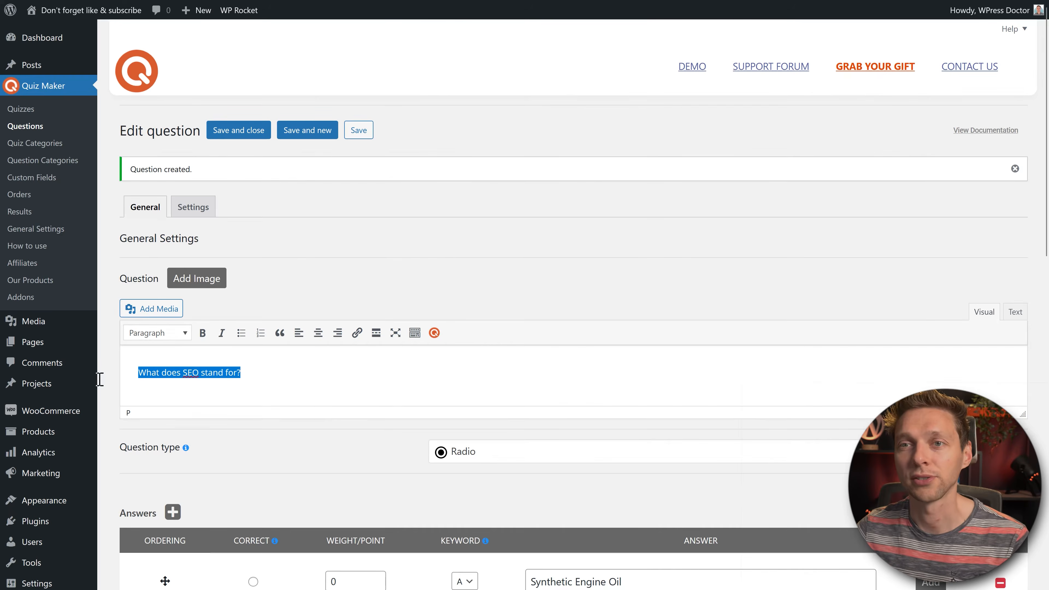
right_click(194, 372)
right_click(463, 471)
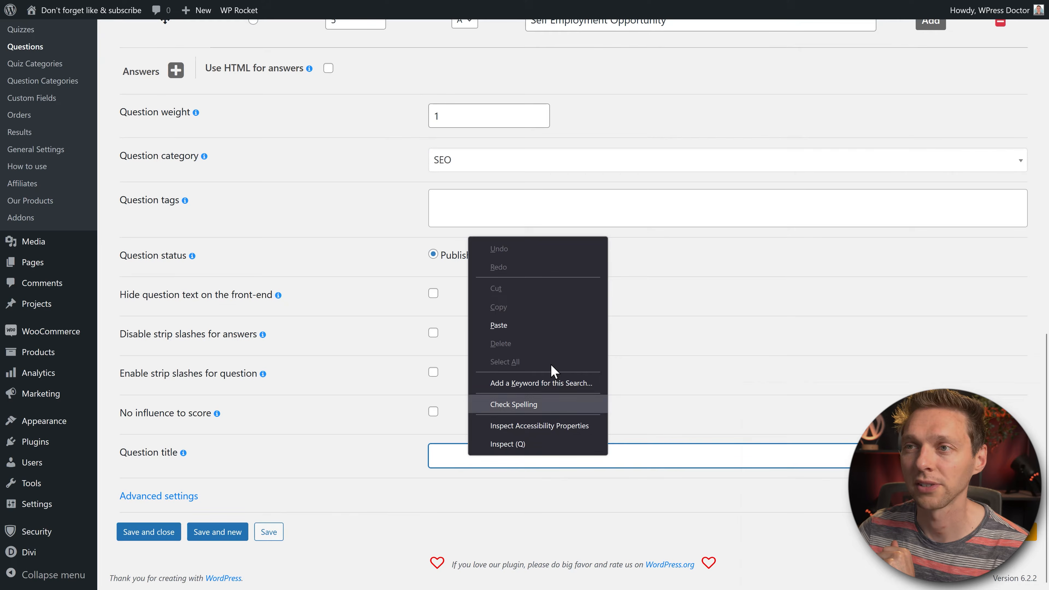
click(532, 324)
click(372, 475)
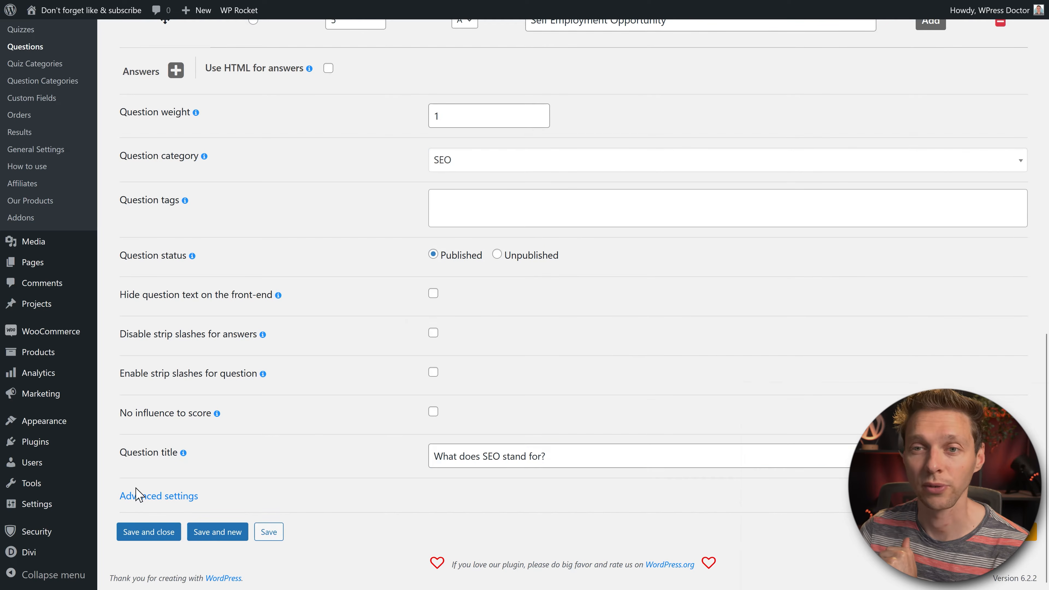
Step: Expand the question's advanced settings and leave user answer explanations switched off
click(157, 498)
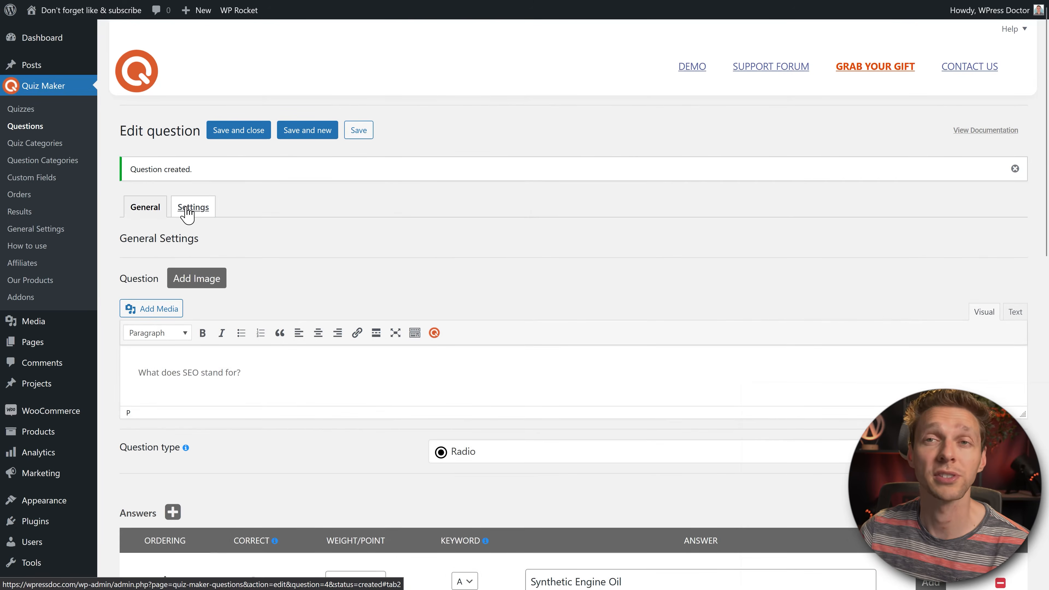
click(204, 210)
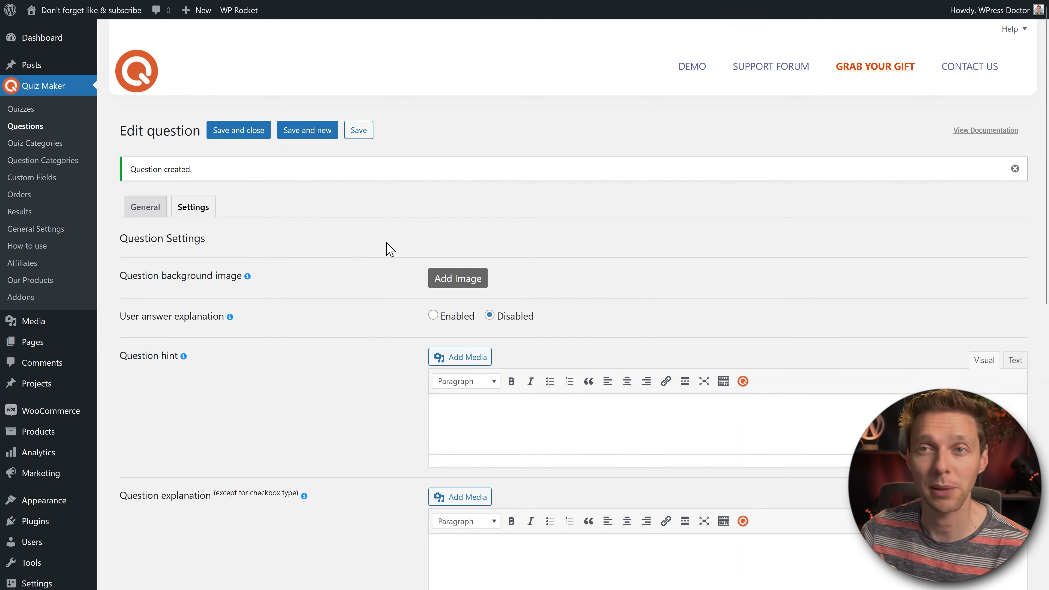
middle_click(607, 238)
middle_click(611, 245)
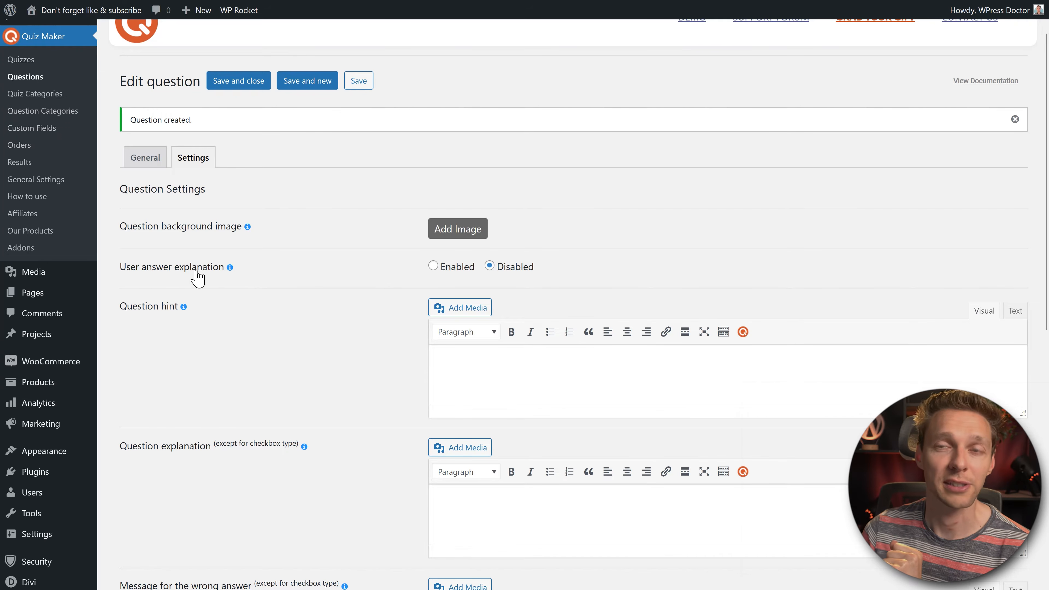
click(432, 266)
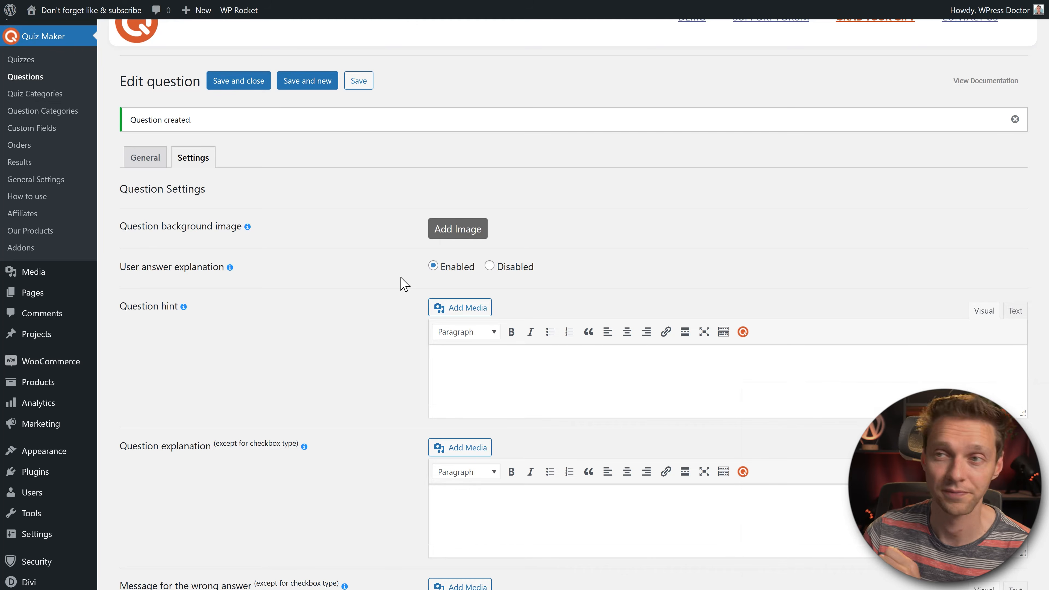
click(490, 267)
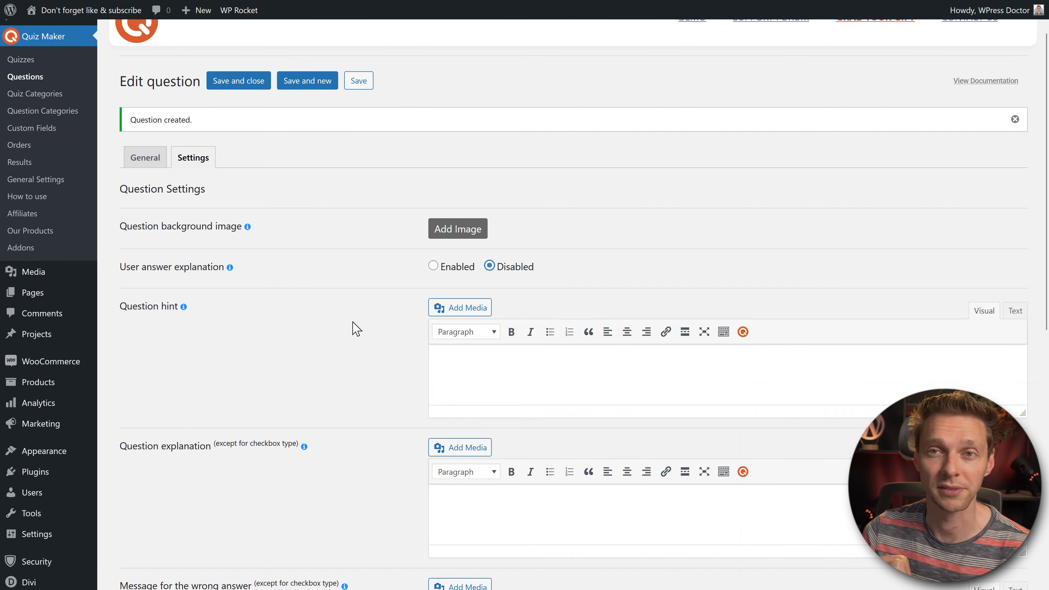
middle_click(367, 315)
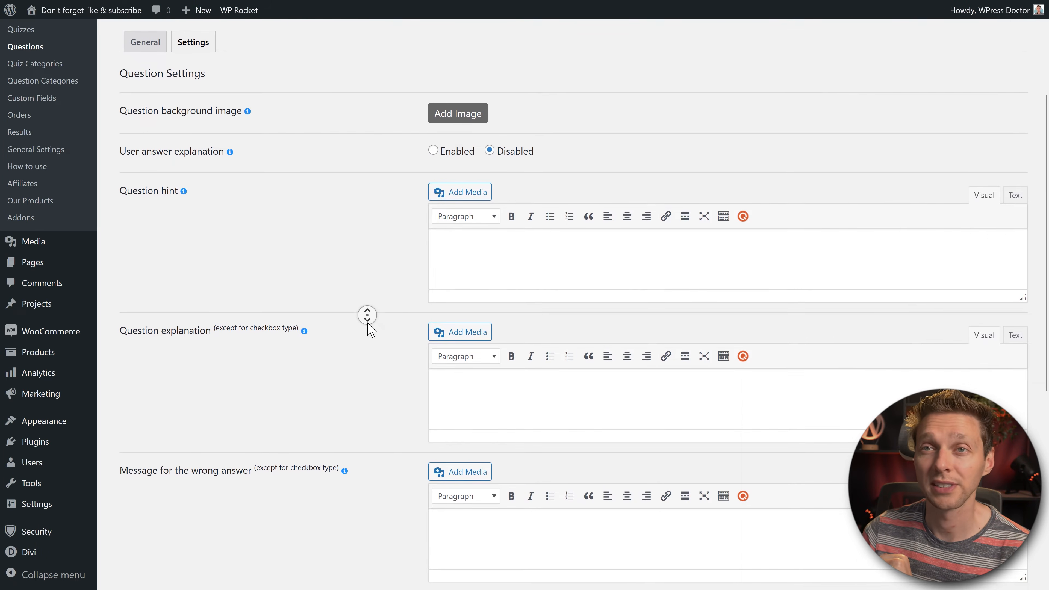
Step: Paste the hint 'Don't use Google for this!' and move to the empty note text field
click(508, 243)
text(Don't use Google for this!)
drag(550, 245, 477, 245)
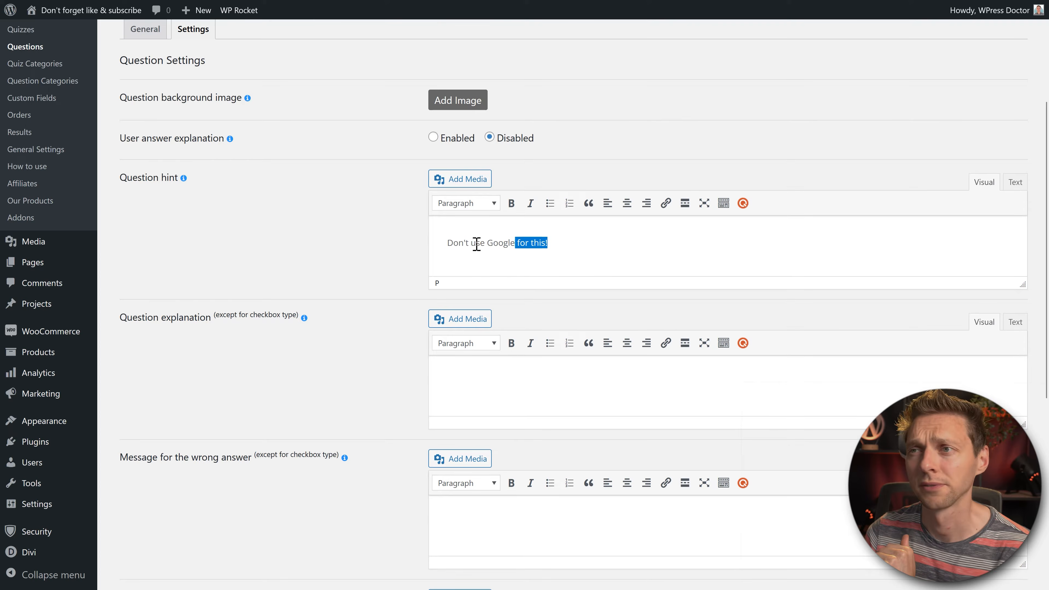
drag(477, 244, 423, 251)
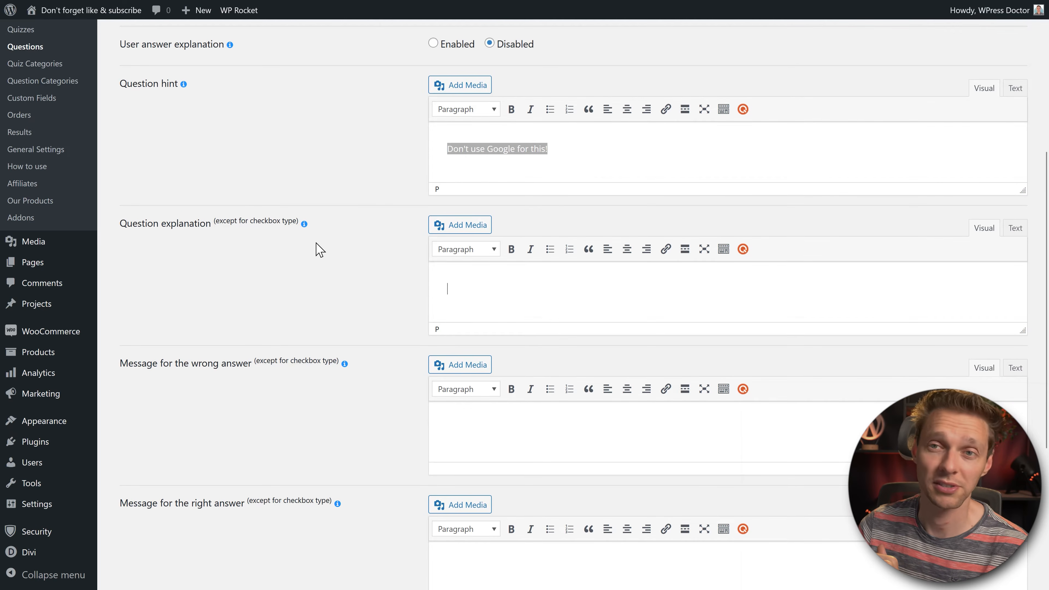
middle_click(388, 252)
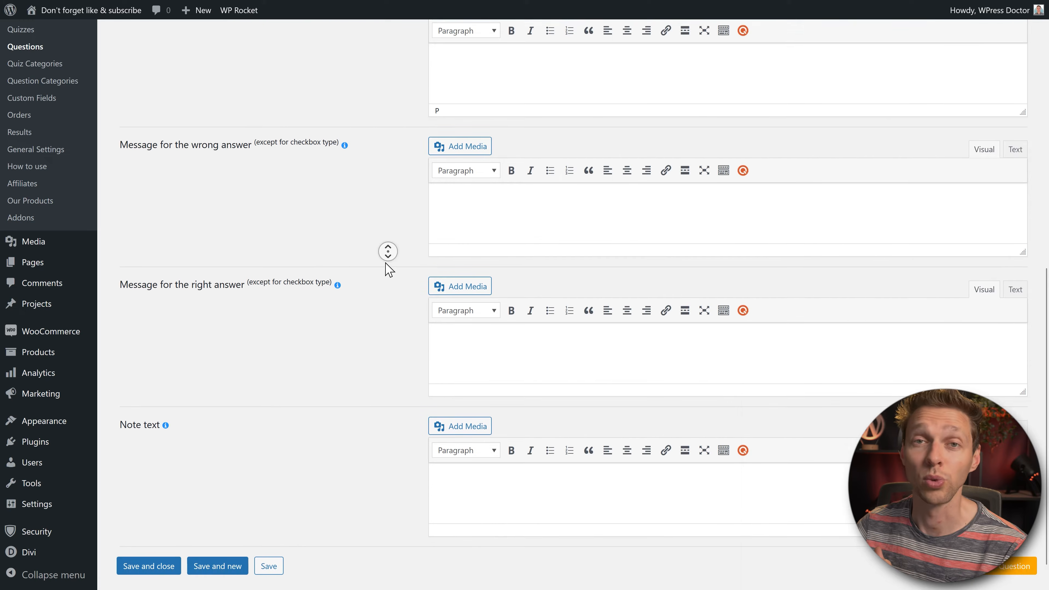
middle_click(386, 263)
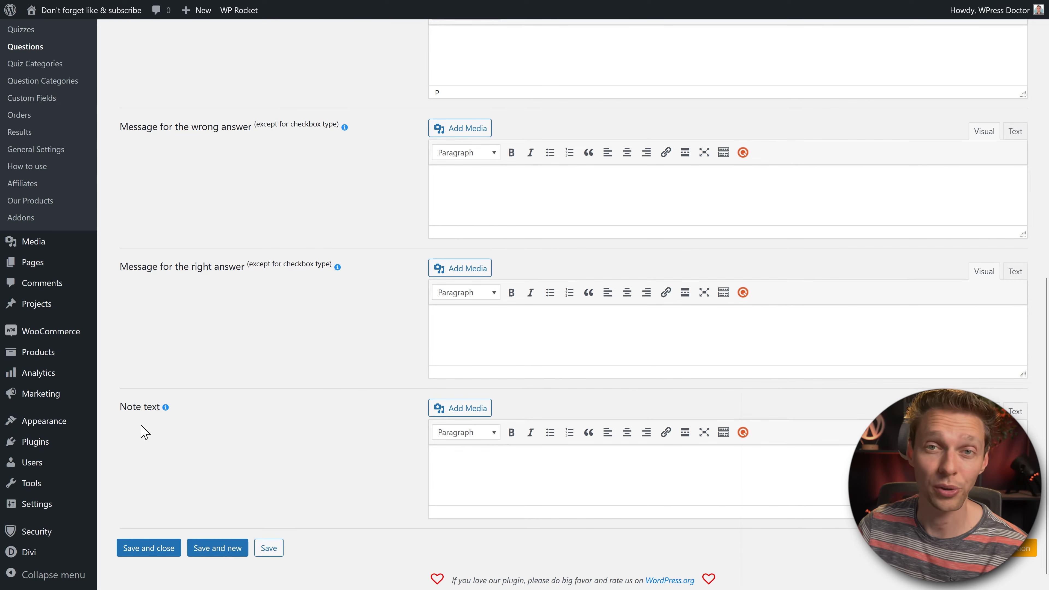
click(497, 477)
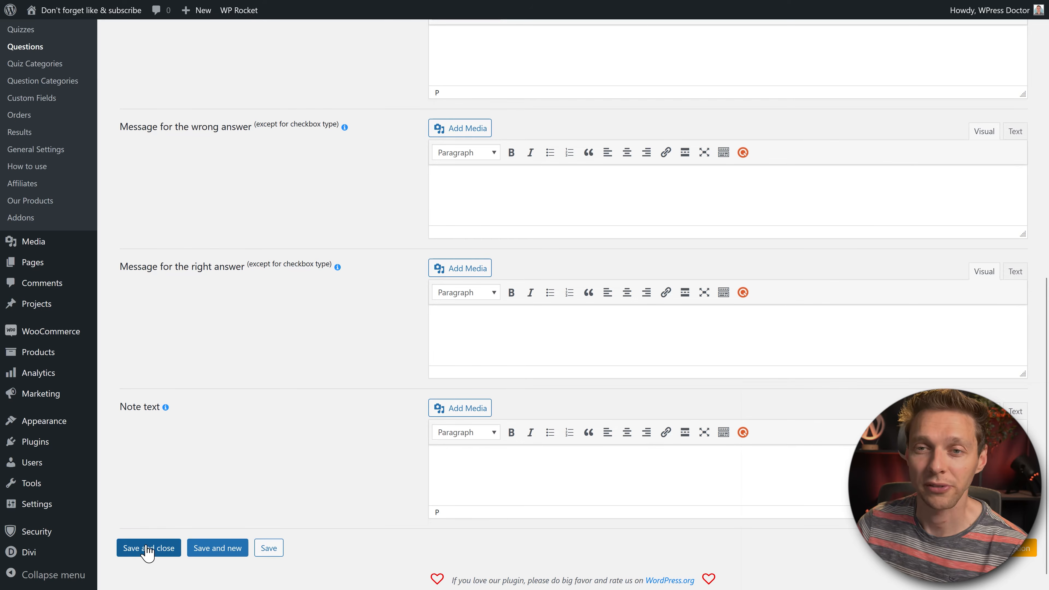
Step: Save the question, start a new Checkbox (Multiple) question, and paste in the SEO question text
click(215, 552)
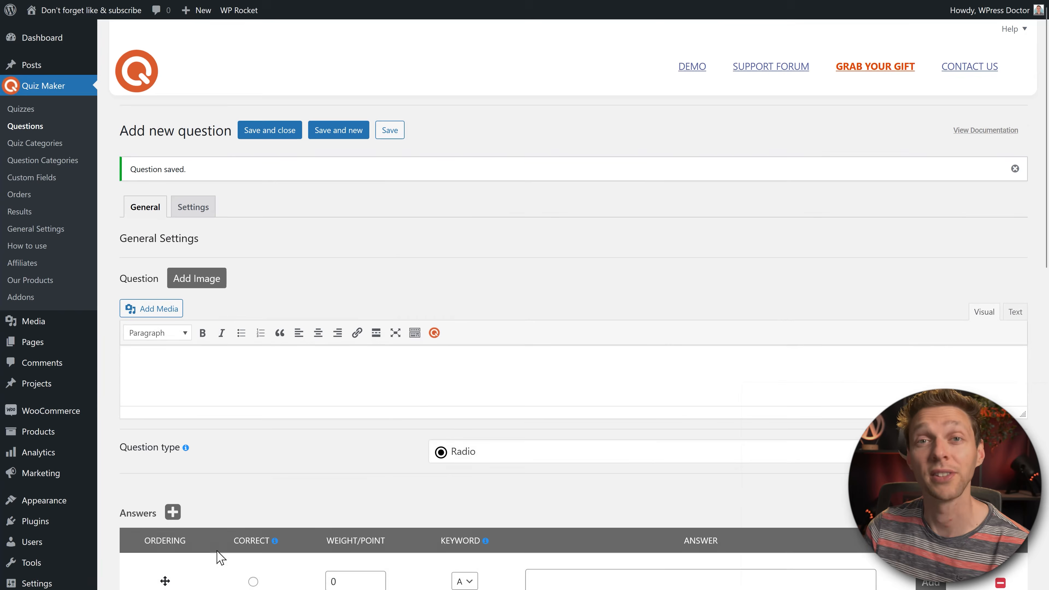
scroll(457, 264, down, 2)
click(470, 388)
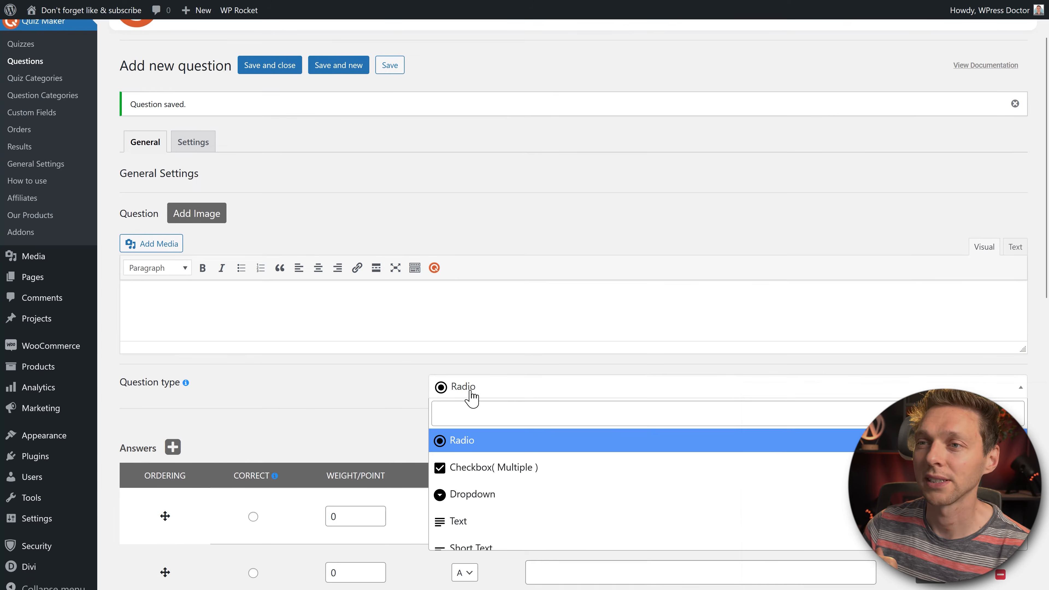
click(467, 466)
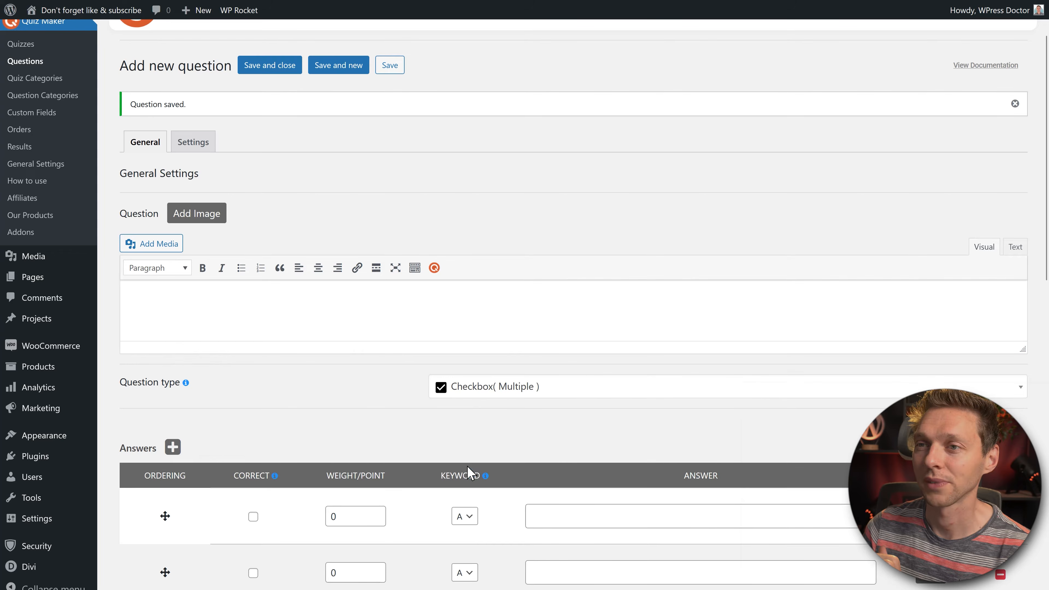
click(320, 316)
text(Which things are of great importance with SEO?)
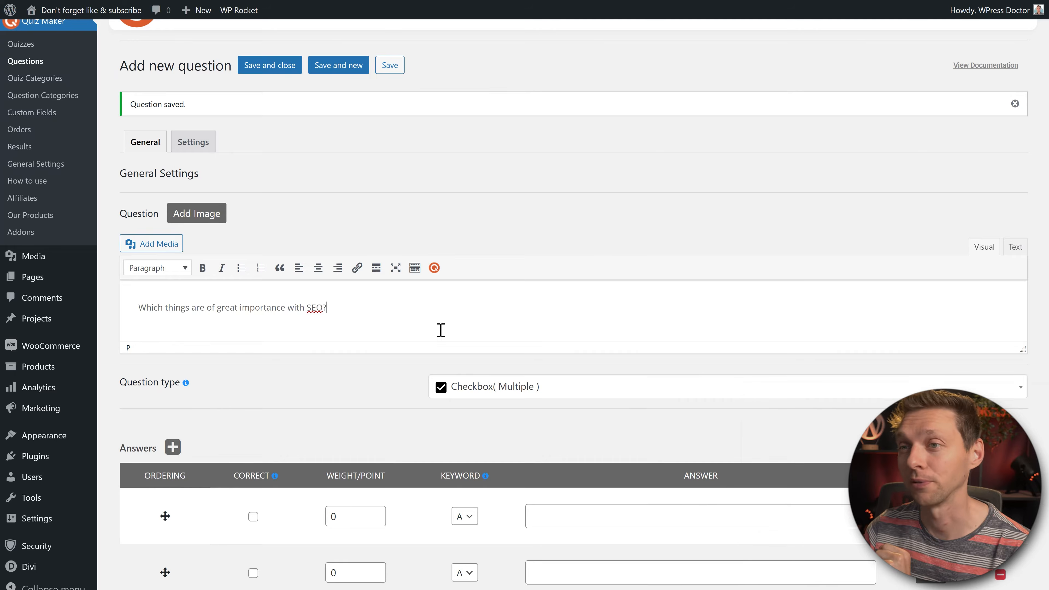
Step: Enter the ten answers from Title onward, including Text, Use of headings and Image
middle_click(838, 358)
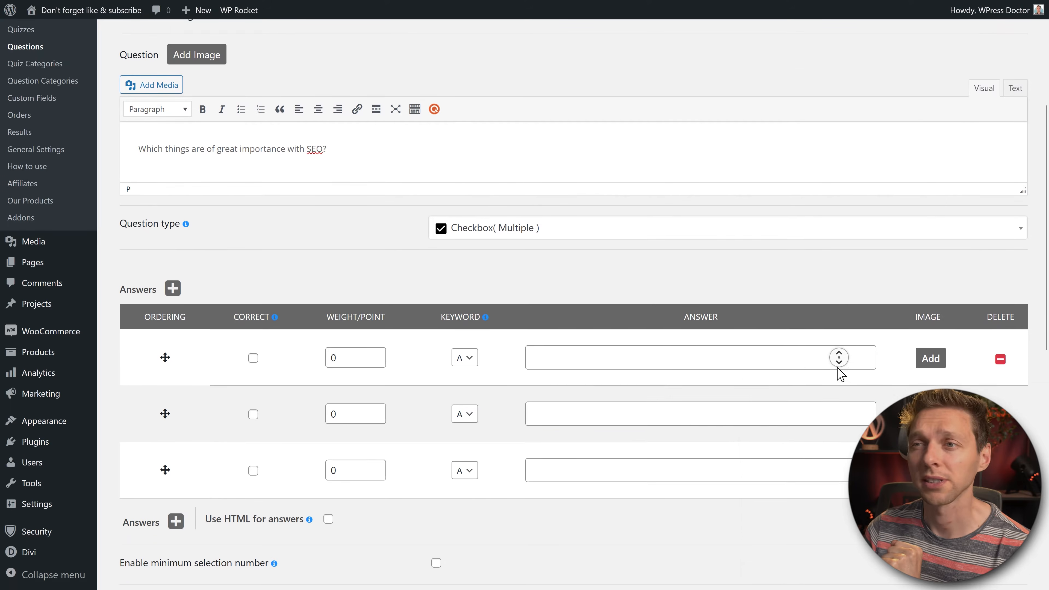
click(839, 367)
click(637, 306)
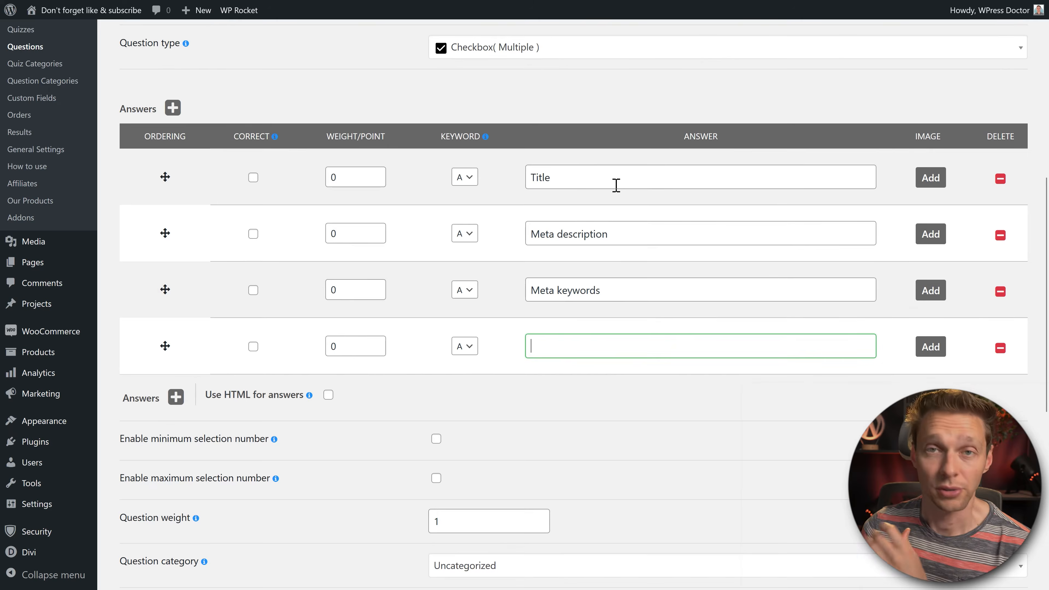
click(626, 351)
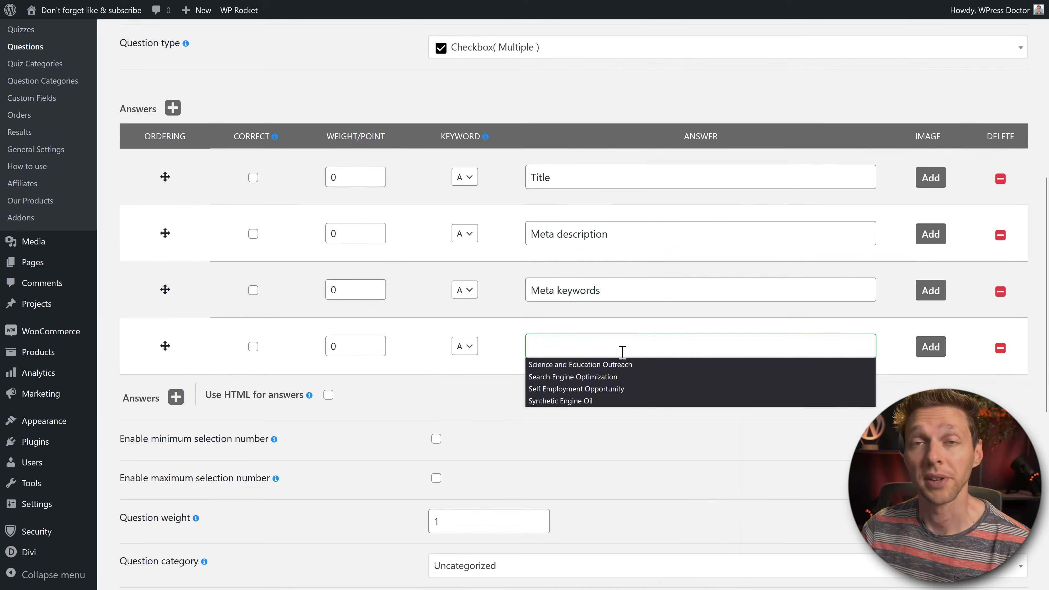
text(Text)
key(Return)
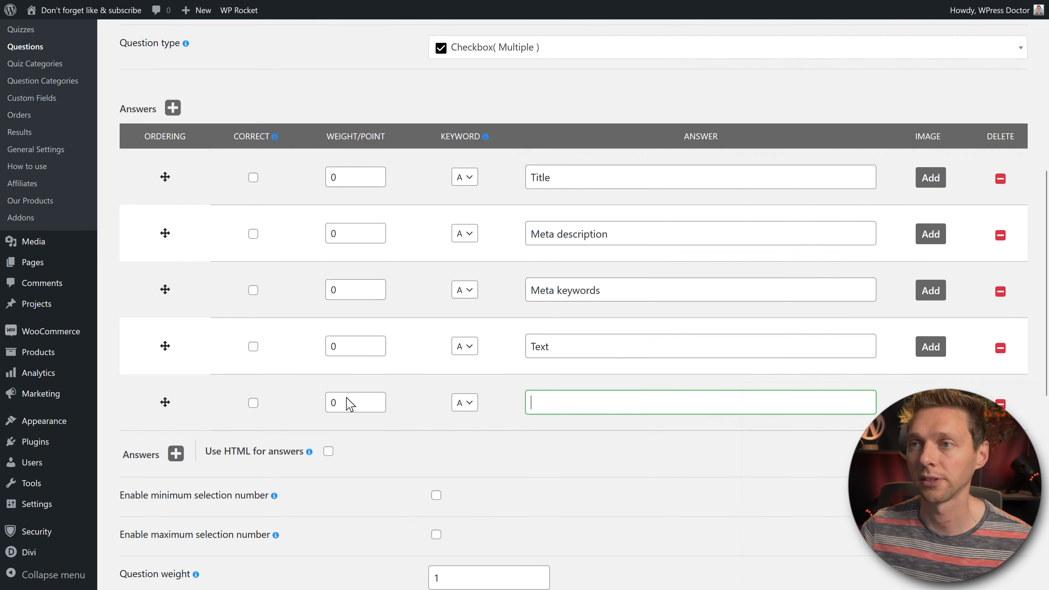
text(Use of headings)
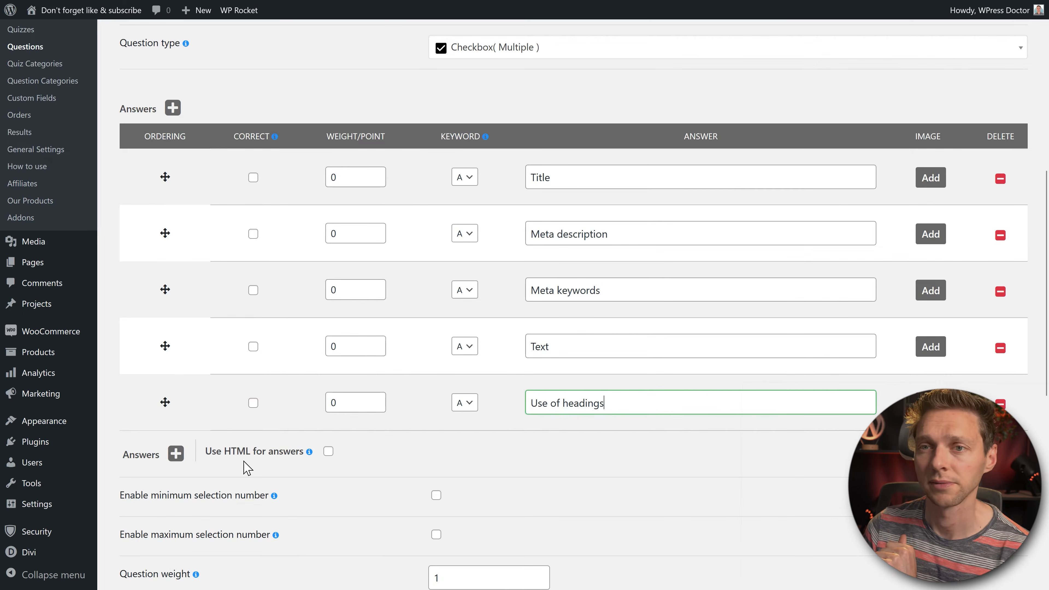
key(Return)
text(Image ALT texts)
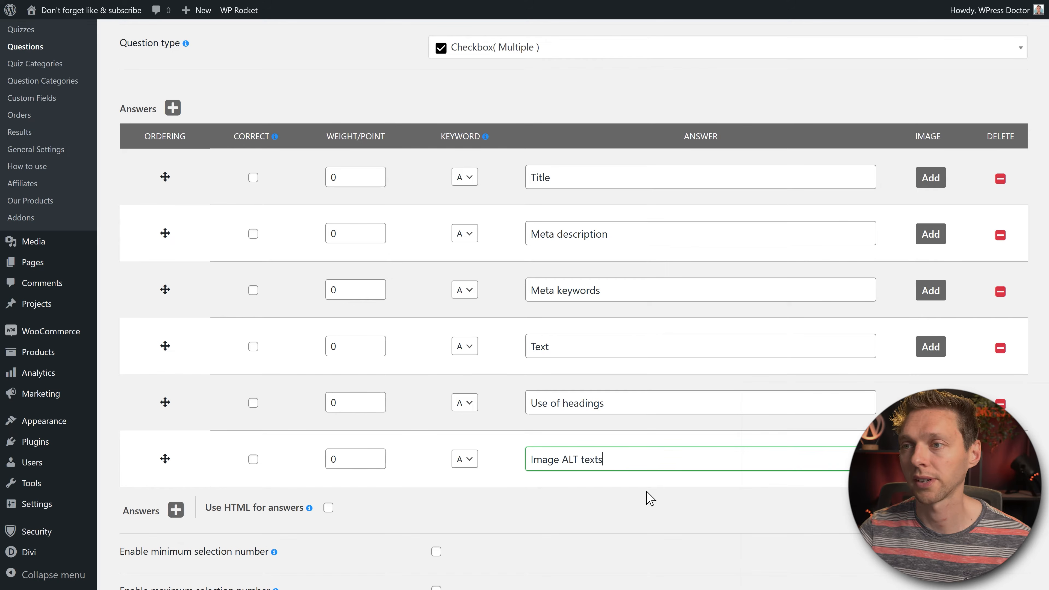
key(Return)
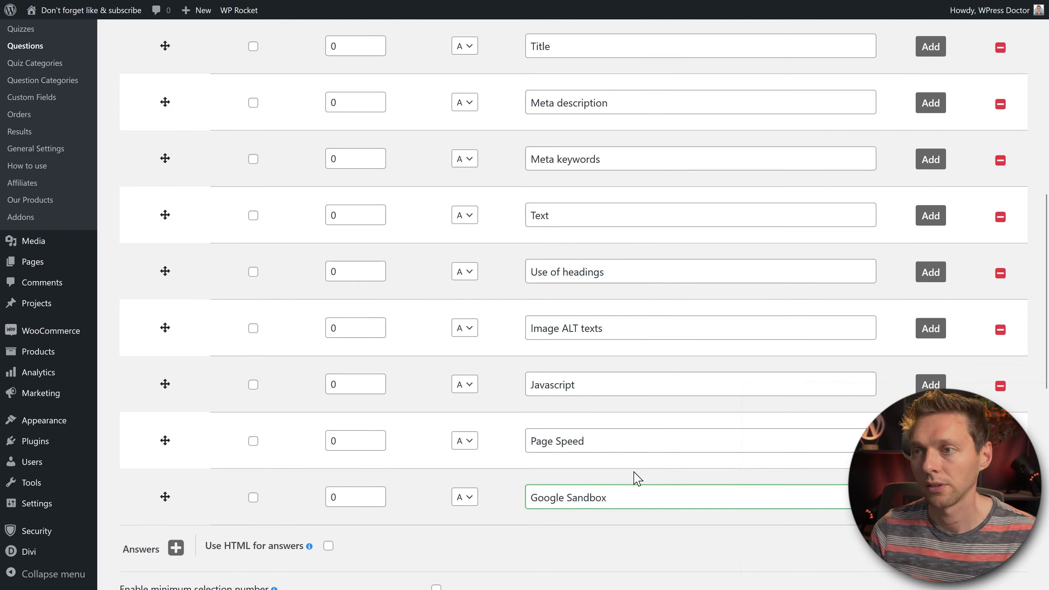
click(646, 529)
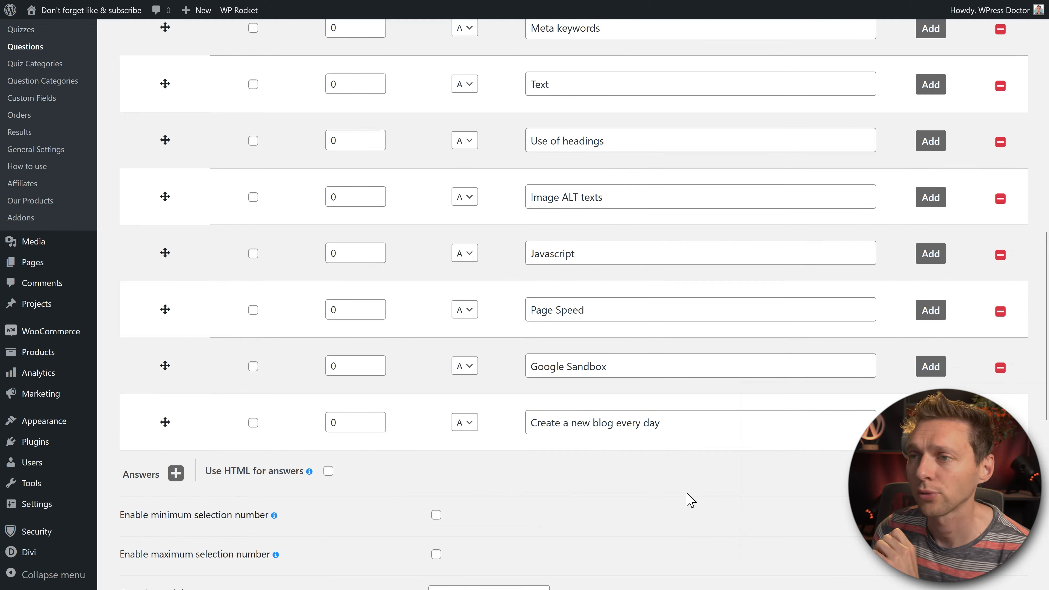
Step: Mark Title and Meta description as correct, leaving Meta keywords unticked
middle_click(775, 481)
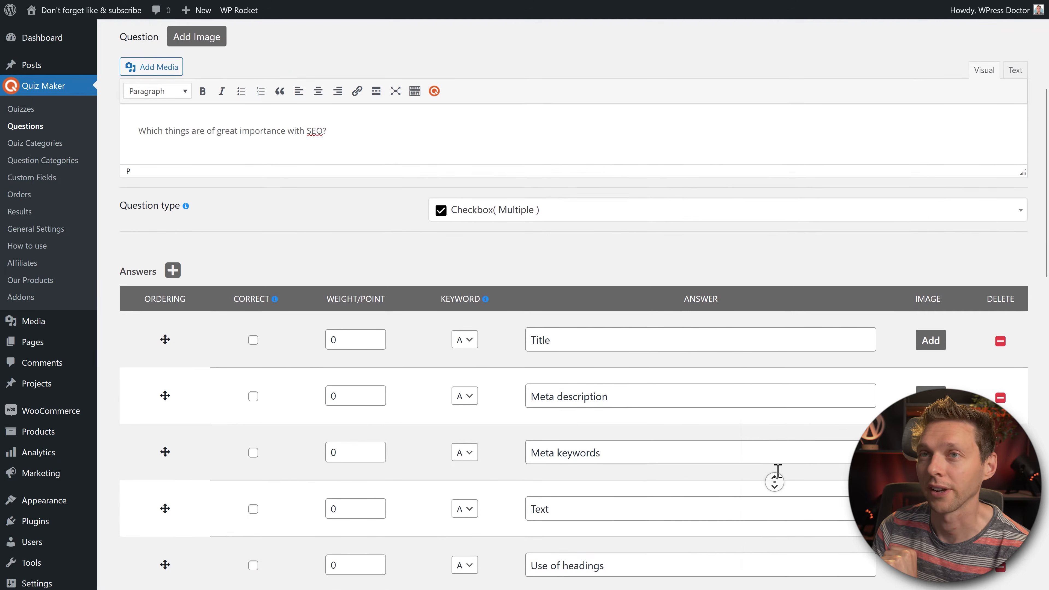
middle_click(709, 303)
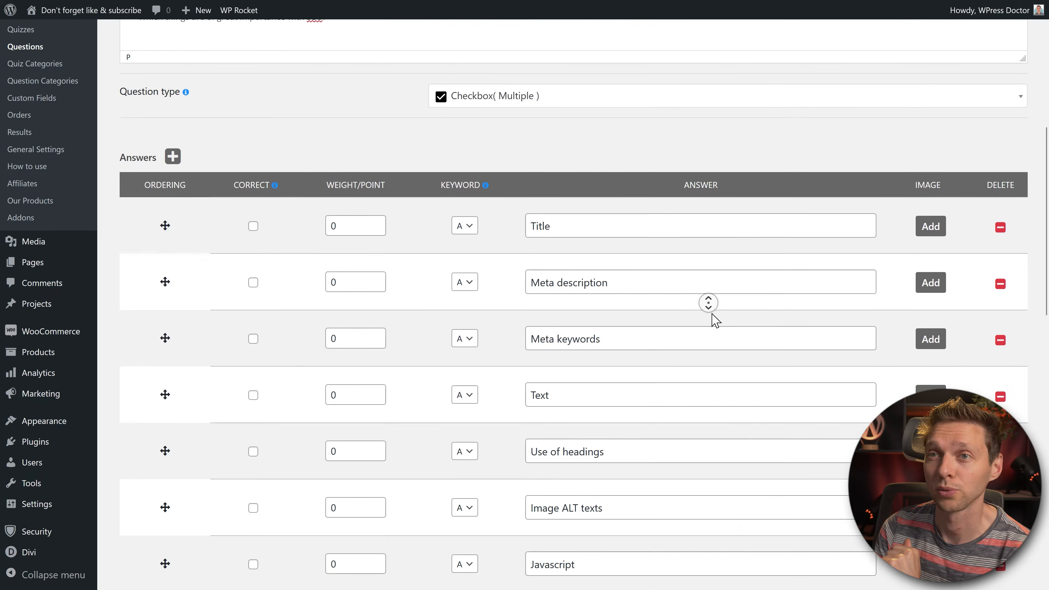
middle_click(712, 315)
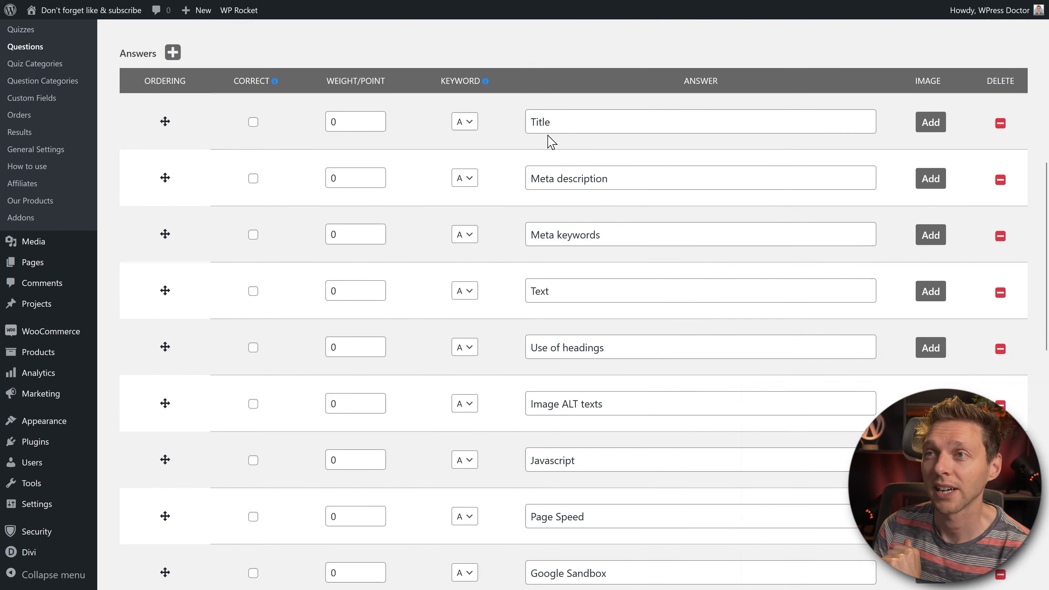
click(253, 122)
click(253, 179)
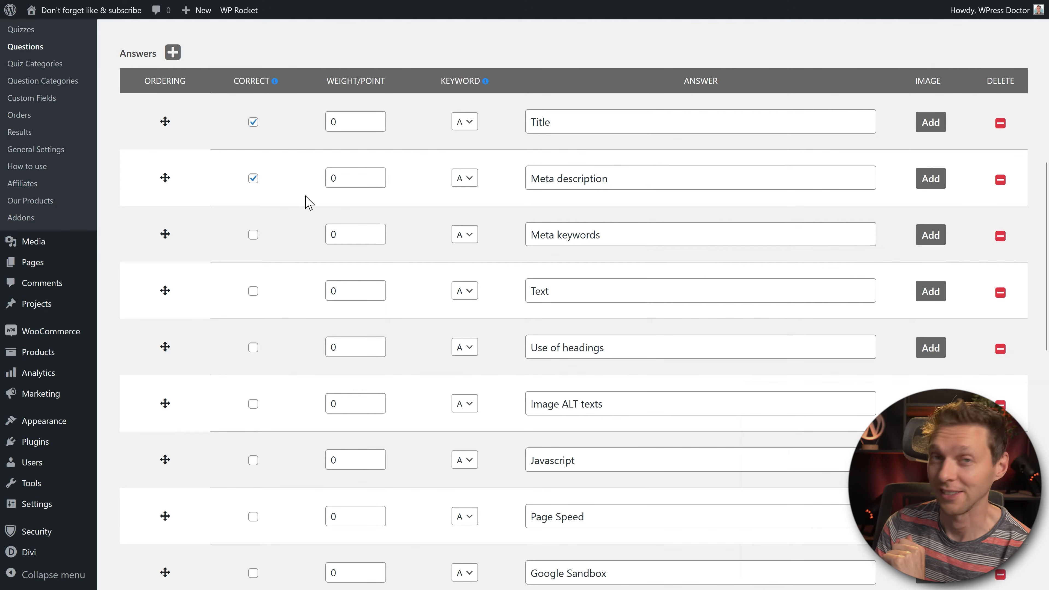
drag(623, 236, 528, 241)
click(510, 250)
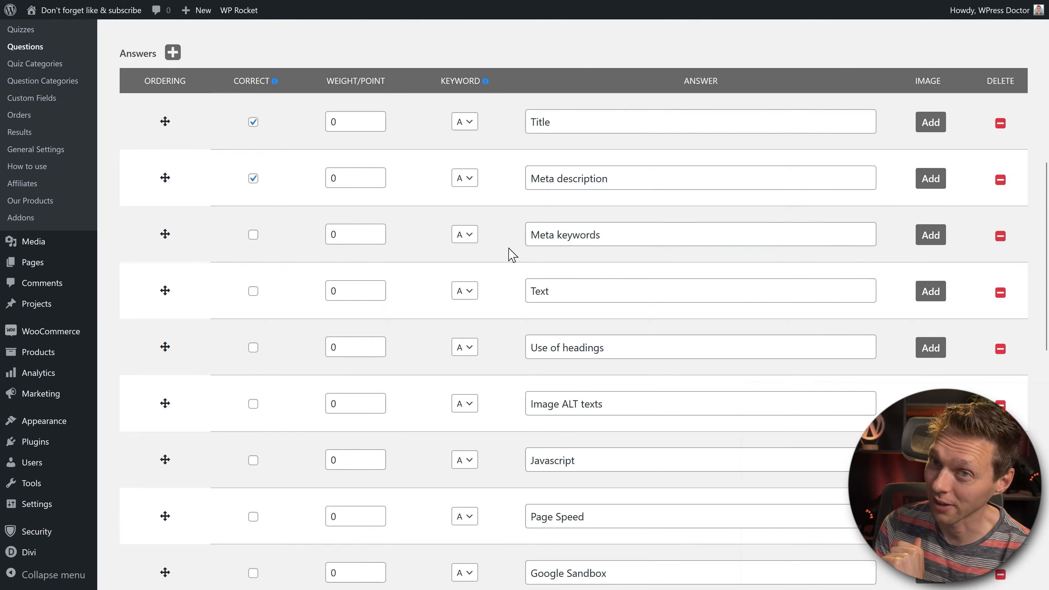
Step: Mark Text, Use of headings, Image ALT texts and Page Speed as correct
click(253, 292)
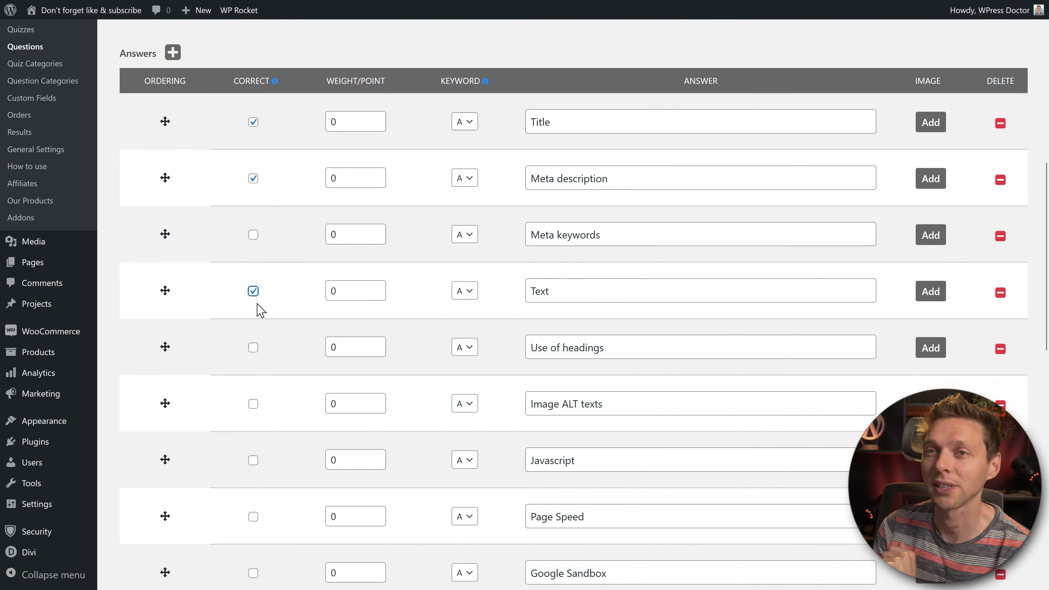
click(253, 348)
click(253, 404)
click(292, 444)
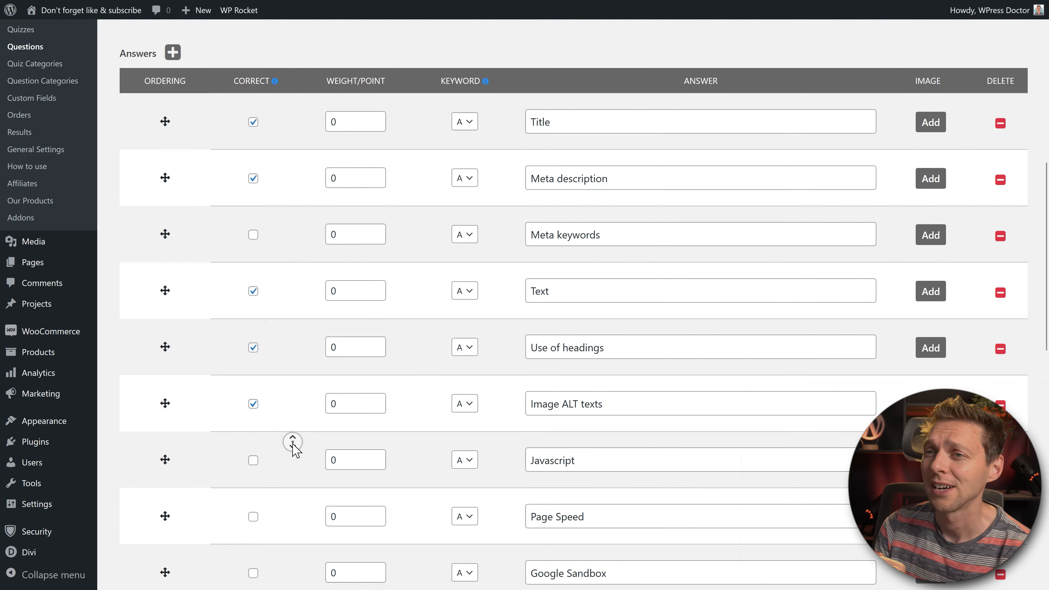
scroll(293, 445, down, 4)
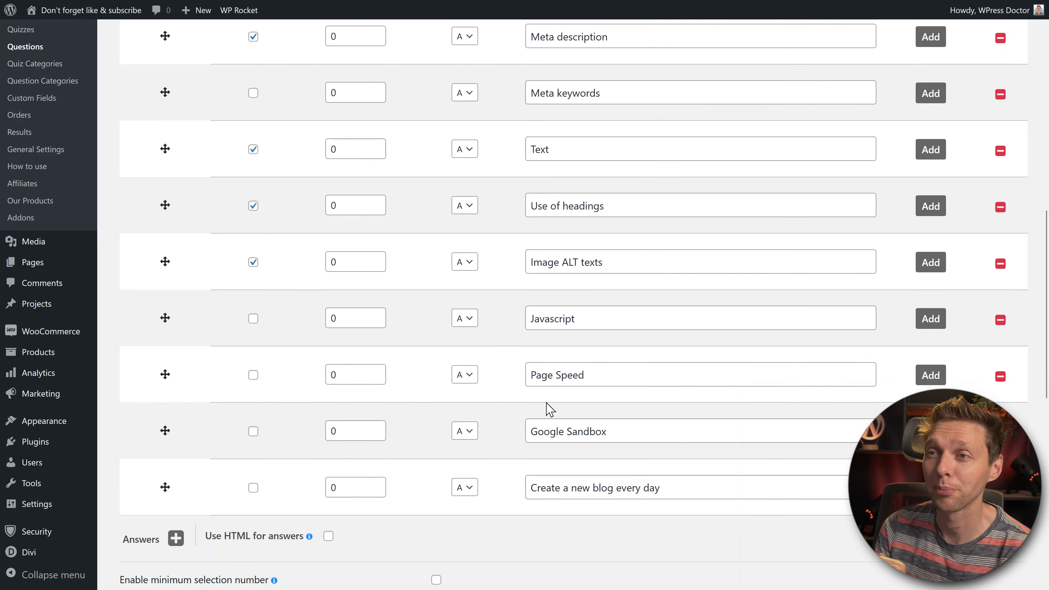
click(253, 375)
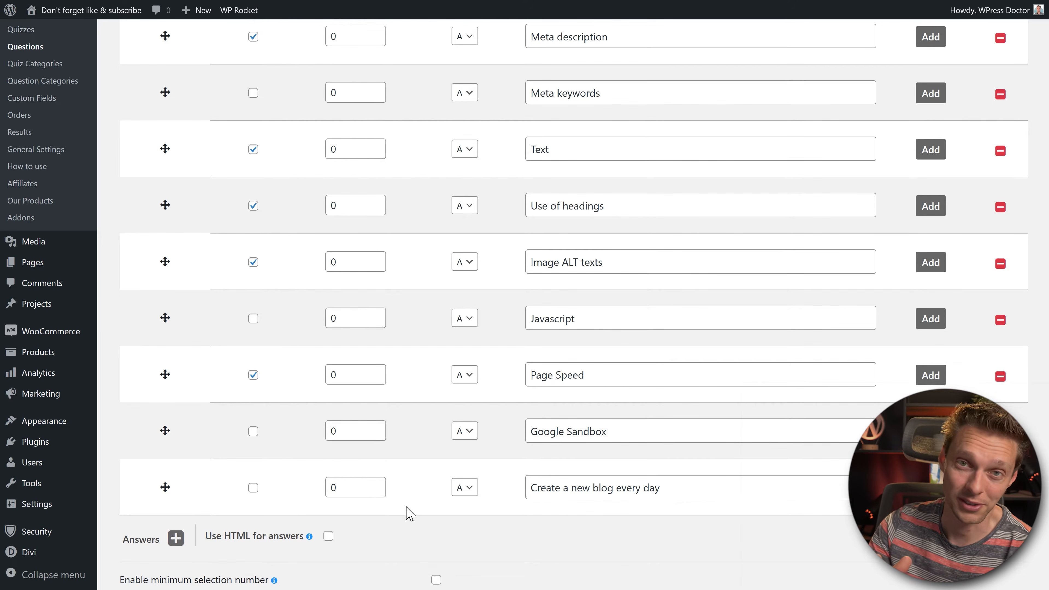
scroll(410, 514, up, 8)
Step: Change the point value from 0 to 1 for the Title, Meta description and following correct answers
middle_click(406, 242)
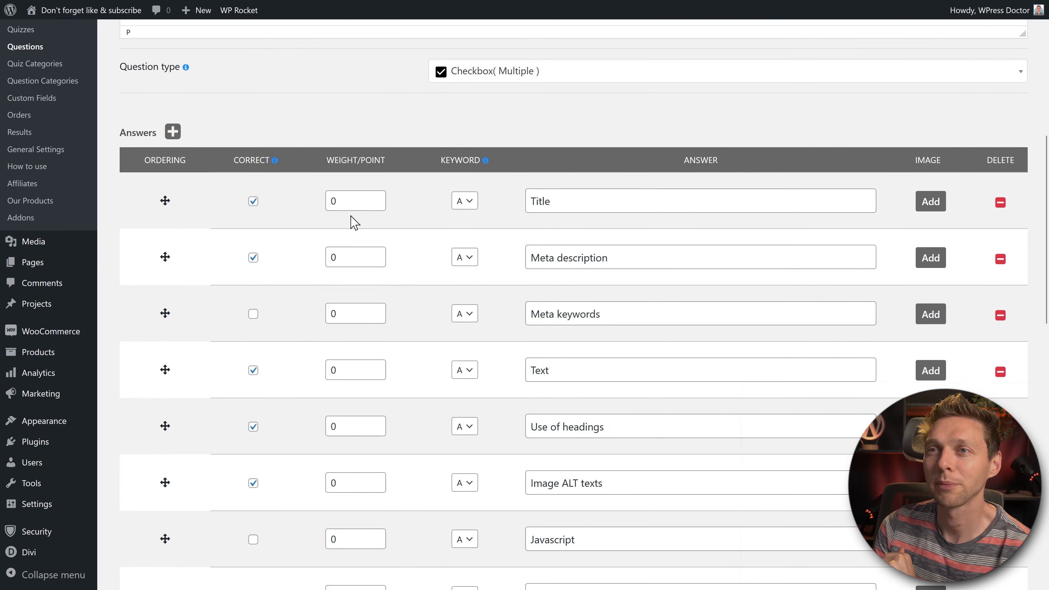
double_click(333, 201)
text(1)
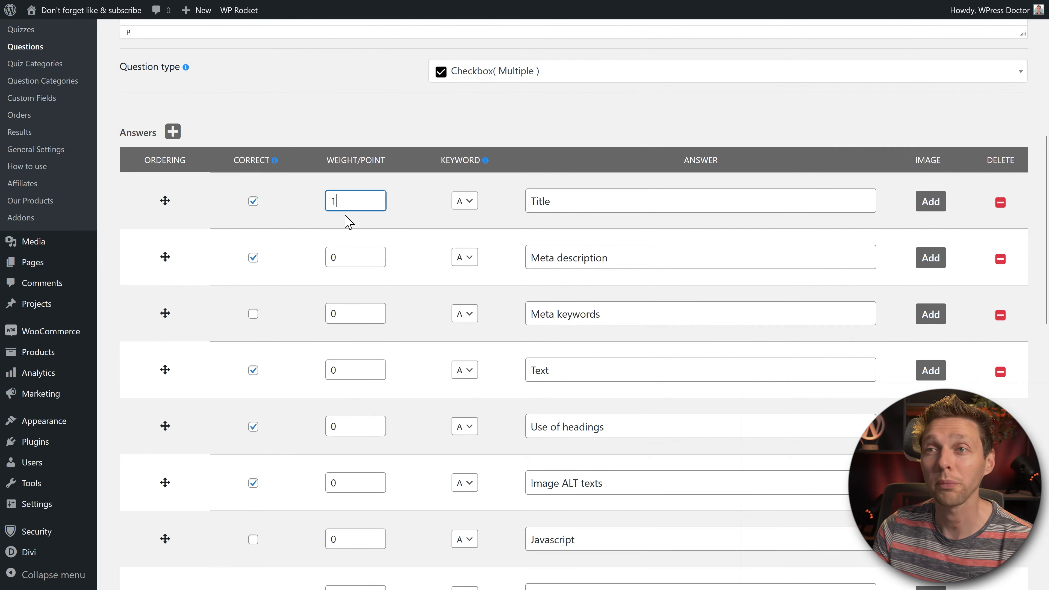
click(302, 232)
text(1)
click(296, 264)
drag(354, 258, 314, 237)
scroll(290, 272, down, 2)
text(1)
drag(339, 297, 305, 349)
text(1)
Step: Give the Use of headings, Image ALT texts and Page Speed answers 1 point each
click(322, 315)
text(1)
click(293, 348)
scroll(335, 341, down, 4)
drag(357, 264, 300, 273)
text(1)
click(300, 273)
scroll(337, 284, up, 2)
scroll(336, 290, up, 2)
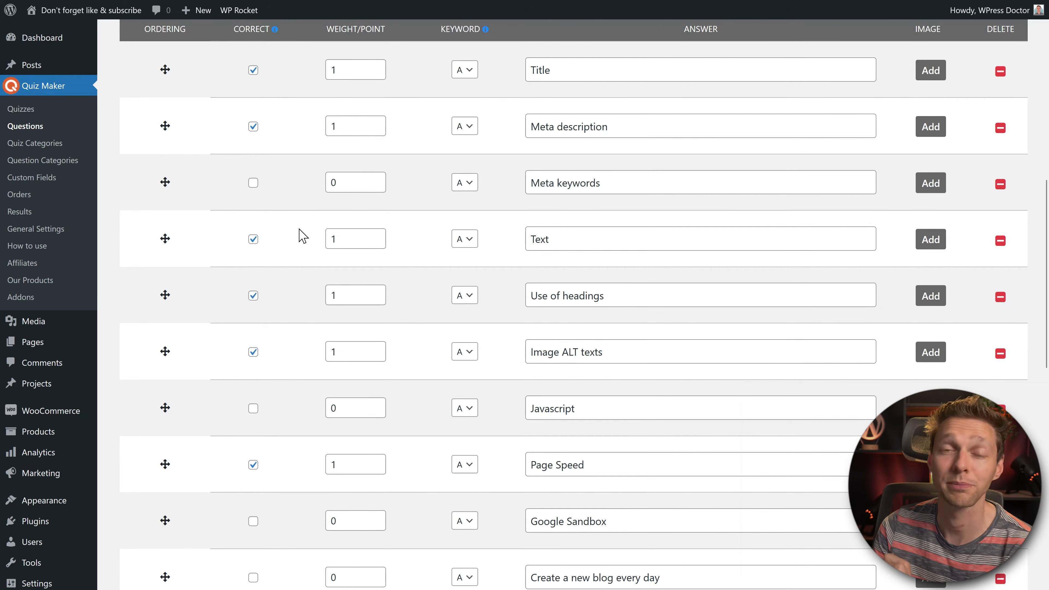
scroll(276, 243, down, 8)
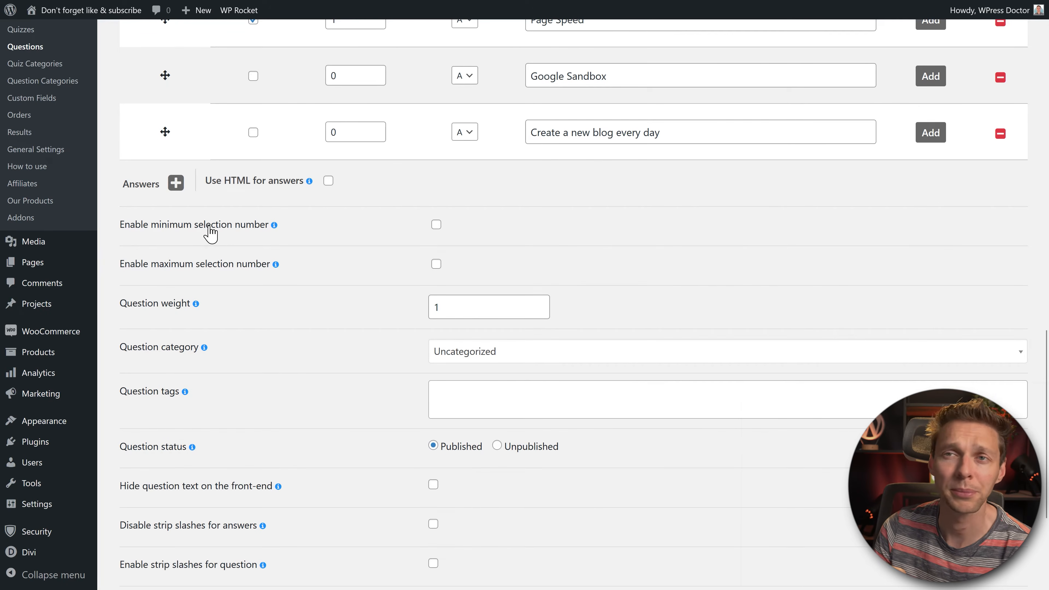
Step: Try a minimum of 3 and a maximum selected-answers limit, then turn both limits off
click(436, 224)
click(714, 232)
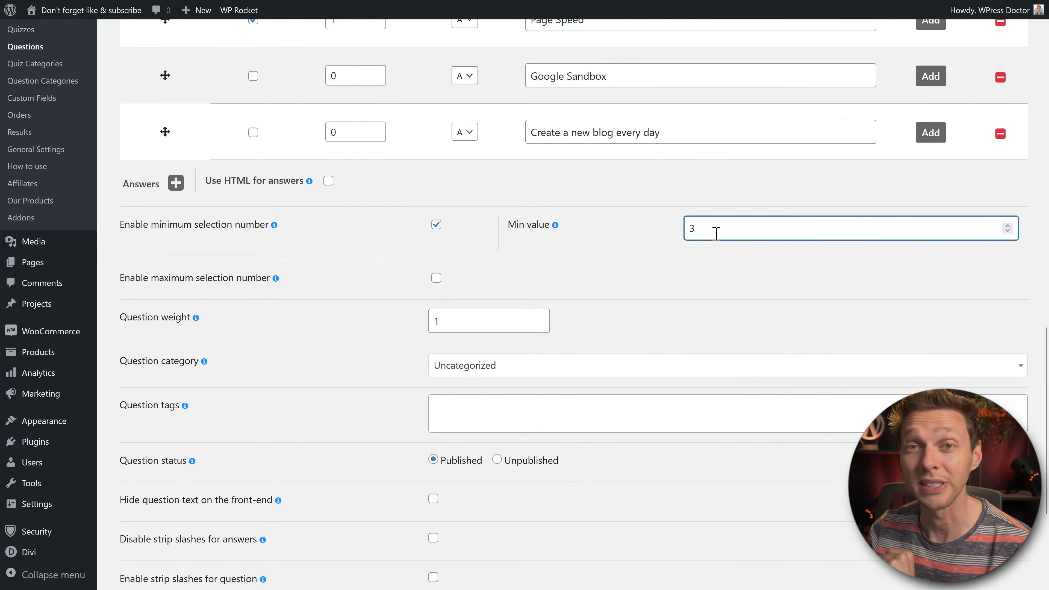
click(645, 258)
click(436, 278)
click(744, 278)
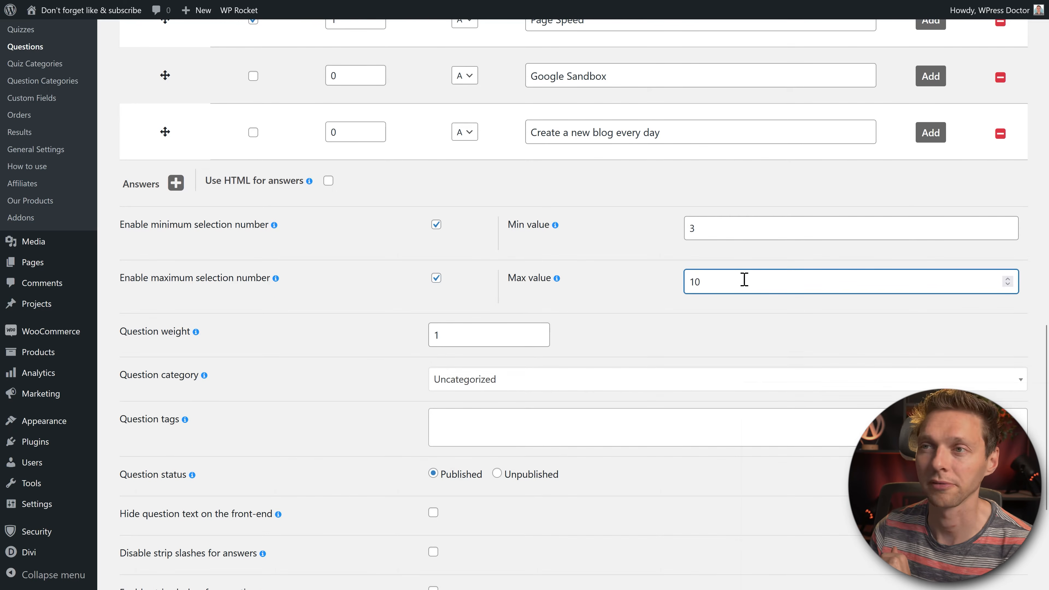
click(436, 278)
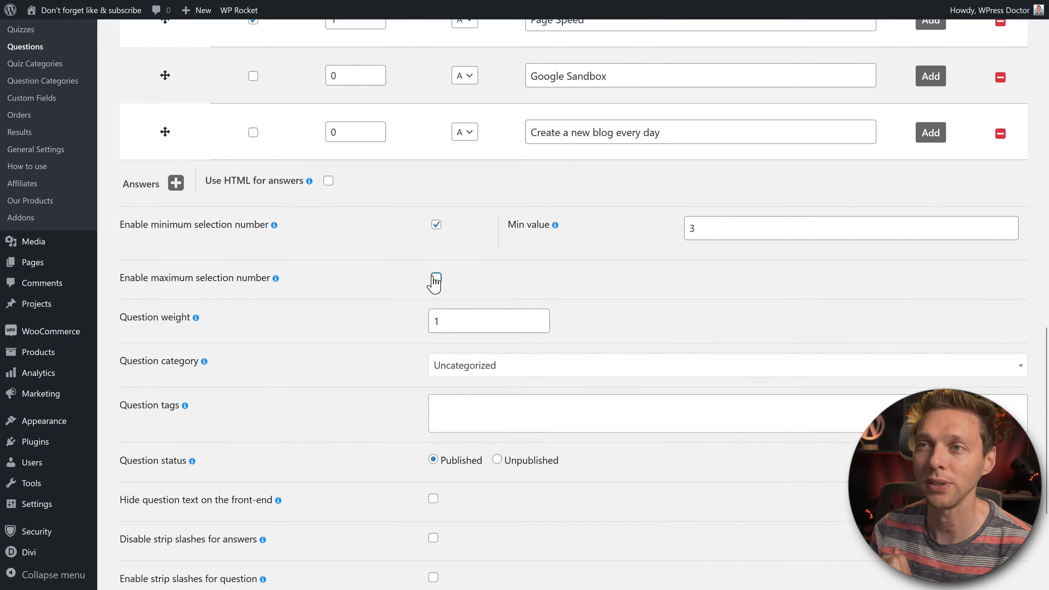
click(437, 226)
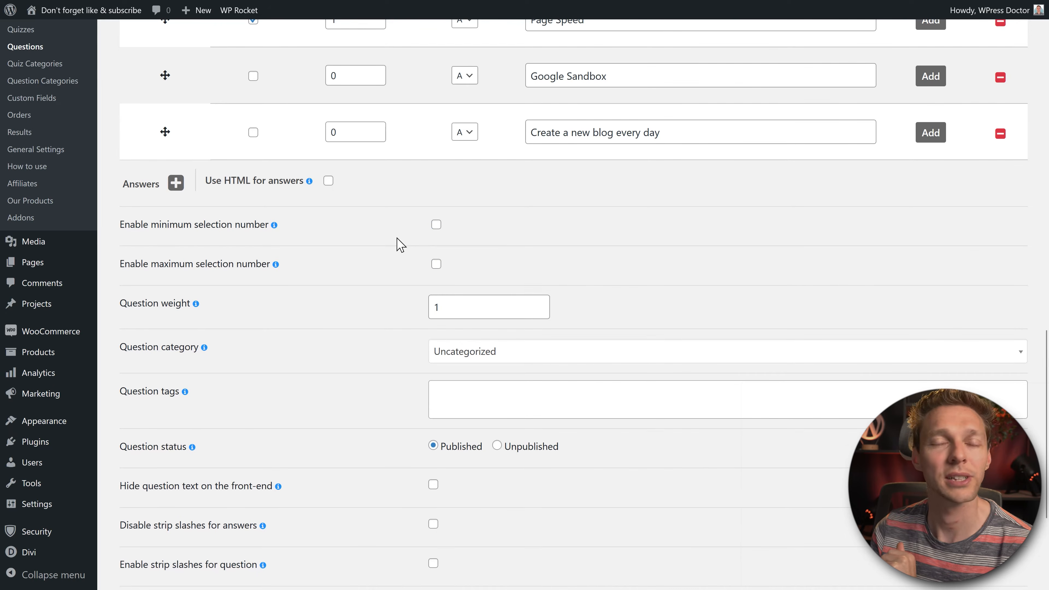
Step: Set the question category to SEO
middle_click(329, 308)
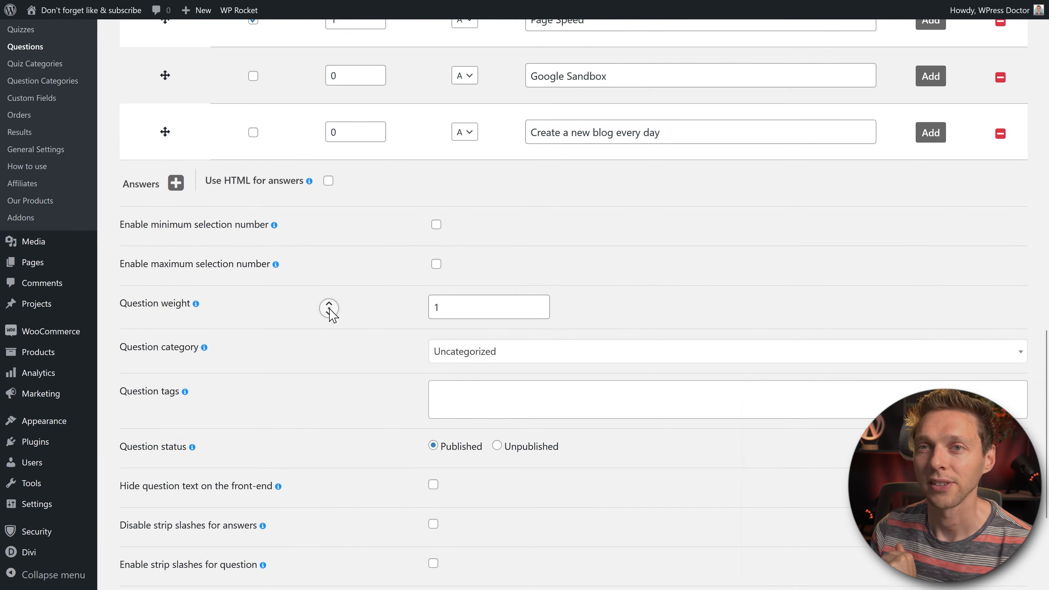
click(330, 323)
click(467, 265)
click(462, 304)
middle_click(386, 283)
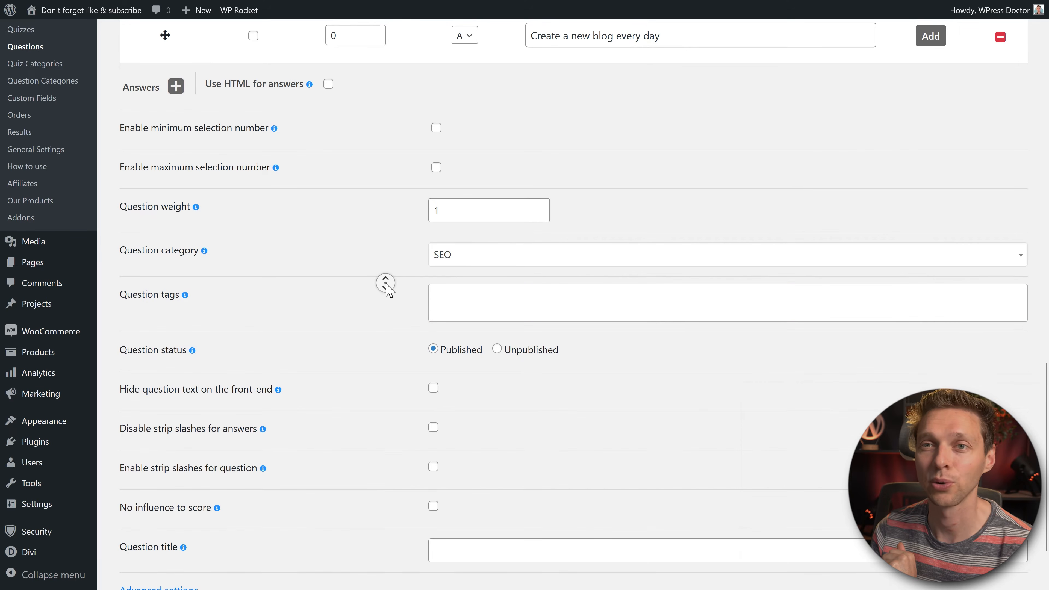
middle_click(387, 291)
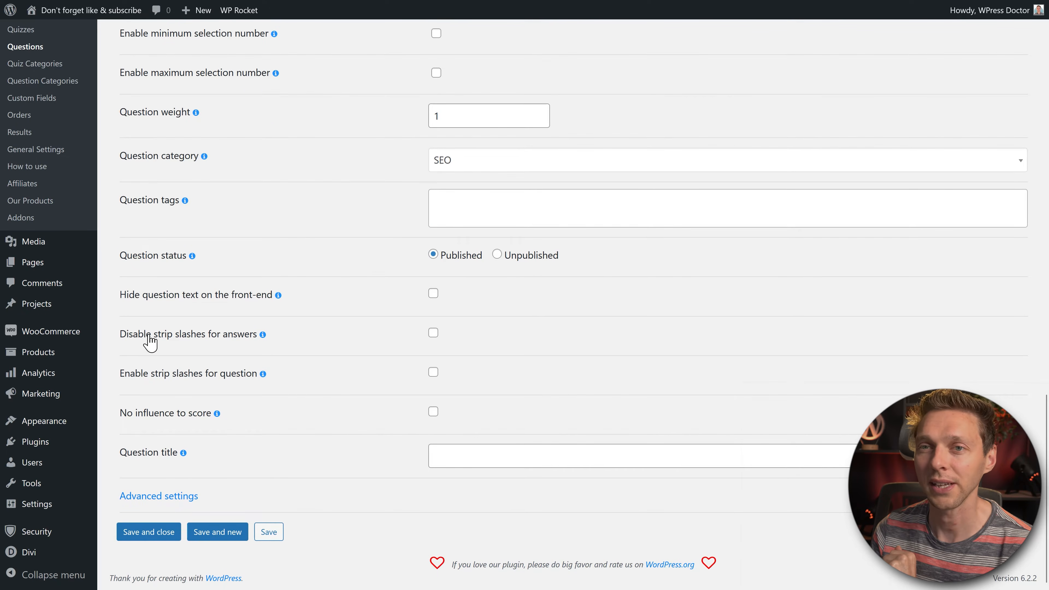
Step: Title the question 'SEO things of great importance' and save it with Save and new
click(495, 455)
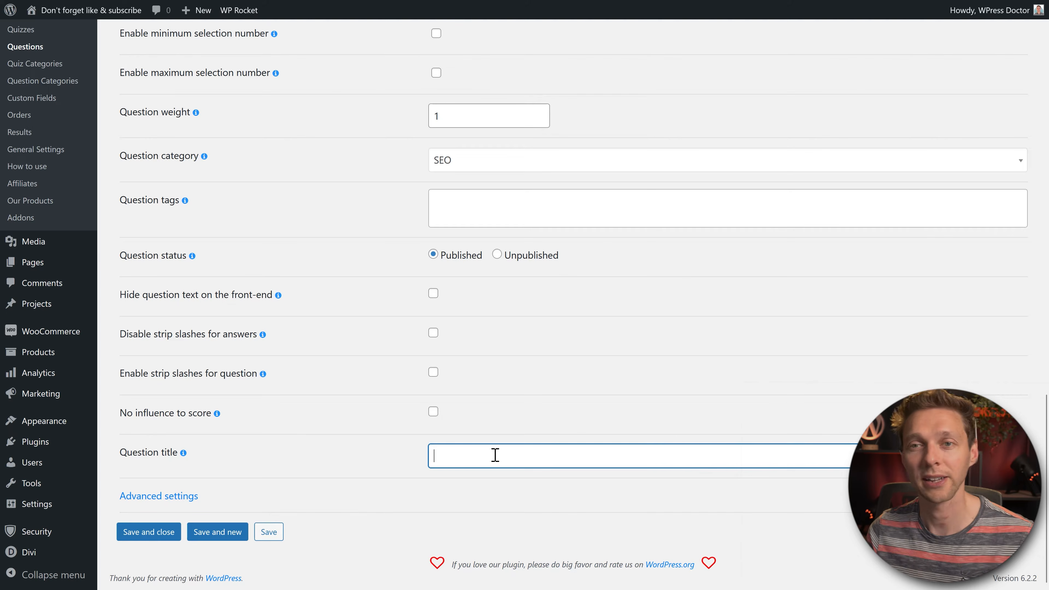
text(Things are of great importance)
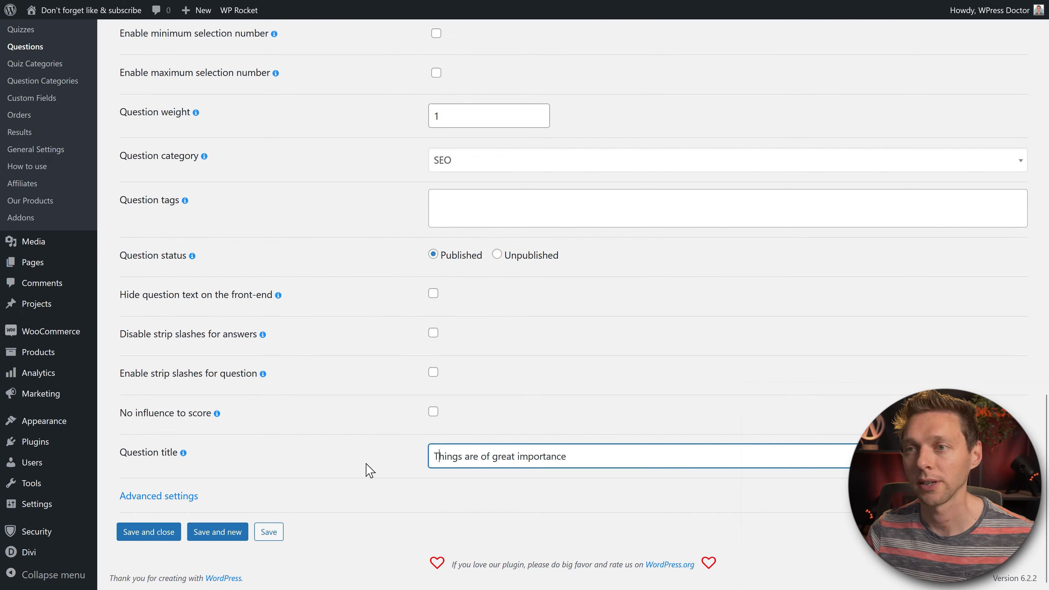
click(369, 469)
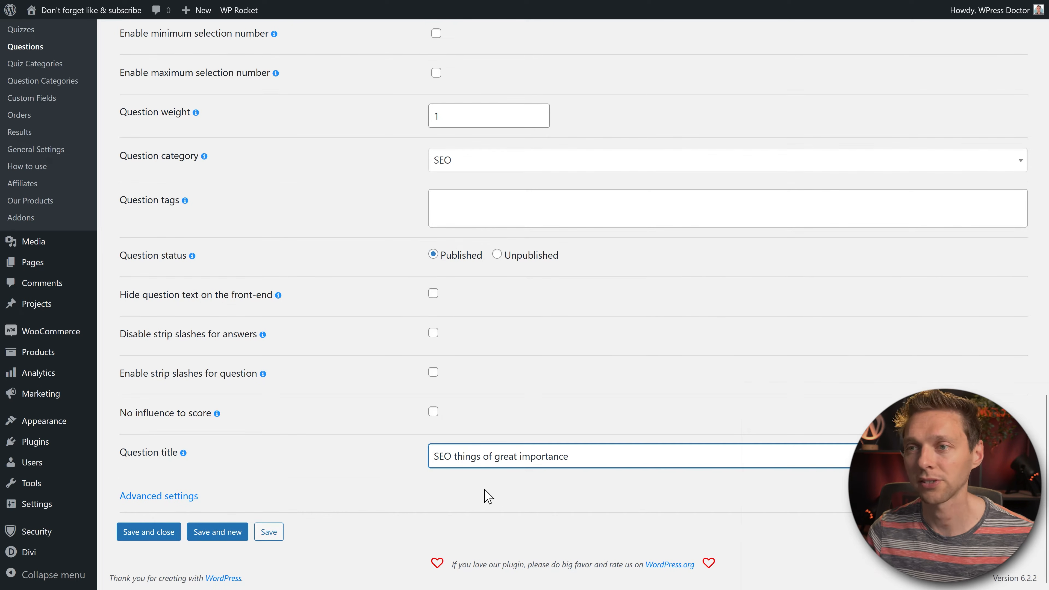
click(395, 469)
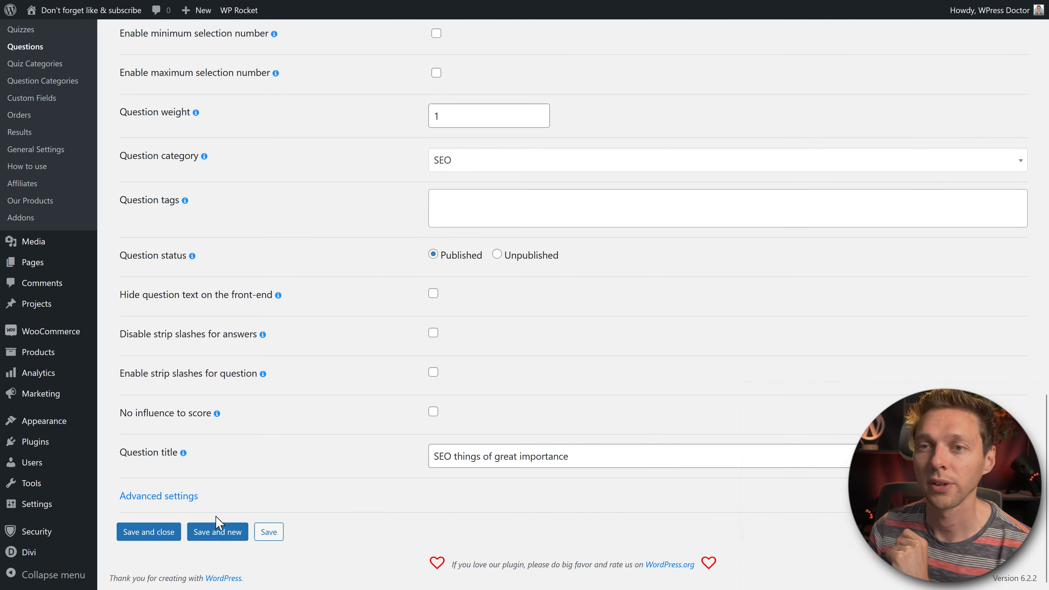
click(218, 533)
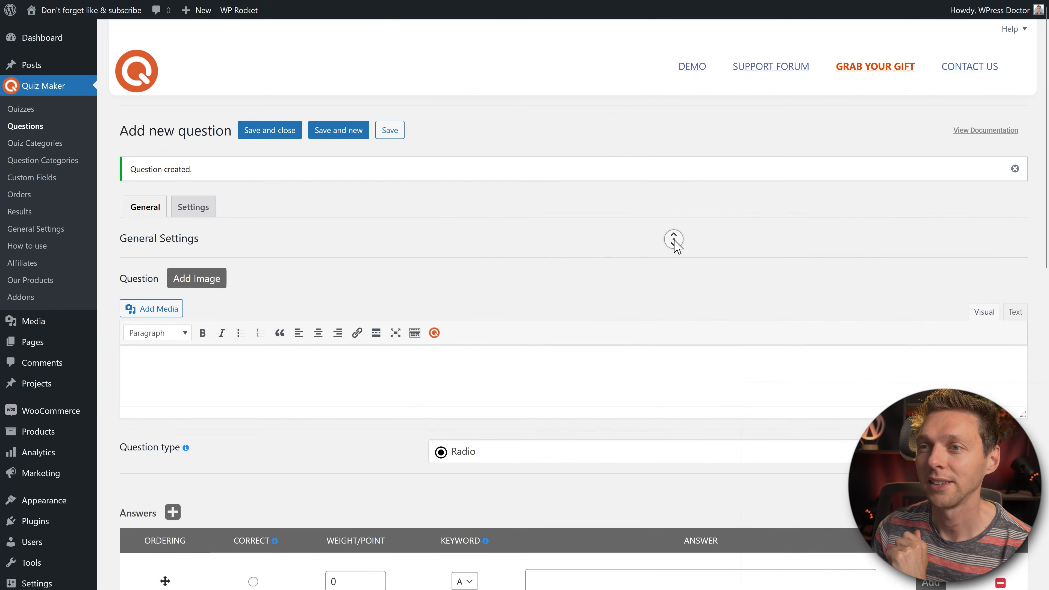
Step: Make the new question a Dropdown and paste in the question text
scroll(677, 253, down, 4)
click(546, 294)
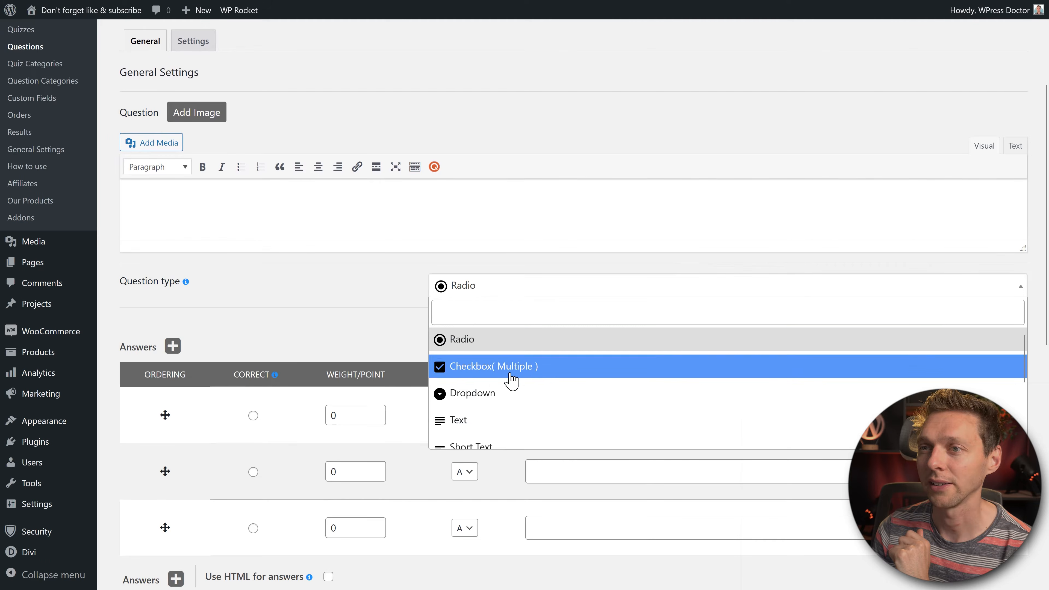
click(504, 395)
scroll(482, 213, up, 4)
click(267, 358)
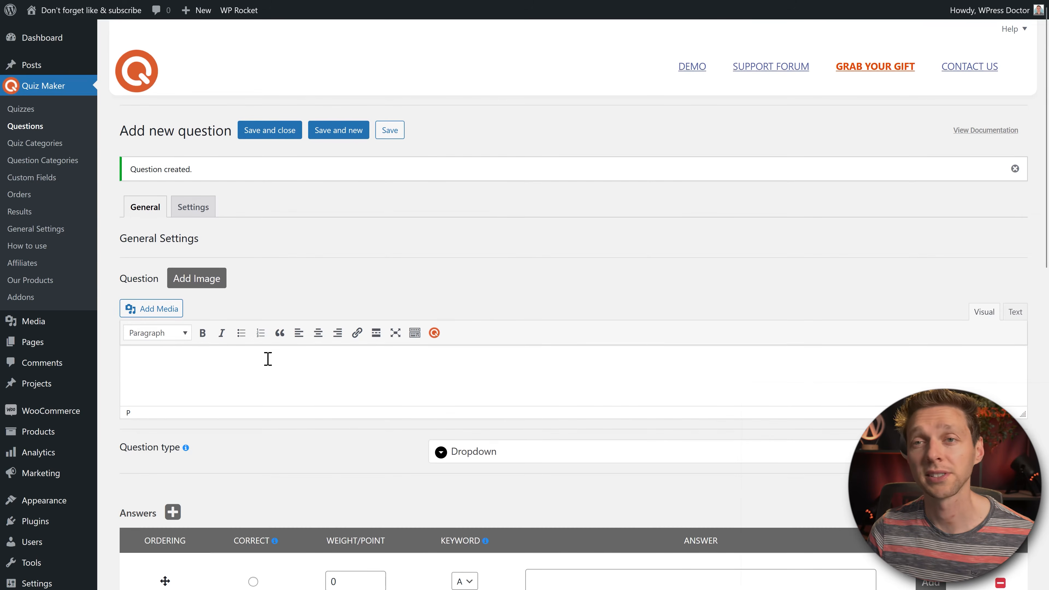
text(How did the SEO find his way back through the woods?)
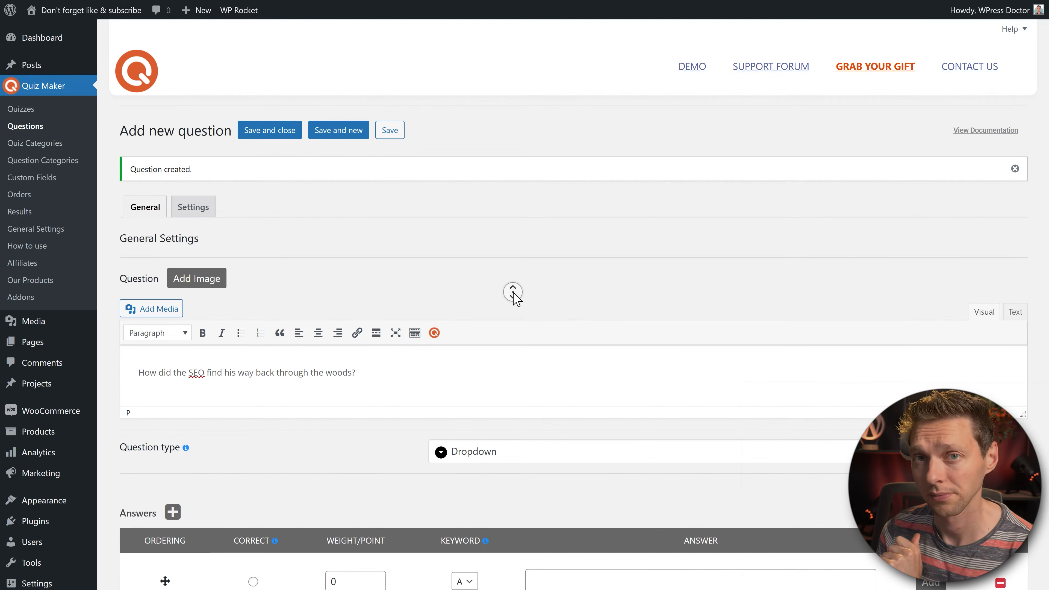
Step: Enter the answers, including 'He searched for' and 'He used breadcrumbs'
click(590, 490)
text(He searched for a heading)
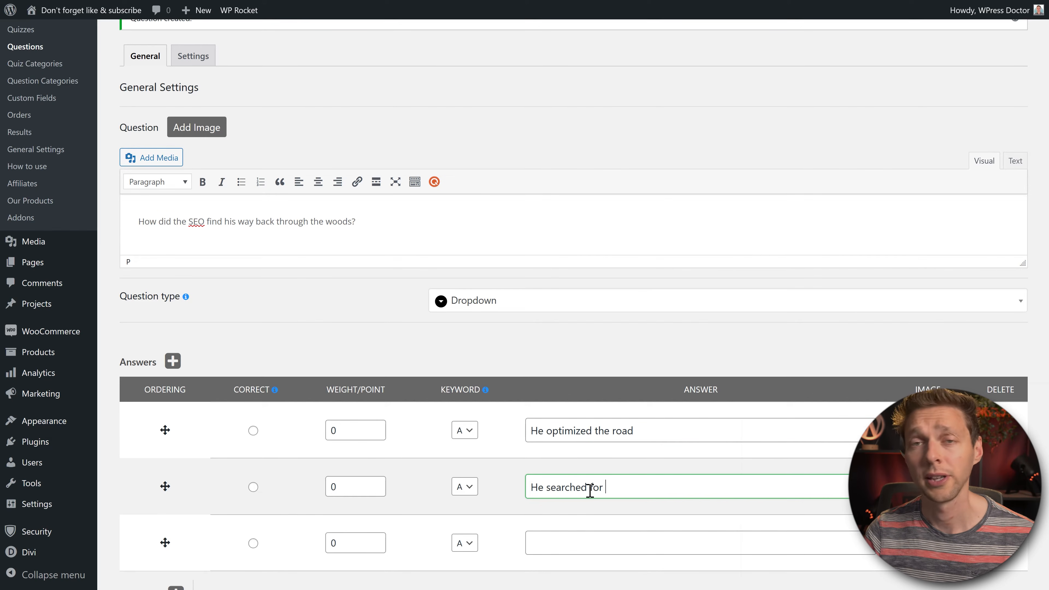
click(598, 540)
click(605, 507)
click(610, 536)
text(He used breadcrumbs)
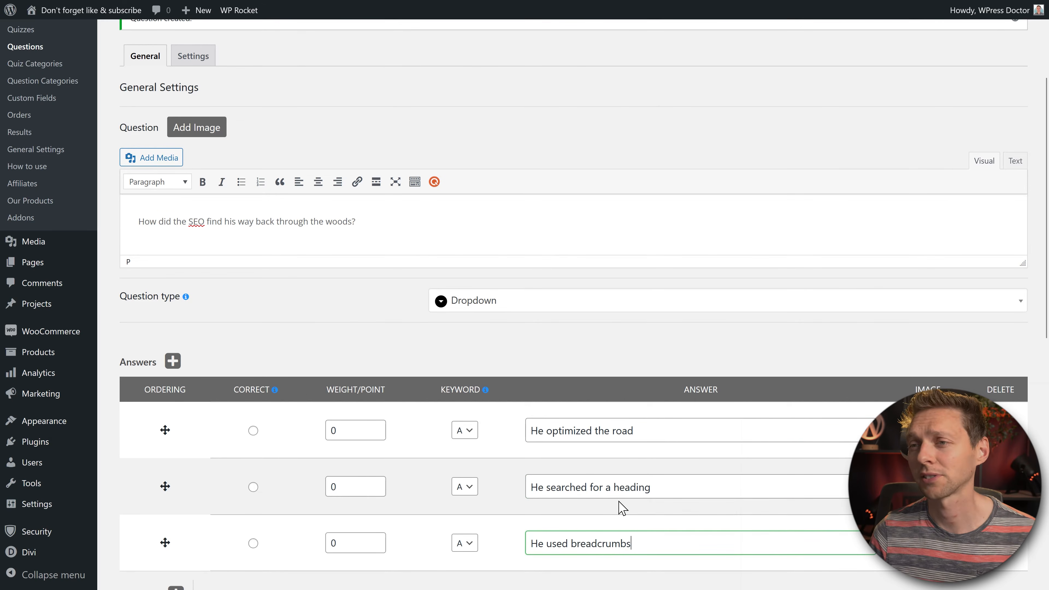
click(618, 517)
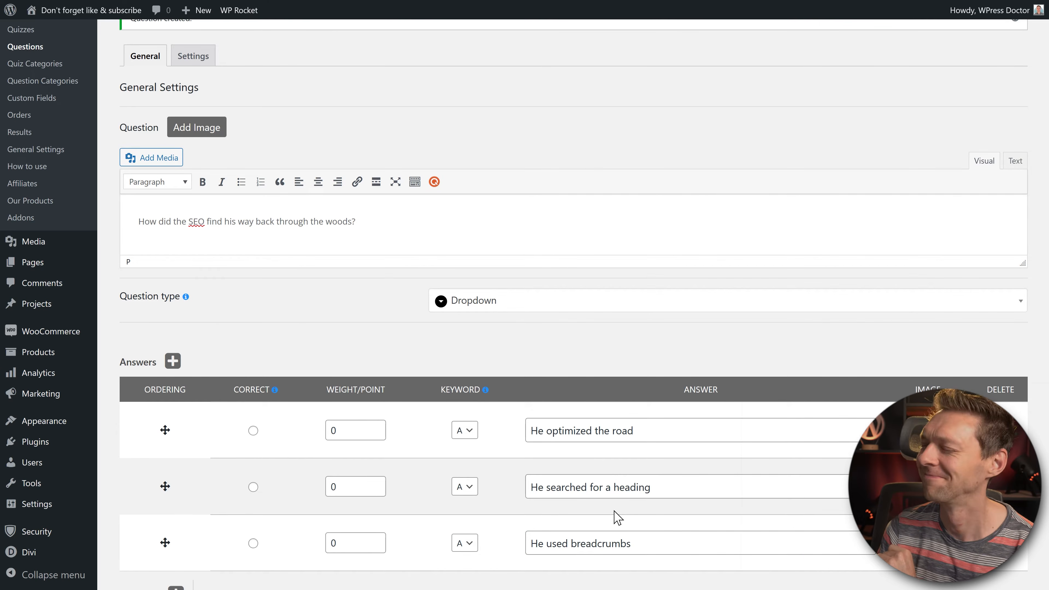
Step: Mark 'He used breadcrumbs' as the correct answer, worth 10 points
scroll(618, 517, down, 3)
click(253, 395)
click(337, 397)
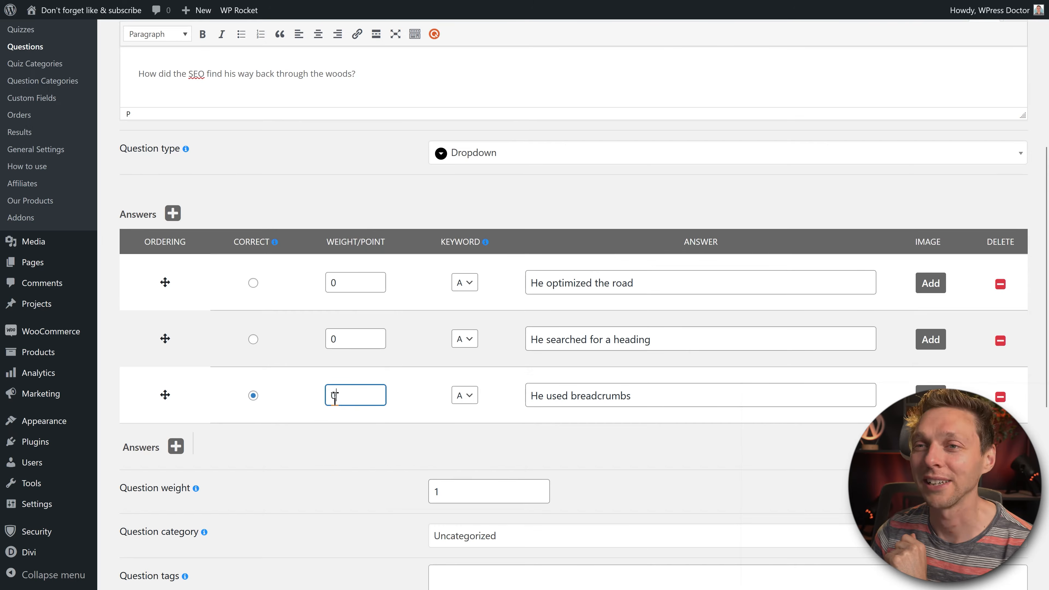
double_click(338, 398)
text(10)
click(334, 463)
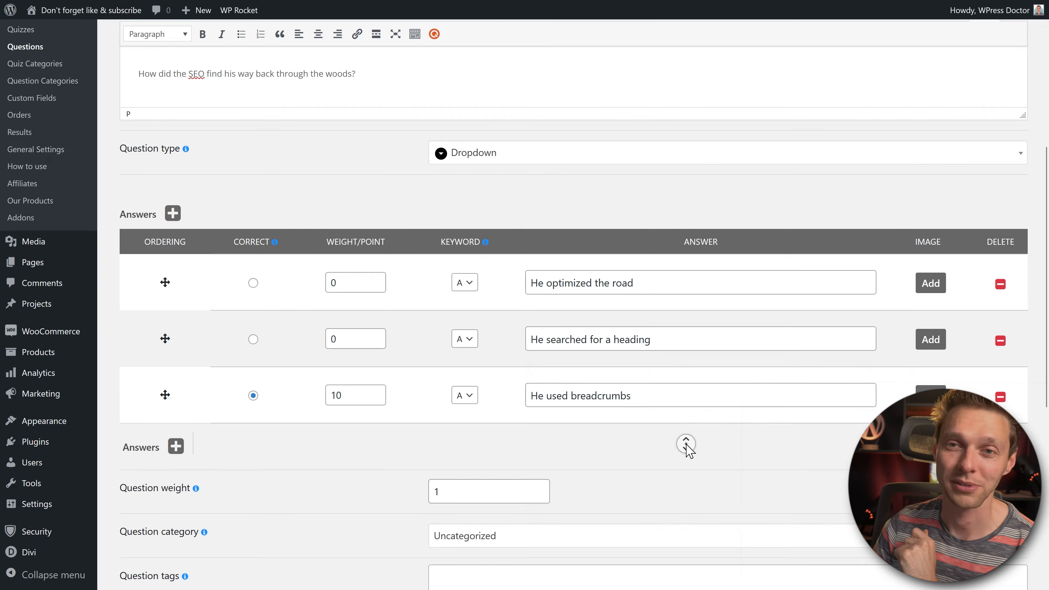
Step: File the question under SEO and save it with Save and new
scroll(686, 444, down, 9)
click(520, 167)
click(457, 212)
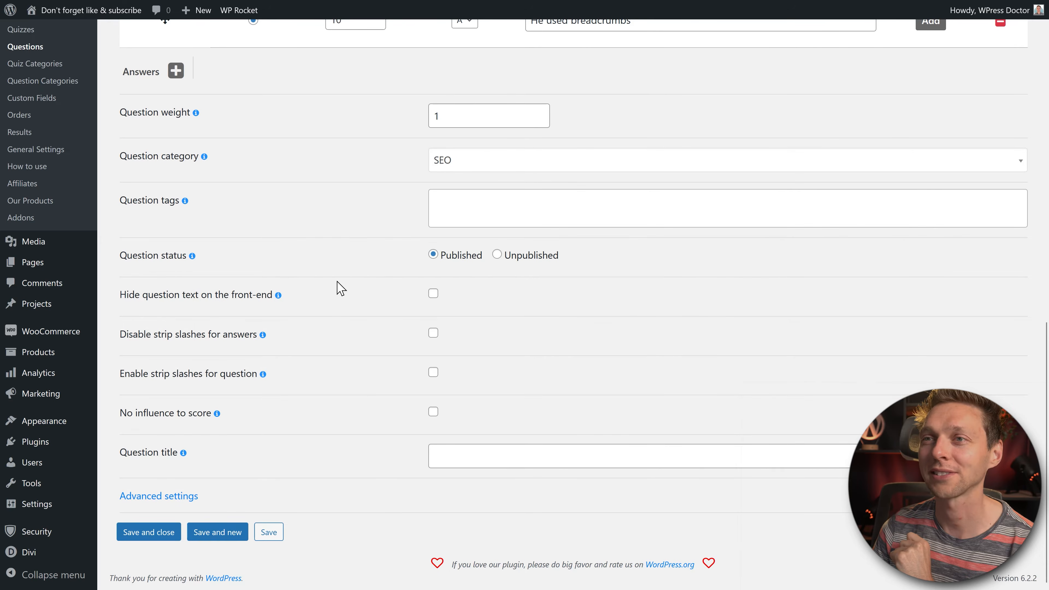
click(217, 532)
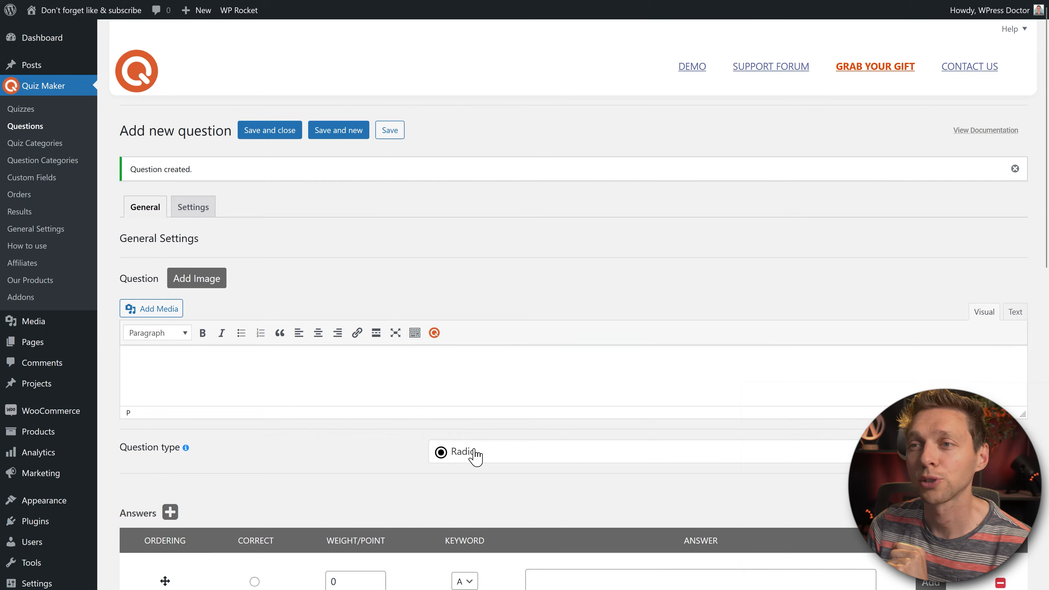
Step: Set the question type to Short Text and enter 'In what year did Google launched the Penguin update?'
click(476, 457)
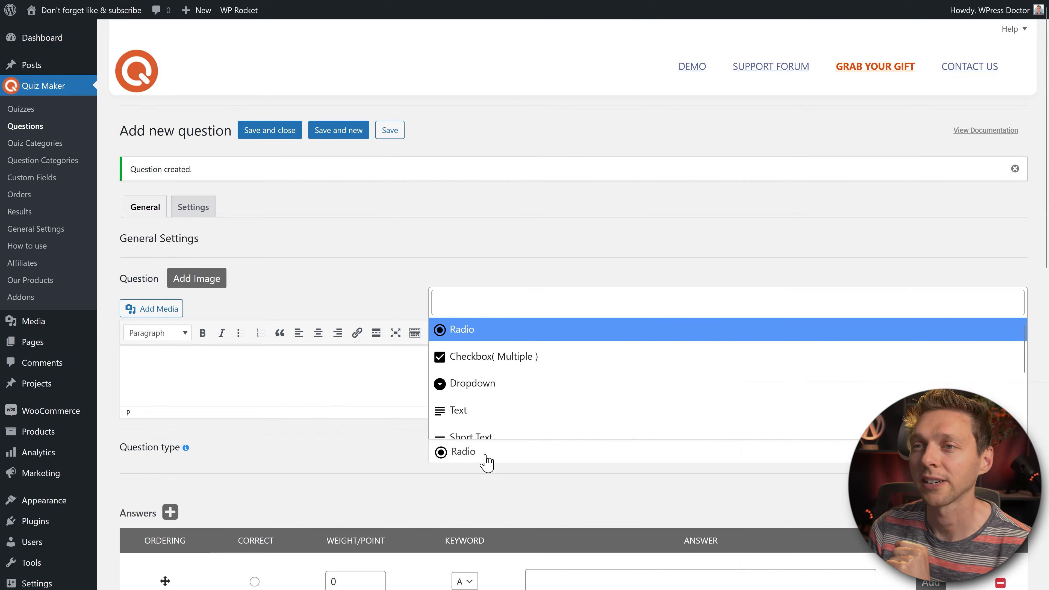
scroll(578, 410, down, 2)
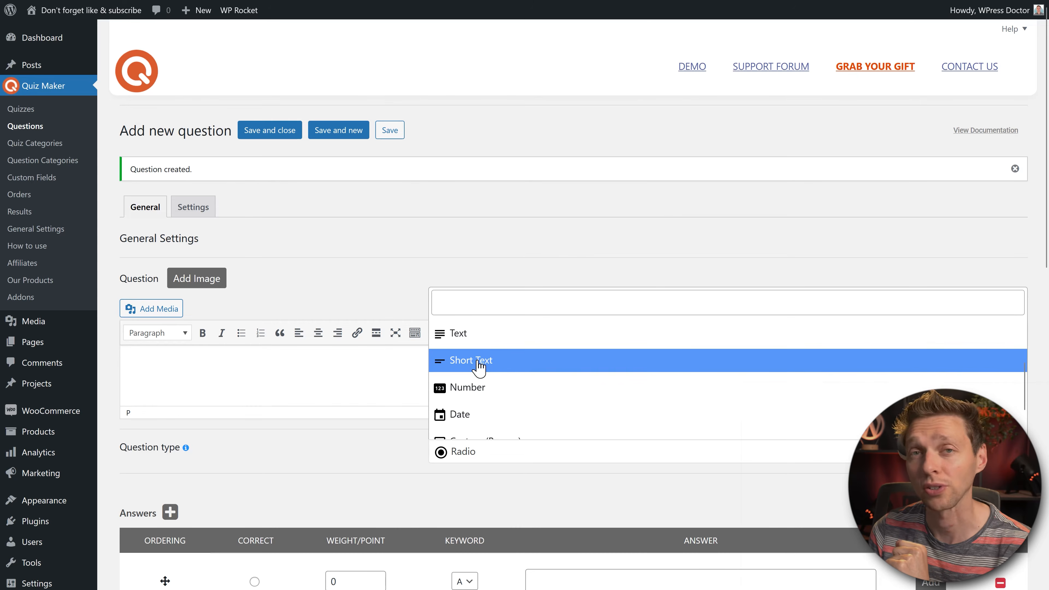
click(475, 340)
middle_click(554, 373)
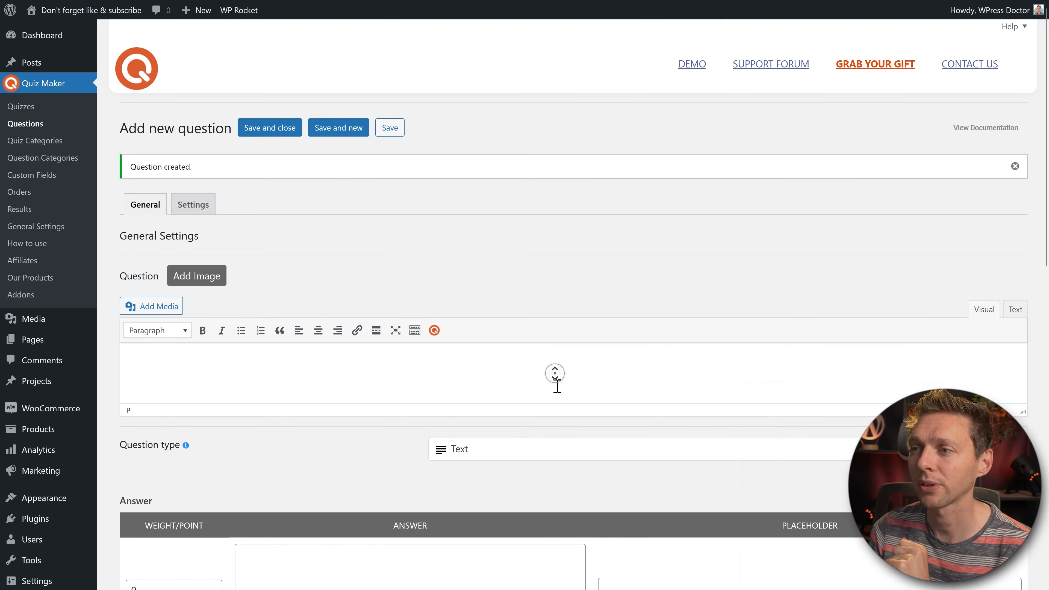
scroll(557, 387, down, 2)
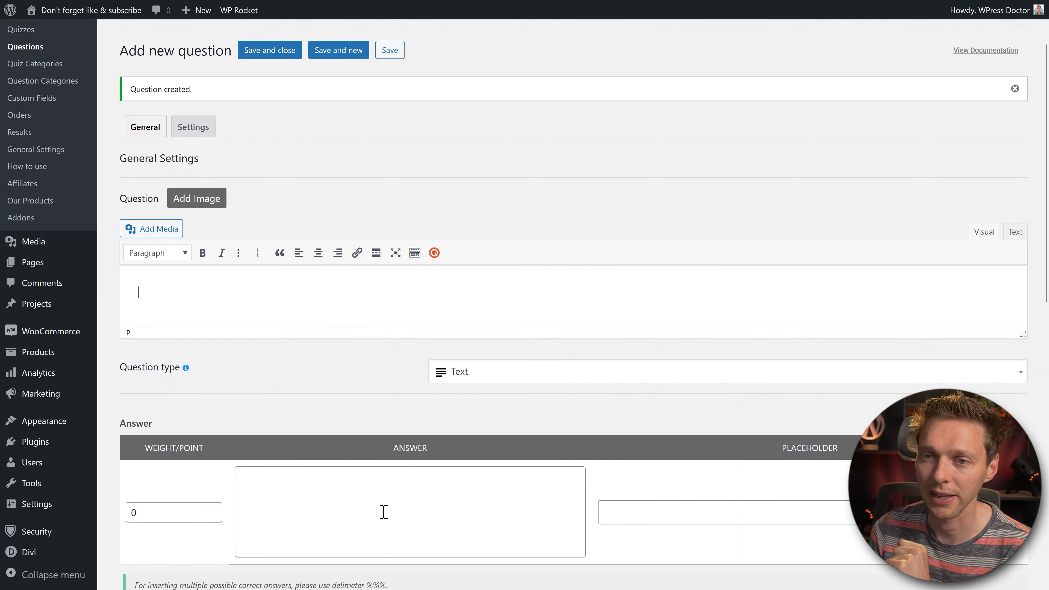
scroll(431, 316, down, 3)
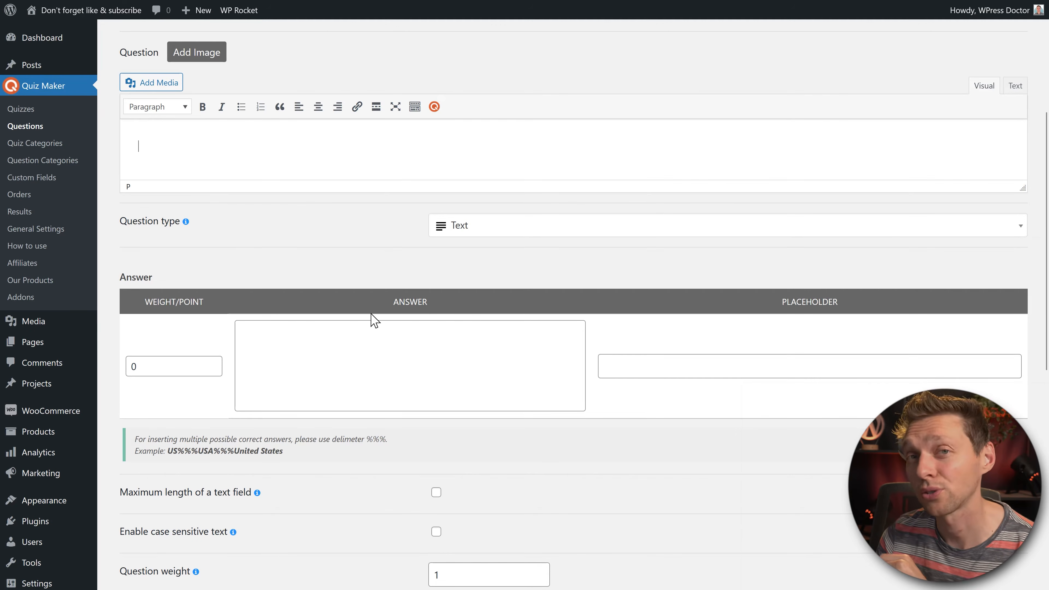
click(345, 365)
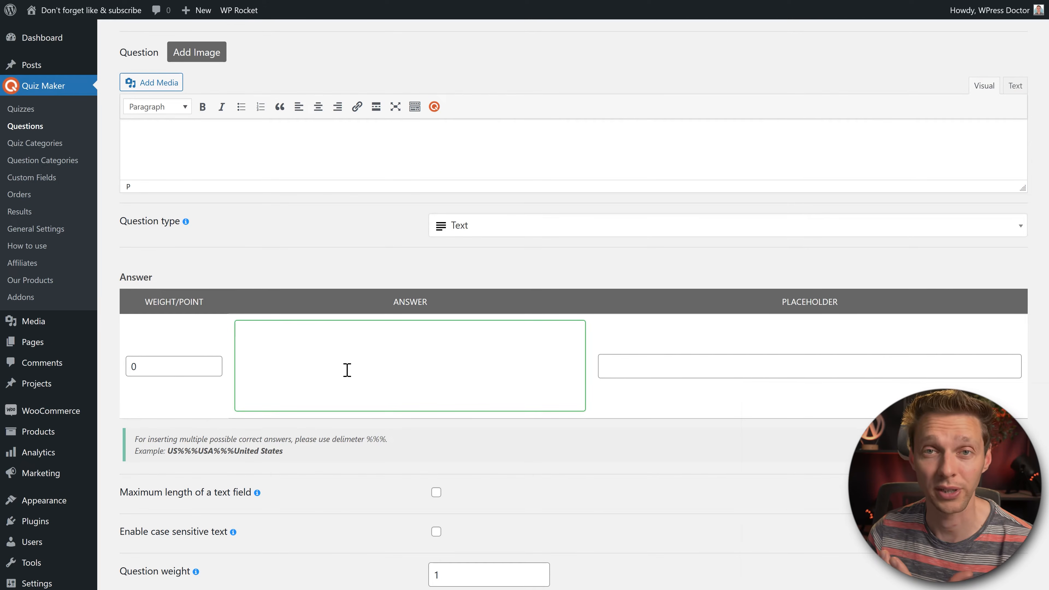
scroll(348, 369, up, 5)
click(339, 388)
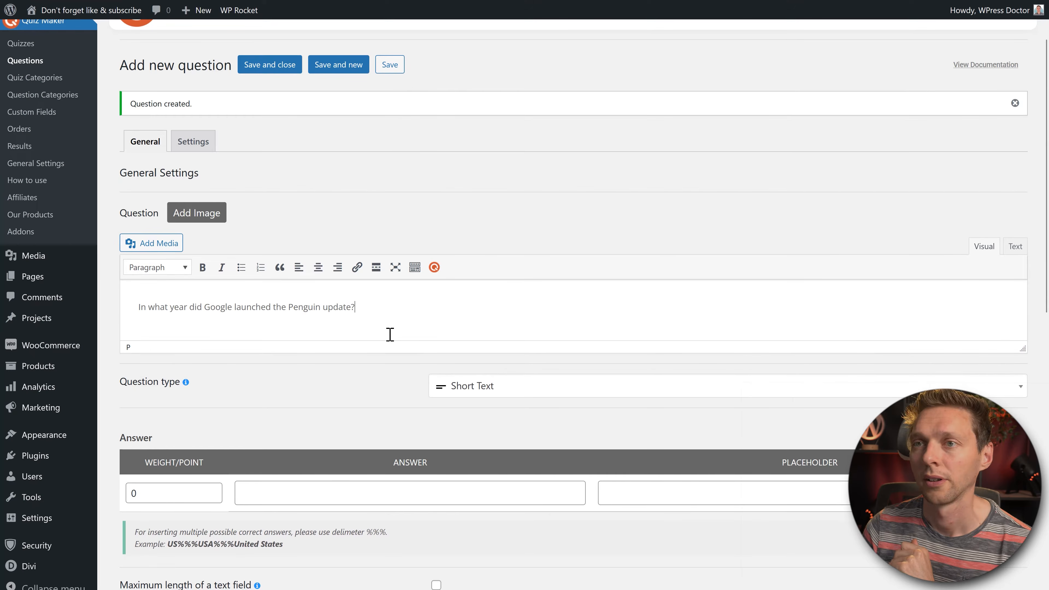
Step: Give the answer a 10-point weight and the placeholder '20xx'
middle_click(366, 374)
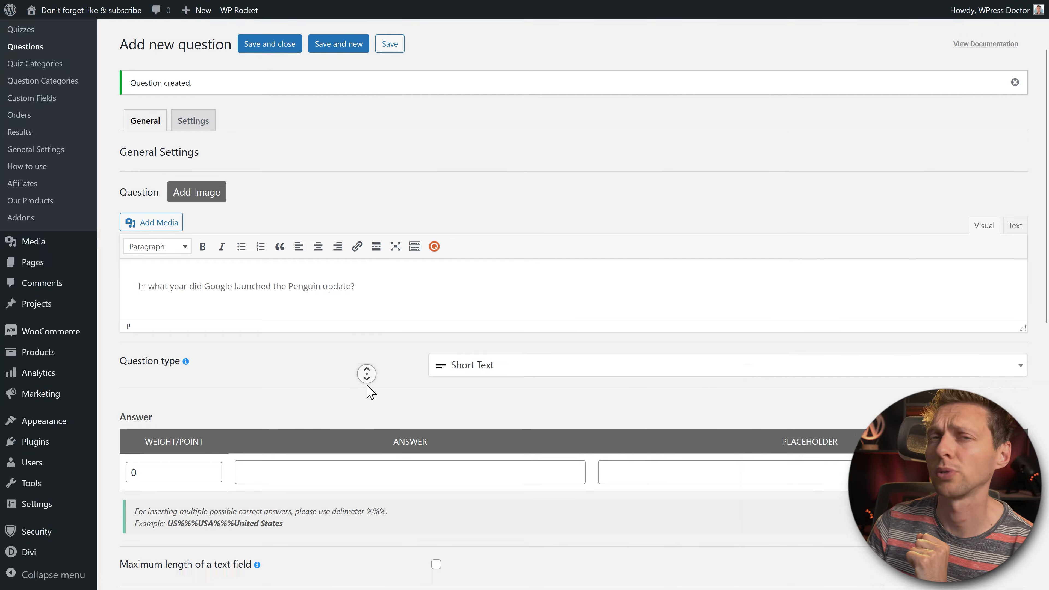
scroll(367, 386, down, 2)
click(334, 412)
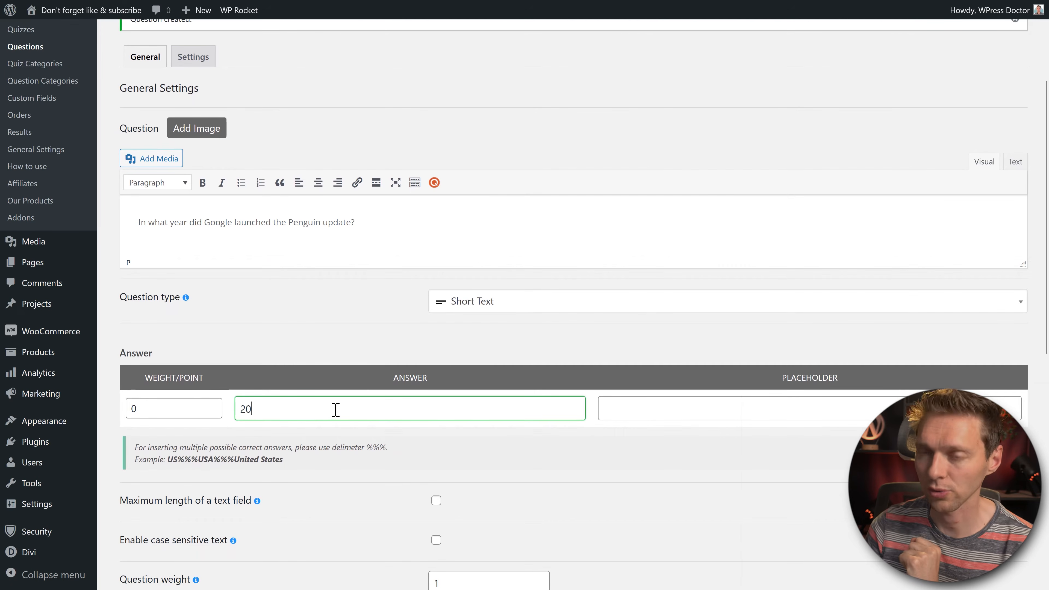
double_click(133, 408)
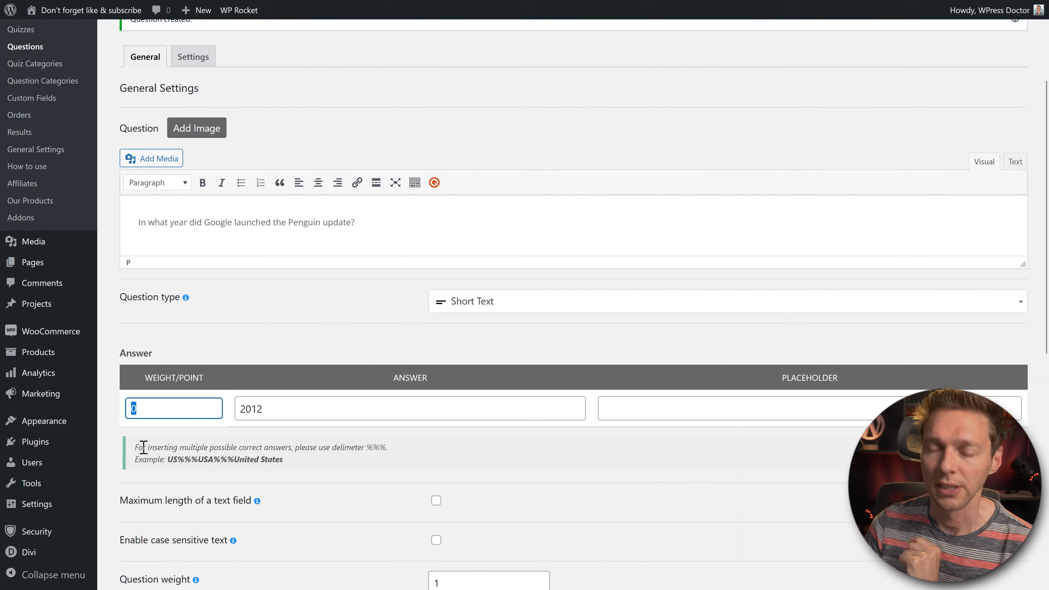
text(10)
click(182, 376)
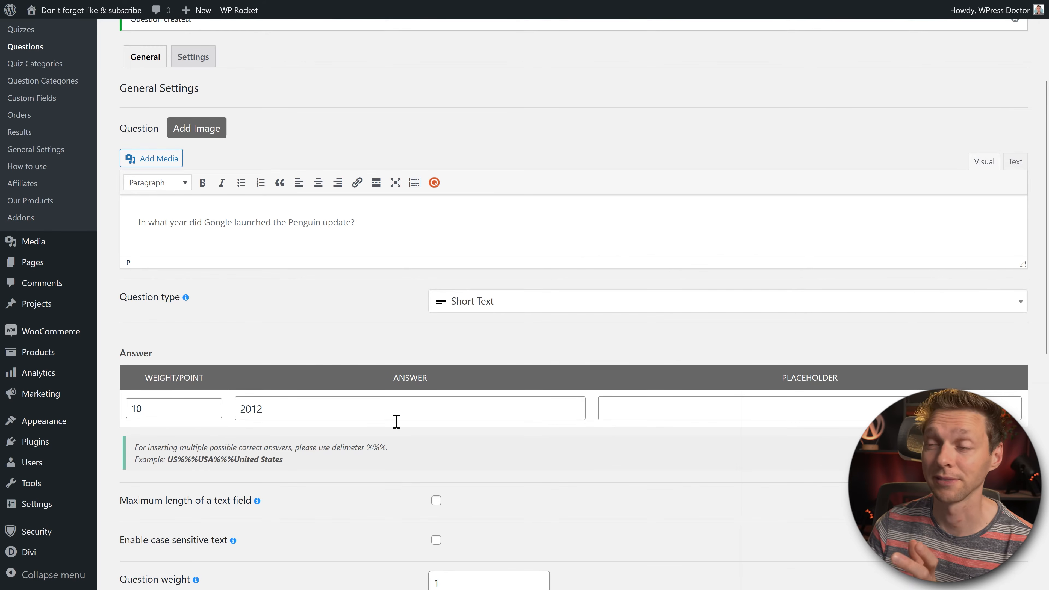
click(745, 413)
text(20xx?)
click(726, 383)
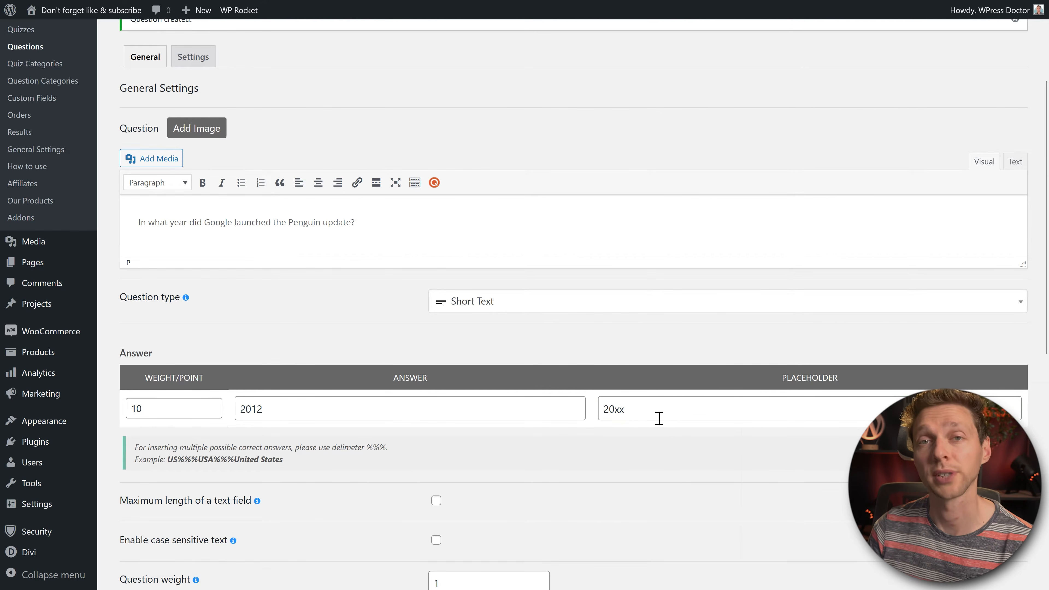
middle_click(692, 448)
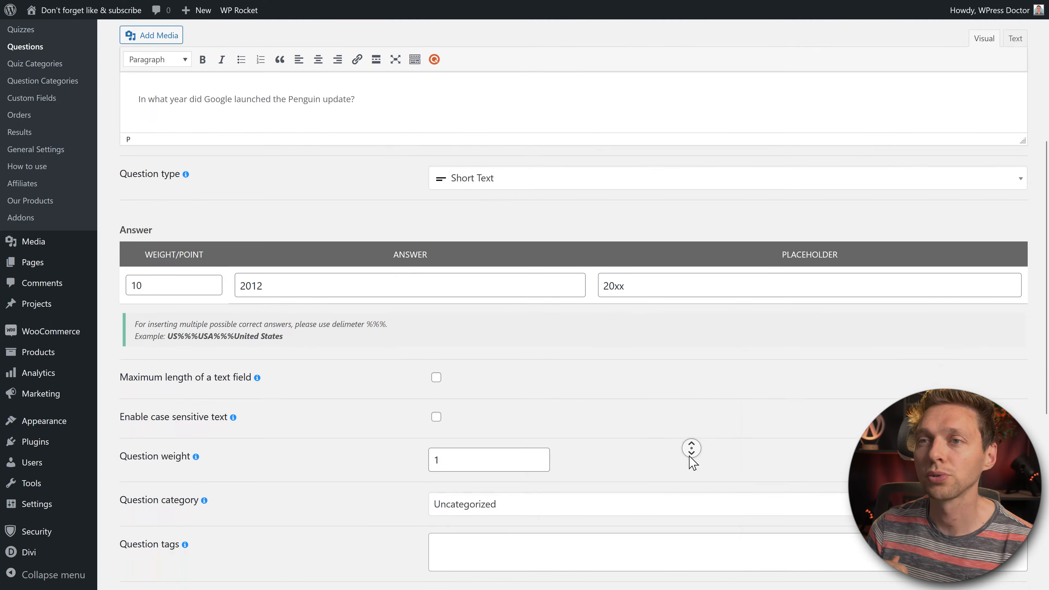
Step: Make the answer accept '2012', 'TwoThousandTwelve' or 'Two Thousand Twelve', separated by %%
drag(367, 287, 387, 287)
drag(168, 299, 282, 299)
click(293, 306)
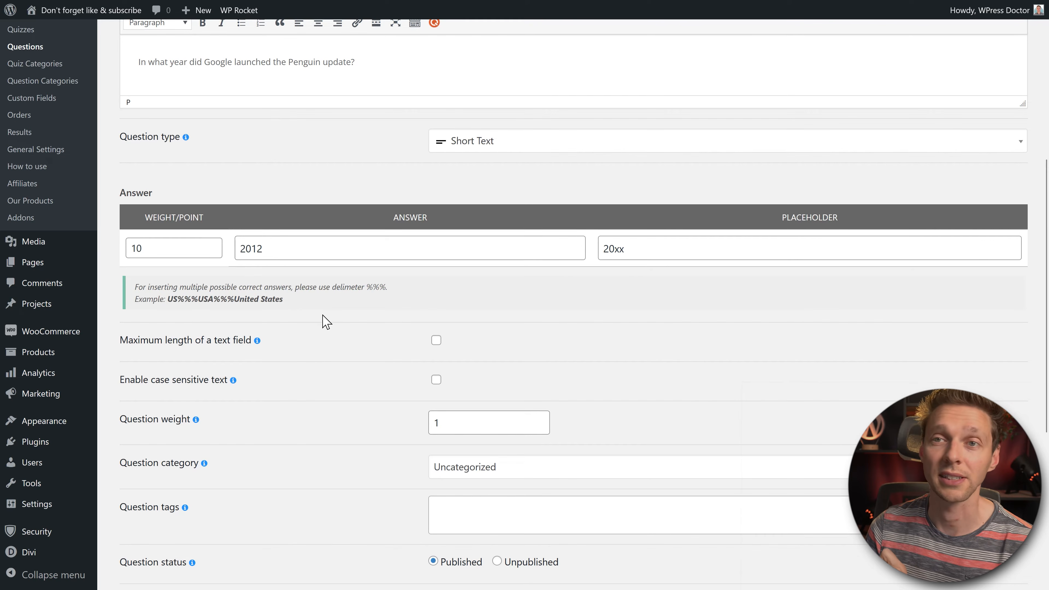
click(284, 249)
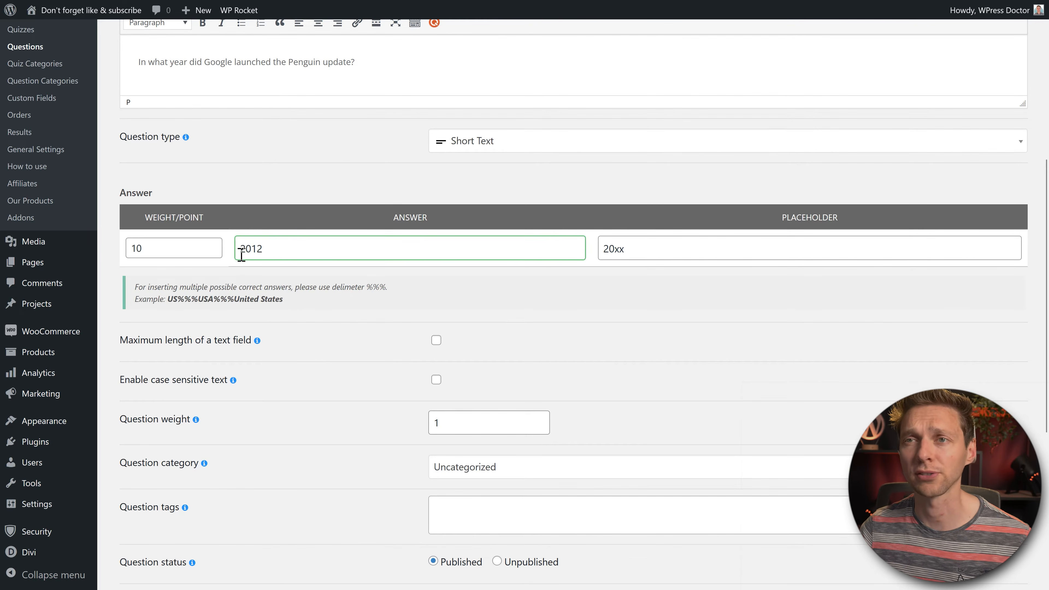
text(%%%ThousandTwelve)
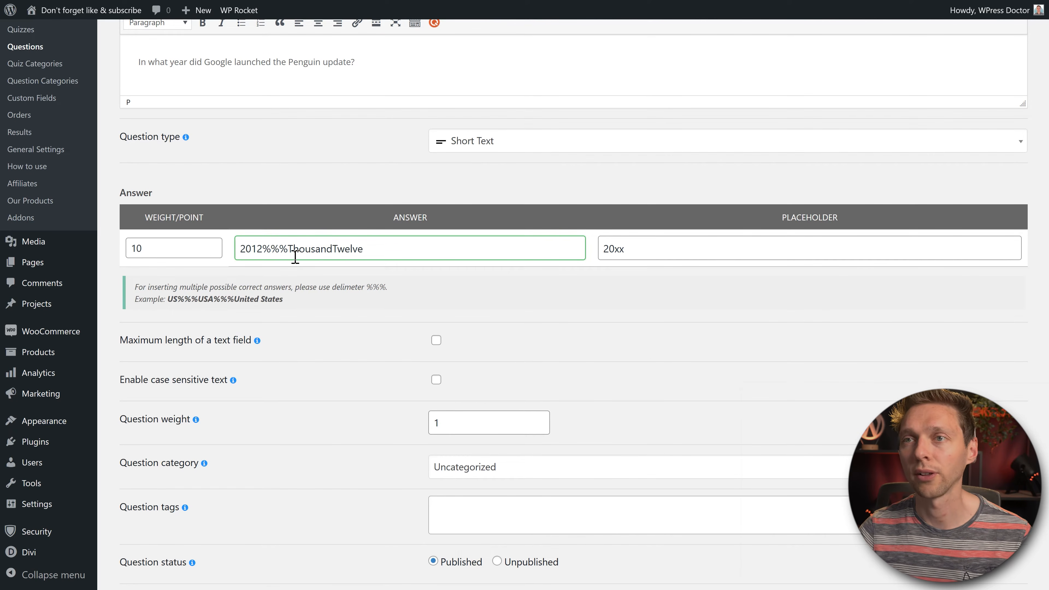
text(%%%Two)
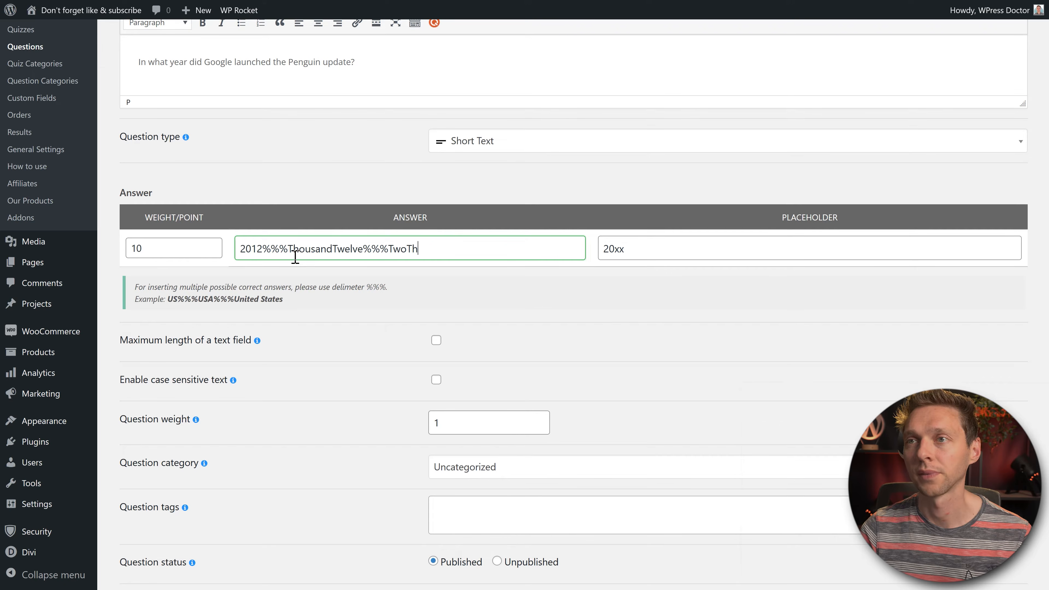
click(287, 248)
text(Two)
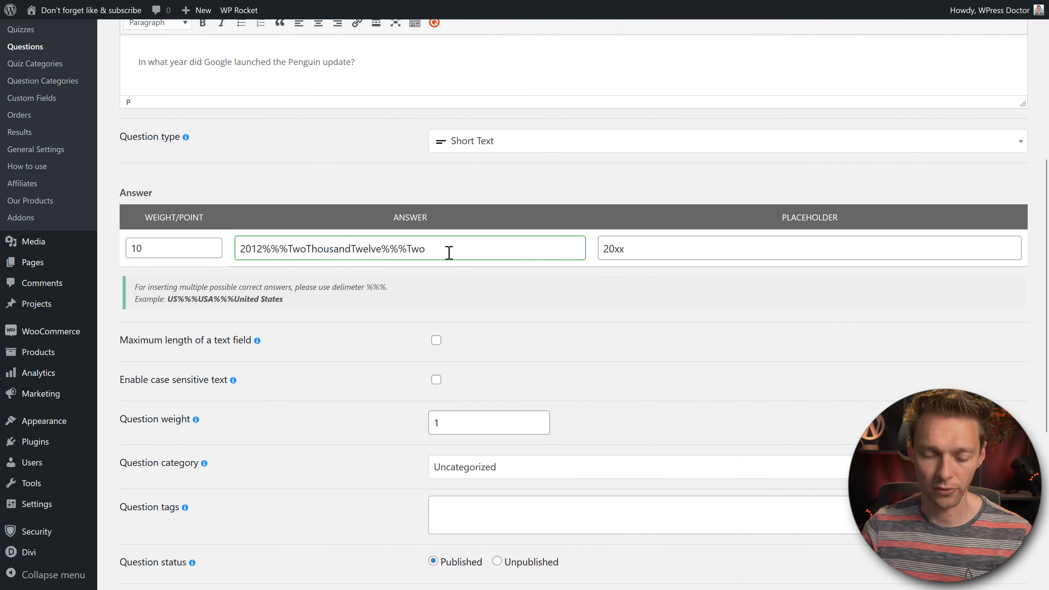
text( Thous)
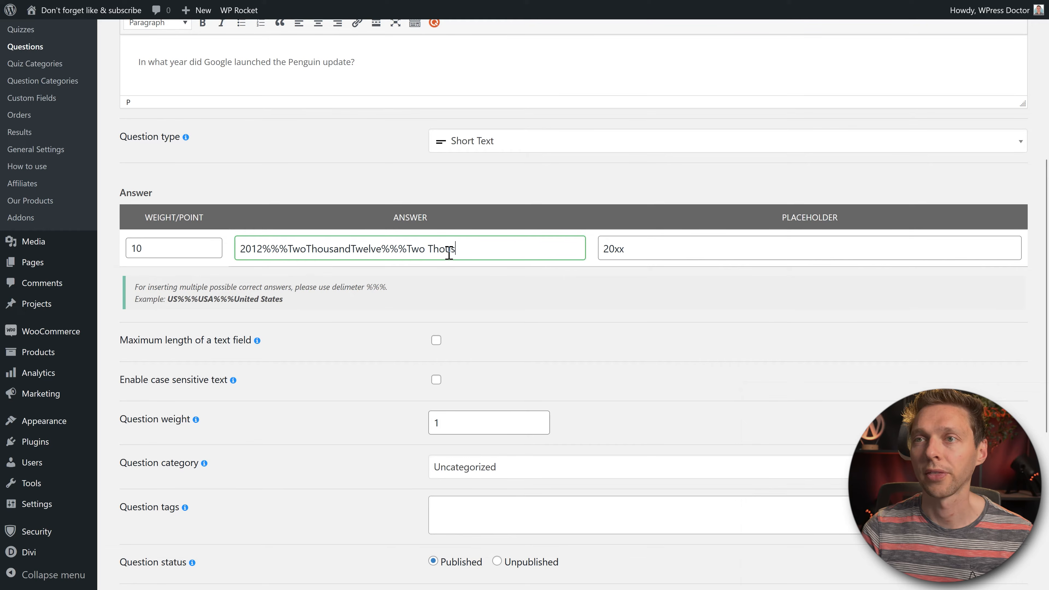
text(and Twe)
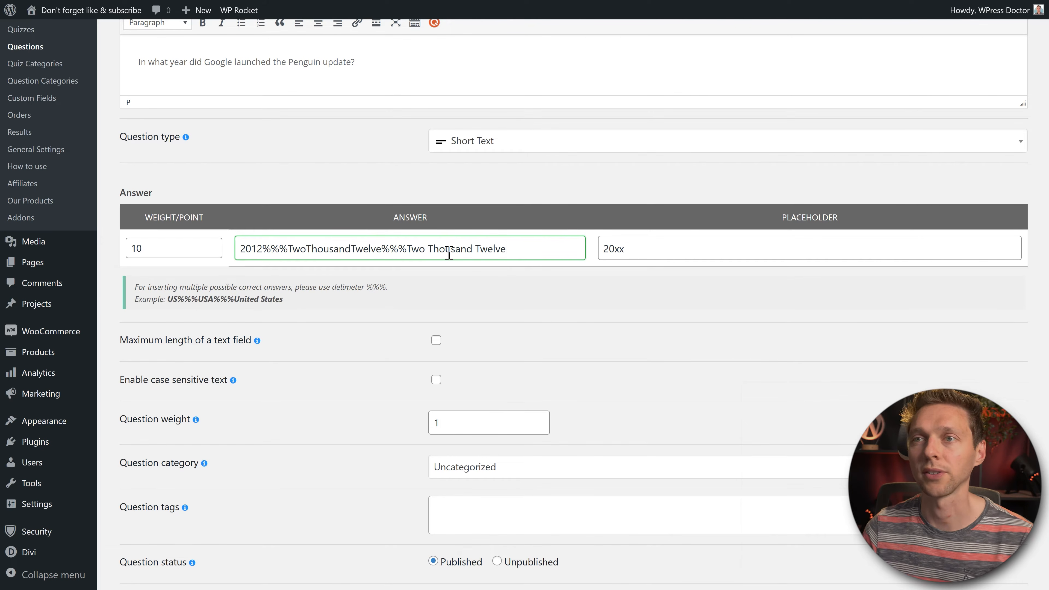
text(lve)
click(553, 309)
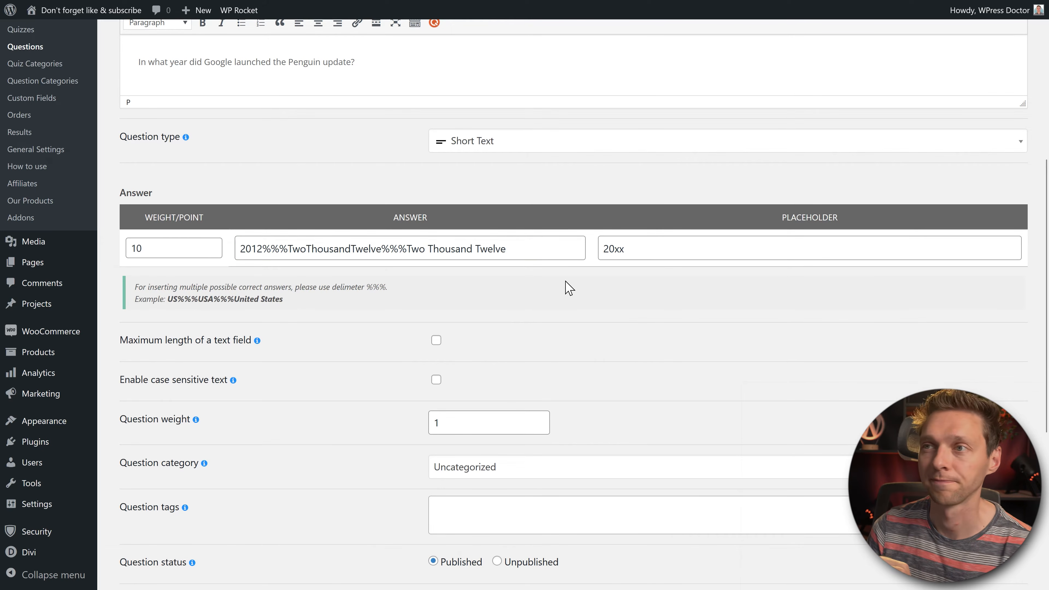
scroll(569, 288, down, 7)
Step: Save the Penguin question and make the new question a Number type
click(211, 533)
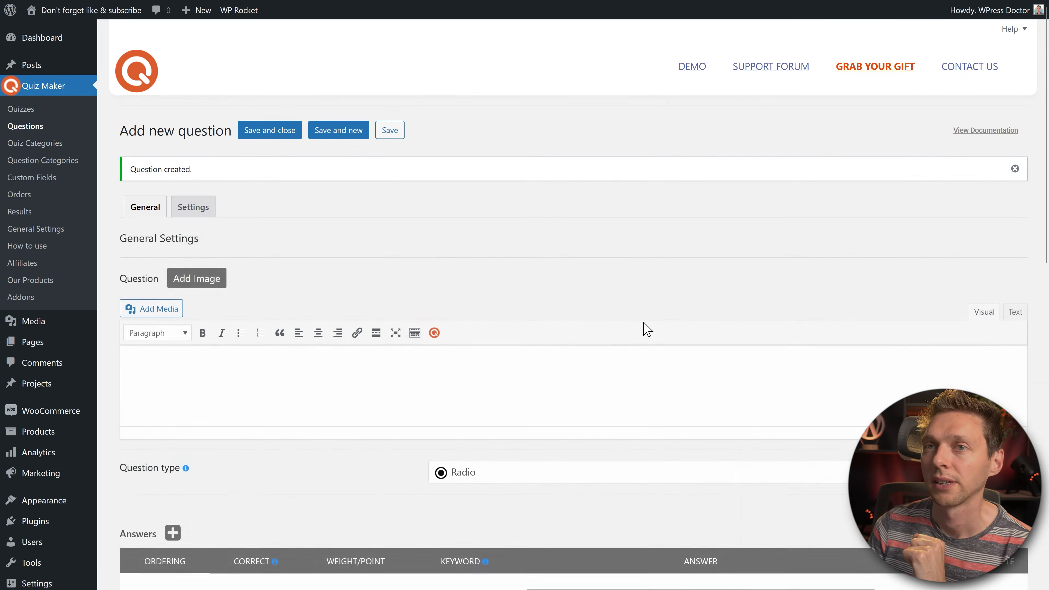
middle_click(655, 303)
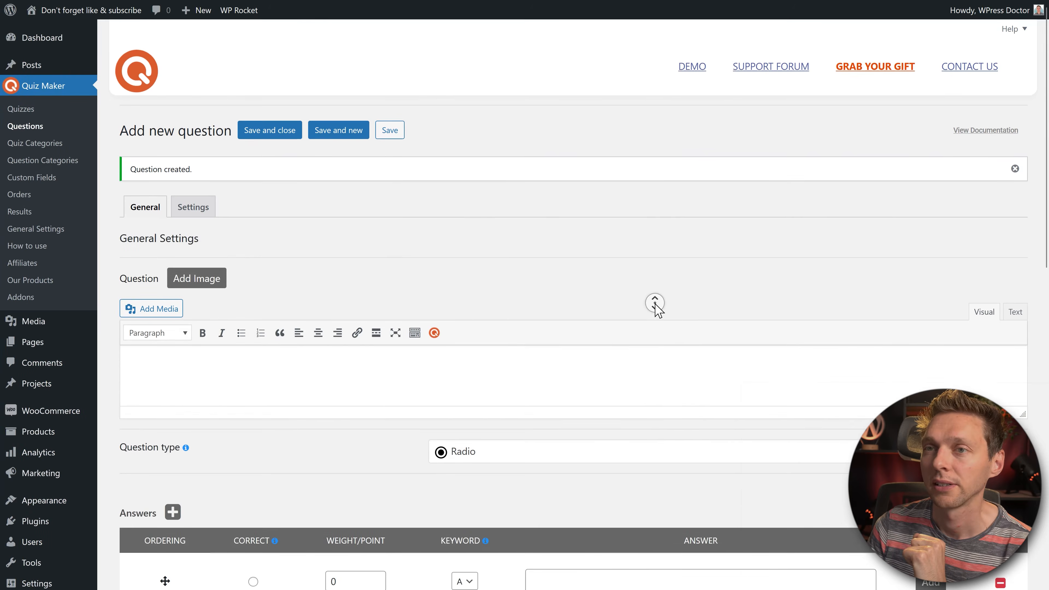
click(608, 375)
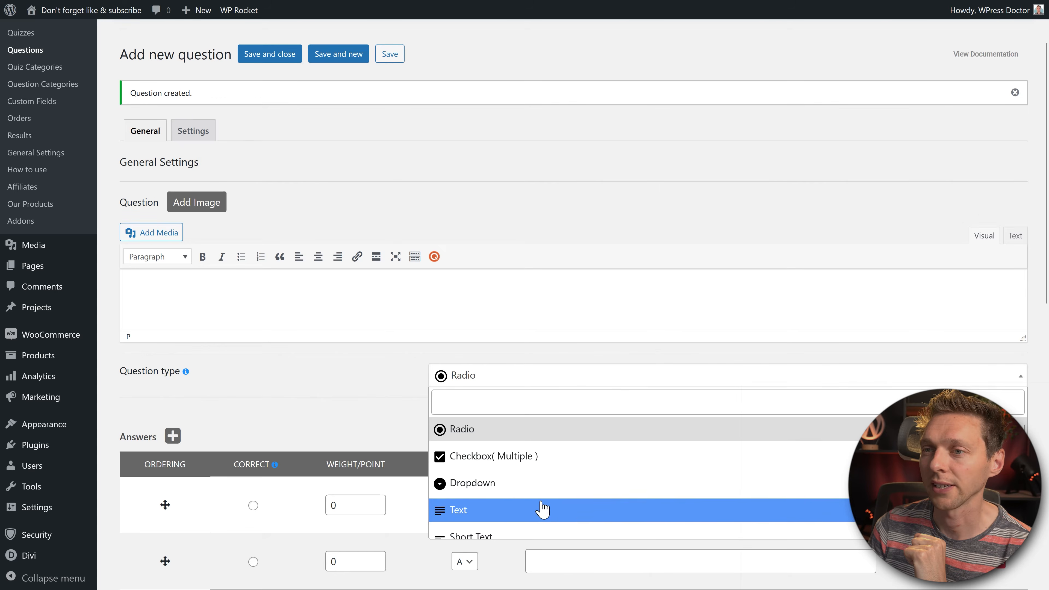
scroll(542, 510, down, 2)
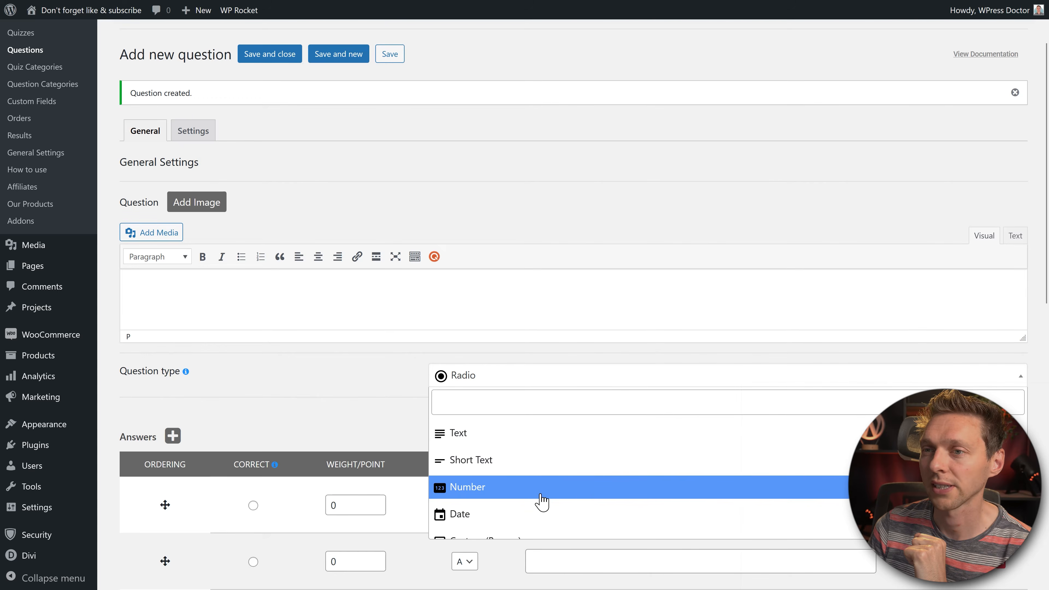
click(481, 489)
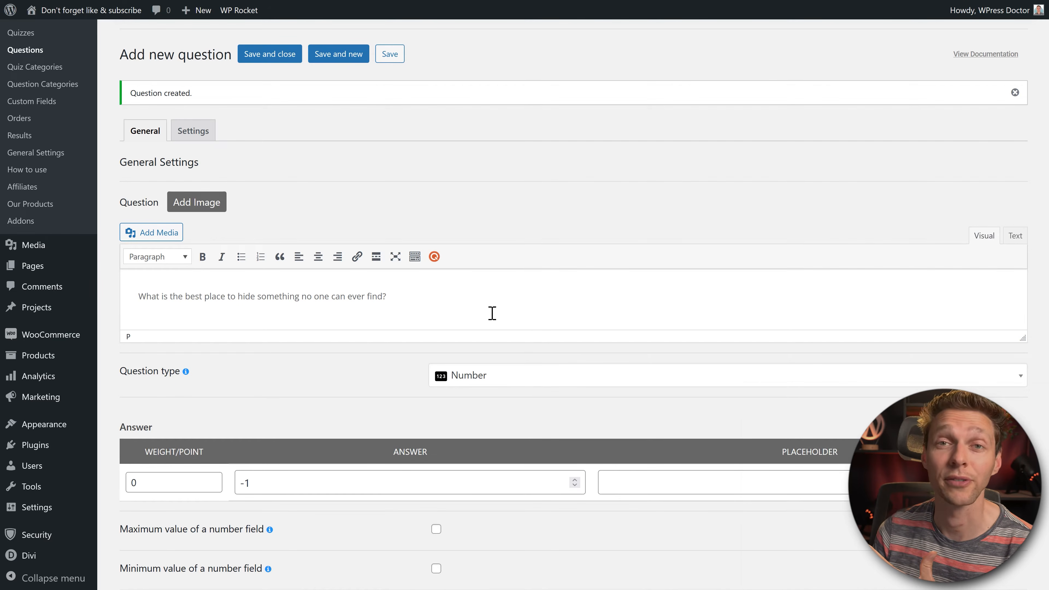
Step: Set answer 2, a Google-results page placeholder and 10 points, then save and start another
scroll(492, 312, down, 2)
click(294, 420)
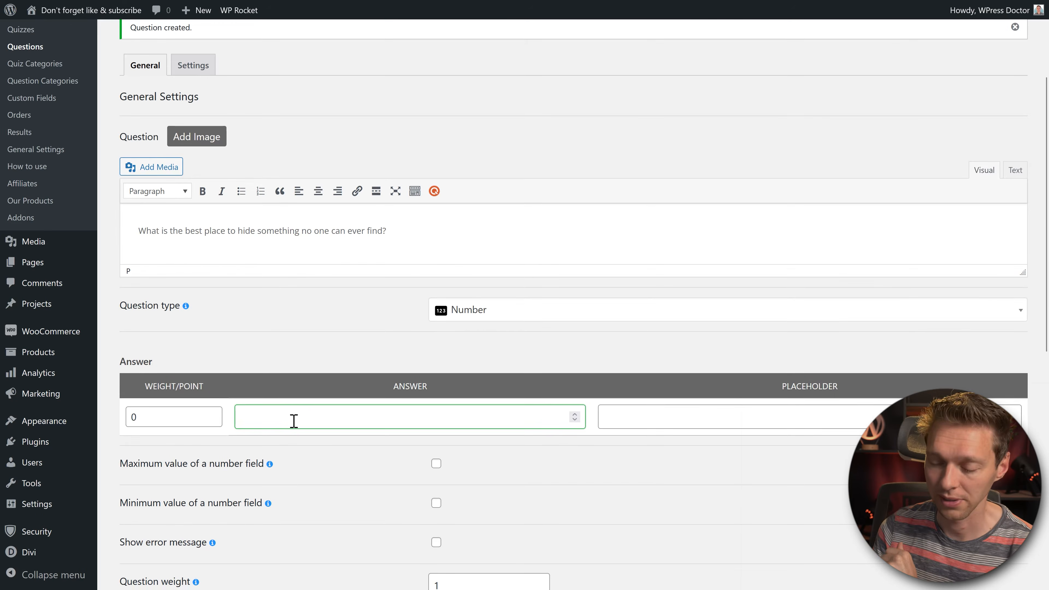
text(2)
click(727, 428)
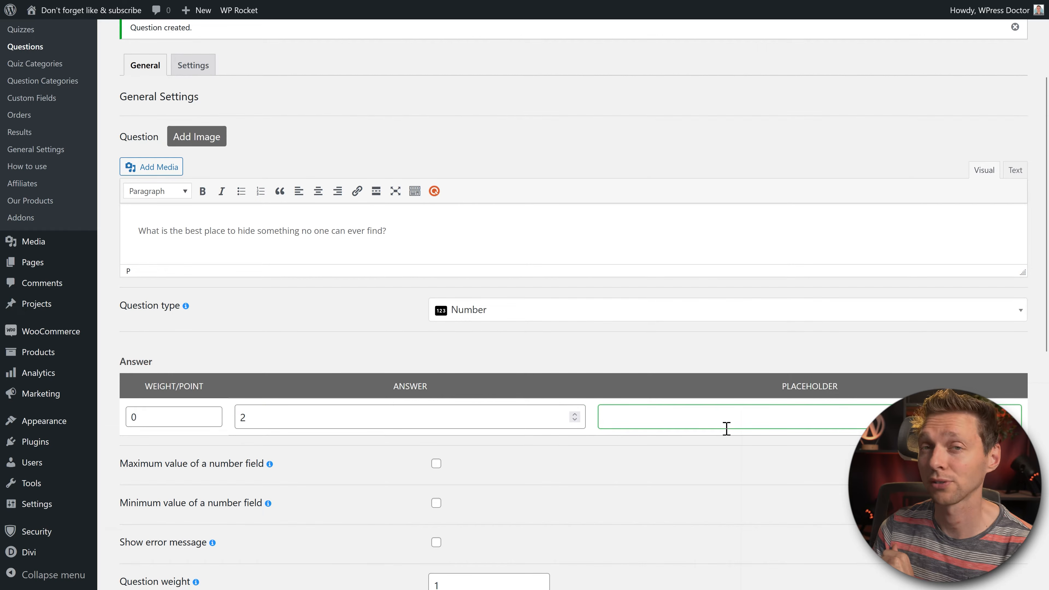
text(x nd page of Google search results)
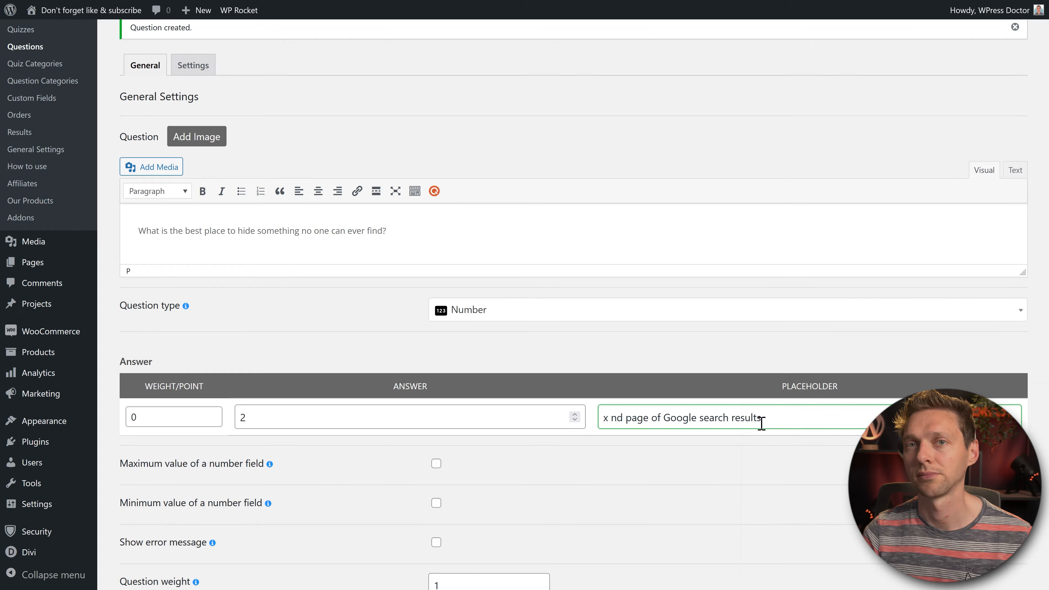
drag(138, 414, 117, 418)
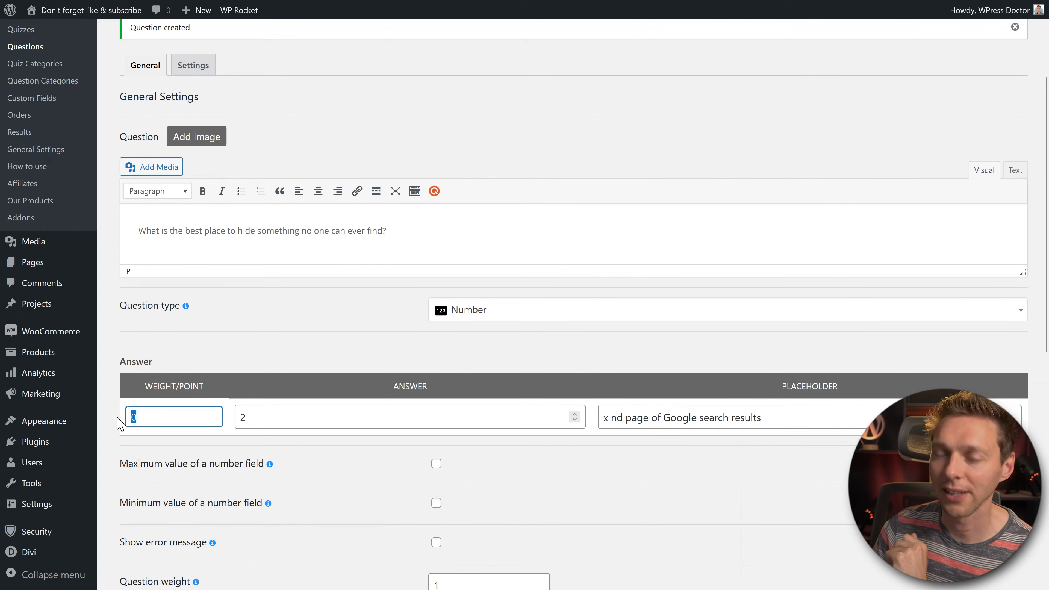
text(10)
click(308, 333)
scroll(330, 363, down, 10)
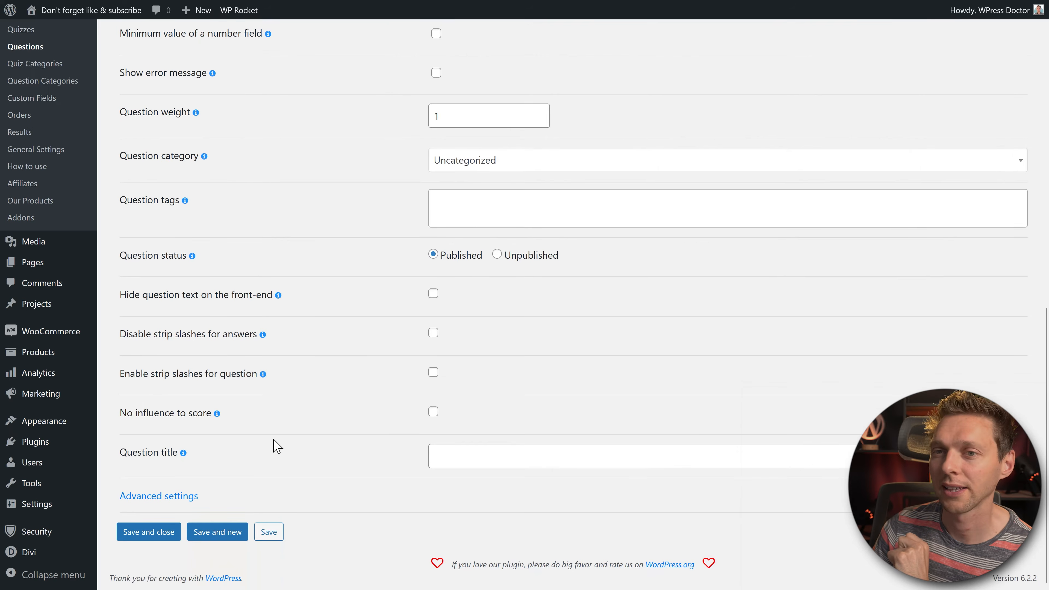
click(231, 533)
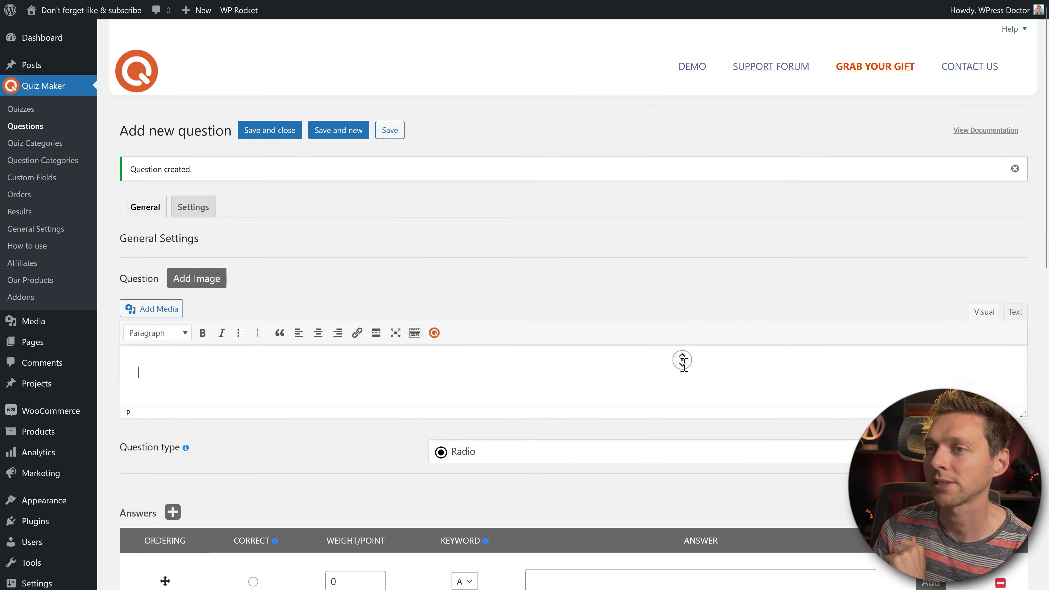
scroll(682, 359, down, 1)
Step: Make a Date question about Rank Math's 2 million installations, worth 100 points
click(663, 374)
scroll(611, 484, down, 3)
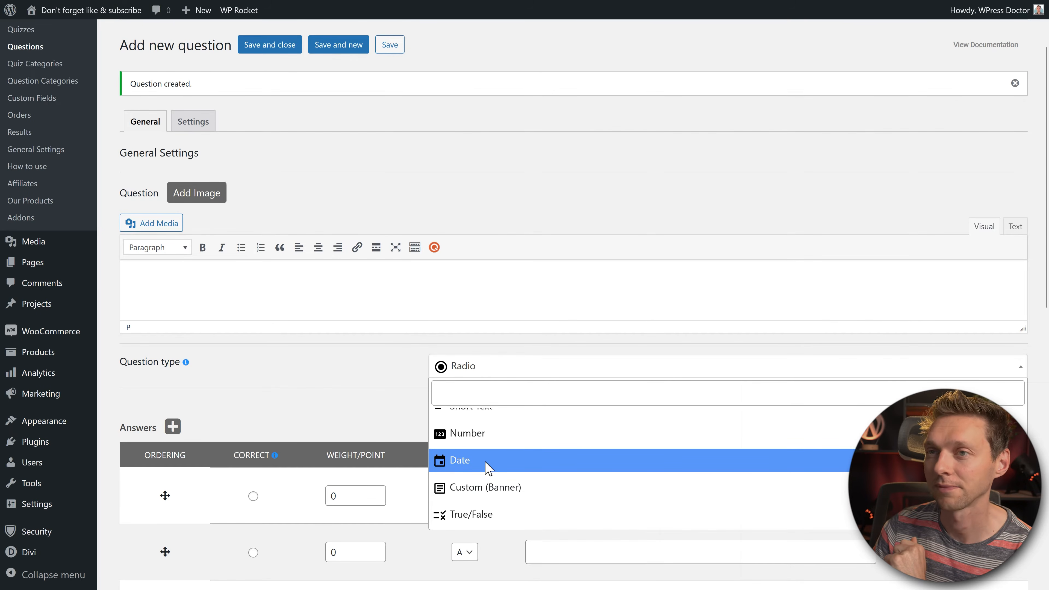
click(489, 467)
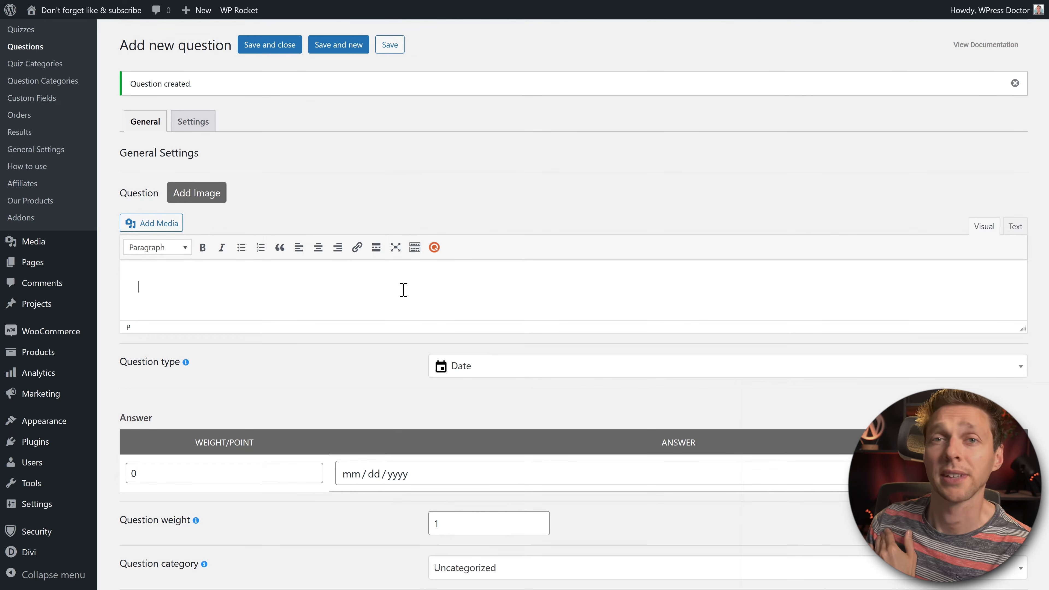
text(When did Rank Math SEO plugin hit the 2 million active installations?)
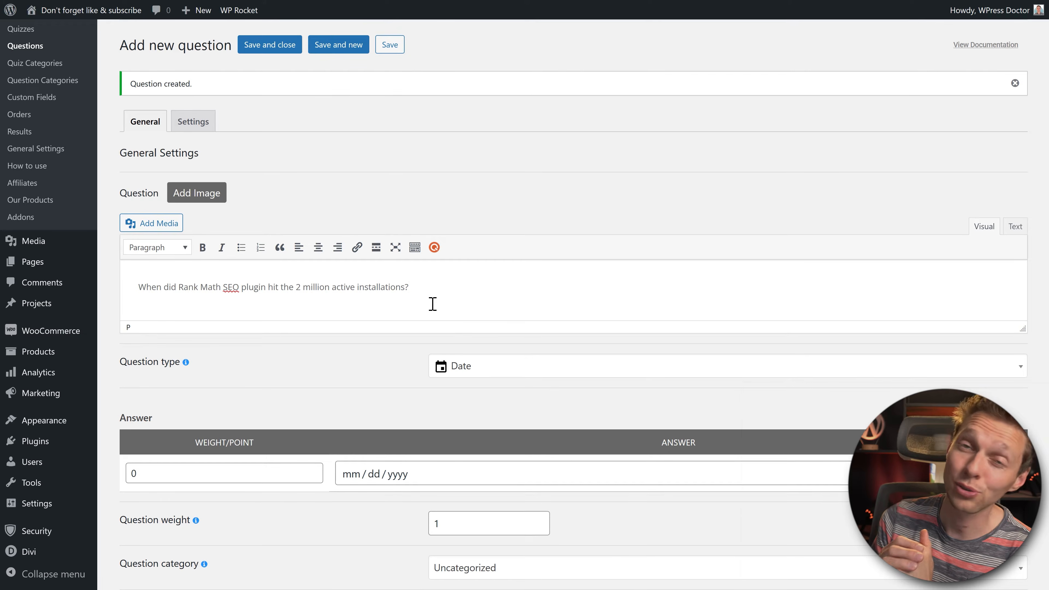
click(206, 474)
drag(206, 474, 122, 475)
text(100)
click(230, 394)
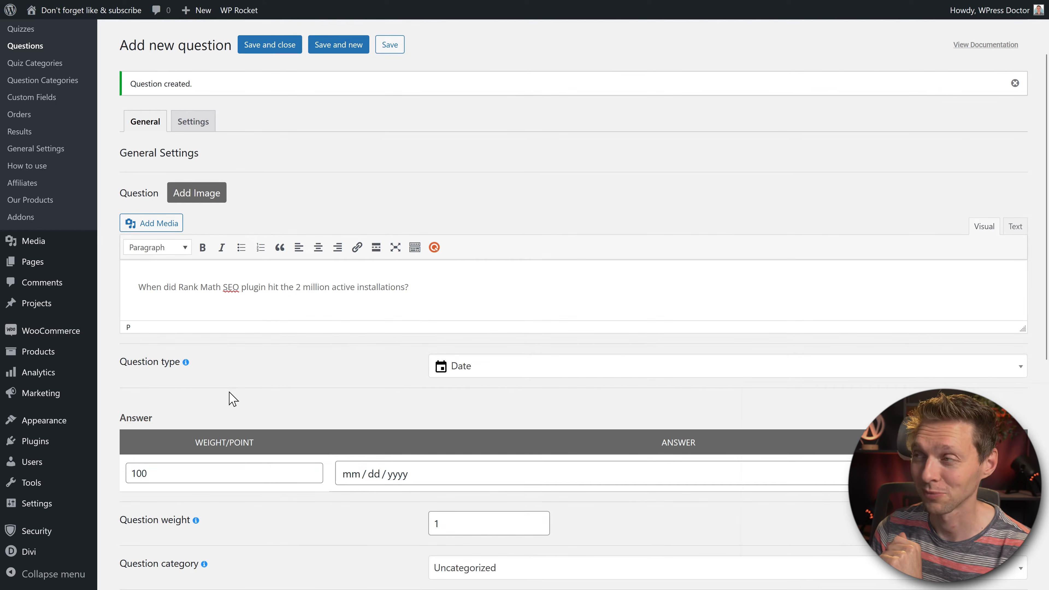
Step: Set the correct answer date to 05/22/2023 and save the question
click(349, 475)
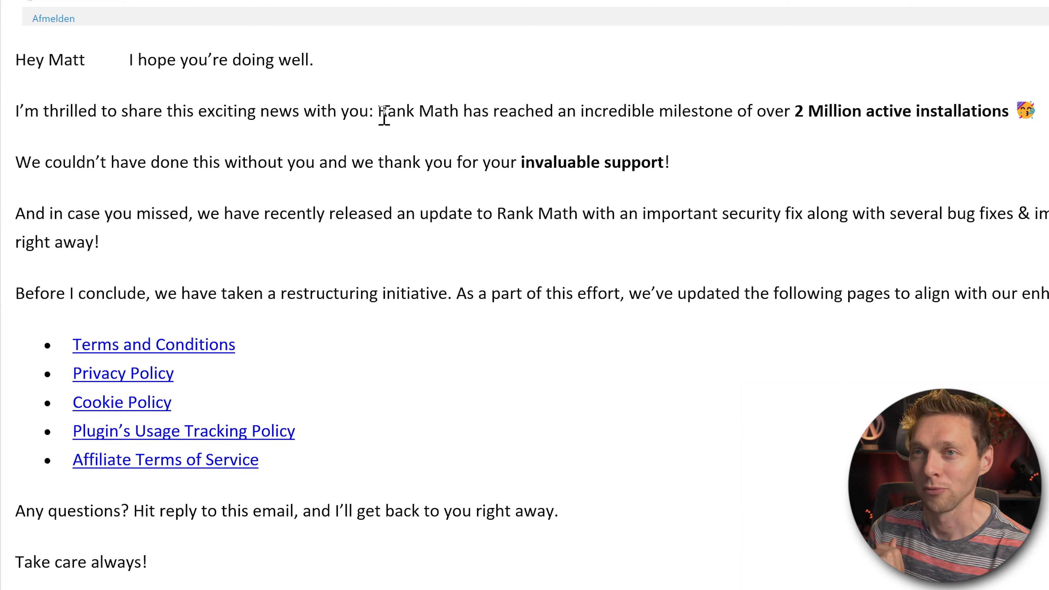
drag(380, 120, 1012, 120)
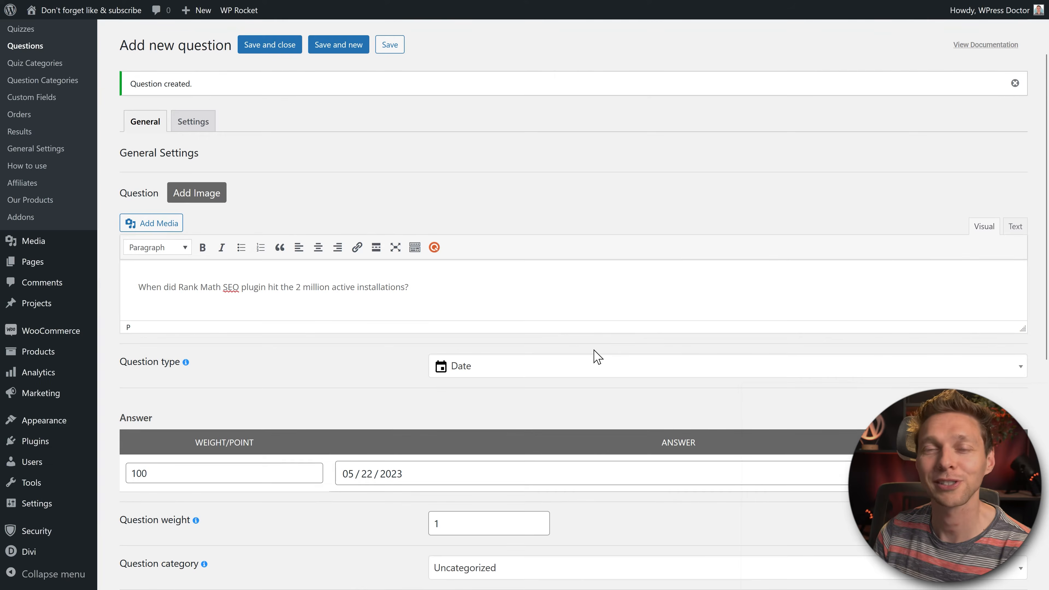
scroll(619, 322, down, 2)
middle_click(640, 283)
scroll(640, 299, down, 6)
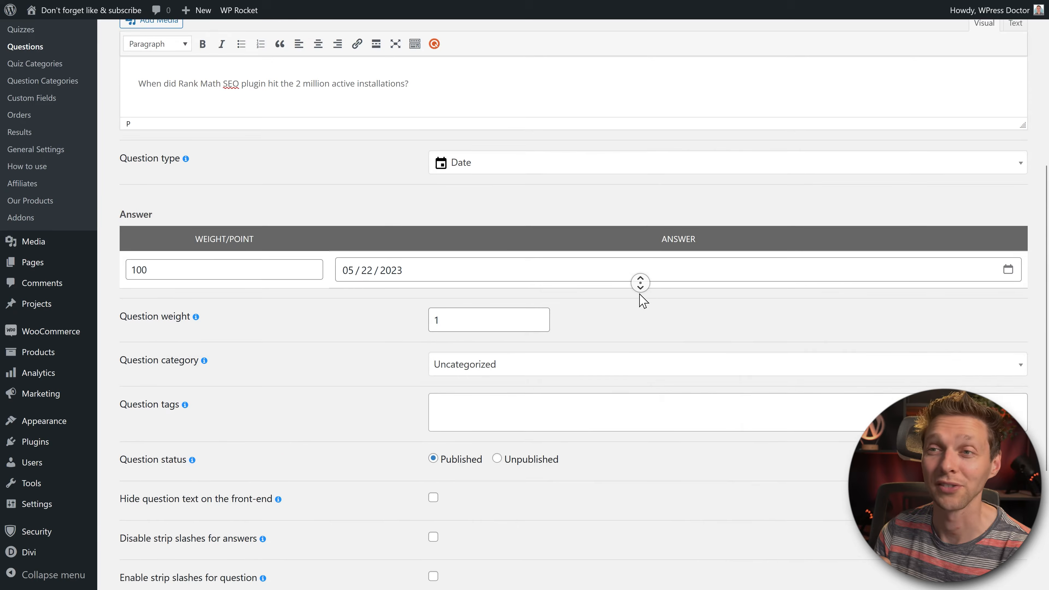
middle_click(634, 358)
click(269, 533)
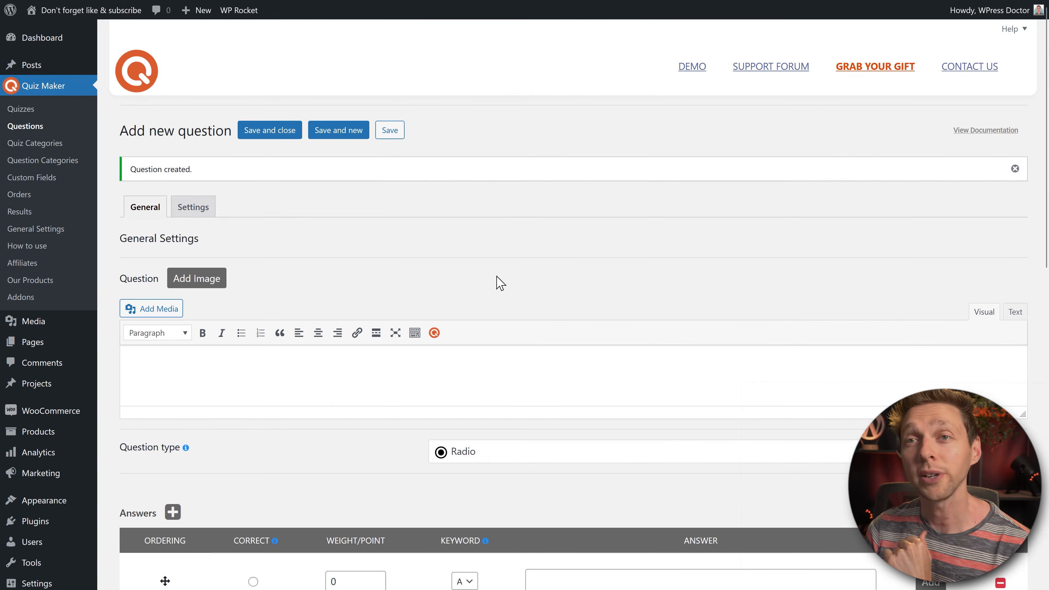
Step: Turn the item into a Custom (Banner) announcing the REAL SEO PRO questions
click(490, 453)
click(539, 413)
click(506, 455)
scroll(576, 398, down, 3)
click(502, 397)
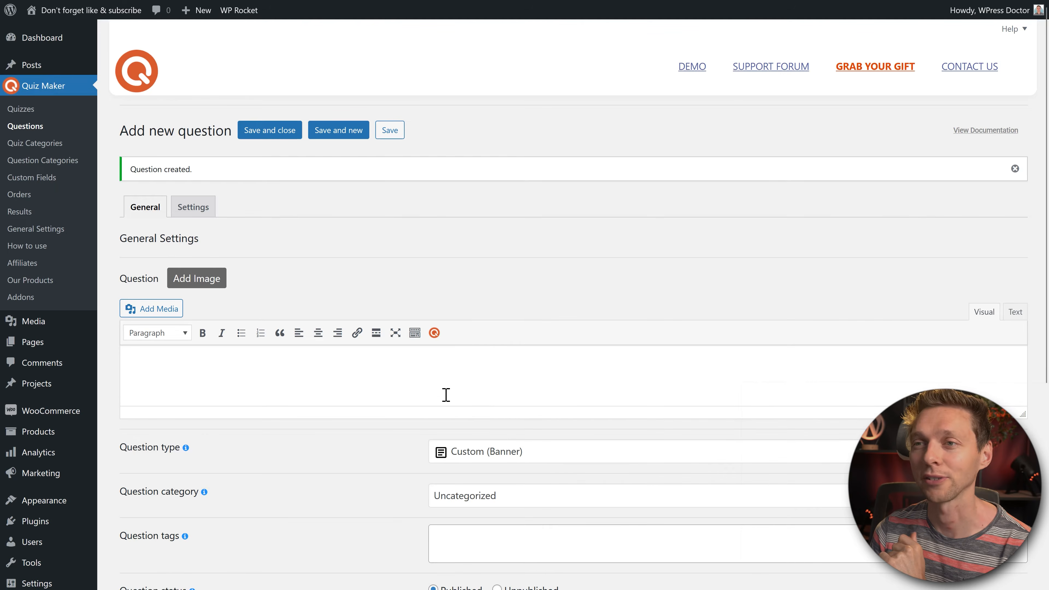
scroll(442, 394, down, 2)
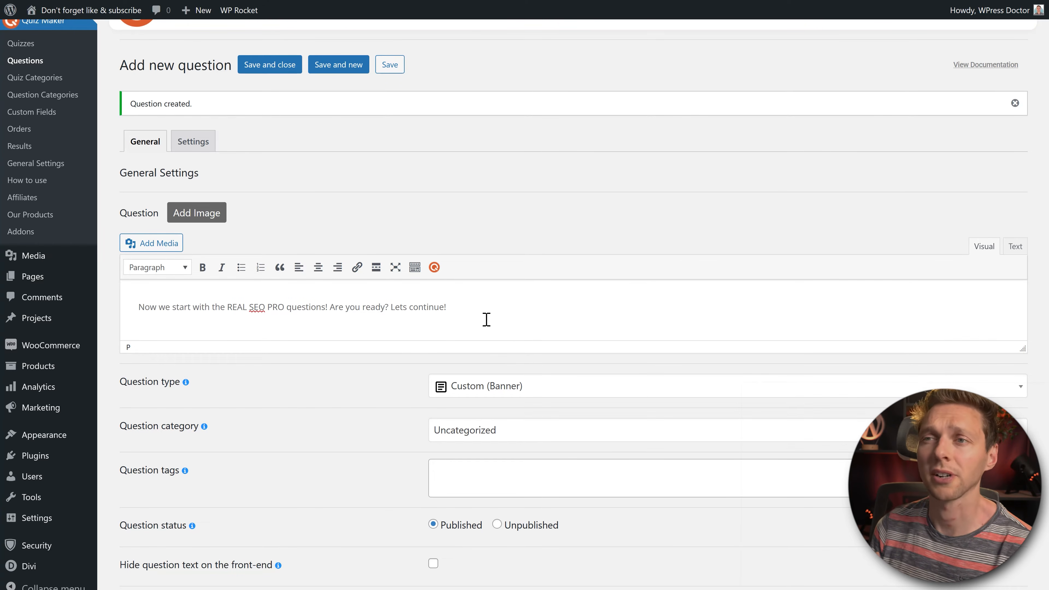
click(631, 316)
scroll(632, 326, down, 2)
Step: File the banner under SEO, title it 'Banner PRO SEO', and save with Save and new
click(586, 369)
click(520, 430)
click(628, 424)
middle_click(642, 415)
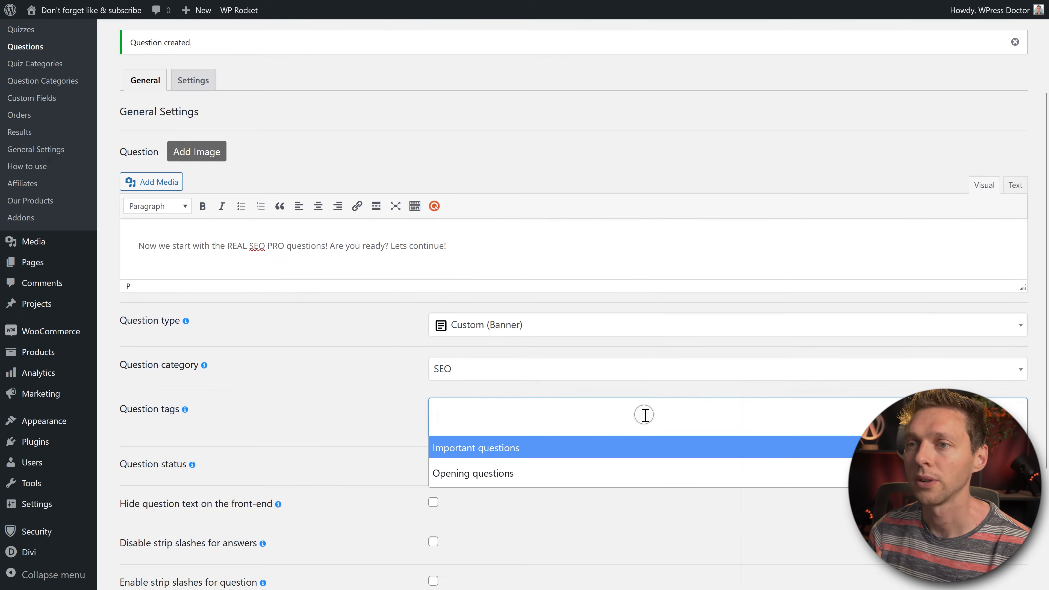
click(503, 458)
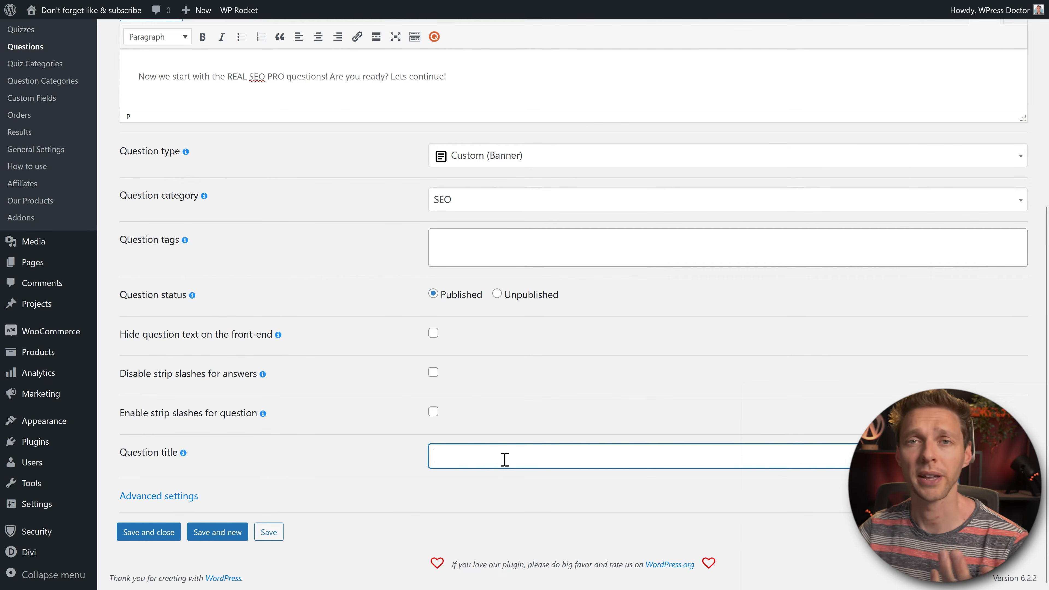
text(Banner PRO )
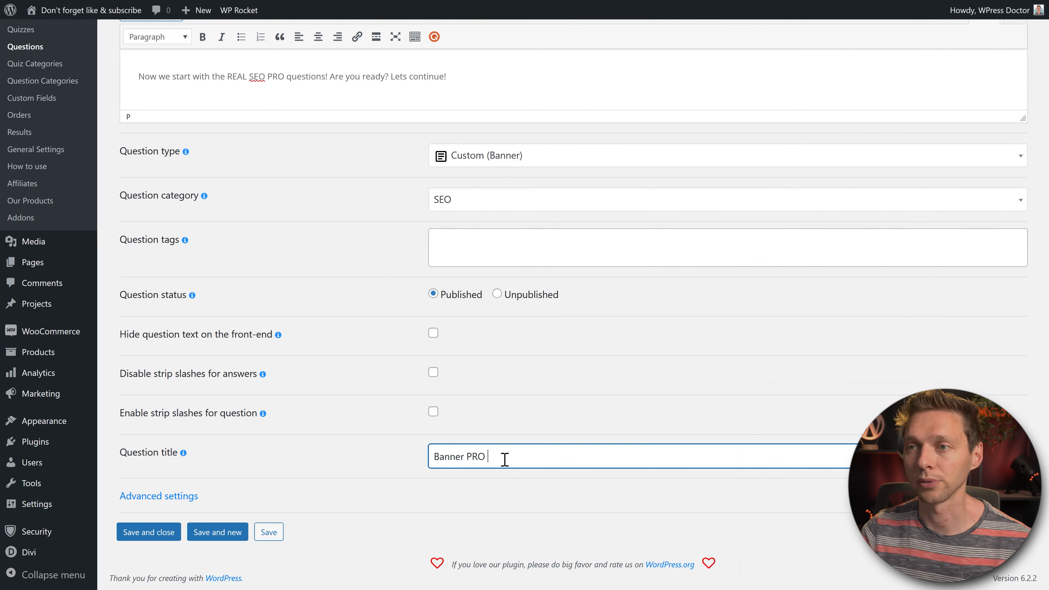
text(SEO)
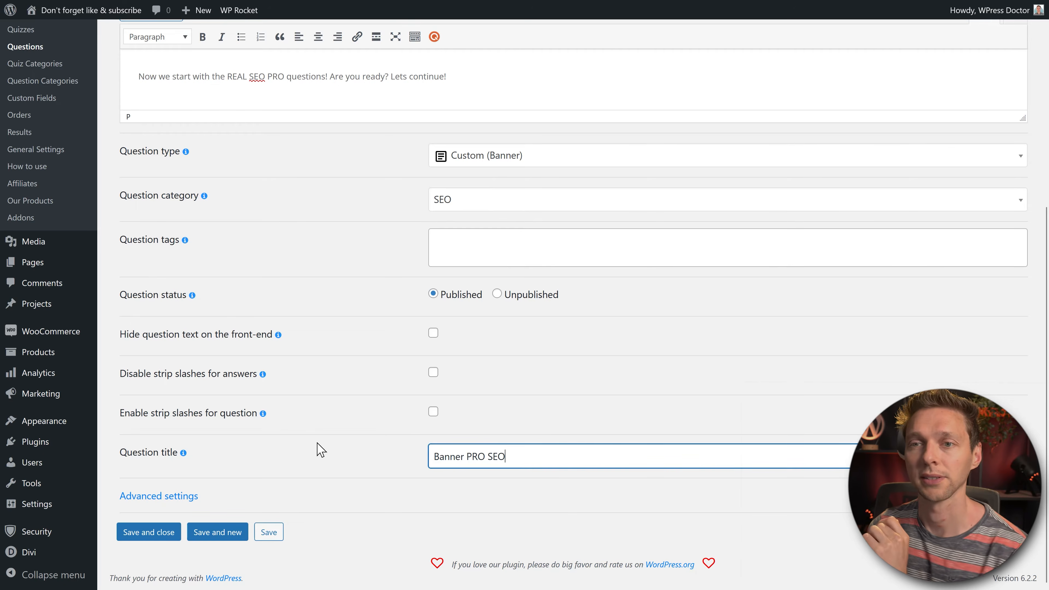
click(207, 532)
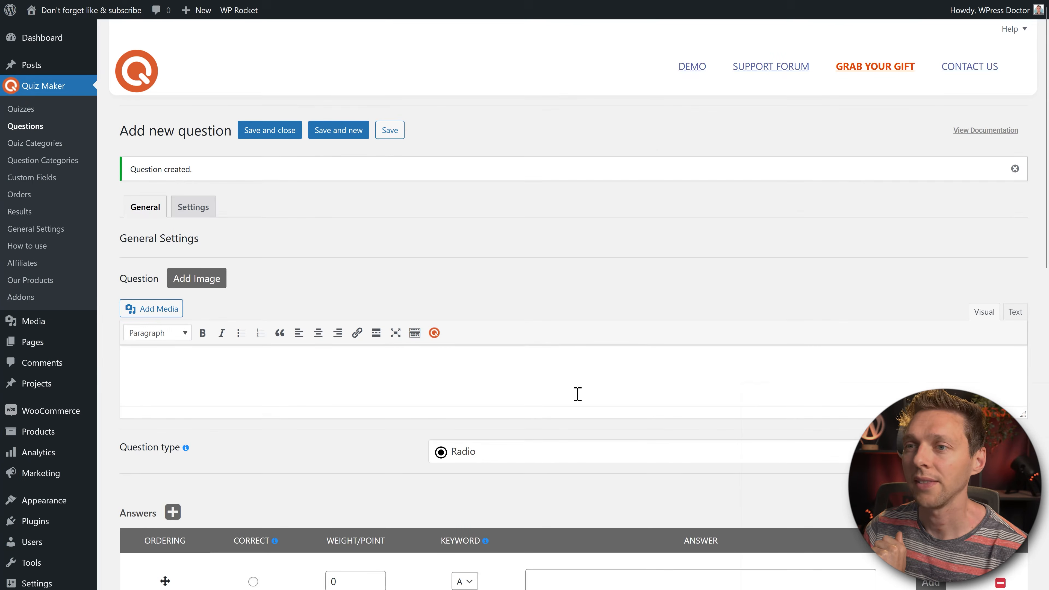
Step: Make the new question a True/False question and paste in the linkbuilding statement
click(536, 452)
scroll(608, 424, down, 2)
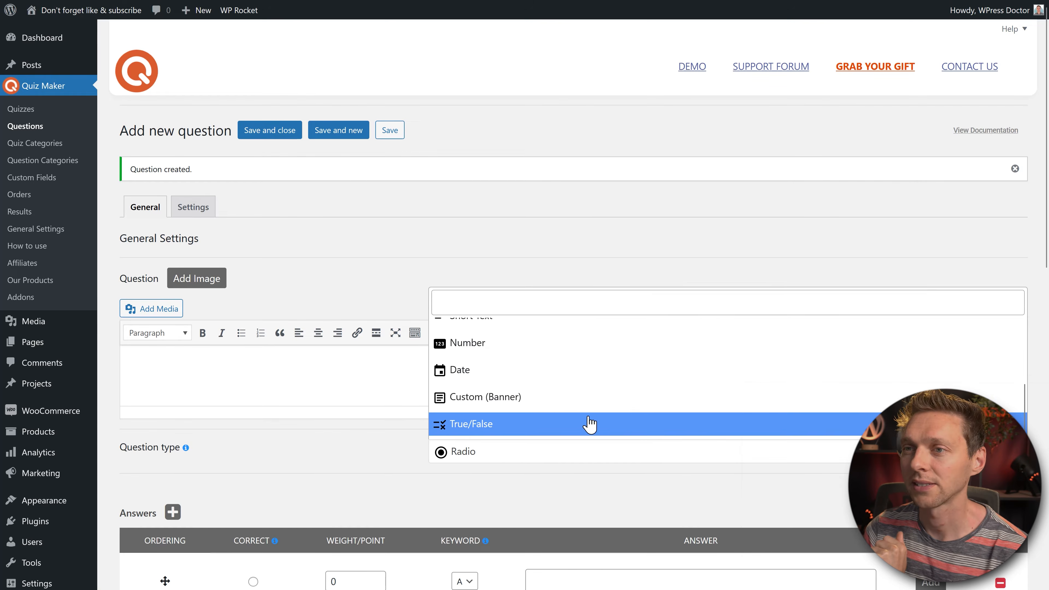
click(499, 424)
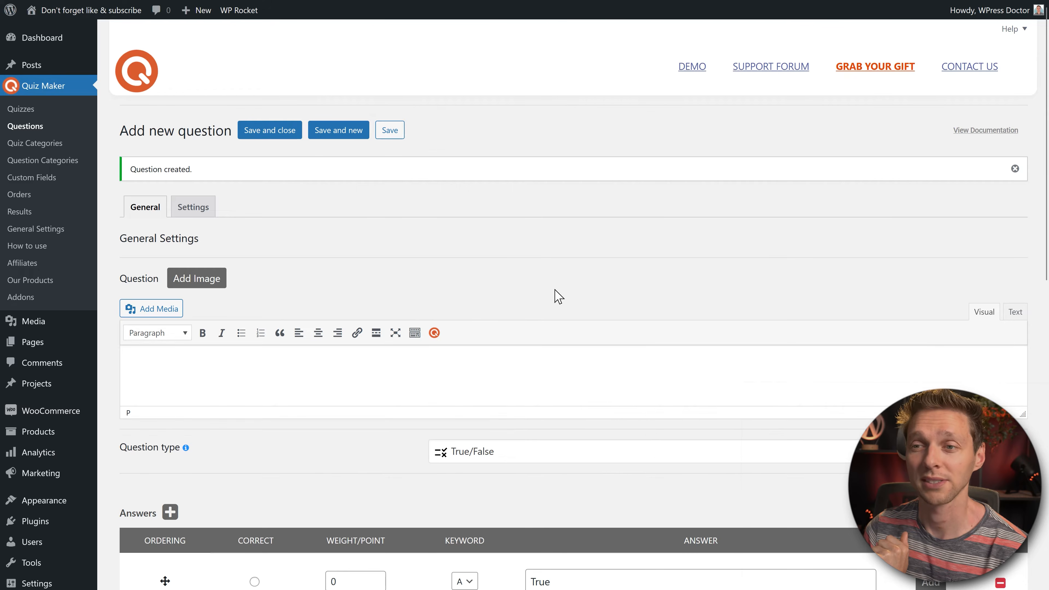
scroll(555, 294, down, 5)
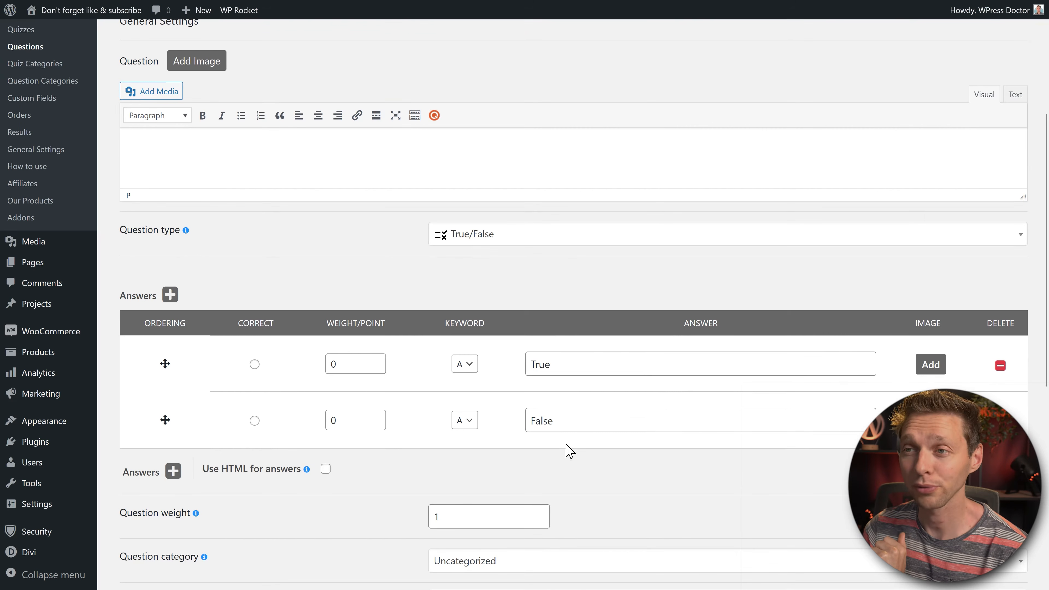
middle_click(555, 340)
scroll(565, 302, up, 5)
click(438, 390)
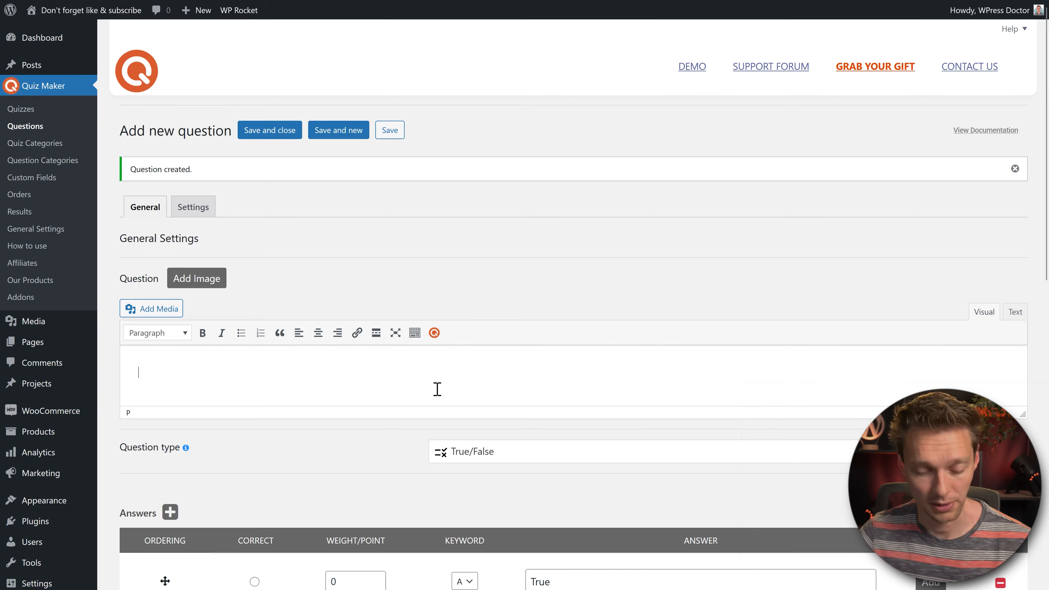
text(There is no need for linkbuilding these days.)
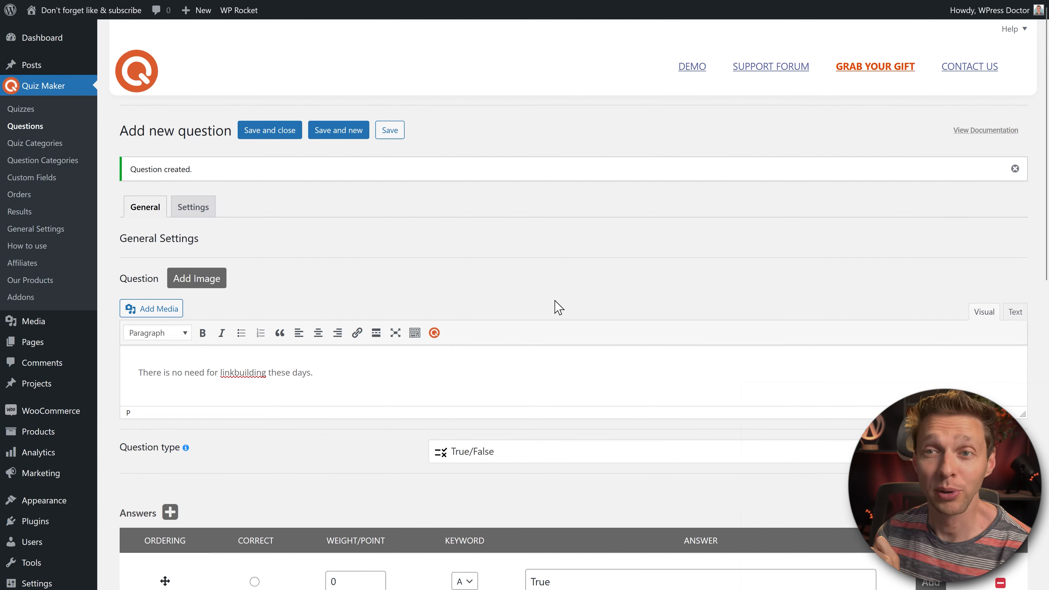
Step: Mark False correct worth 10 points, file it under SEO, and save the question
middle_click(628, 287)
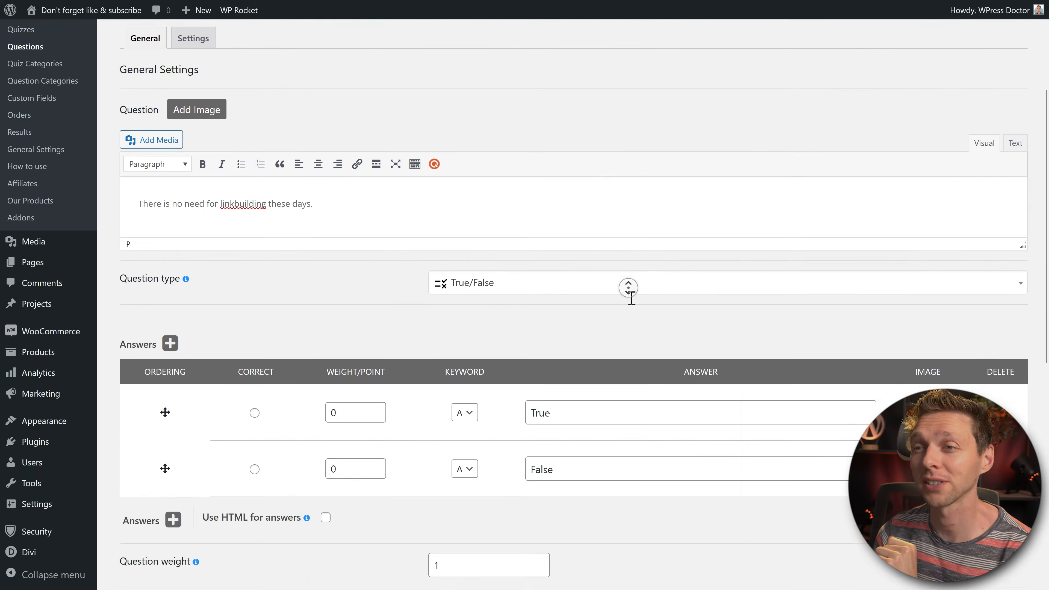
middle_click(635, 304)
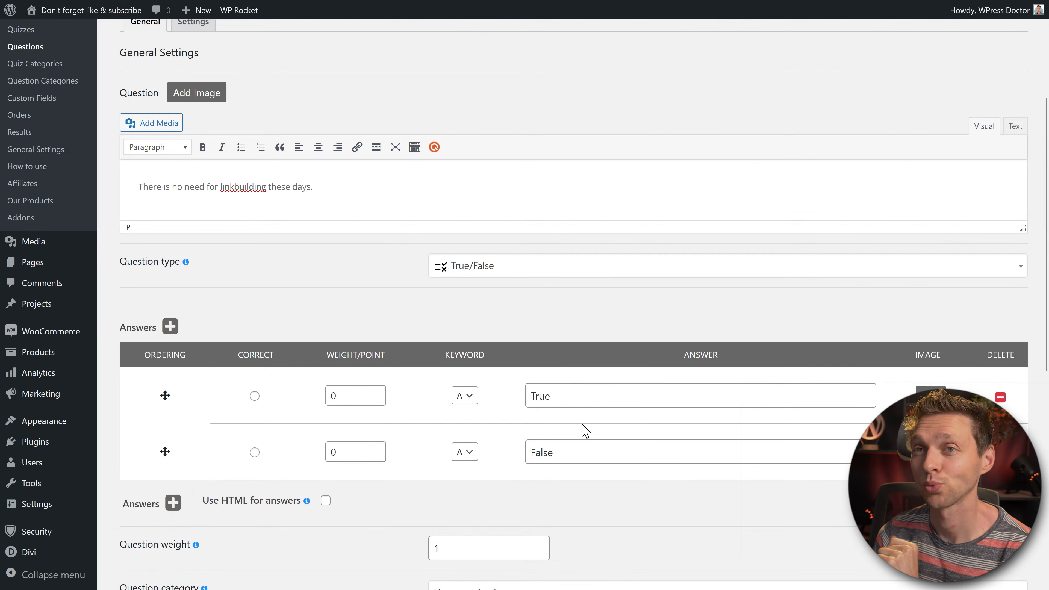
click(255, 453)
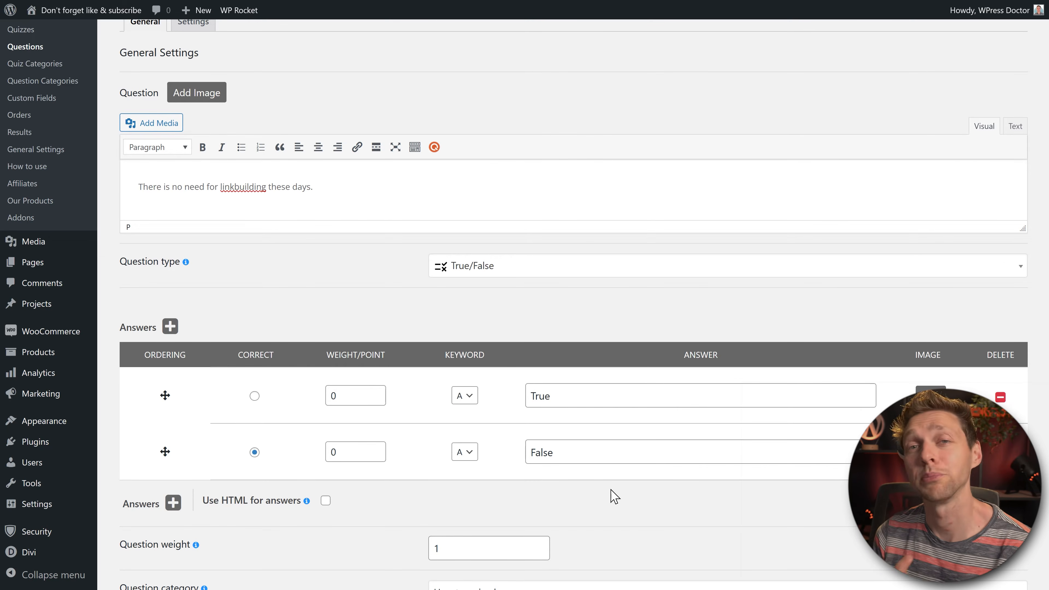
scroll(615, 496, down, 5)
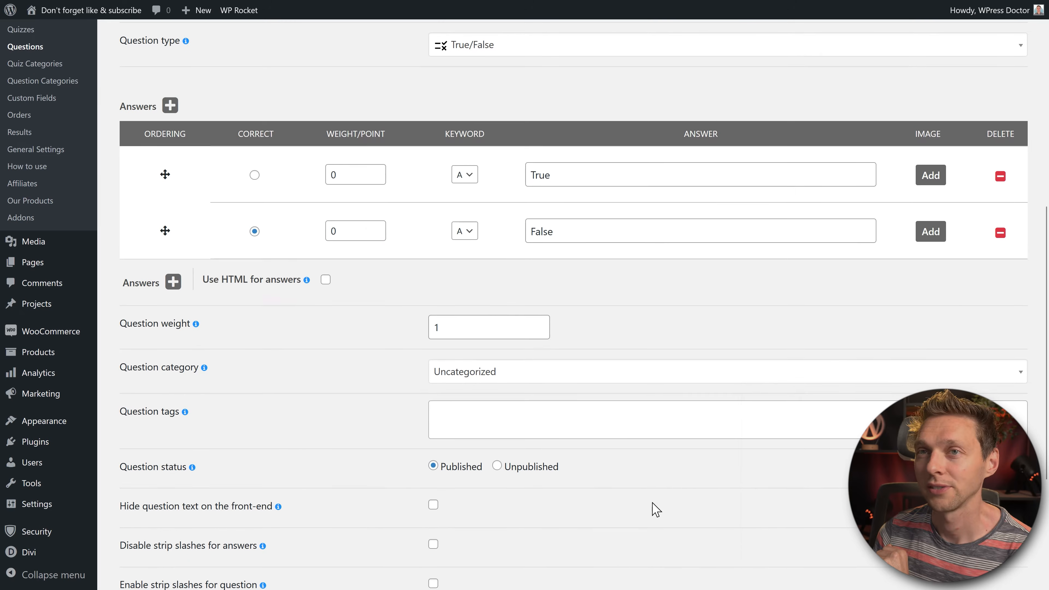
double_click(343, 231)
text(10)
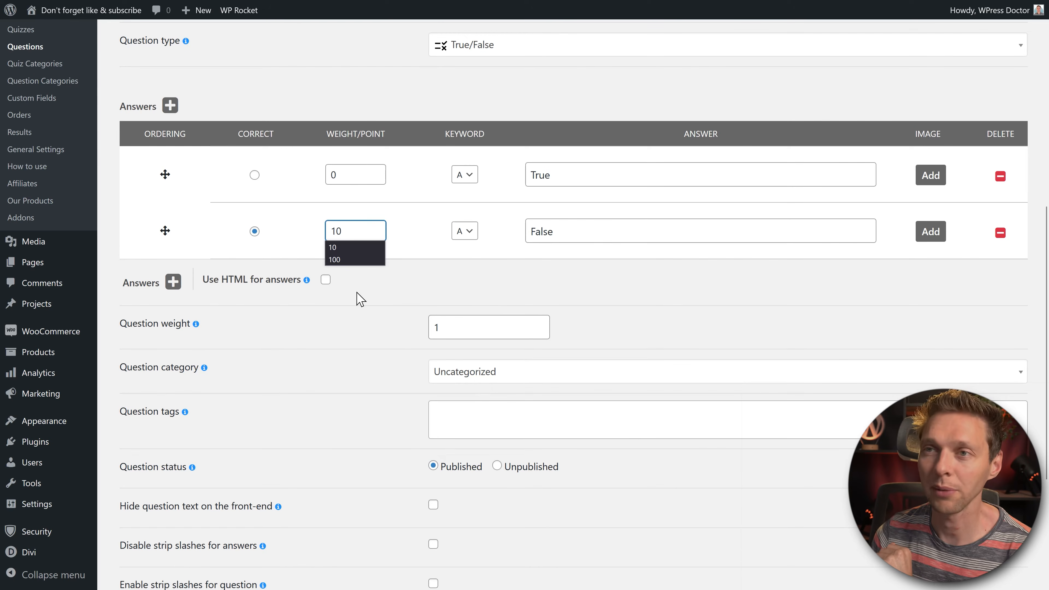
click(636, 310)
middle_click(663, 323)
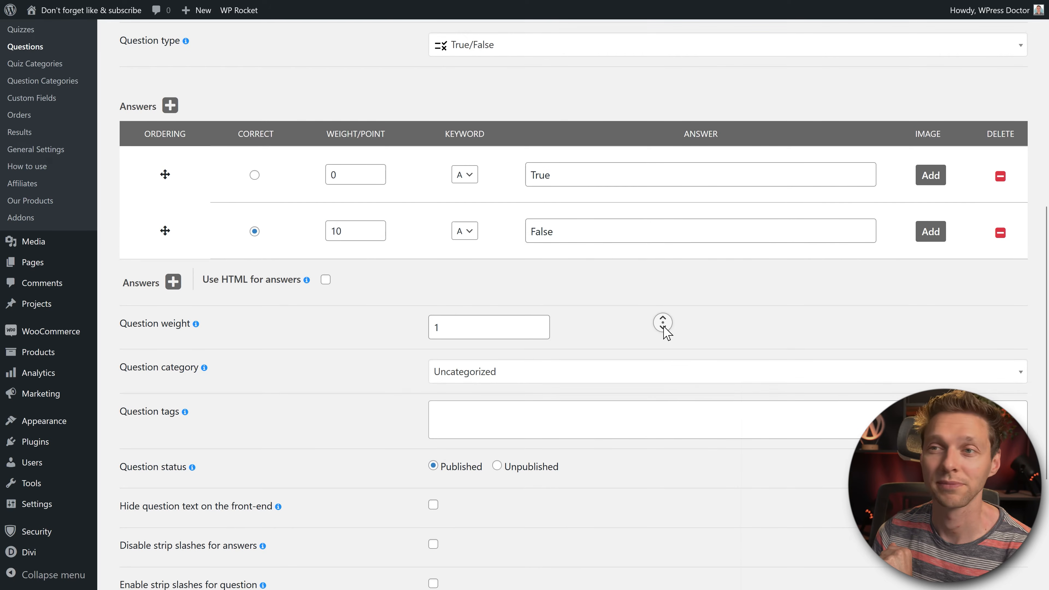
click(477, 168)
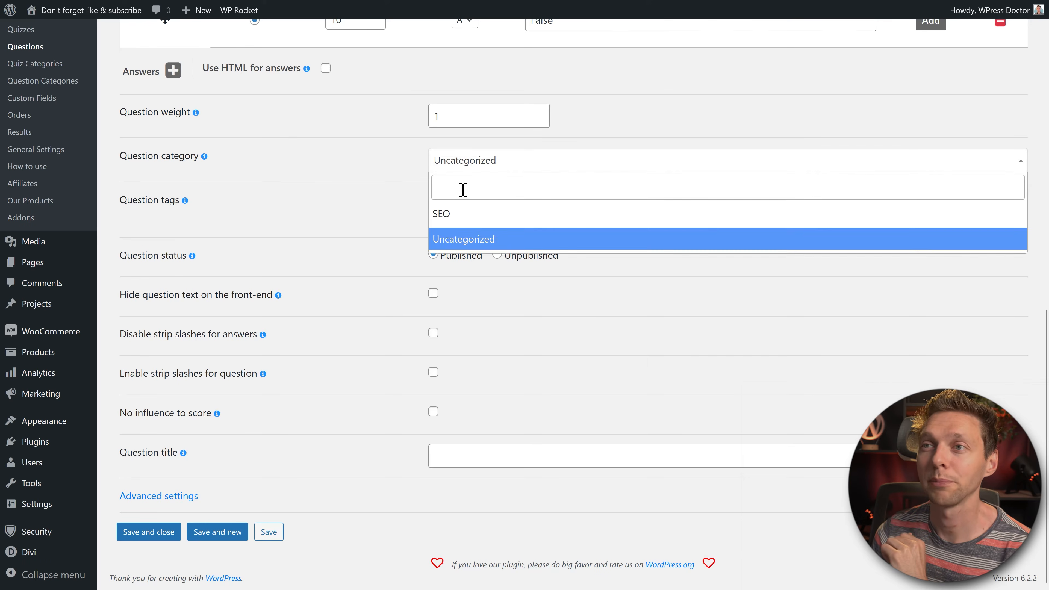
click(461, 213)
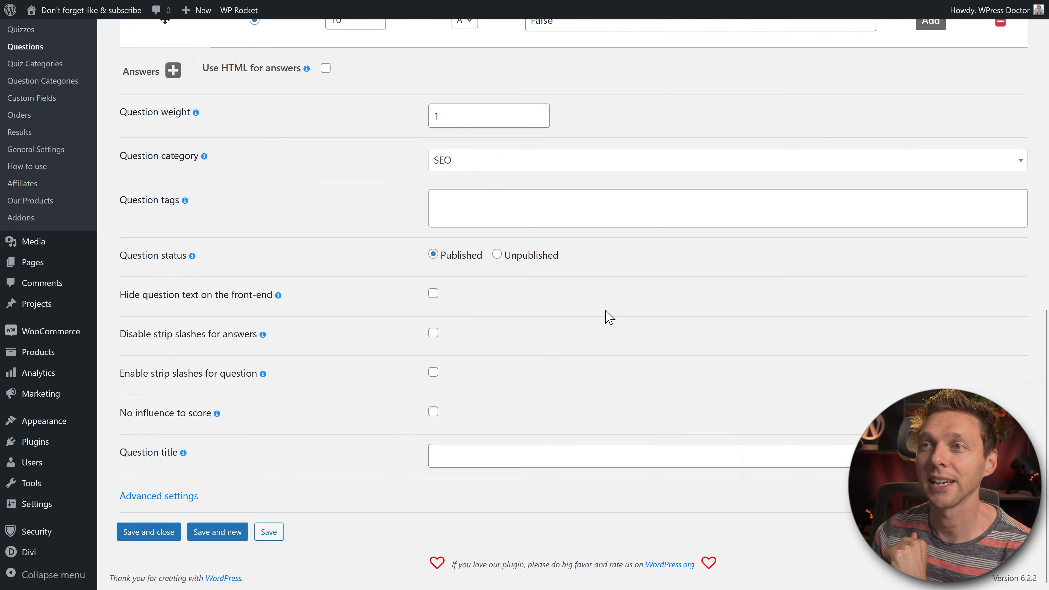
click(154, 534)
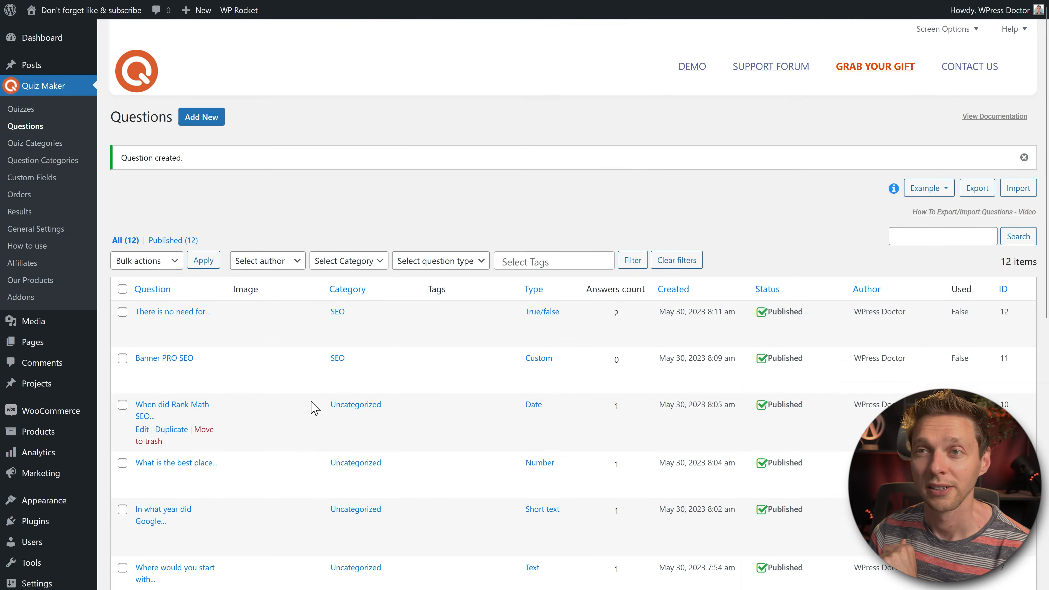
Step: Reopen the Rank Math date question for editing from the Questions list
middle_click(596, 162)
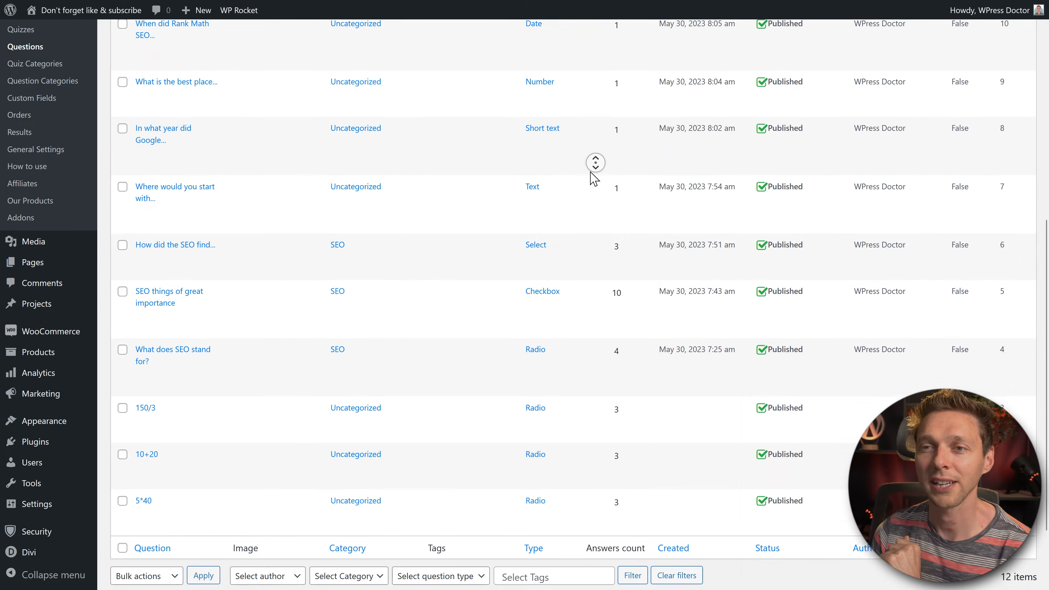
middle_click(591, 155)
scroll(591, 153, up, 3)
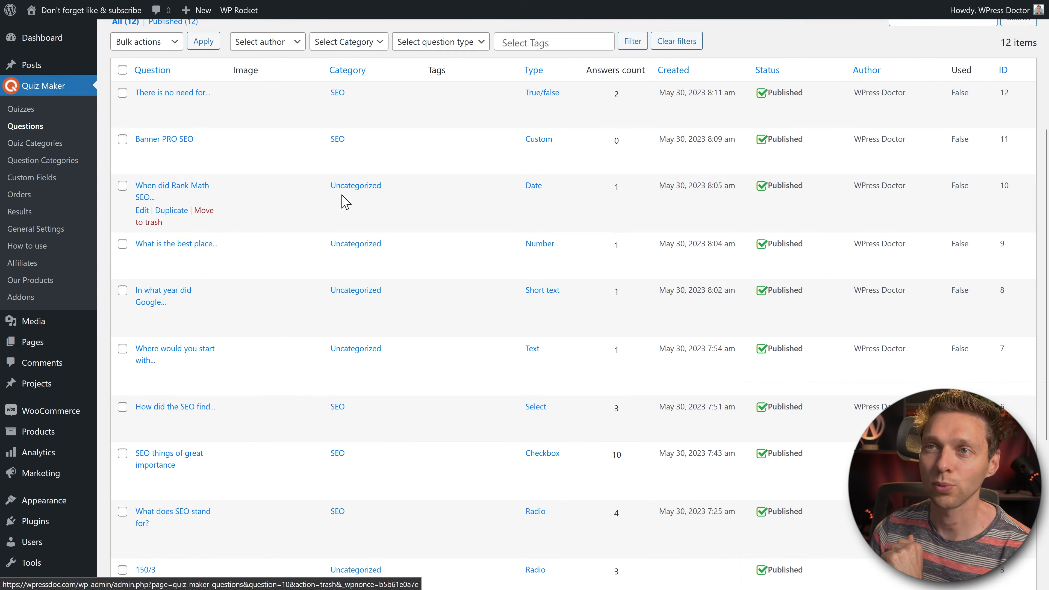
click(143, 211)
middle_click(499, 214)
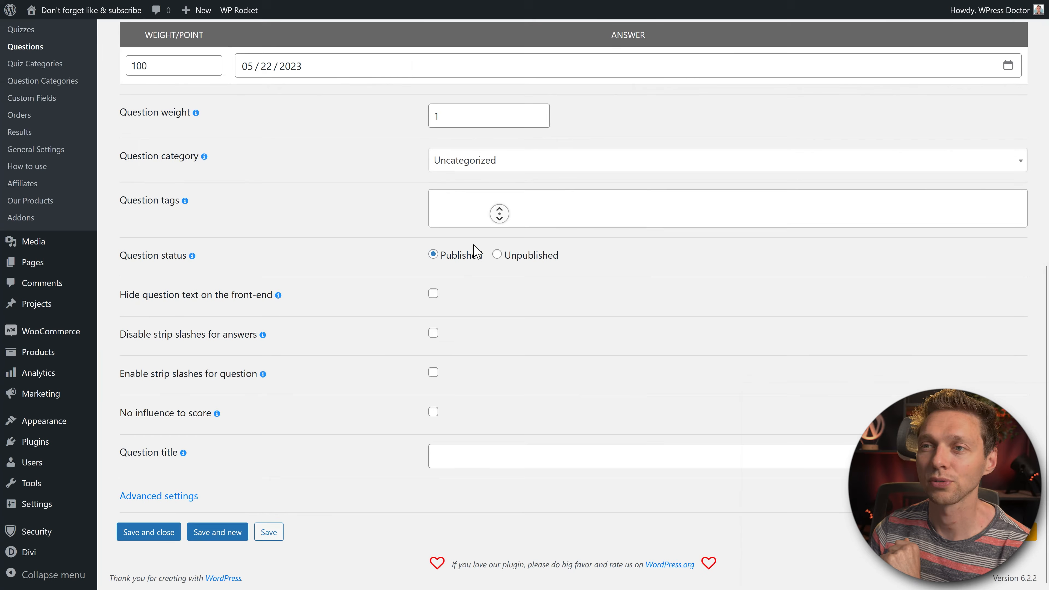
Step: Set the Rank Math date question's category to SEO, save it, and review the list's categories
click(490, 162)
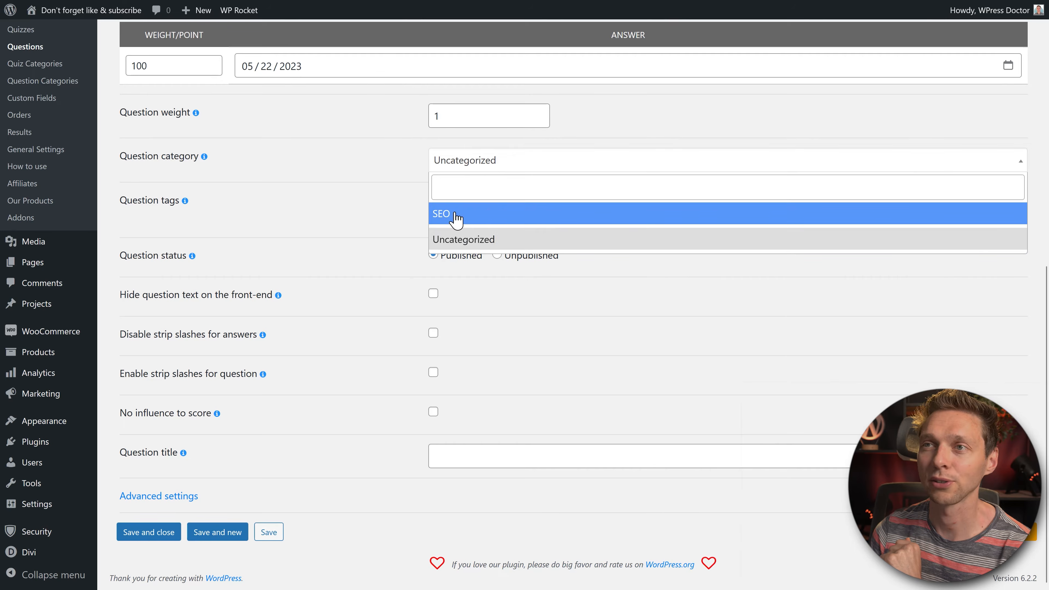
click(457, 214)
click(156, 533)
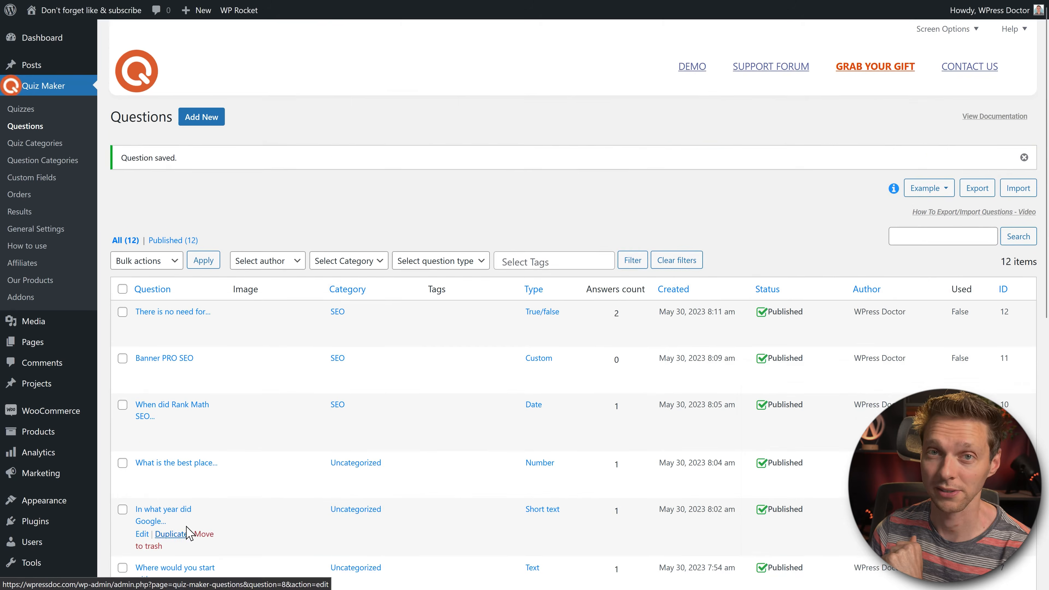
middle_click(555, 206)
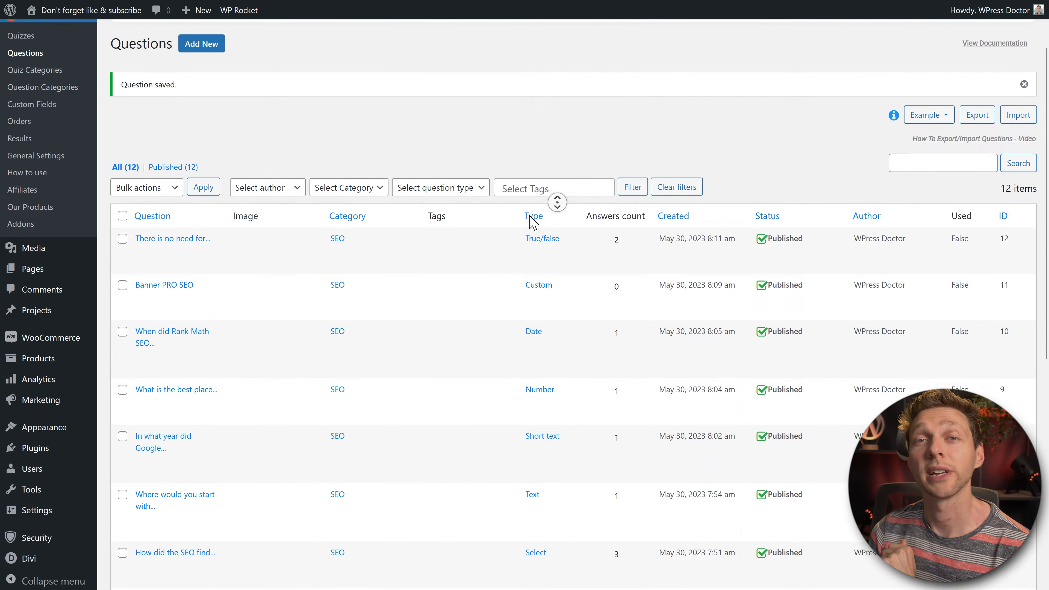
middle_click(398, 170)
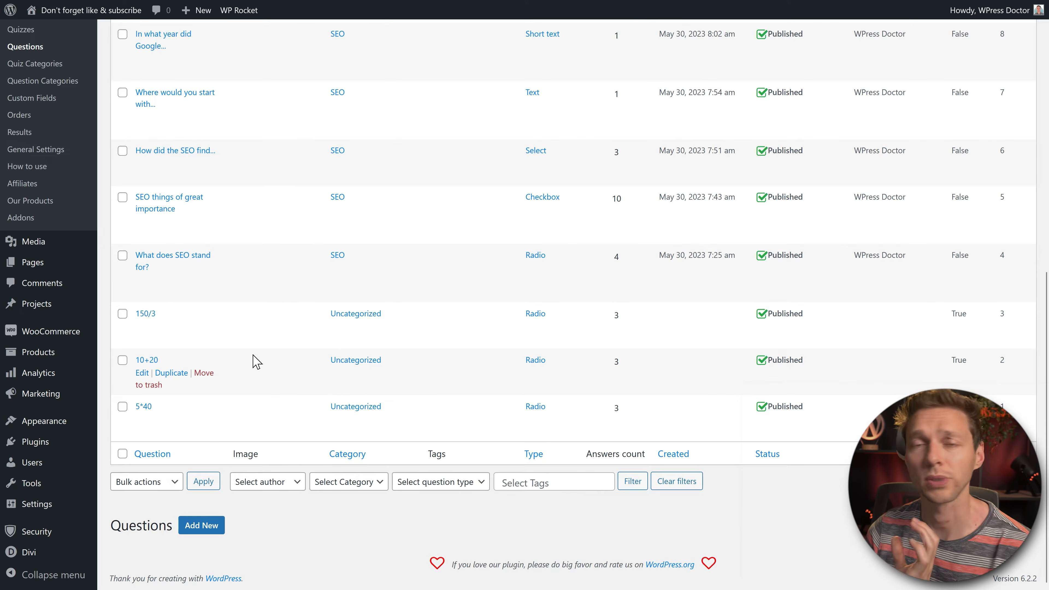
scroll(281, 380, up, 5)
scroll(78, 159, down, 1)
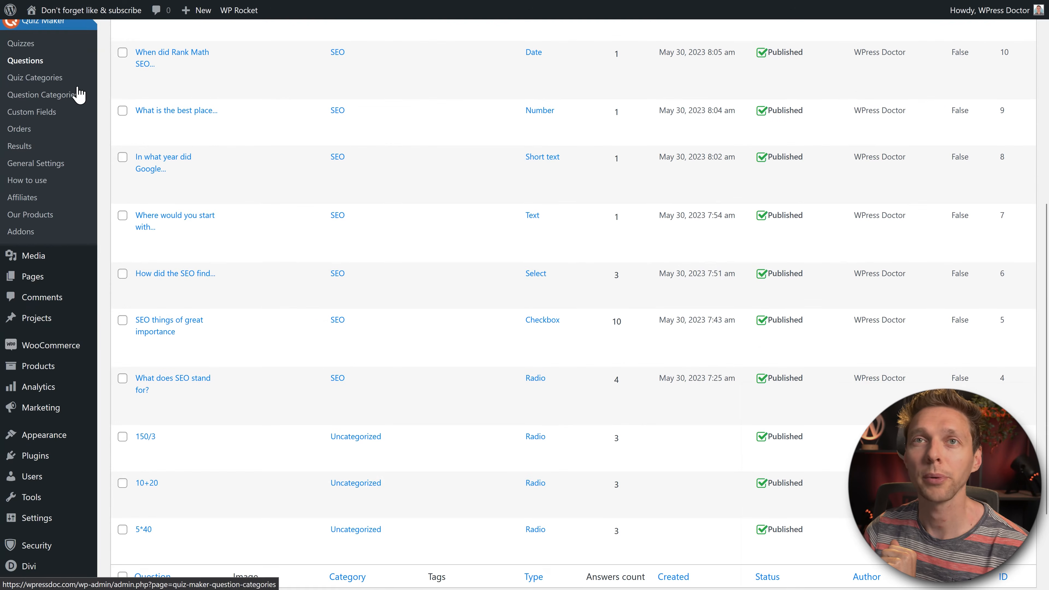
Step: Open the 'Test your SEO Knowledge!' quiz for editing and choose SEO as its category
click(22, 47)
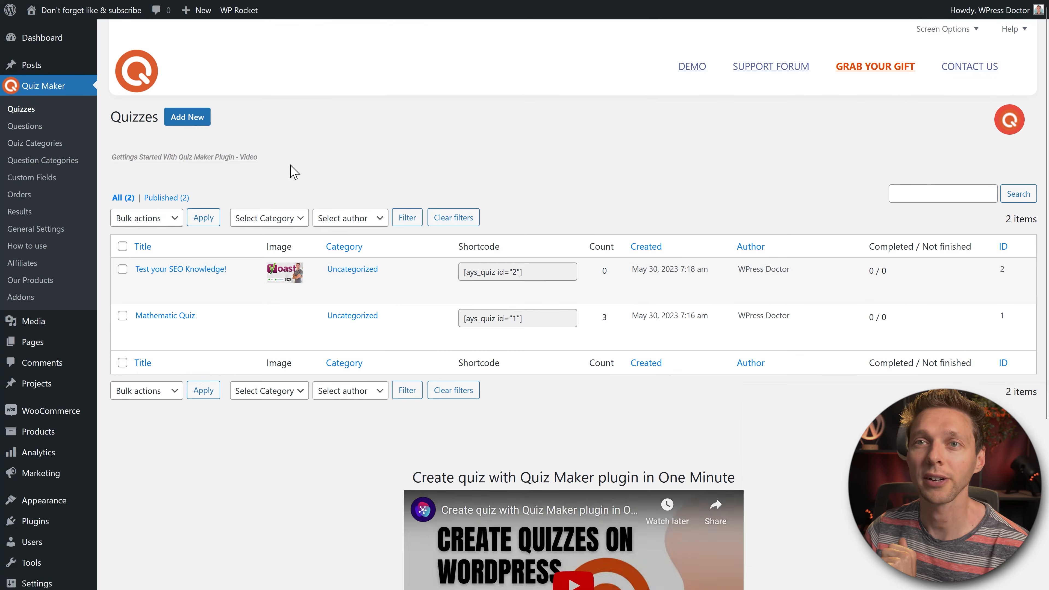
click(142, 283)
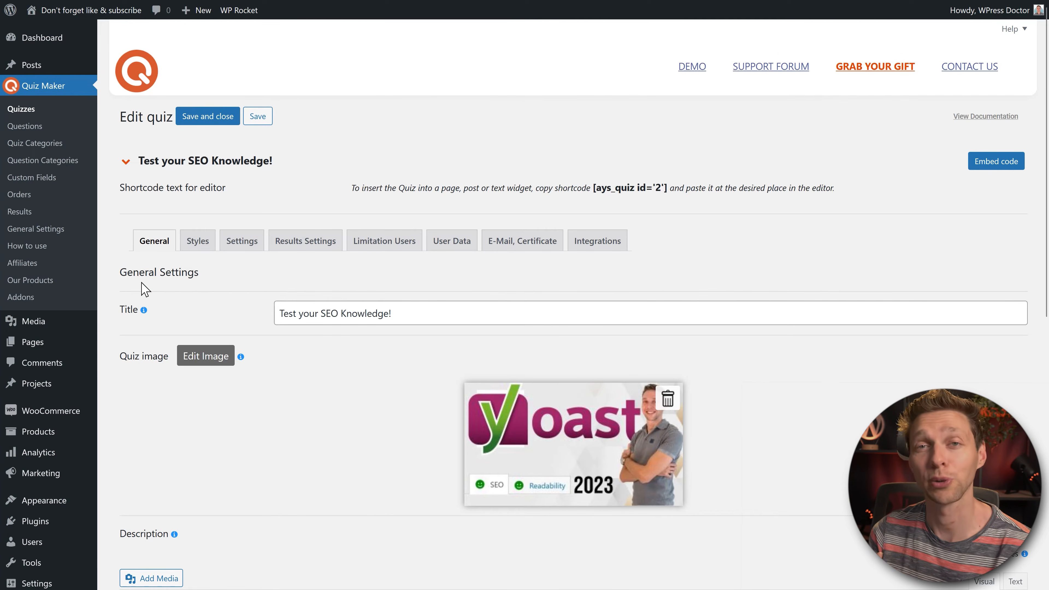
middle_click(489, 281)
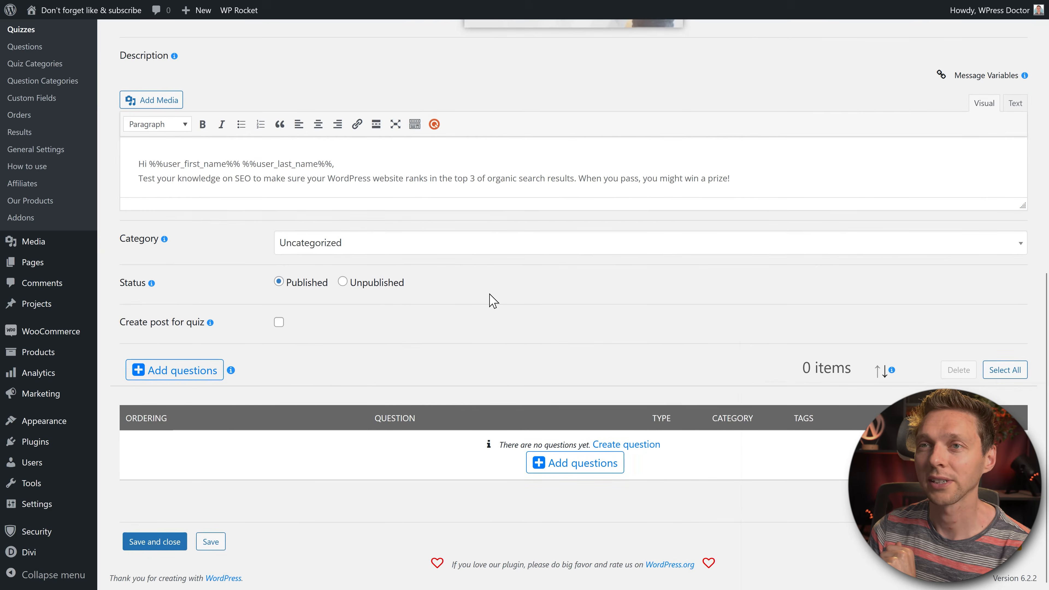
click(347, 248)
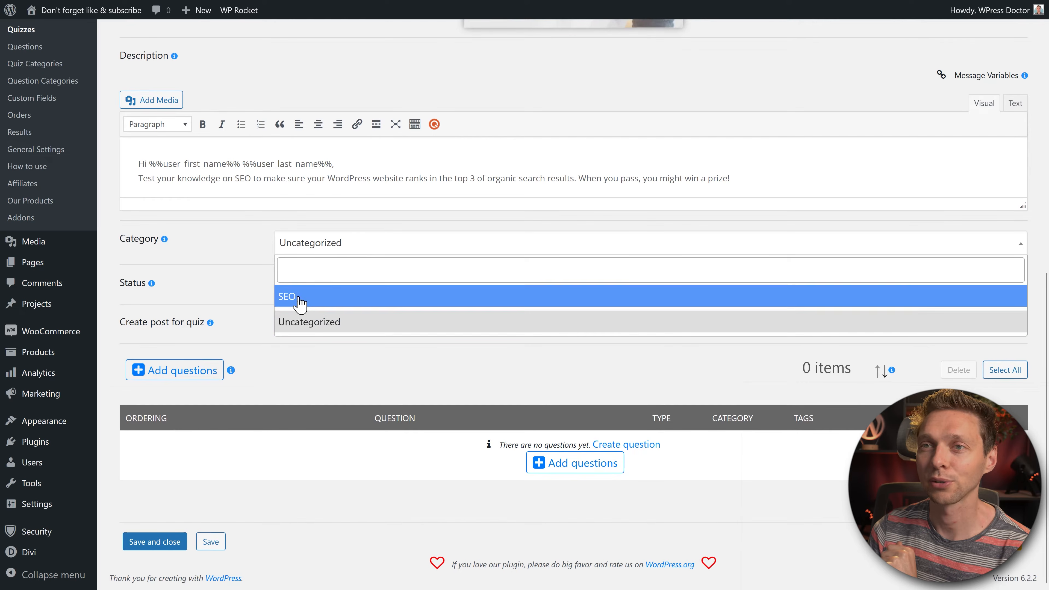
click(289, 304)
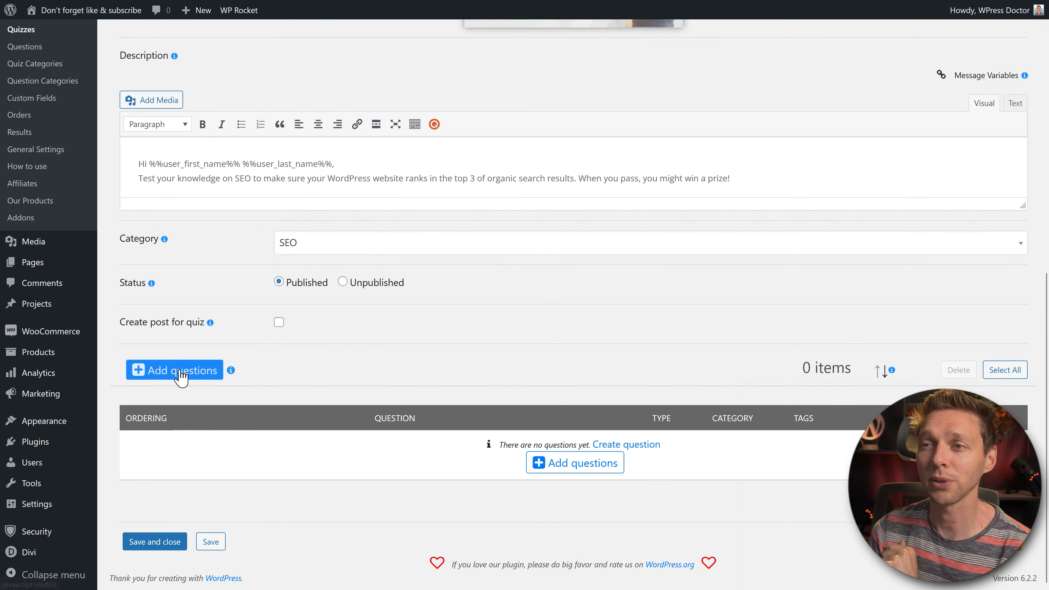
Step: Filter questions by SEO, show all entries, select all nine, and add them to the quiz
click(169, 374)
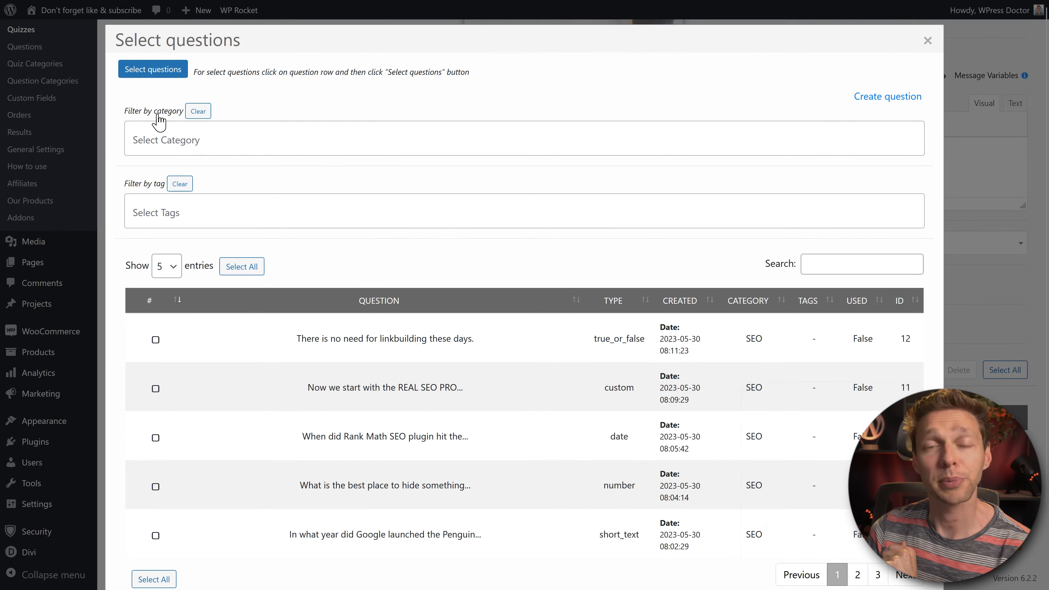
click(204, 136)
click(182, 169)
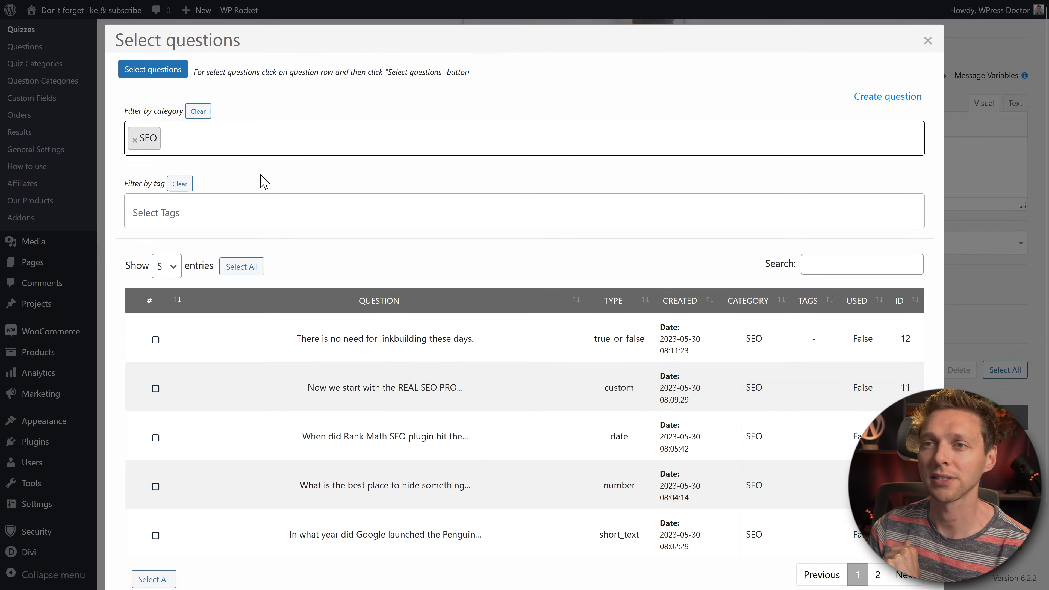
scroll(384, 359, down, 1)
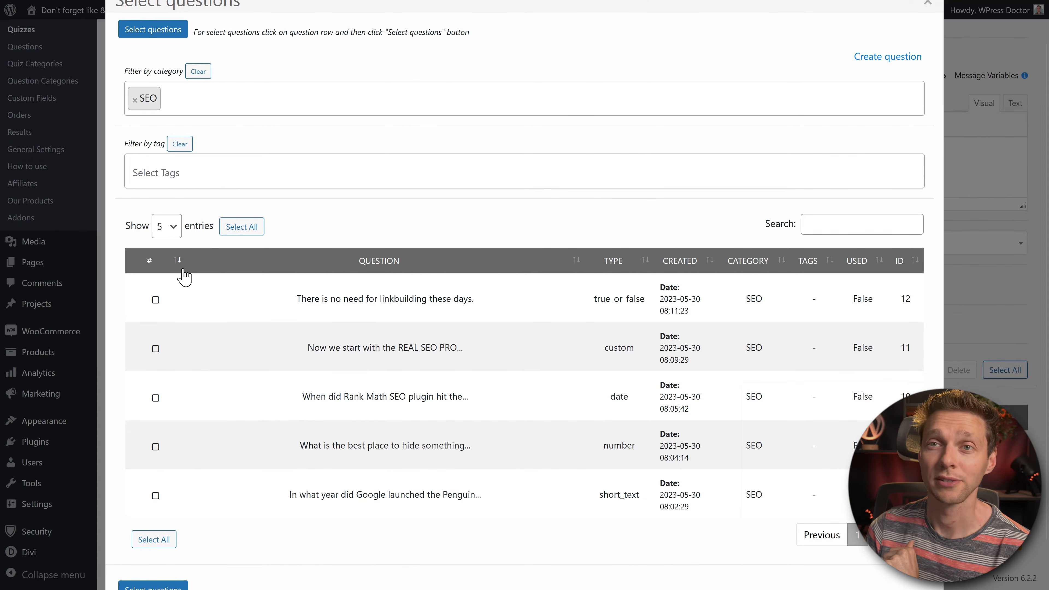
click(173, 229)
click(162, 347)
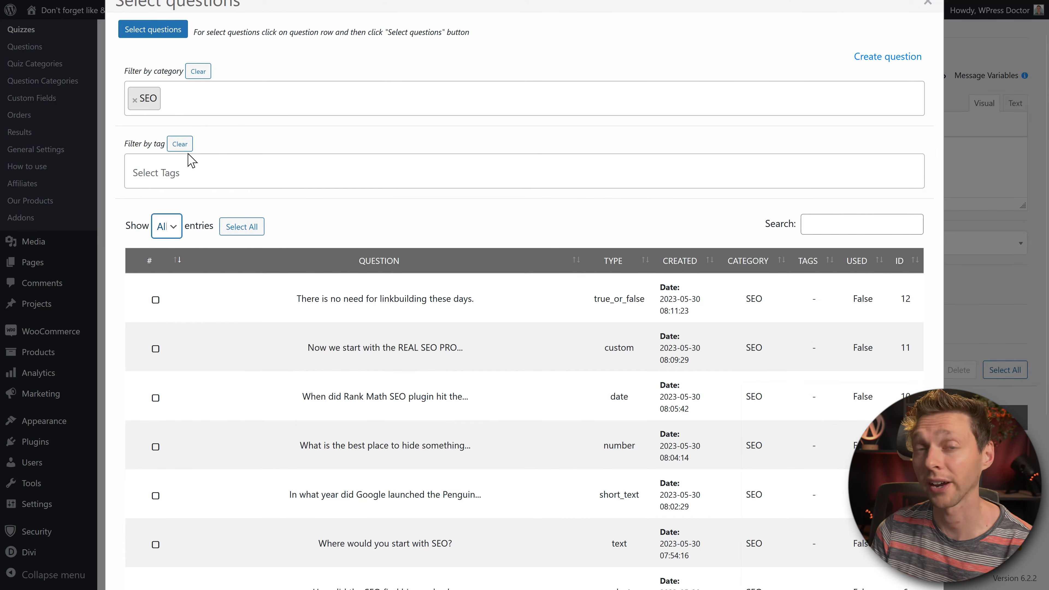
middle_click(541, 201)
click(539, 206)
click(159, 491)
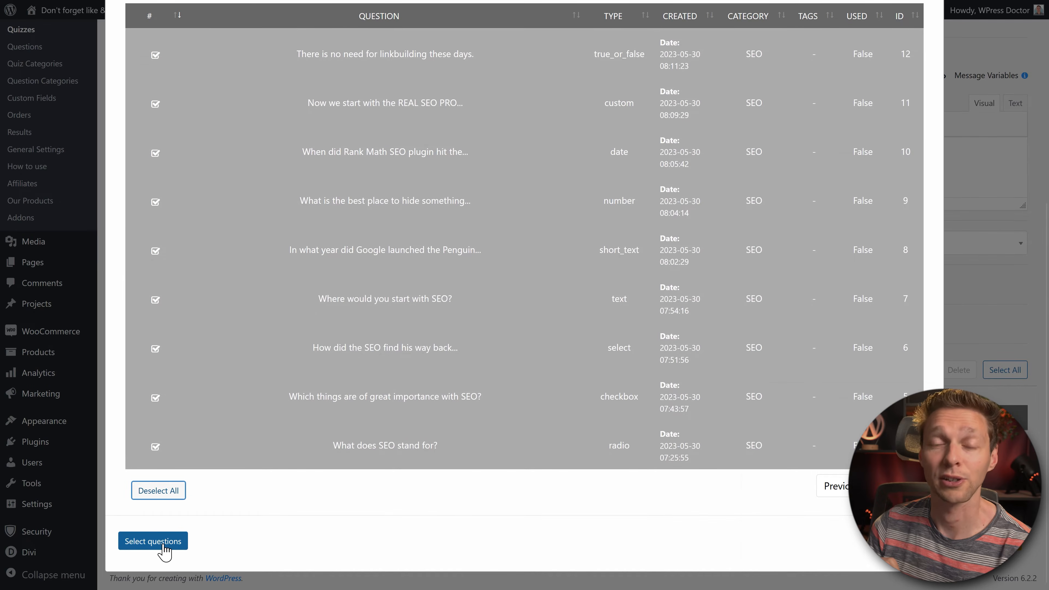
click(153, 541)
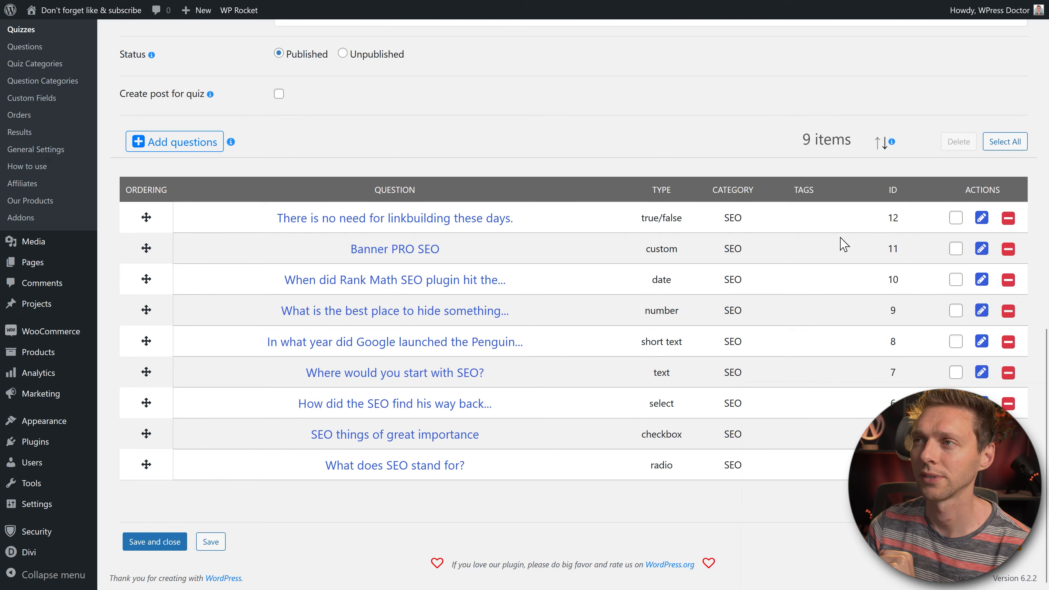
Step: Reverse the question order, move Banner PRO SEO below 'Where would you start with SEO?', and save
drag(147, 218, 227, 227)
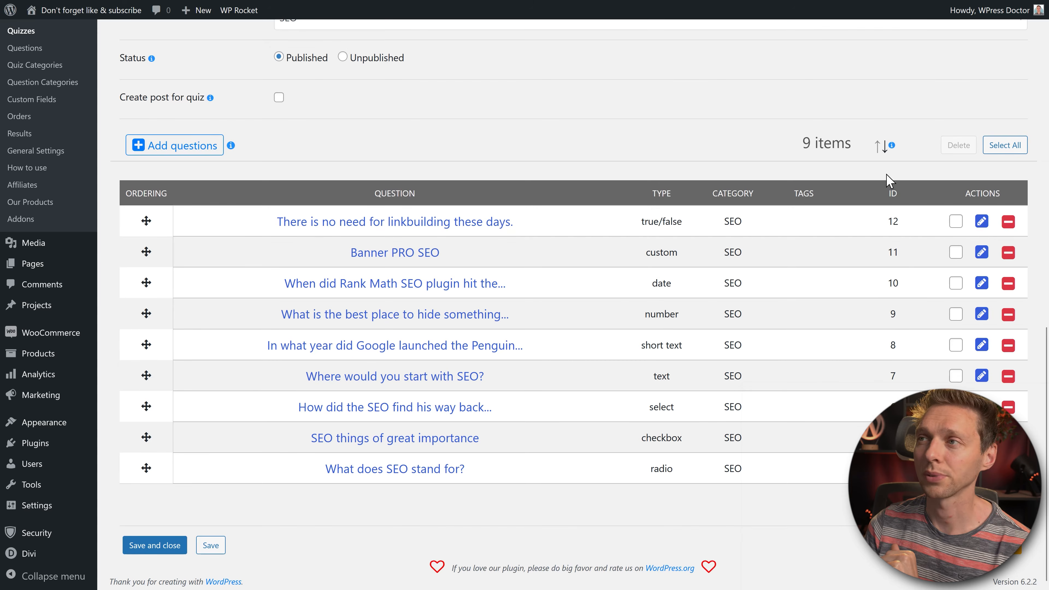
click(884, 152)
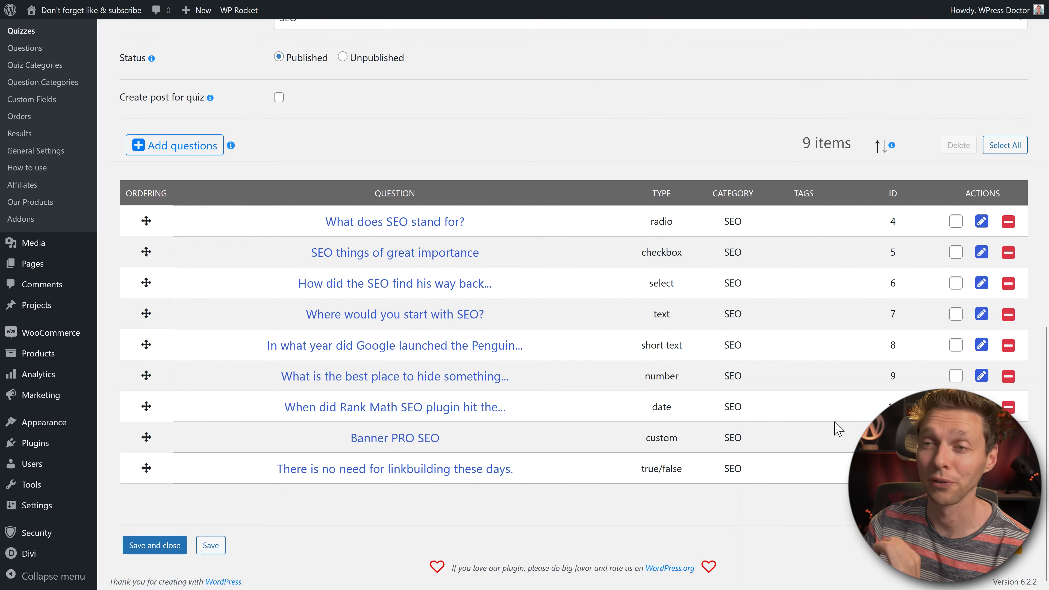
drag(146, 437, 135, 345)
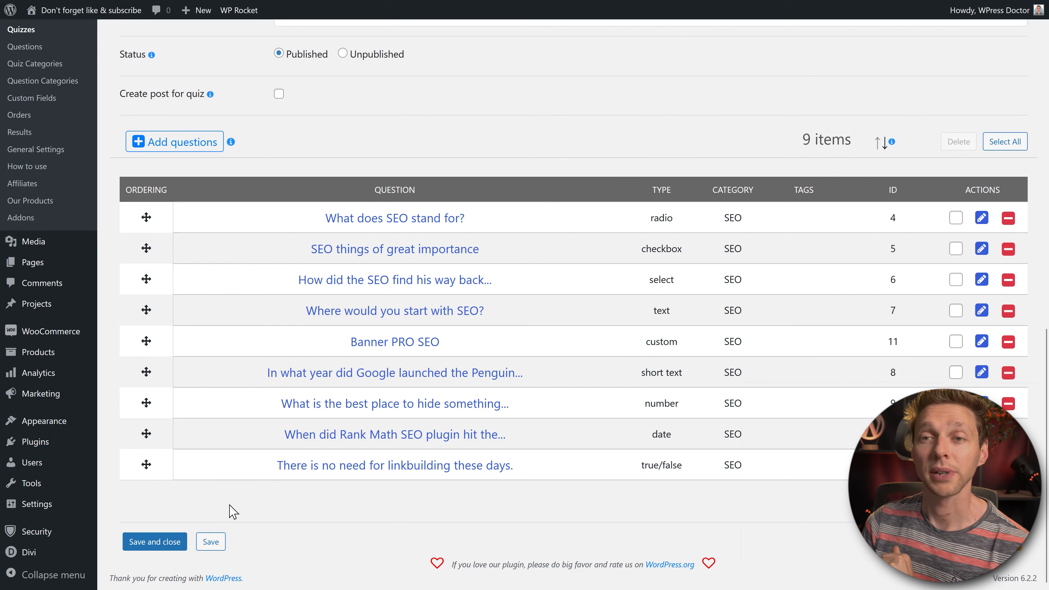
click(215, 548)
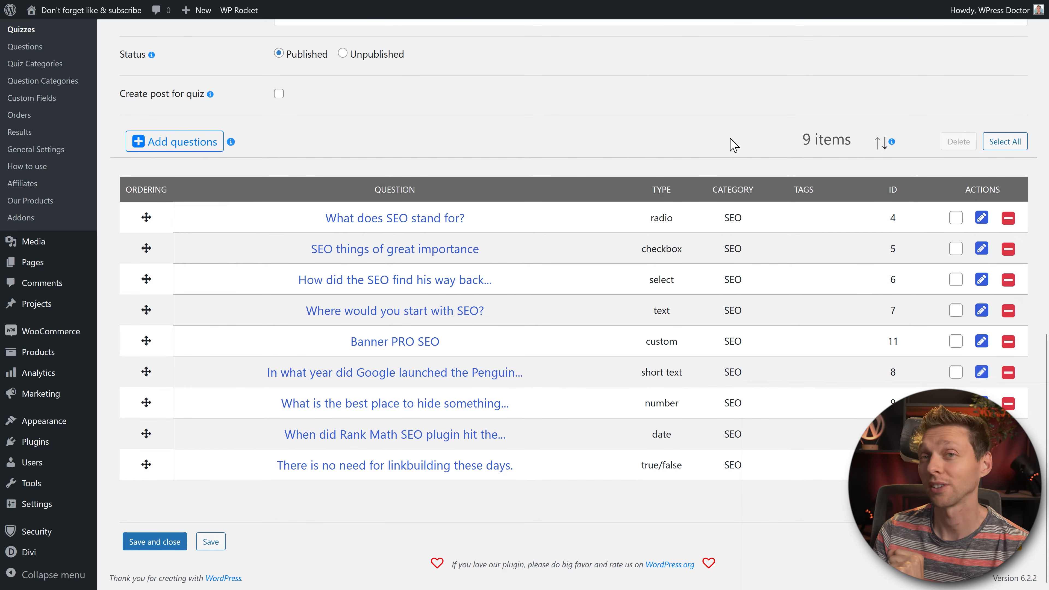
Step: Copy the quiz shortcode [ays_quiz id='2']
middle_click(767, 135)
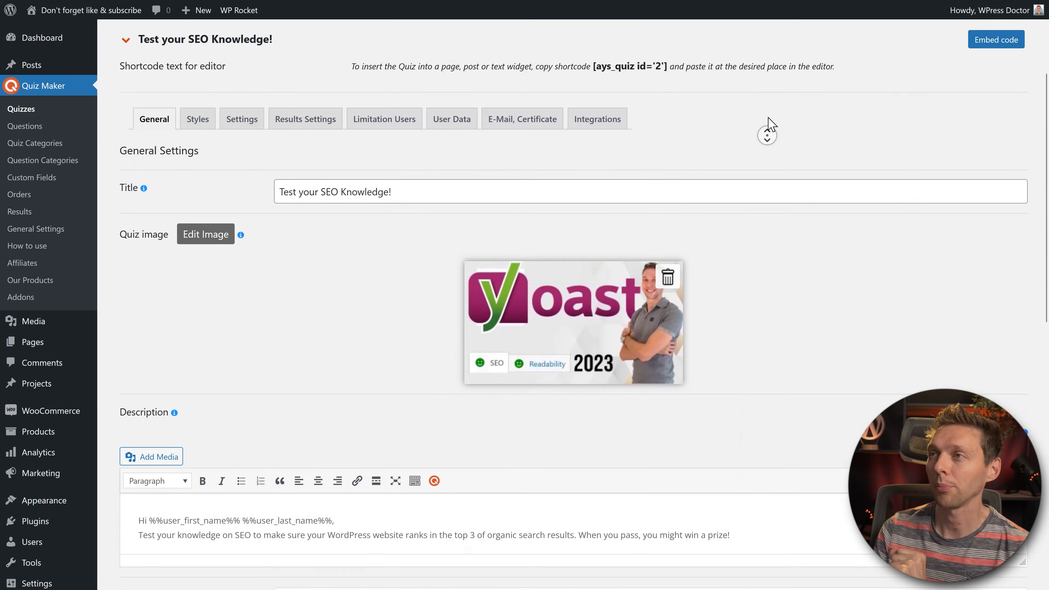
middle_click(768, 118)
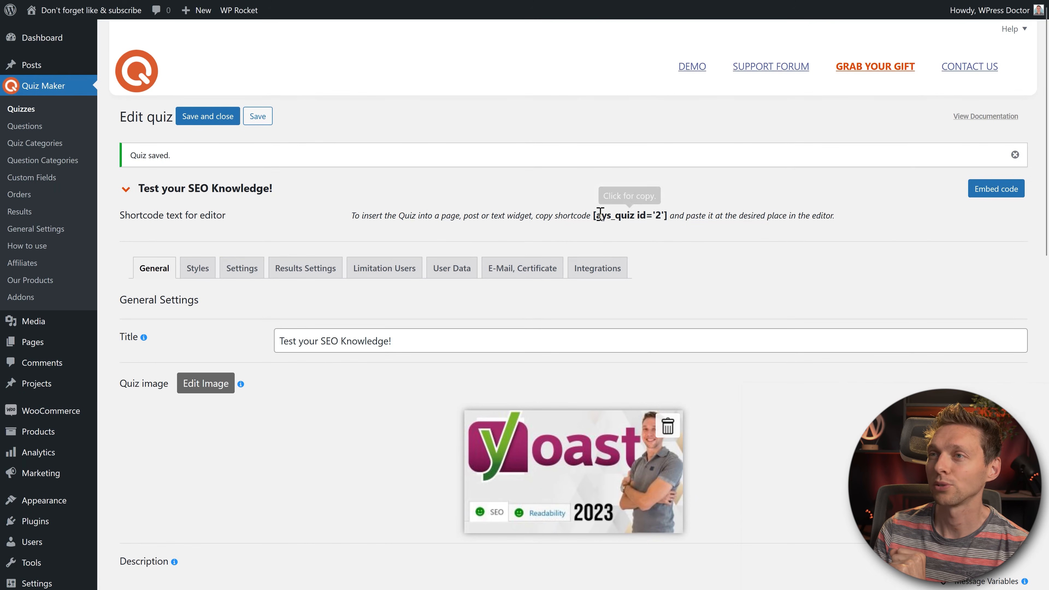
click(628, 216)
key(ctrl+c)
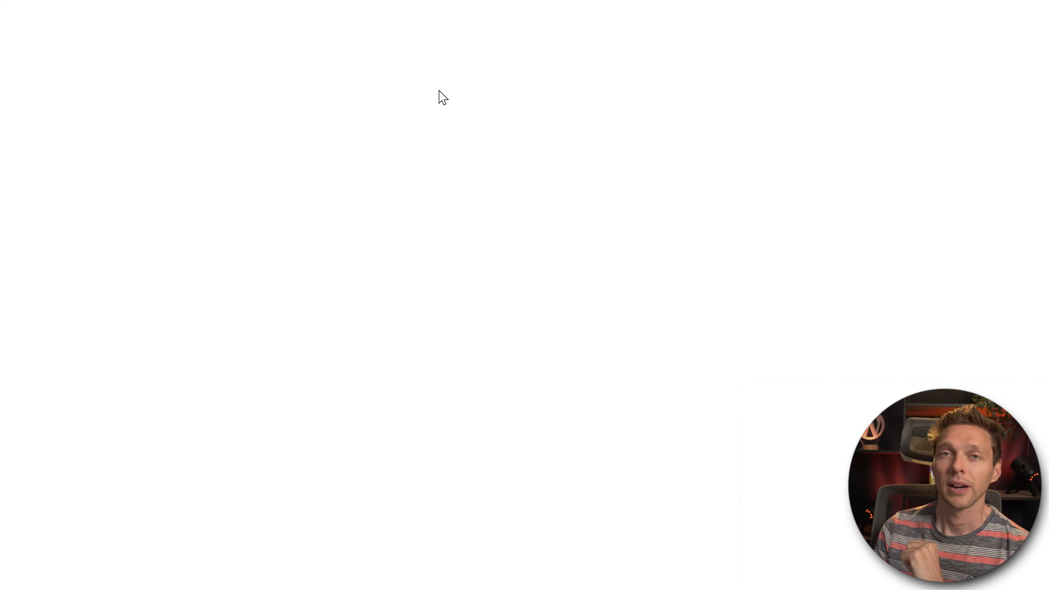
Step: Title the new page 'Quiz' and publish it
click(265, 85)
text(Quiz)
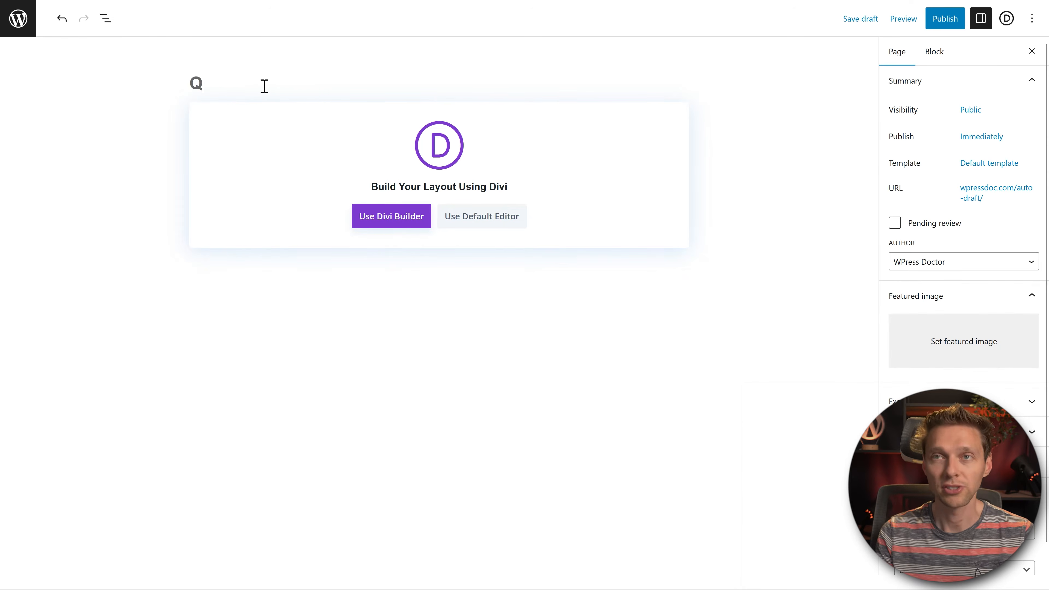
click(946, 23)
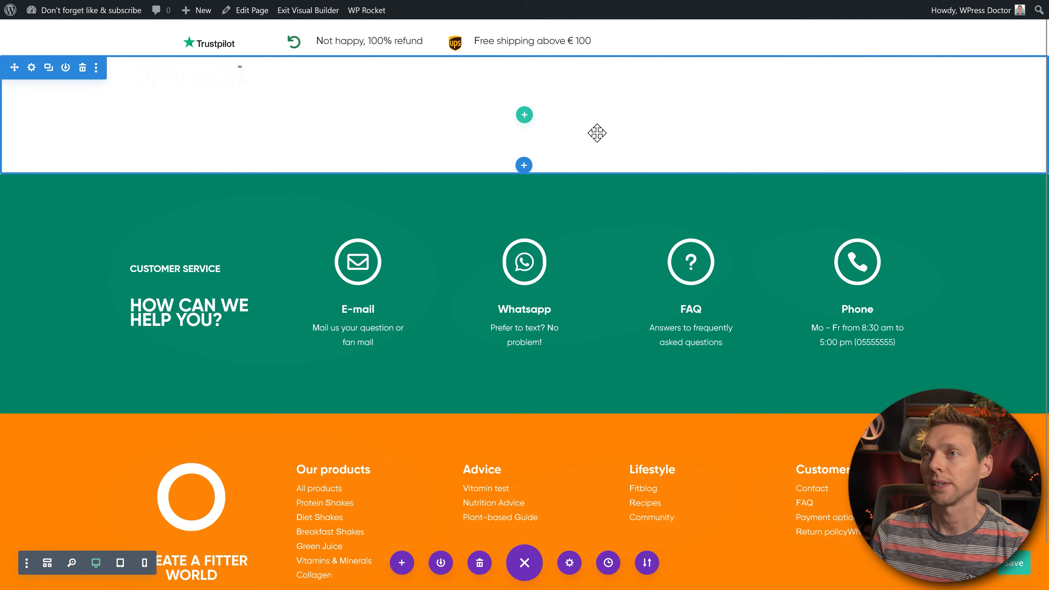
Step: Add a one-column row with a Text module whose content is replaced by the quiz shortcode
click(524, 117)
click(460, 219)
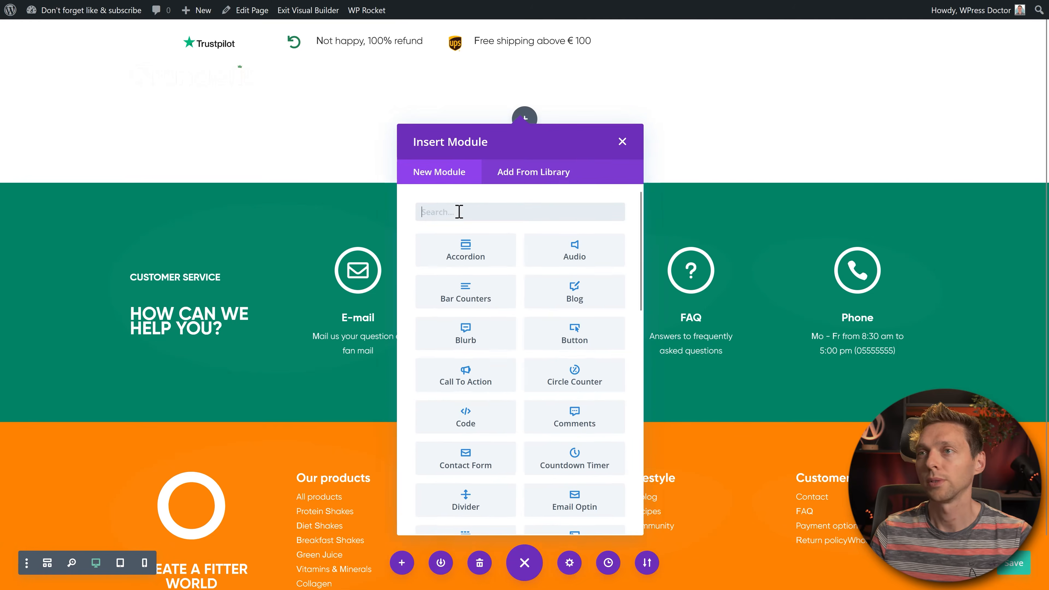
text(text)
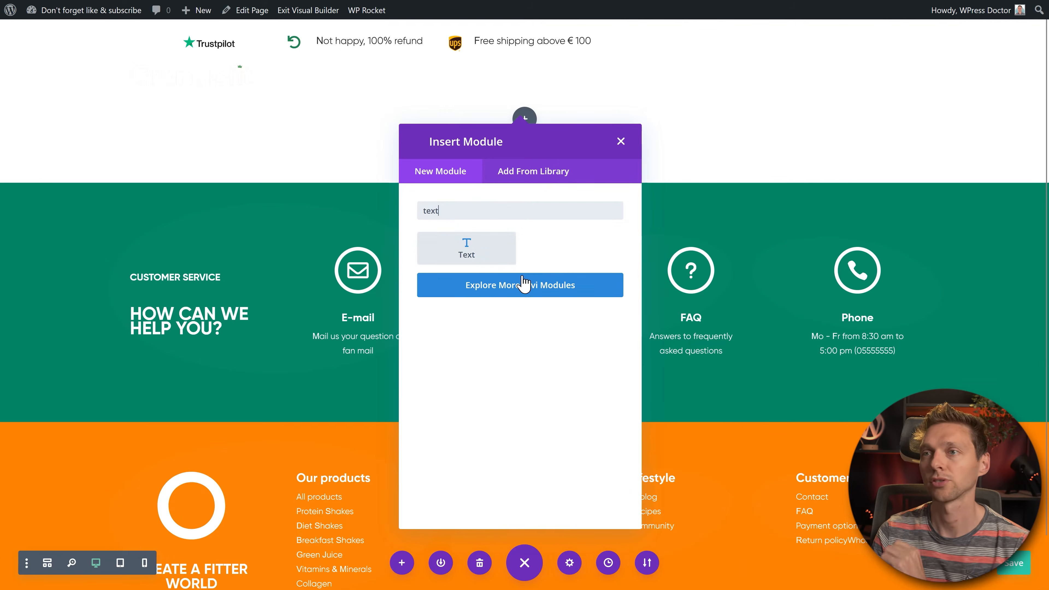
click(489, 254)
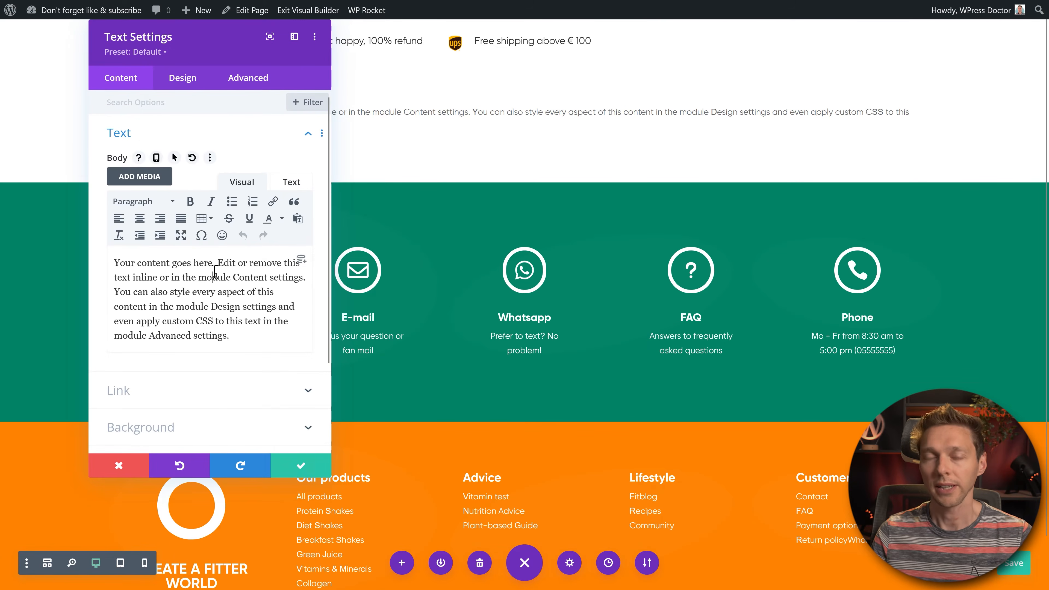
key(ctrl+a)
key(ctrl+v)
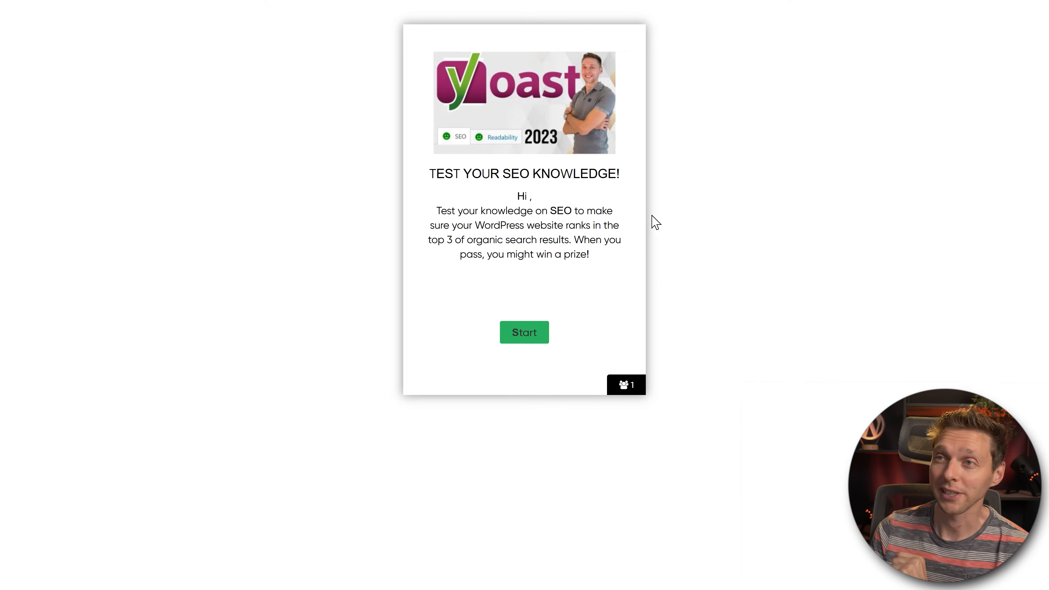
Step: Read through the quiz's personalised greeting and start the quiz
drag(518, 196, 542, 198)
click(543, 200)
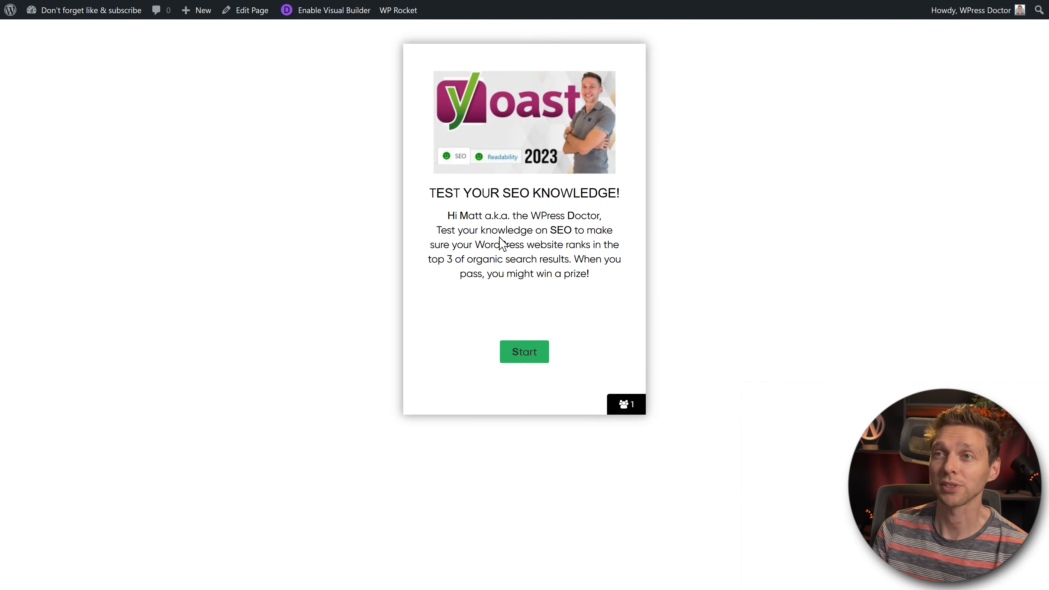
drag(449, 215, 605, 223)
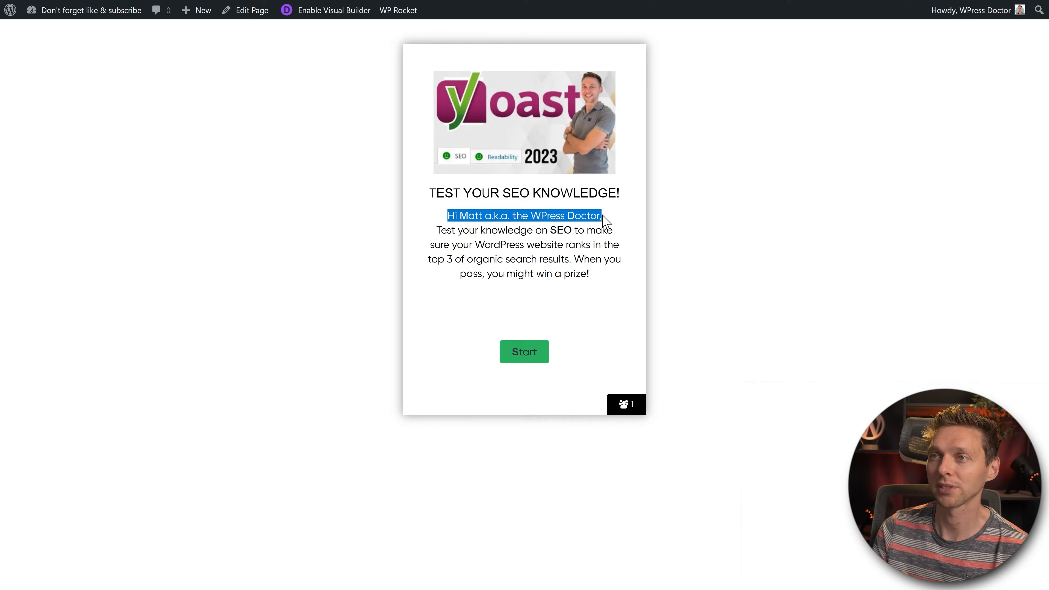
click(610, 220)
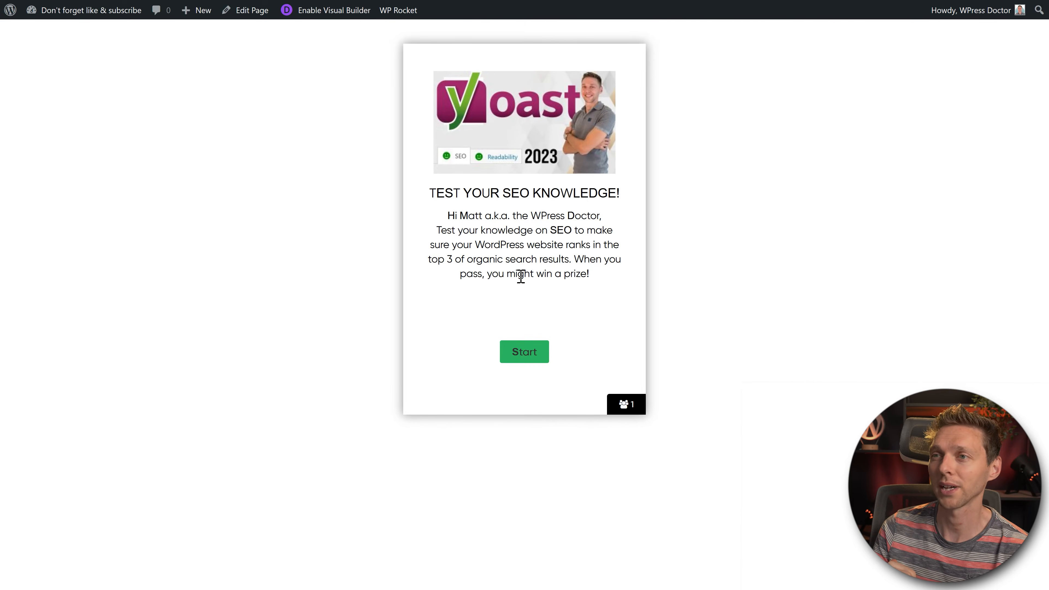
click(527, 357)
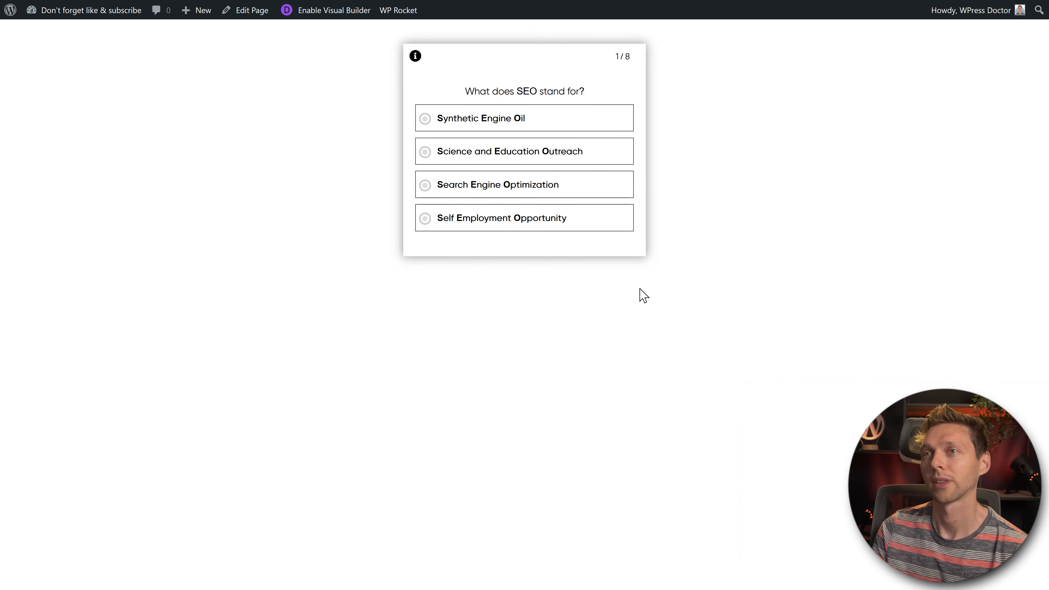
Step: Answer questions 1–4: Synthetic Engine Oil, Title and Meta description, He used breadcrumbs, a written answer
click(489, 122)
click(509, 128)
click(506, 159)
click(536, 466)
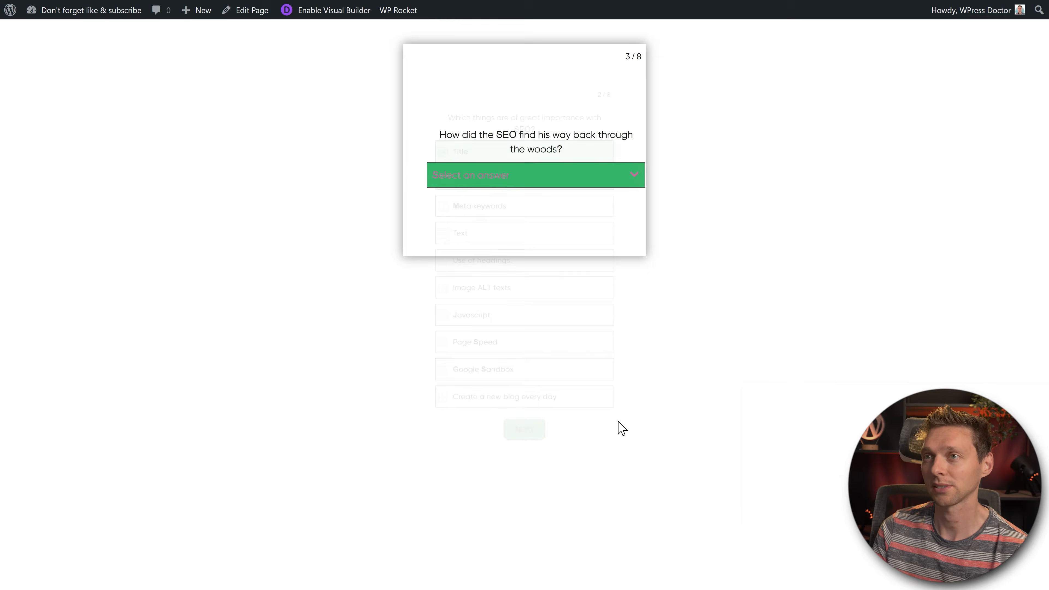
click(614, 178)
click(506, 287)
click(573, 156)
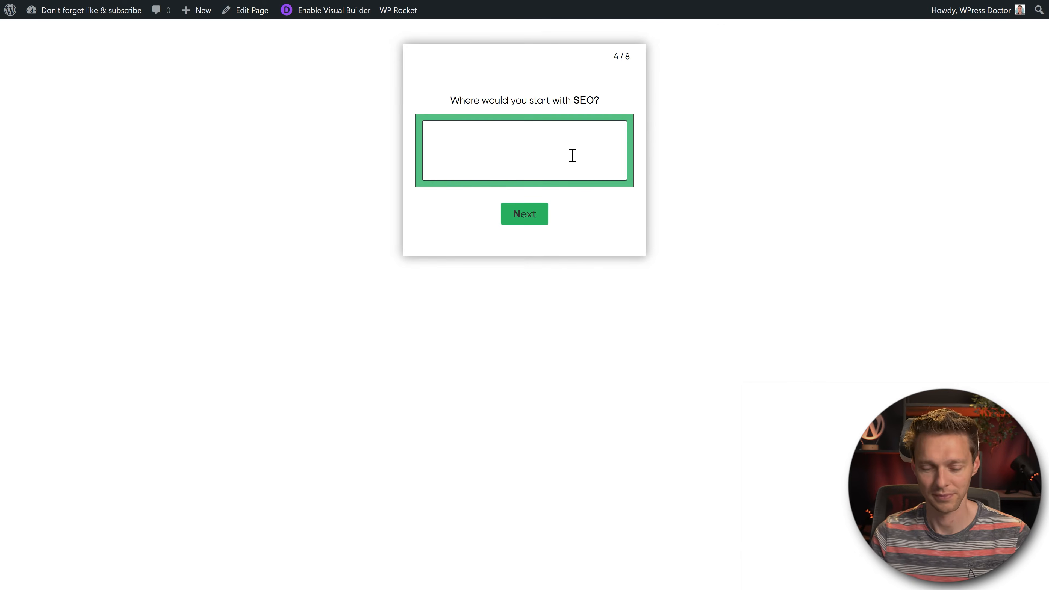
click(533, 223)
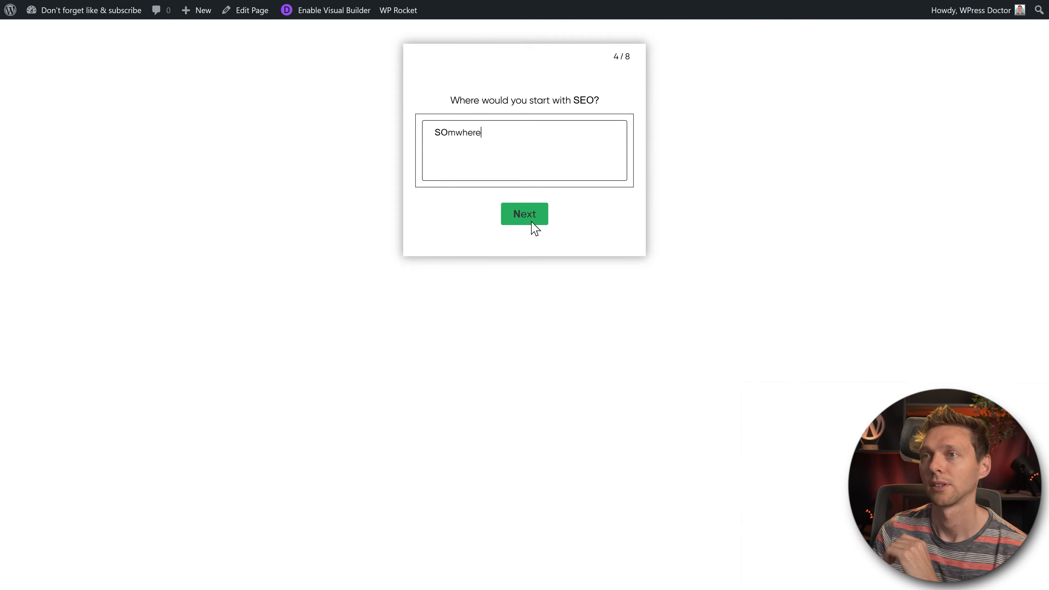
Step: Continue past the REAL SEO PRO message, answer 2012 for the Penguin update year, then answer question 6
drag(441, 133, 610, 149)
click(610, 149)
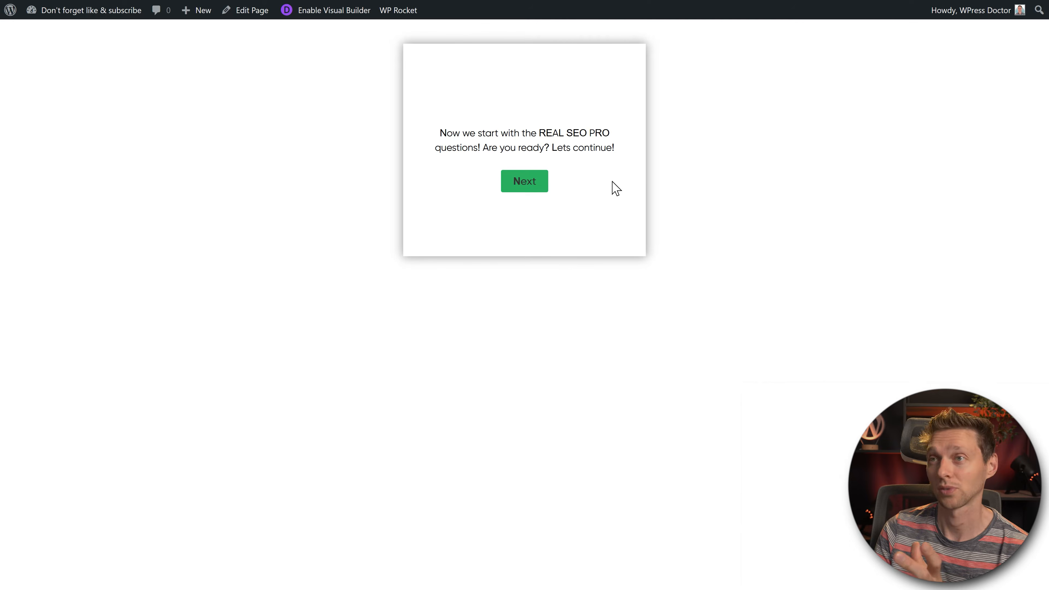
click(529, 183)
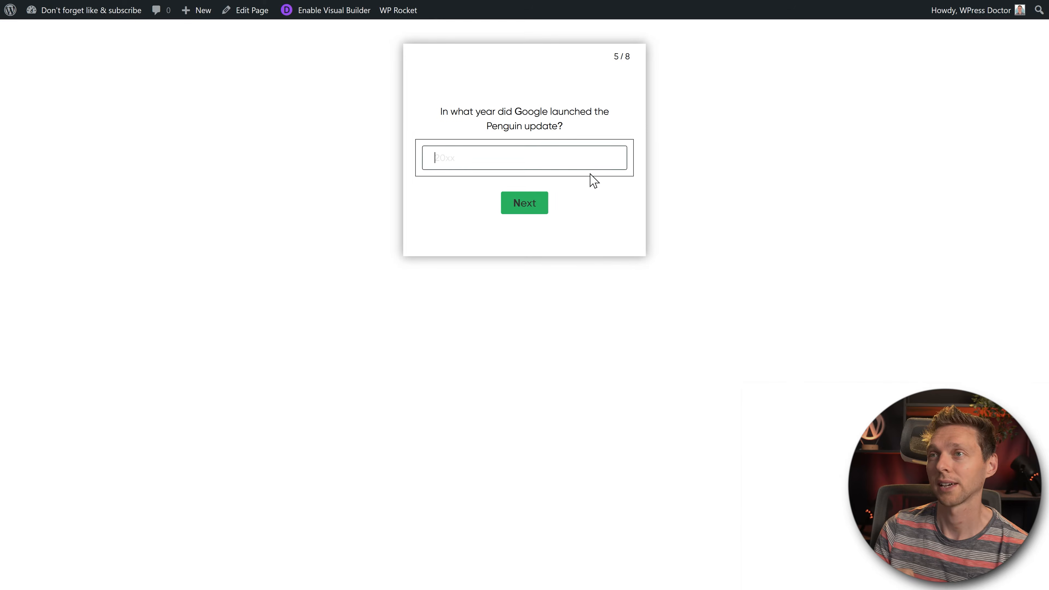
click(582, 163)
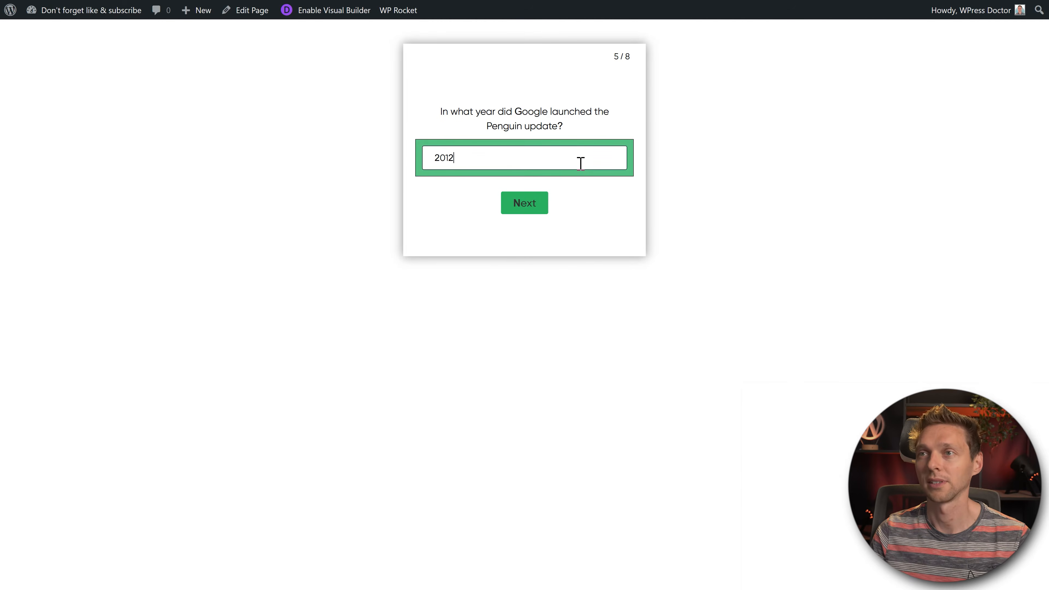
click(538, 204)
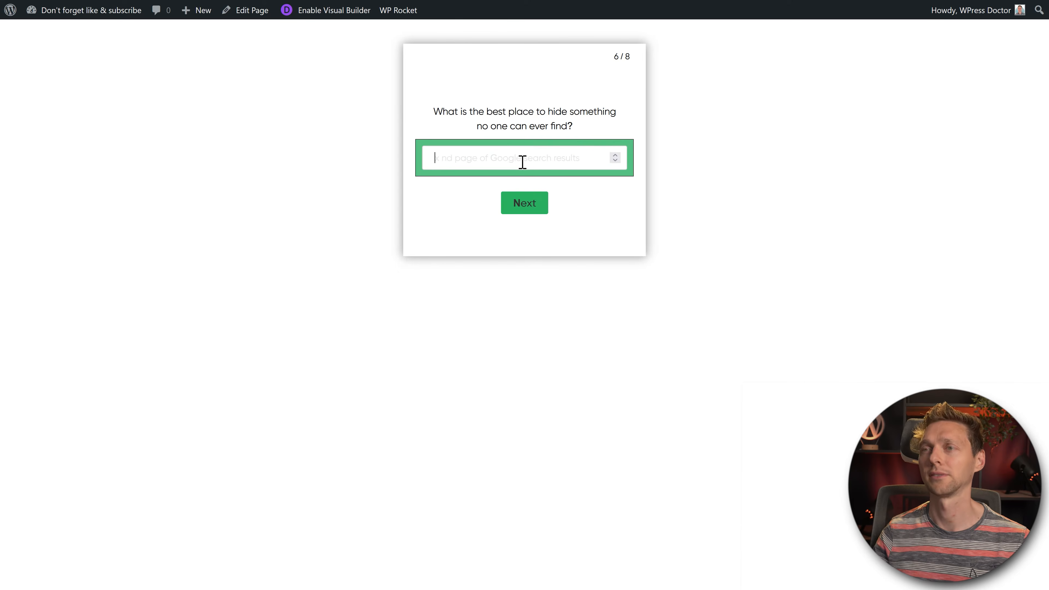
text(2)
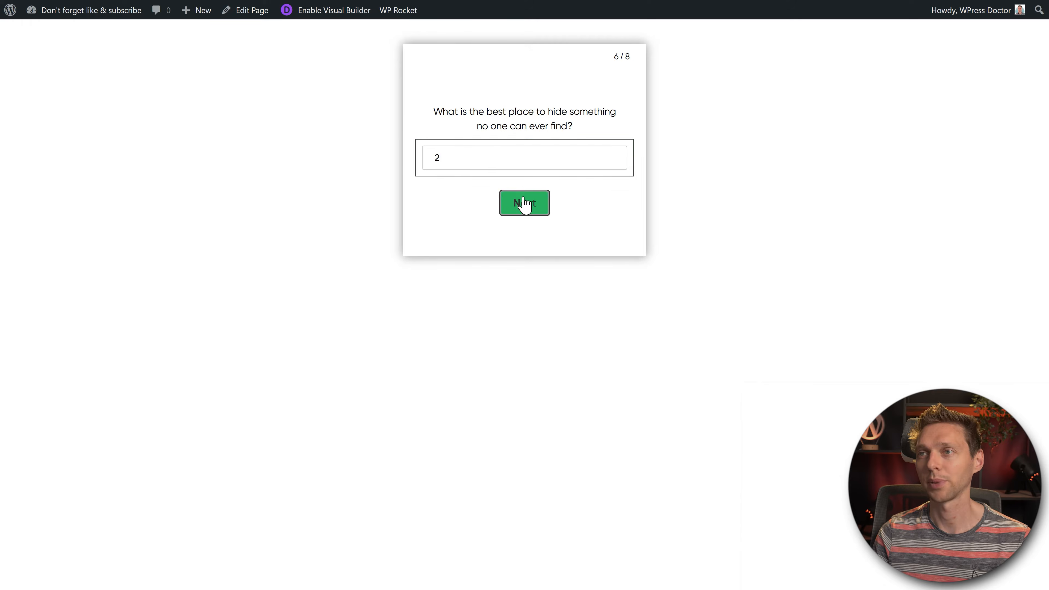
click(525, 203)
Step: Enter the date answer 5 / 22, answer False to the true/false question, and finish the quiz
click(444, 158)
text(22)
click(441, 162)
text(5 / )
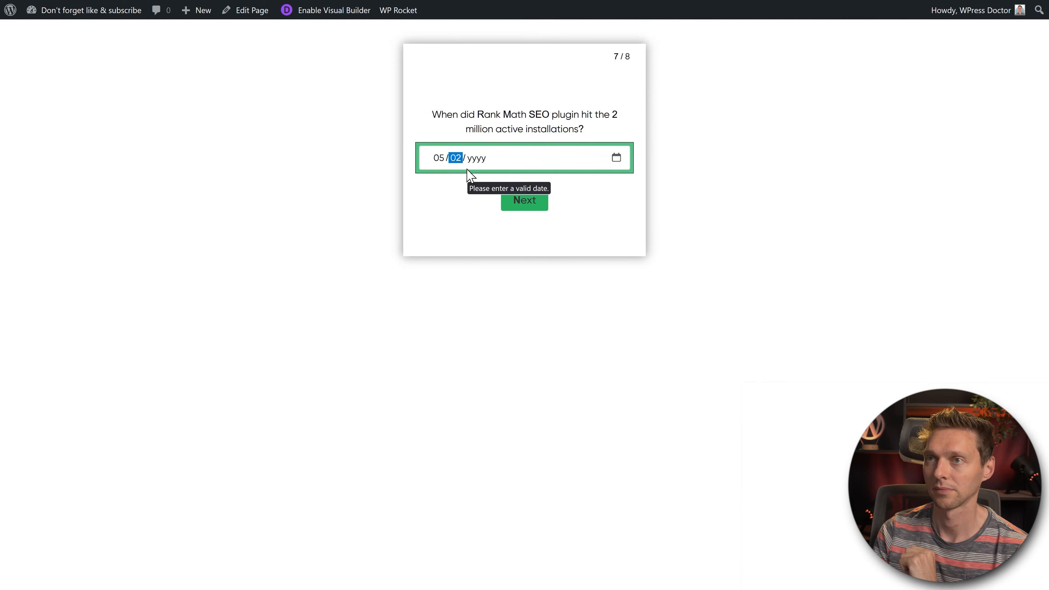
text(22)
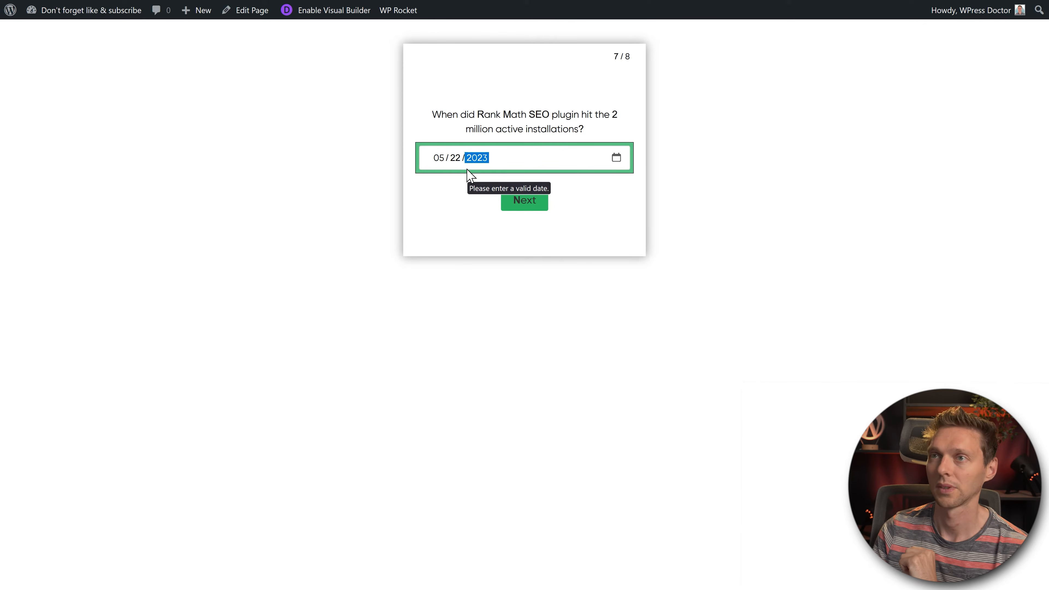
click(534, 205)
click(501, 170)
click(552, 213)
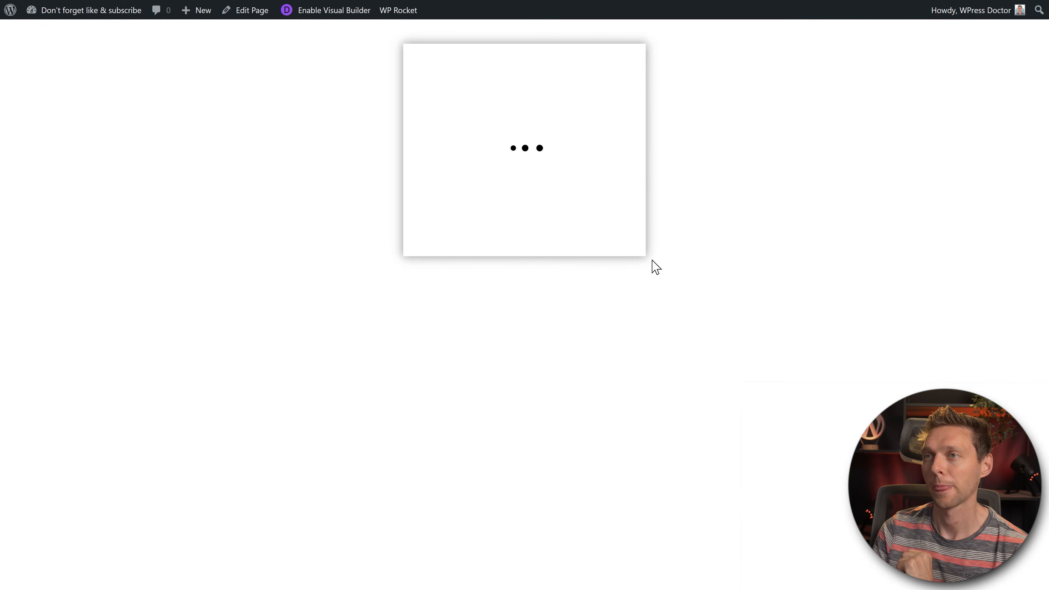
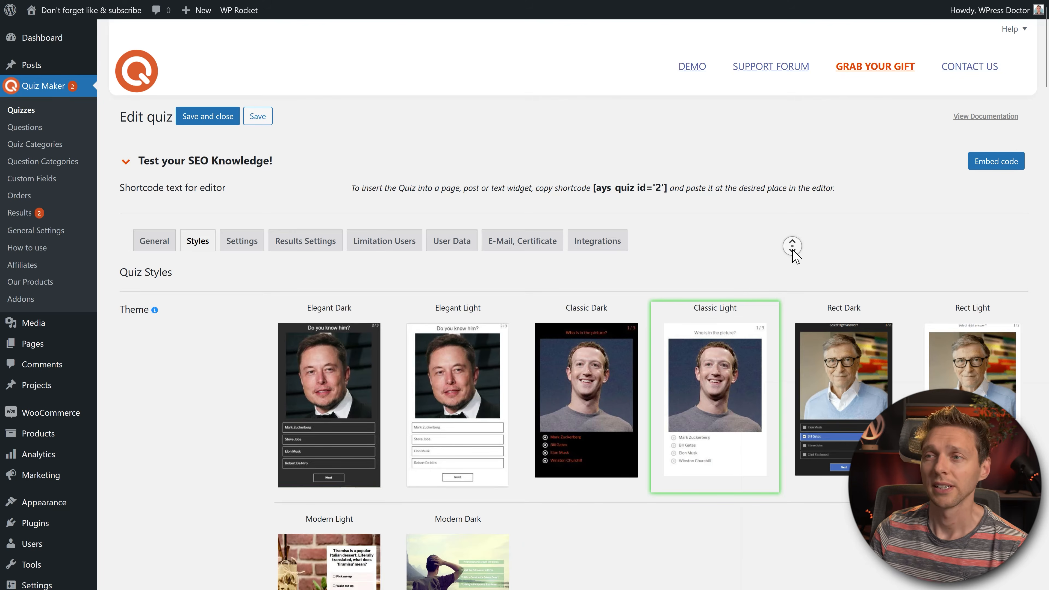
Step: Compare the Classic Dark, Rect Light and Modern Light themes, then settle on Elegant Light
scroll(792, 246, down, 4)
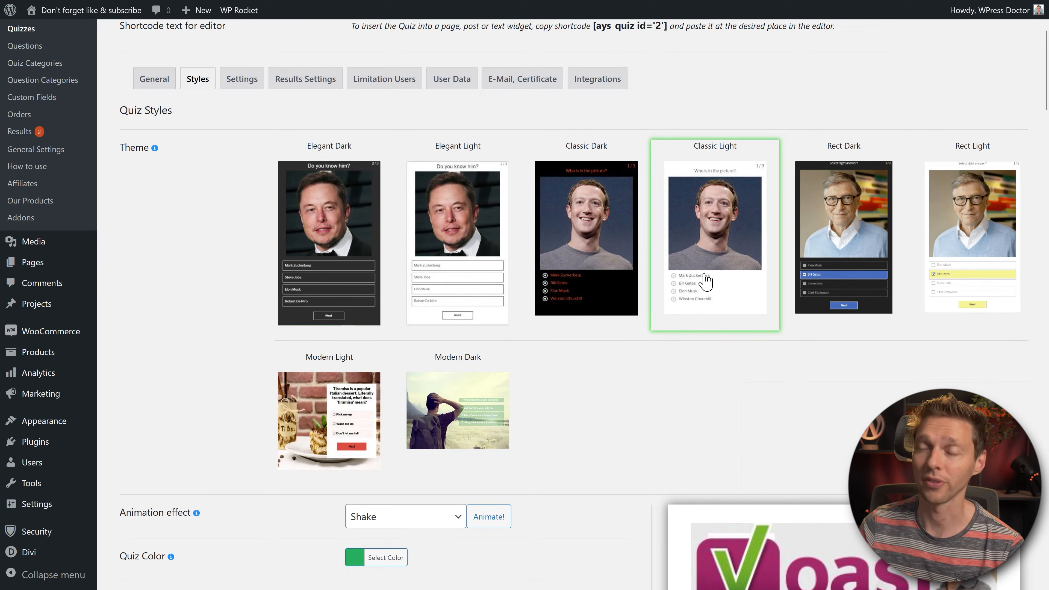
click(588, 206)
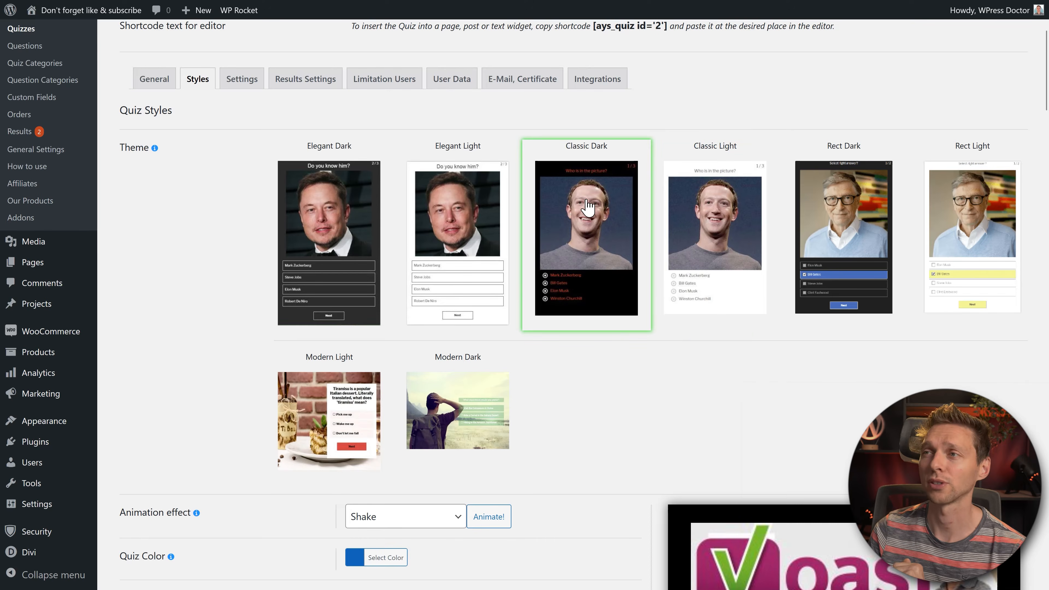
click(967, 215)
click(479, 292)
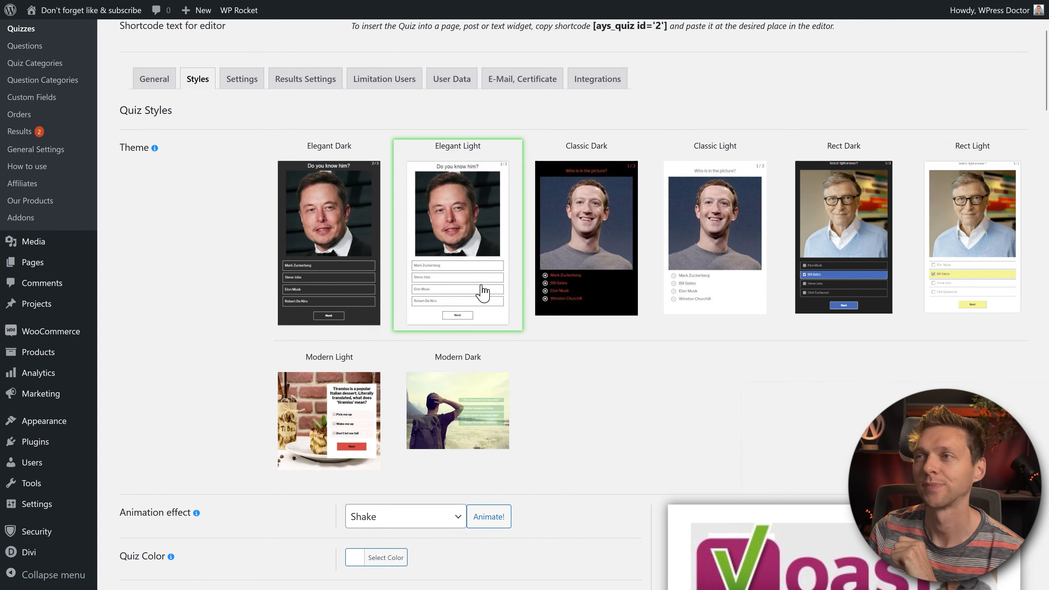
click(1004, 246)
click(475, 253)
click(376, 422)
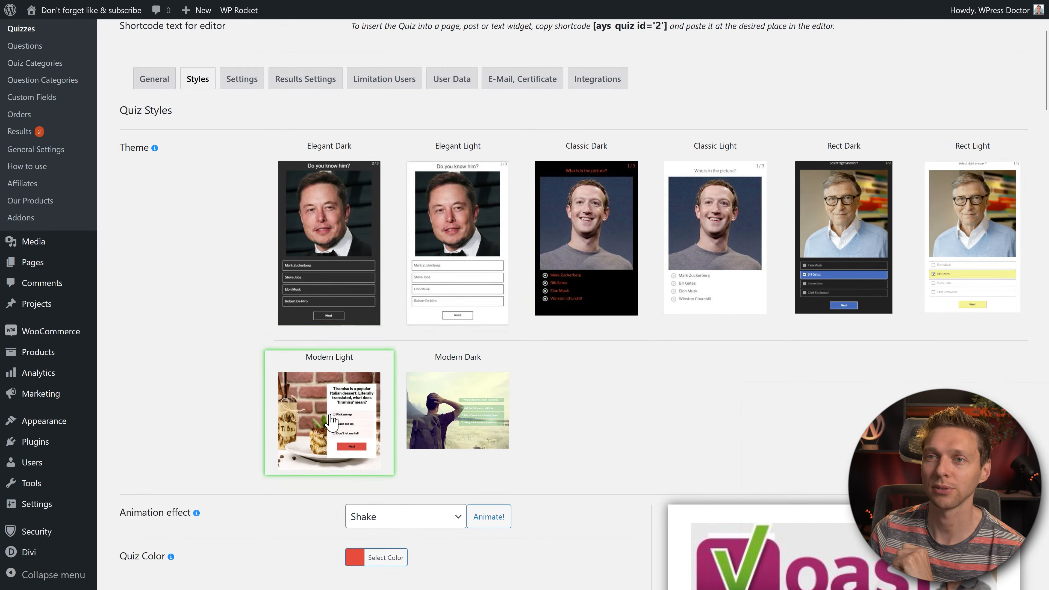
click(486, 323)
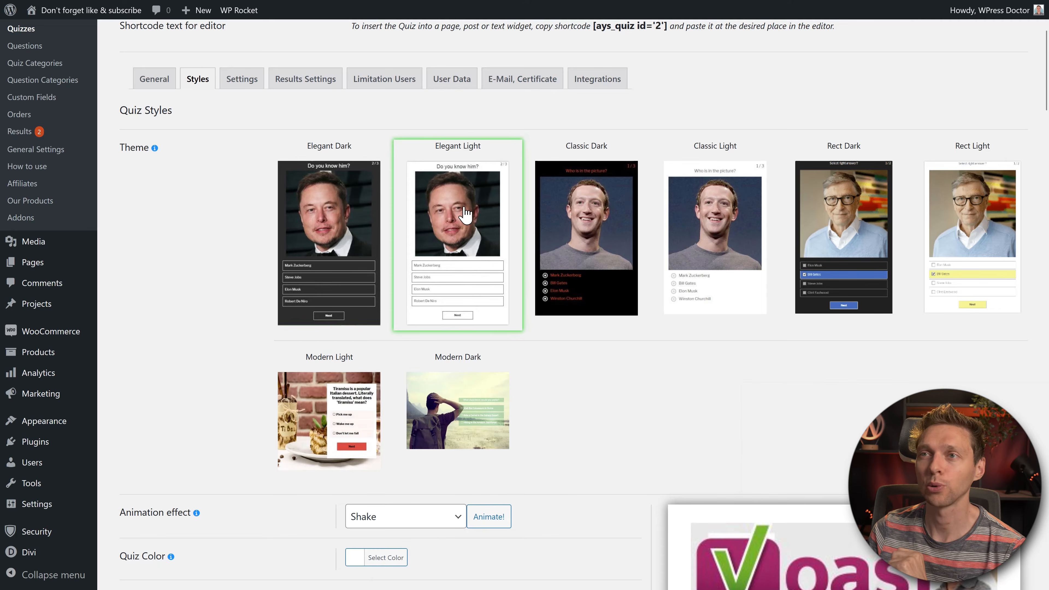
middle_click(599, 334)
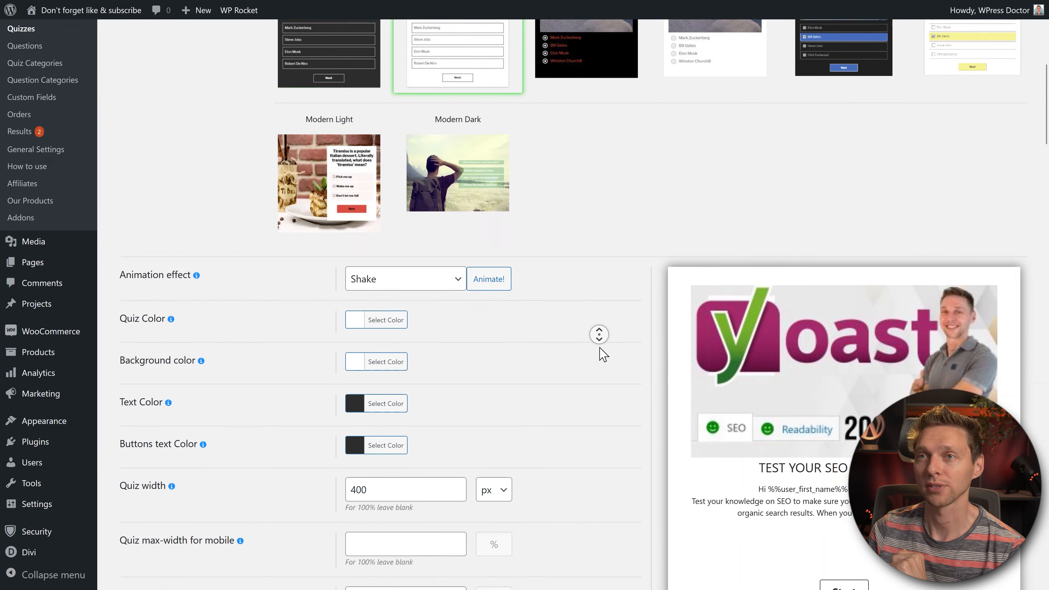
Step: Preview the Shake animation effect, then switch it to None and replay the preview
click(479, 269)
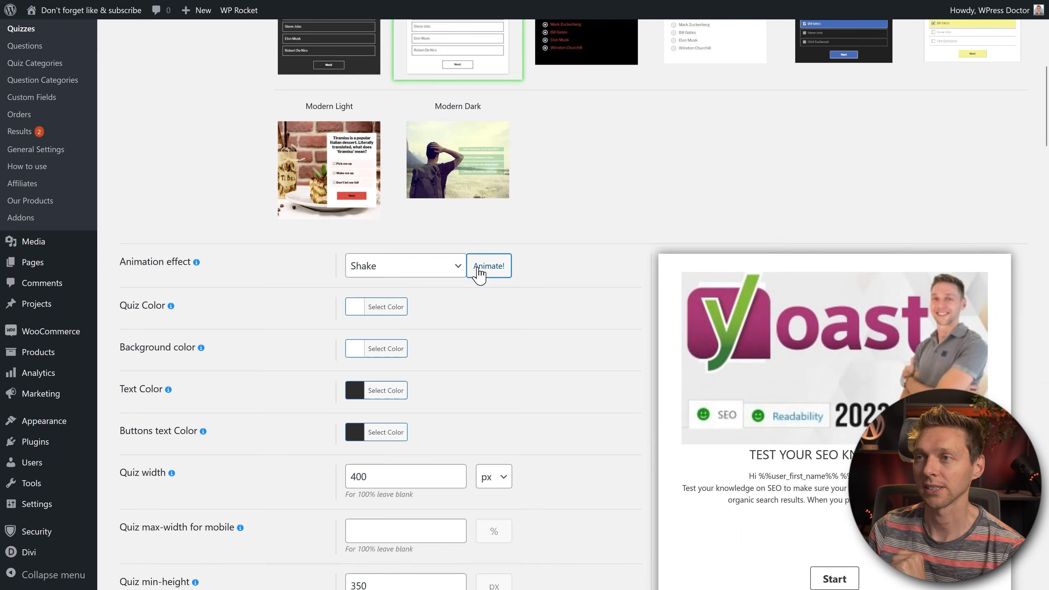
scroll(512, 275, down, 3)
click(495, 133)
click(438, 140)
click(417, 143)
click(395, 140)
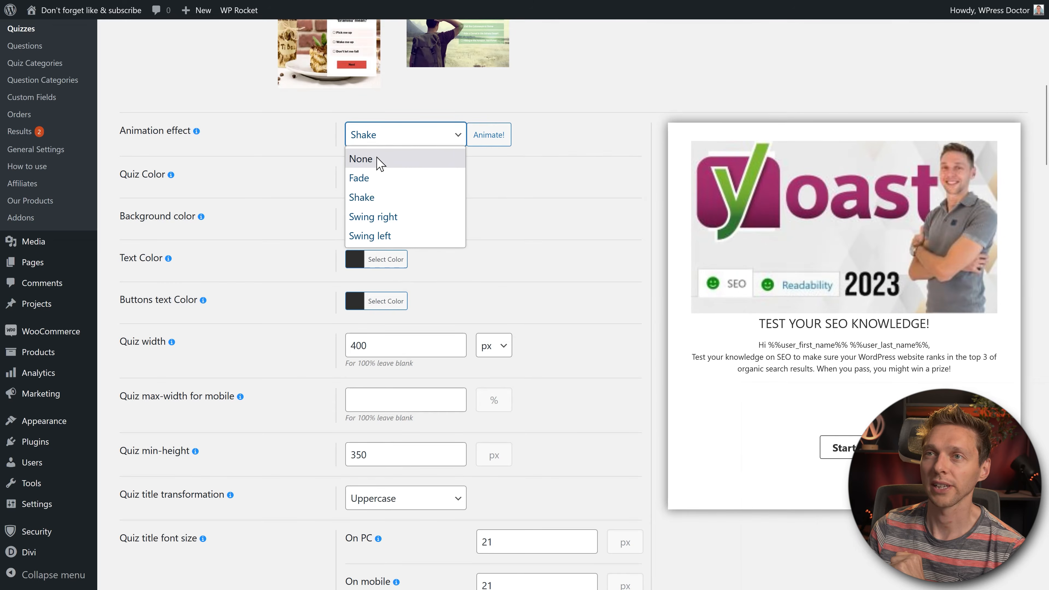
click(375, 161)
click(481, 141)
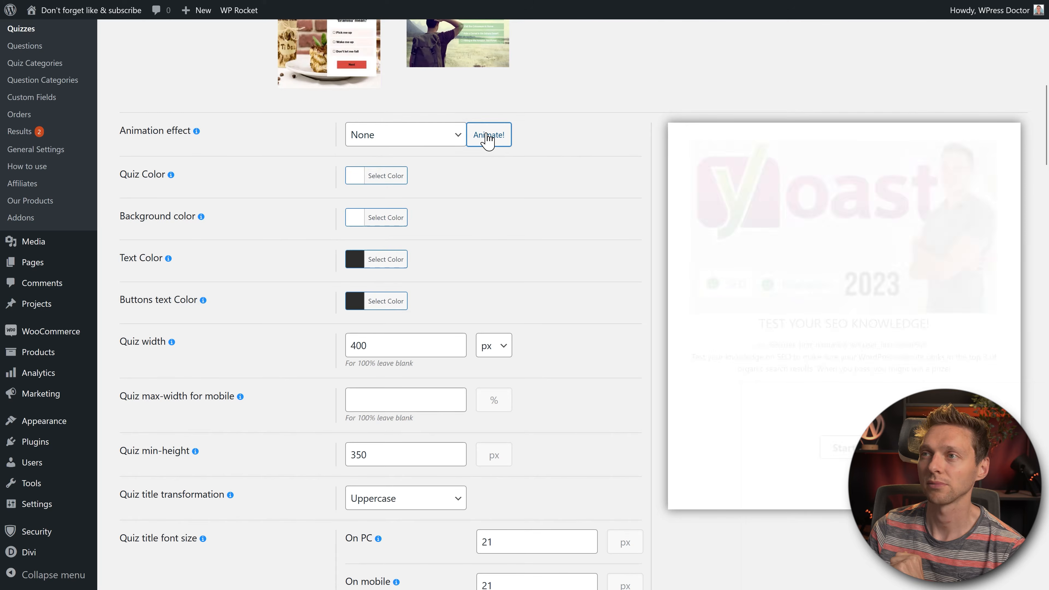
Step: Try the Fade, Swing right and Swing left animation effects, finally setting Shake again
click(433, 142)
click(411, 178)
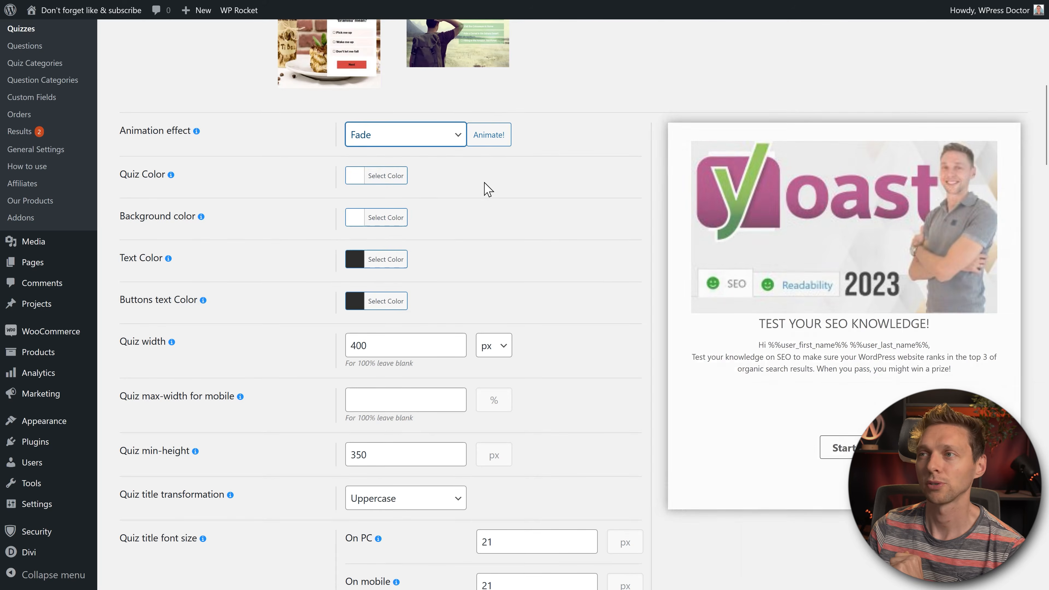
click(489, 136)
click(429, 142)
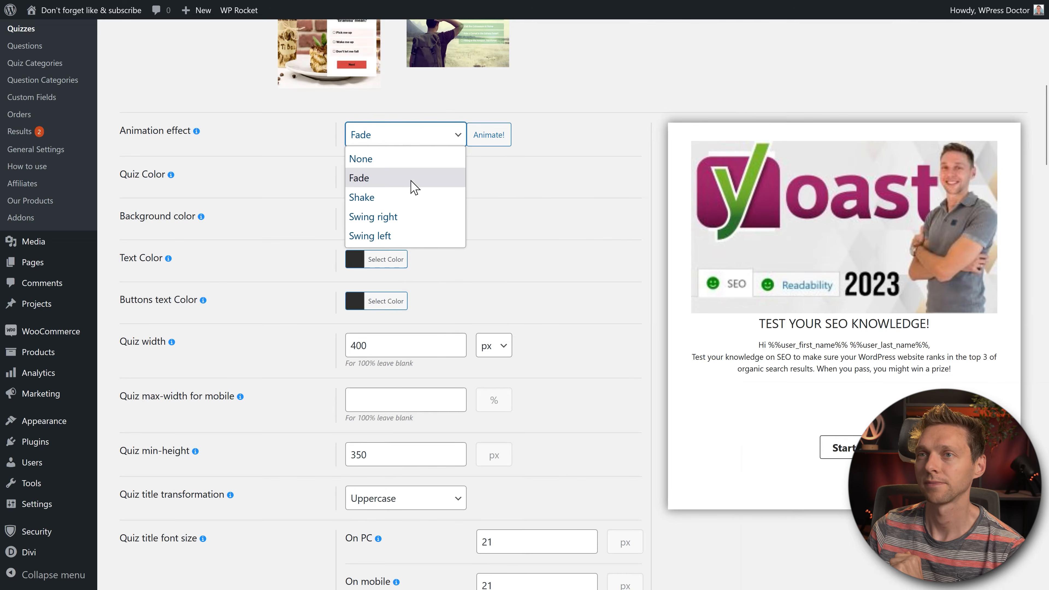
click(408, 197)
click(418, 140)
click(406, 218)
click(425, 136)
click(409, 235)
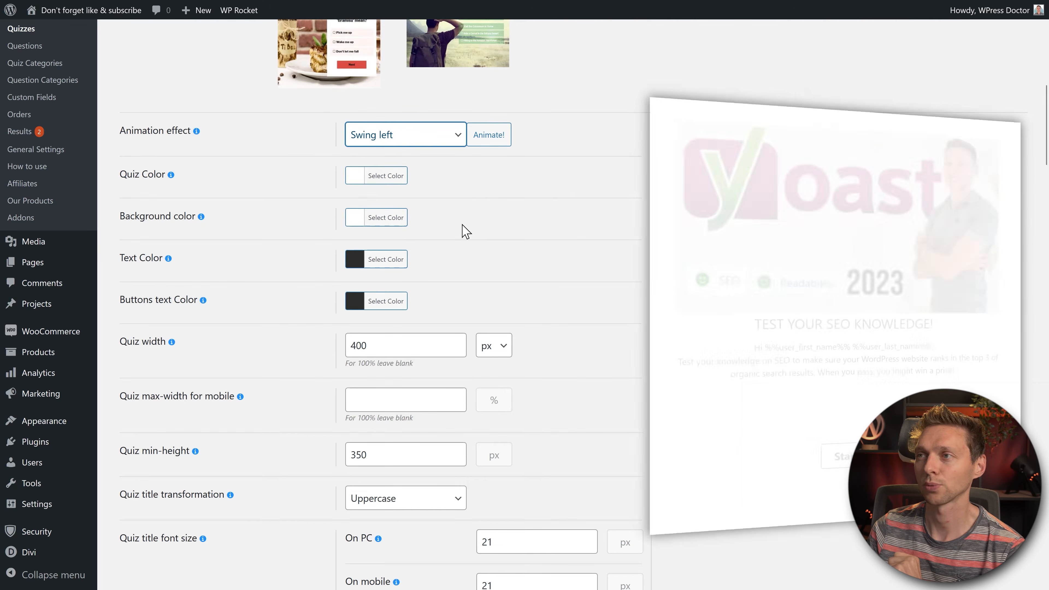
click(417, 141)
click(394, 197)
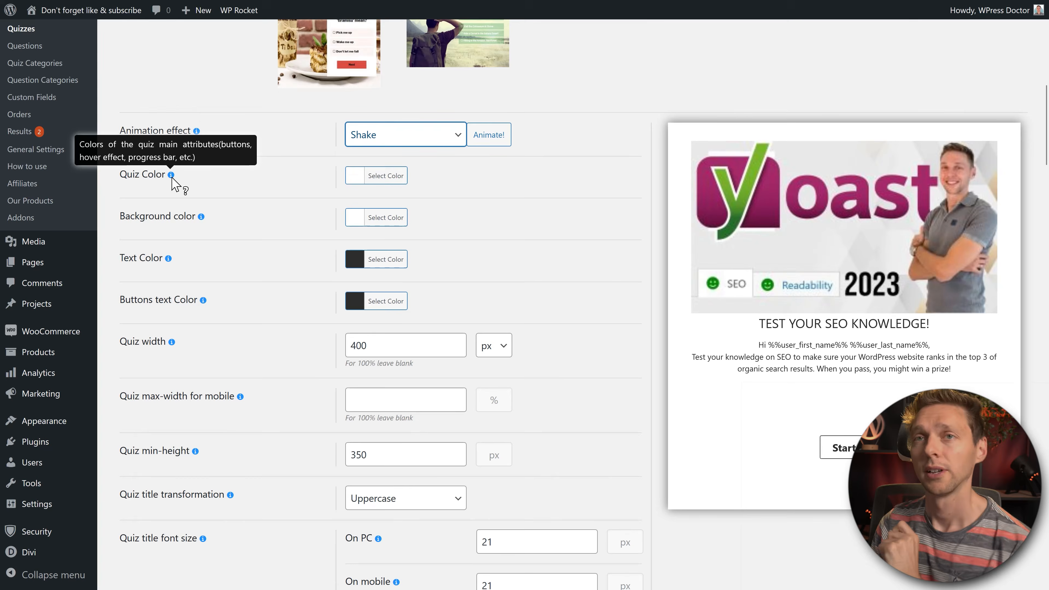
Step: Set the quiz colour to purple and keep the background white
mouse_move(171, 175)
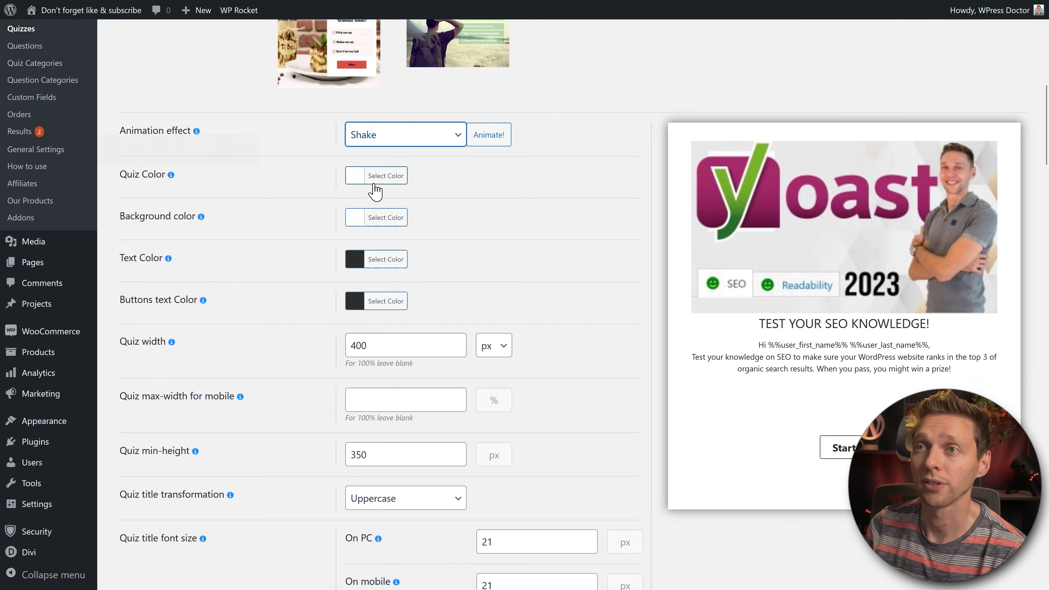
click(387, 178)
click(386, 323)
mouse_move(426, 274)
mouse_down()
mouse_move(465, 201)
mouse_move(368, 211)
mouse_move(445, 269)
mouse_up()
click(544, 242)
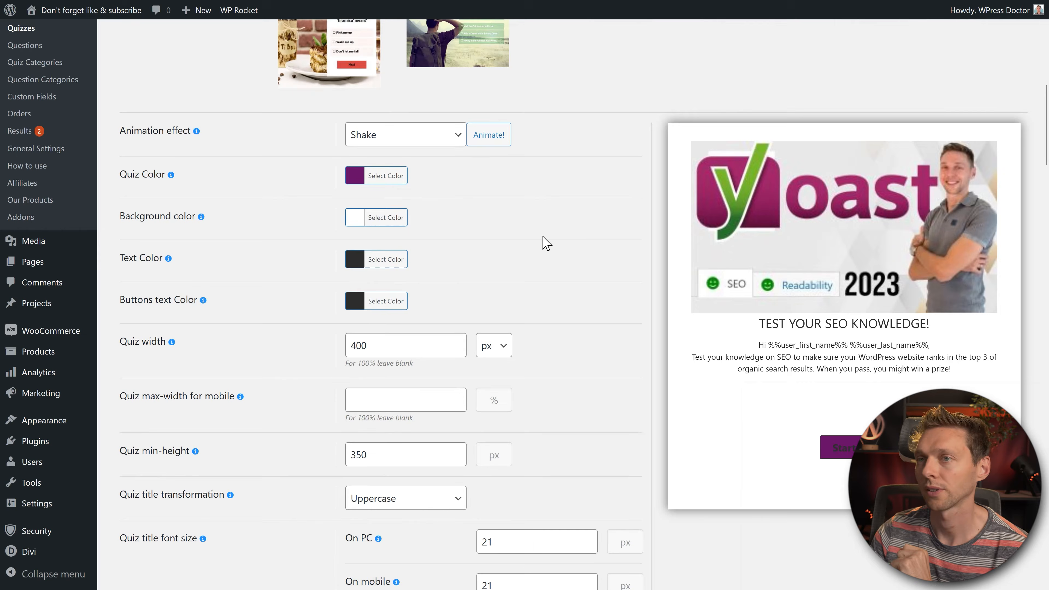
click(377, 218)
drag(380, 289, 351, 248)
click(459, 232)
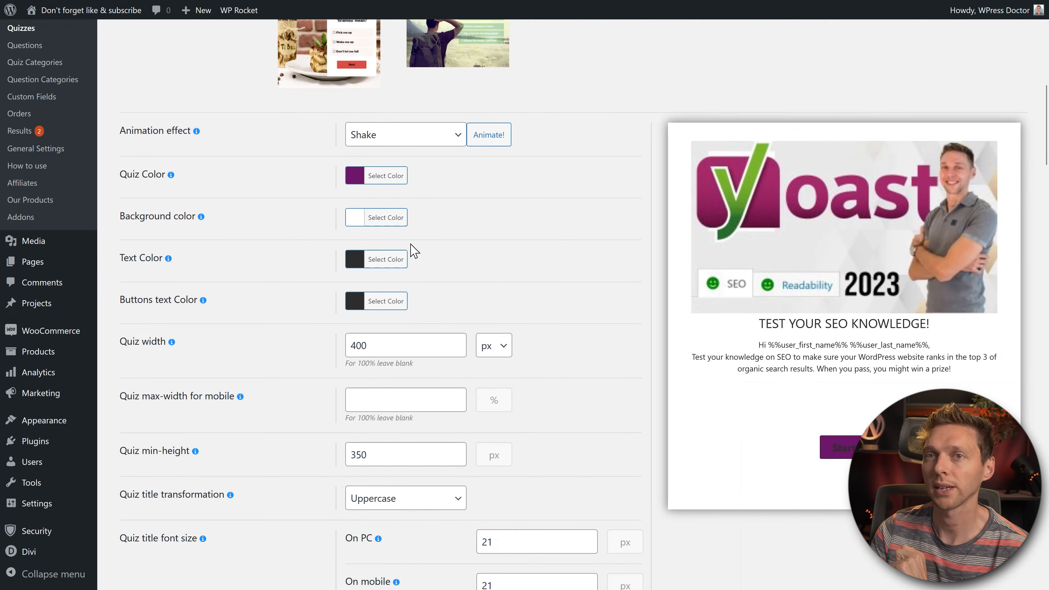
Step: Make the quiz text colour black and the buttons text colour white
click(393, 259)
click(372, 407)
drag(353, 289, 354, 409)
click(389, 262)
click(300, 358)
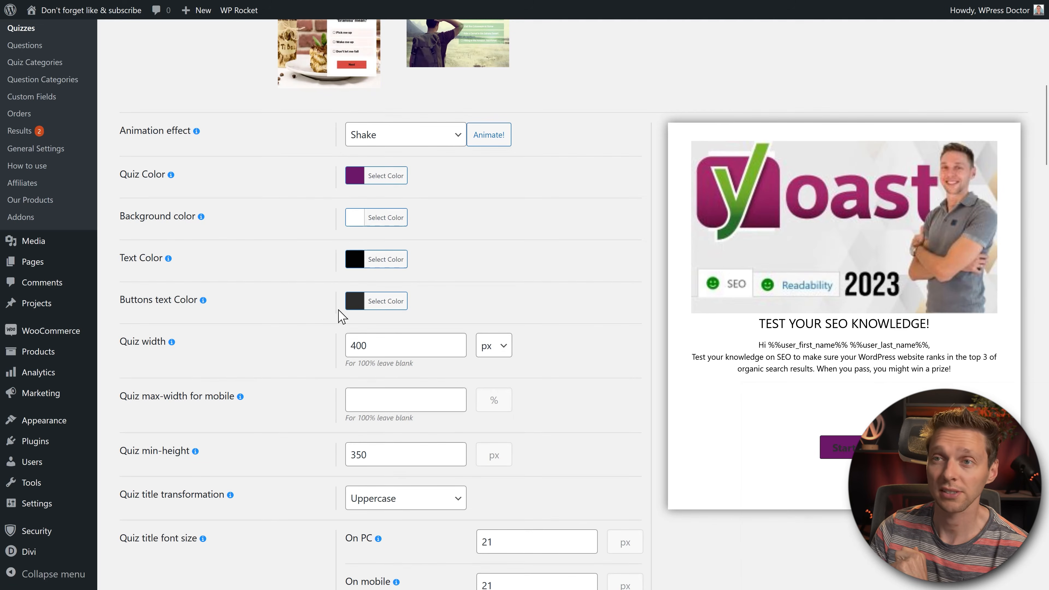
click(387, 301)
drag(386, 356, 331, 323)
click(499, 330)
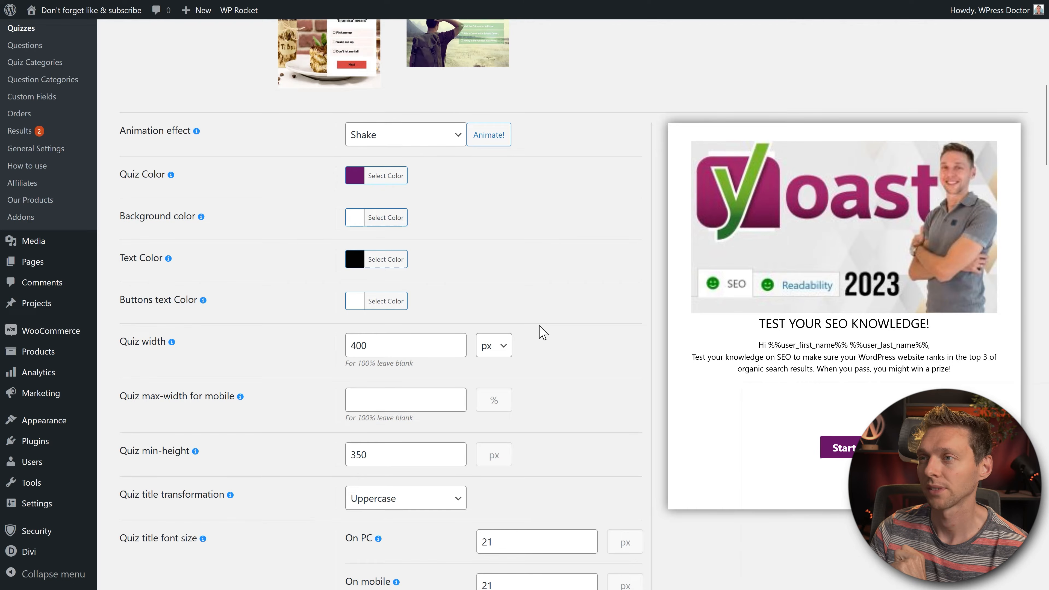
Step: Clear the 400 quiz width so the quiz spans the full width
scroll(298, 242, down, 3)
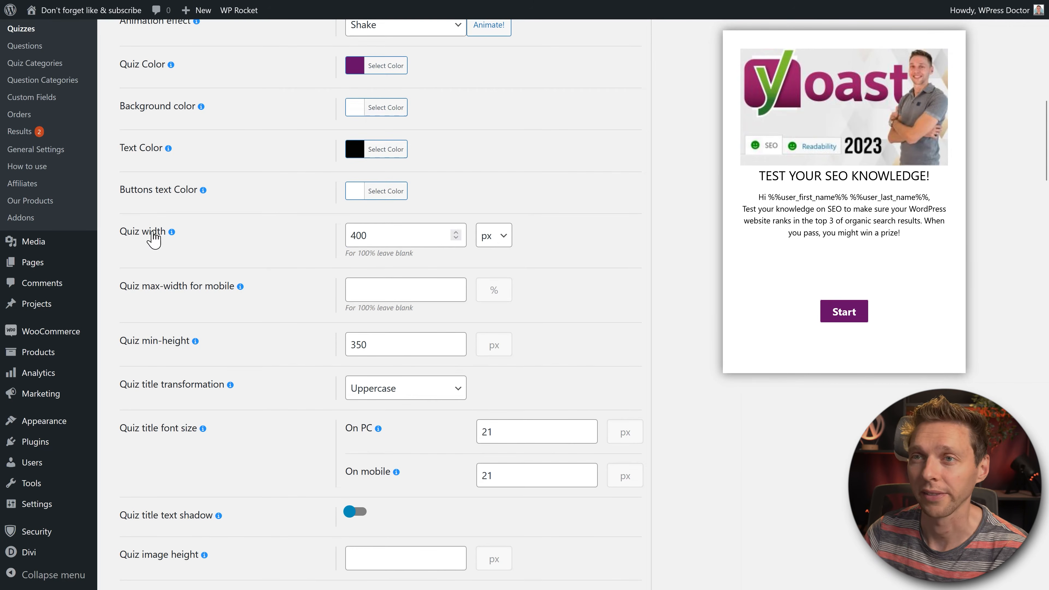
drag(378, 239, 334, 240)
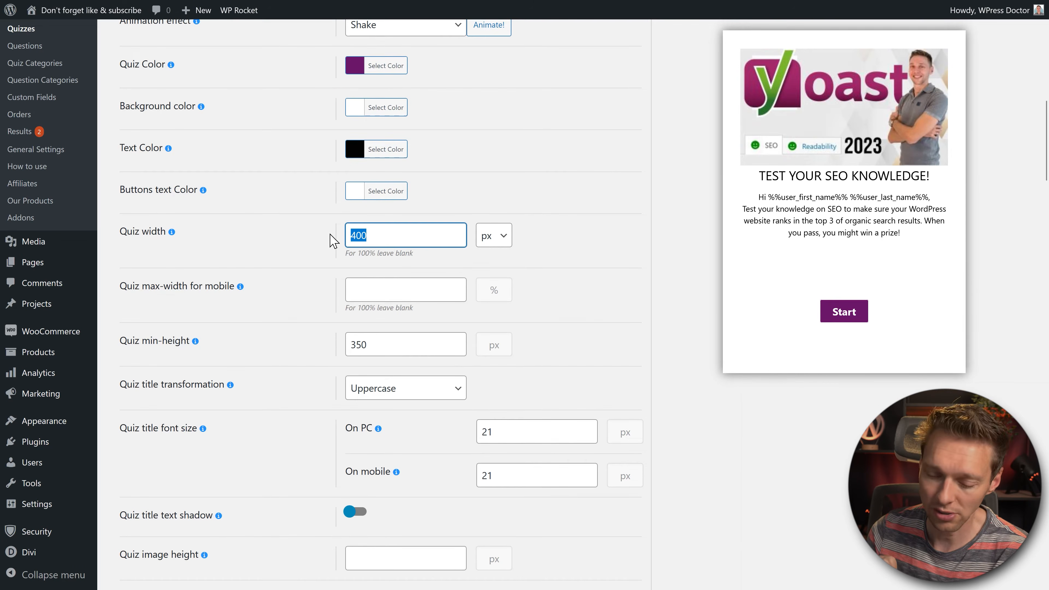
click(574, 267)
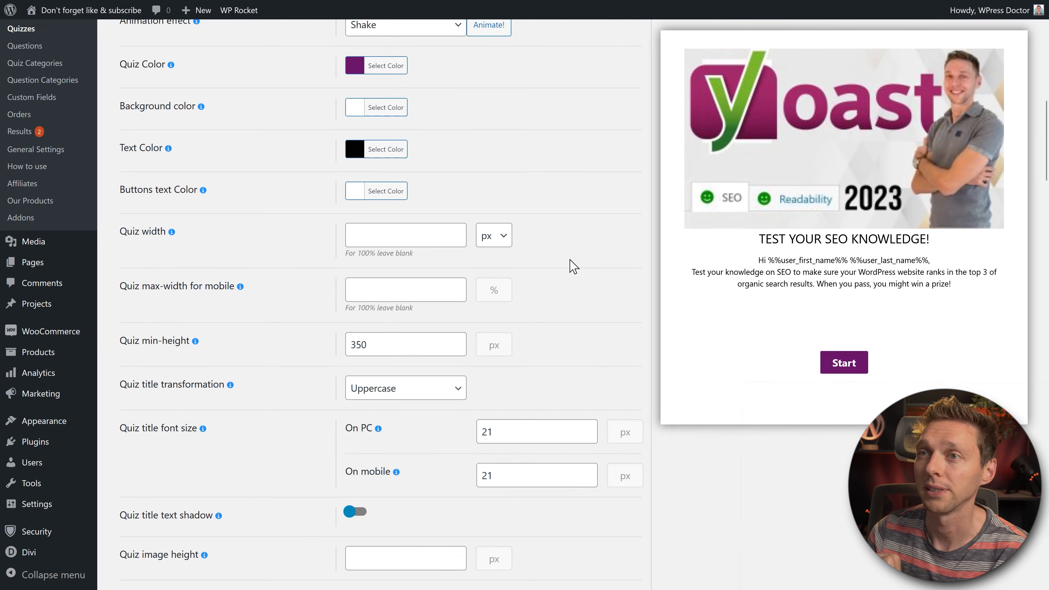
middle_click(611, 265)
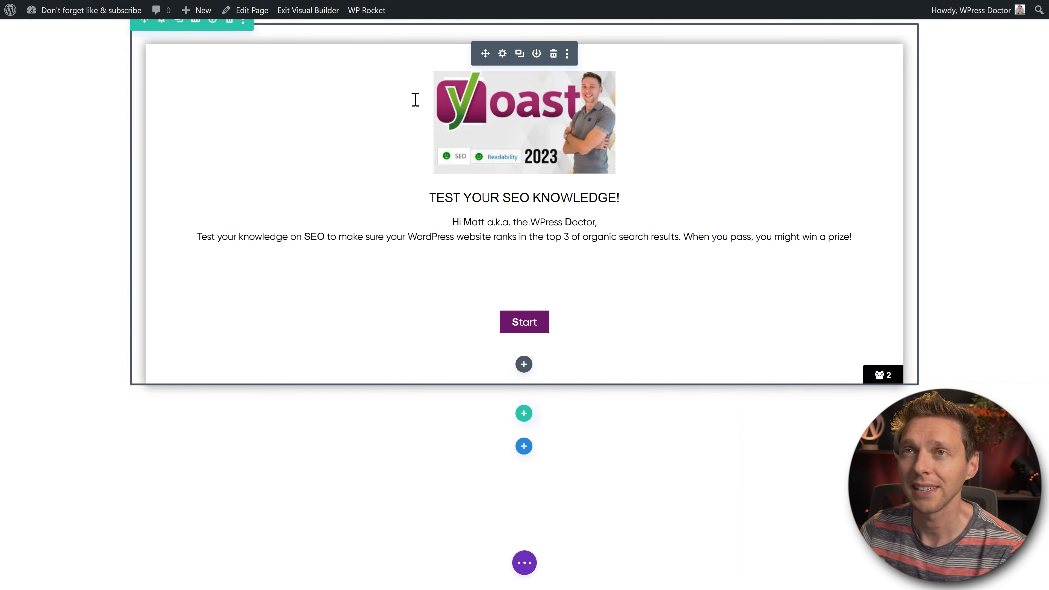
Step: Set the Divi row's Width under Design > Sizing to 50%
click(162, 19)
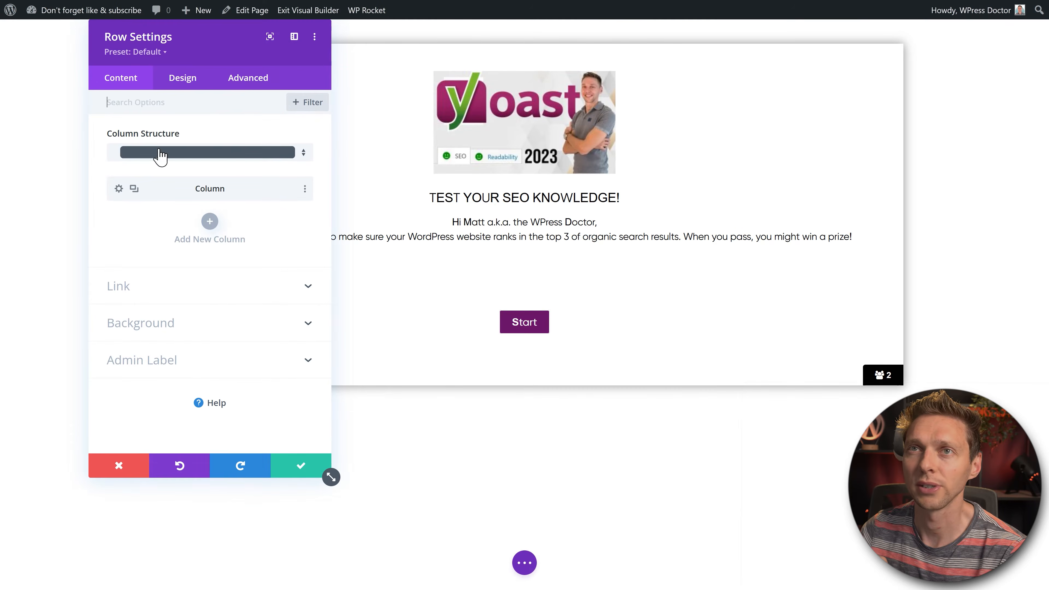
click(294, 36)
click(96, 59)
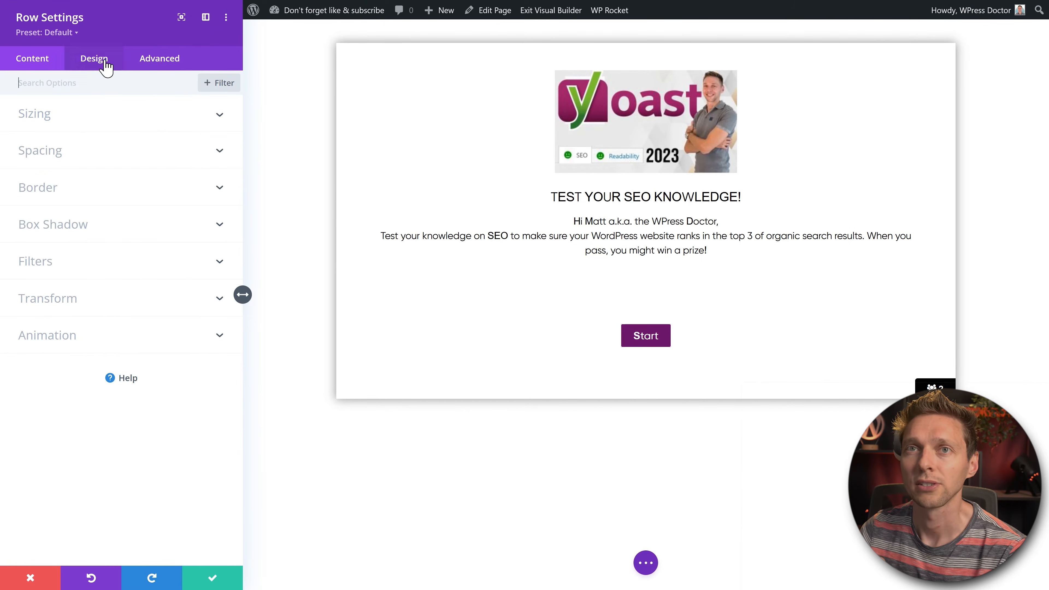
click(73, 124)
click(211, 259)
text(50%)
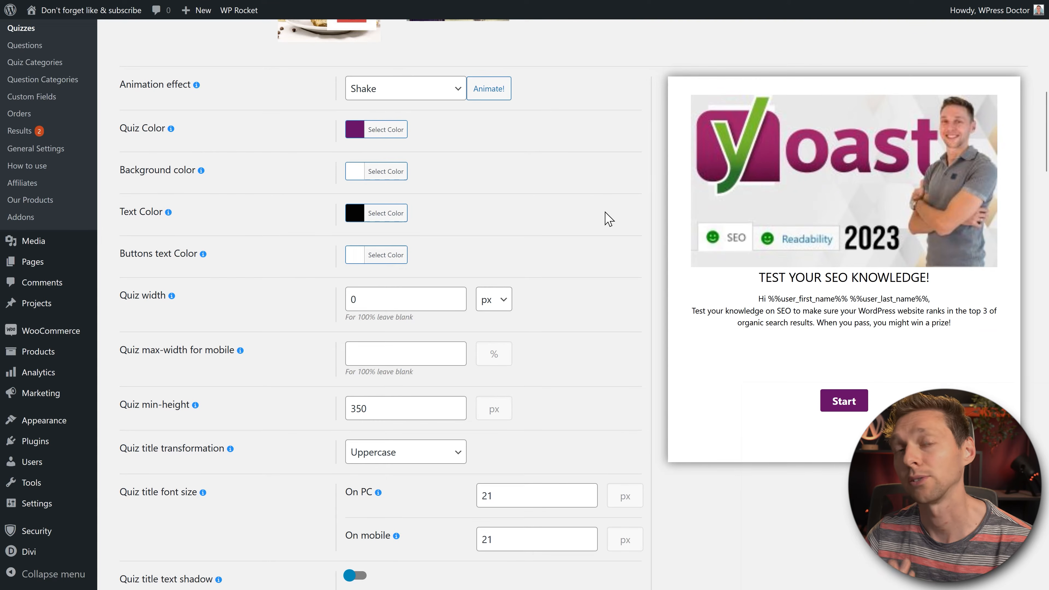
Step: Leave the quiz width at 0 and stop the quiz title being uppercase
drag(395, 299, 335, 309)
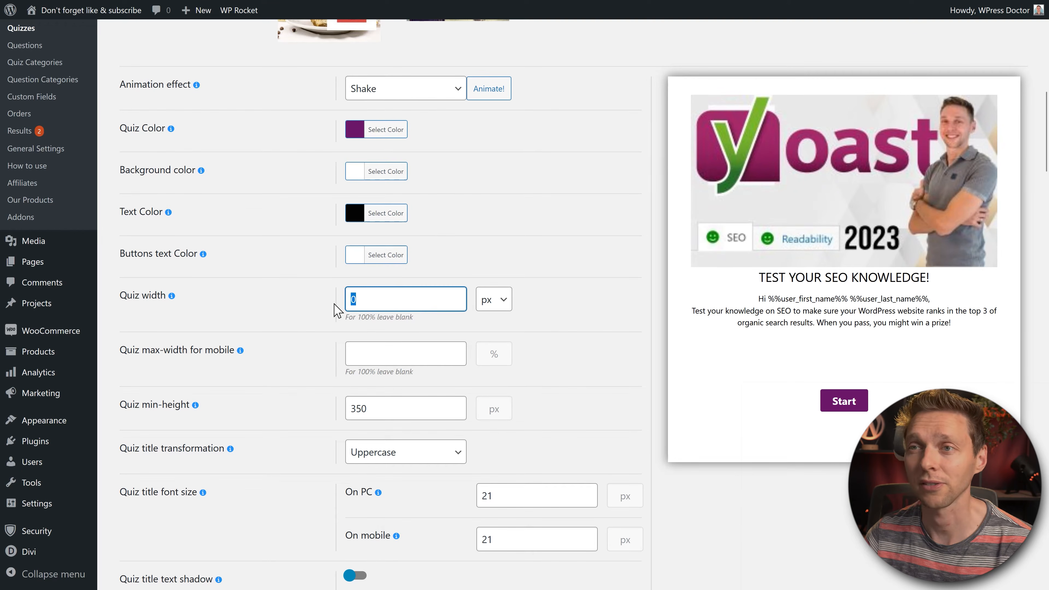
click(566, 319)
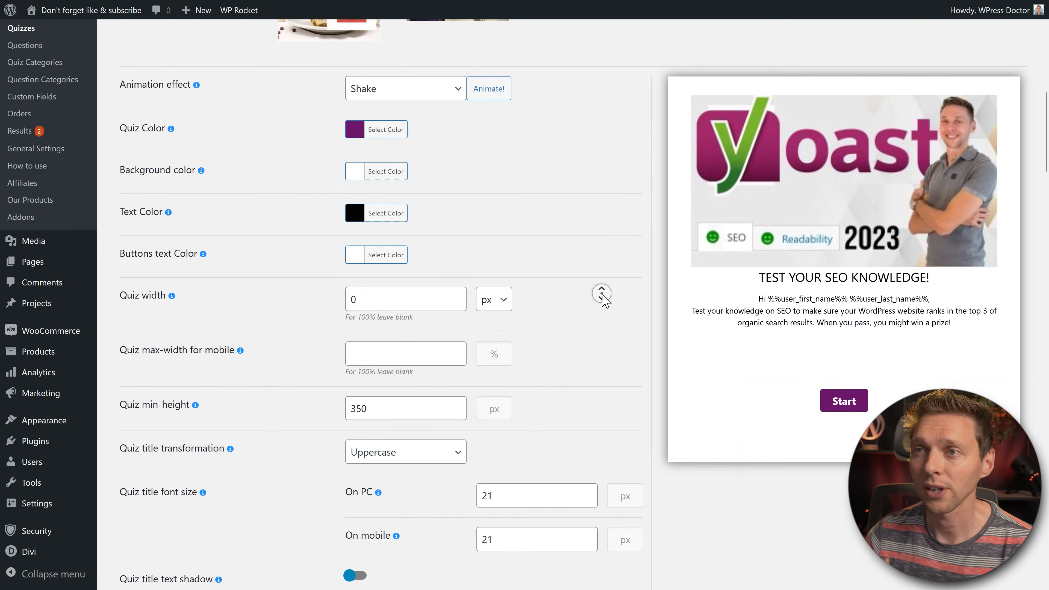
scroll(602, 295, down, 2)
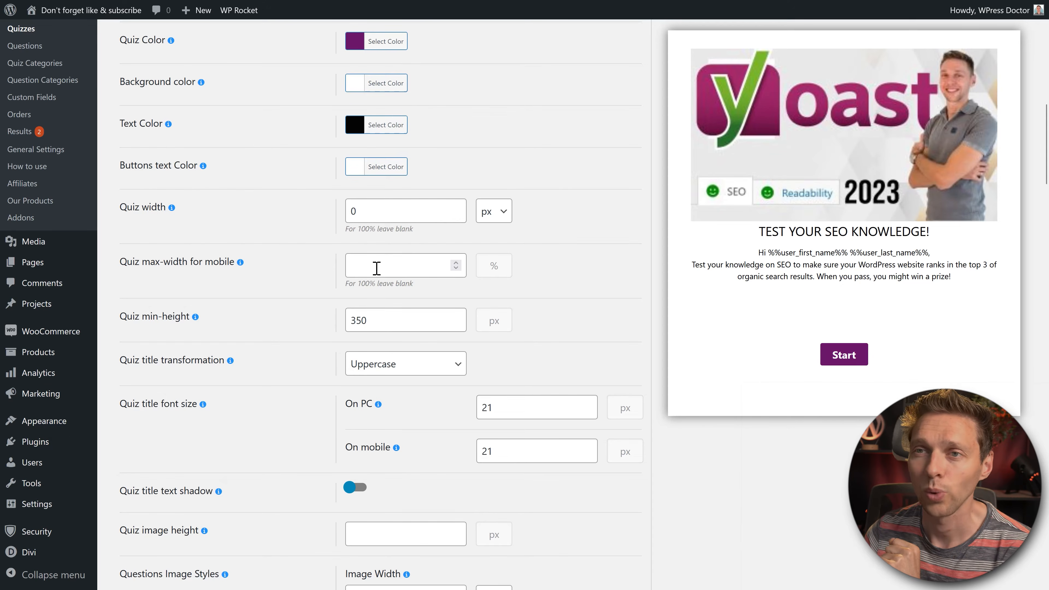
middle_click(619, 266)
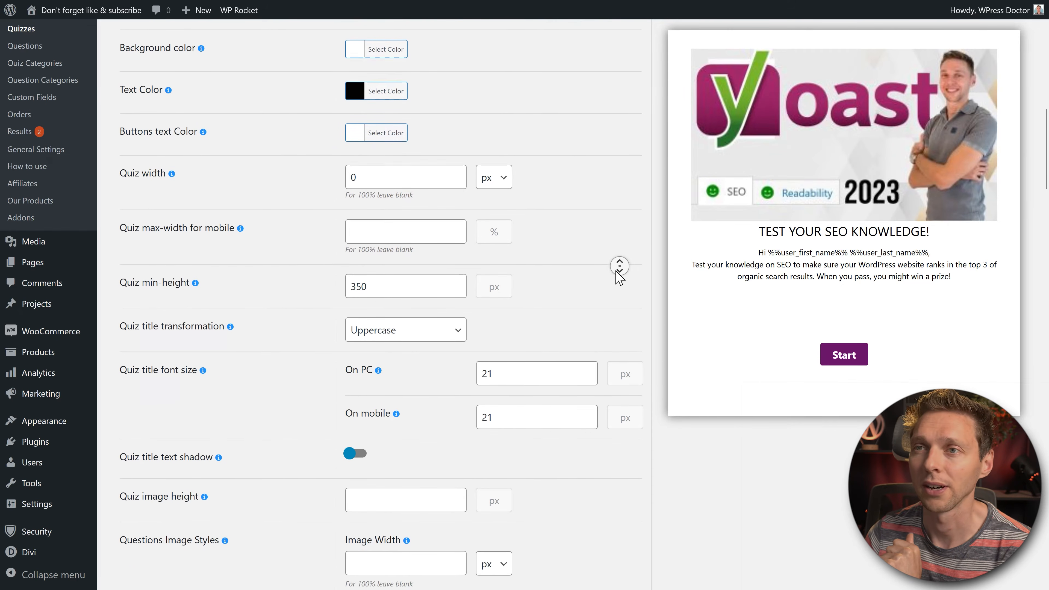
middle_click(614, 273)
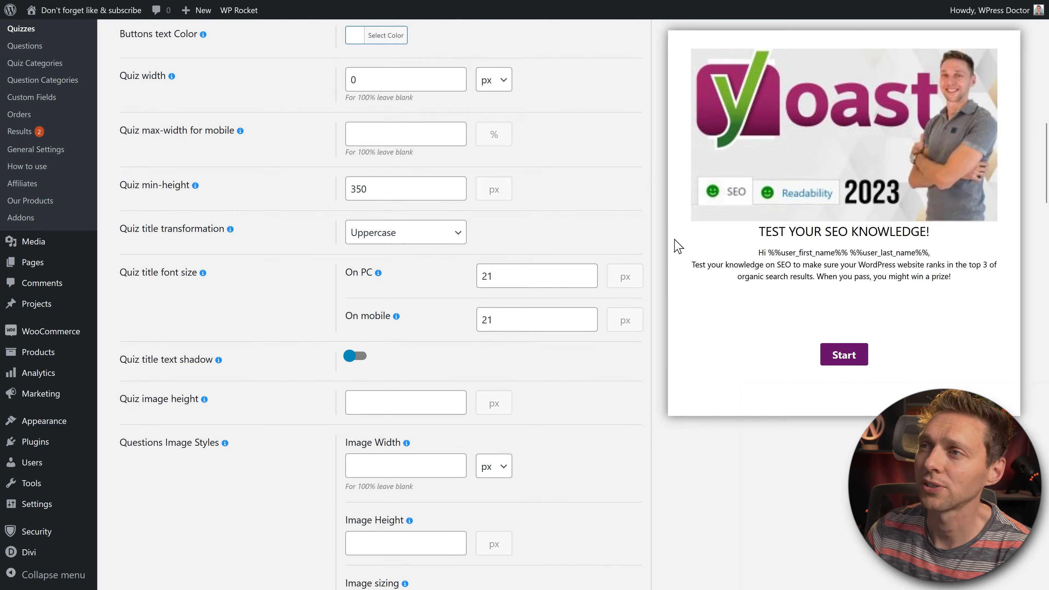
click(399, 232)
click(369, 316)
click(604, 241)
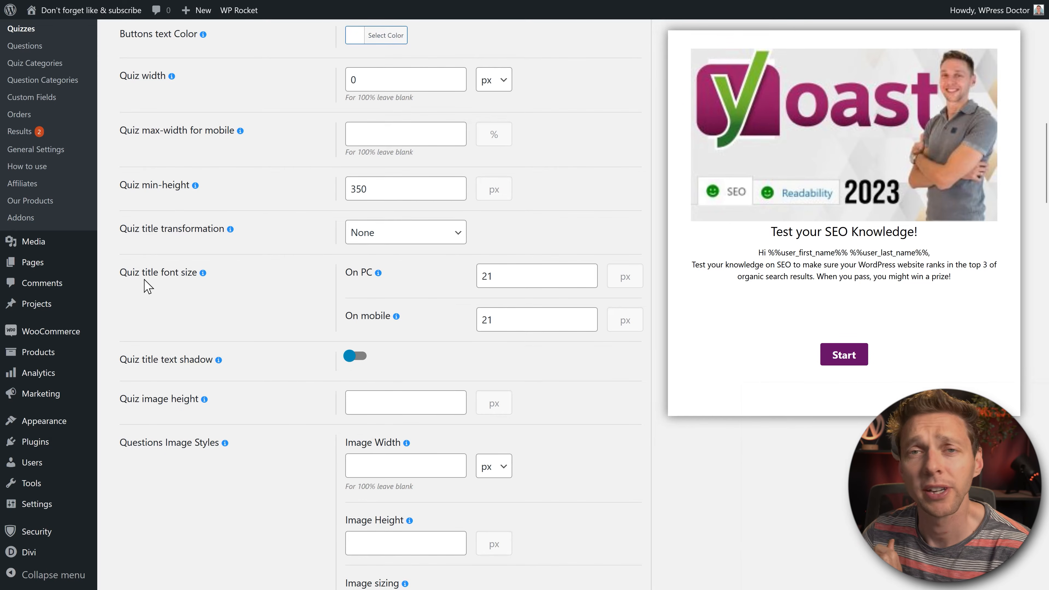
Step: Set the quiz title font size to 35 px on PC, leaving the title text shadow off
drag(505, 281, 468, 287)
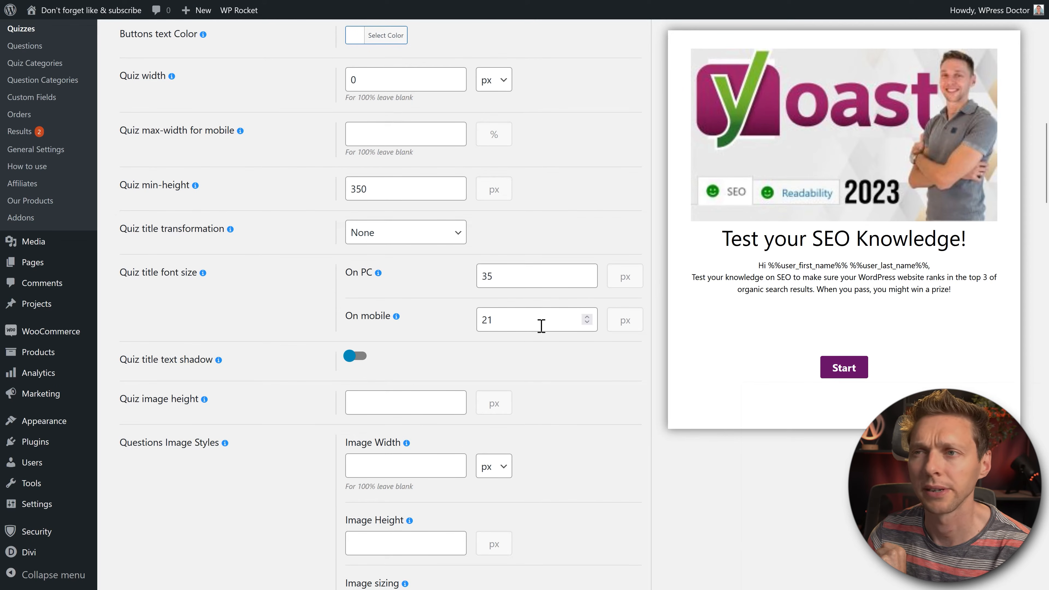
click(545, 325)
click(564, 360)
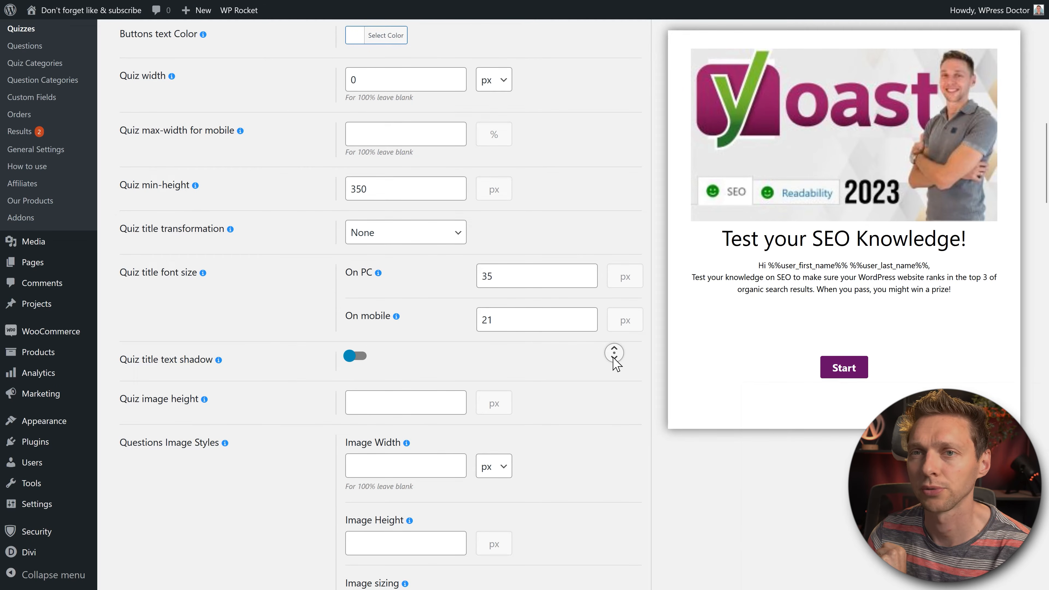
scroll(614, 362, down, 4)
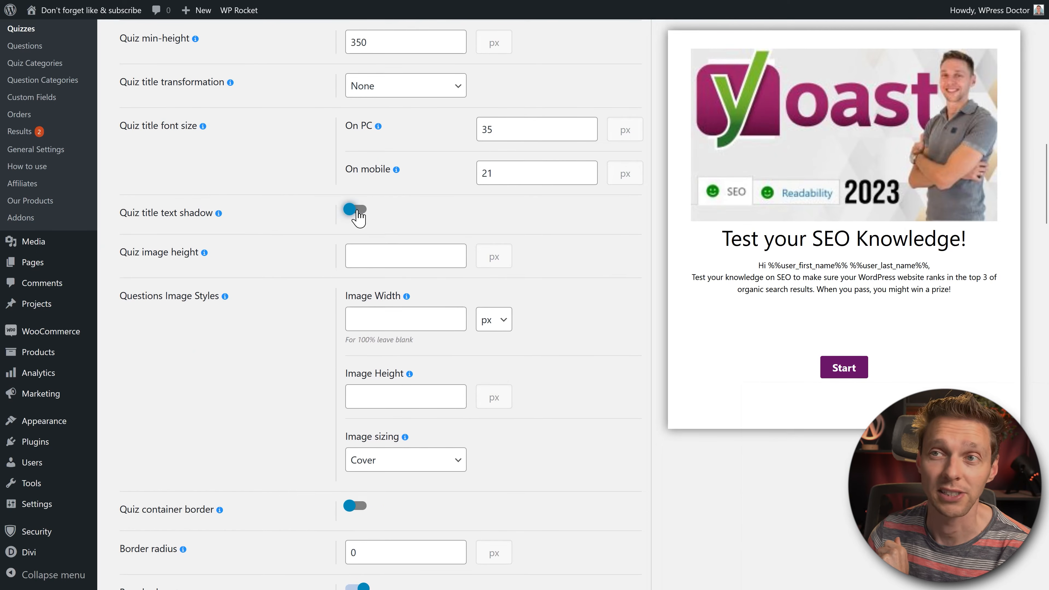
click(355, 210)
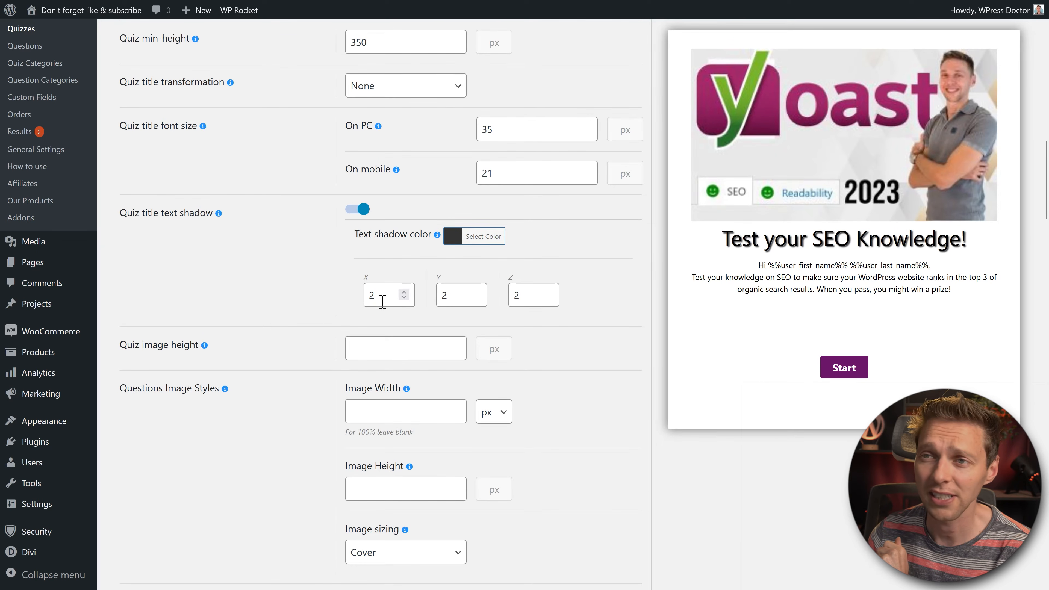
click(358, 209)
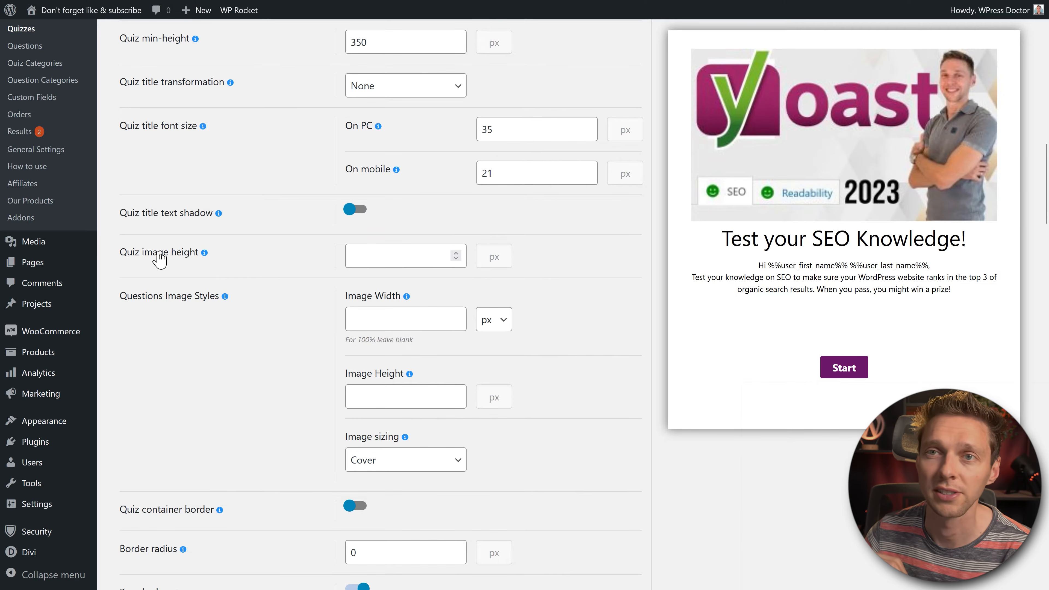
click(171, 264)
middle_click(265, 284)
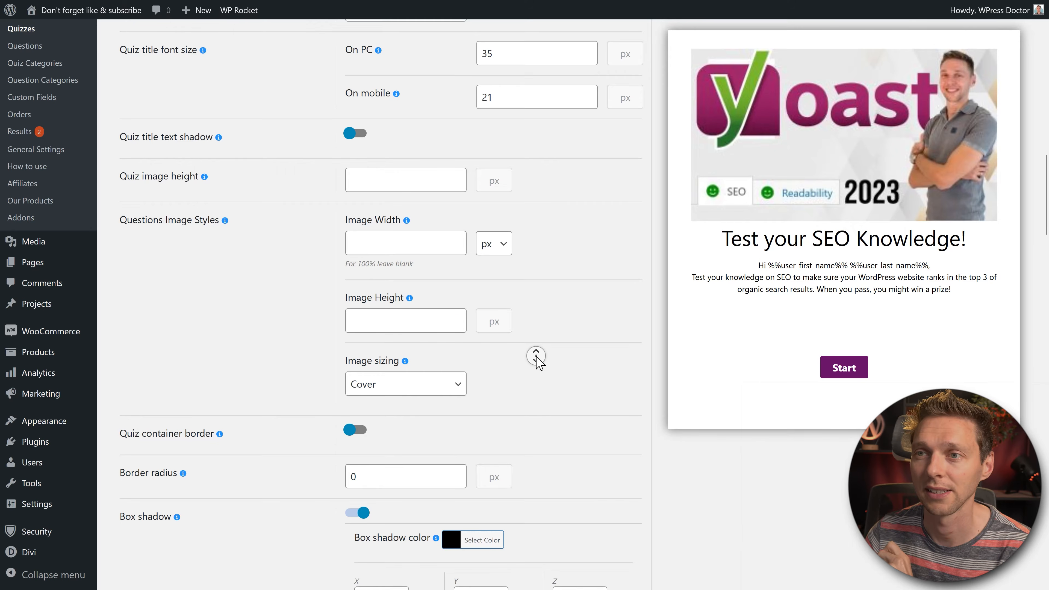
Step: Try Contain and None for question image sizing, then set it back to Cover
scroll(539, 366, down, 2)
click(447, 319)
click(426, 345)
click(424, 310)
click(420, 365)
click(418, 311)
click(405, 326)
click(507, 309)
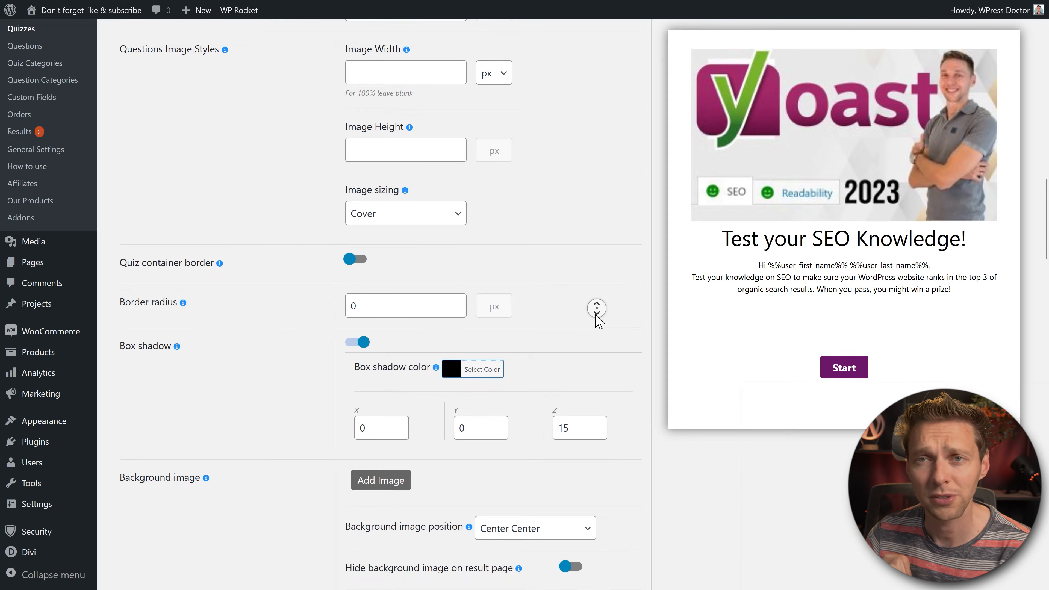
middle_click(597, 258)
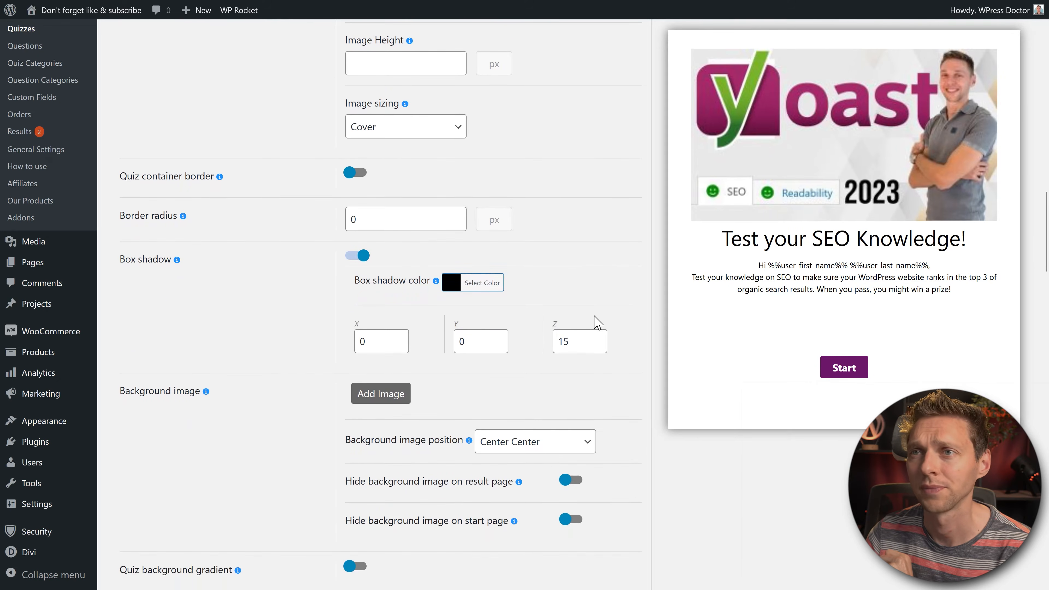
Step: Give the quiz container a 25 px border radius, with border off and box shadow on
click(358, 172)
click(359, 173)
click(400, 166)
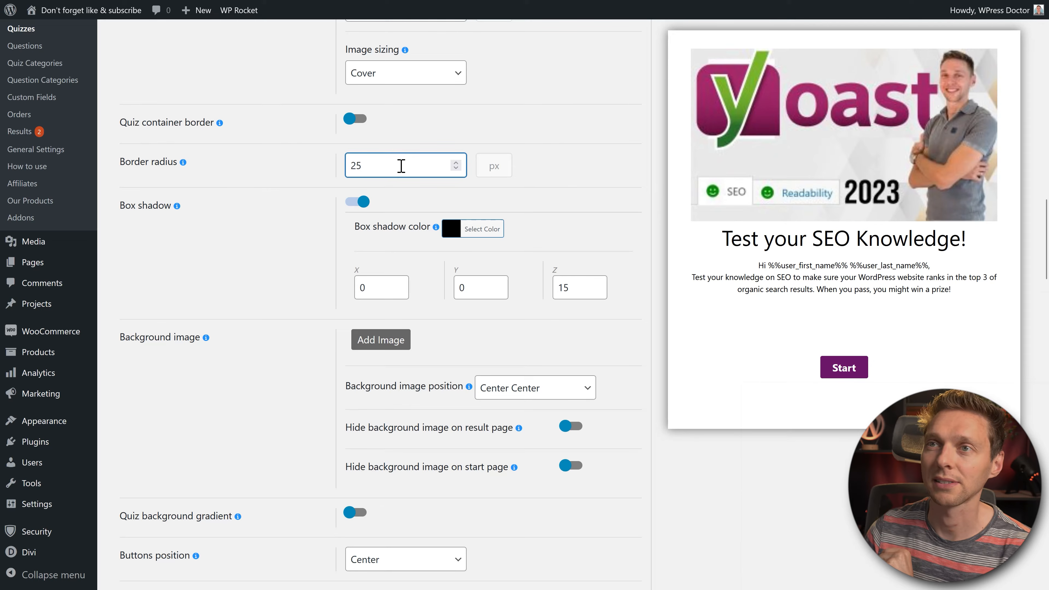
click(254, 170)
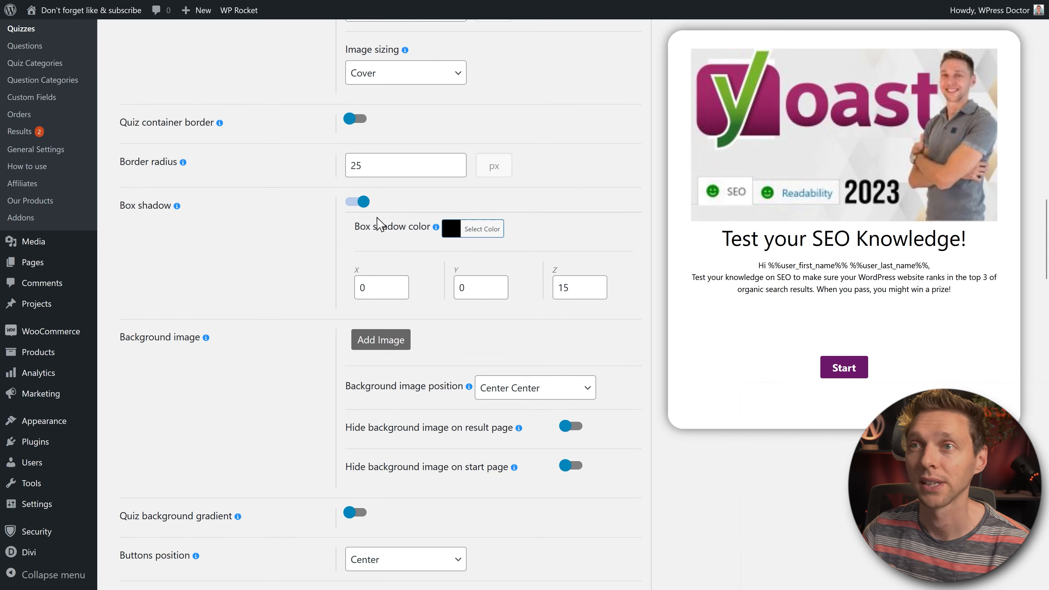
click(361, 203)
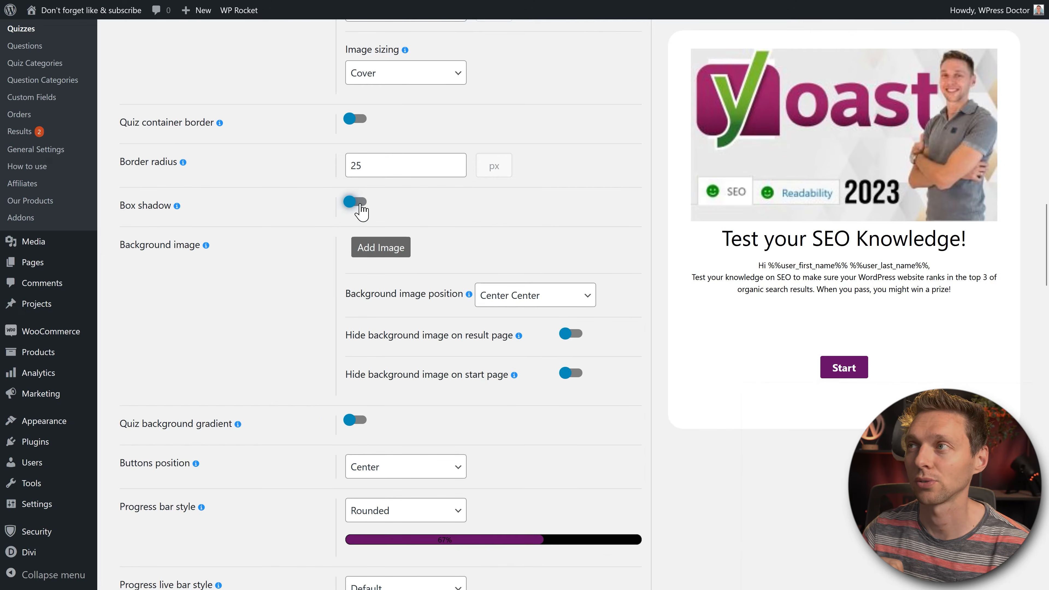
click(361, 203)
click(362, 202)
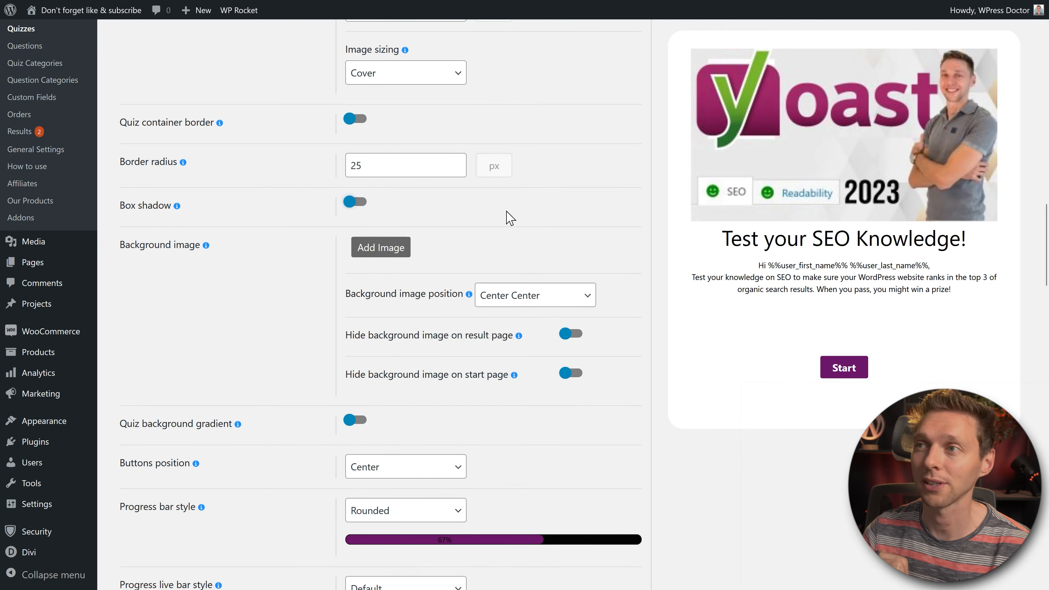
click(361, 202)
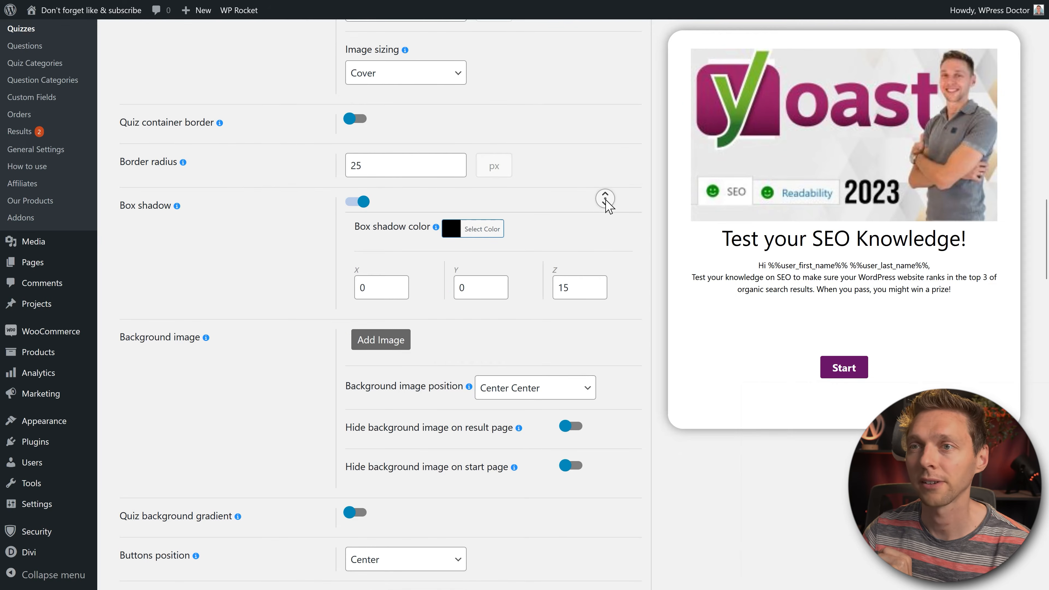
scroll(605, 199, down, 3)
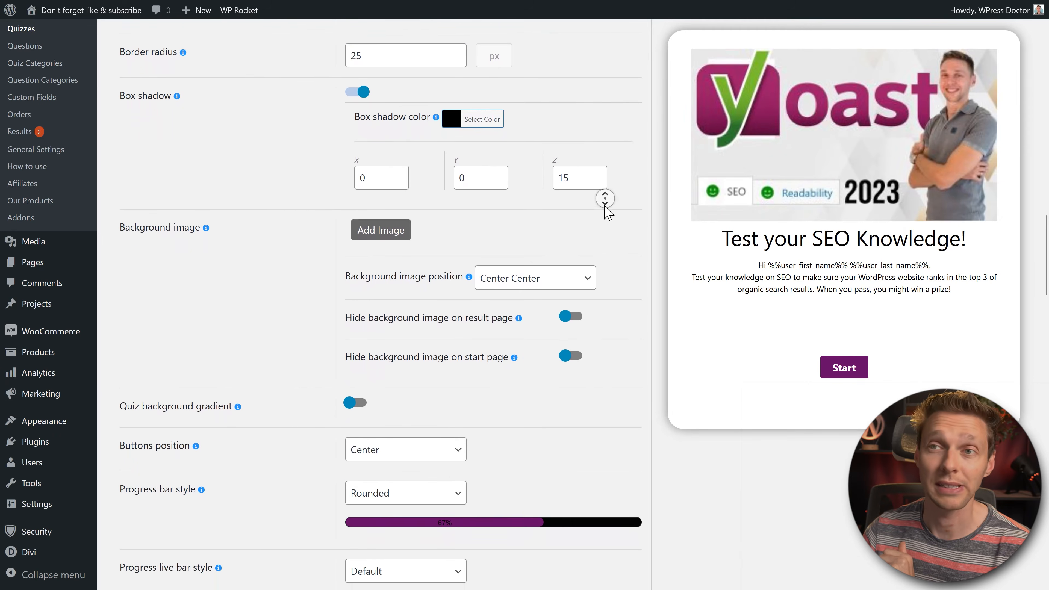
scroll(605, 206, down, 1)
click(375, 214)
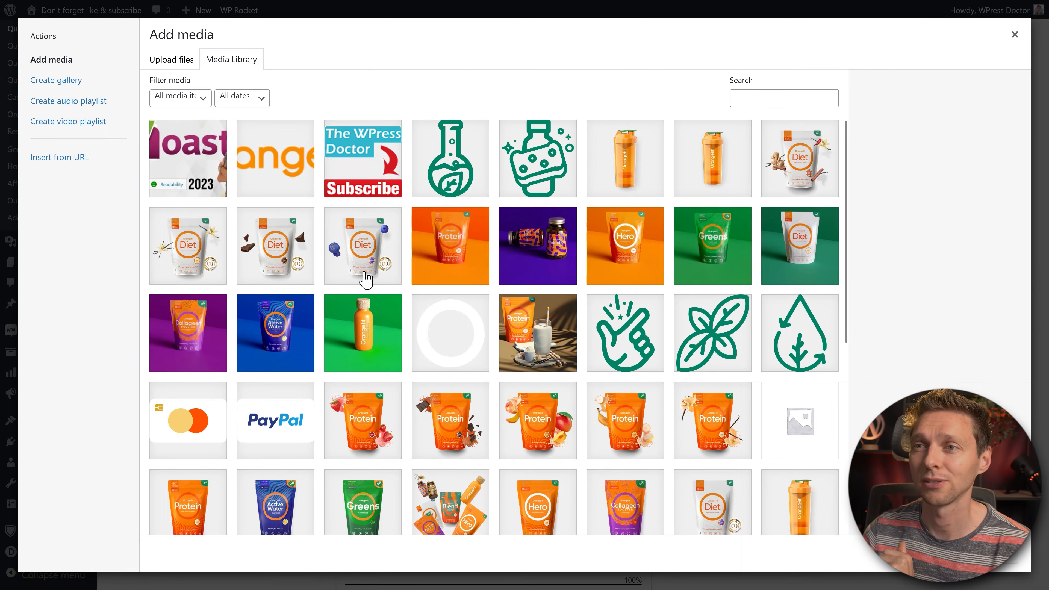
Step: Set the orange two-people photo as background, remove it, and enable the background gradient
scroll(436, 342, down, 8)
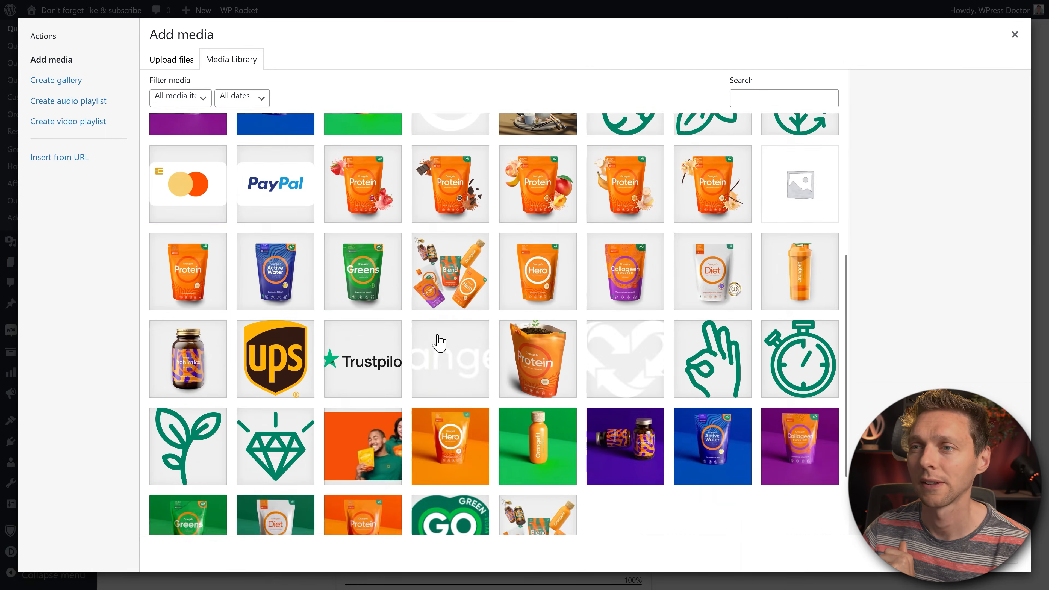
click(363, 347)
click(993, 571)
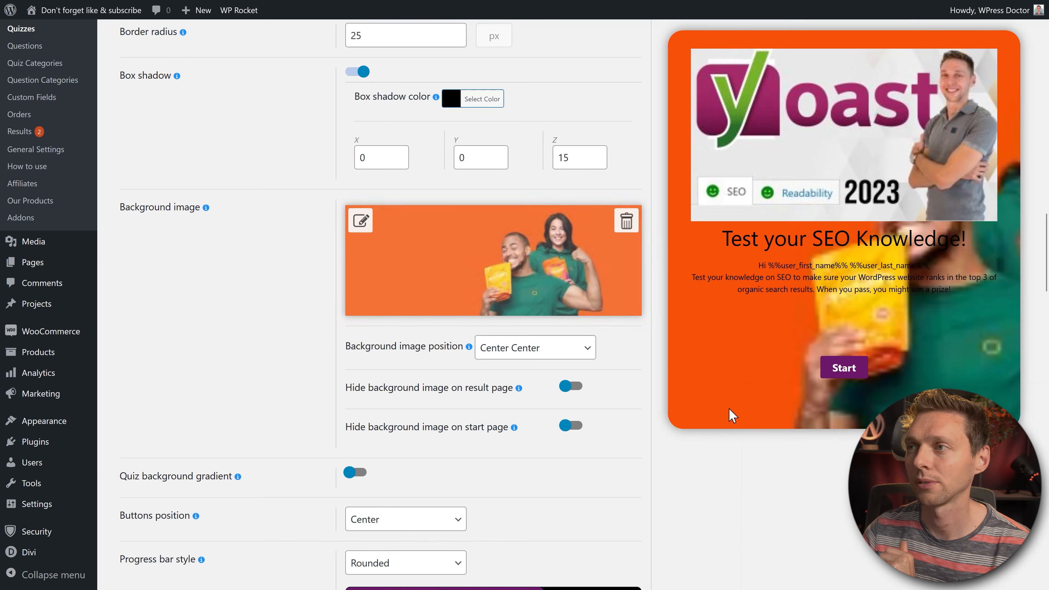
click(625, 223)
scroll(614, 253, down, 5)
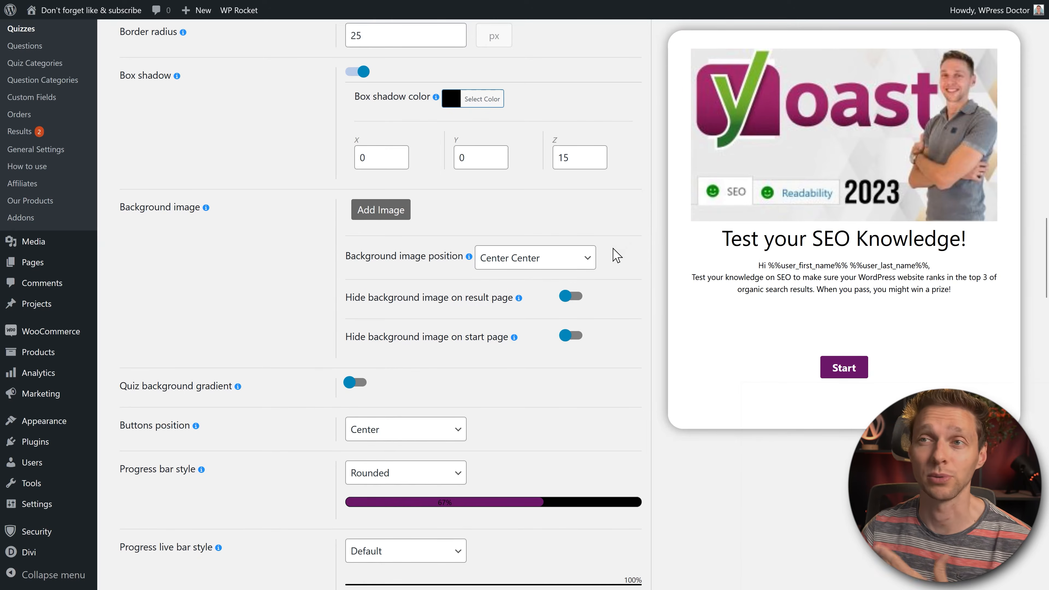
click(356, 186)
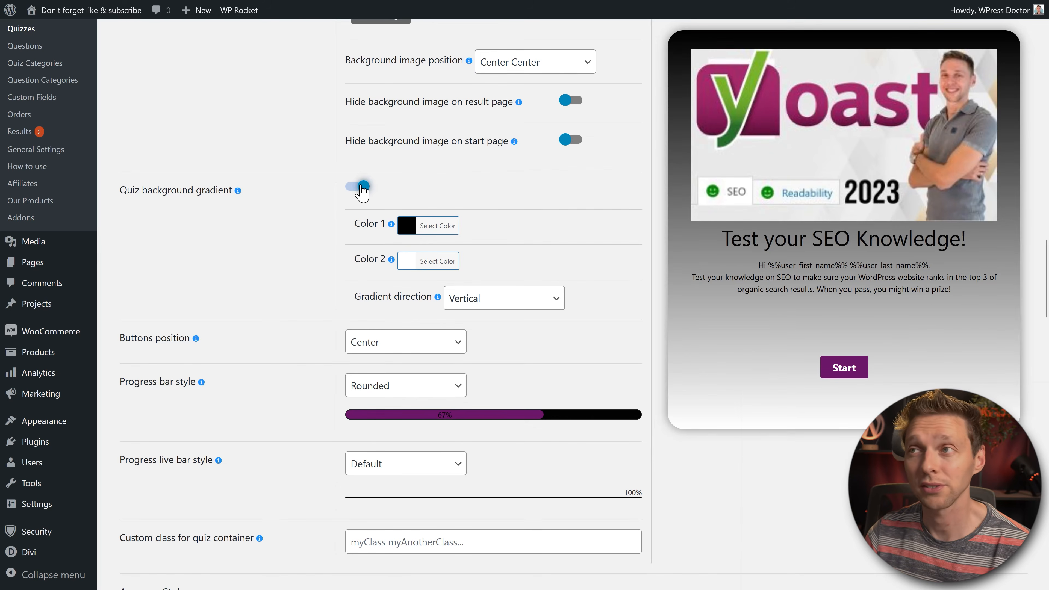
Step: Turn the background gradient off and, after trying Left, Right and Space Between, keep buttons centred
click(361, 187)
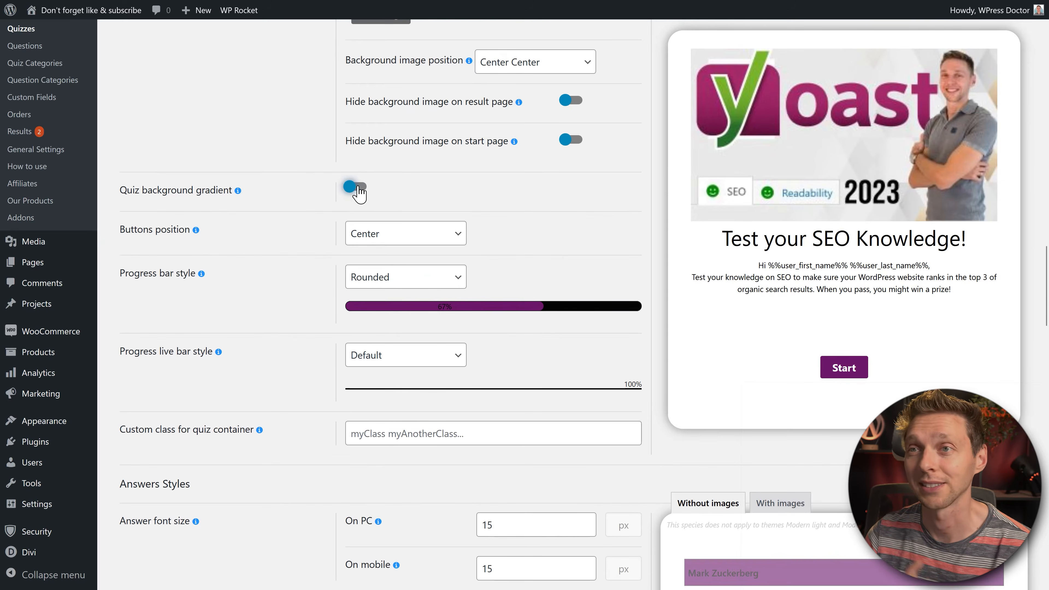
scroll(551, 212, down, 1)
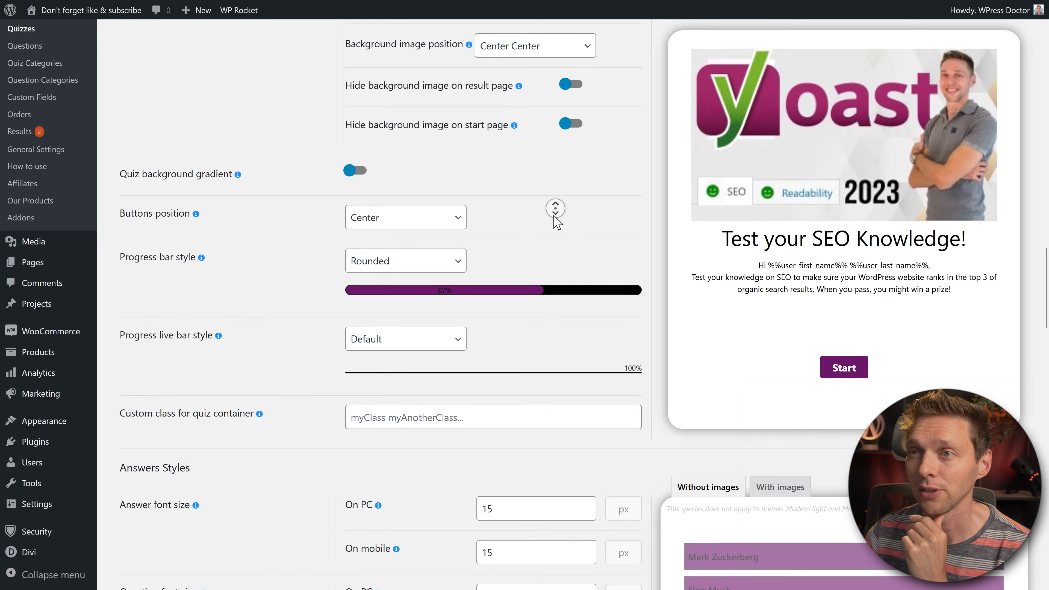
click(424, 205)
click(396, 244)
click(408, 208)
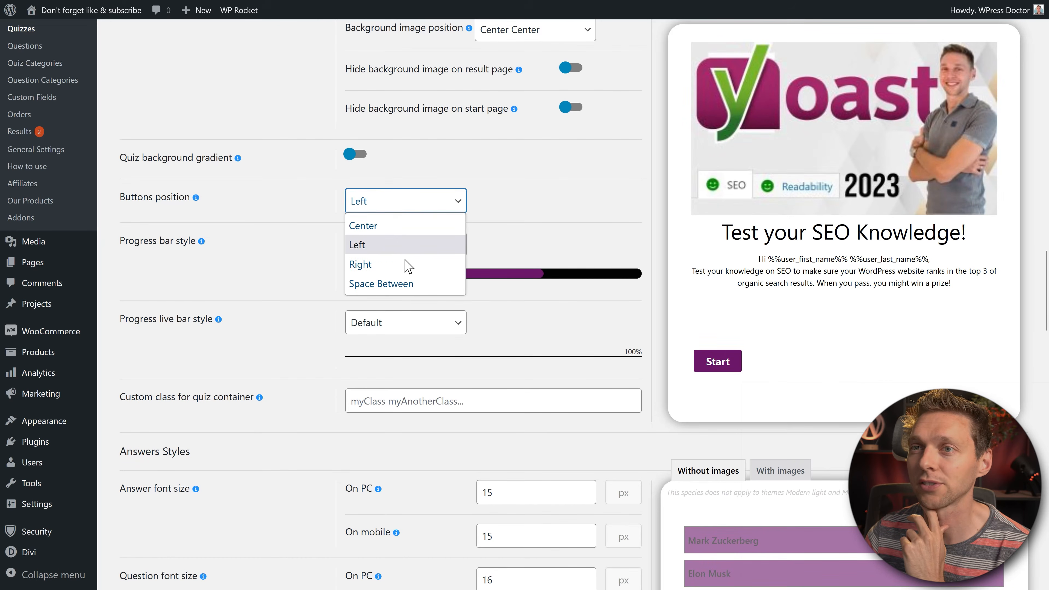
click(409, 264)
click(403, 209)
click(402, 284)
click(387, 212)
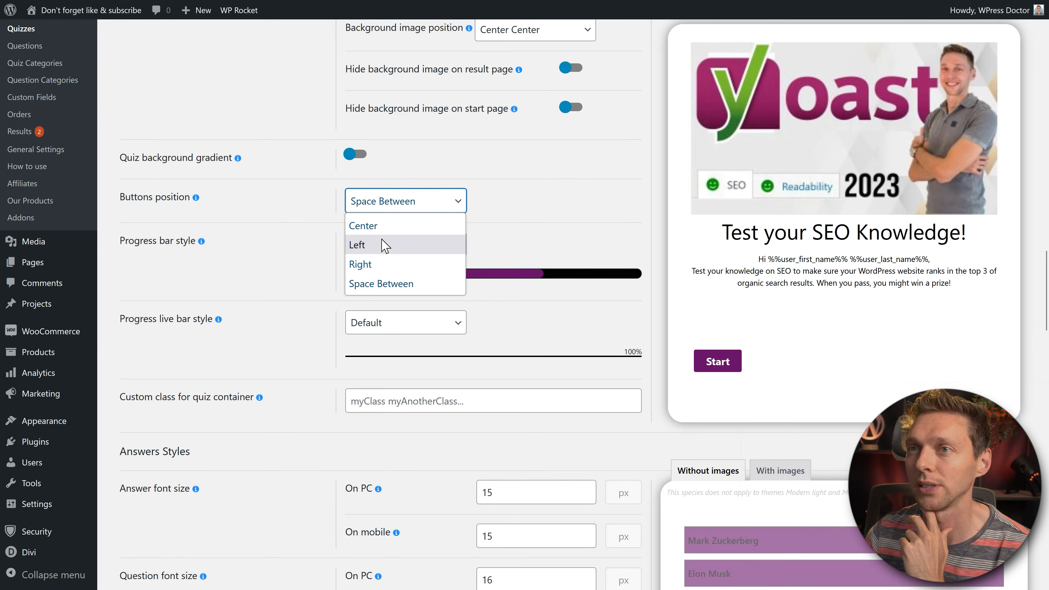
click(372, 225)
middle_click(590, 211)
middle_click(587, 223)
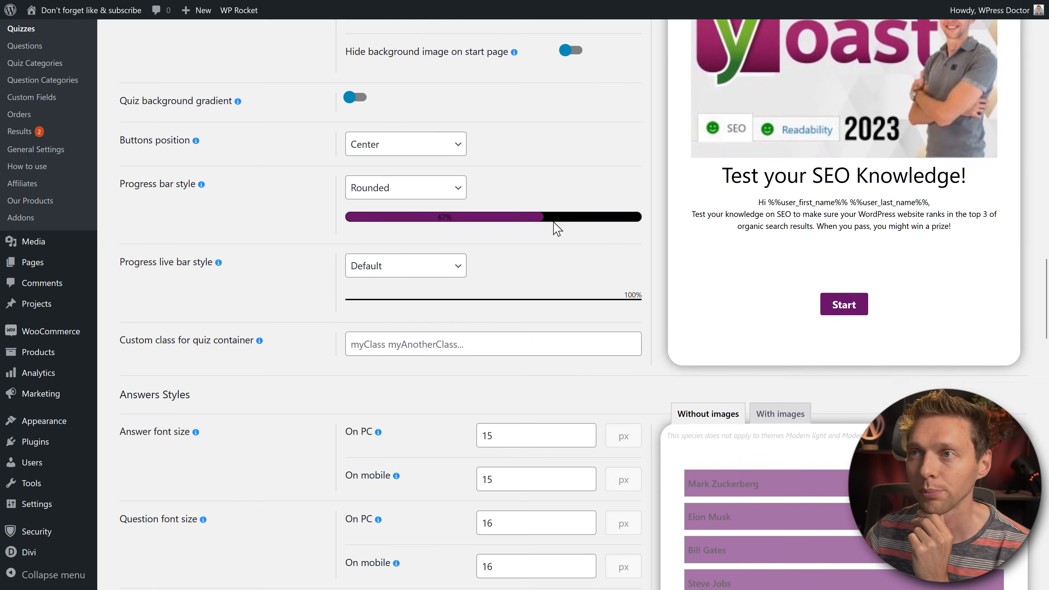
scroll(211, 311, up, 2)
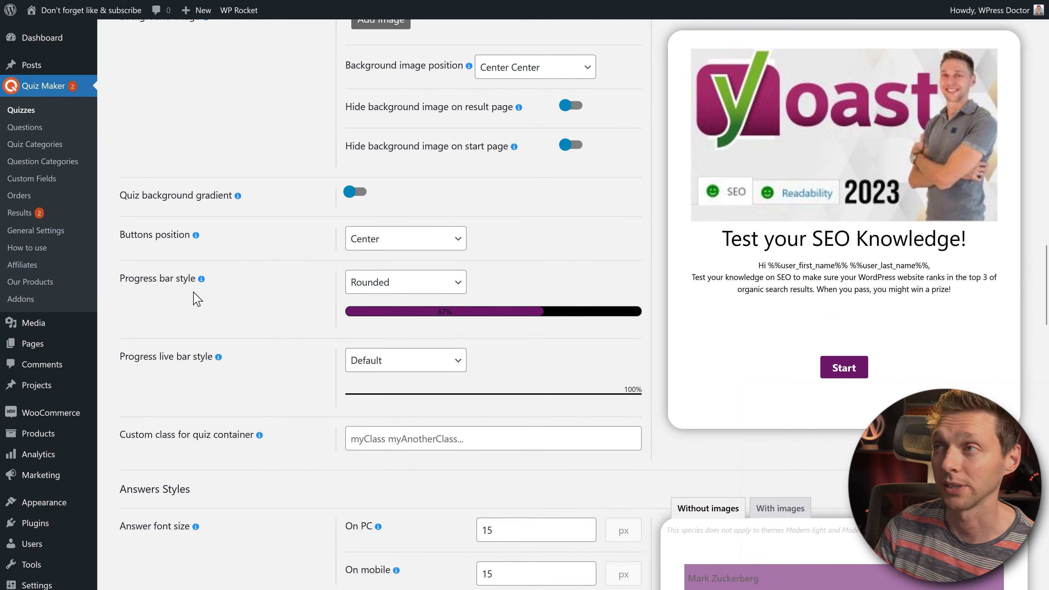
Step: Set the progress bar style to With stripes and animation after trying Rectangle, With stripes and Rounded
click(456, 289)
click(430, 322)
click(421, 292)
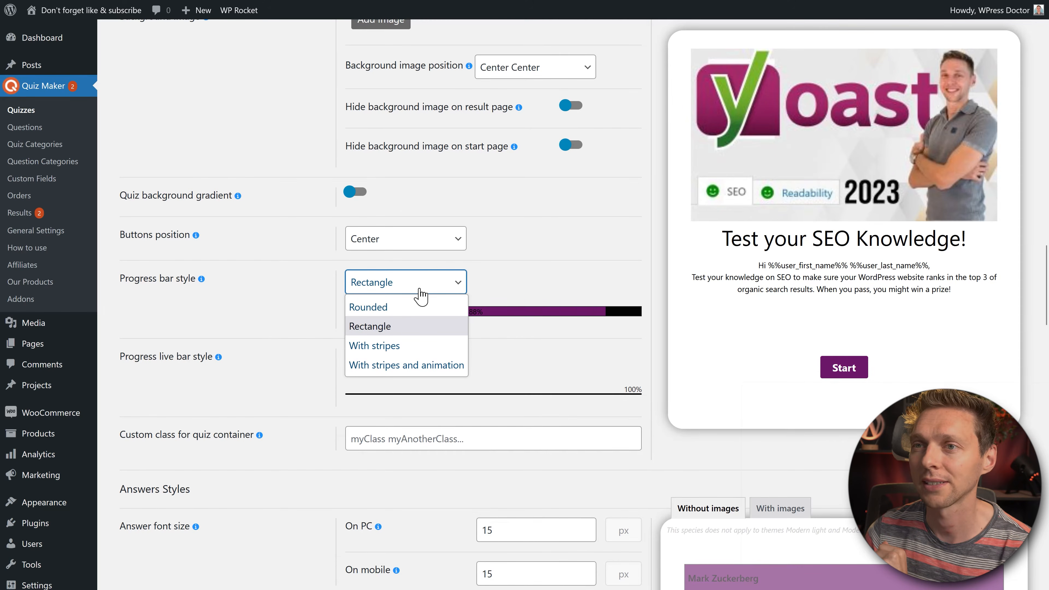
click(418, 343)
click(427, 294)
click(407, 364)
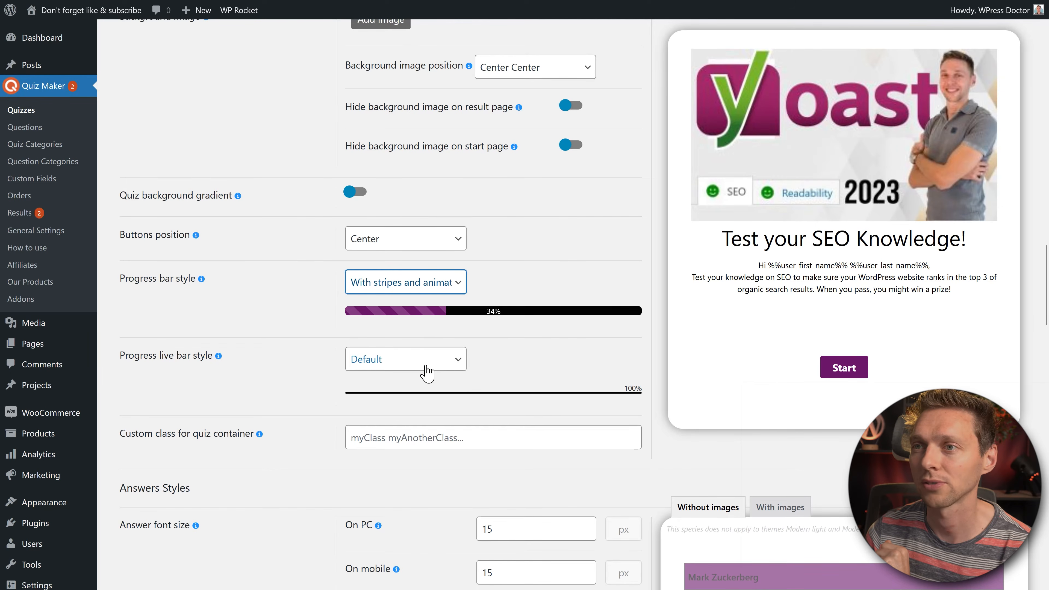
click(417, 289)
click(410, 307)
click(403, 286)
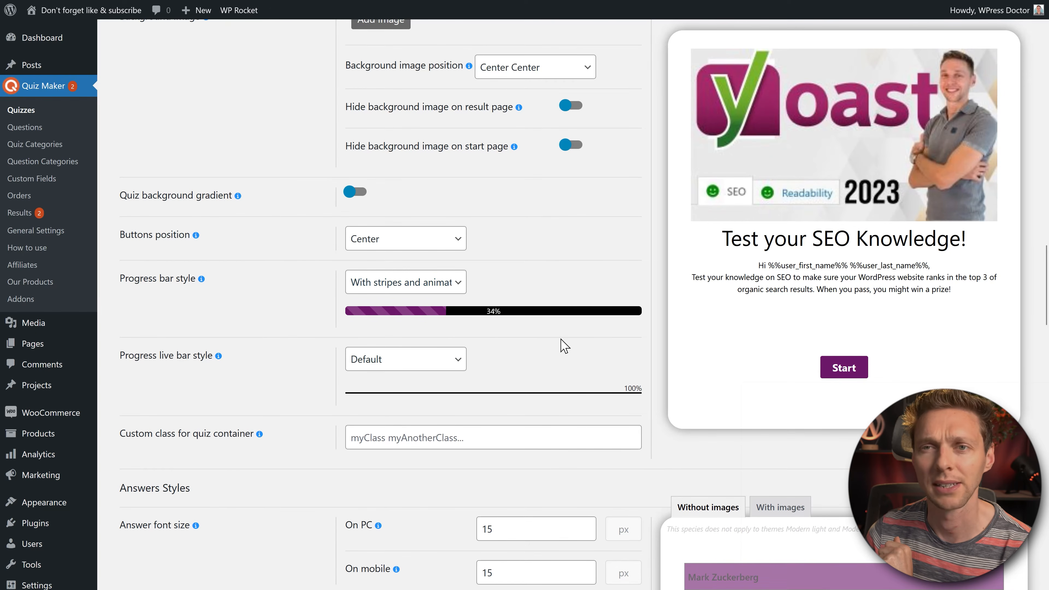
middle_click(590, 289)
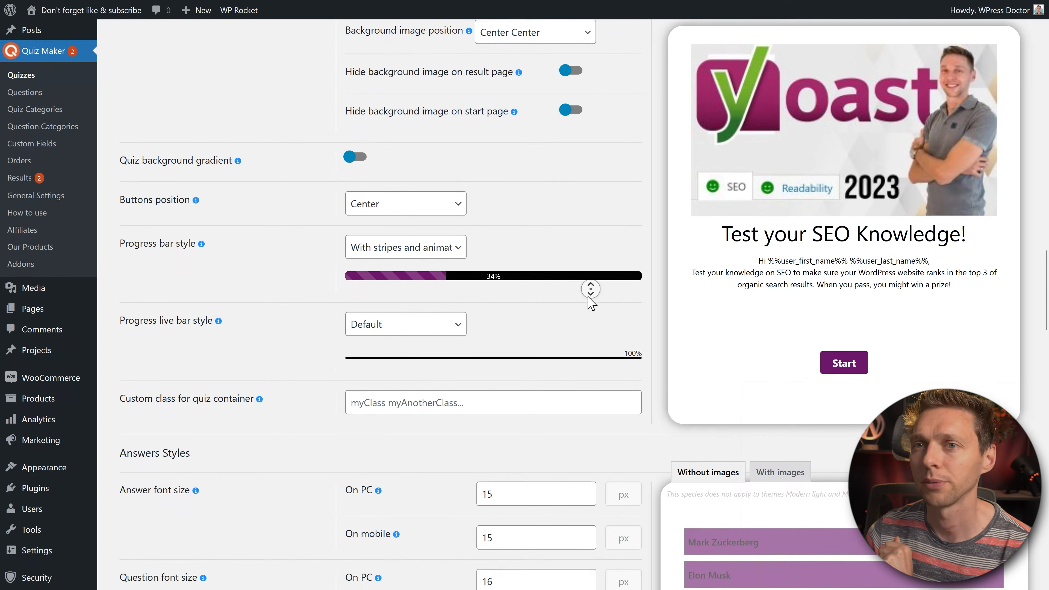
middle_click(590, 304)
Step: Give the progress live bar the With stripes and animation style as well
click(443, 243)
click(433, 283)
click(434, 239)
click(419, 303)
click(422, 243)
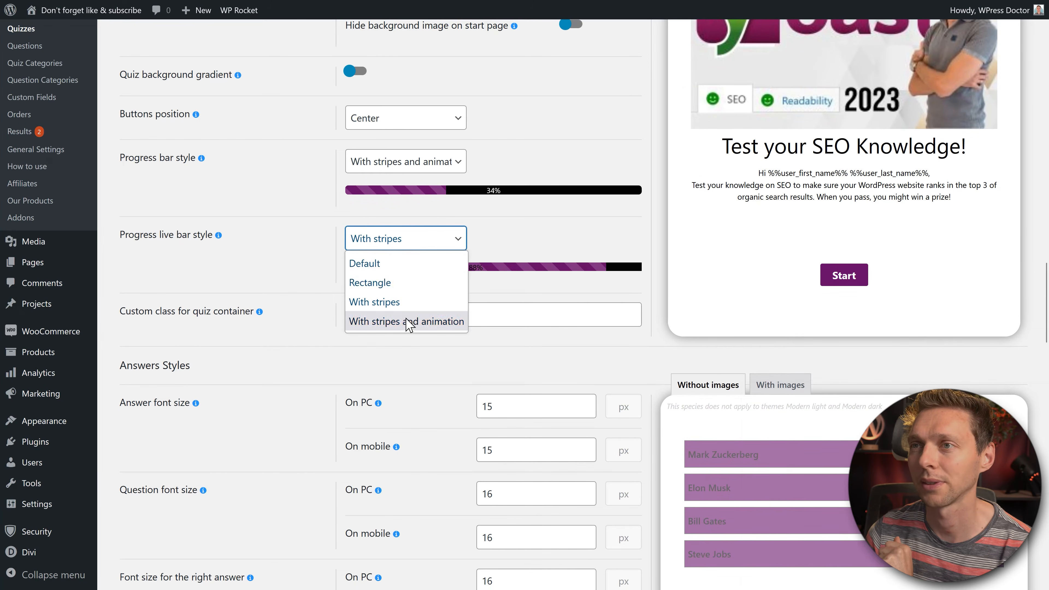
click(411, 323)
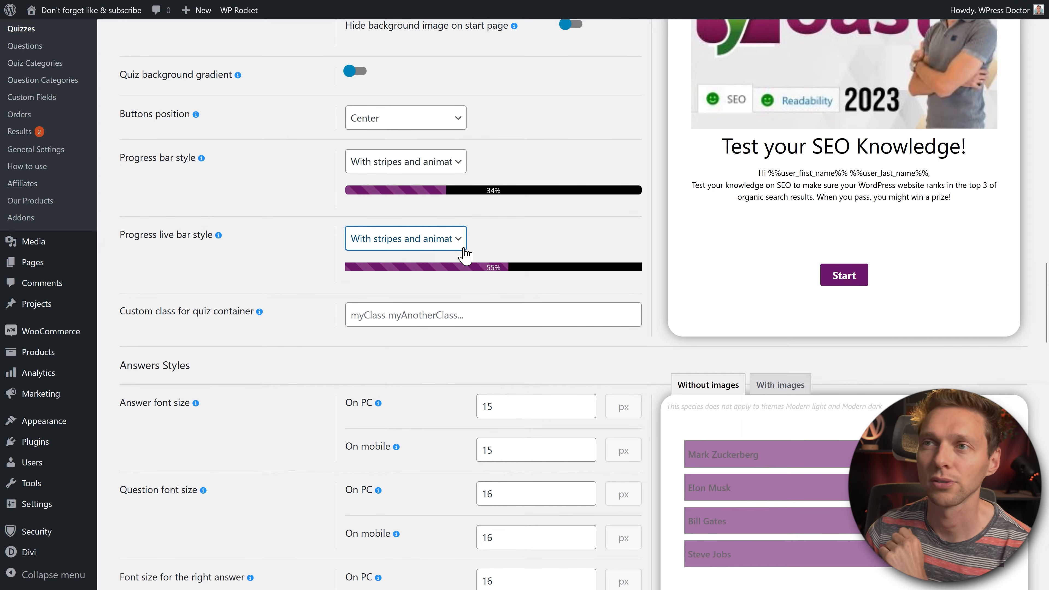
middle_click(542, 234)
Step: Switch the Answer view to Grid after briefly trying List
scroll(543, 234, down, 2)
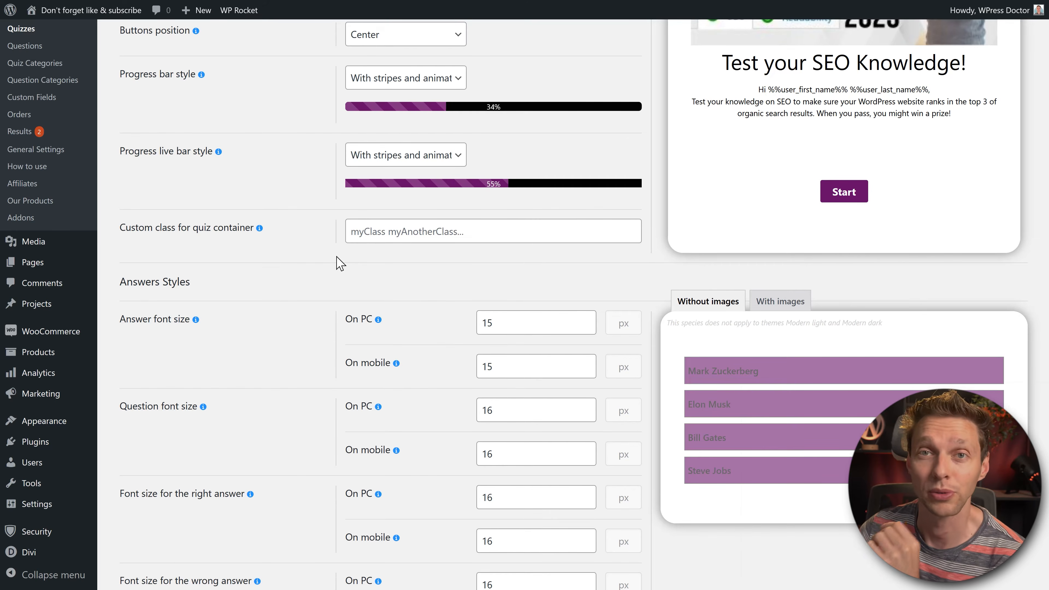
scroll(483, 264, down, 4)
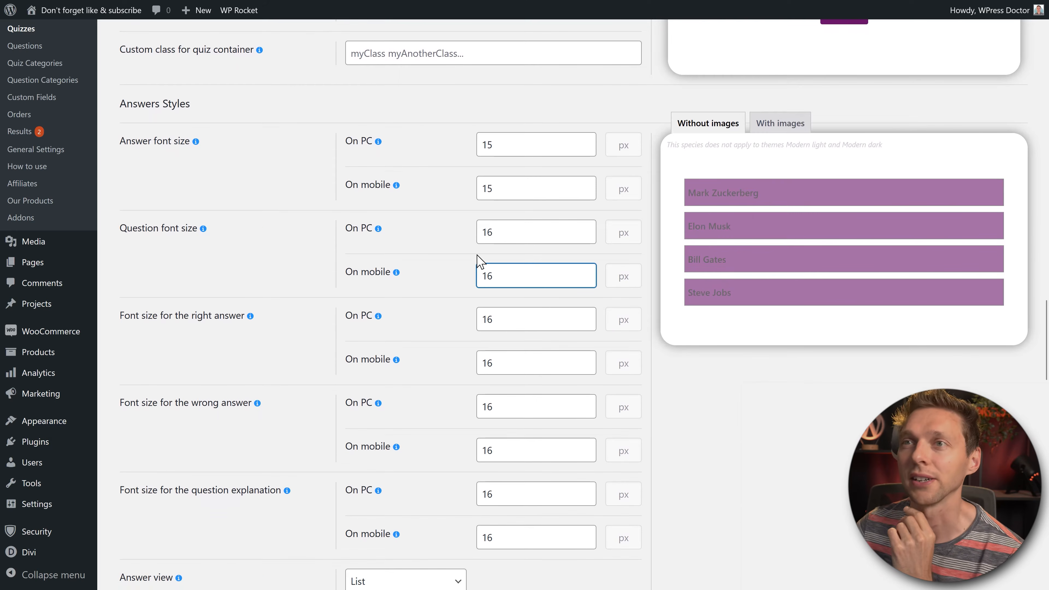
scroll(431, 235, down, 2)
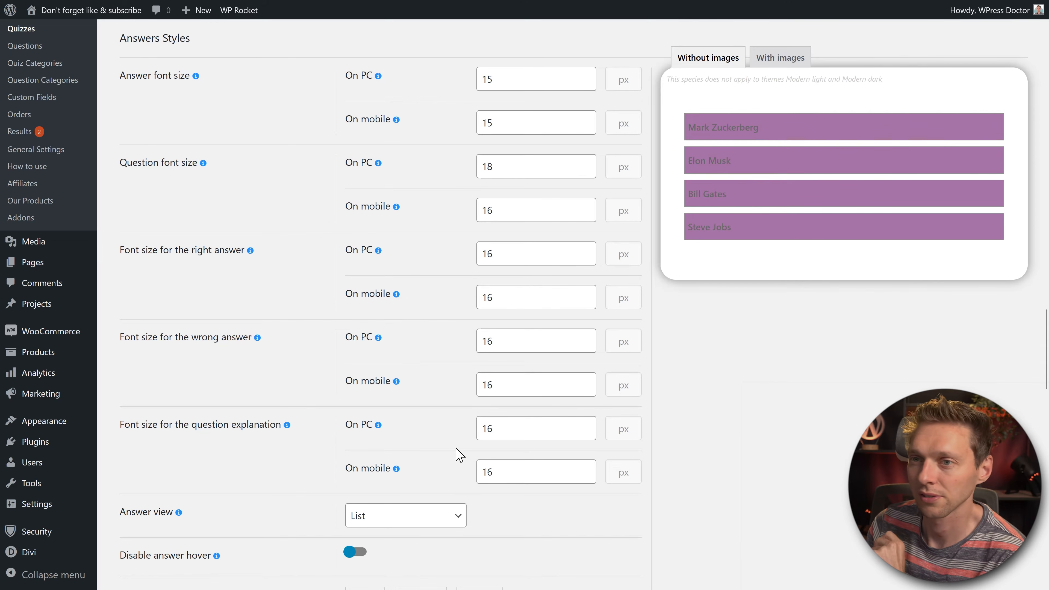
middle_click(436, 288)
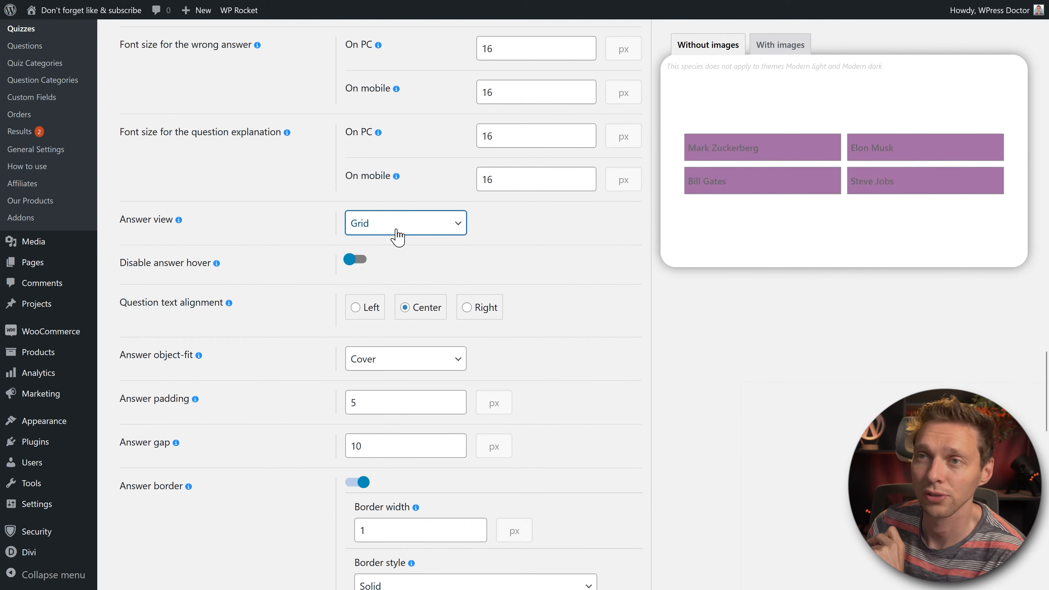
click(394, 228)
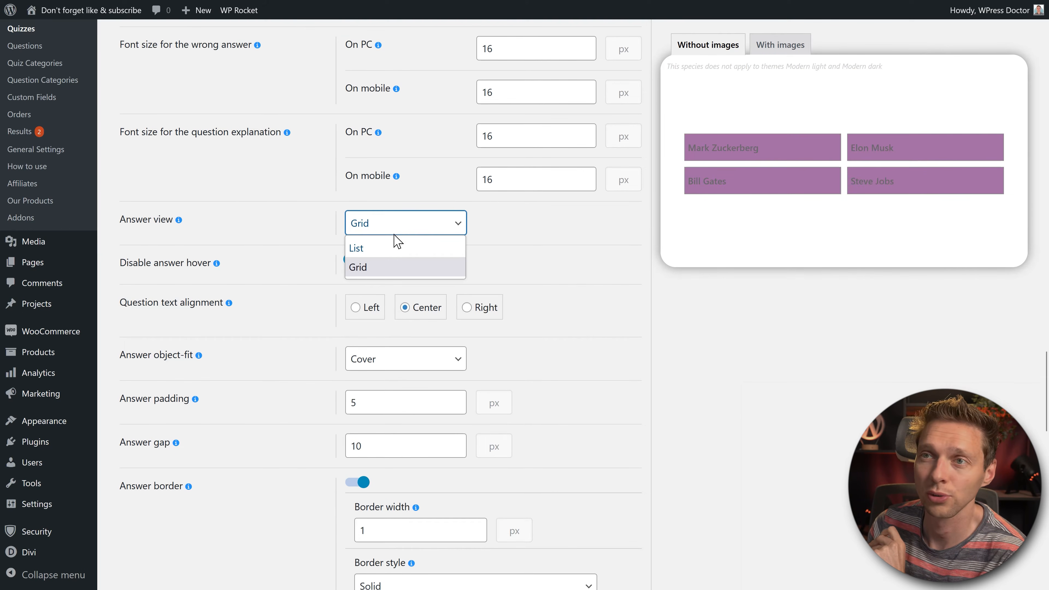
click(398, 247)
click(403, 230)
click(415, 265)
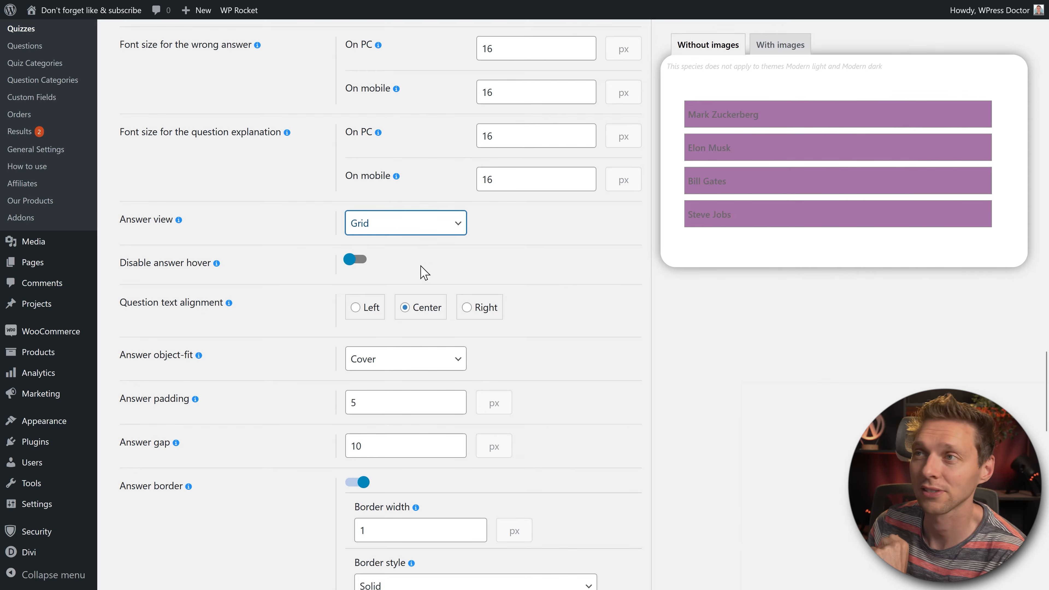
Step: Try right alignment for the question text, then keep it Center
middle_click(561, 260)
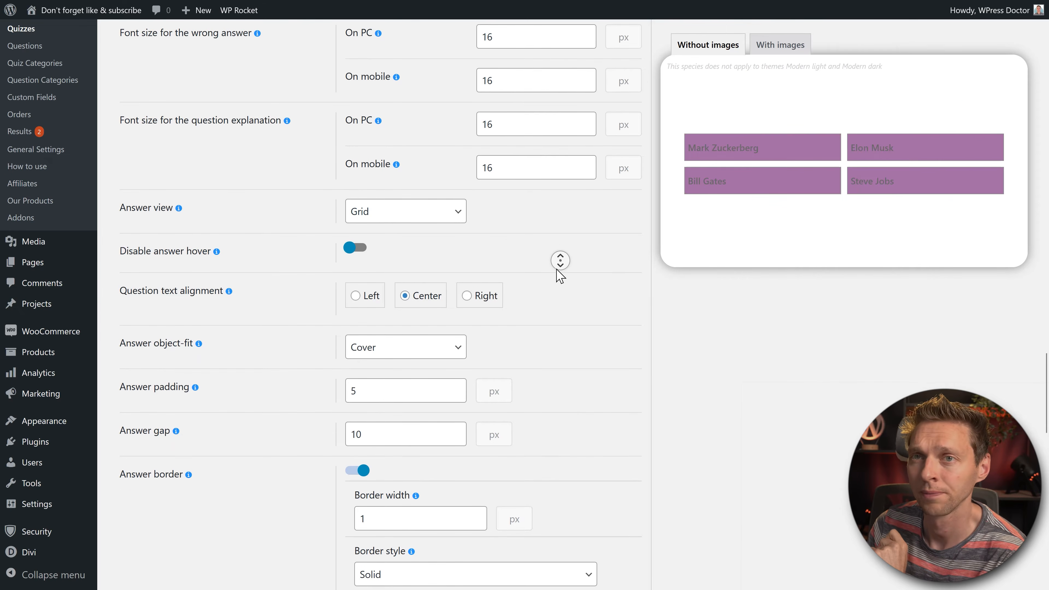
middle_click(542, 270)
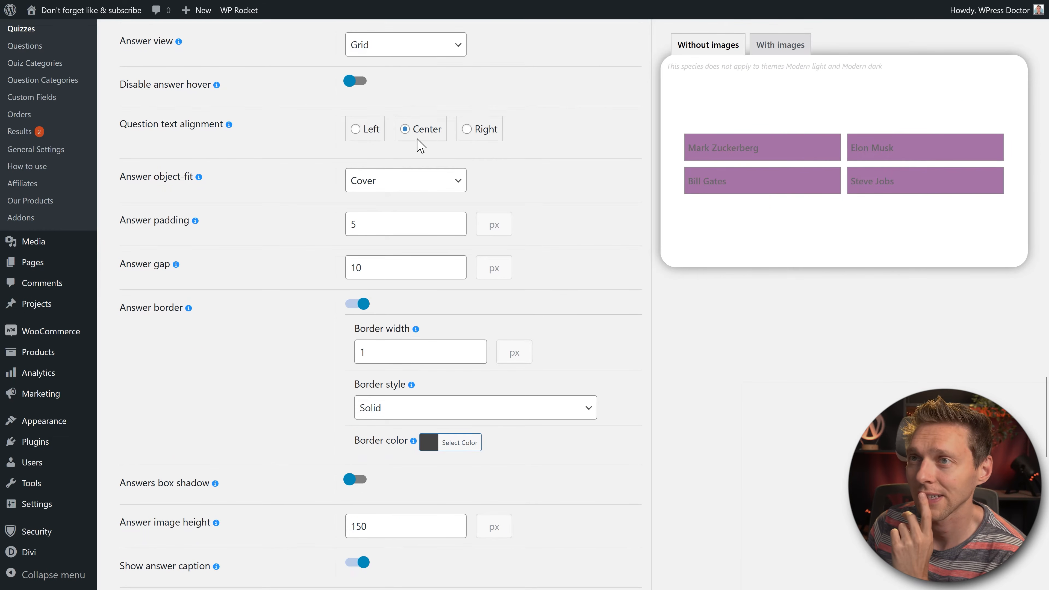
click(465, 131)
click(413, 131)
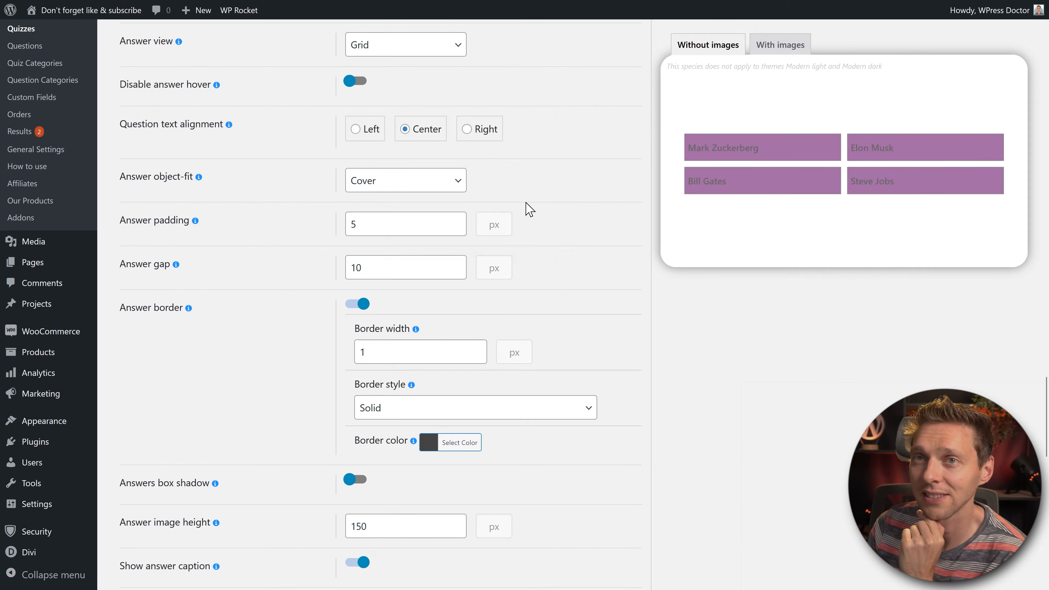
Step: Try the Fill and Contain answer image fits, then keep object-fit Cover
click(450, 181)
click(425, 224)
click(418, 180)
click(405, 244)
click(407, 181)
click(393, 205)
scroll(572, 236, up, 2)
middle_click(572, 237)
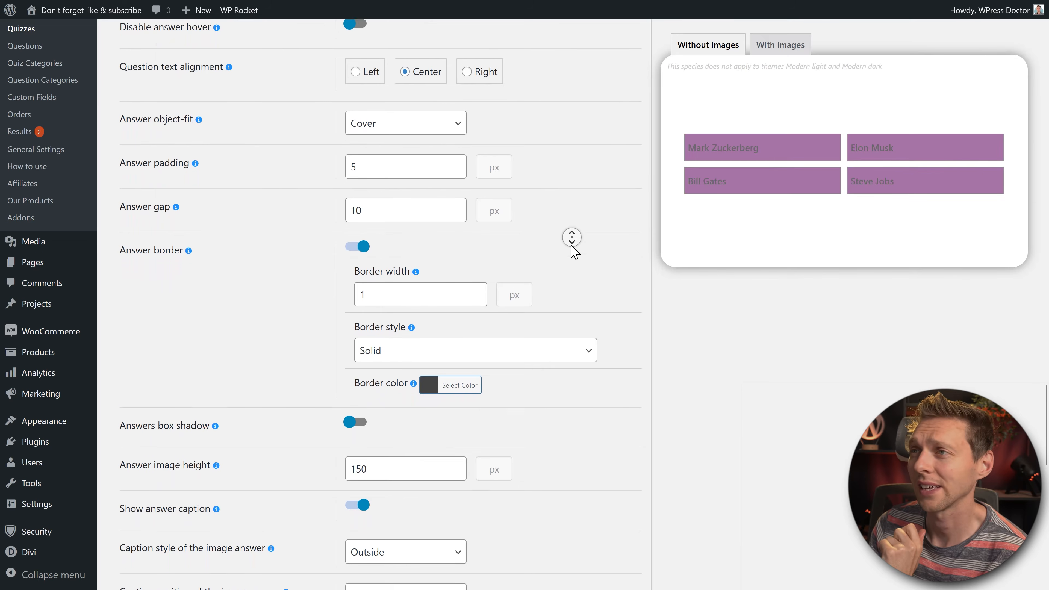
middle_click(572, 248)
Step: Try thicker answer borders and a box shadow, then revert to border width 1 with no shadow
click(477, 209)
click(478, 209)
click(479, 209)
click(478, 209)
click(478, 221)
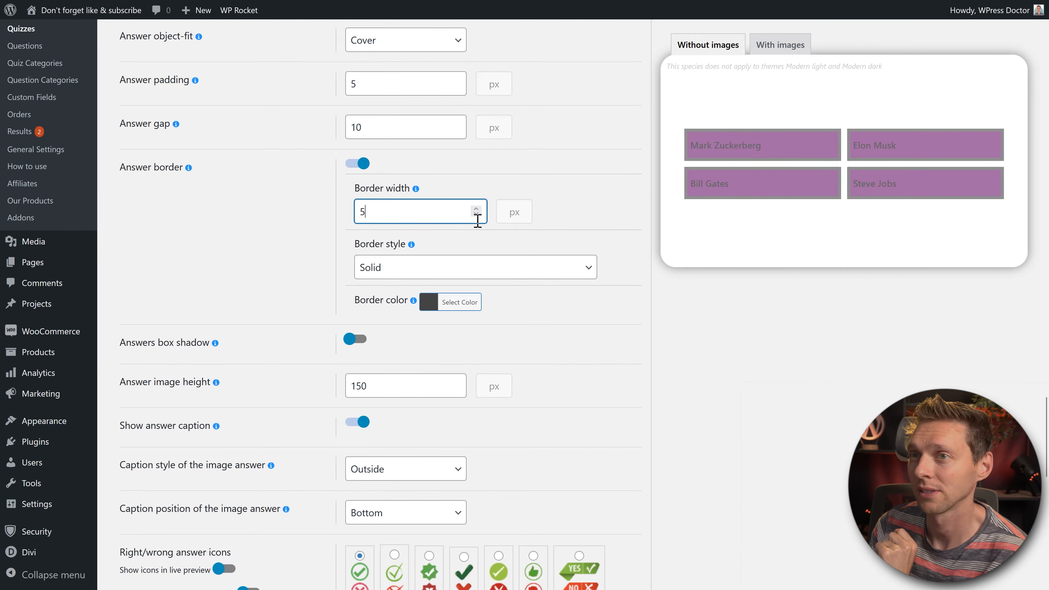
key(BackSpace)
text(1)
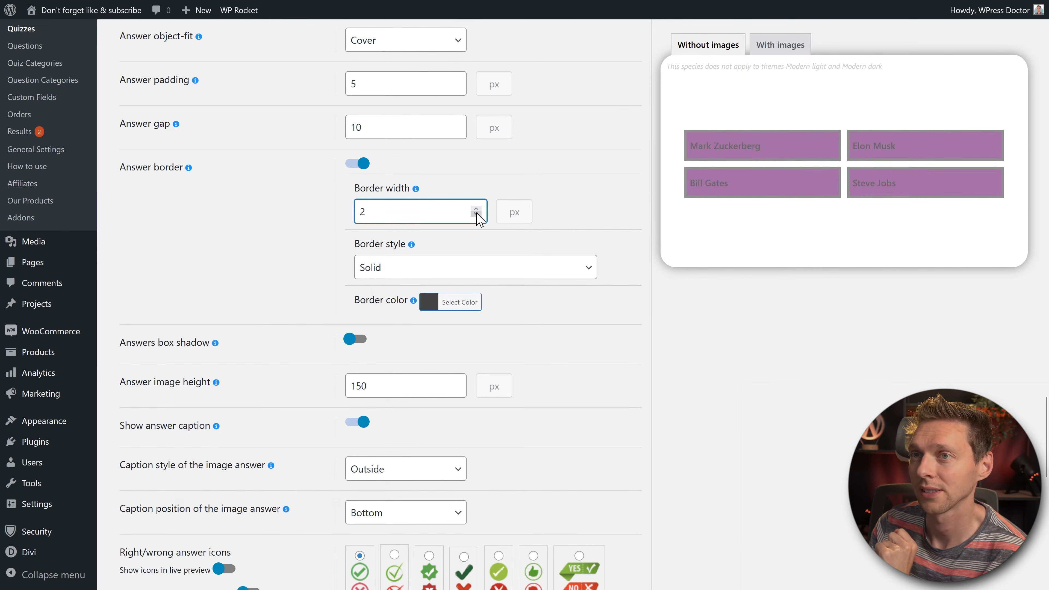
scroll(455, 248, down, 2)
click(362, 266)
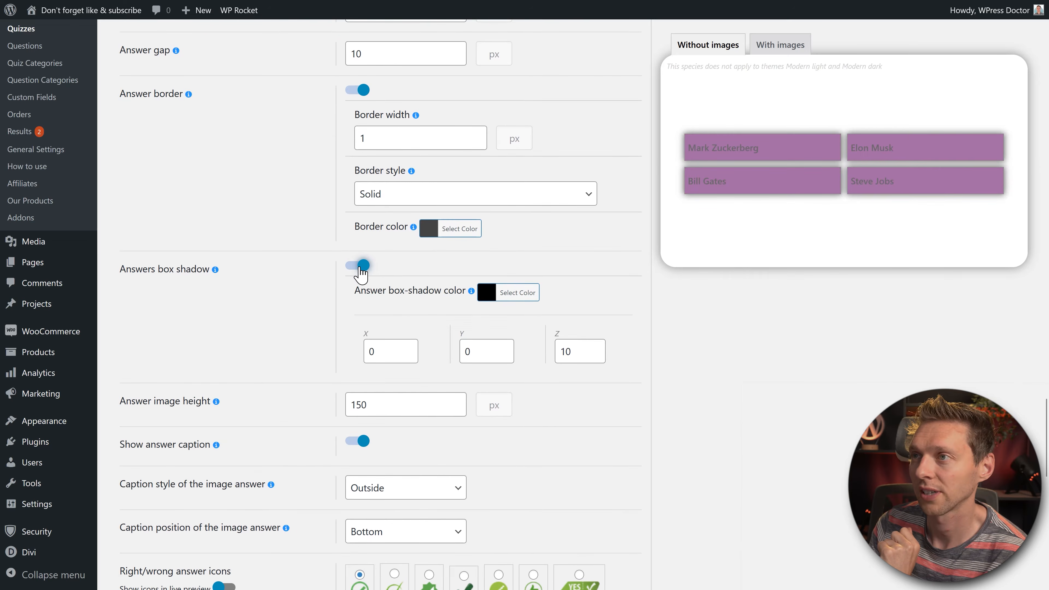
click(362, 267)
Step: Choose the YES/NO badge icon set for right/wrong answers and show icons in the live preview
scroll(606, 248, down, 7)
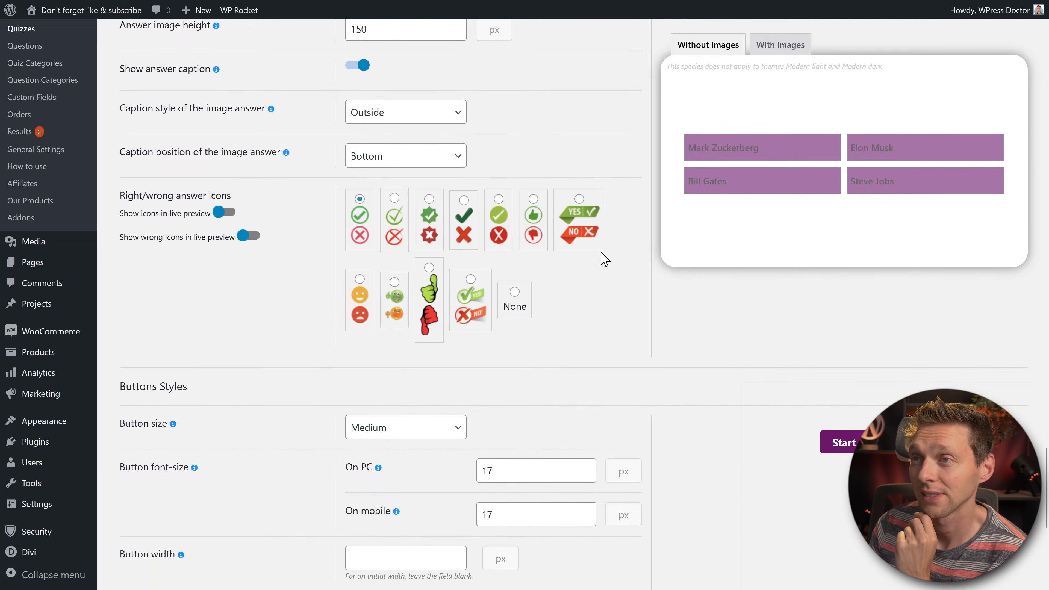
click(585, 238)
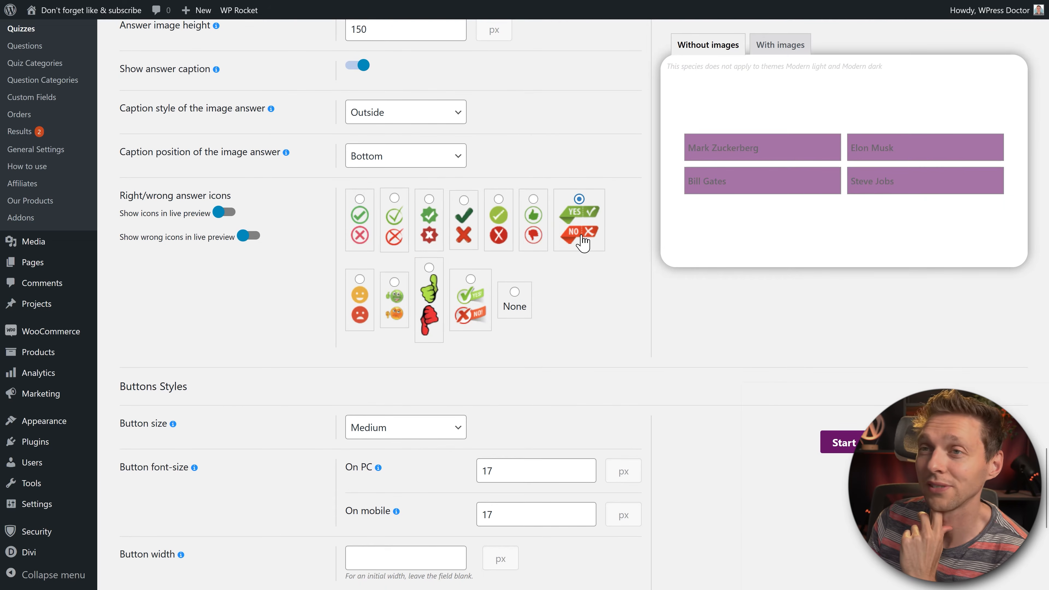
click(469, 237)
click(583, 233)
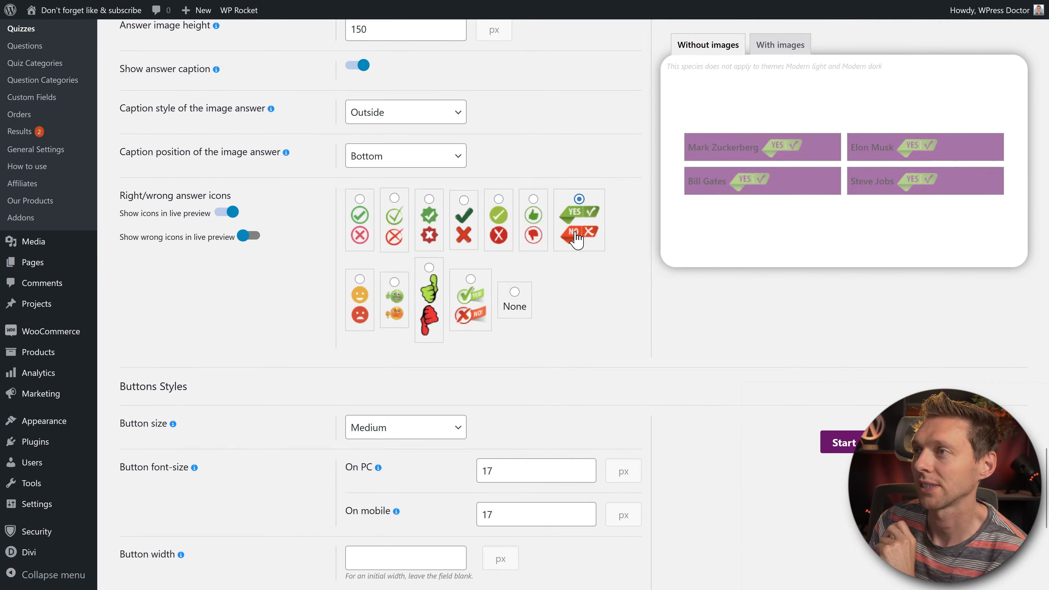
scroll(570, 296, down, 2)
middle_click(582, 292)
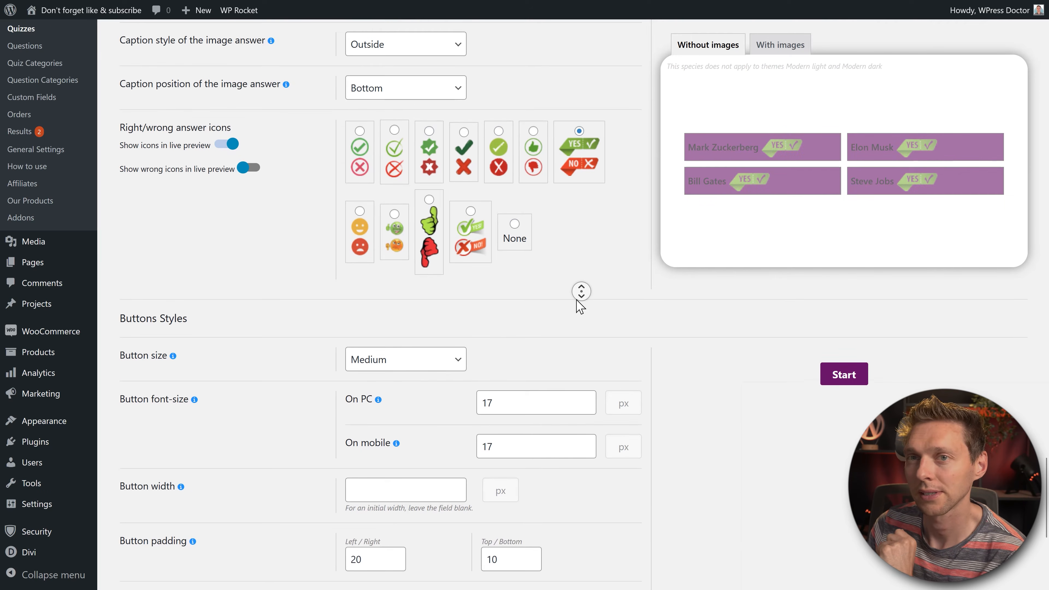
scroll(577, 302, down, 4)
middle_click(572, 303)
middle_click(664, 298)
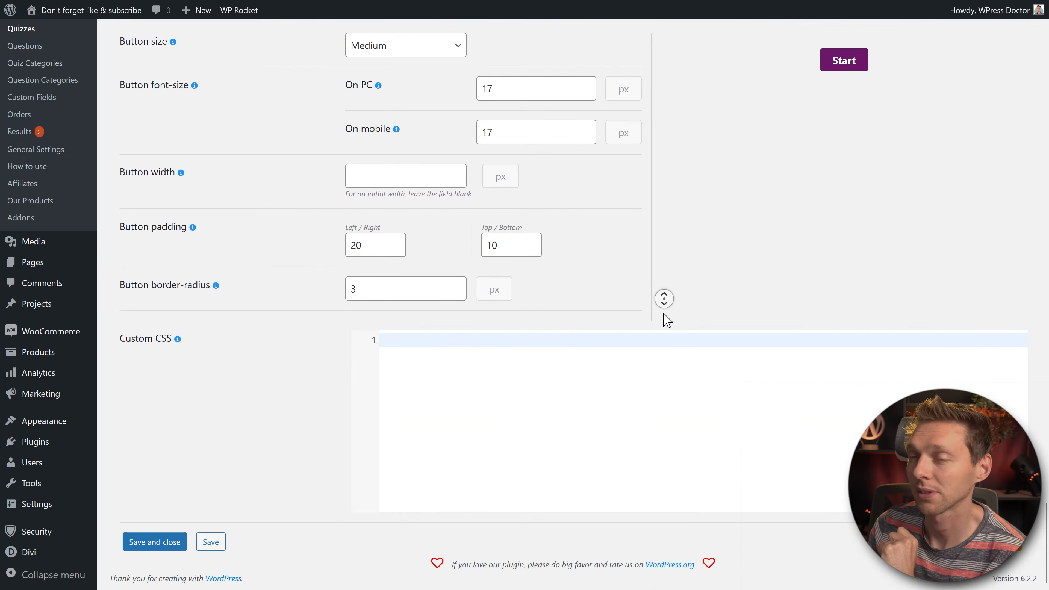
Step: Save and close the quiz, then reload the live quiz page in Firefox
click(155, 544)
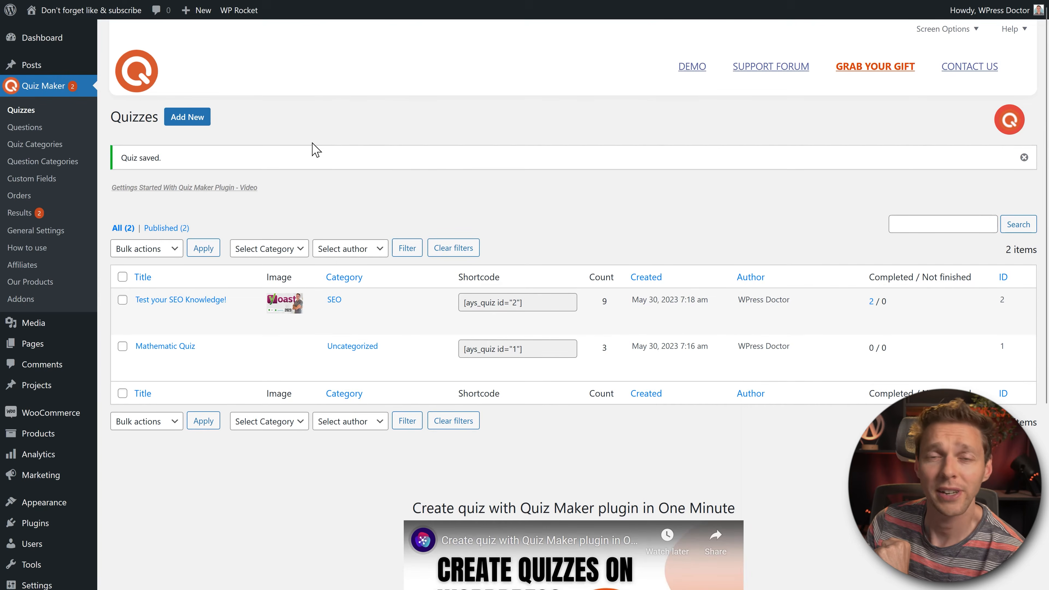
mouse_move(315, 0)
click(384, 8)
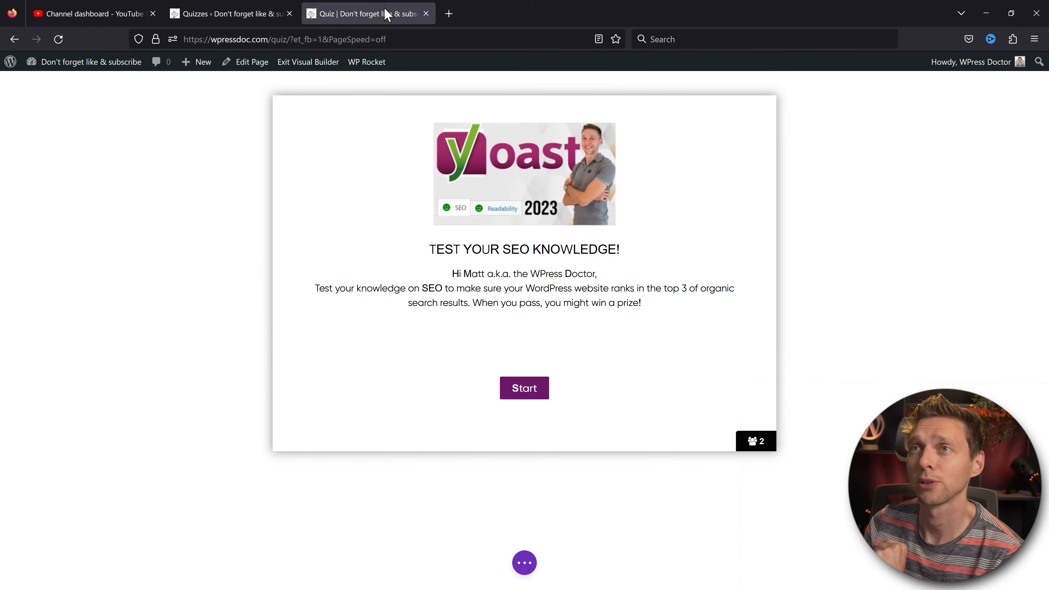
click(63, 43)
click(532, 322)
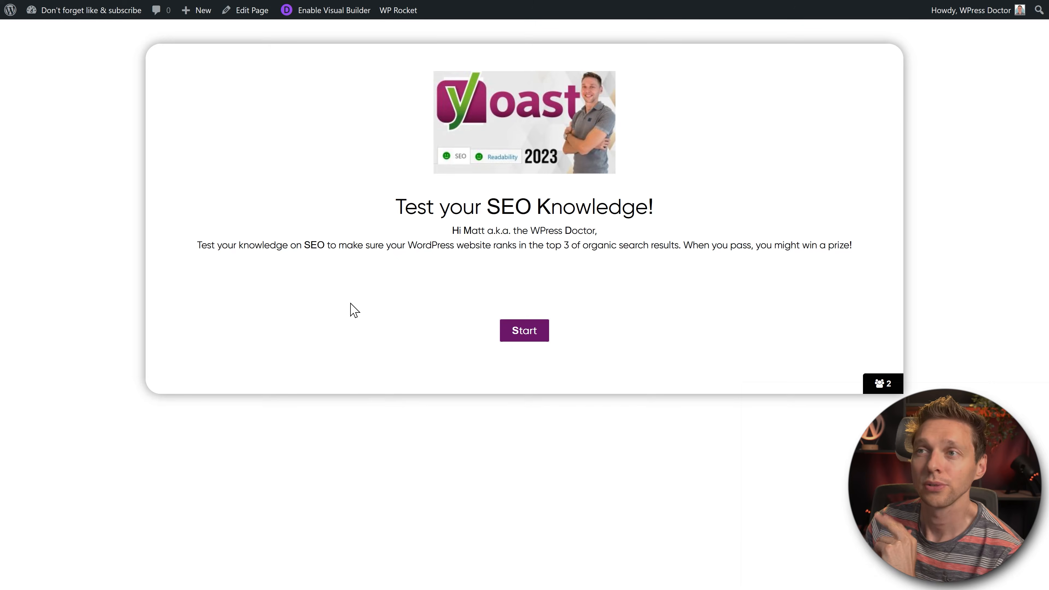
Step: Start the live quiz and pick an answer to test the styling, then save the quiz
click(524, 333)
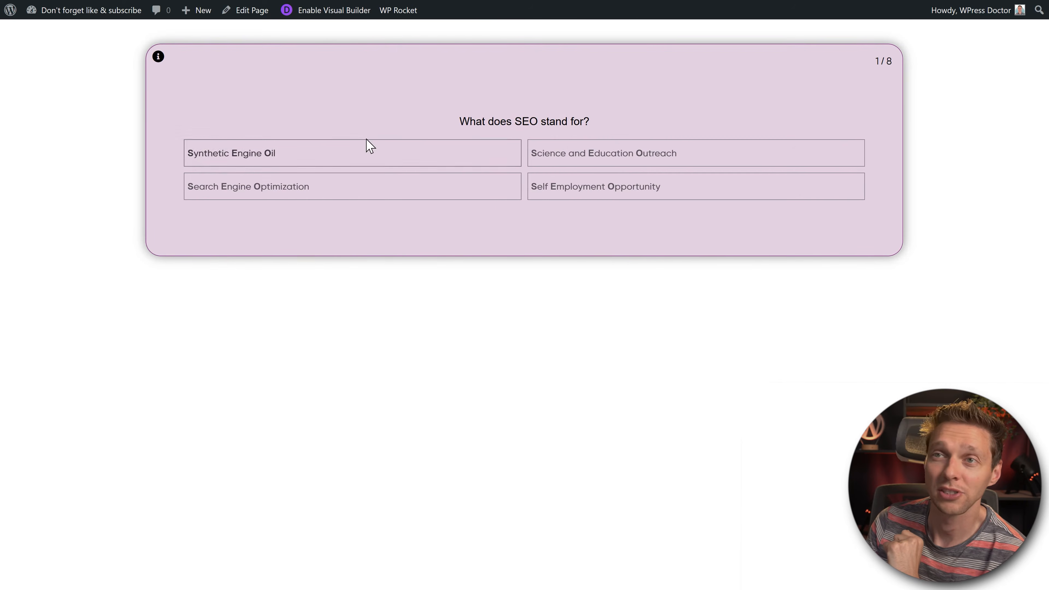
click(614, 186)
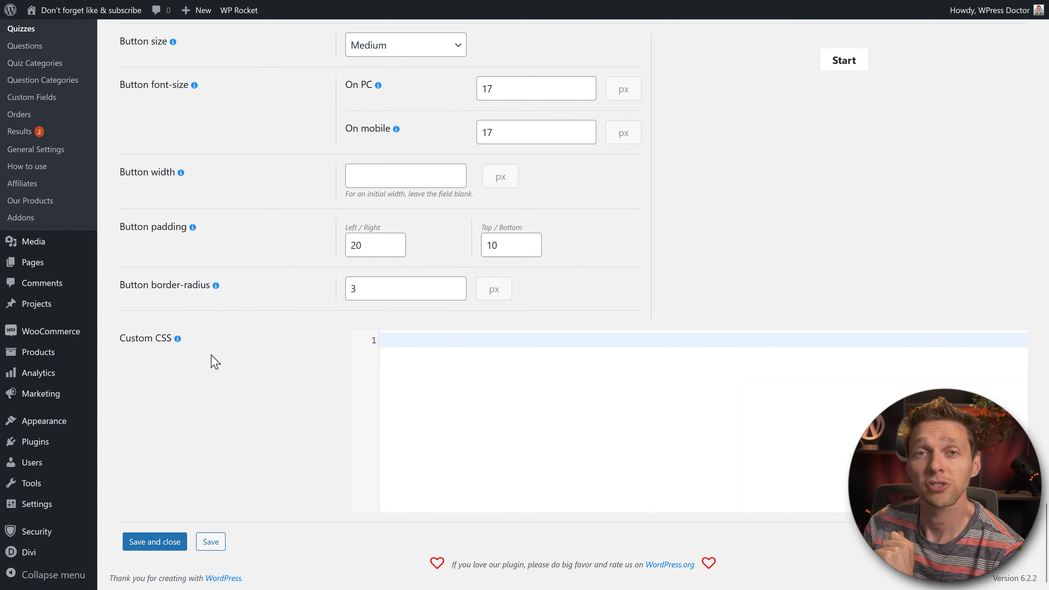
click(212, 545)
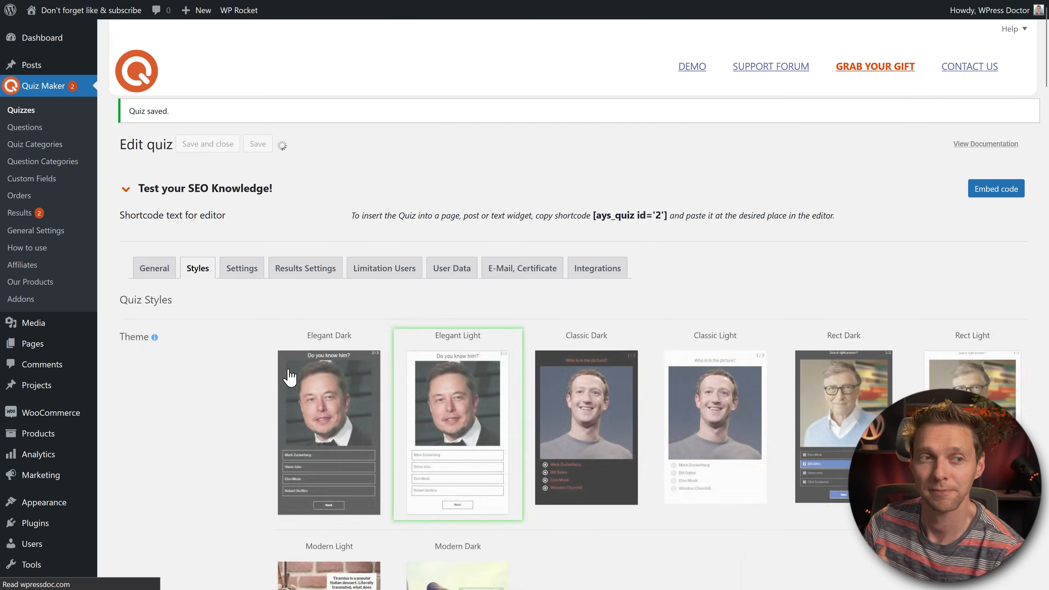
Step: In the quiz settings, try auto-start, then toggle answer shuffling, question shuffling and the question bank
click(243, 270)
scroll(344, 191, down, 5)
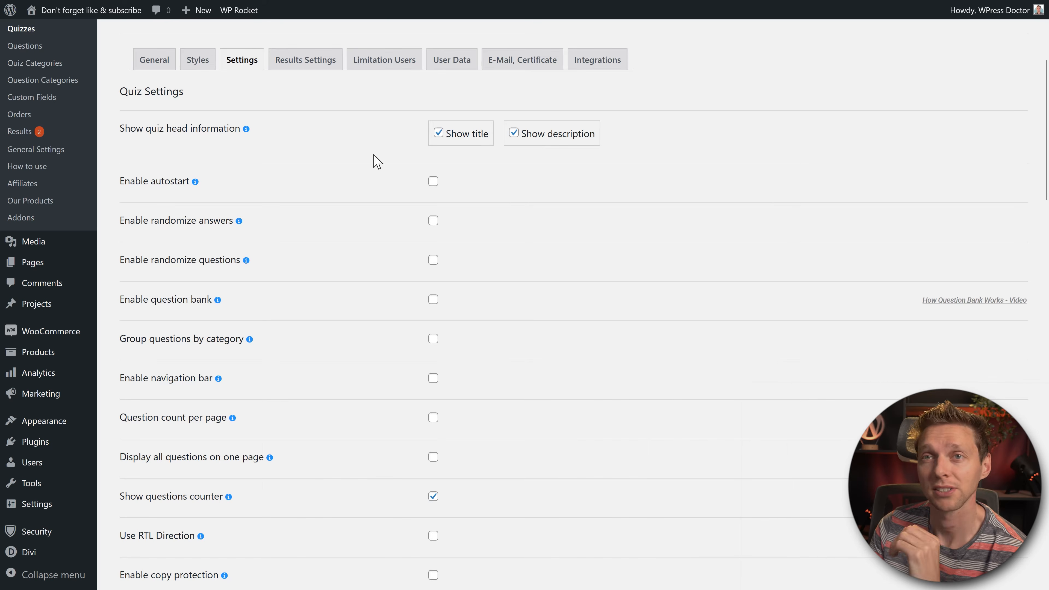
click(433, 182)
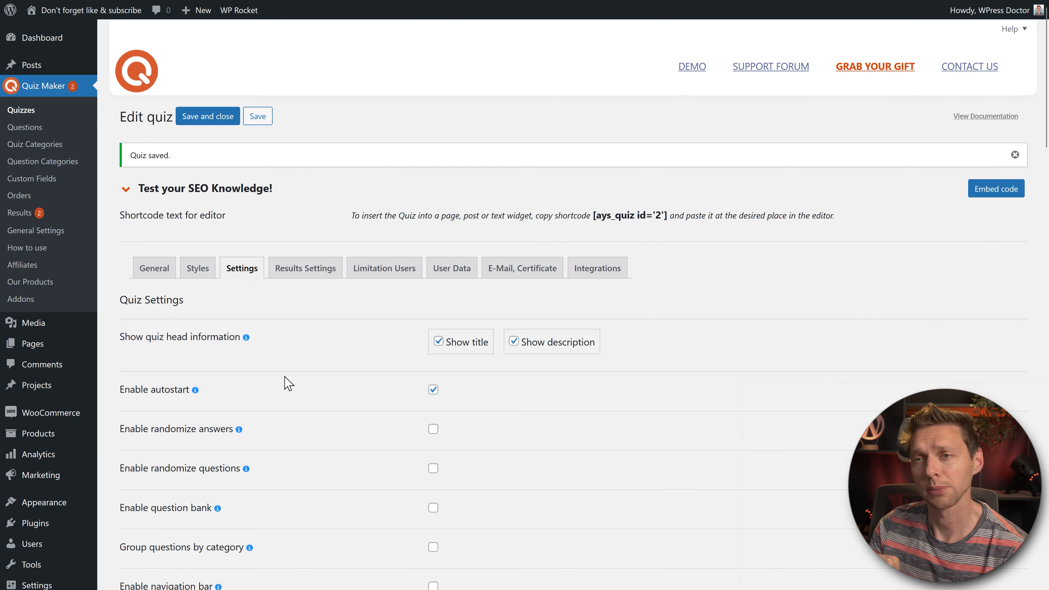
click(434, 392)
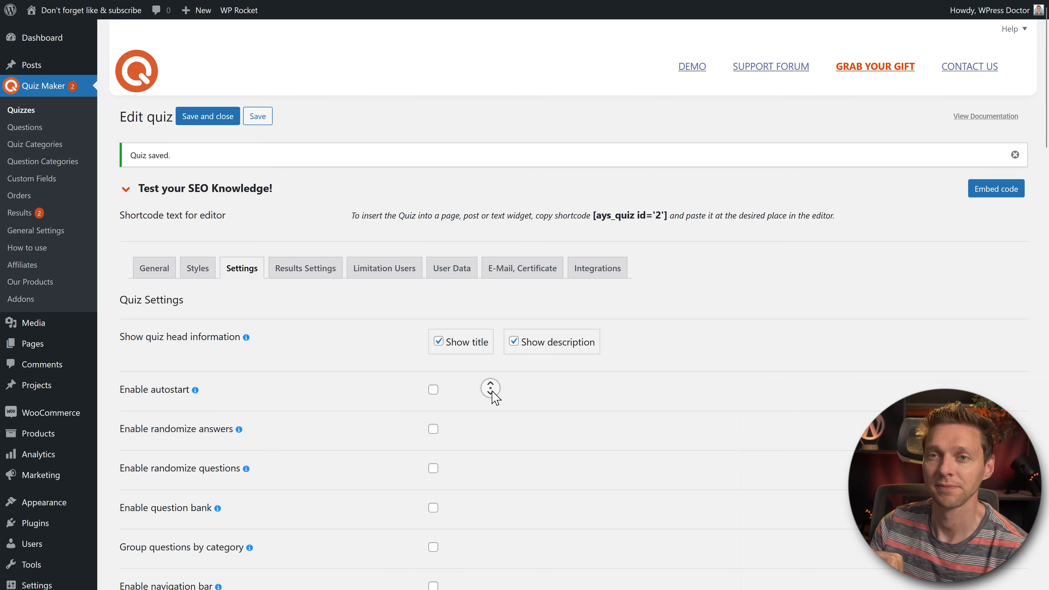
scroll(494, 397, down, 4)
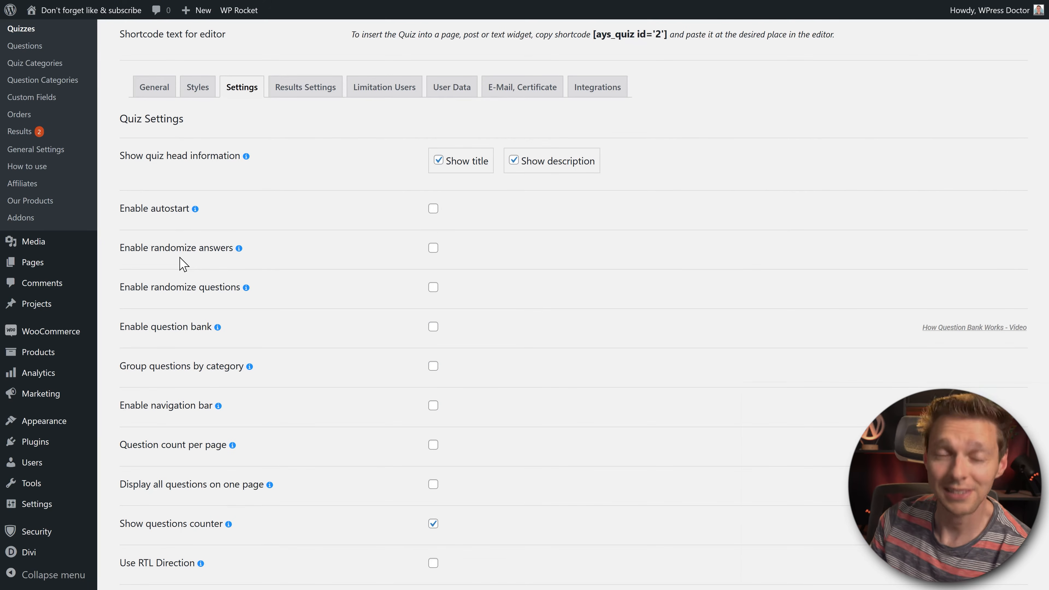
click(434, 249)
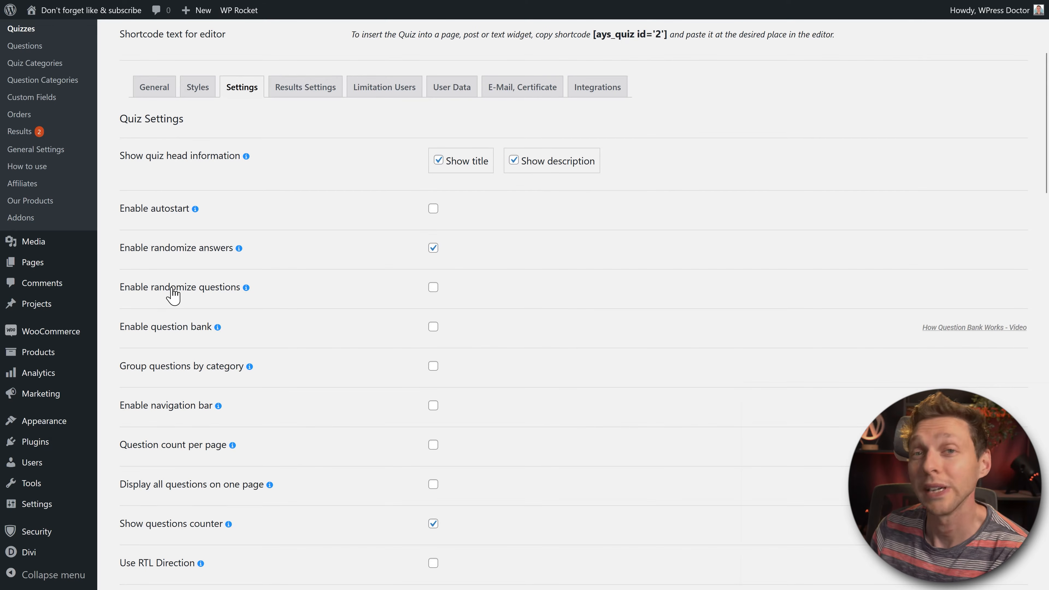
click(188, 296)
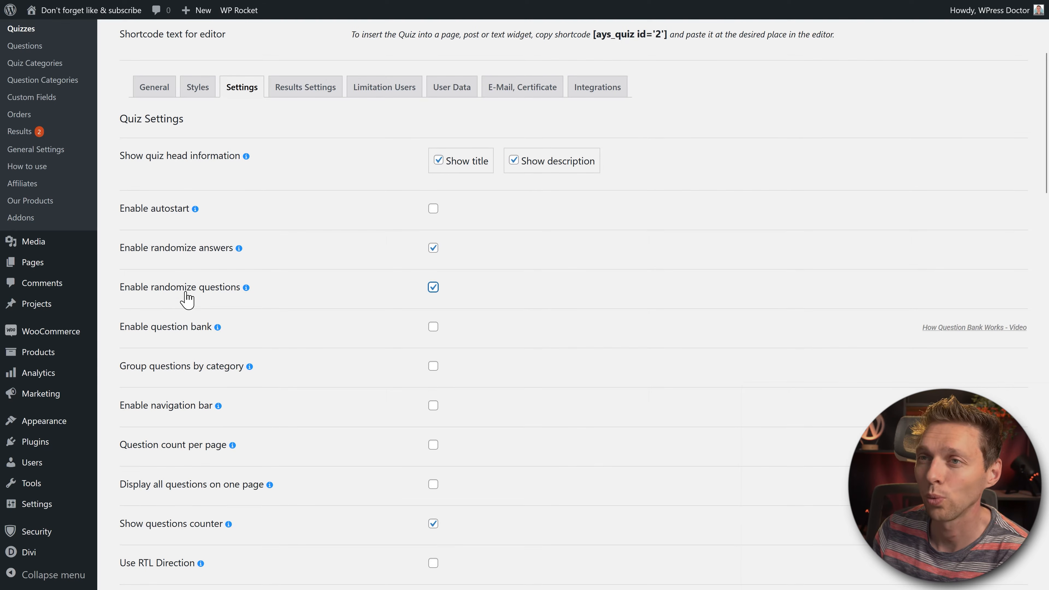
click(172, 330)
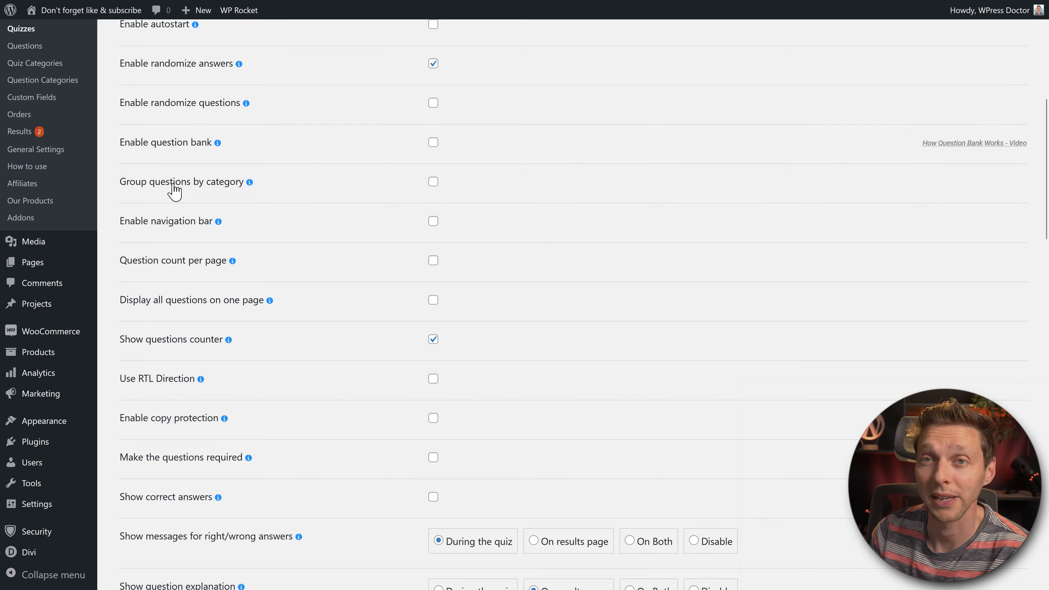
Step: Enable the navigation bar, leaving question count per page (tried at 3) and display all questions unticked
click(165, 223)
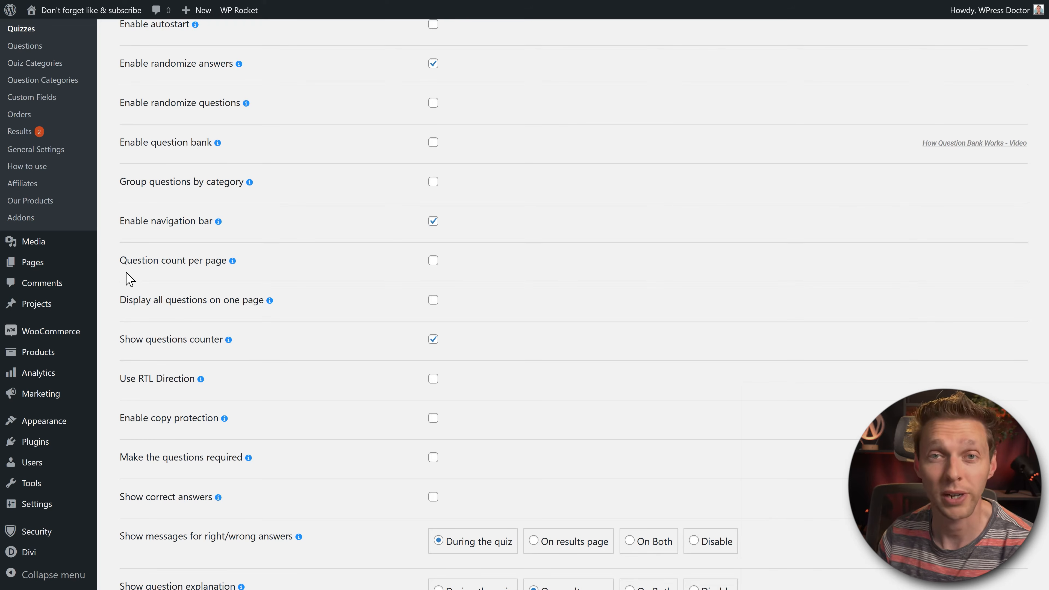
click(139, 261)
click(759, 273)
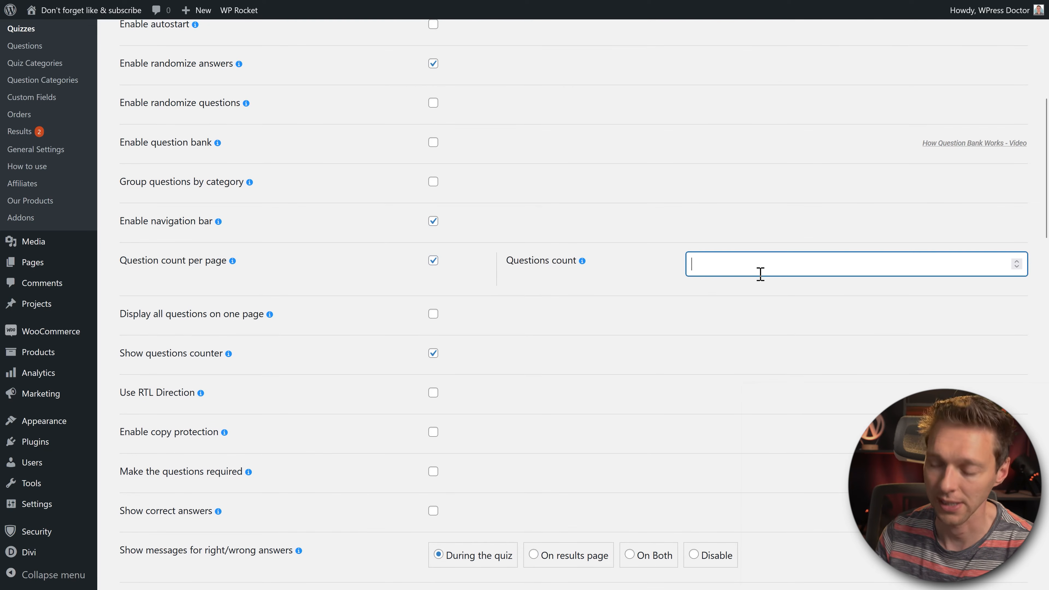
click(641, 300)
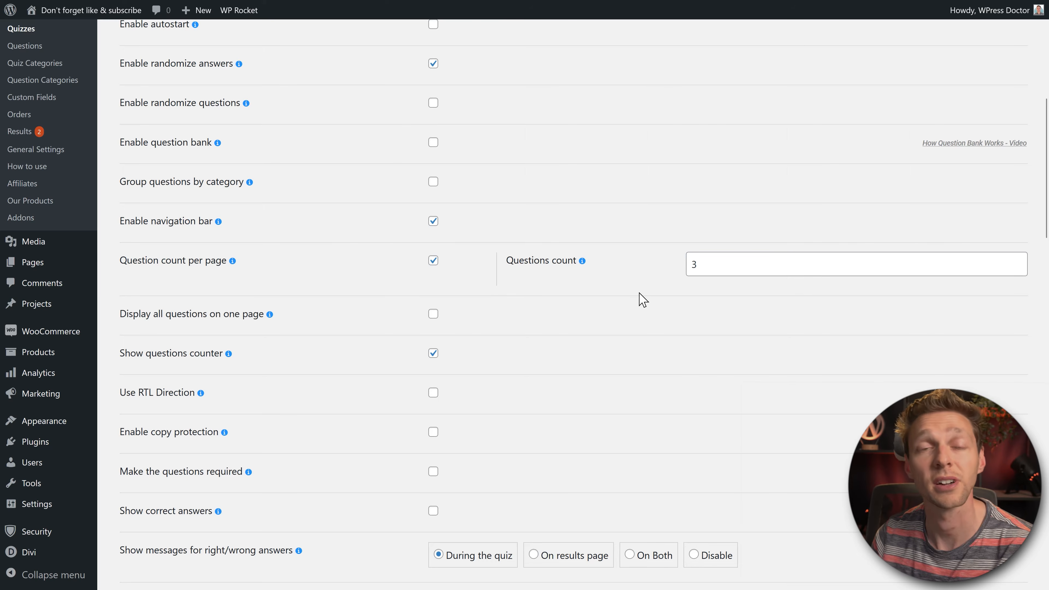
click(212, 264)
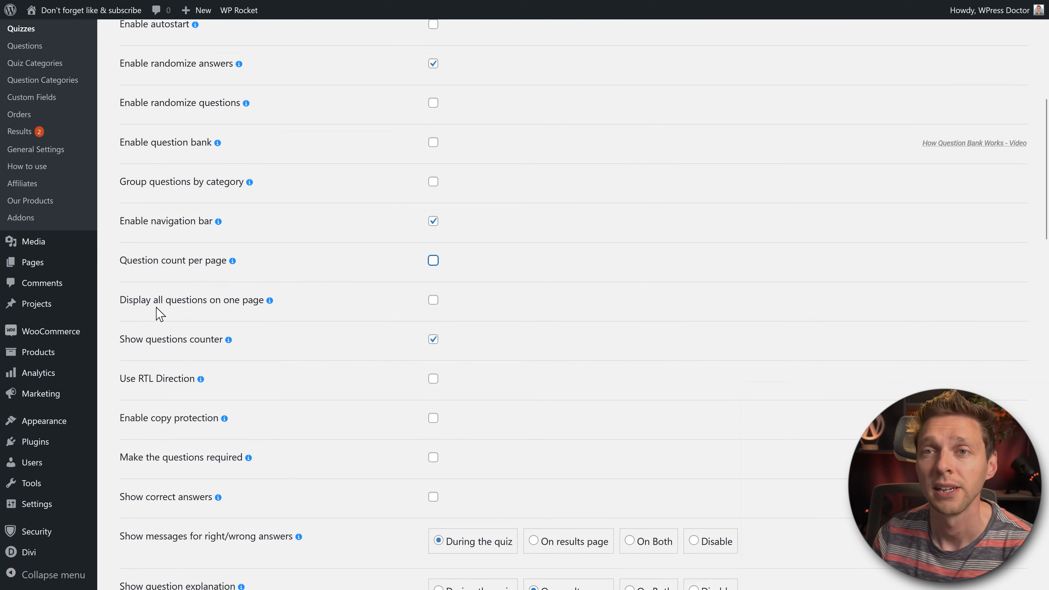
click(433, 301)
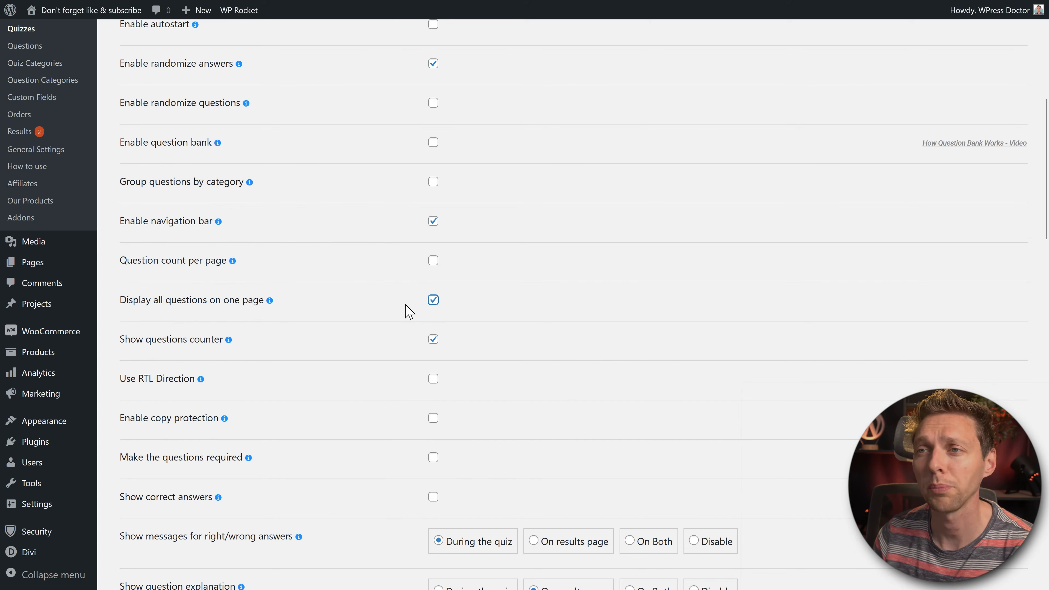
click(191, 306)
middle_click(306, 301)
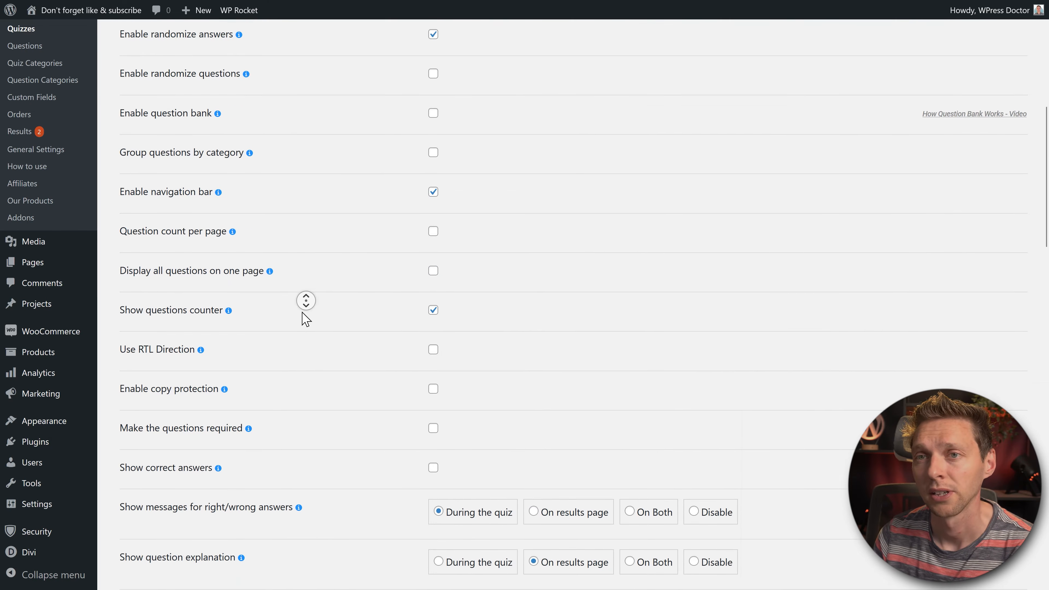
middle_click(302, 313)
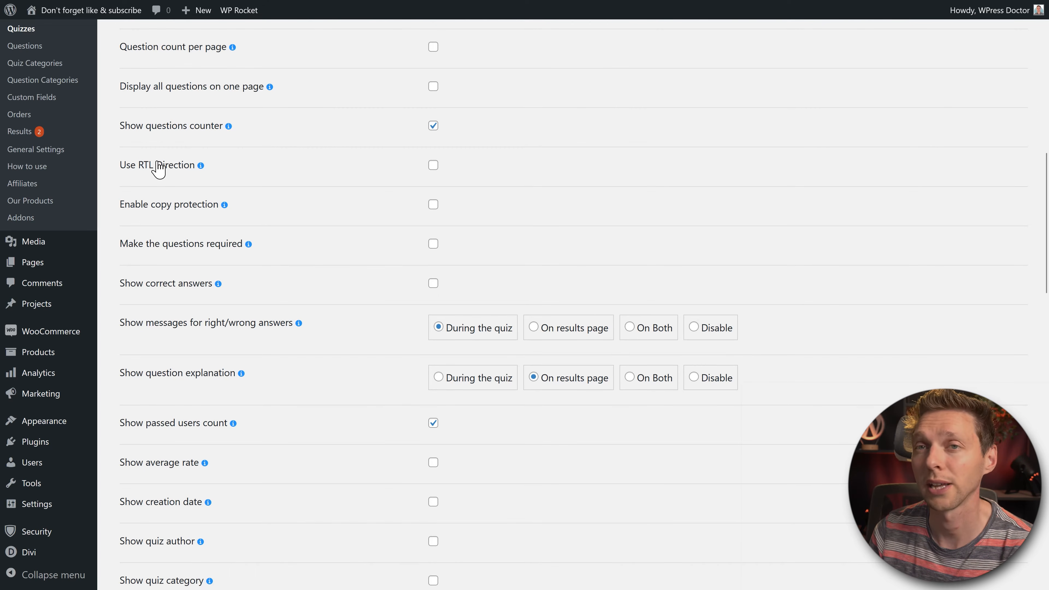
Step: Enable copy protection, show correct answers, and add a 4-second waiting time
click(153, 209)
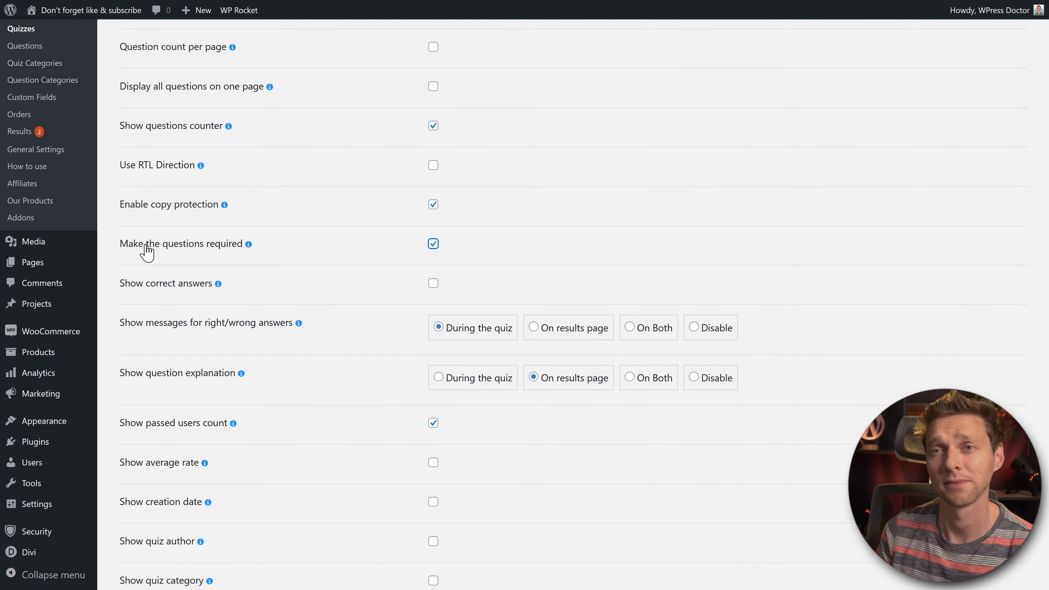
scroll(145, 239, down, 2)
click(144, 225)
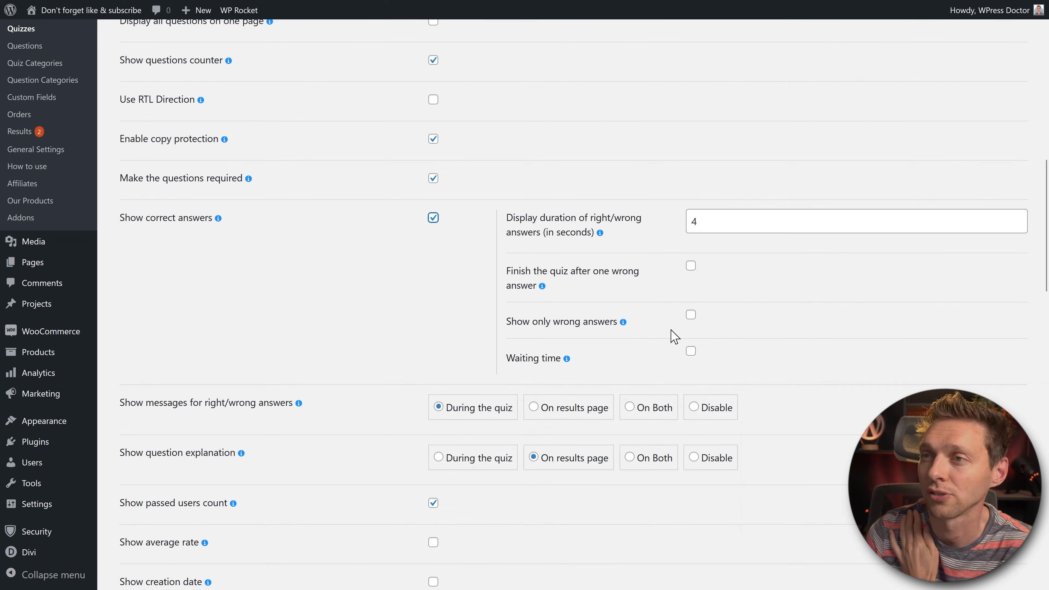
click(692, 352)
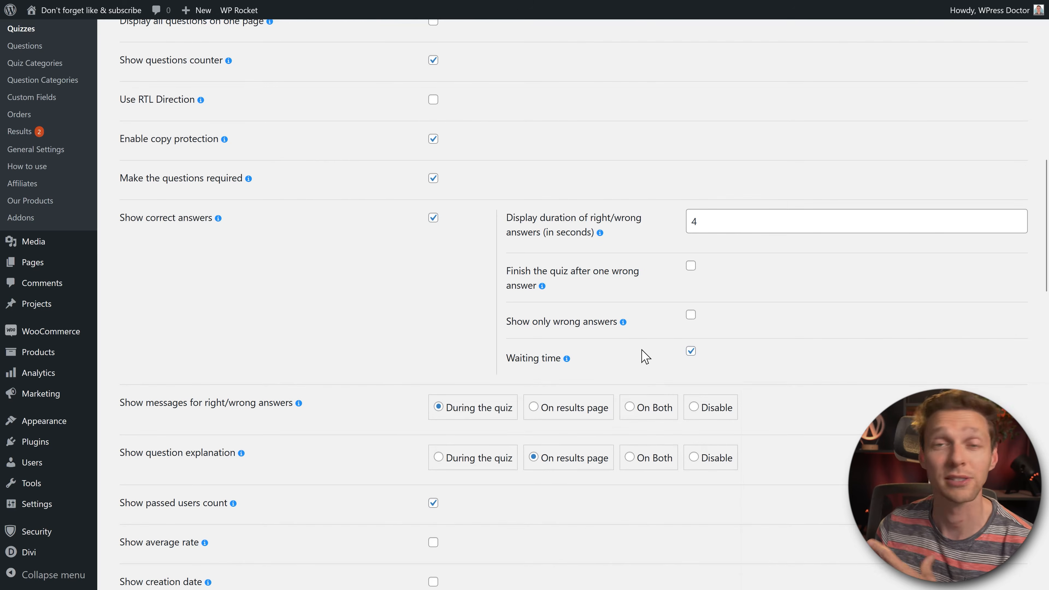
scroll(646, 356, down, 5)
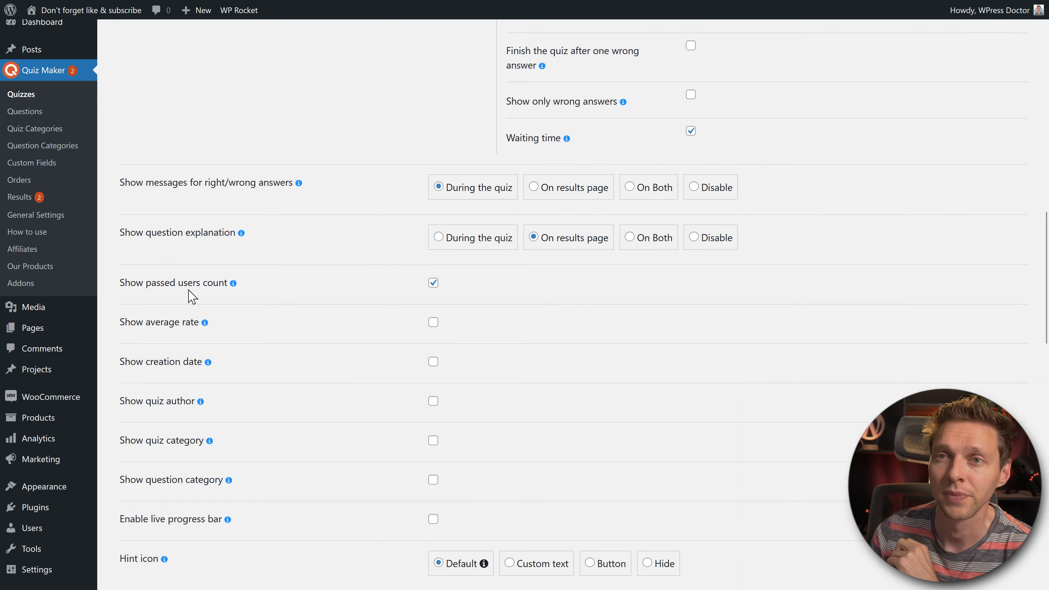
Step: Turn off passed users count, enable a percent-view live progress bar, and try the hint display options
scroll(150, 291, down, 3)
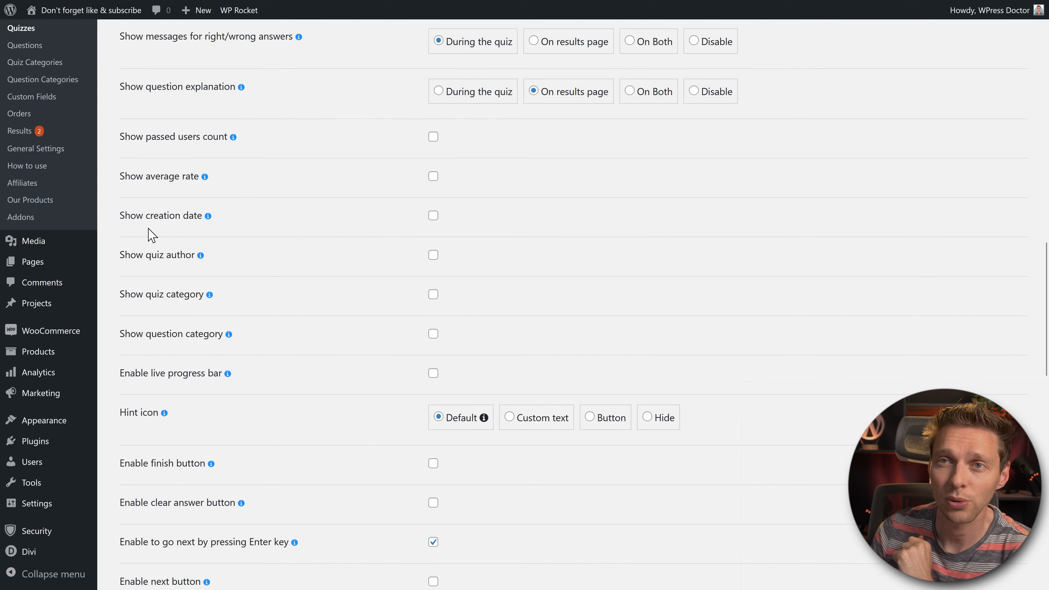
middle_click(268, 273)
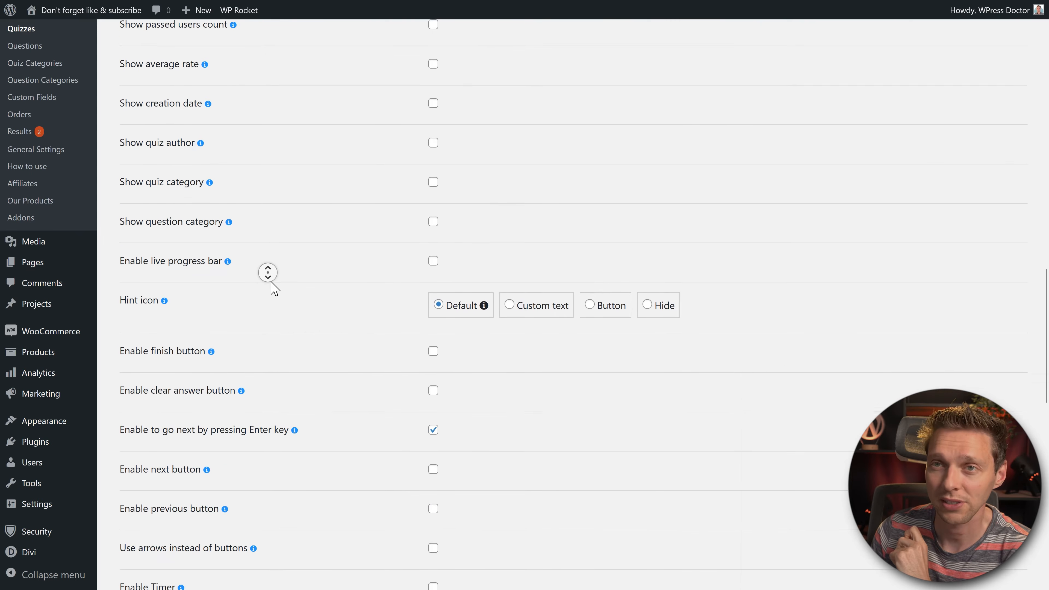
middle_click(274, 289)
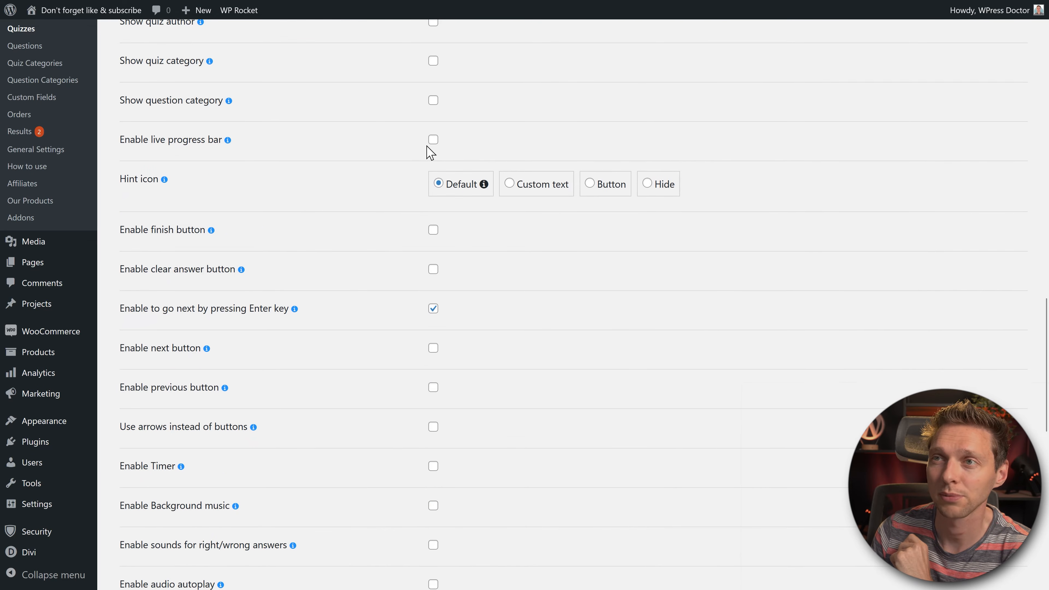
click(432, 140)
click(691, 140)
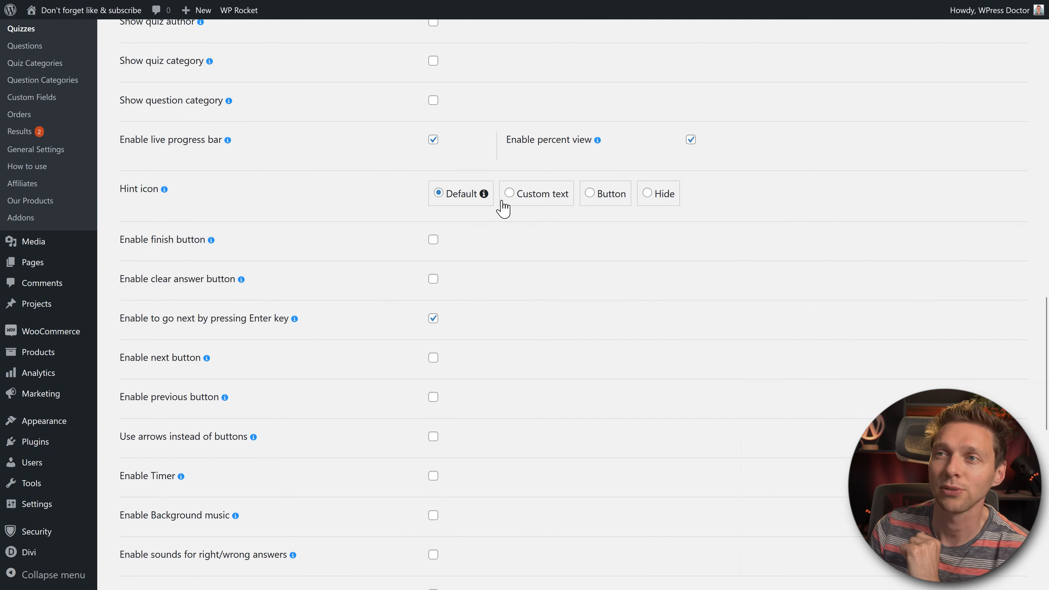
click(510, 193)
click(590, 193)
click(648, 193)
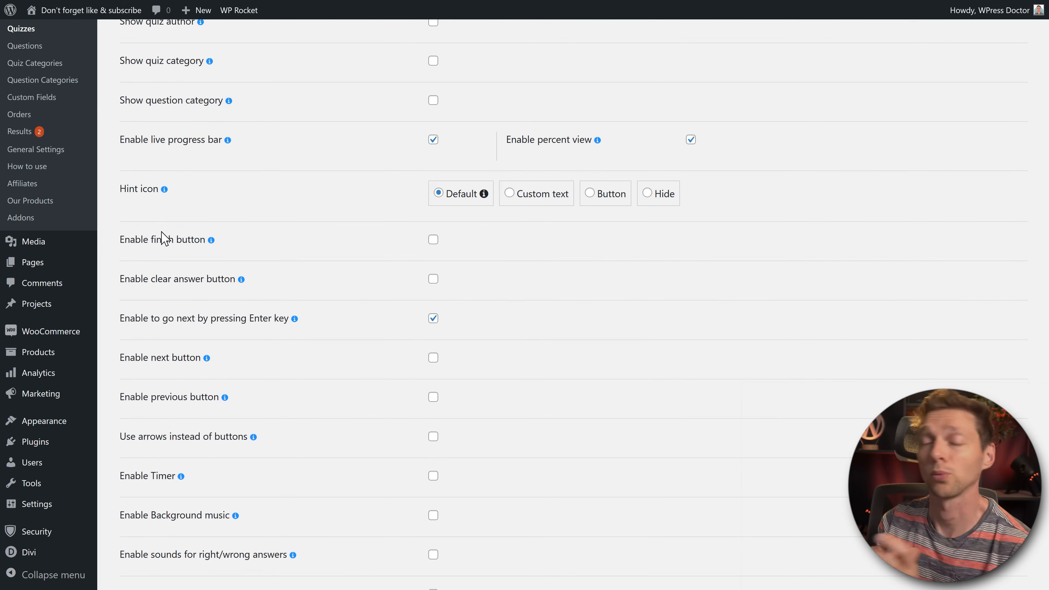
Step: Enable next and previous buttons shown as arrows in the filled circled arrow style
scroll(164, 238, down, 1)
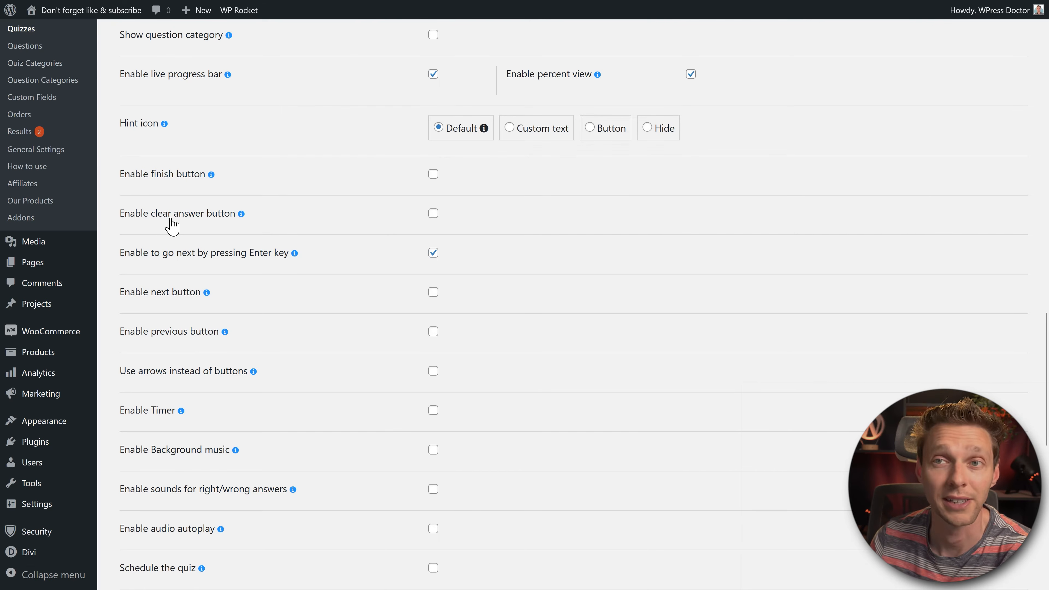
middle_click(246, 259)
scroll(247, 269, down, 2)
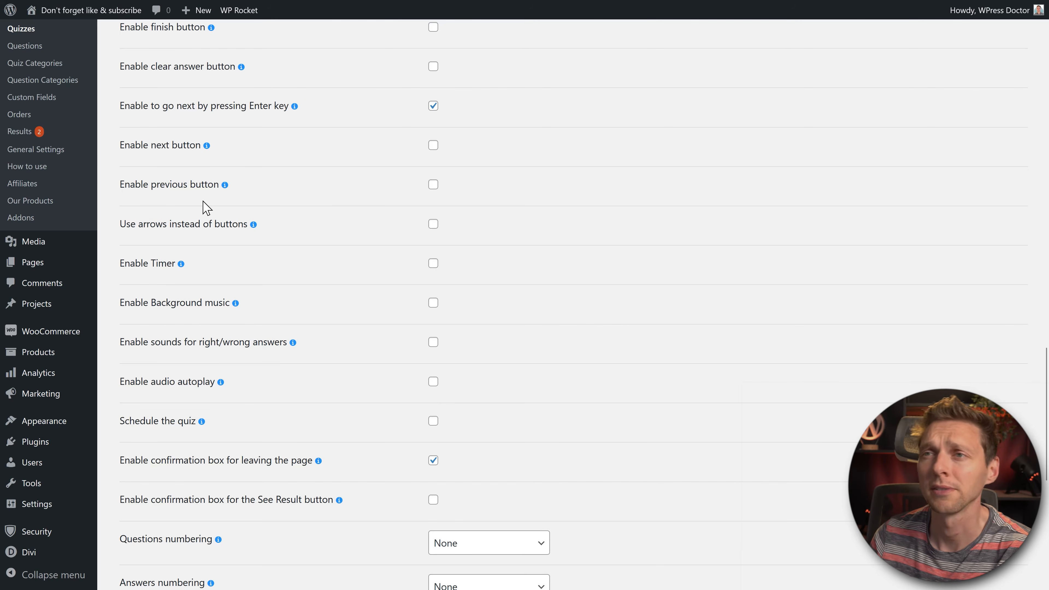
click(432, 145)
click(433, 185)
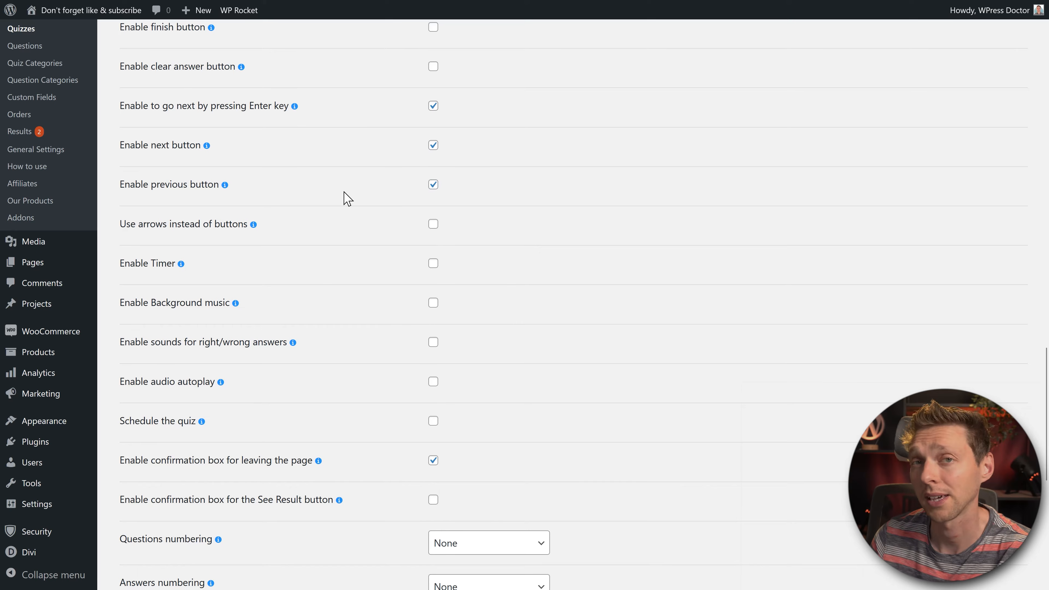
scroll(286, 192, down, 1)
click(433, 170)
click(733, 190)
click(797, 192)
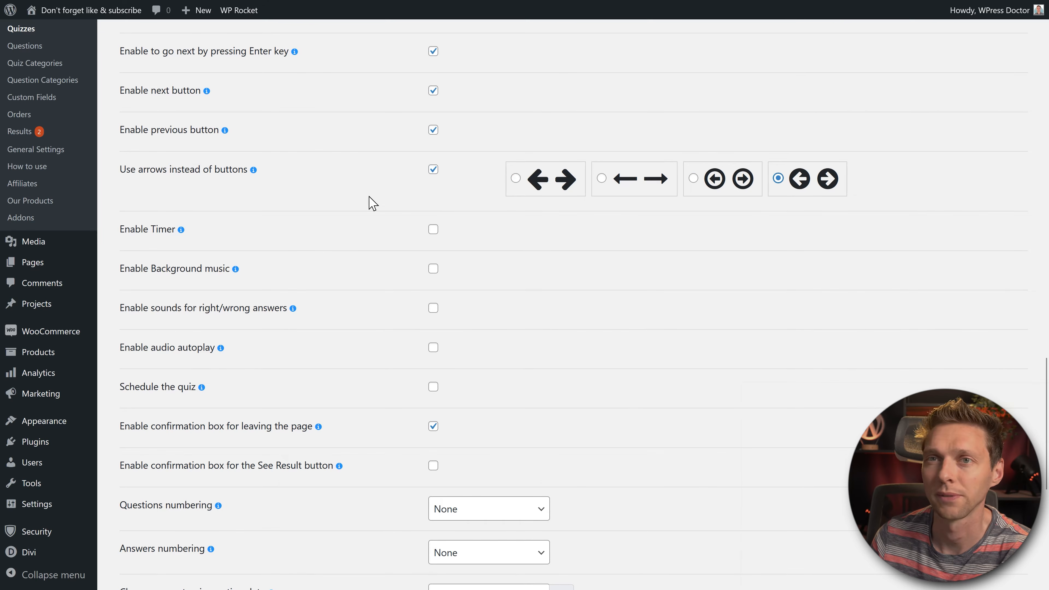
scroll(368, 201, down, 1)
Step: Enable a 100-second quiz timer shown on the page tab with warning, plus right/wrong answer sounds
click(432, 189)
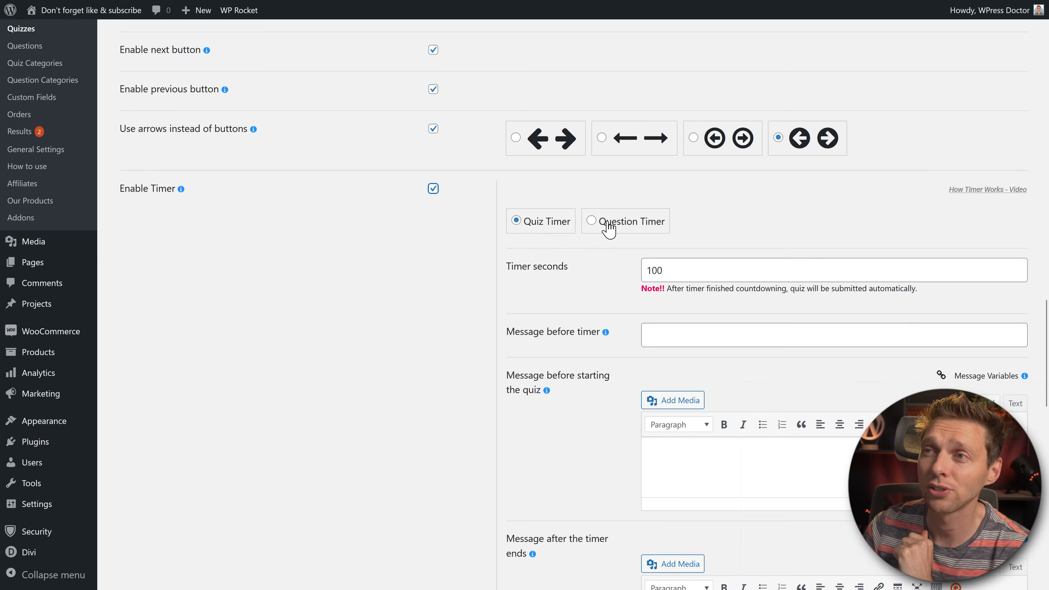
scroll(617, 235, down, 5)
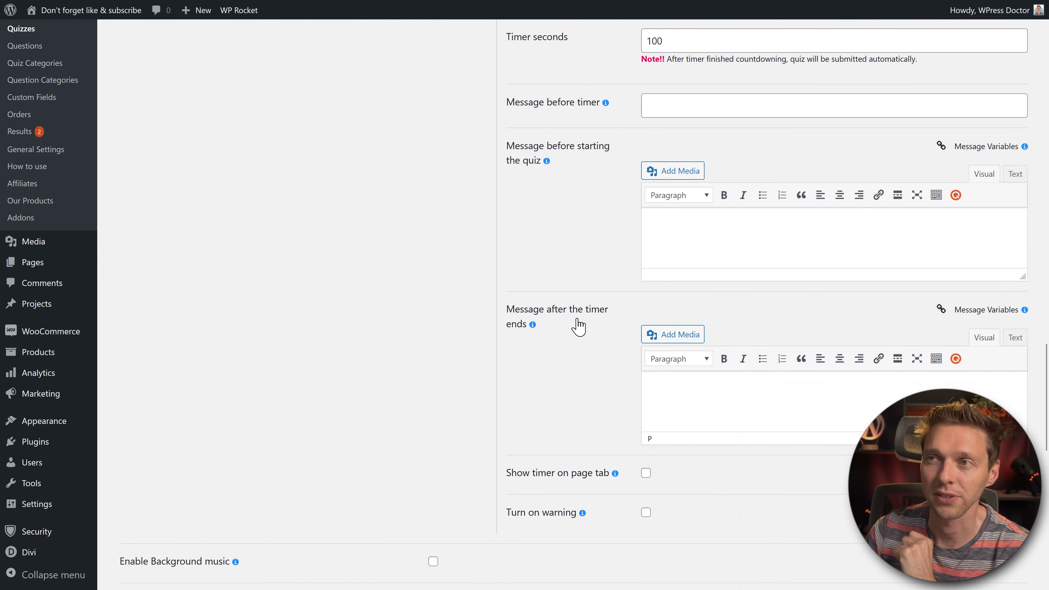
click(646, 473)
click(646, 512)
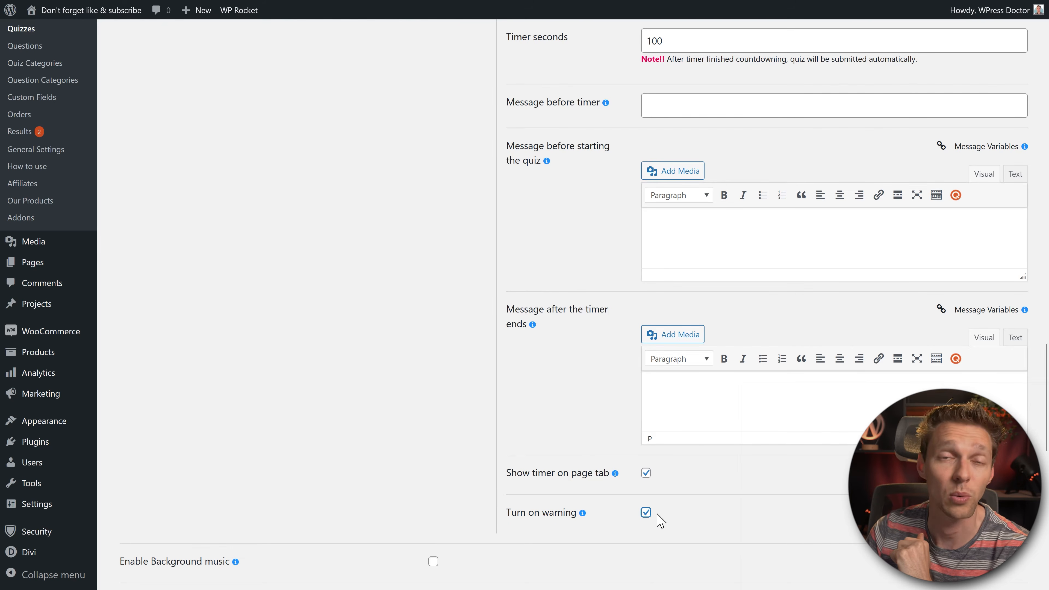
scroll(734, 438, down, 5)
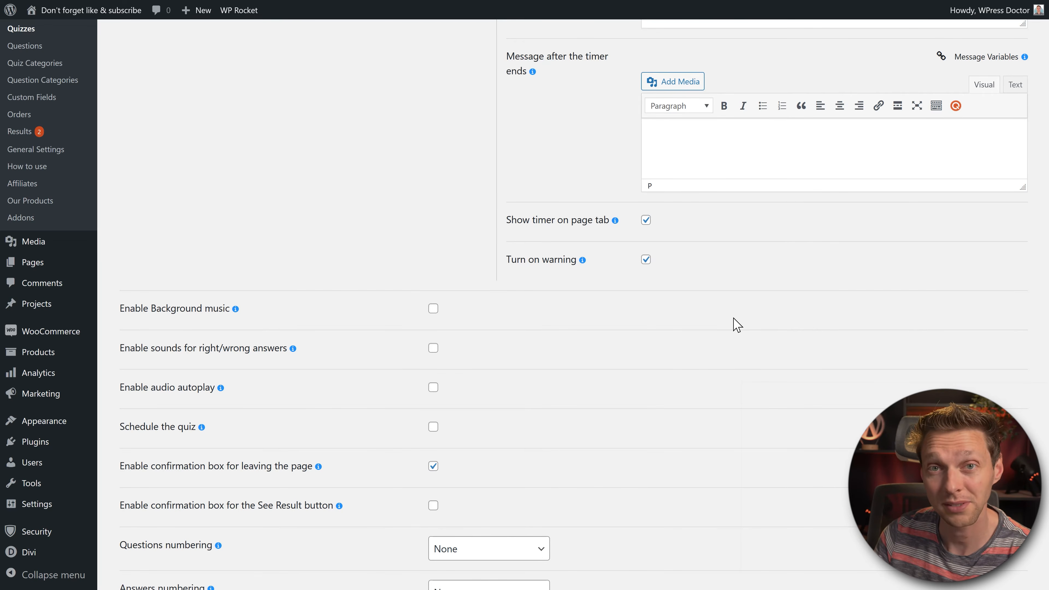
click(432, 308)
scroll(432, 308, down, 3)
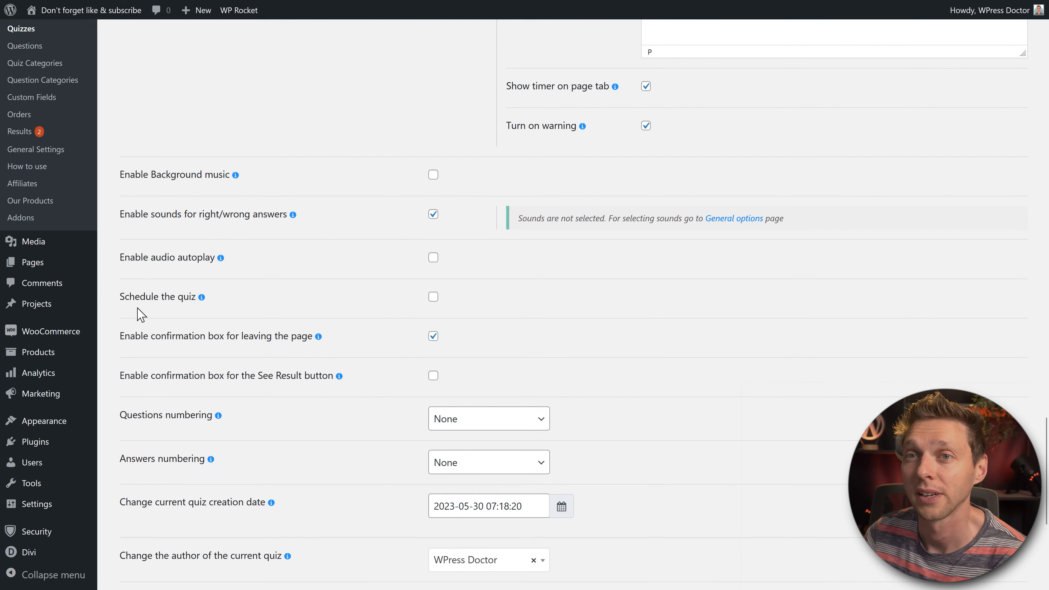
Step: Enable scheduling, number the questions in the 1. style and the answers with A
scroll(148, 306, down, 4)
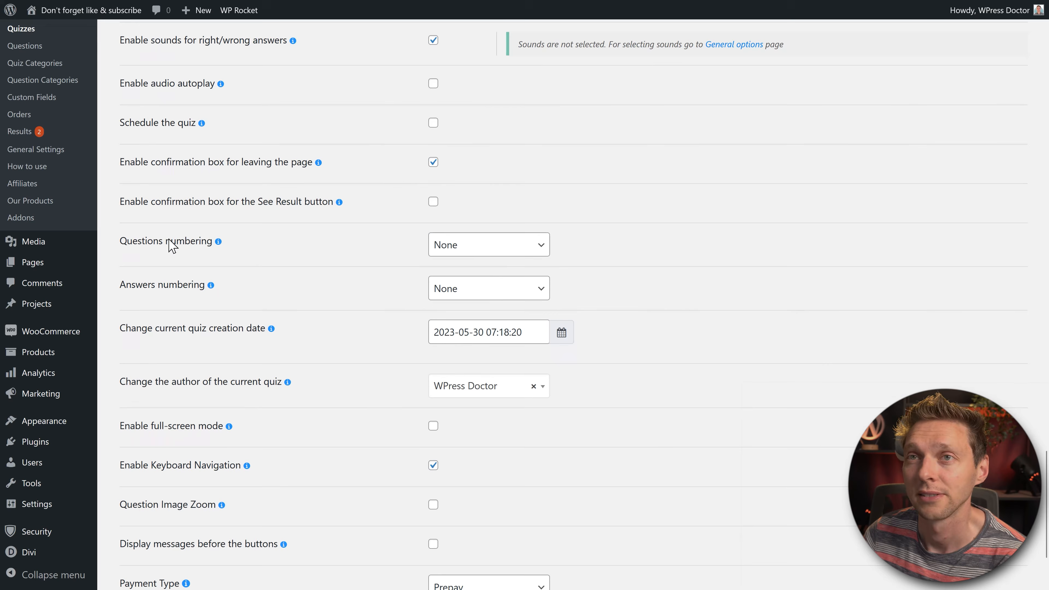
click(433, 124)
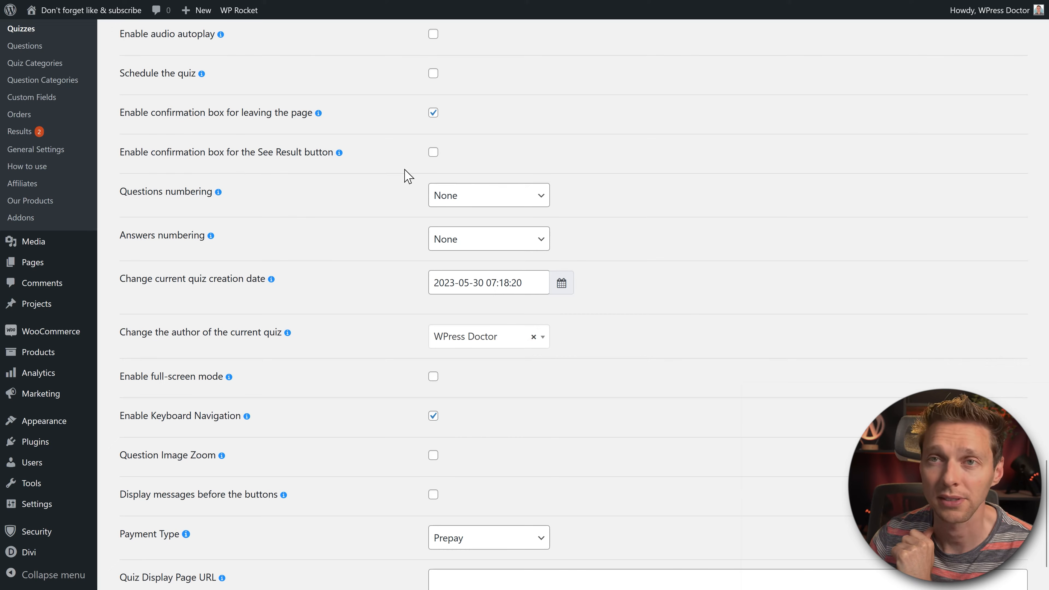
click(458, 198)
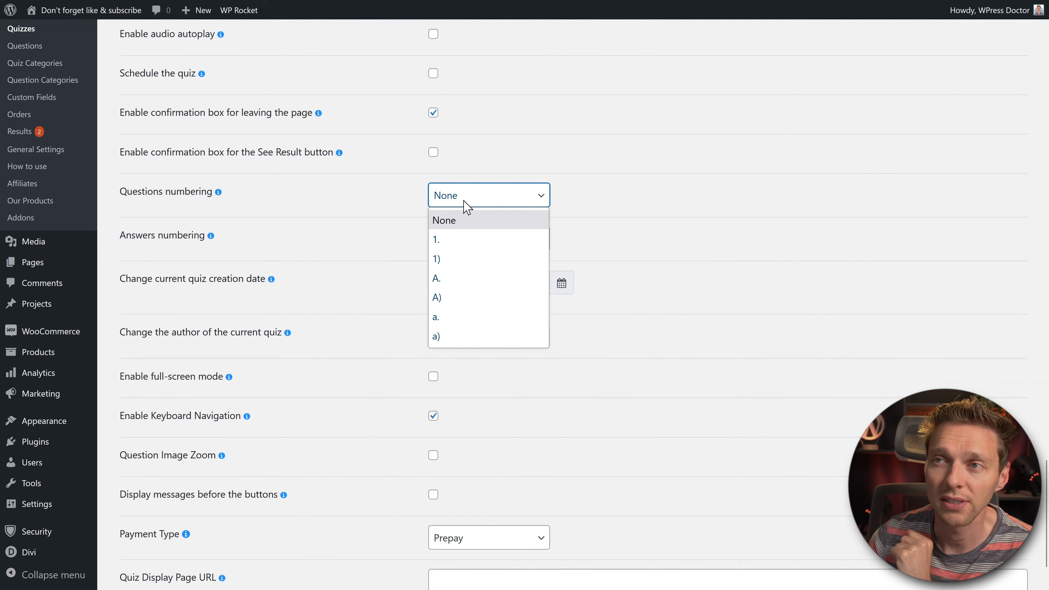
click(458, 242)
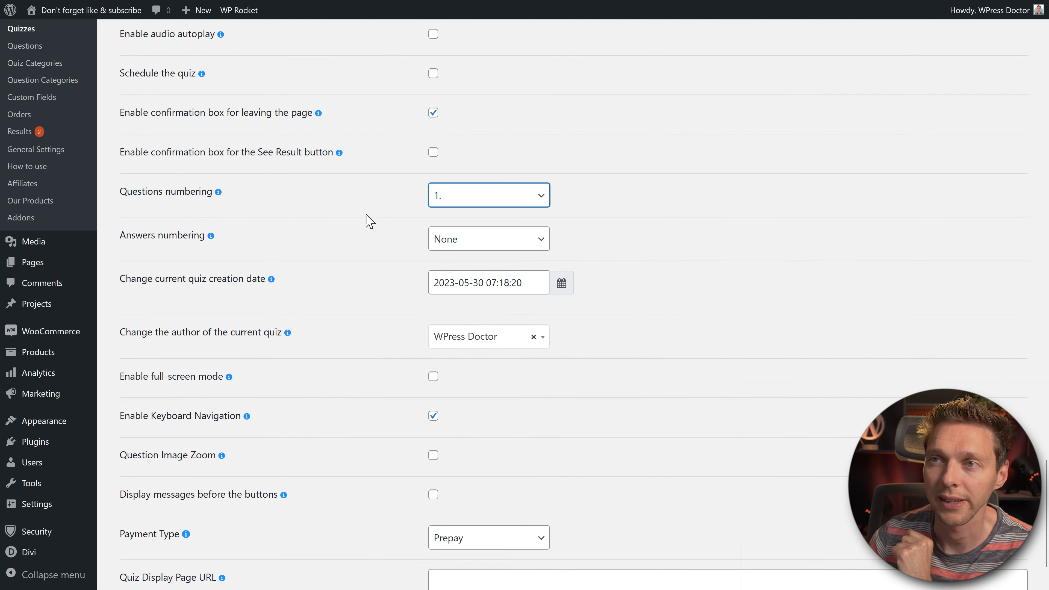
click(438, 246)
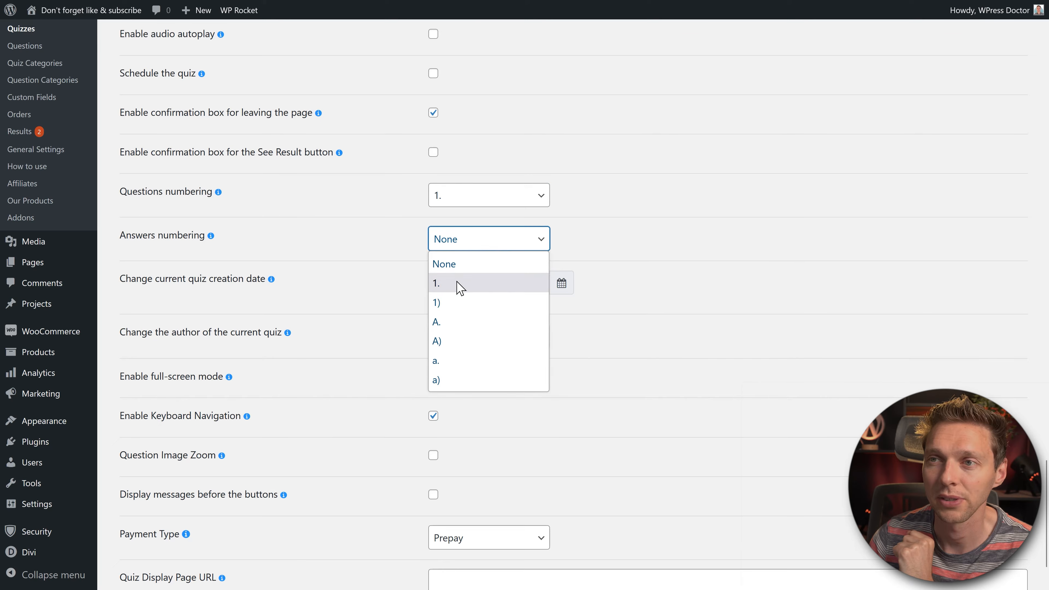
click(452, 360)
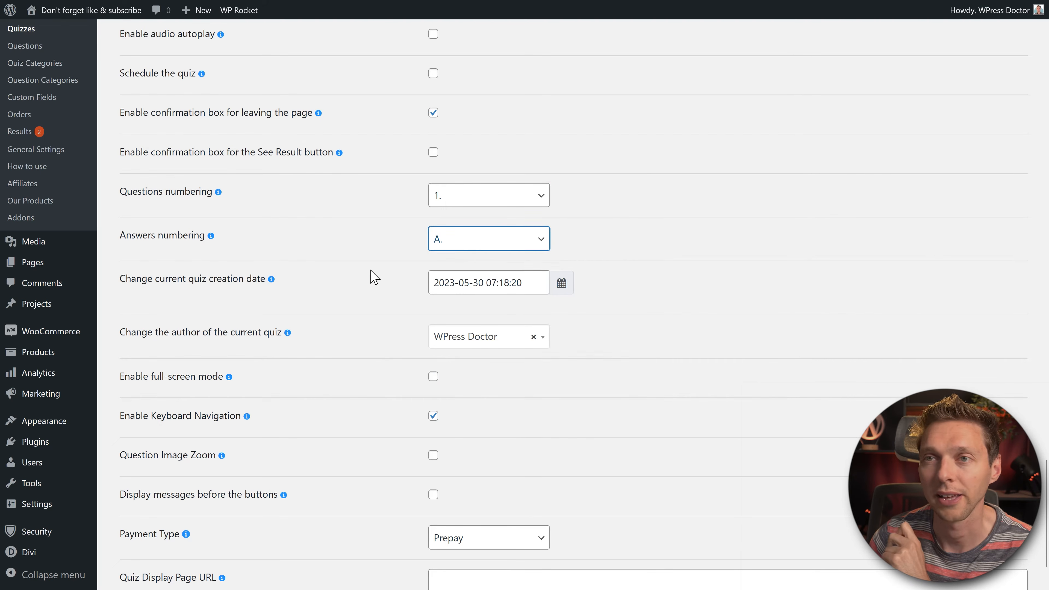
click(363, 272)
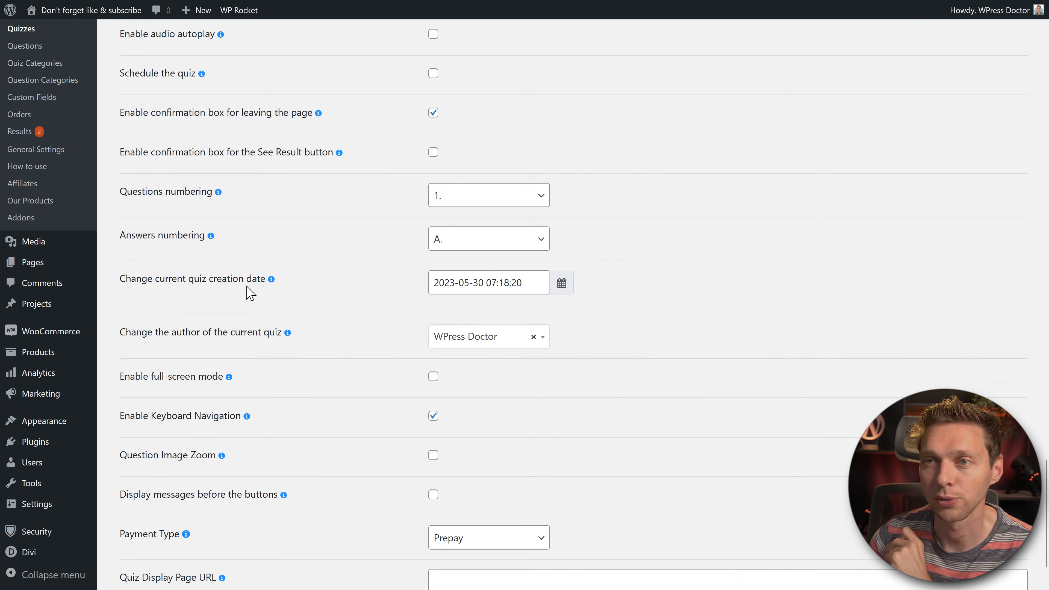
middle_click(400, 294)
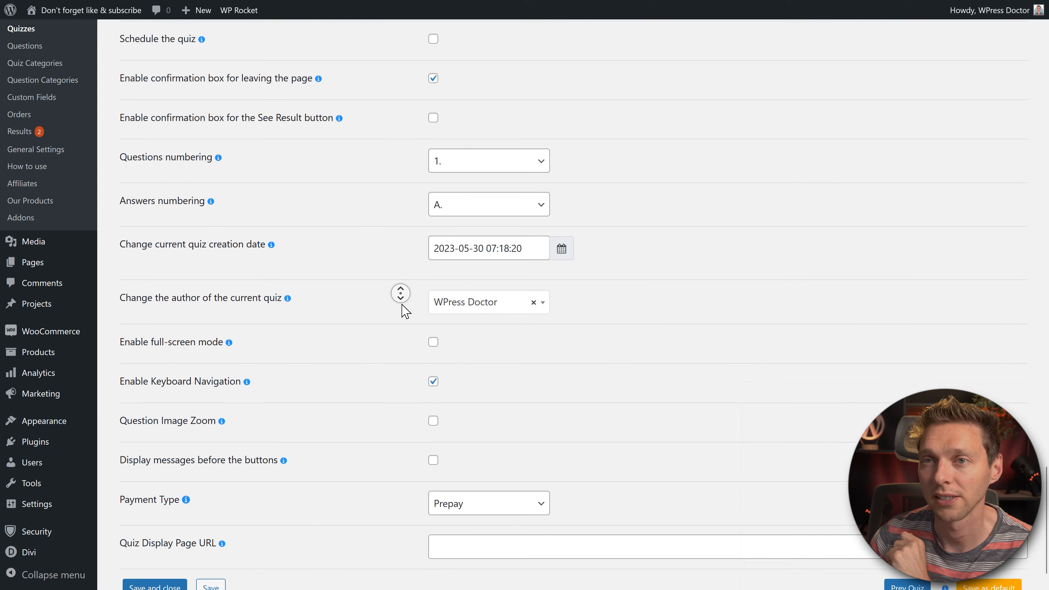
middle_click(401, 303)
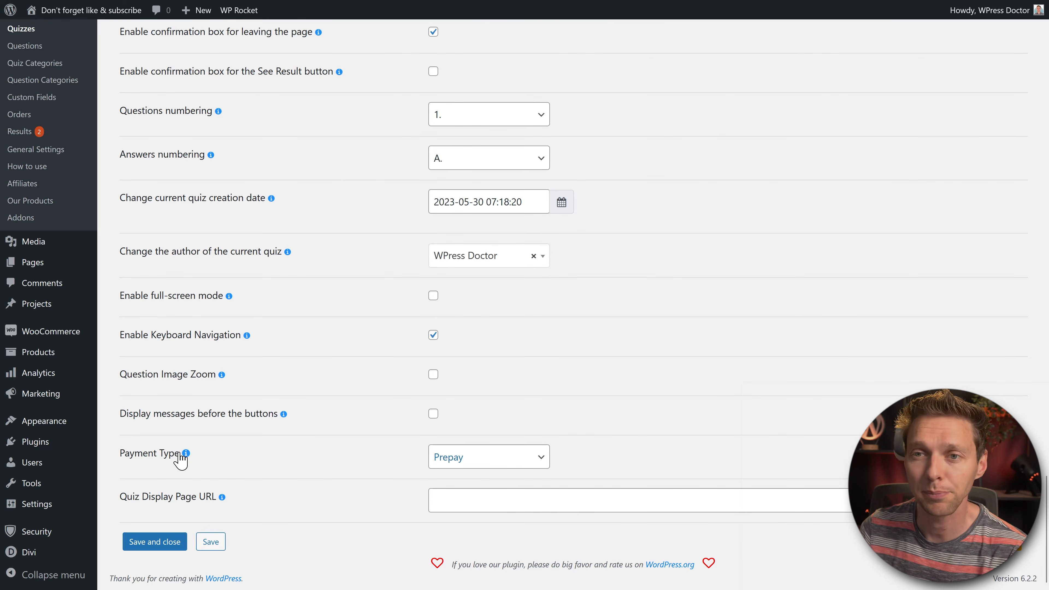
click(479, 461)
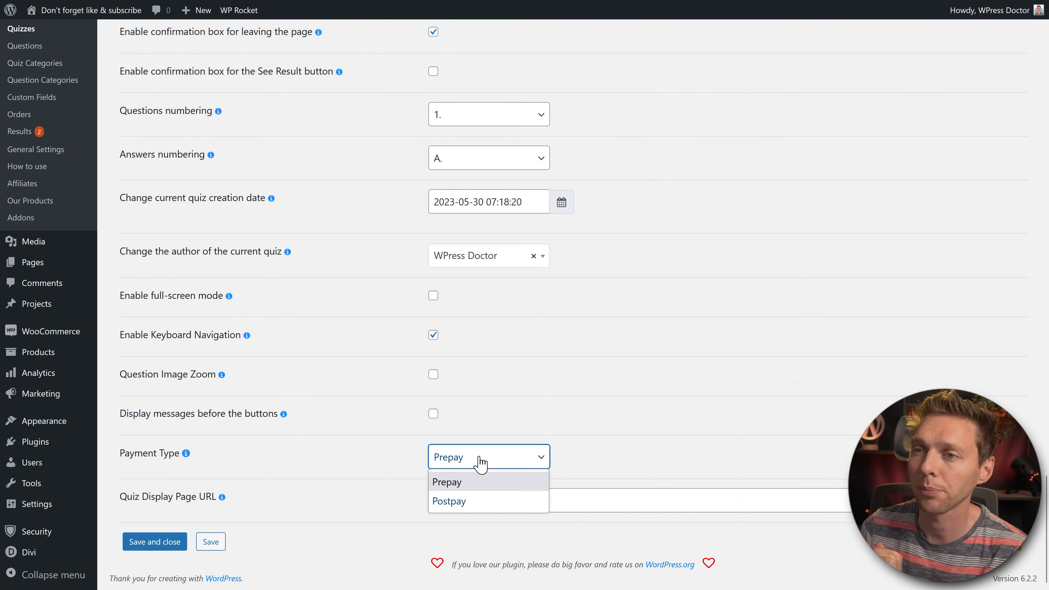
click(444, 477)
click(385, 463)
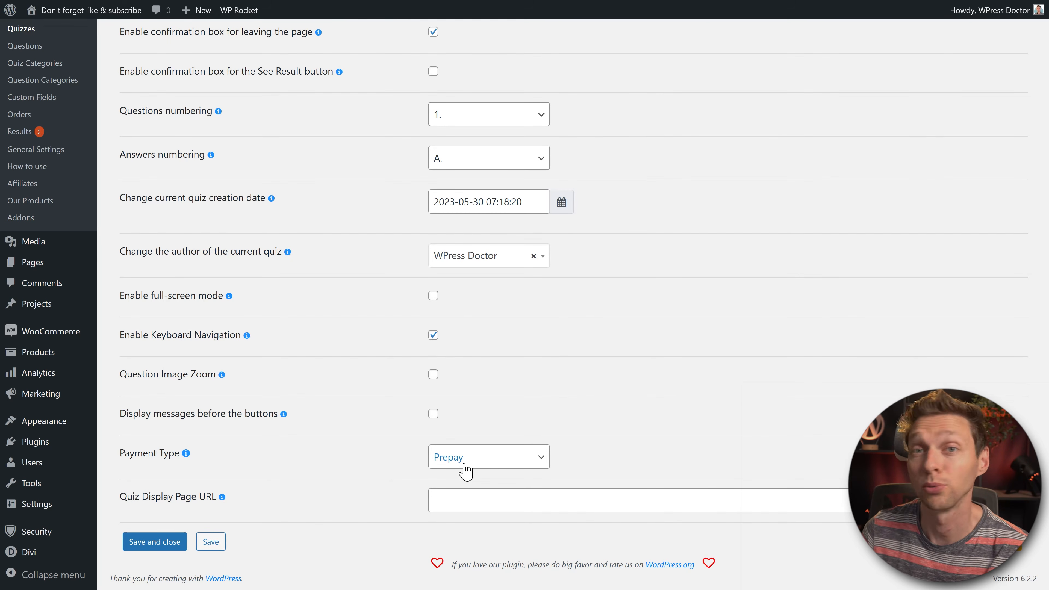
click(436, 501)
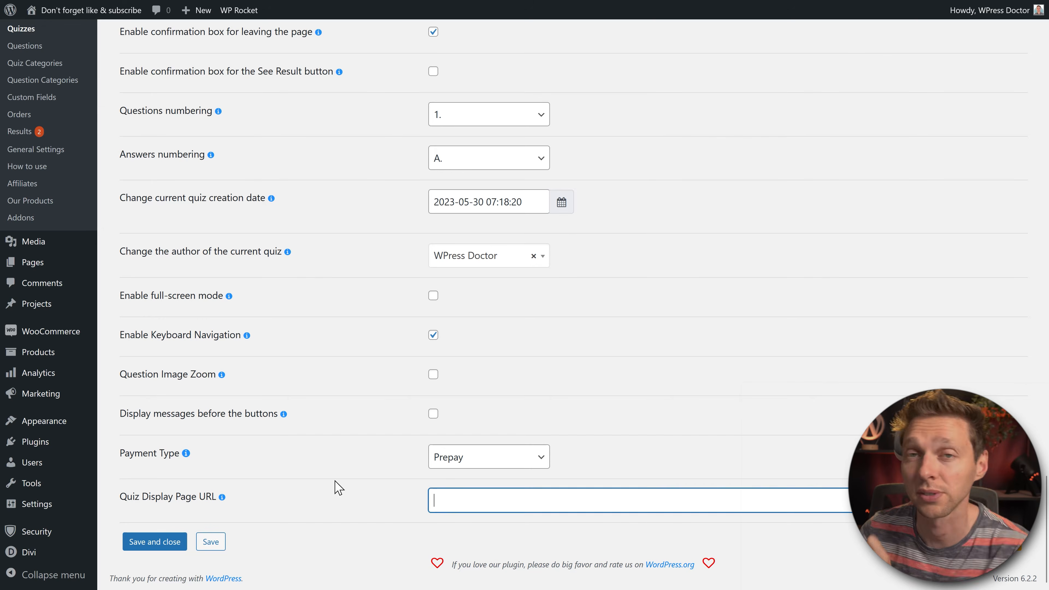
click(335, 488)
click(500, 500)
right_click(495, 500)
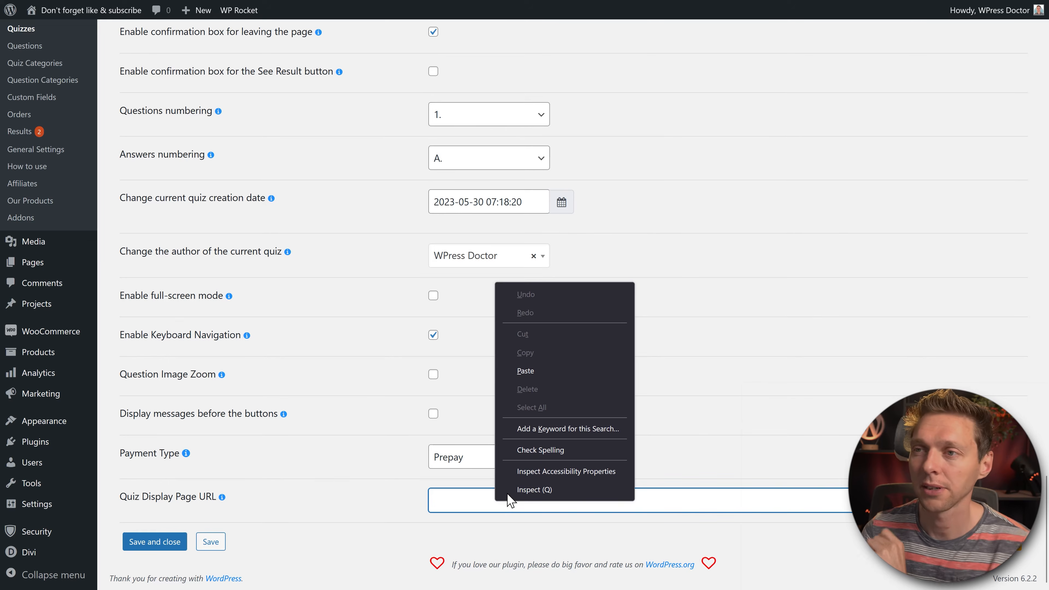
click(525, 371)
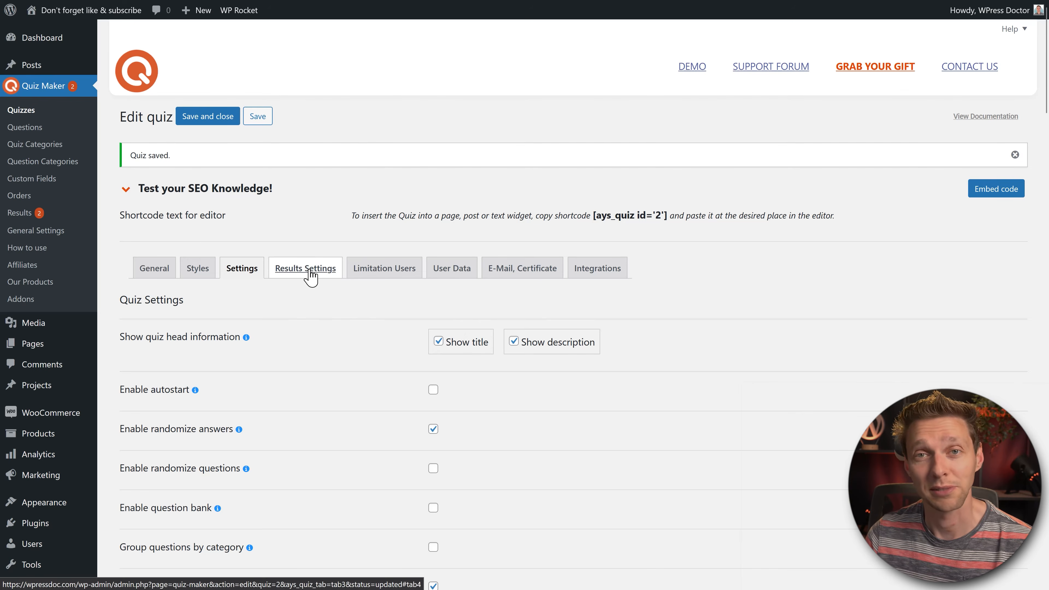
Step: In Results Settings, try redirect after submission with its URL and delay, then turn it off
click(309, 272)
middle_click(743, 290)
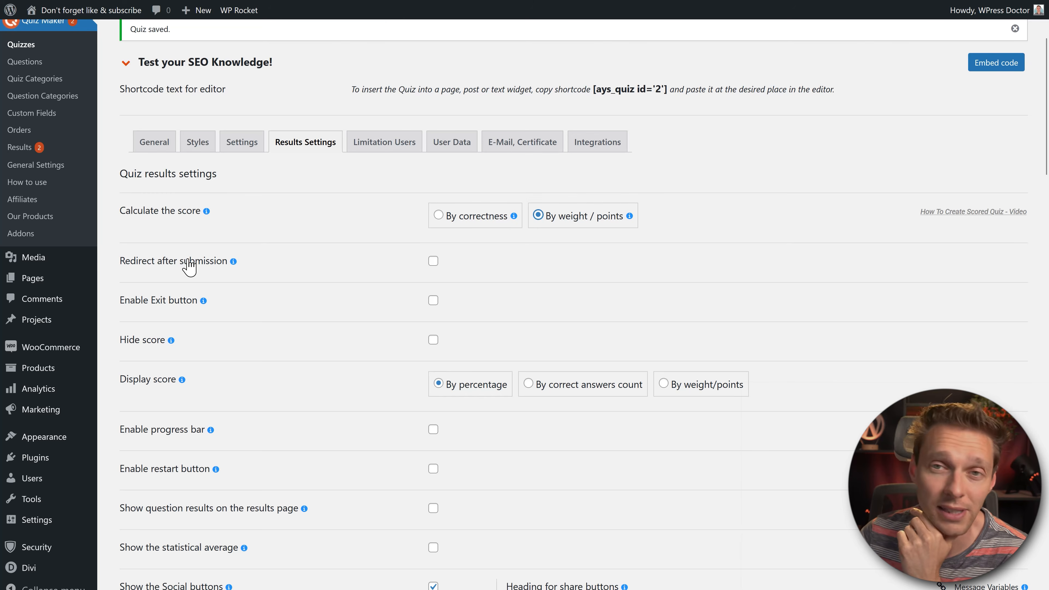
click(432, 262)
click(689, 266)
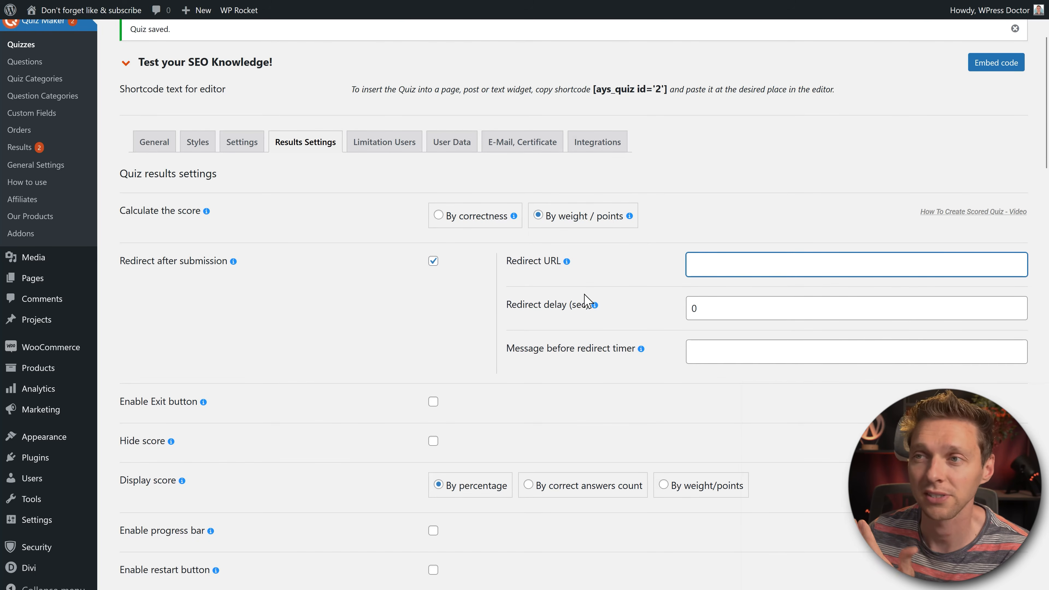
click(756, 312)
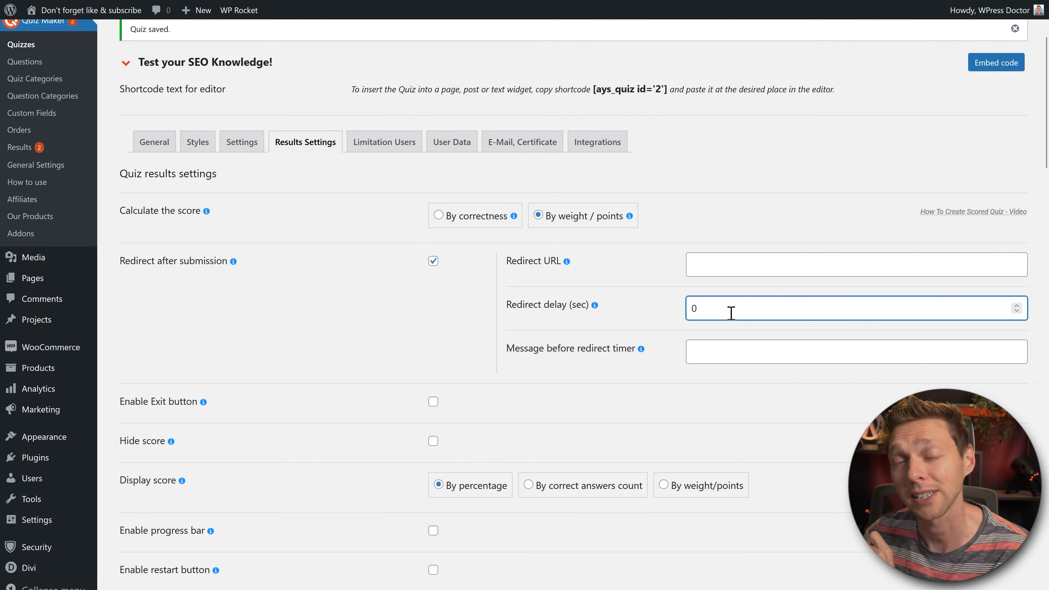
click(434, 260)
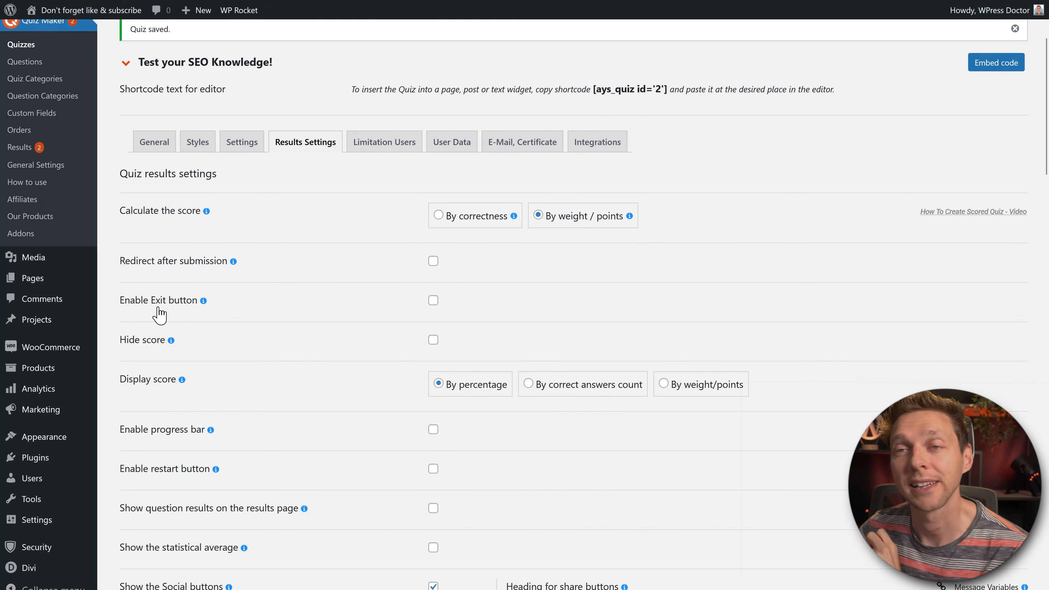
Step: Try the Exit button with a redirect URL on results, then turn it back off
click(434, 301)
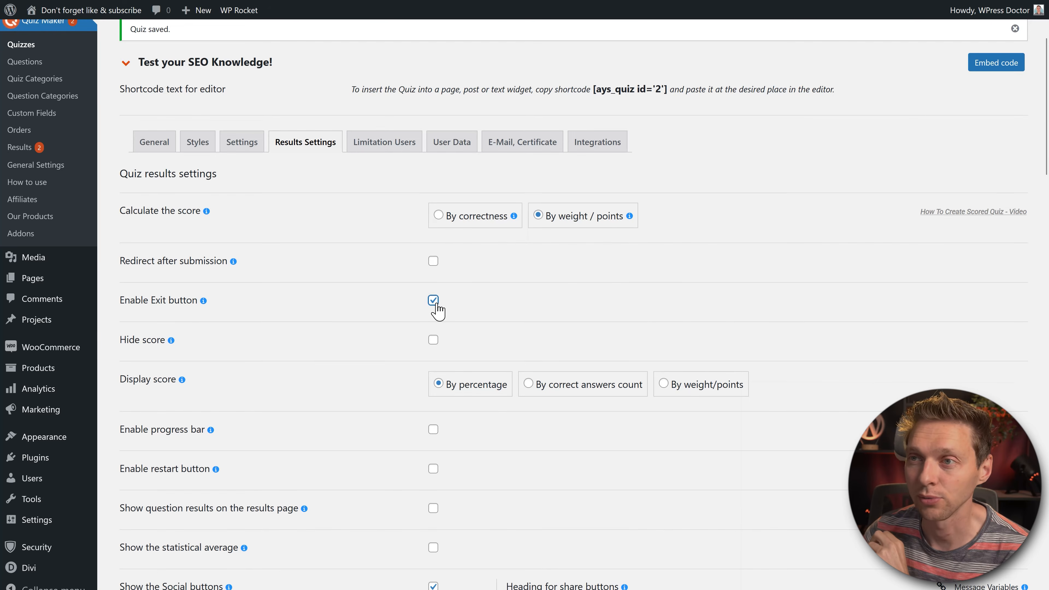
click(715, 311)
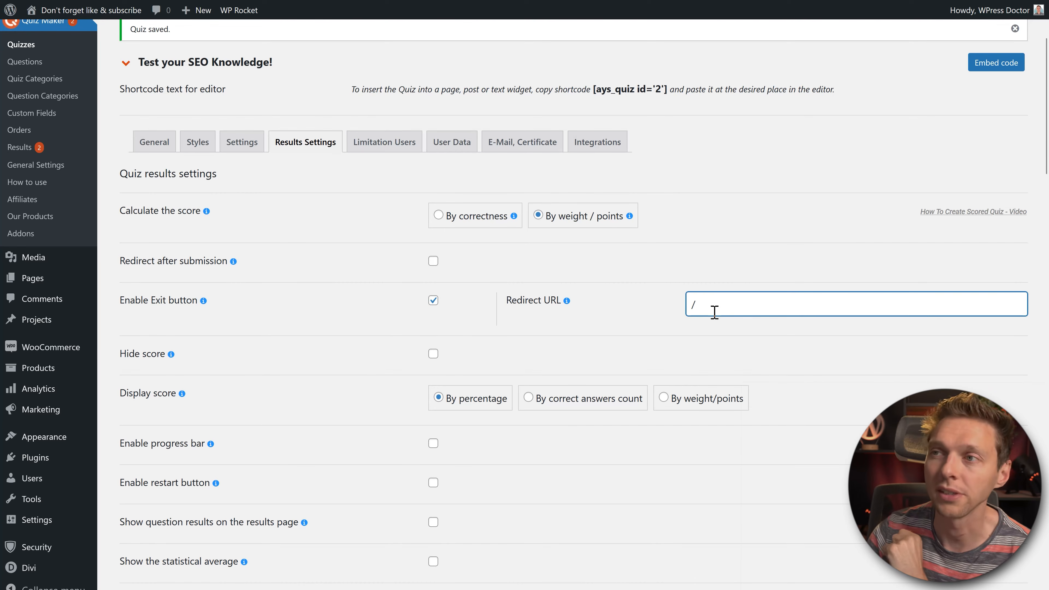
click(674, 318)
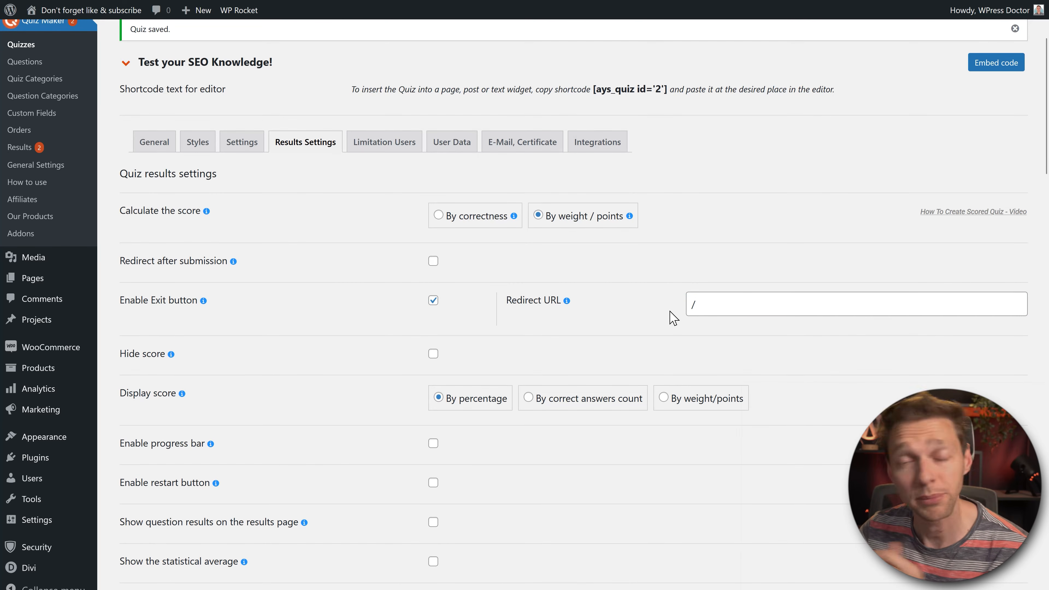
click(433, 300)
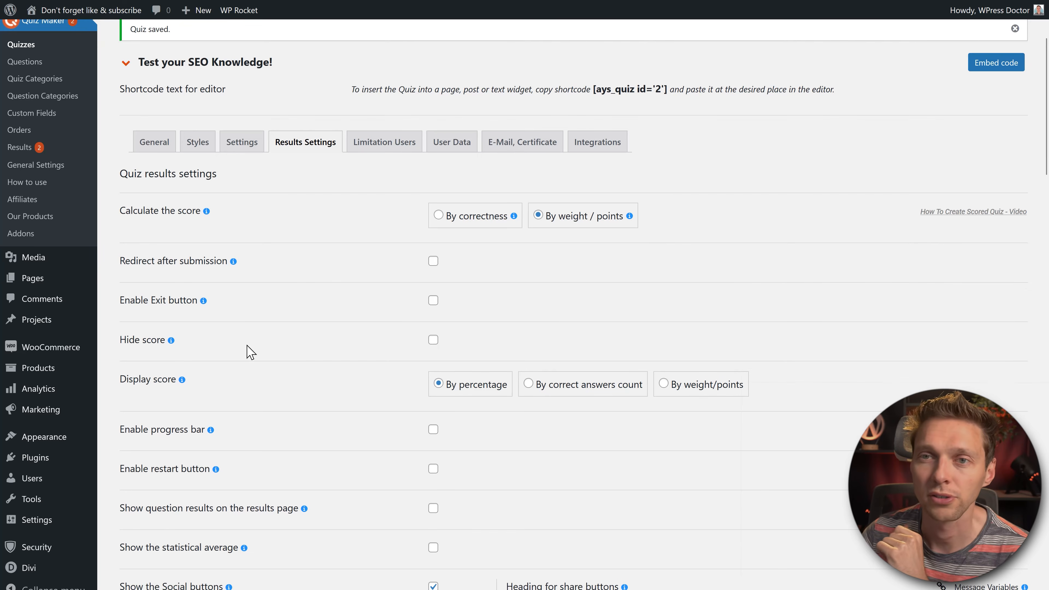
scroll(439, 350, down, 2)
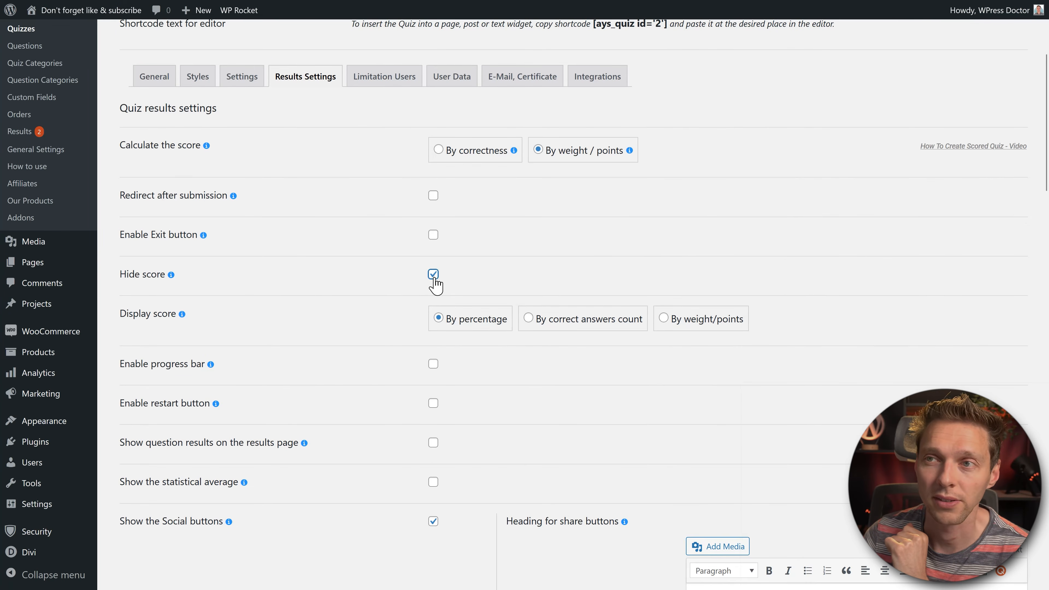
scroll(435, 281, down, 3)
Step: Set Display score to By weight/points and enable the progress bar
click(573, 210)
click(701, 212)
click(481, 211)
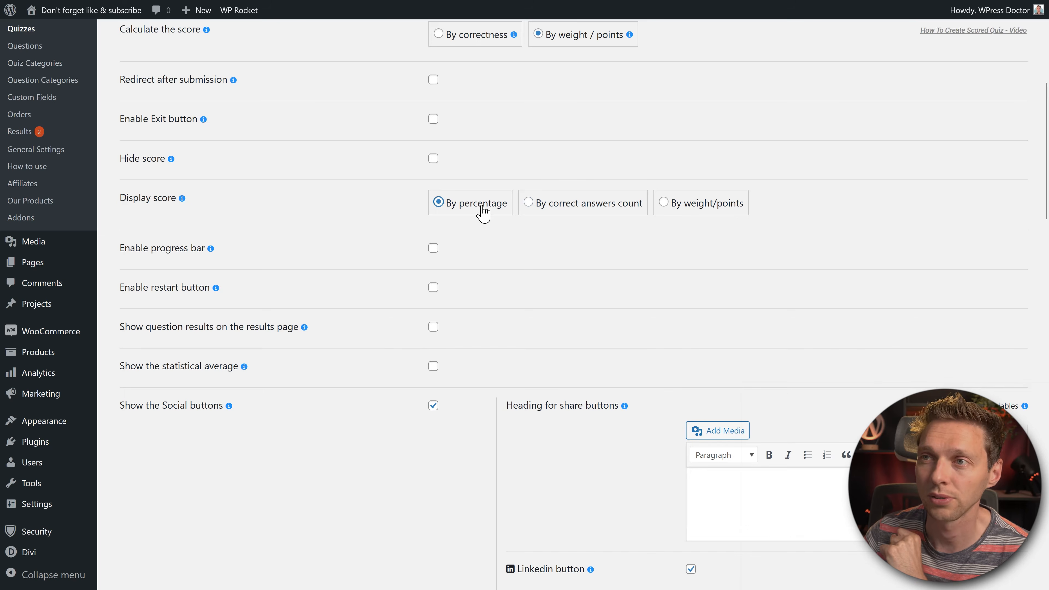
click(702, 213)
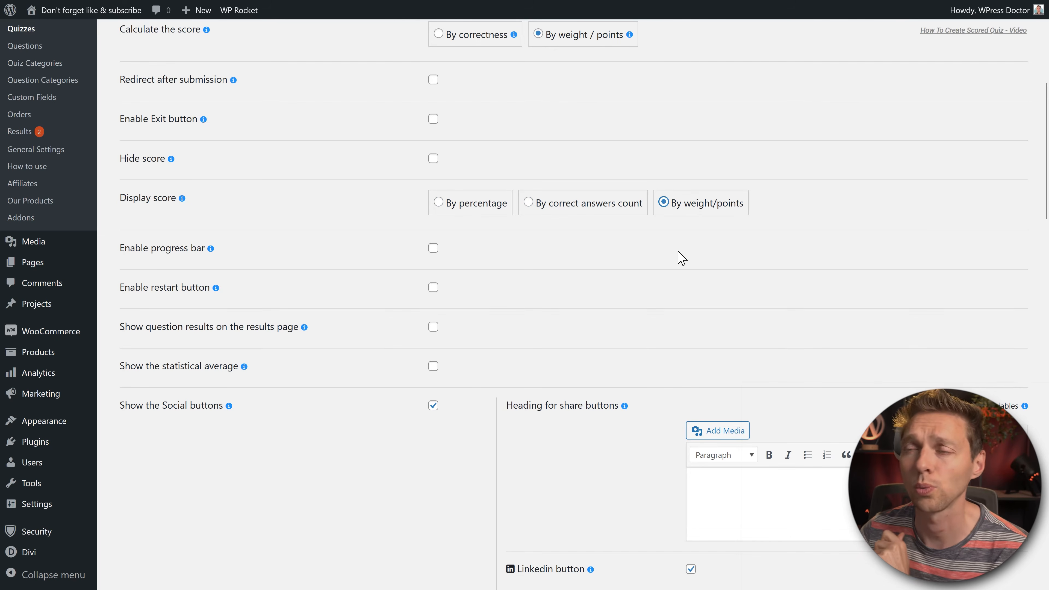
click(432, 248)
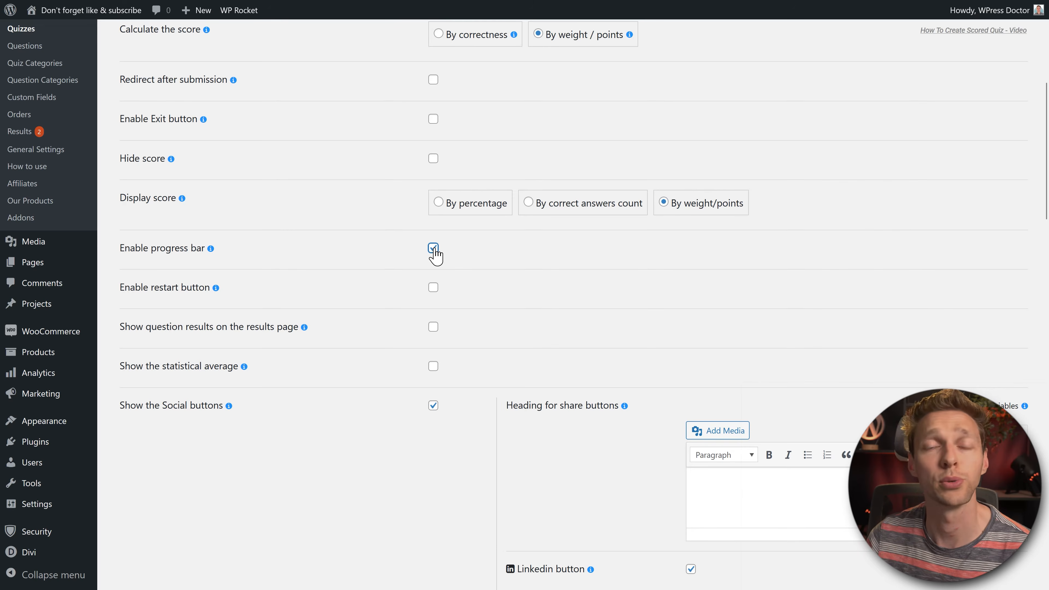
Step: Try the question-results options (wrong answers first, only wrong, show/hide toggle), then turn question results off
scroll(409, 290, down, 1)
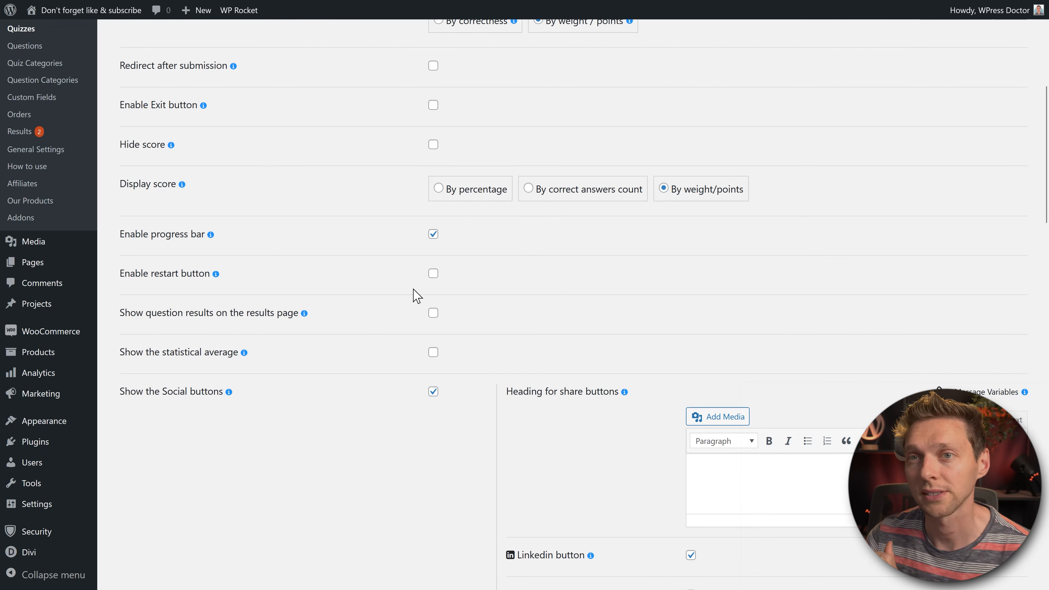
scroll(313, 157, down, 3)
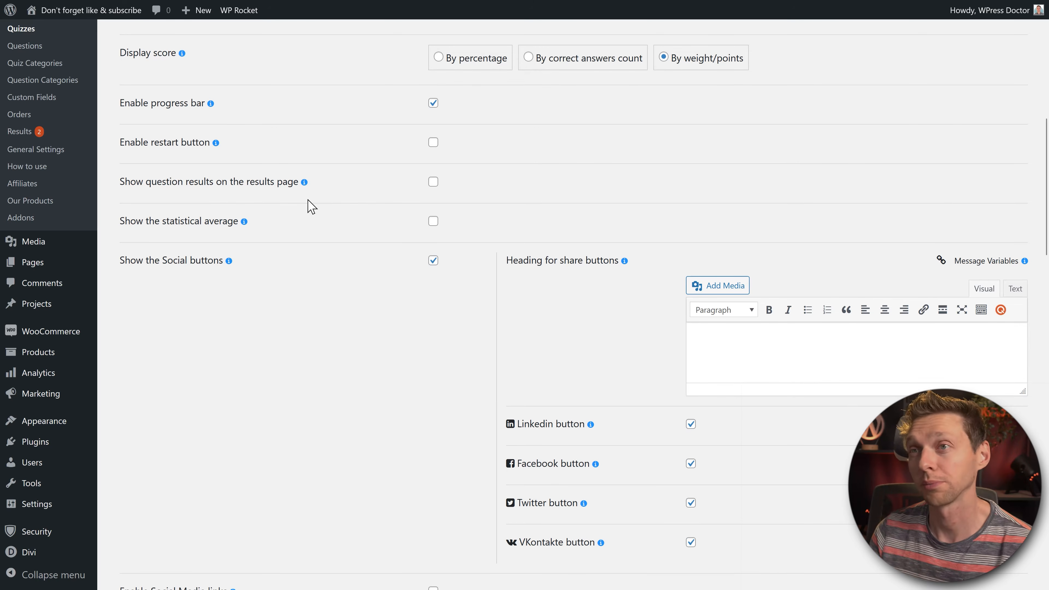
click(433, 183)
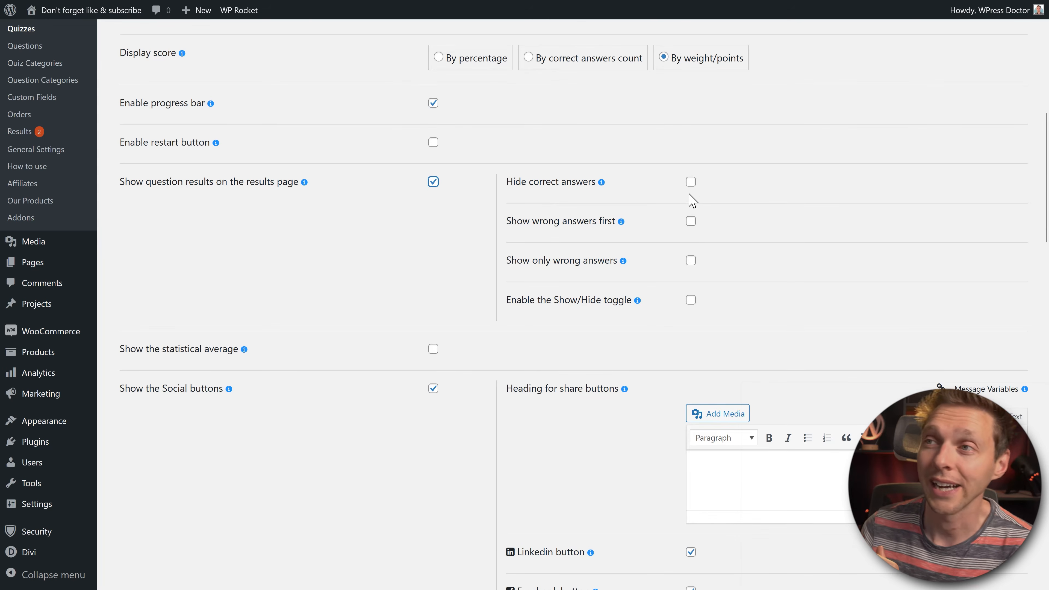
click(691, 182)
click(693, 222)
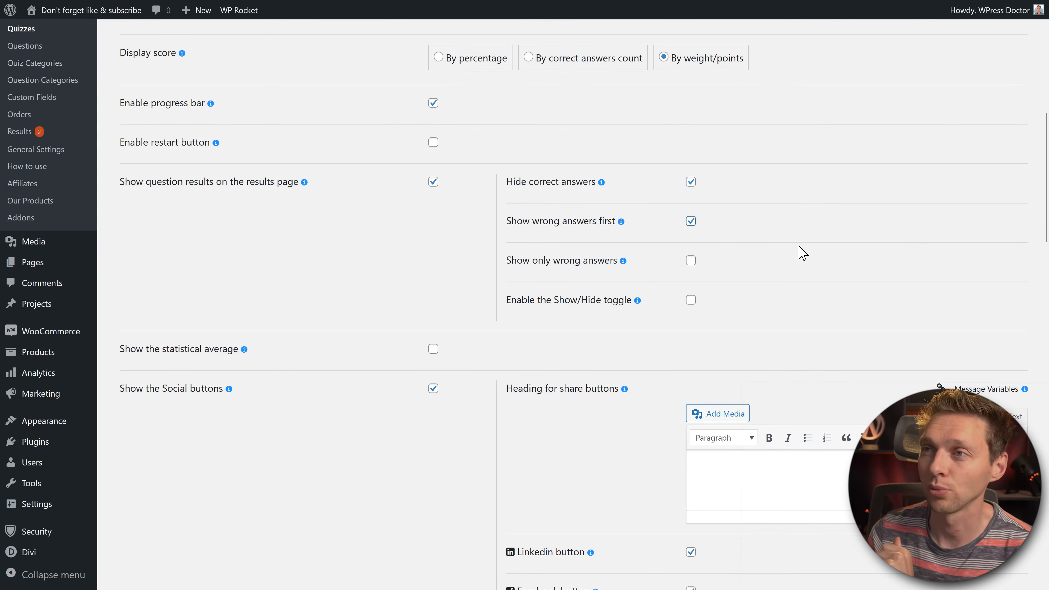
click(689, 262)
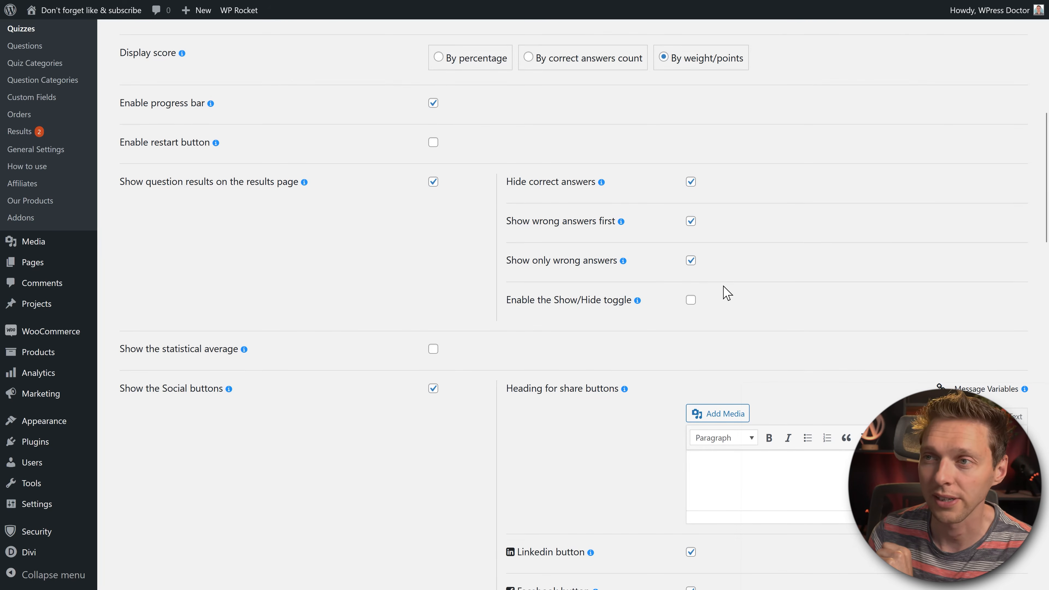
click(692, 300)
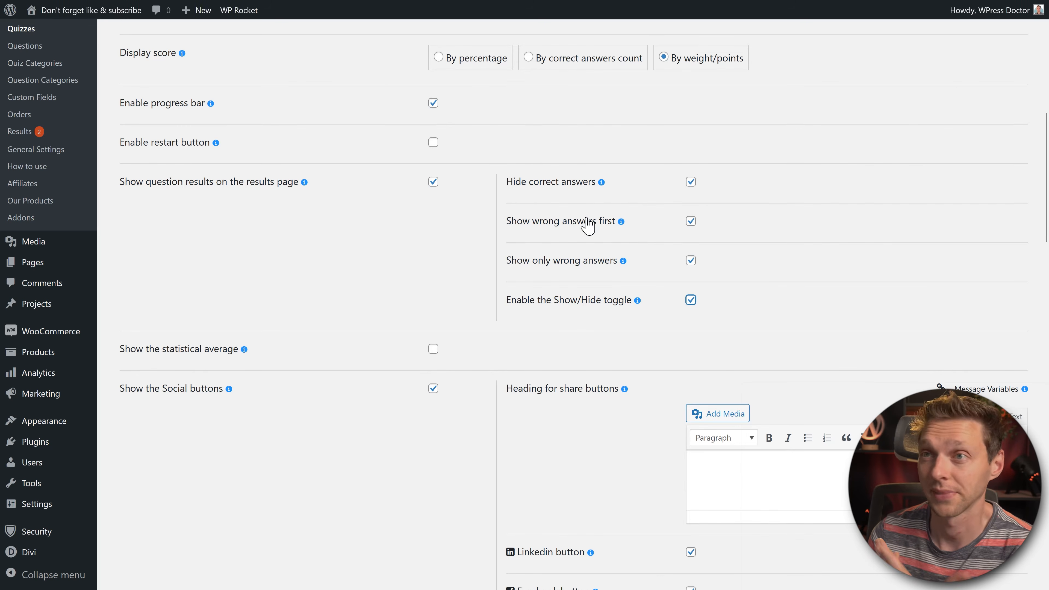
click(433, 182)
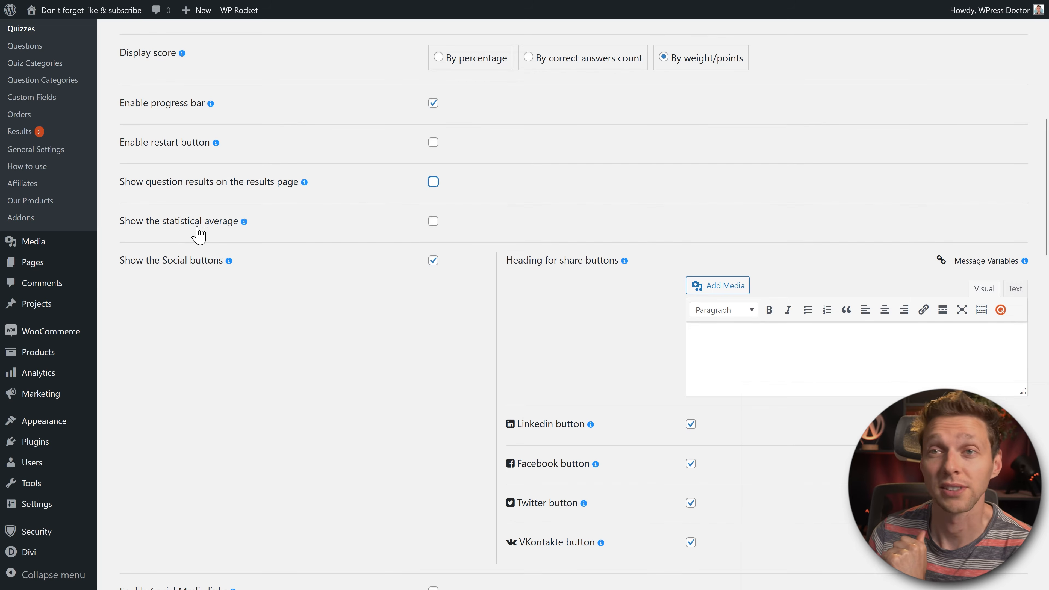
middle_click(380, 243)
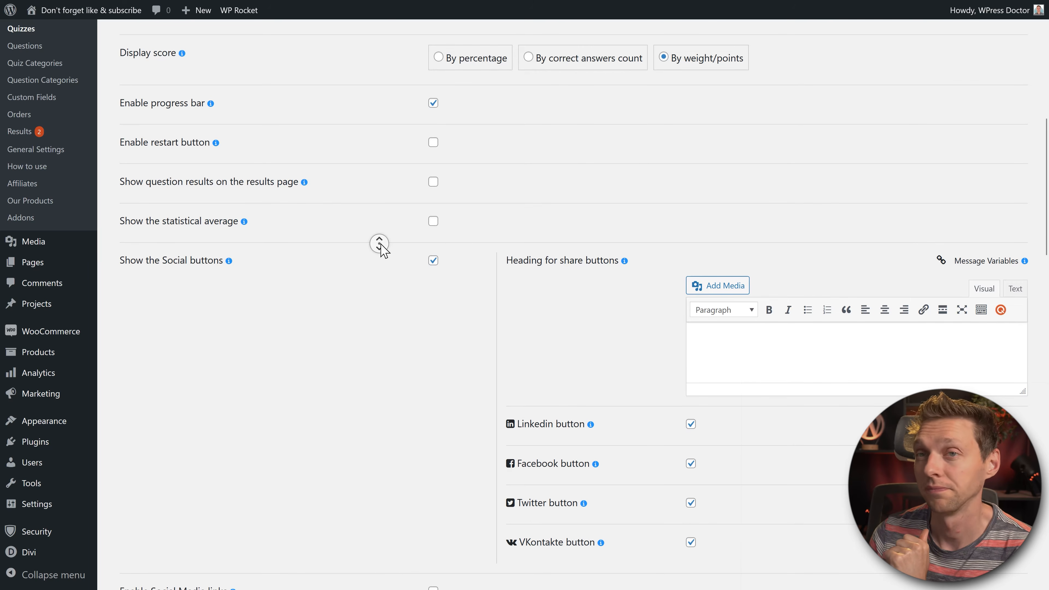
middle_click(380, 265)
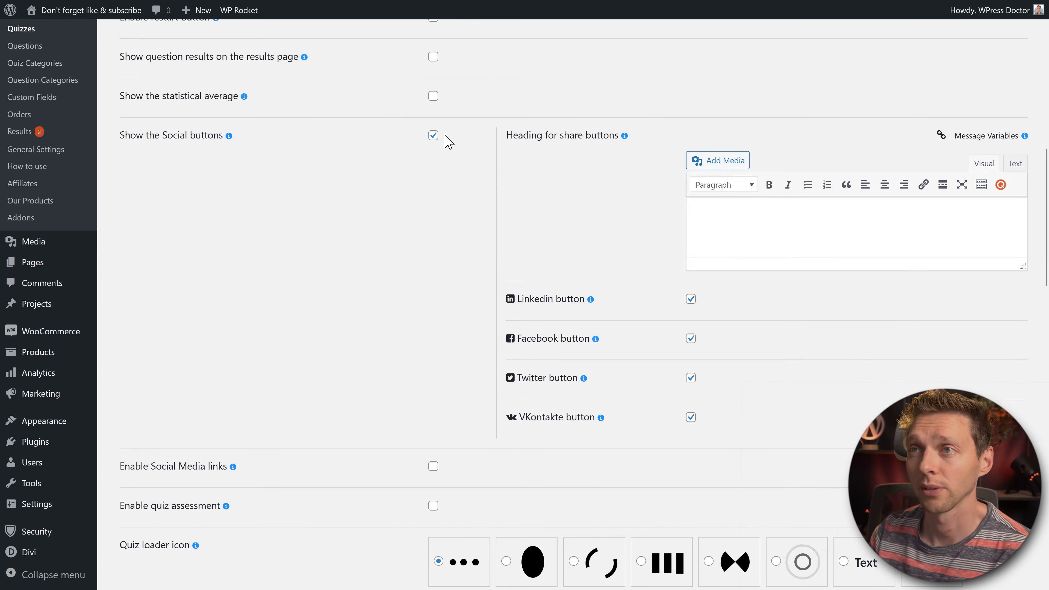
Step: Turn off the social share buttons and the social media links section
click(434, 136)
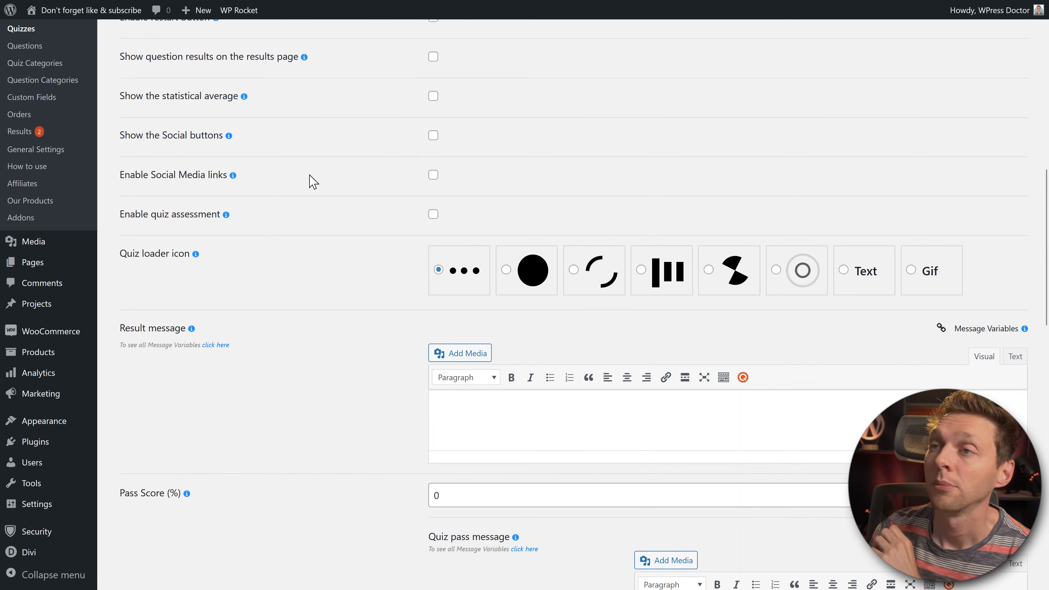
click(432, 175)
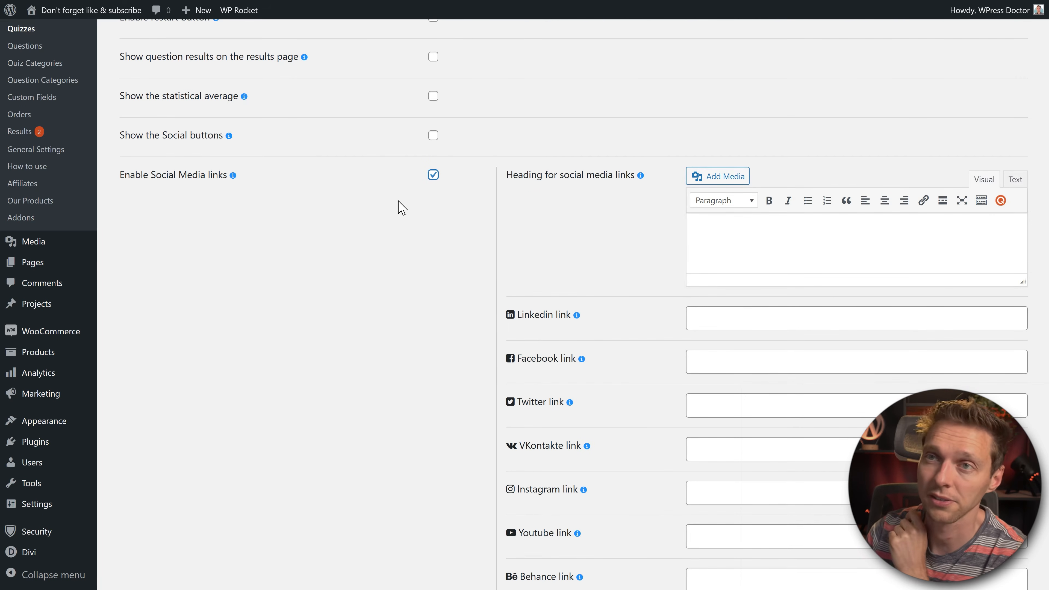
click(433, 175)
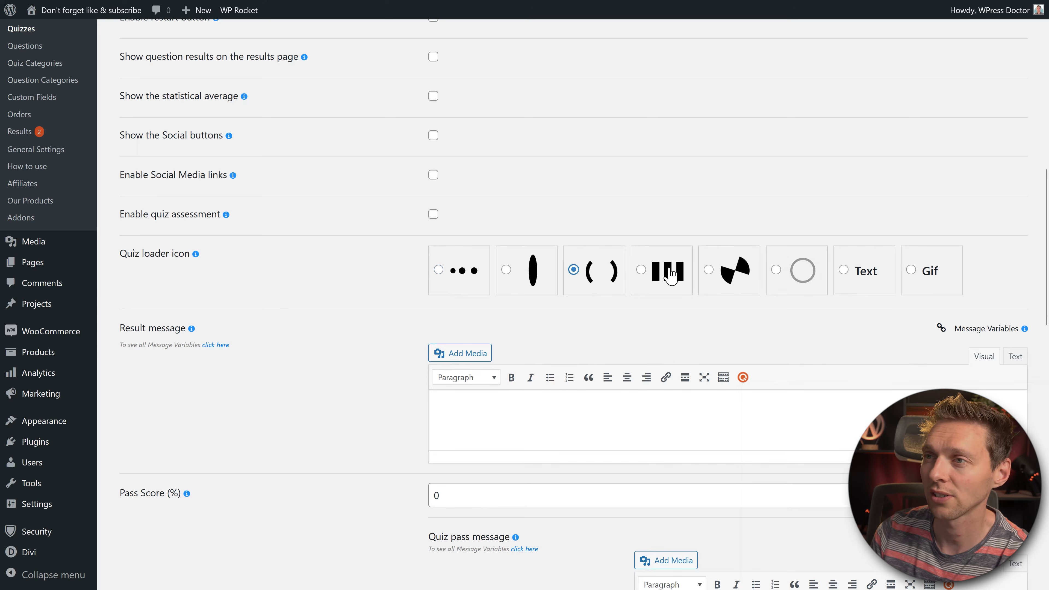
Step: Try the text and GIF loaders, then pick a different animated spinner as the quiz loader
click(866, 281)
click(636, 327)
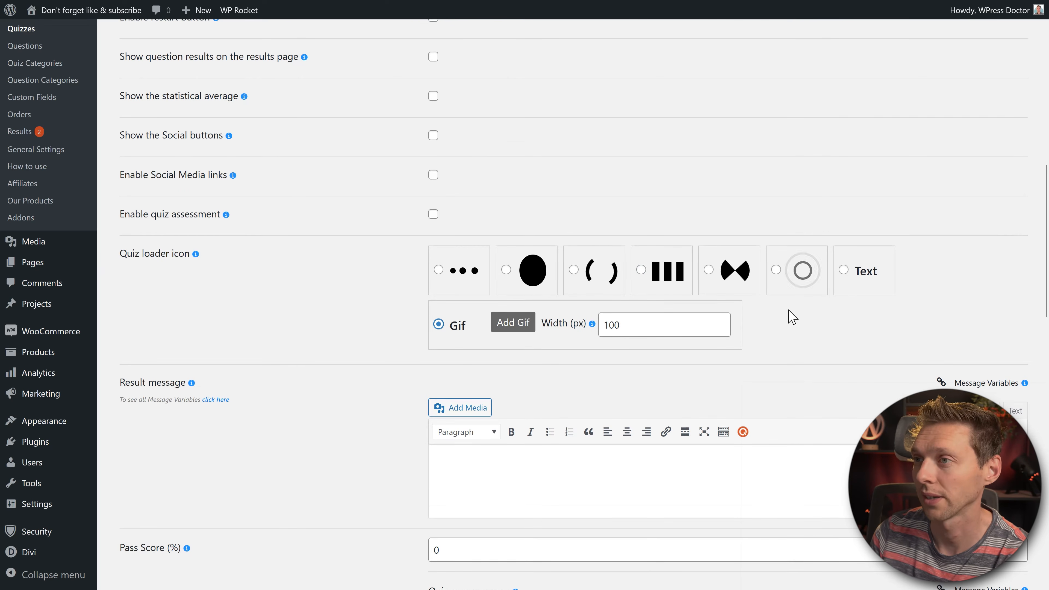
click(779, 283)
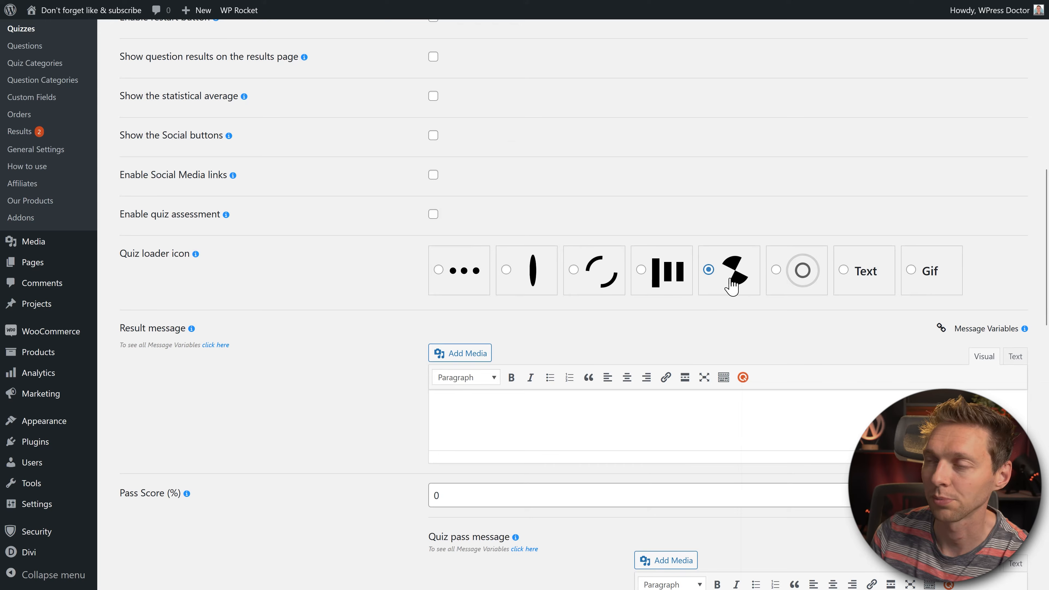
scroll(719, 297, down, 3)
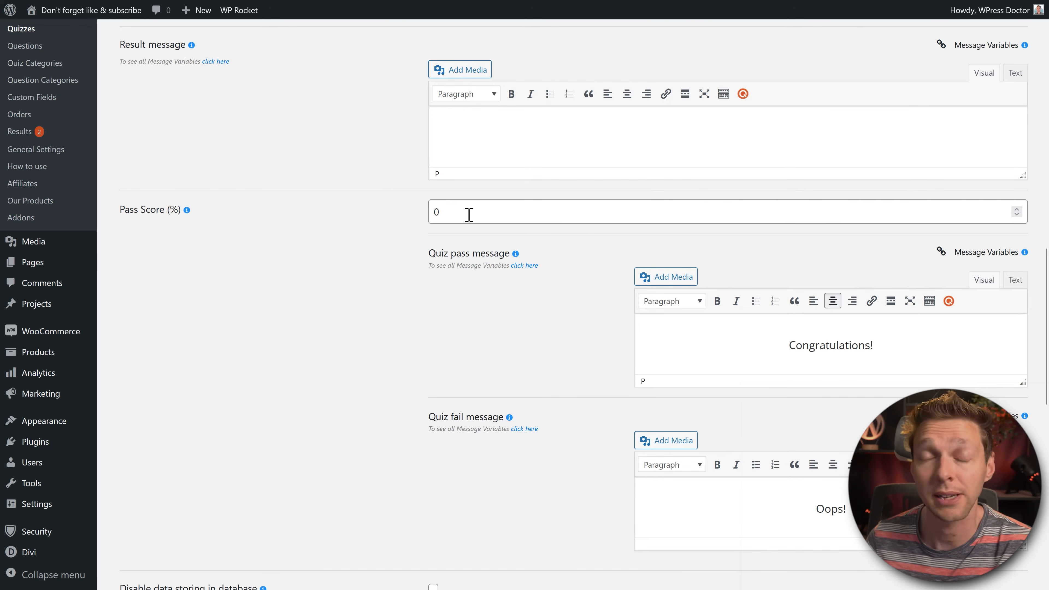
Step: Set the pass score to 80%
double_click(494, 217)
click(389, 254)
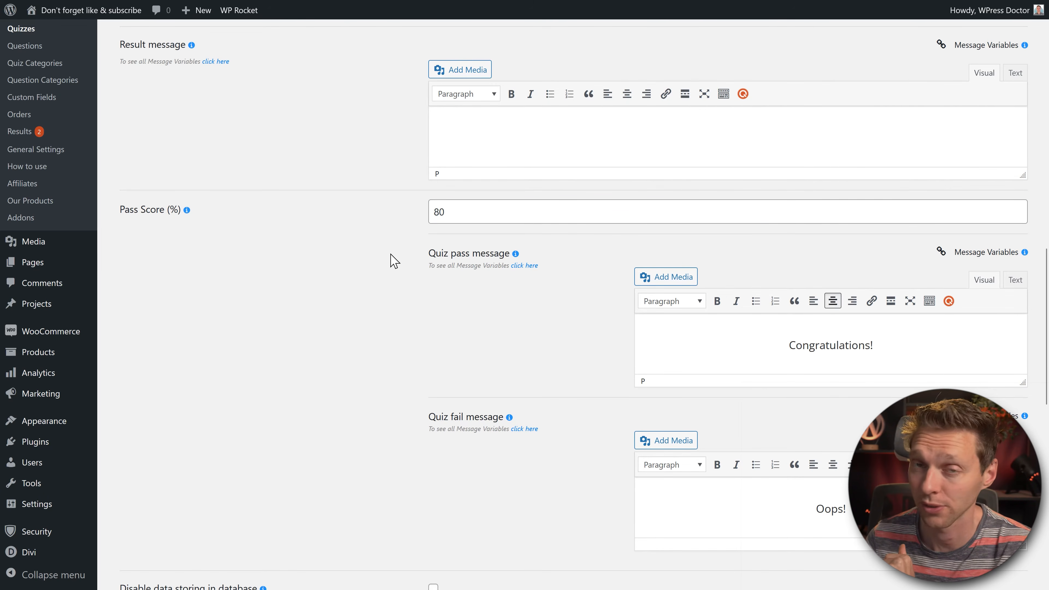
scroll(386, 274, down, 2)
Step: Format the Congratulations! and Oops! result messages as Heading 4
drag(891, 275, 785, 277)
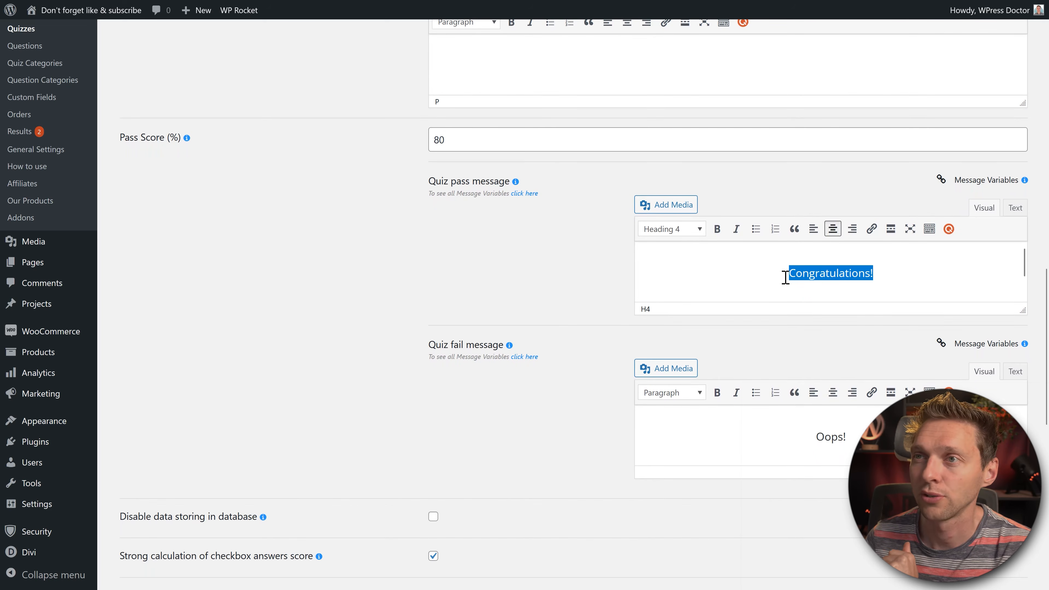
drag(852, 443, 766, 446)
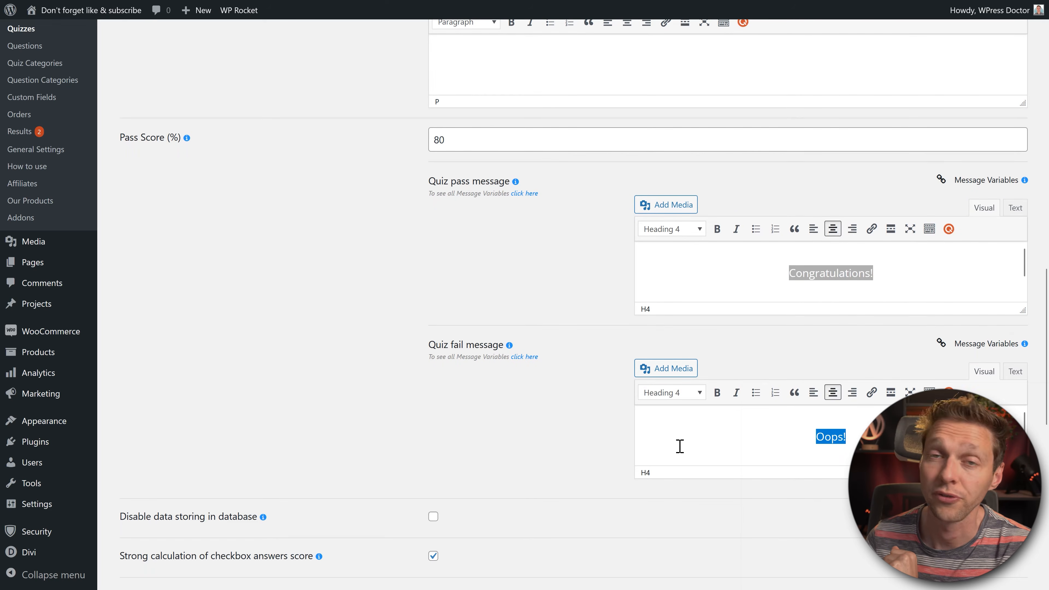
click(587, 449)
scroll(606, 428, down, 6)
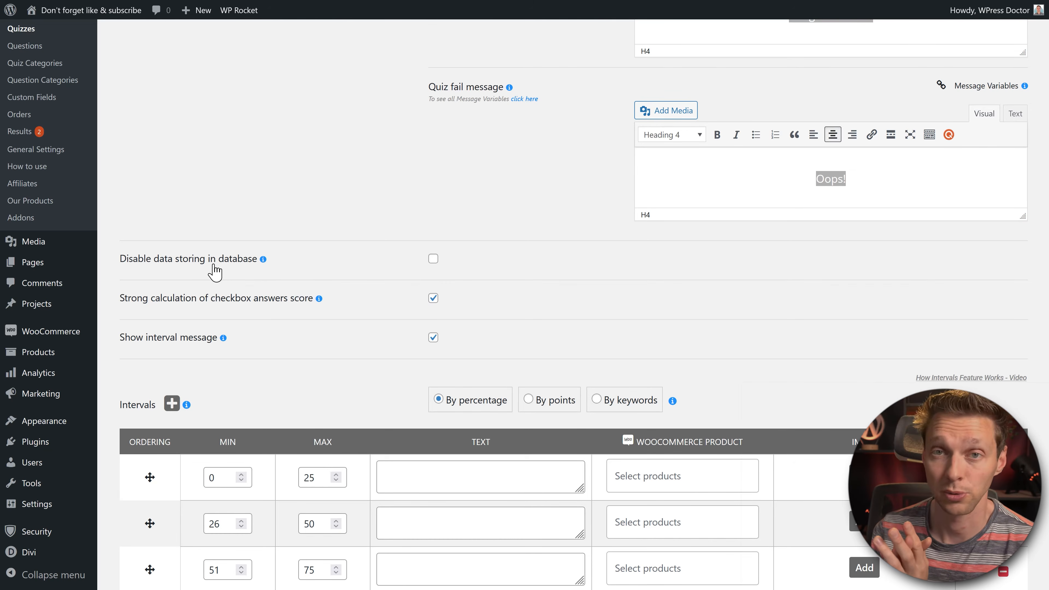
scroll(214, 271, down, 3)
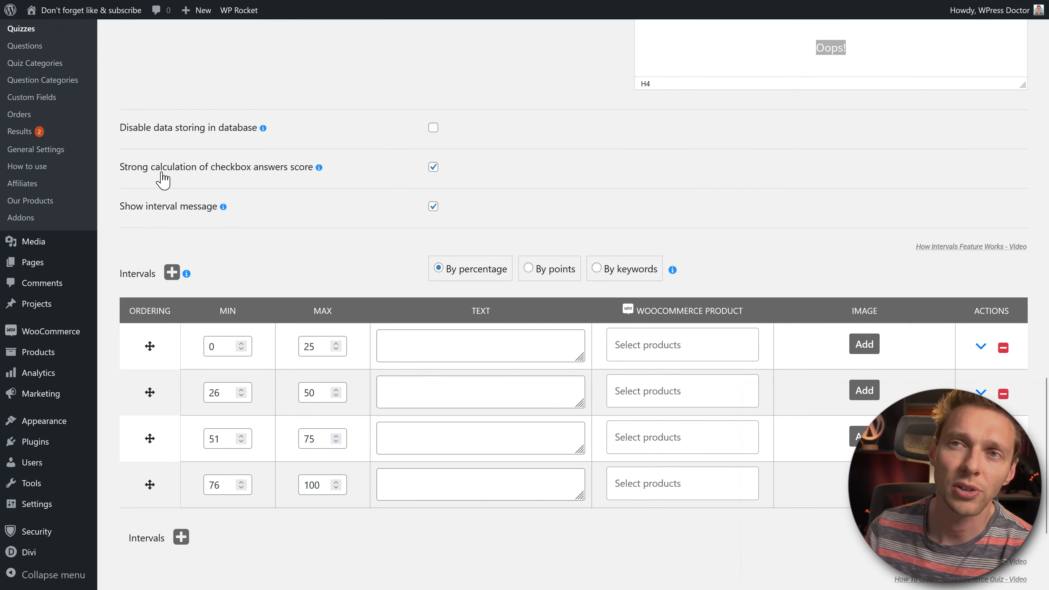
mouse_move(320, 168)
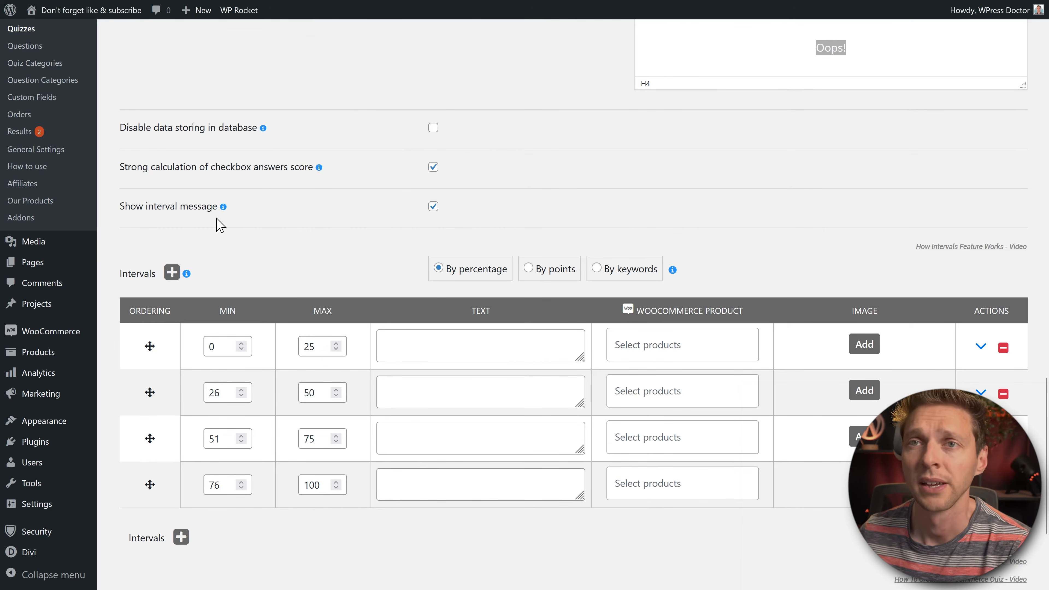
scroll(216, 225, up, 1)
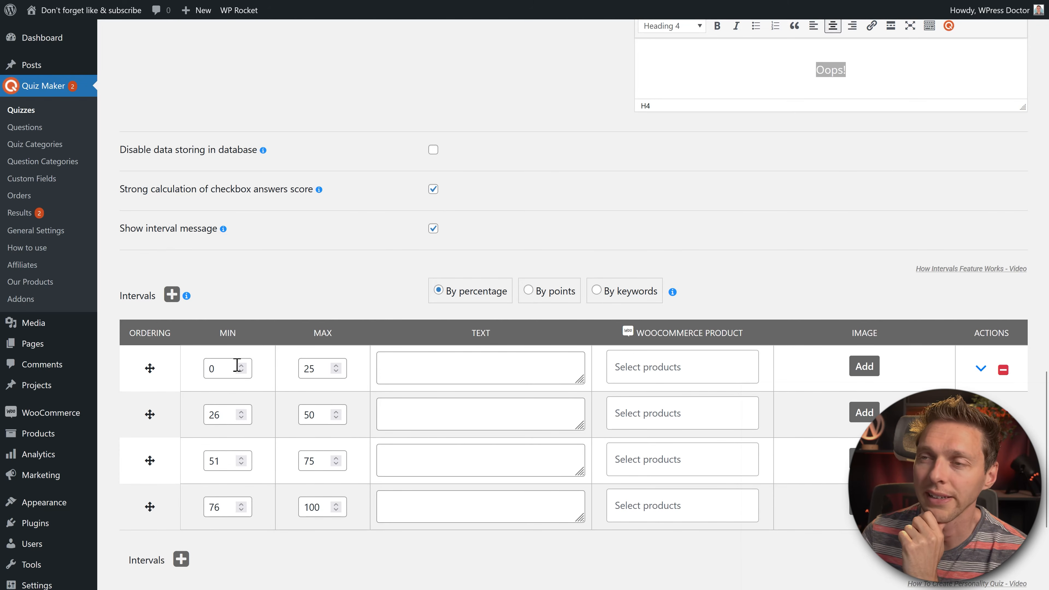
Step: Give the 0–25% interval the 'Maybe you should buy my book' newbie message and recommend Protein
click(411, 373)
text(Maybe you should buy my book, because you are a total newbie)
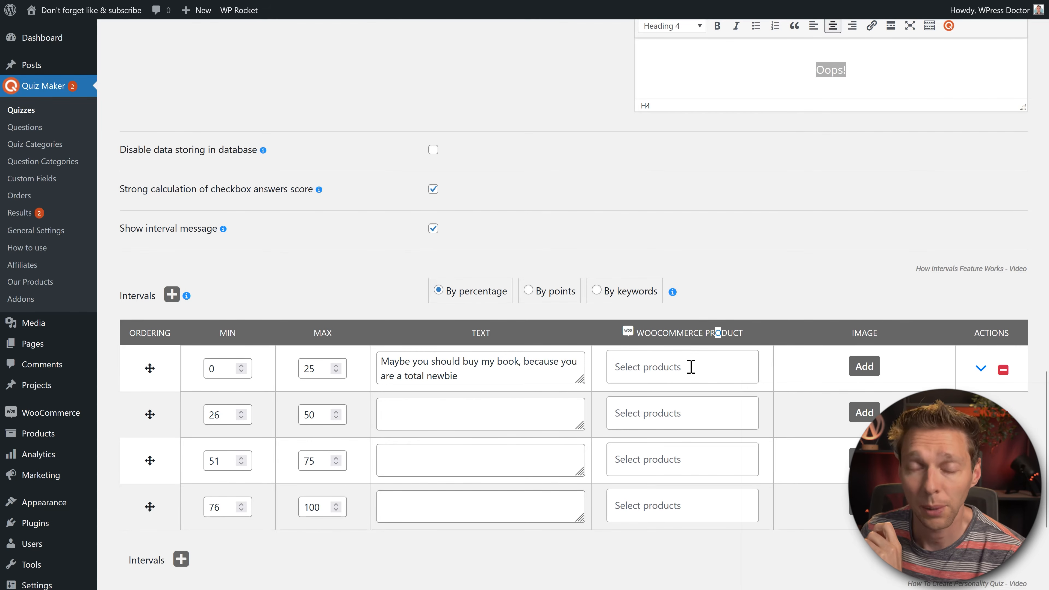
click(691, 367)
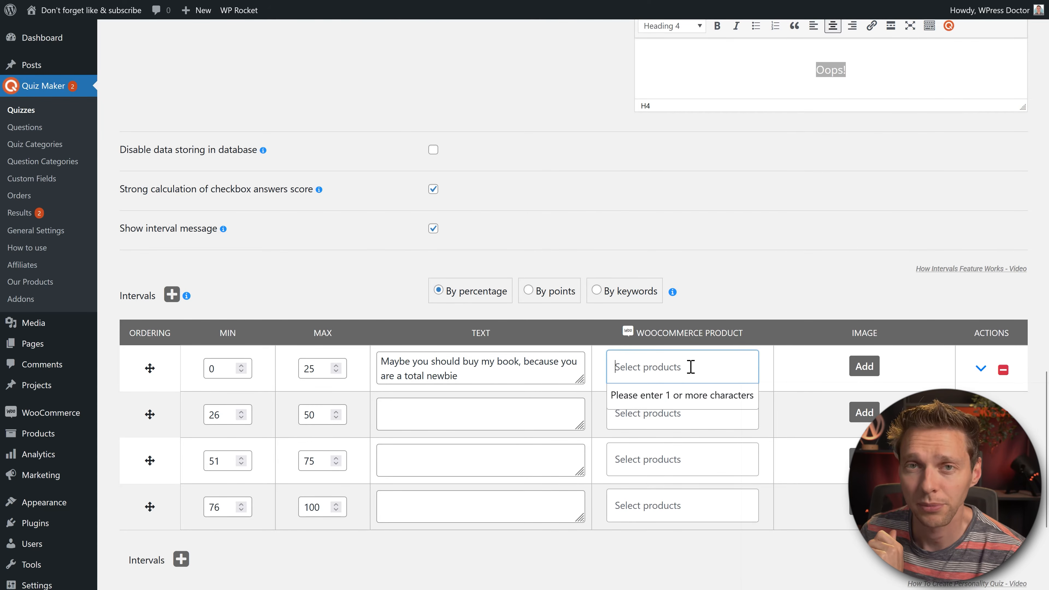
text(prot)
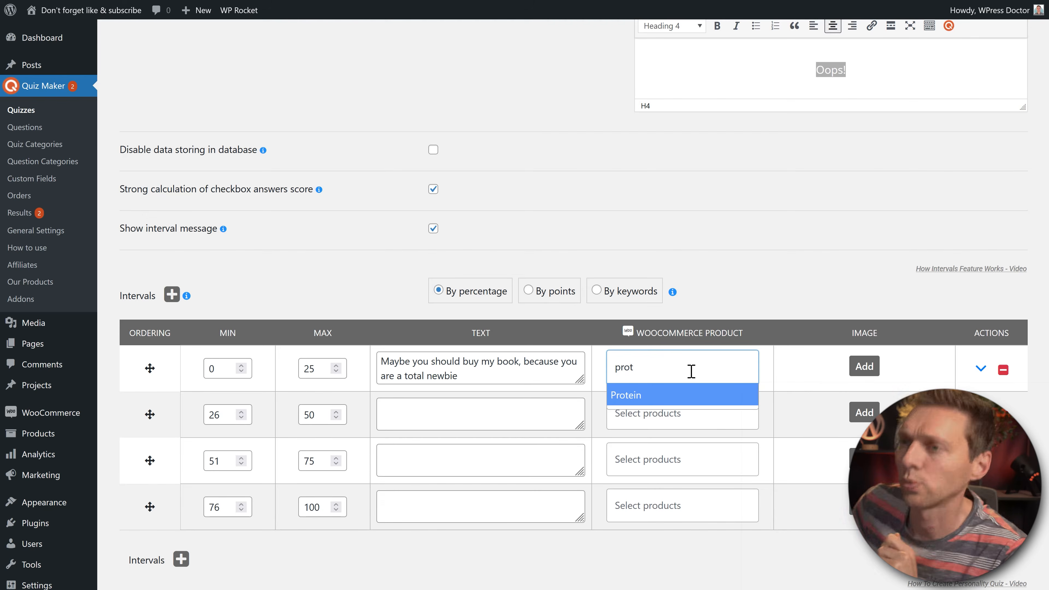
click(652, 394)
click(808, 384)
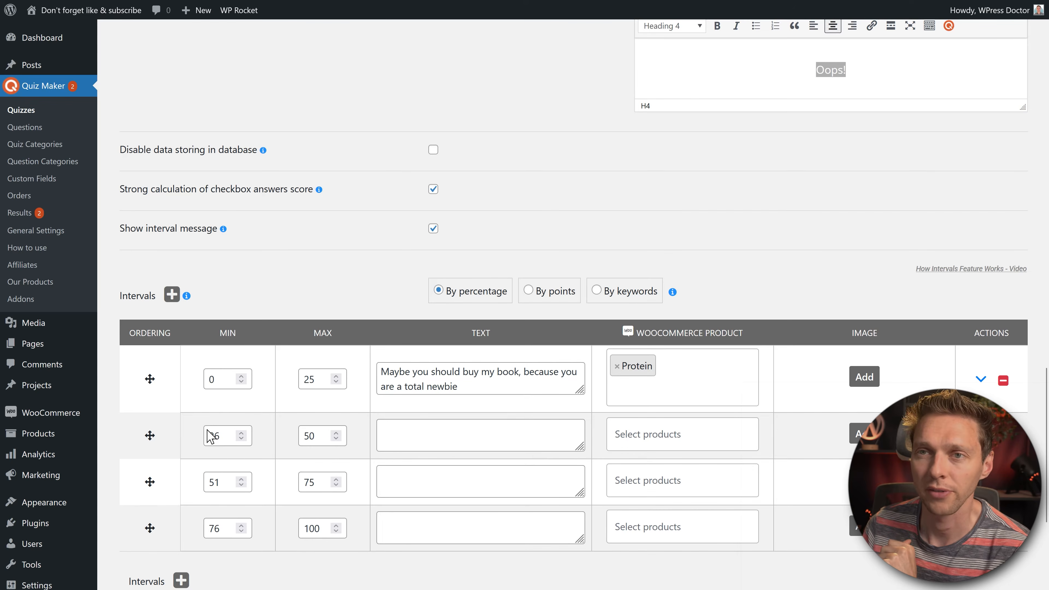
click(459, 537)
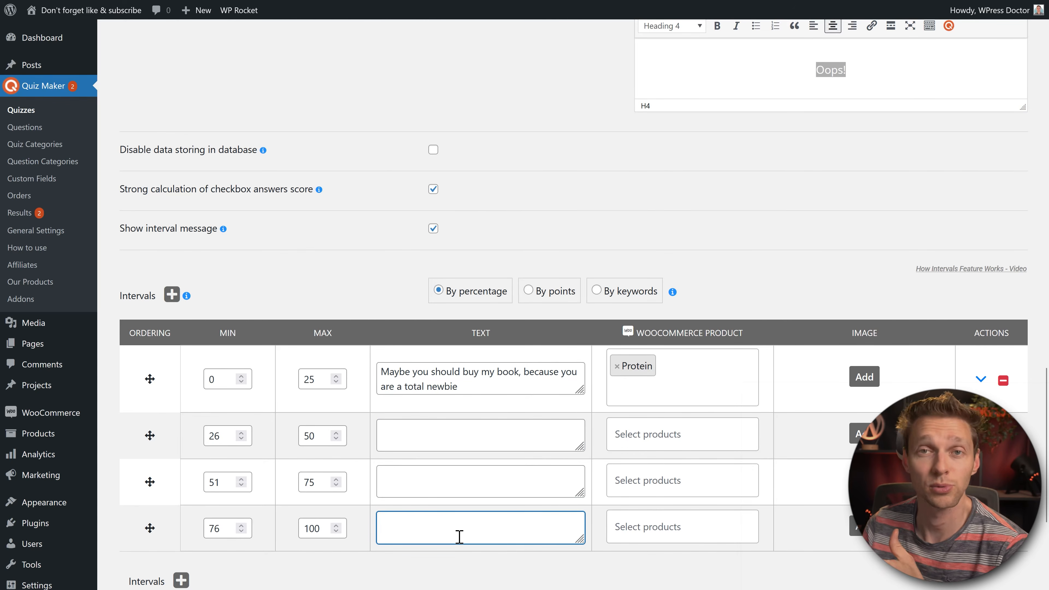
middle_click(598, 419)
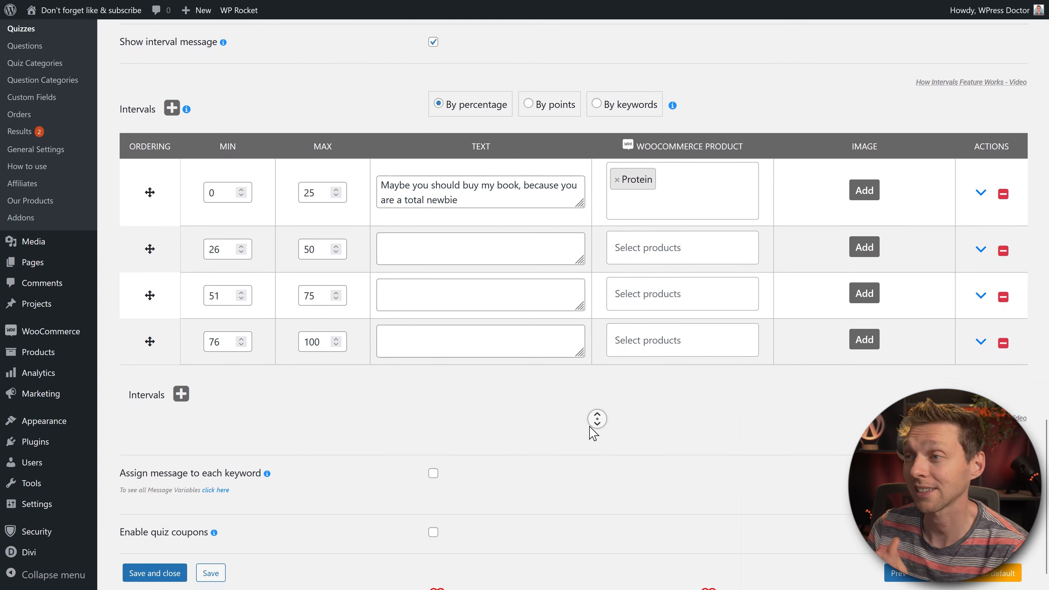
Step: Try per-keyword messages but leave them off, and enable quiz coupons with CSV import
middle_click(589, 427)
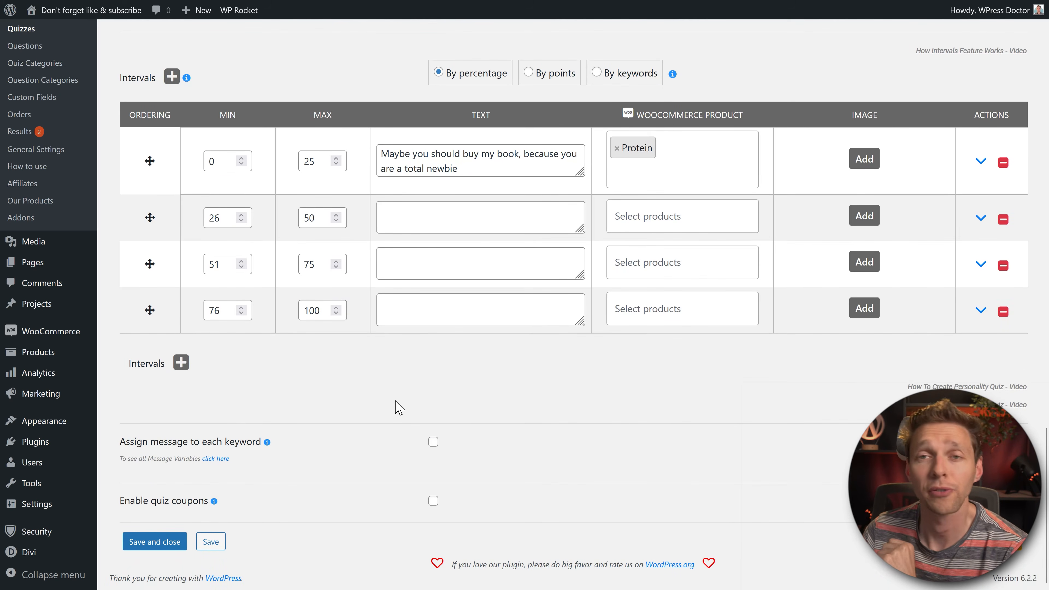
click(242, 445)
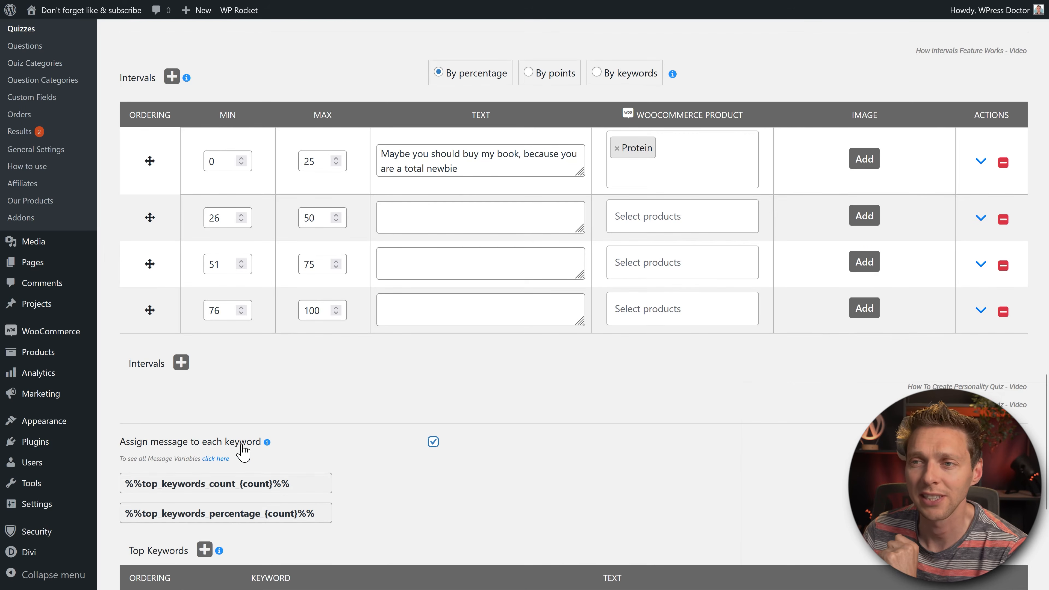
middle_click(585, 417)
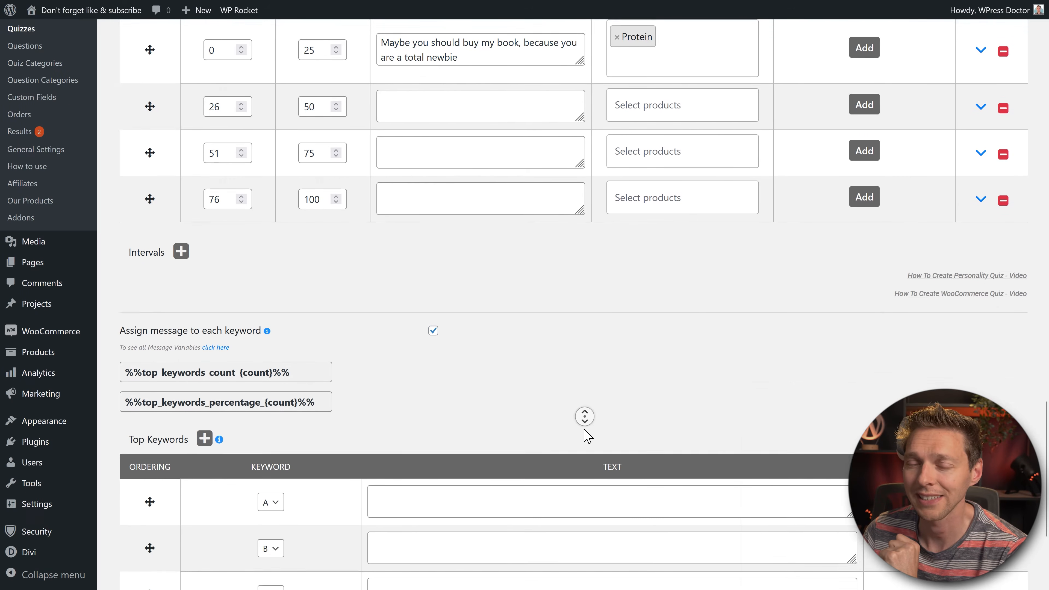
click(269, 384)
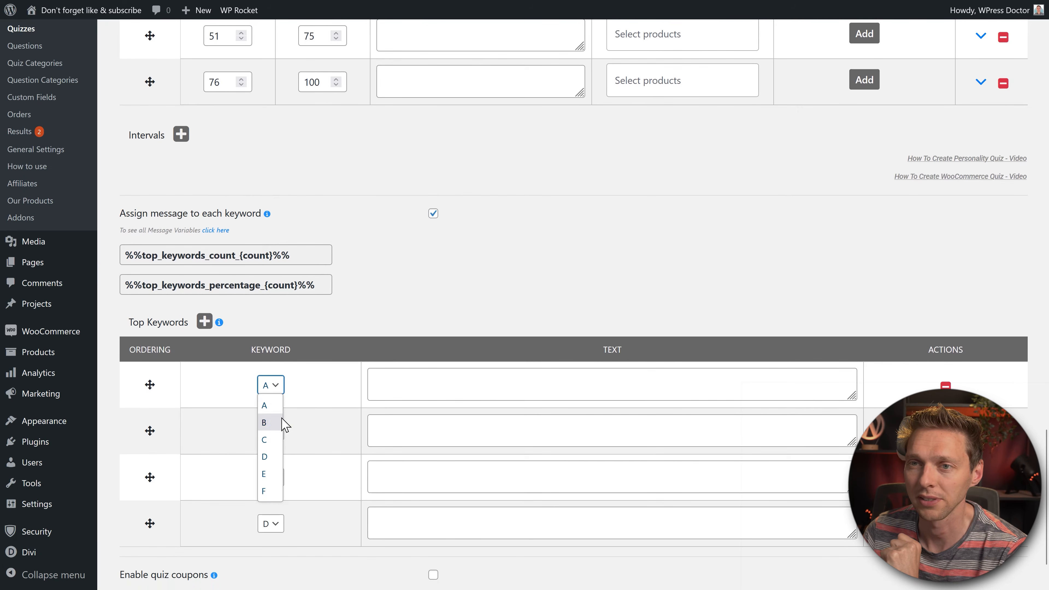
key(Escape)
click(413, 378)
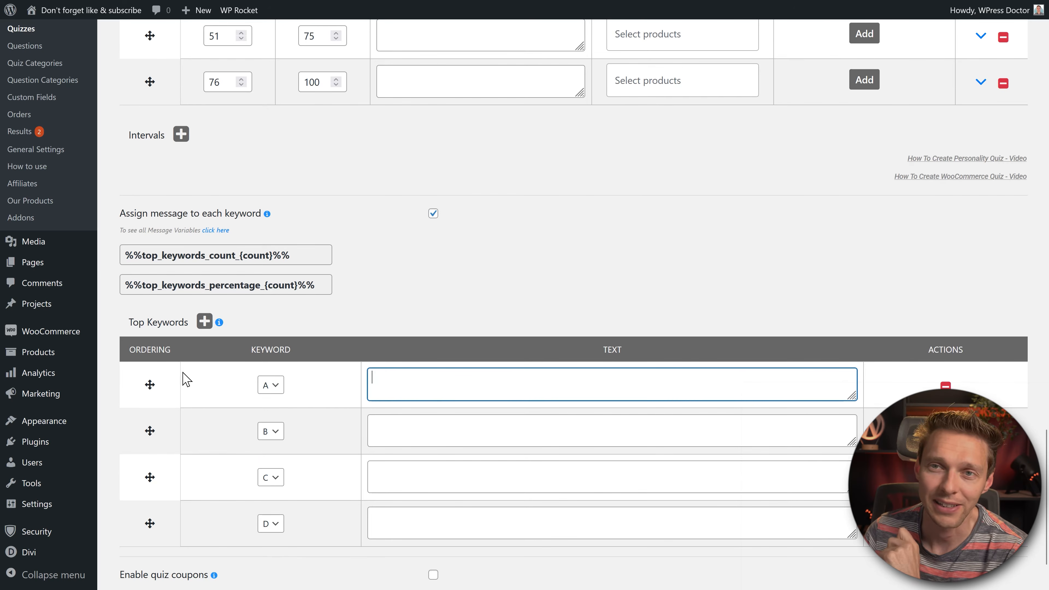
click(216, 230)
middle_click(549, 240)
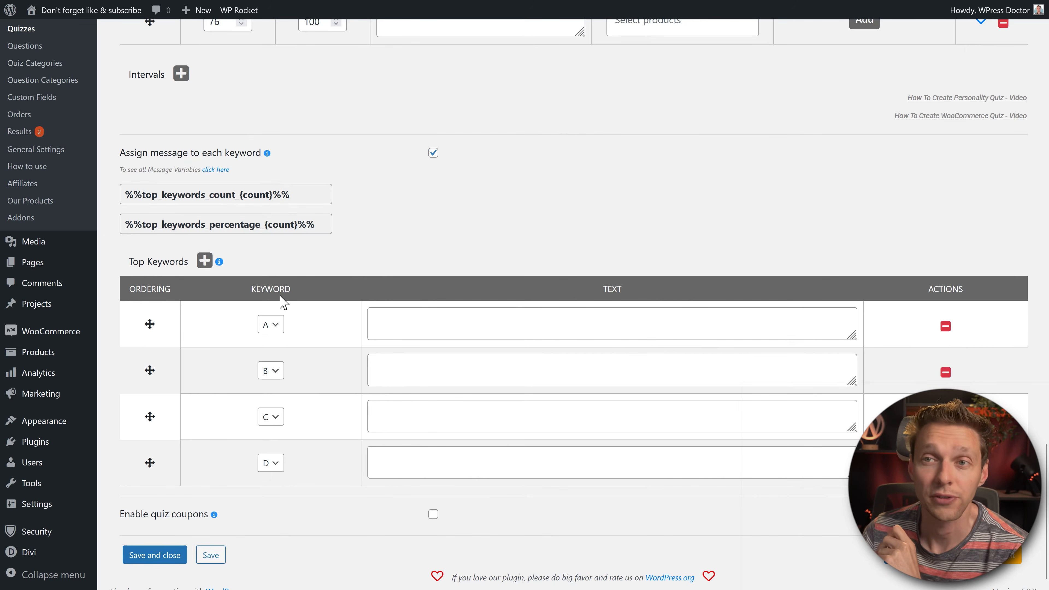
click(417, 329)
click(451, 272)
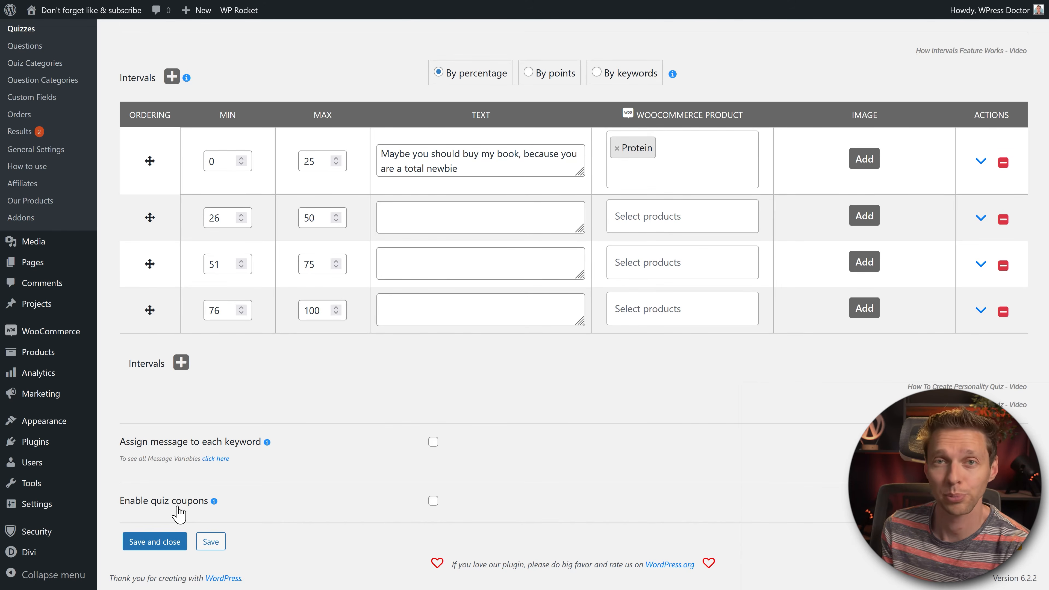
click(179, 513)
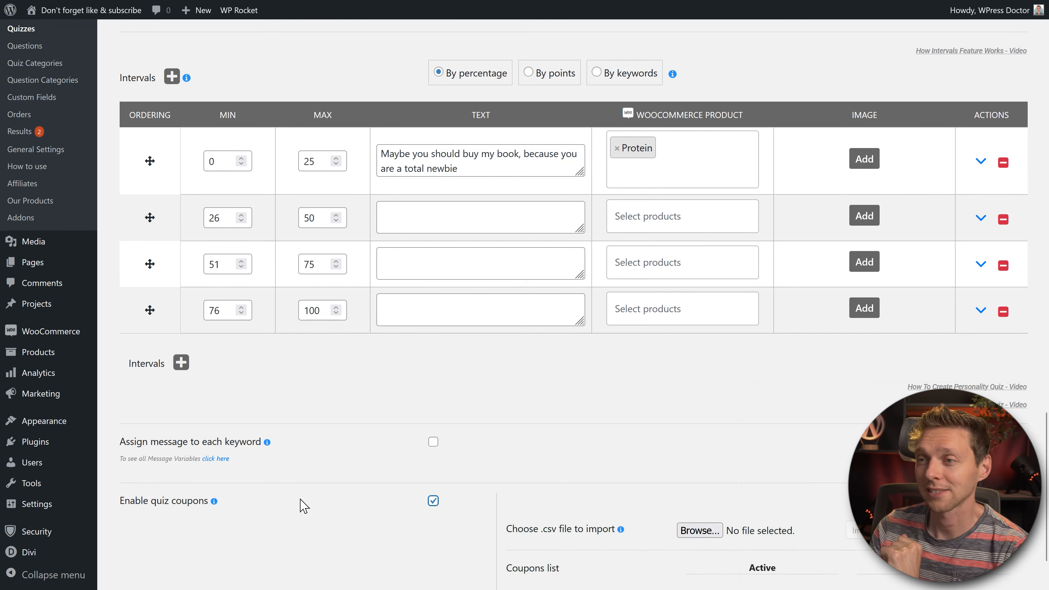
scroll(300, 503, down, 2)
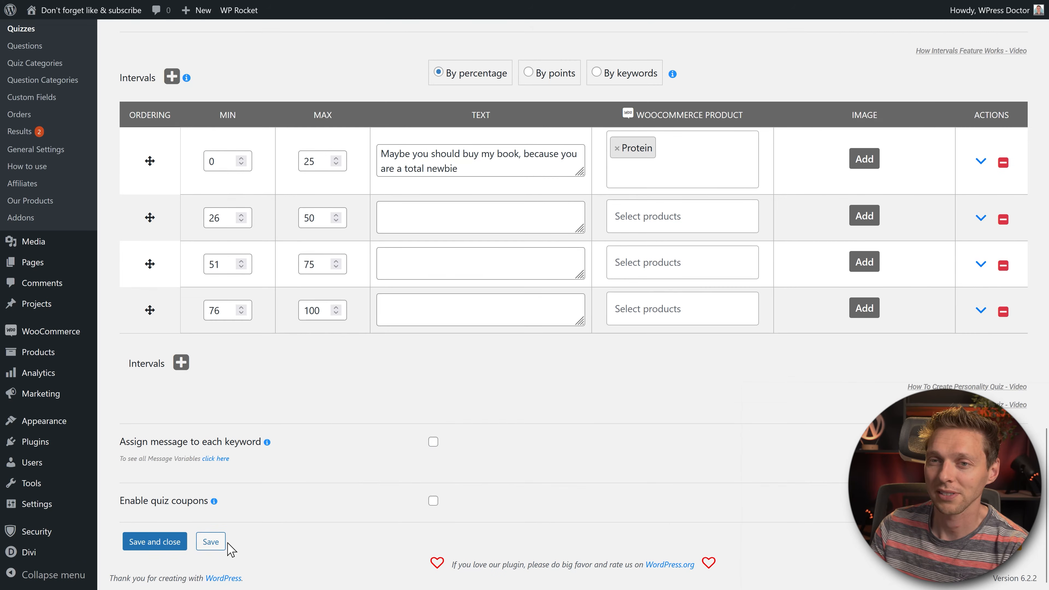
Step: Save the quiz and bring up the user limitation settings
click(218, 543)
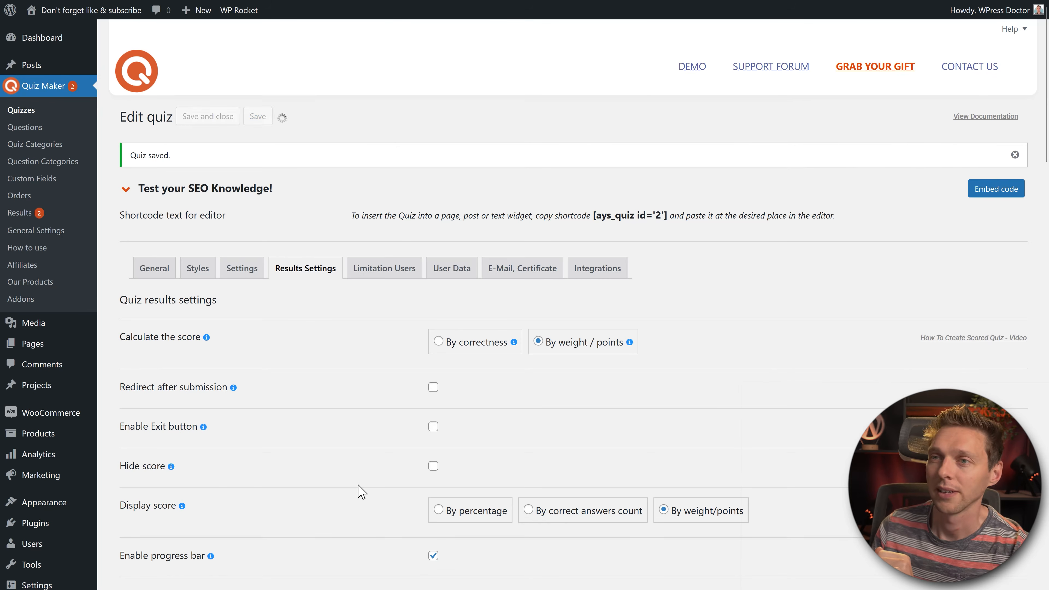
click(393, 276)
scroll(392, 276, down, 1)
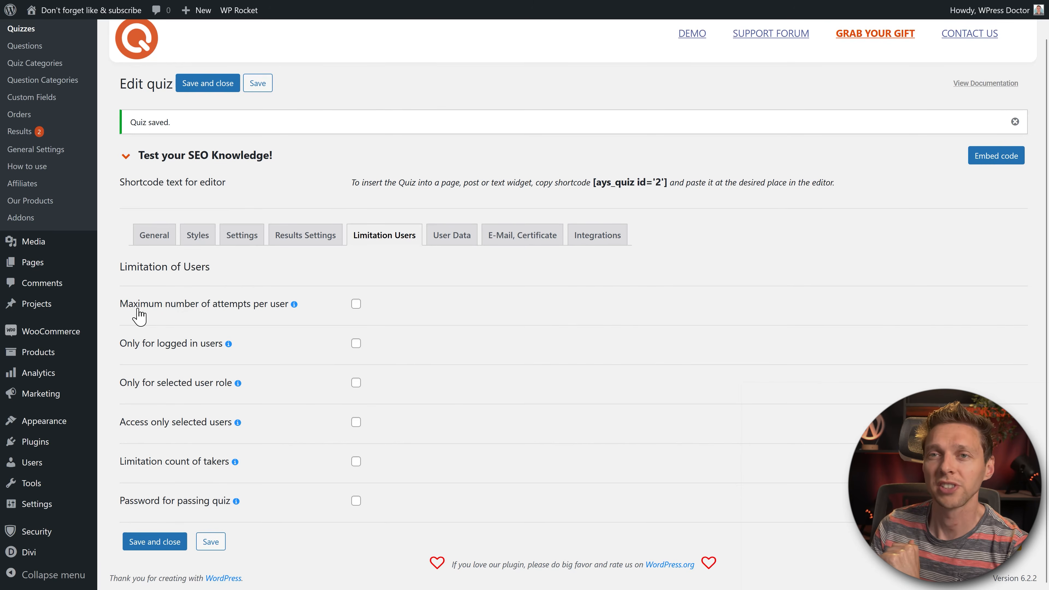
Step: Limit attempts to 2 per user, detecting repeat users by IP and cookie
click(240, 311)
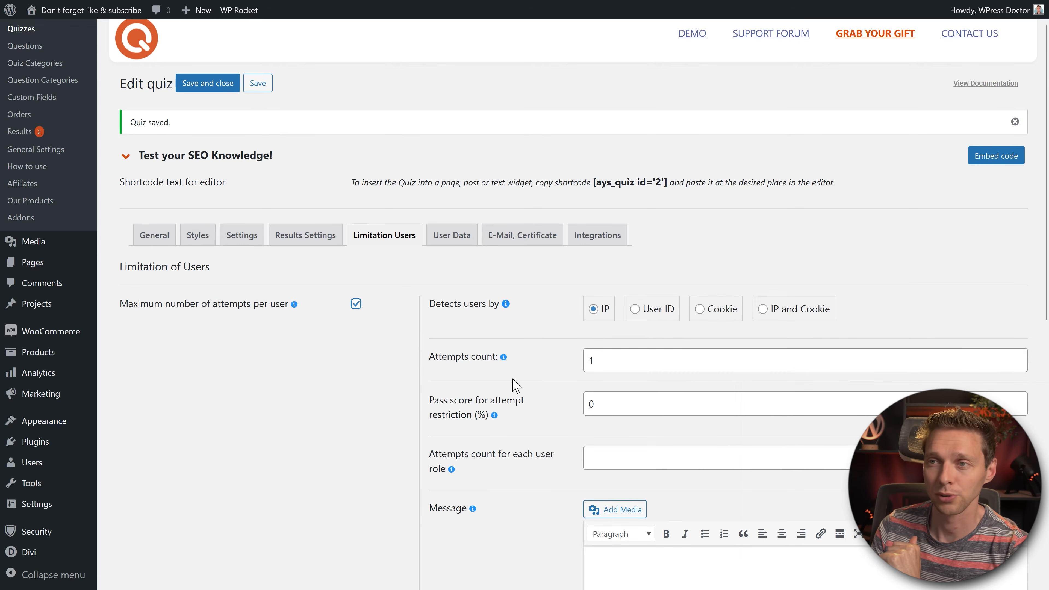
double_click(678, 358)
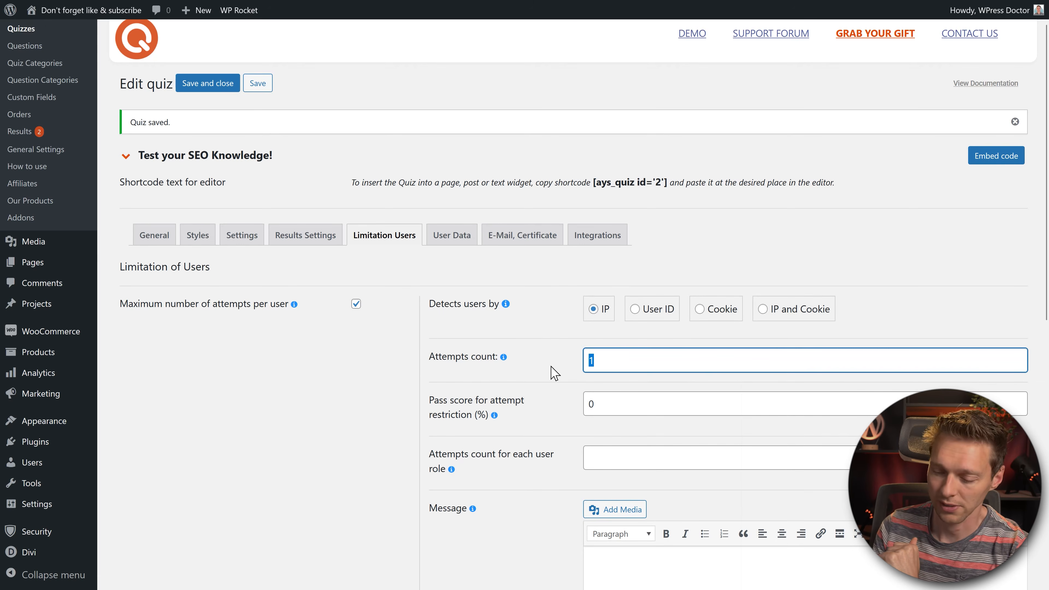
click(555, 368)
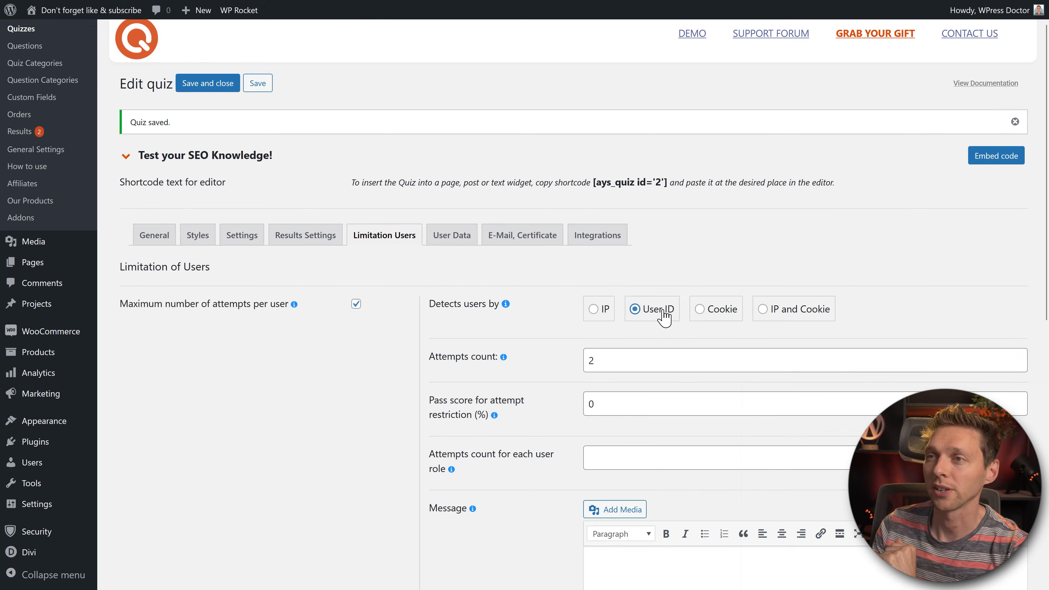
click(723, 315)
click(784, 316)
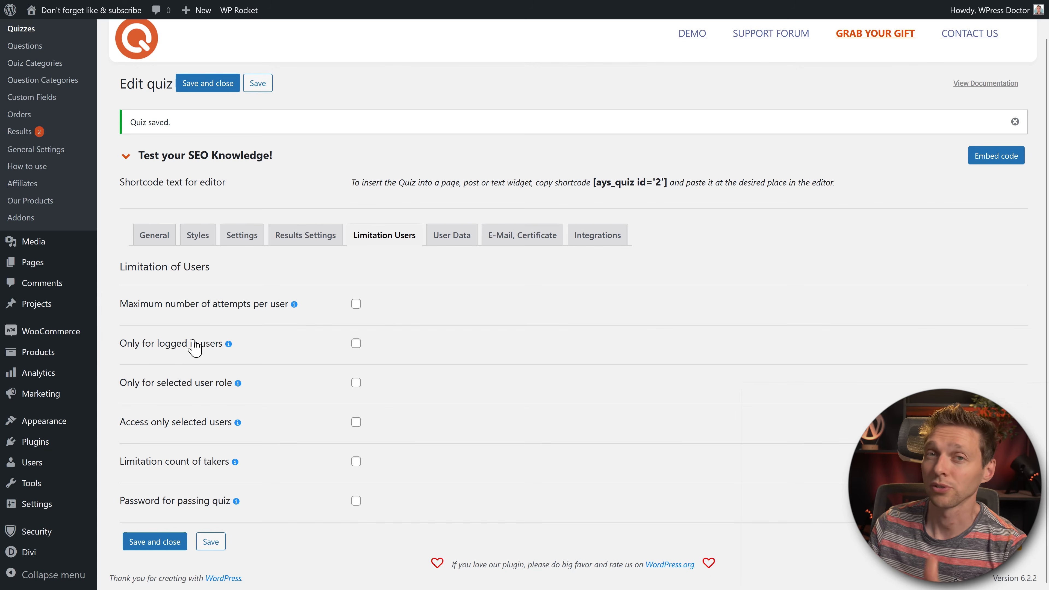
Step: Restrict the quiz to logged-in users with 'Please login to participate in this quiz!' and a login form
click(356, 344)
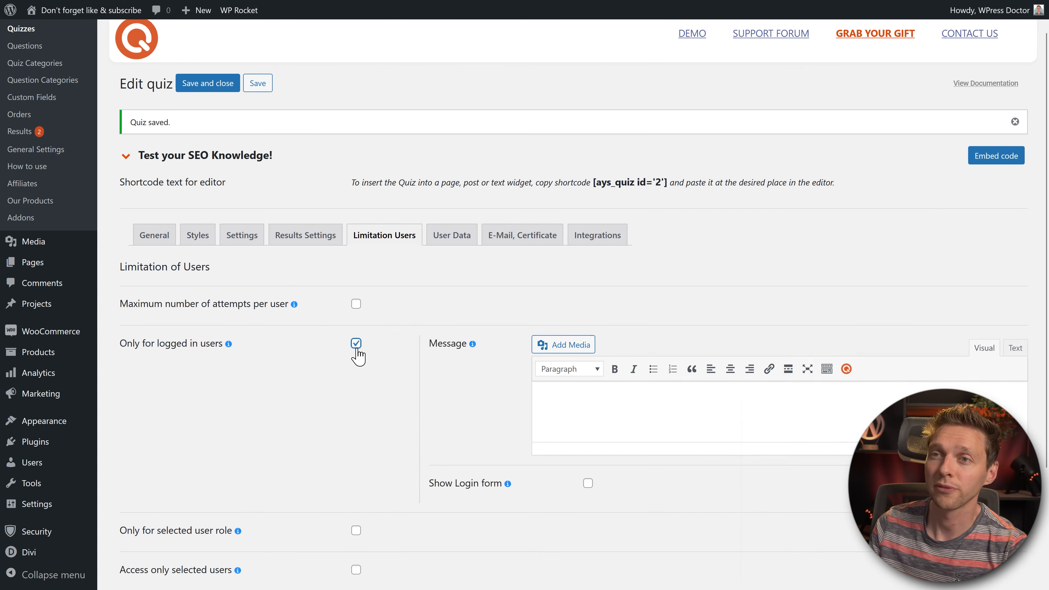
click(656, 421)
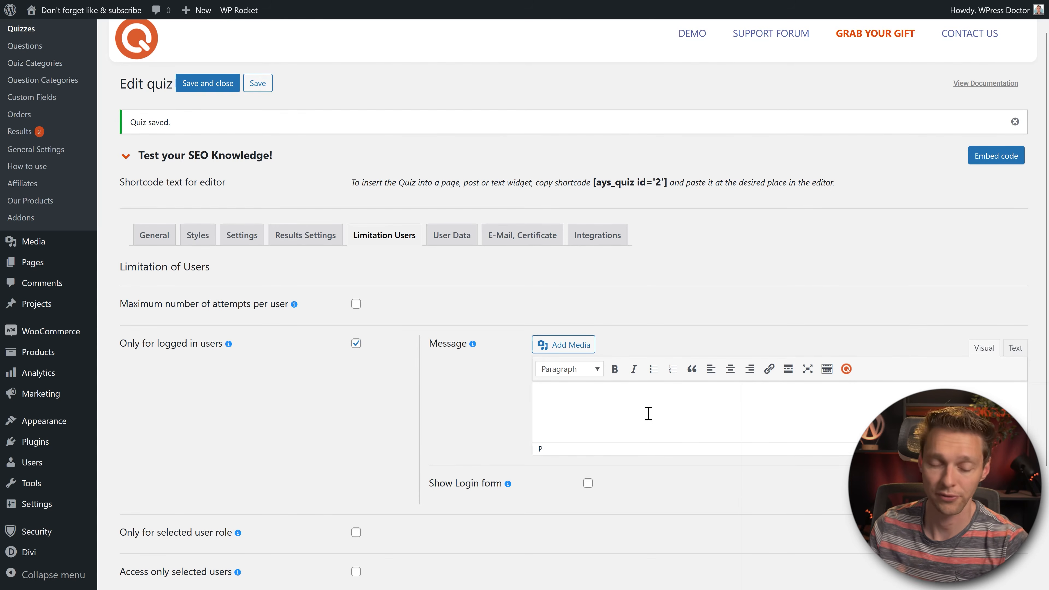
text(Please login to participate in this quiz!)
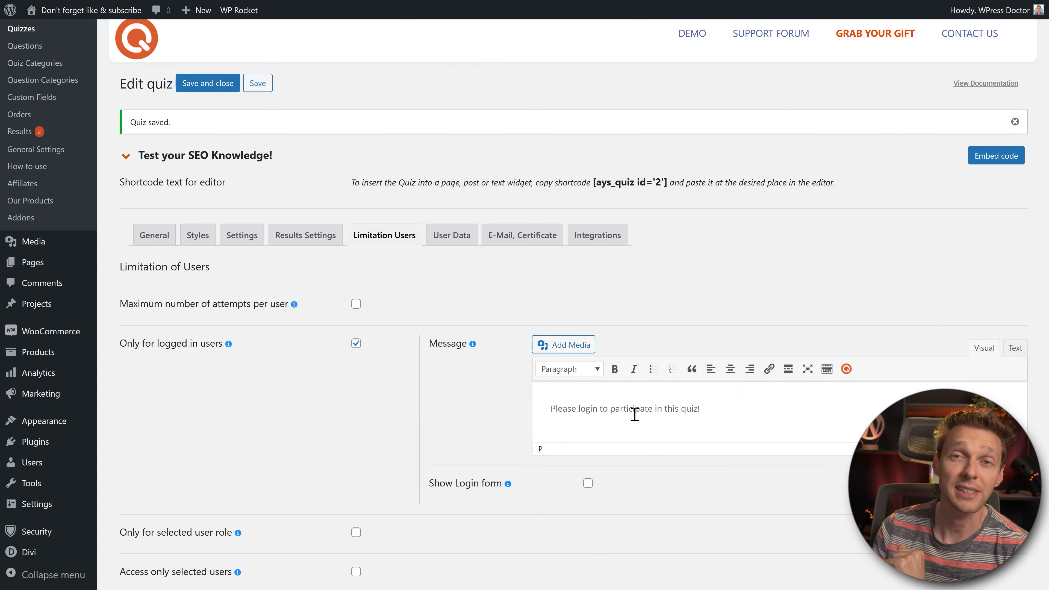
click(588, 483)
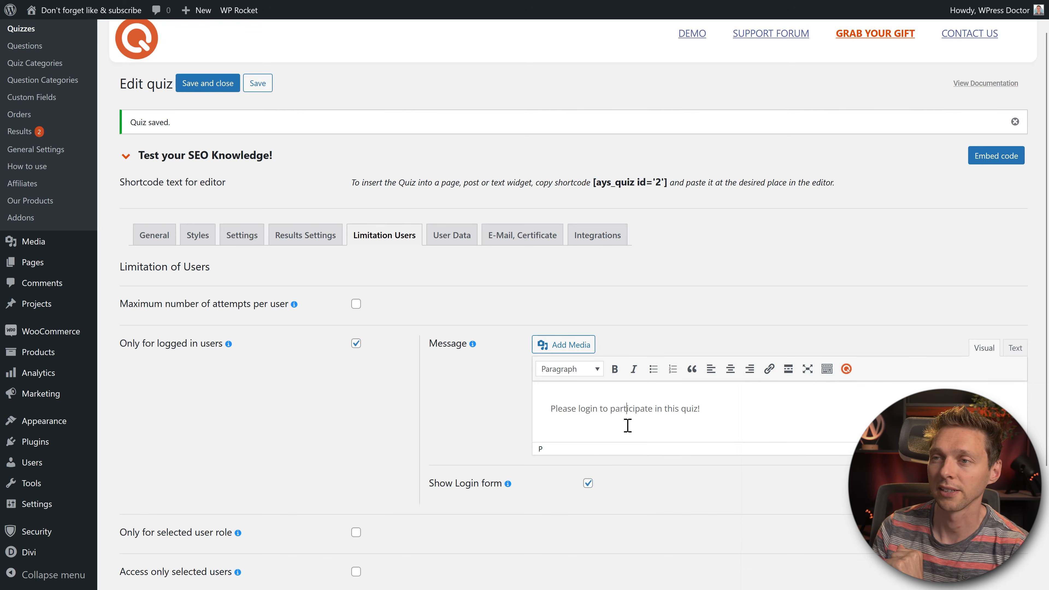
click(356, 344)
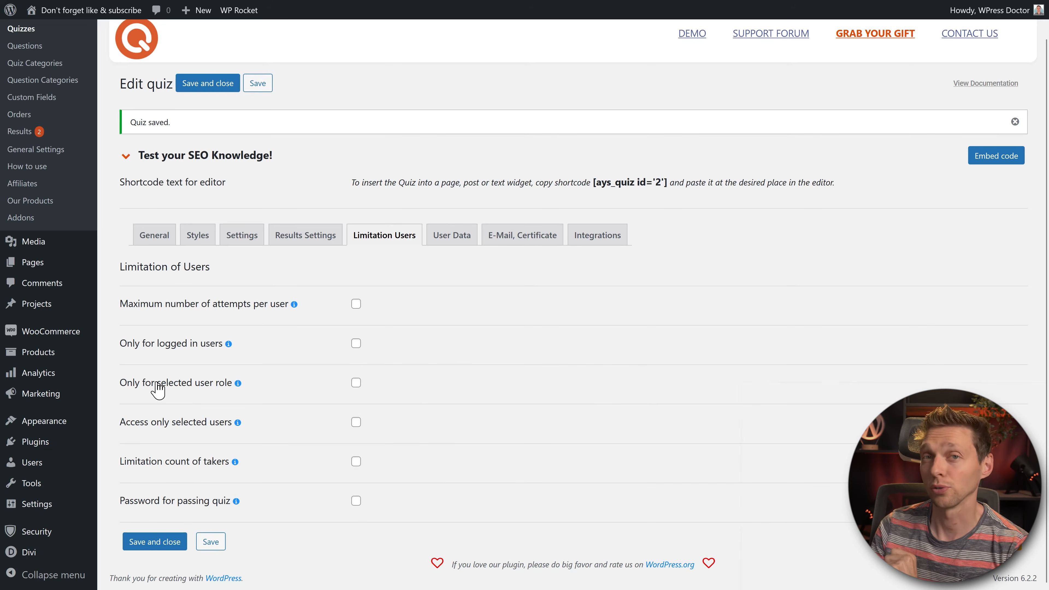
Step: Try limiting the quiz to the Editor user role and edit its restriction message
click(355, 383)
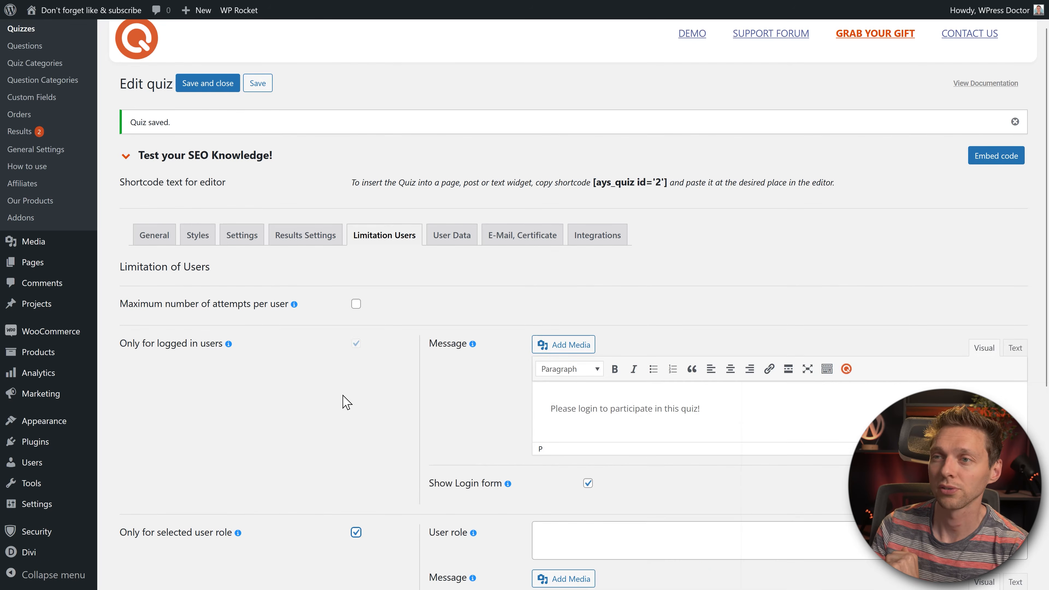
scroll(536, 318, down, 3)
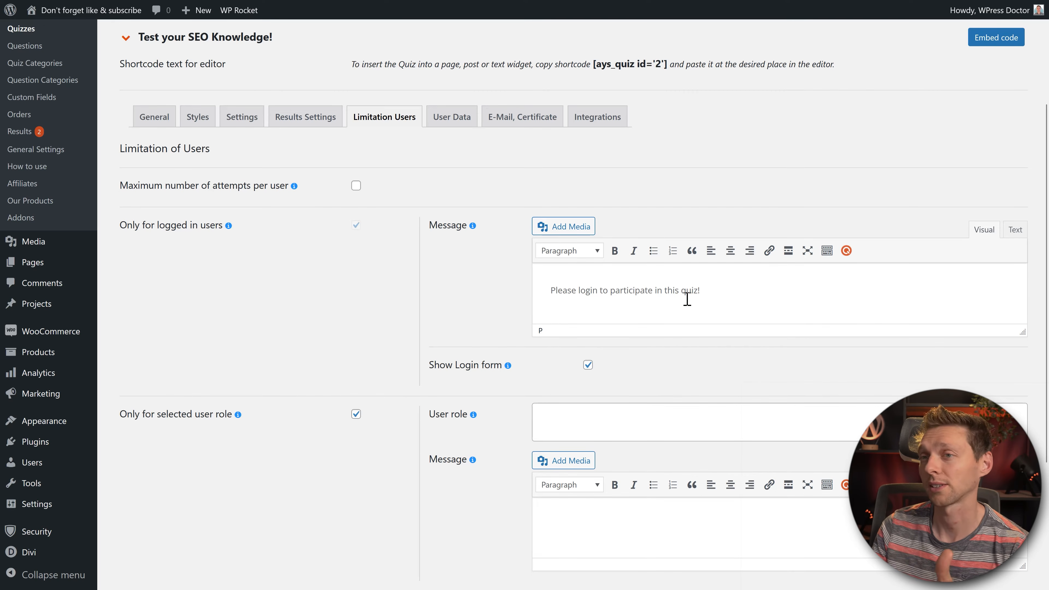
scroll(628, 364, down, 2)
click(608, 327)
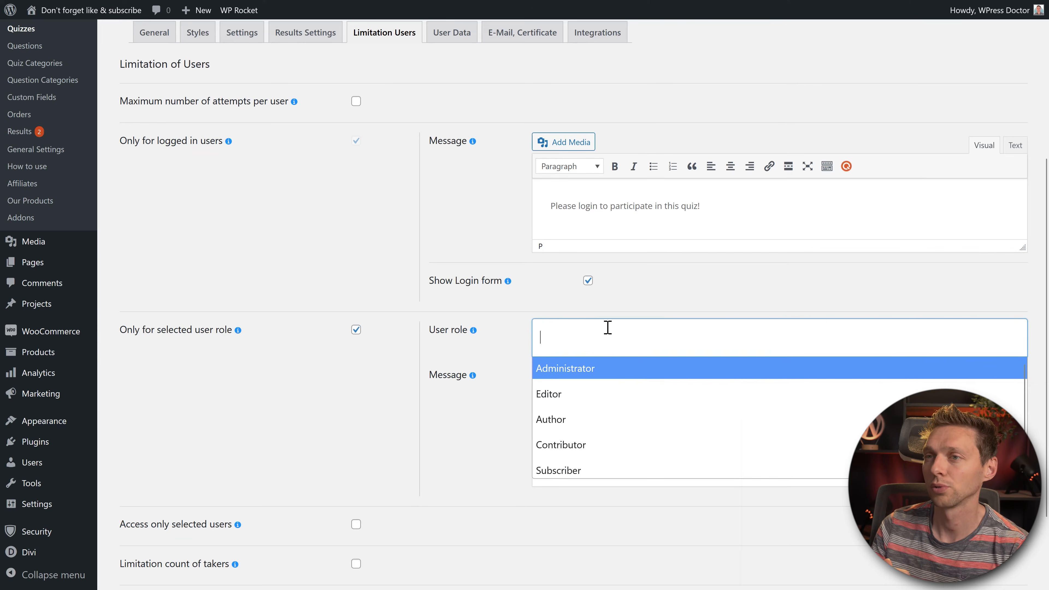
click(579, 398)
click(623, 427)
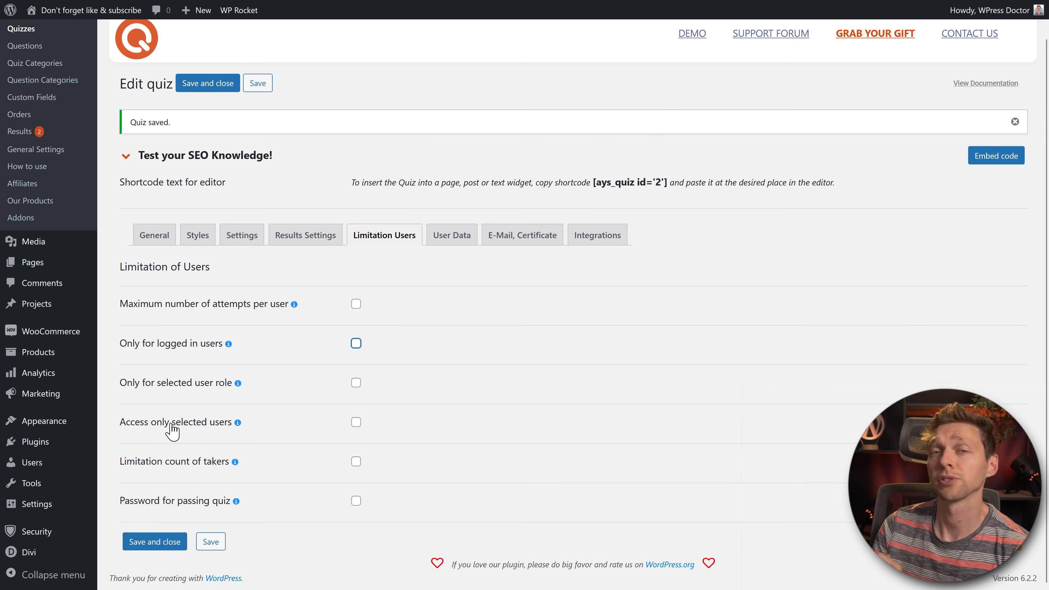
middle_click(752, 413)
Step: Allow a searched user account to take the quiz, then switch the selected-users restriction off
scroll(753, 422, down, 5)
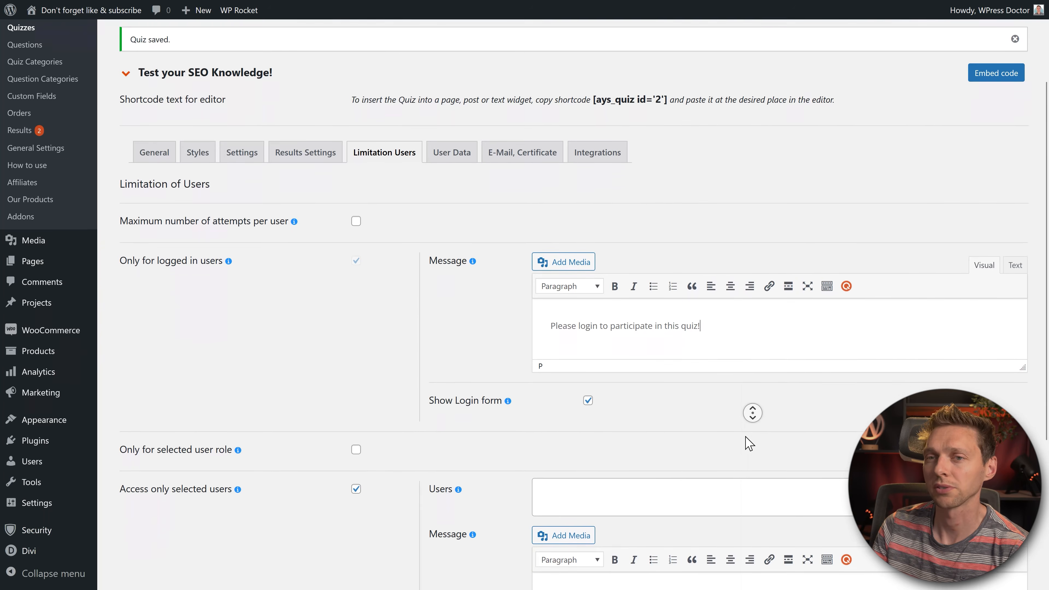
click(658, 368)
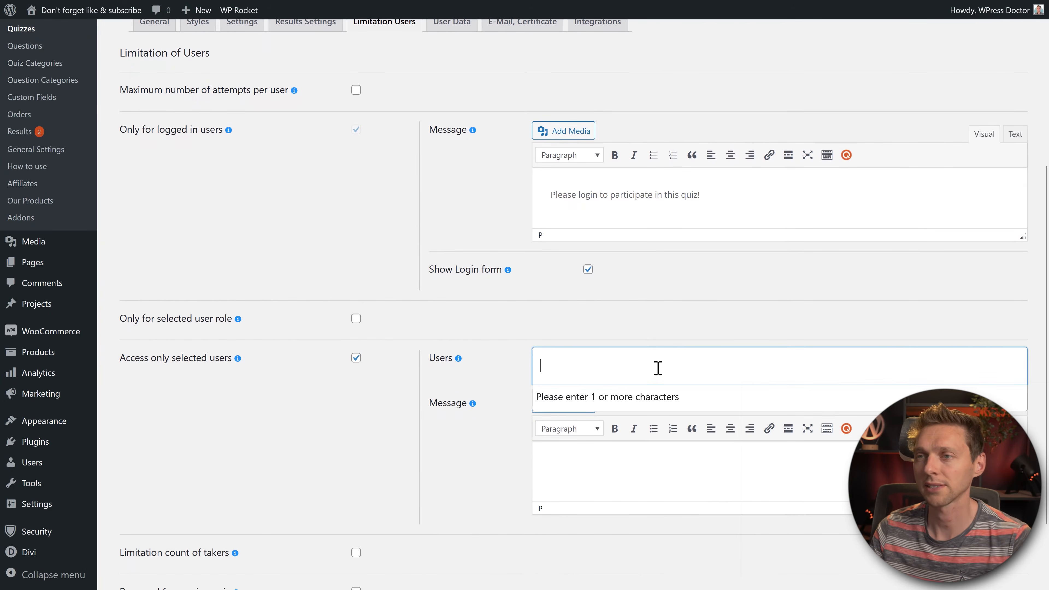
text(wpre)
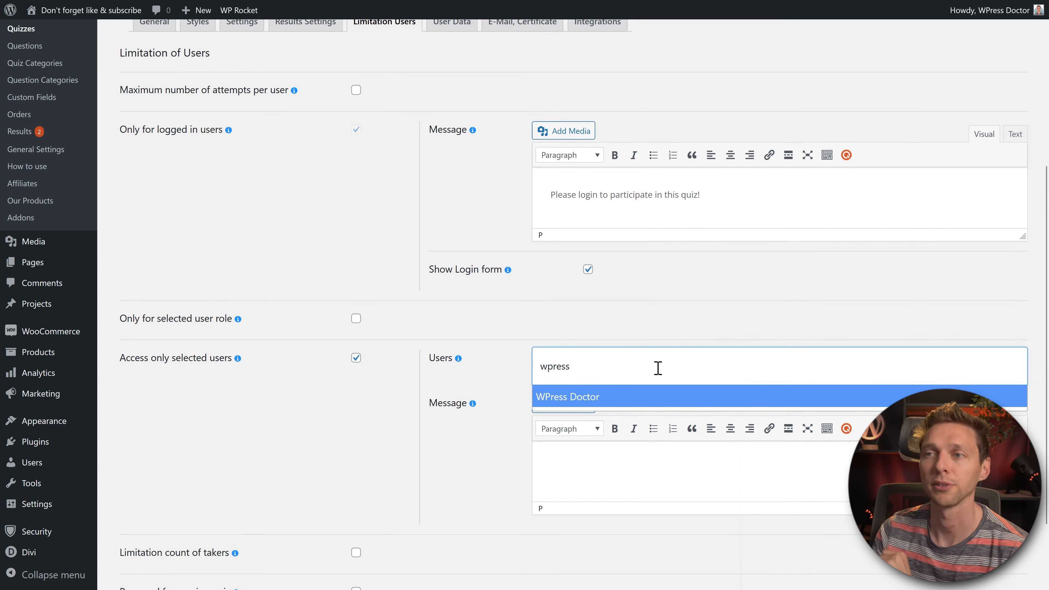
text(ss)
click(569, 402)
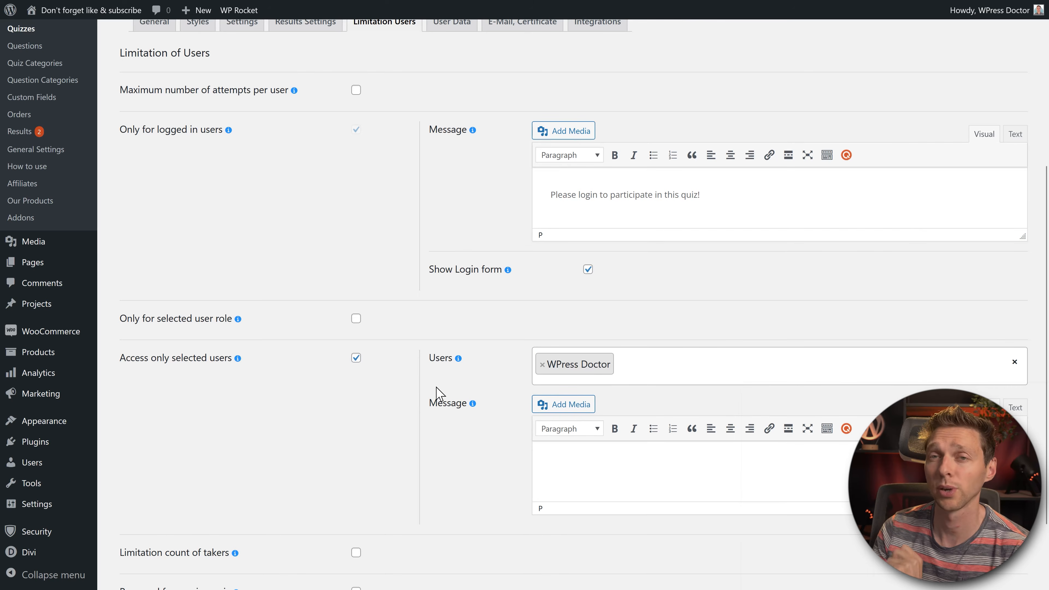
click(356, 358)
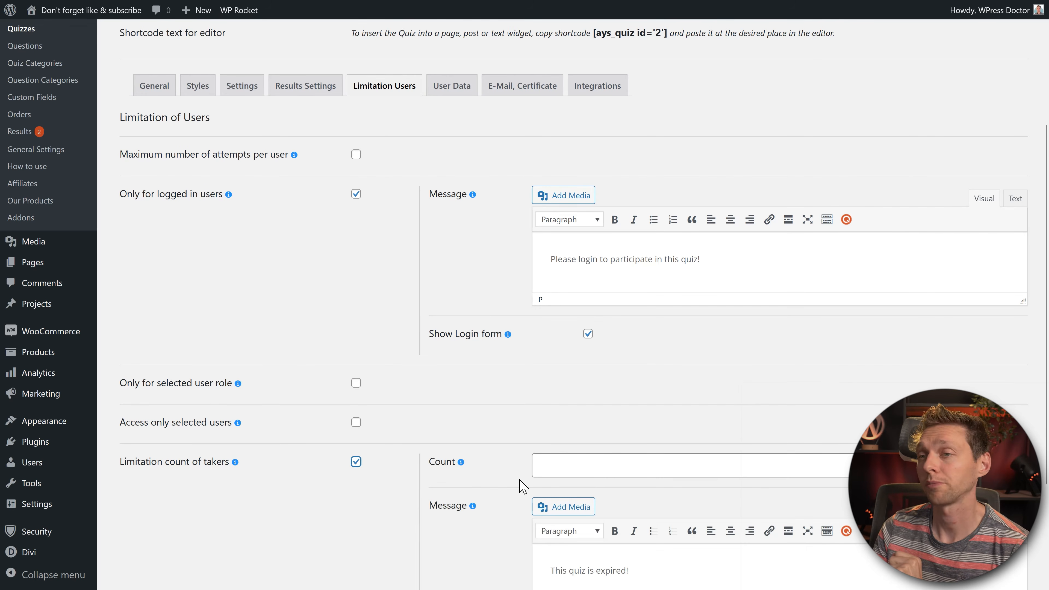
Step: Enter a taker count of 12, then turn the taker-count limit off
click(623, 462)
middle_click(754, 426)
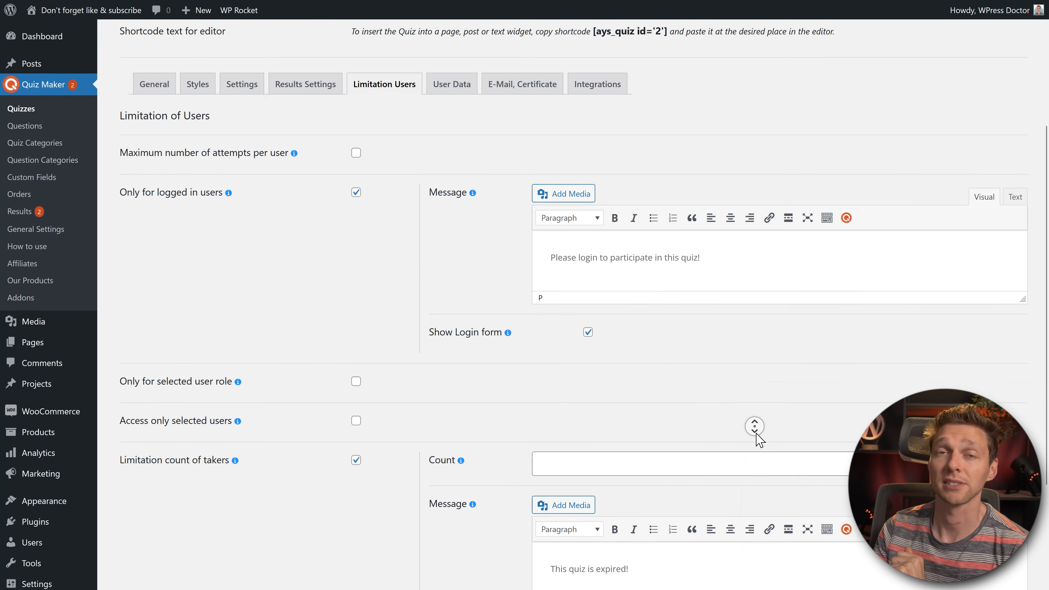
click(640, 377)
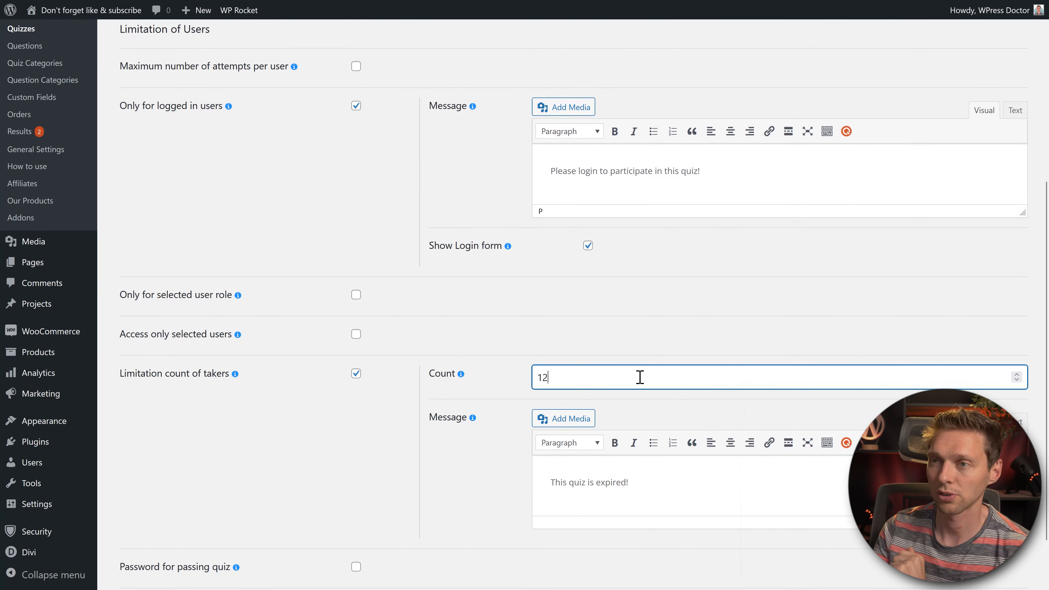
click(363, 446)
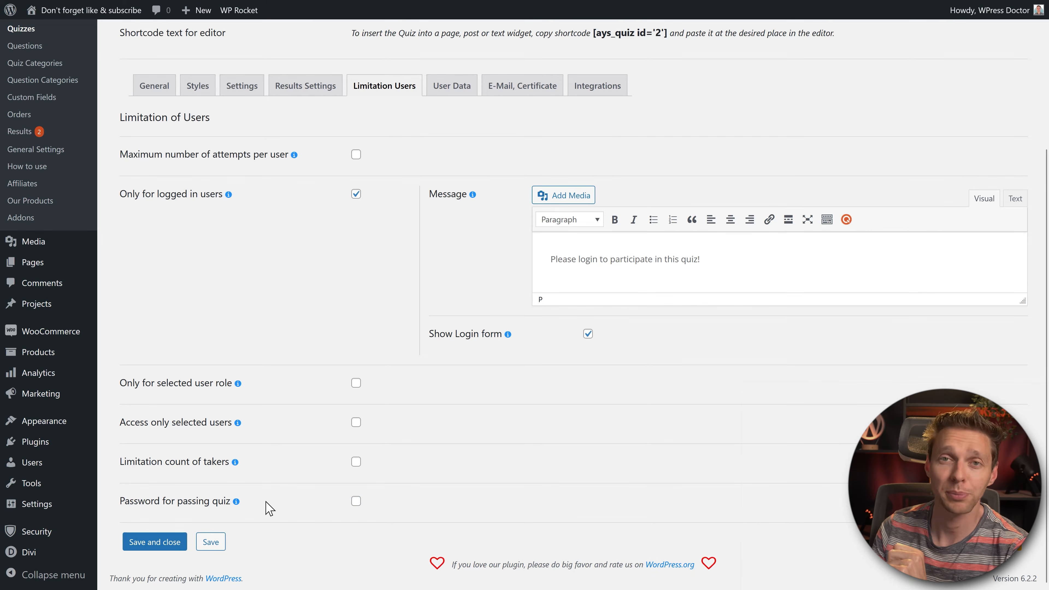
Step: Require a password to take the quiz
click(188, 506)
middle_click(278, 491)
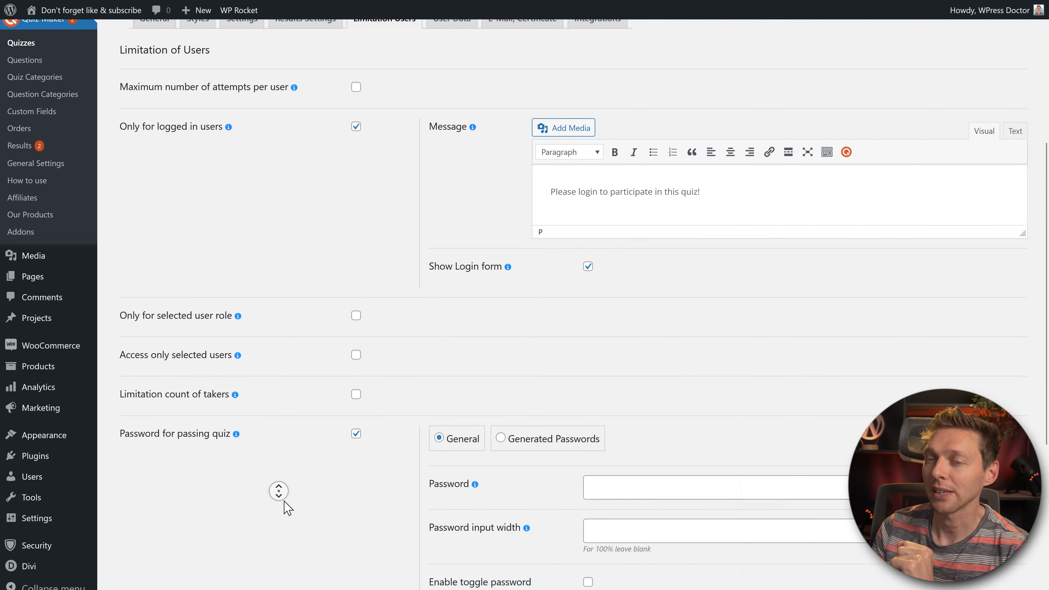
middle_click(285, 501)
click(609, 347)
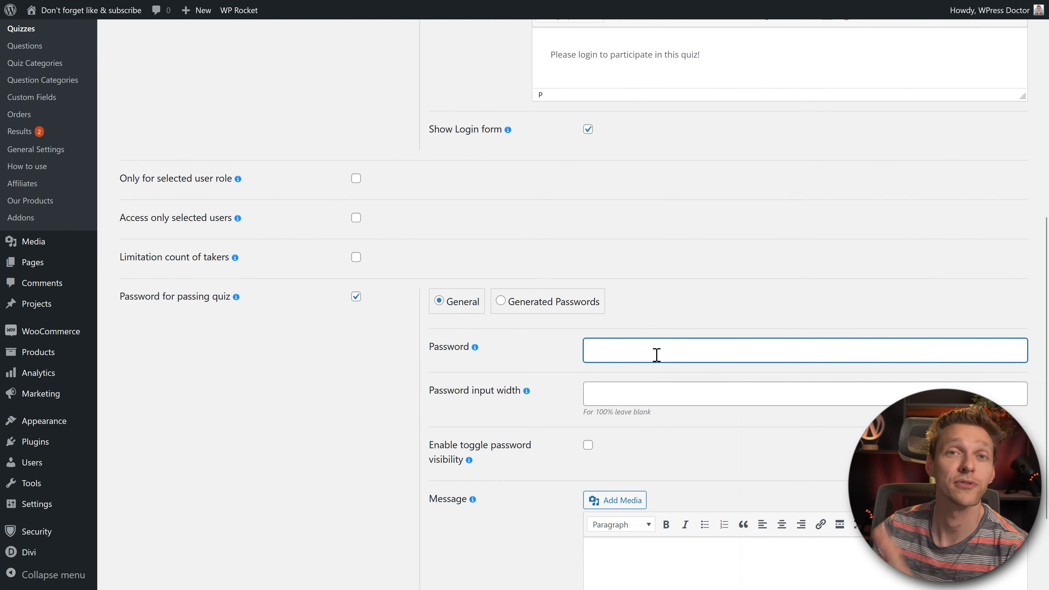
middle_click(556, 361)
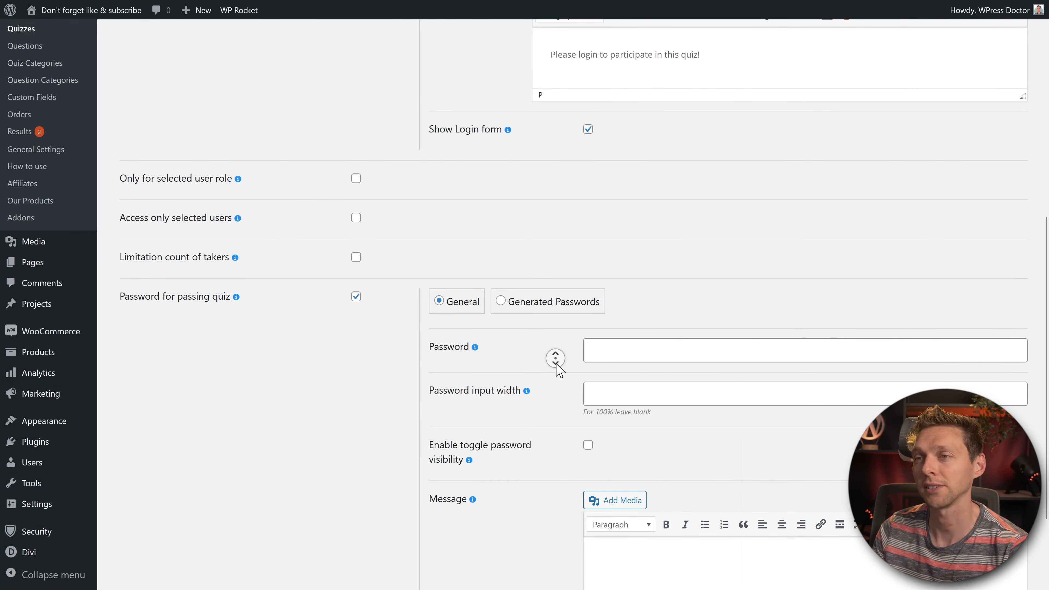
middle_click(551, 257)
Step: Switch to generated passwords and create 15 of them
click(532, 239)
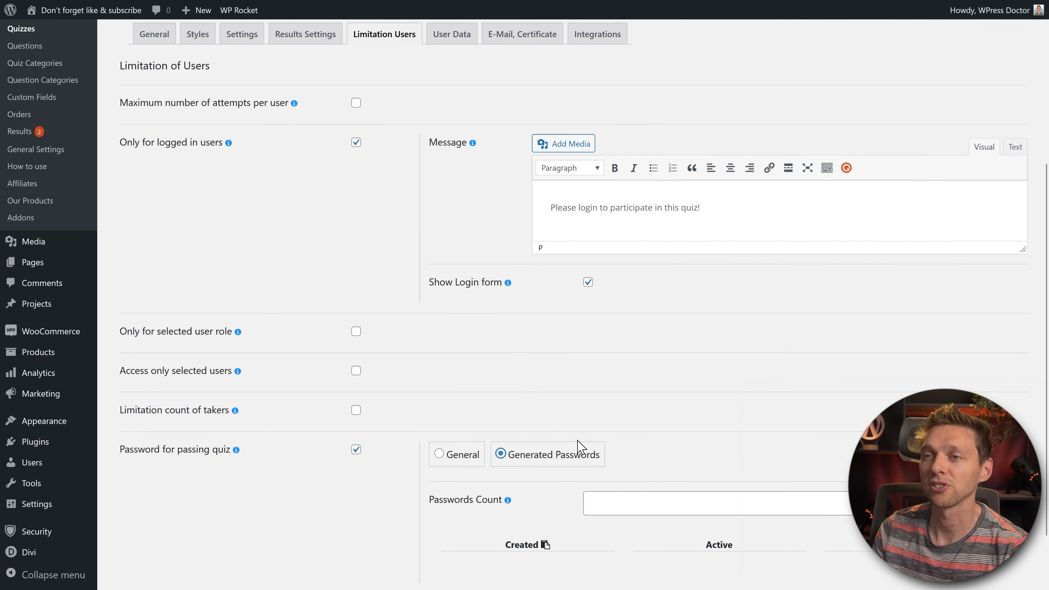
scroll(658, 475, down, 2)
click(654, 437)
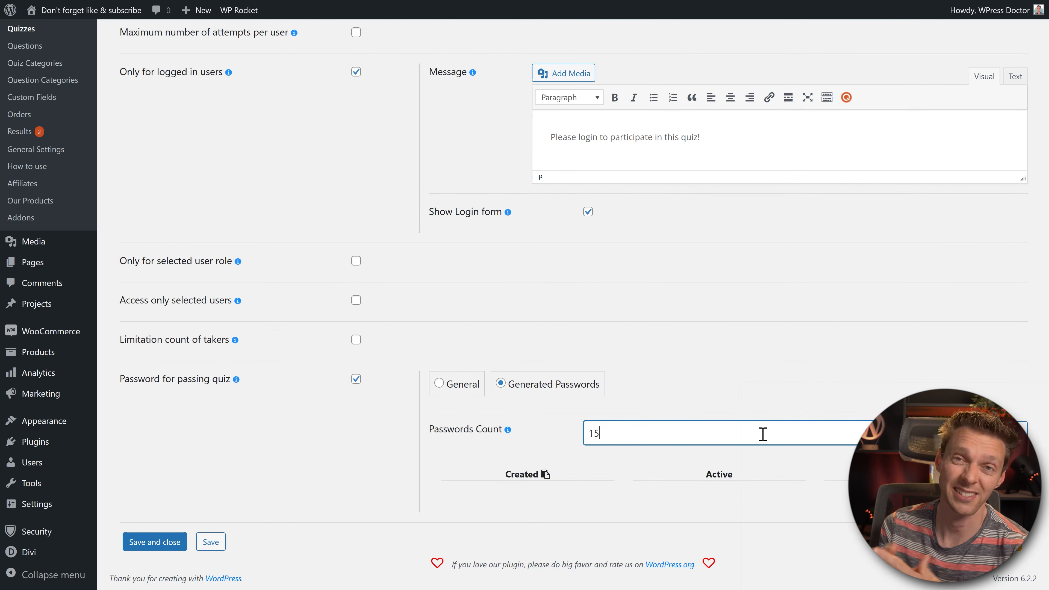
click(1006, 433)
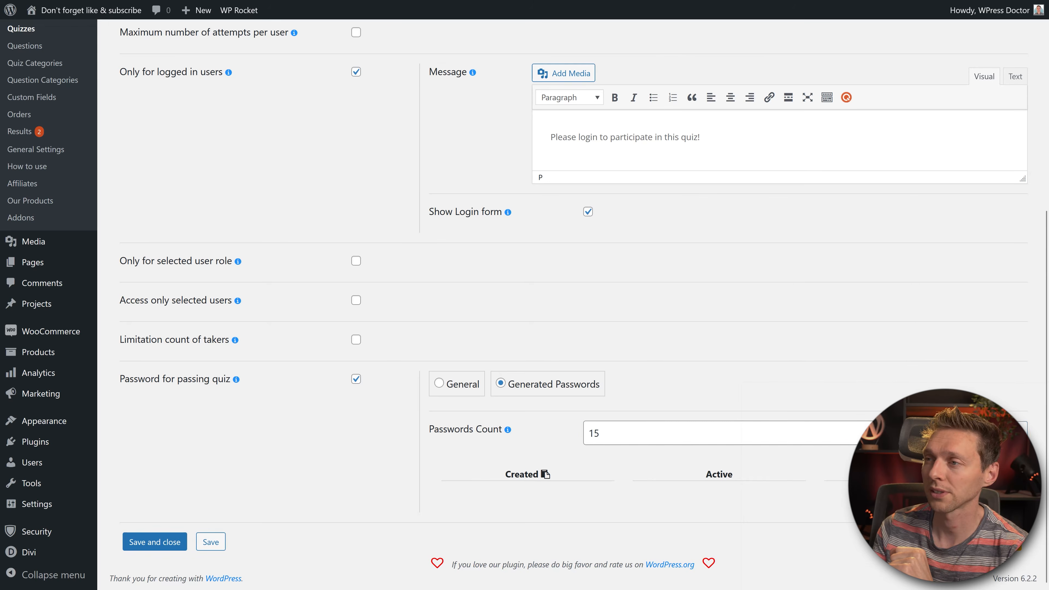
middle_click(852, 374)
scroll(856, 391, down, 7)
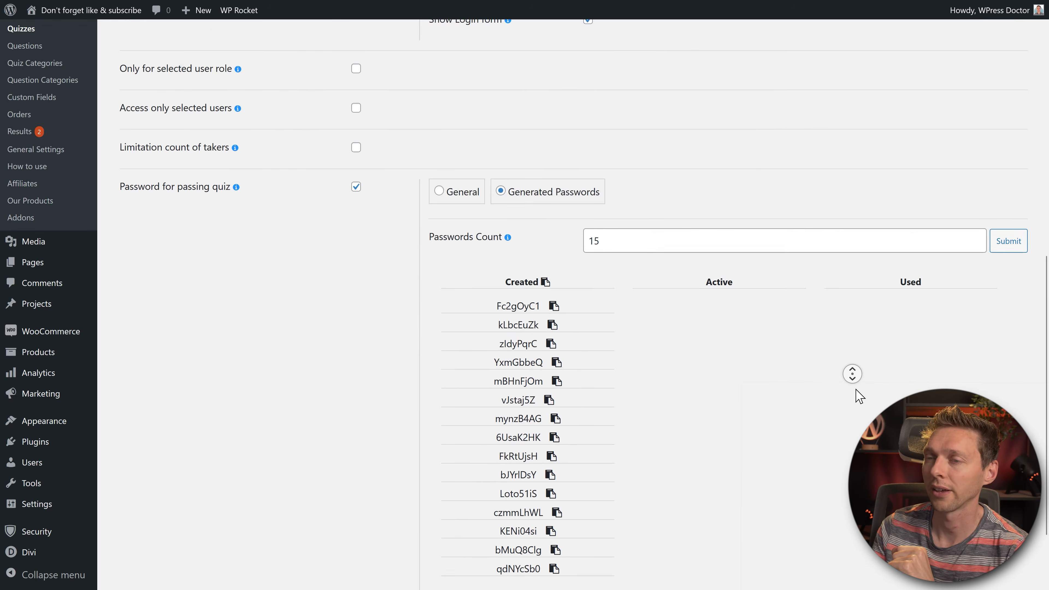
middle_click(856, 384)
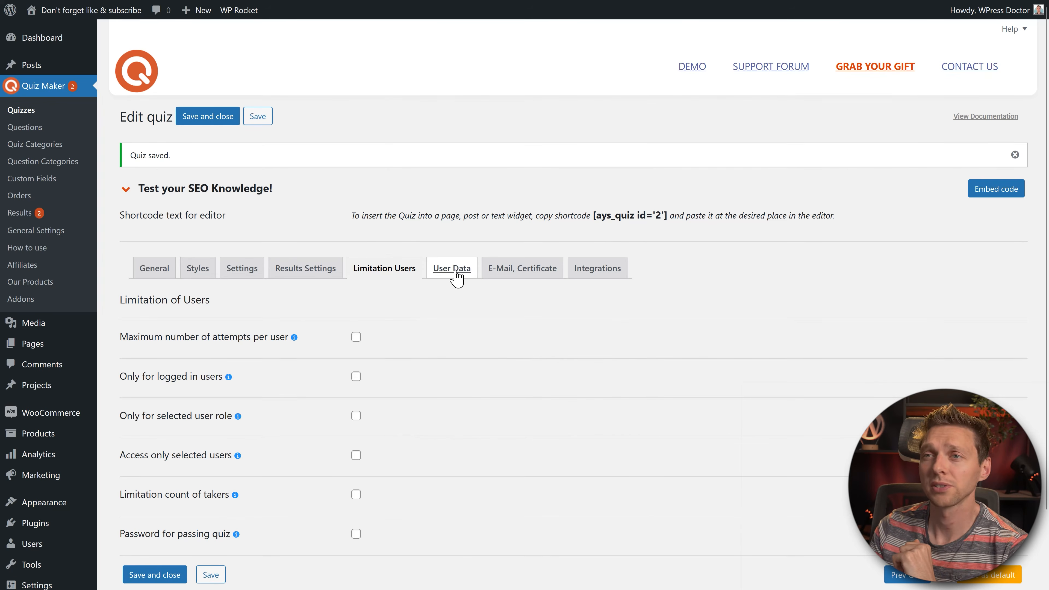
Step: Paste the information form title and show the form Before Quiz
click(453, 275)
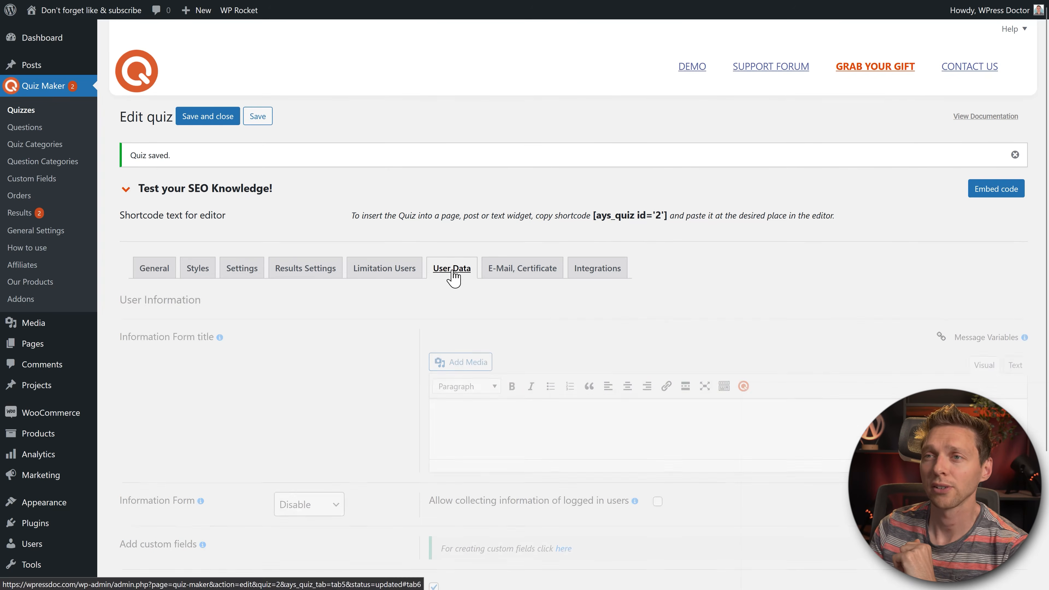
scroll(257, 270, down, 3)
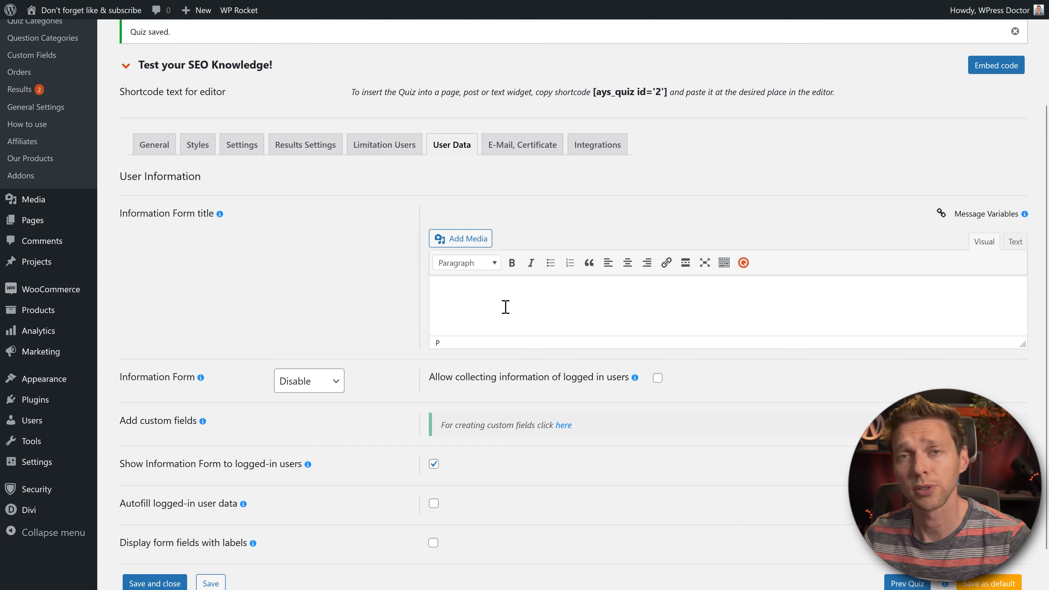
text(Let us first know who you are.)
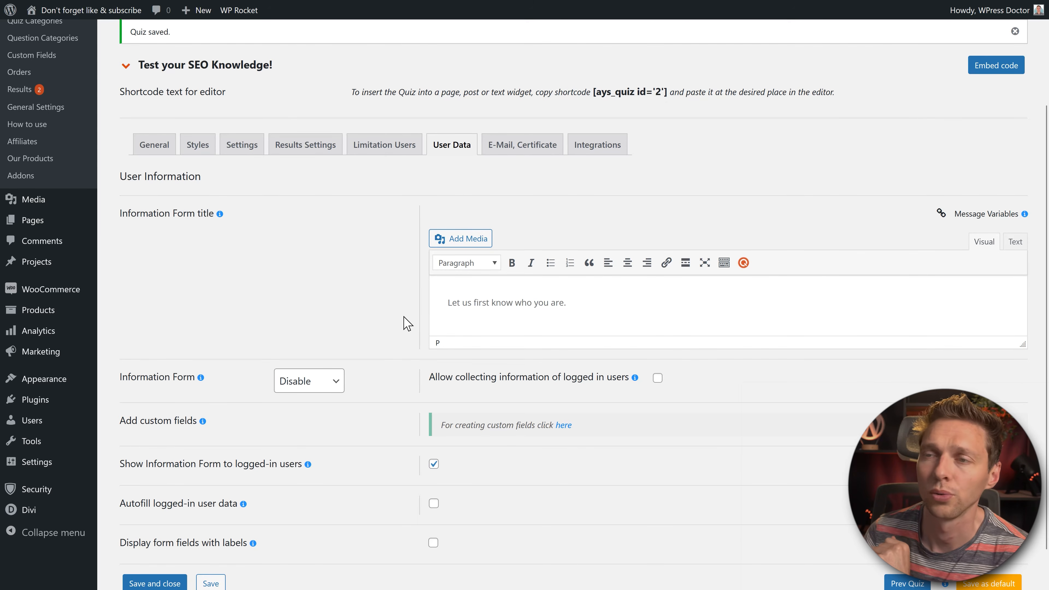
scroll(379, 303, down, 1)
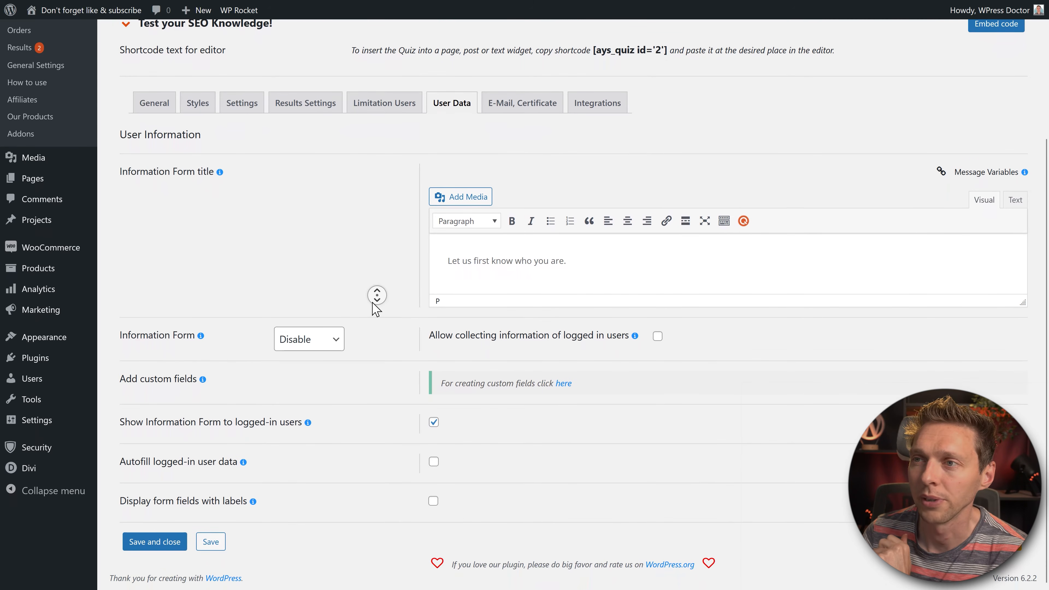
click(310, 340)
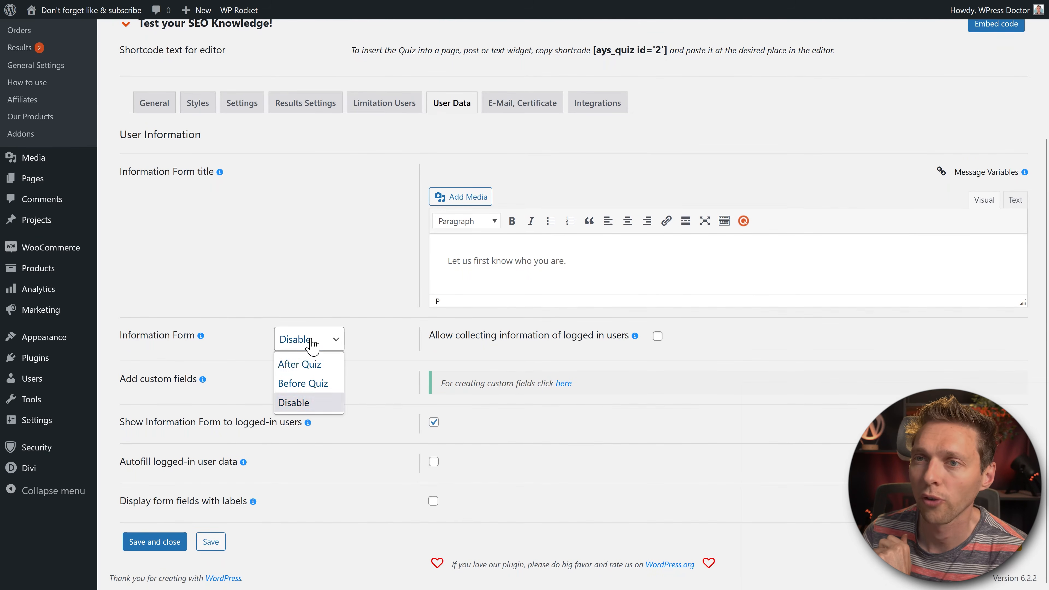
click(308, 384)
Step: Move the Name, Email and Phone fields into the active fields
scroll(412, 262, down, 5)
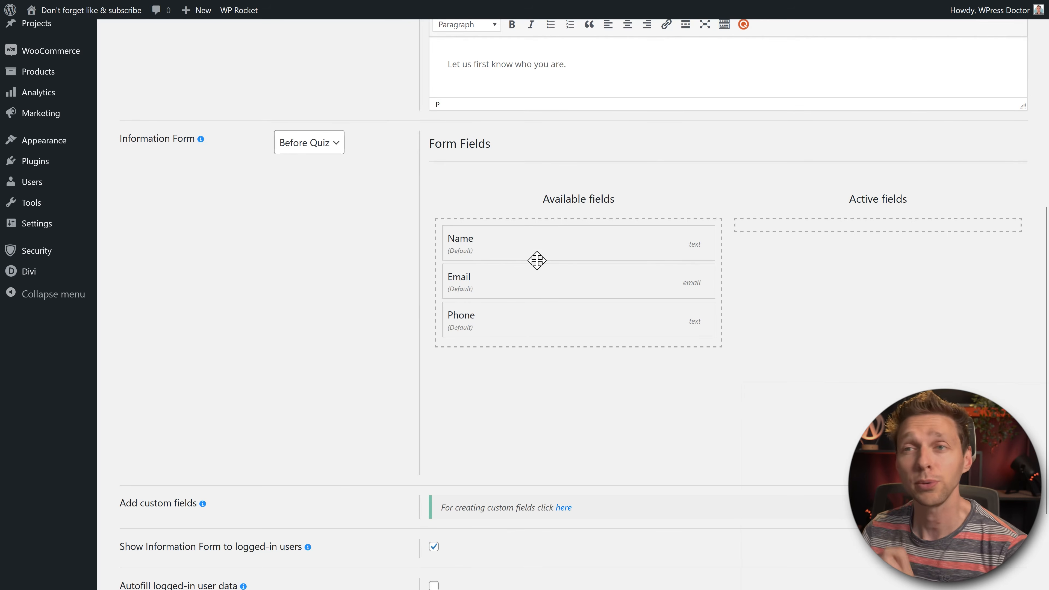
drag(490, 236, 815, 236)
drag(555, 246, 762, 272)
drag(619, 257, 812, 323)
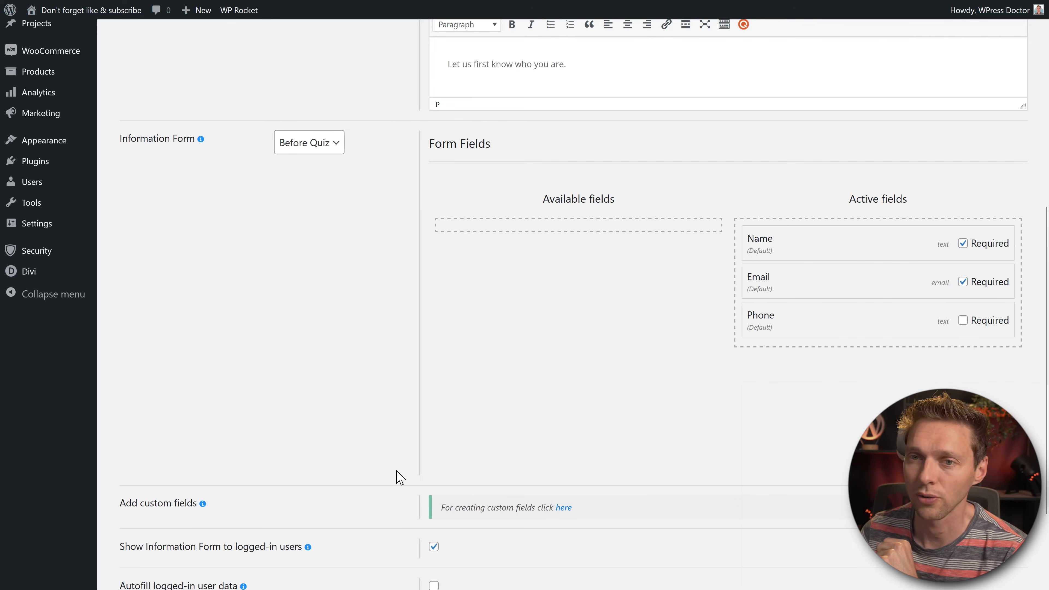
Step: Create a Text custom field named 'Which country are you from?' and go back to Quizzes
click(564, 509)
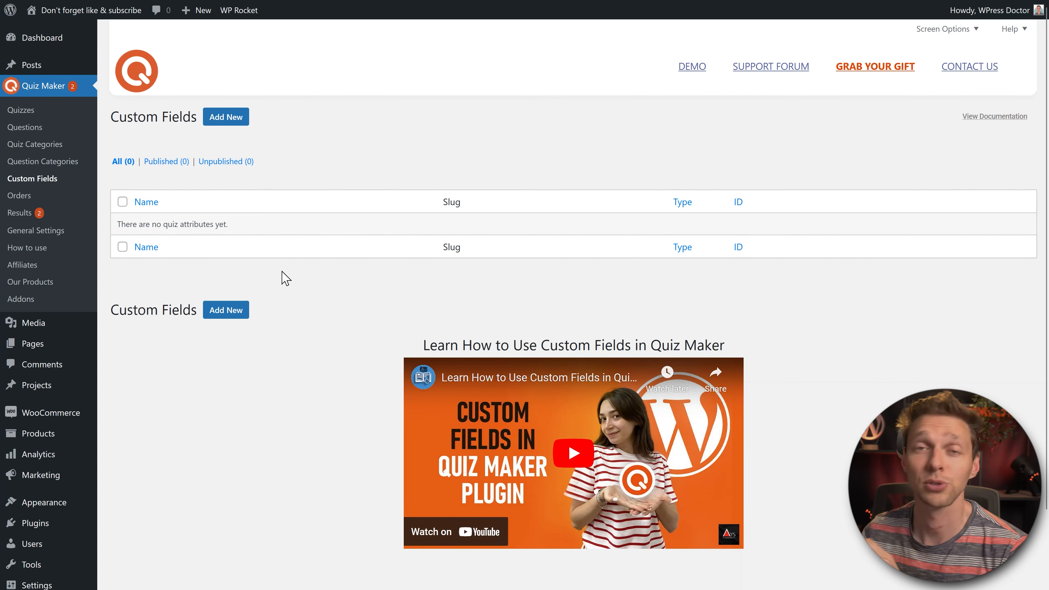
click(226, 117)
click(309, 171)
text(Which country are you from?)
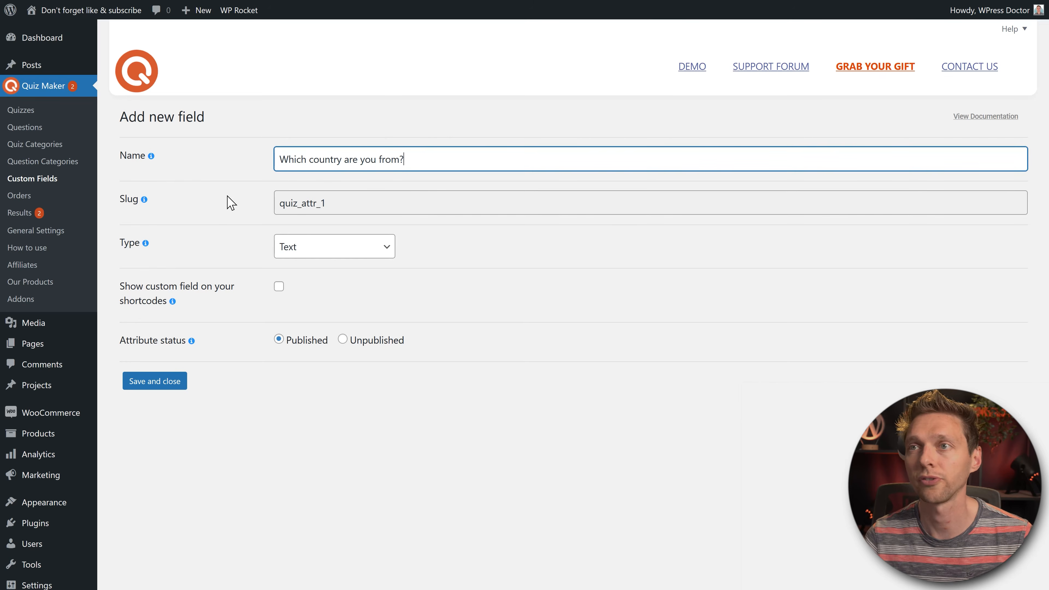
click(305, 247)
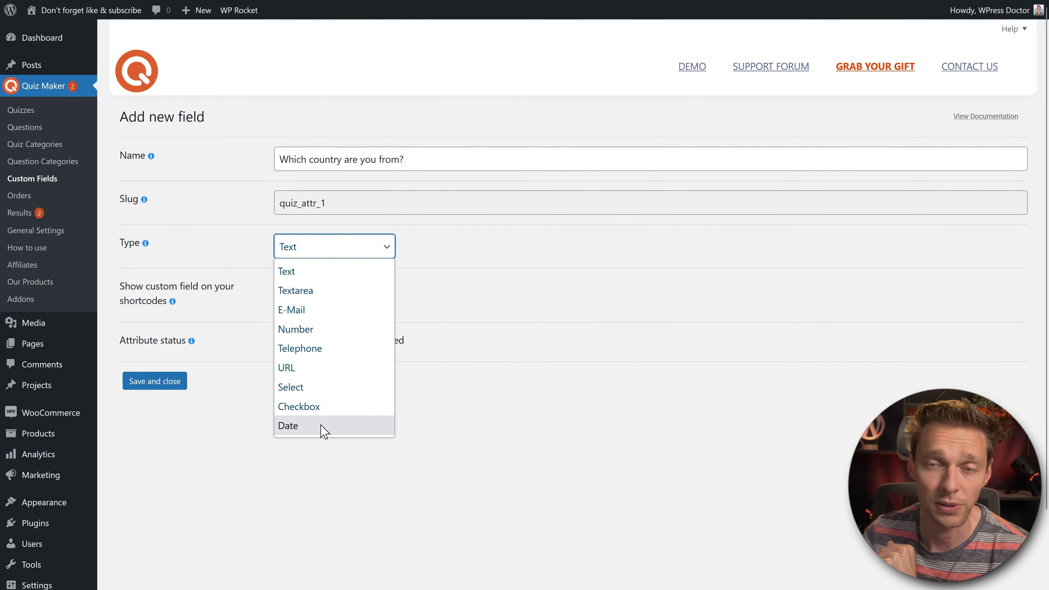
click(438, 272)
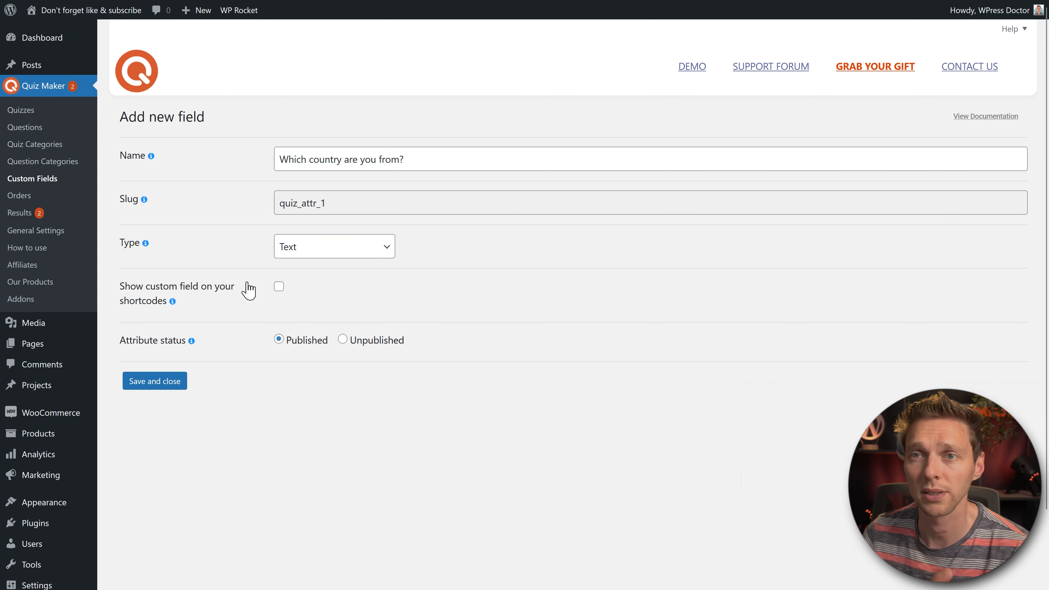
click(161, 382)
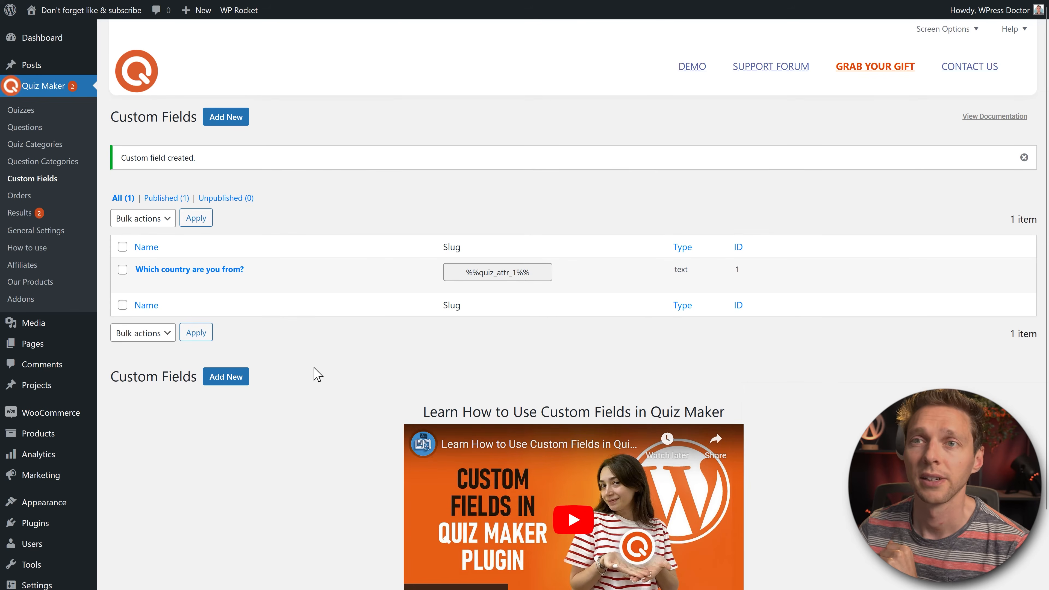
click(30, 117)
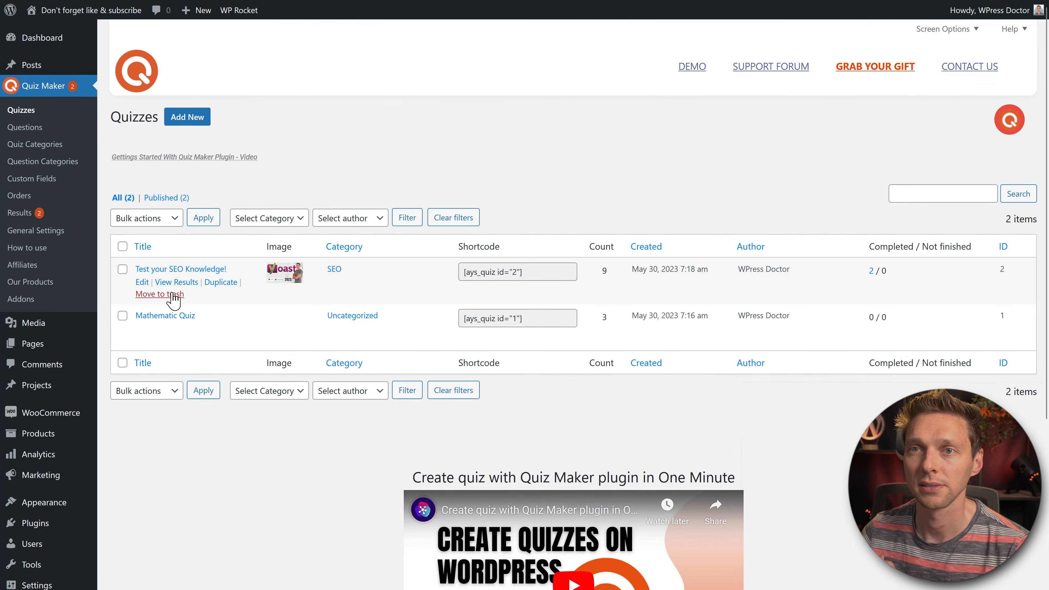
Step: In the SEO quiz's User Data settings, show the information form Before Quiz and edit its title
click(142, 282)
click(451, 248)
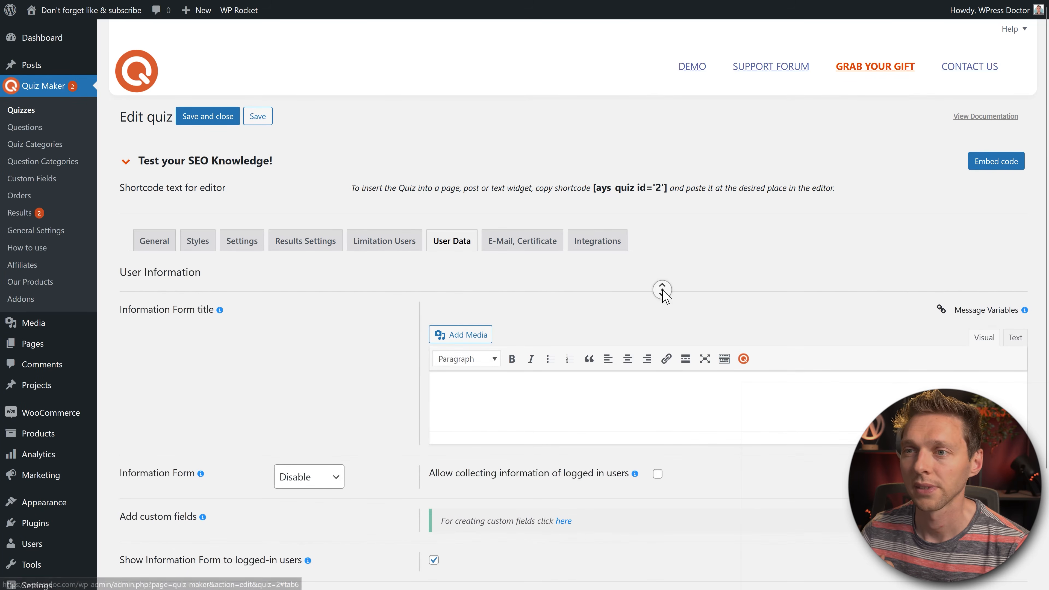
scroll(663, 295, down, 4)
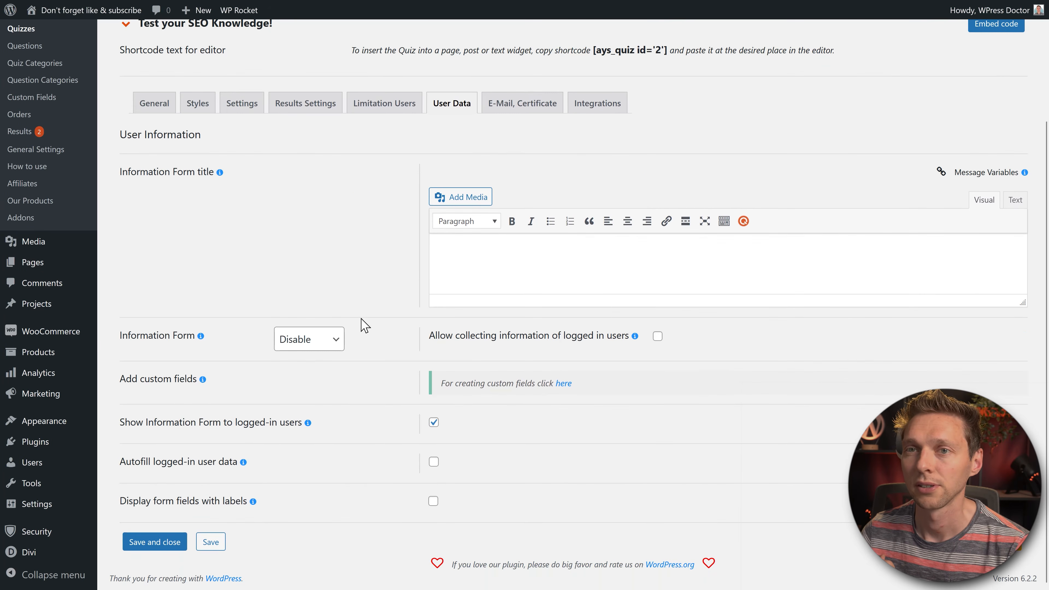
click(305, 340)
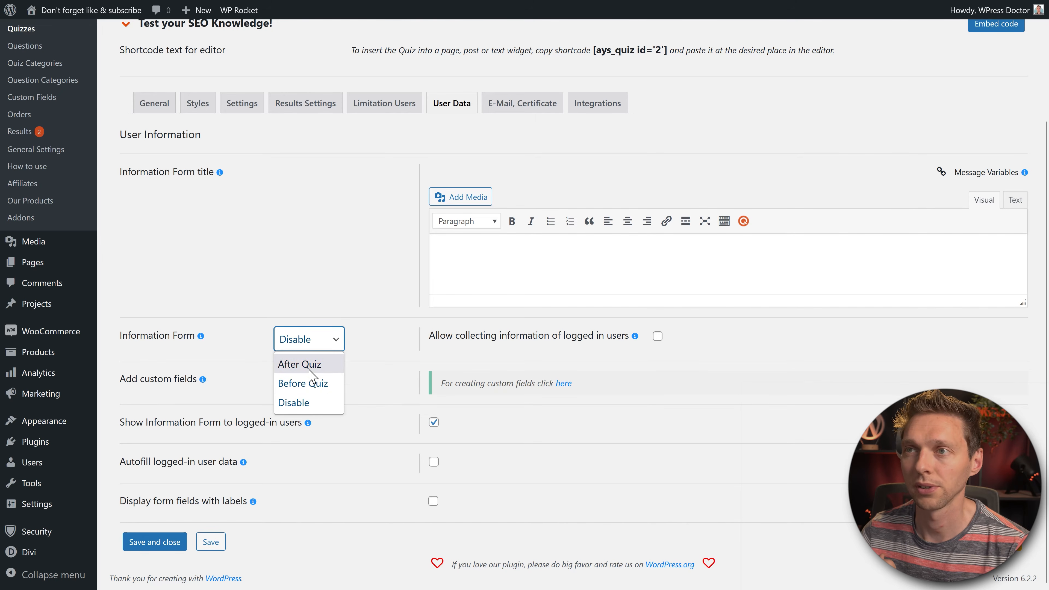
click(308, 383)
click(475, 277)
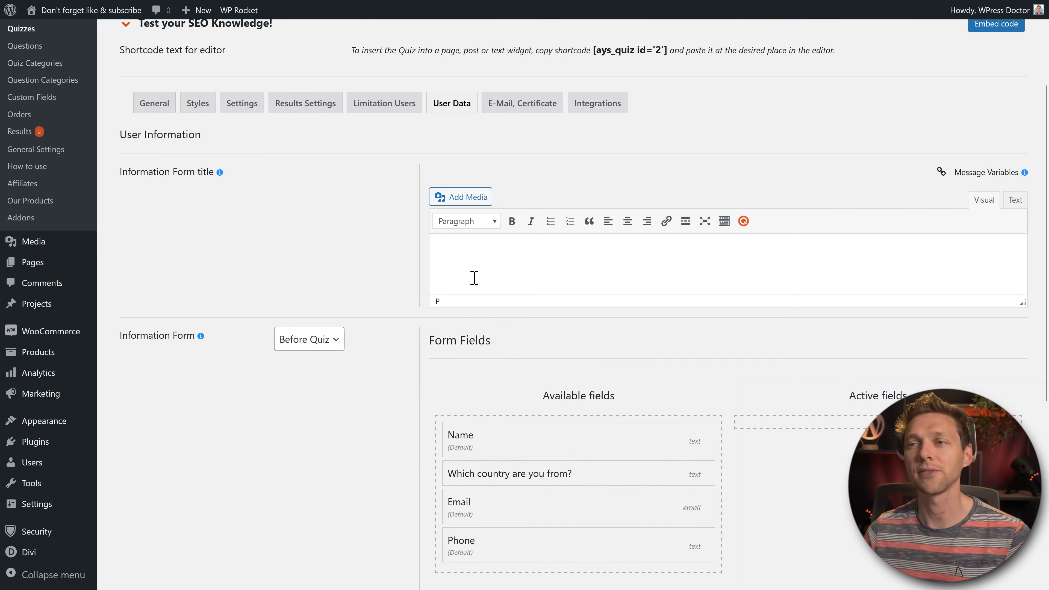
middle_click(368, 237)
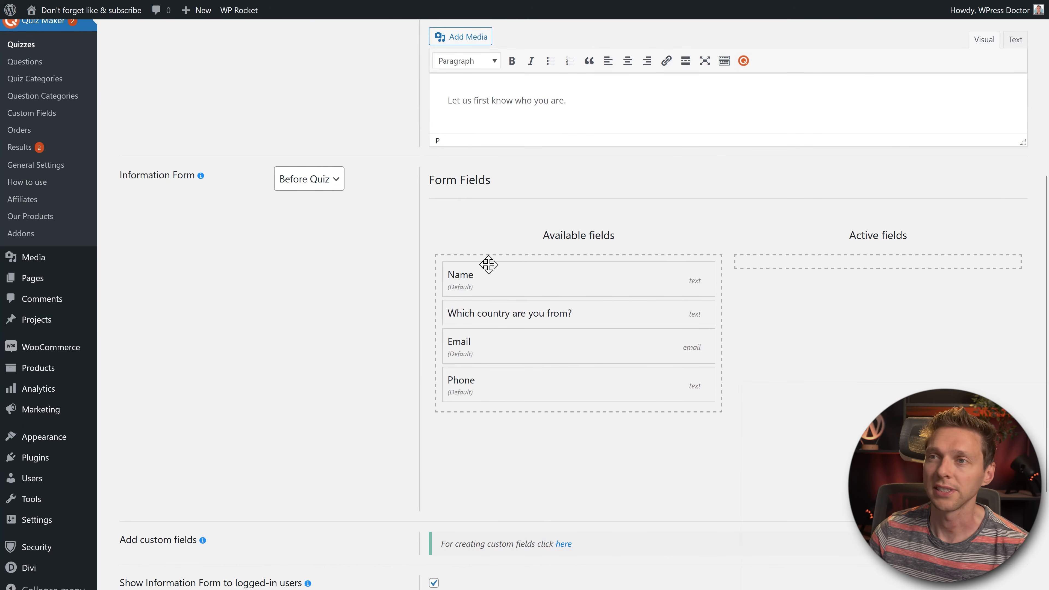
Step: Add Name, Email, Phone and the country question, marking Name, Email and country required
drag(488, 264, 812, 270)
drag(580, 308, 761, 480)
drag(527, 279, 865, 391)
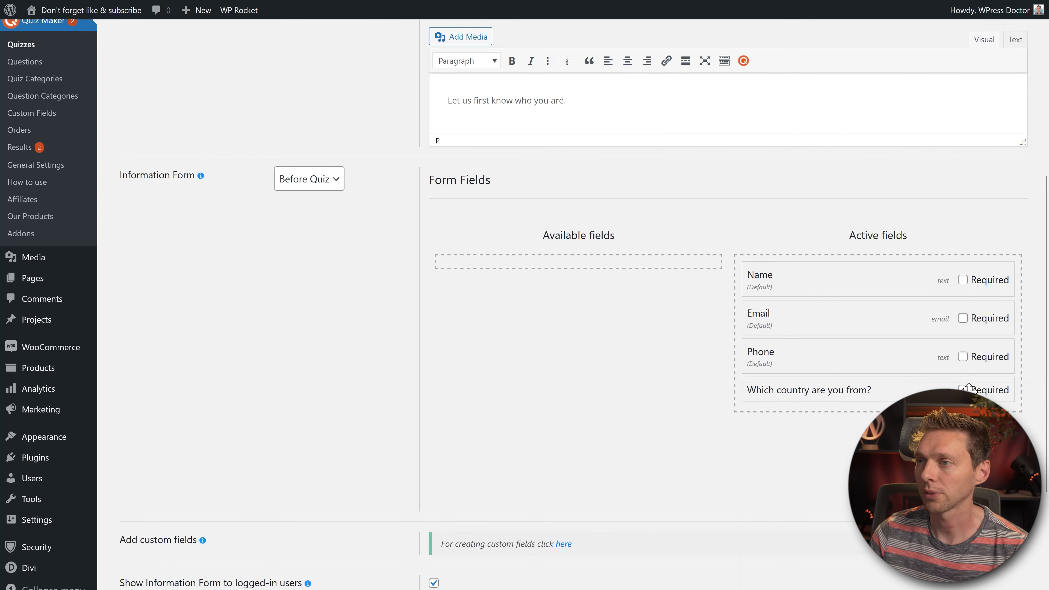
click(963, 389)
click(963, 318)
click(962, 280)
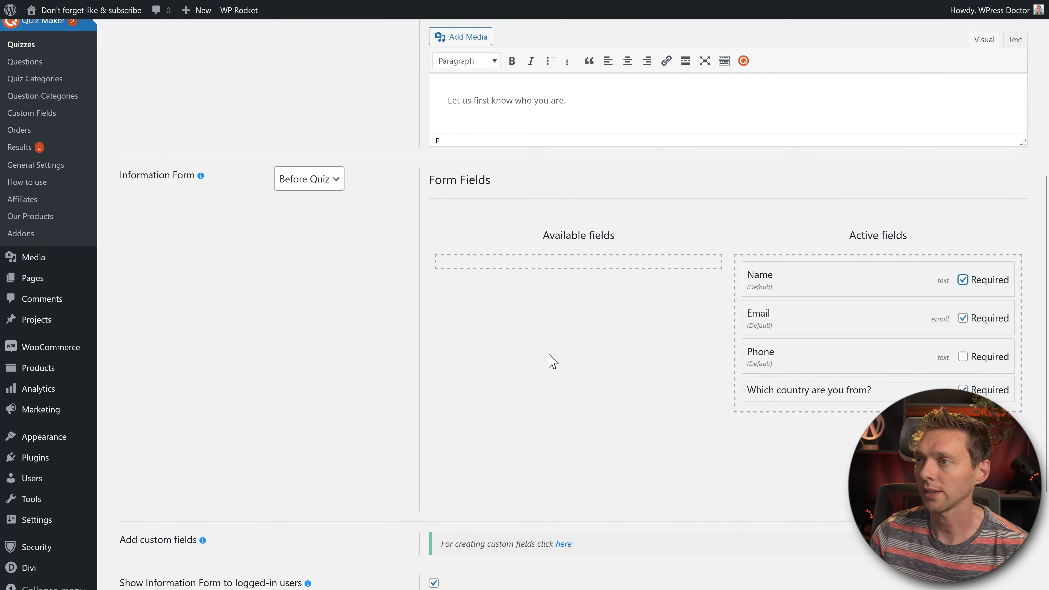
Step: Stop showing the form to logged-in users, enable autofill, and save the quiz
scroll(542, 370, down, 4)
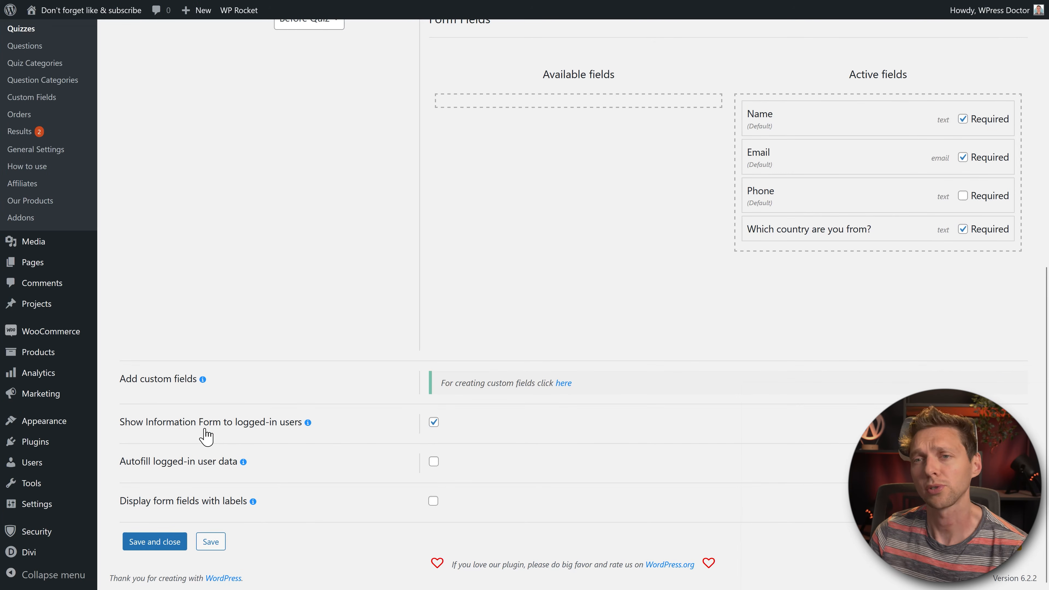
click(432, 421)
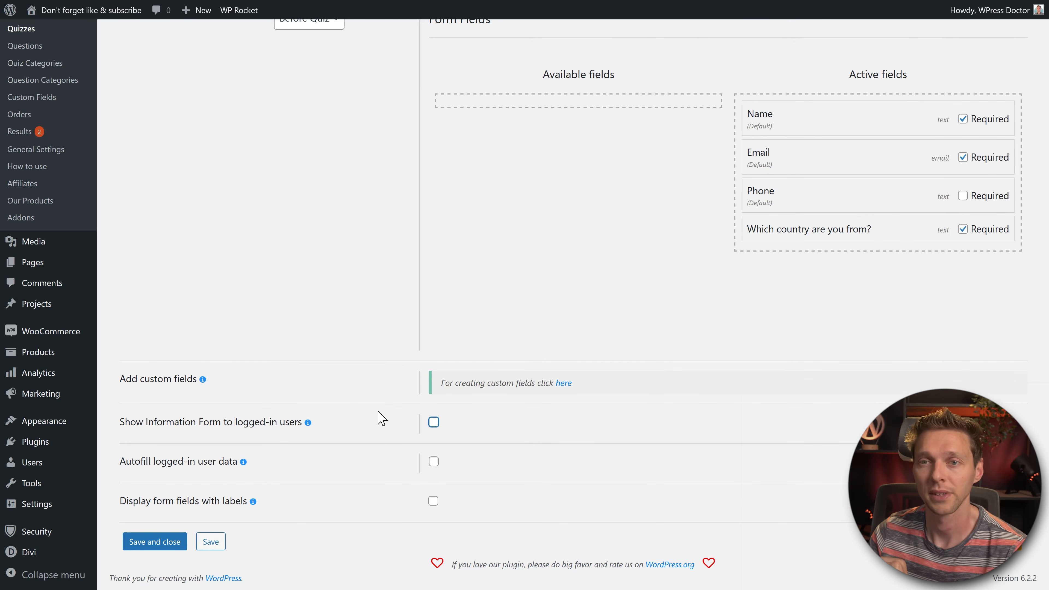
click(434, 462)
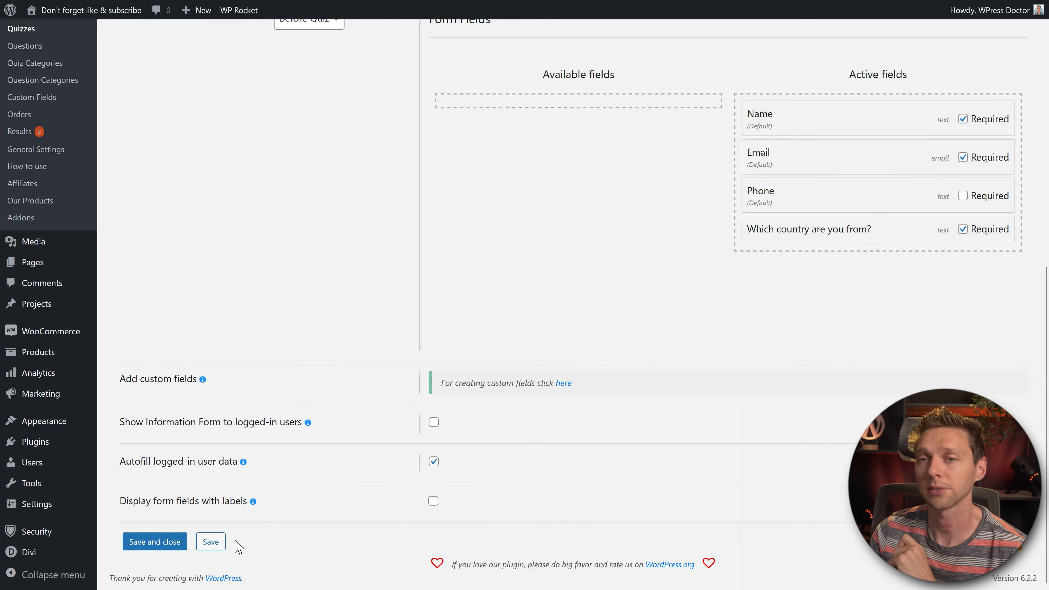
click(219, 542)
click(526, 276)
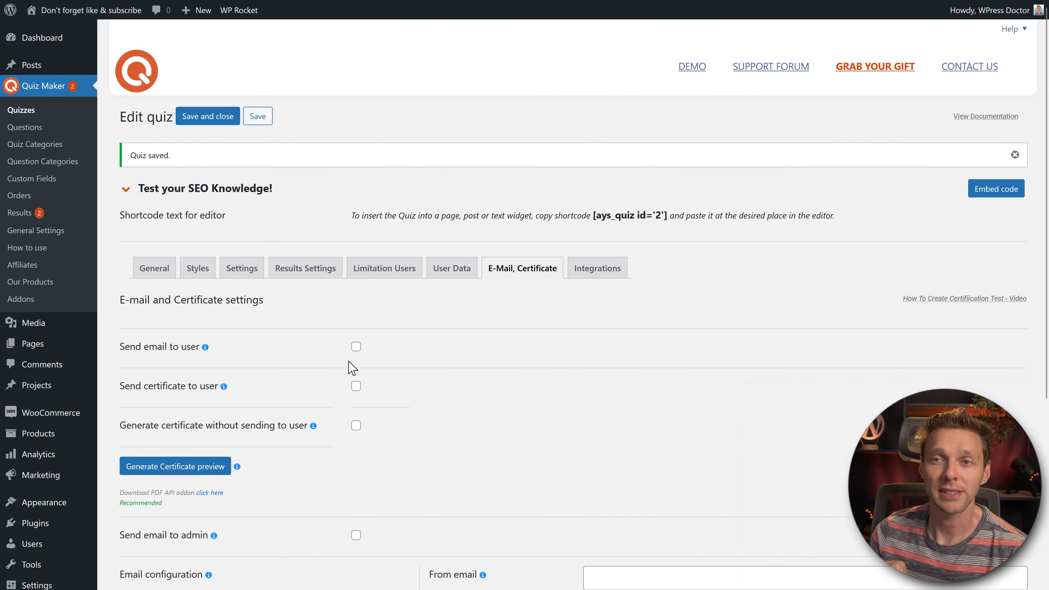
Step: Enable the user email, sent only on reaching the pass score, and add a line to the congratulations message
click(356, 347)
middle_click(662, 337)
scroll(659, 348, down, 3)
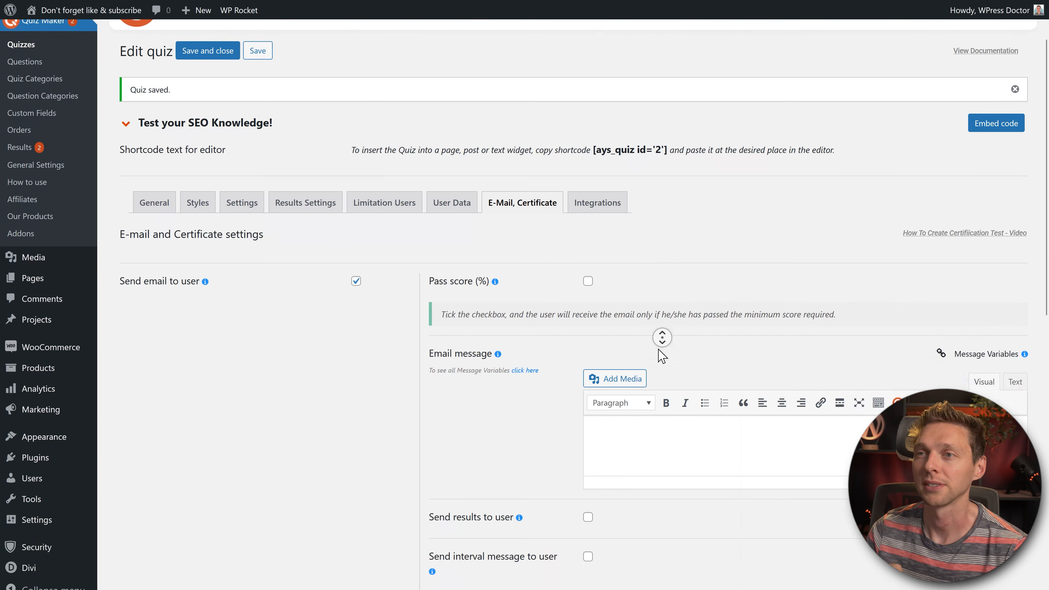
middle_click(658, 350)
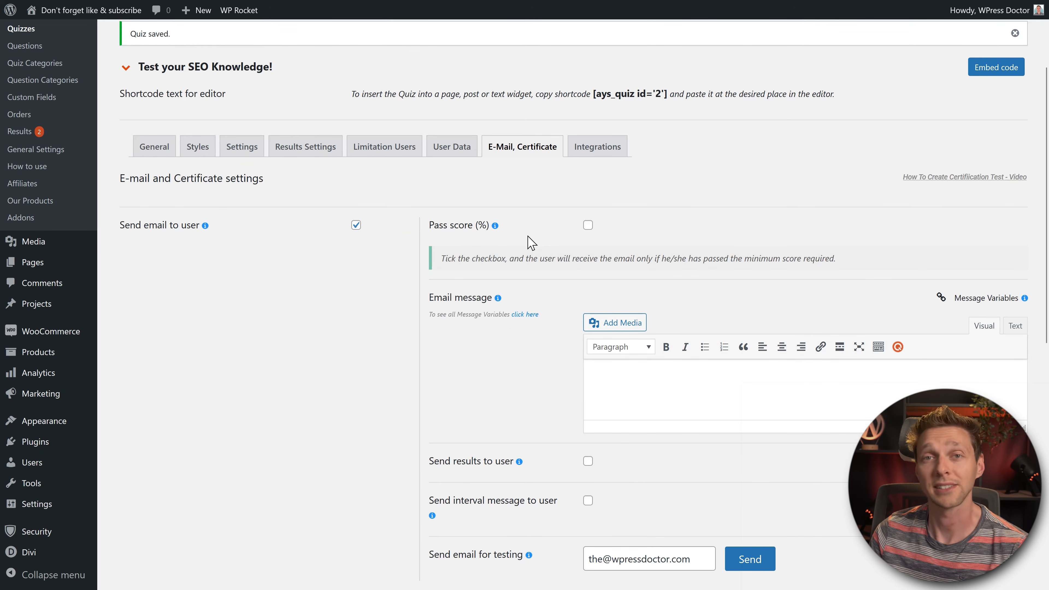
click(588, 225)
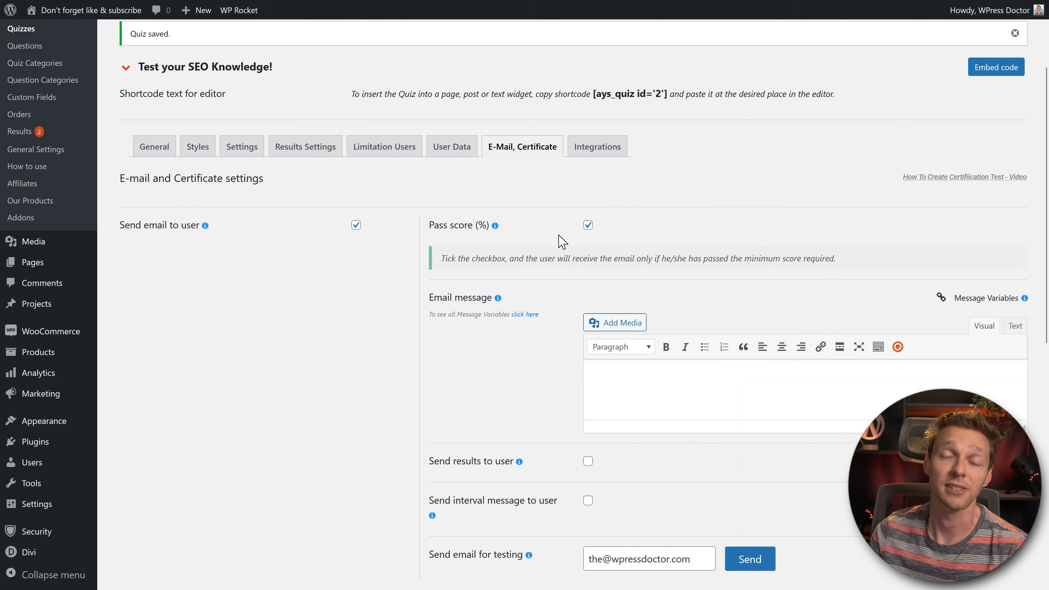
scroll(603, 337, down, 1)
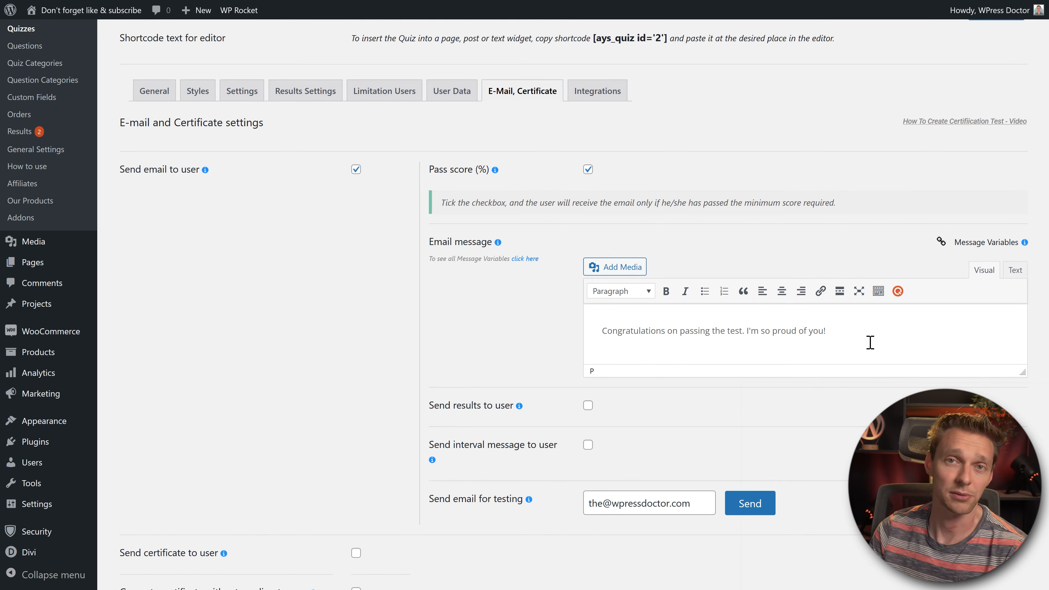
key(Return)
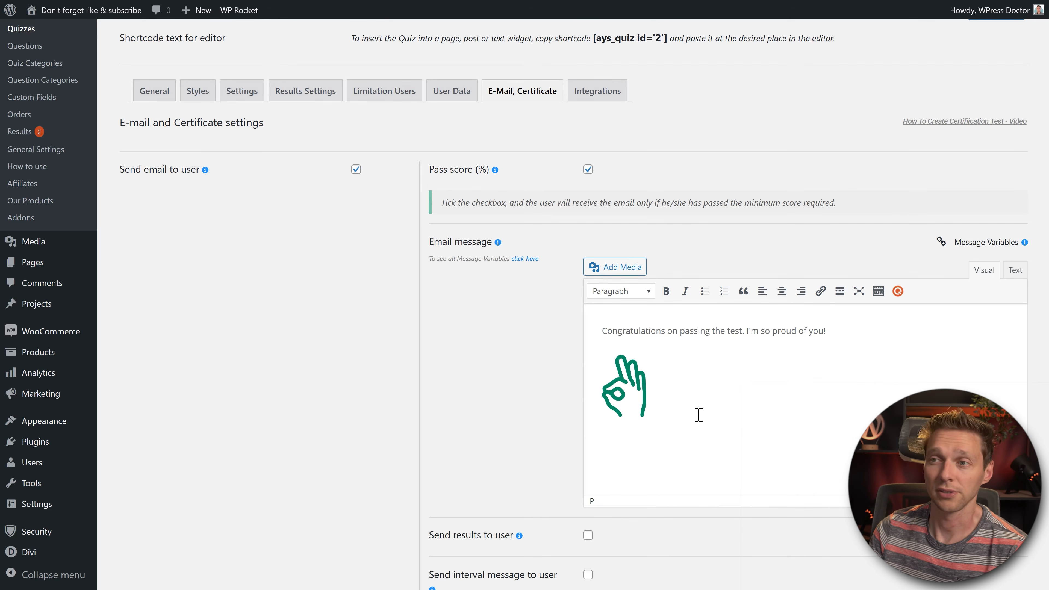
middle_click(535, 400)
Step: Include the quiz results and interval message in the user email, then send a test email
click(588, 395)
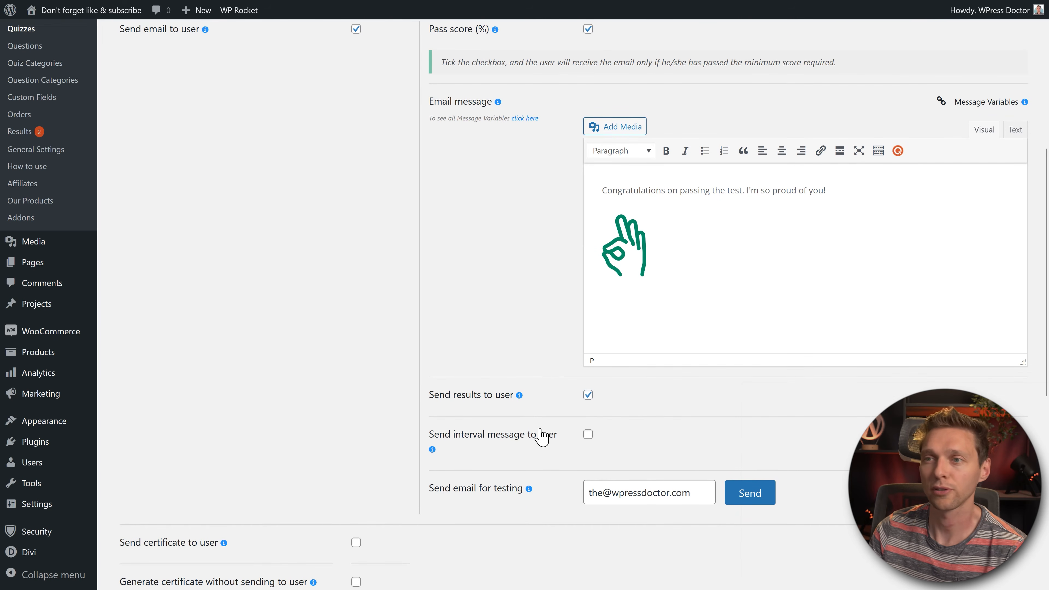
click(587, 434)
click(647, 443)
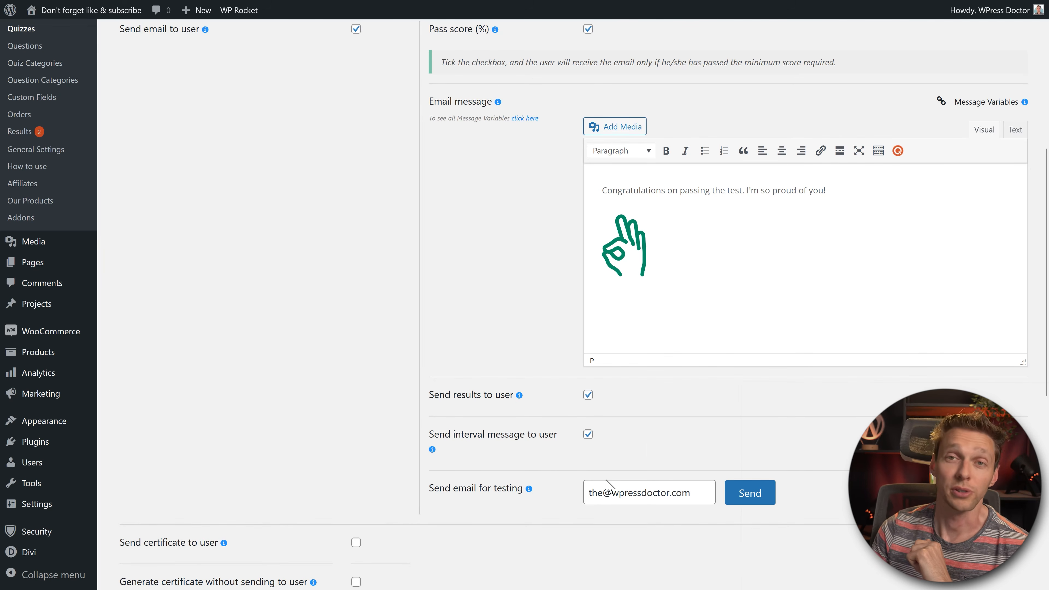
click(741, 502)
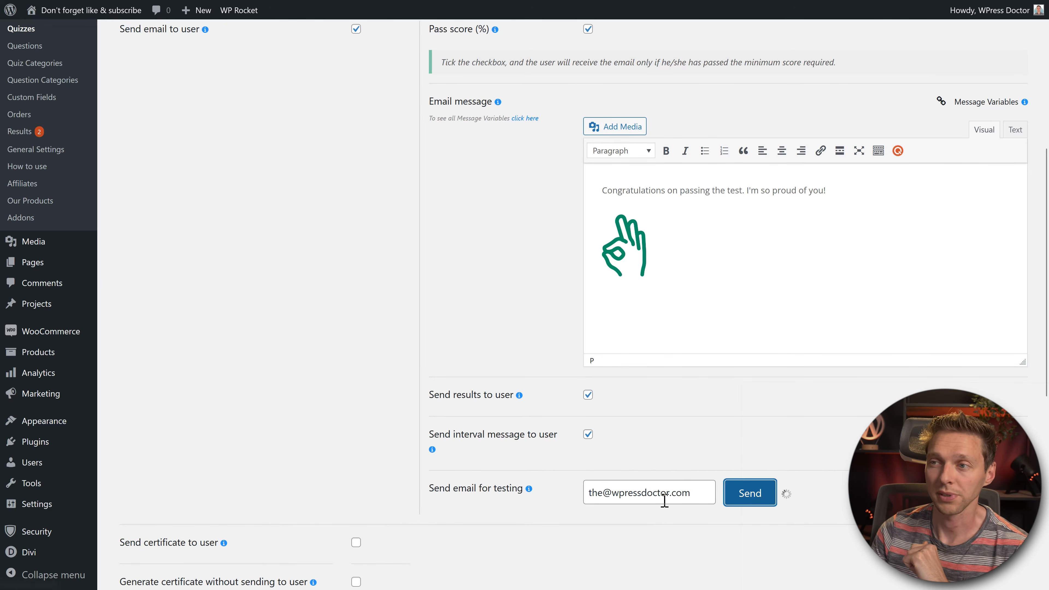
click(648, 493)
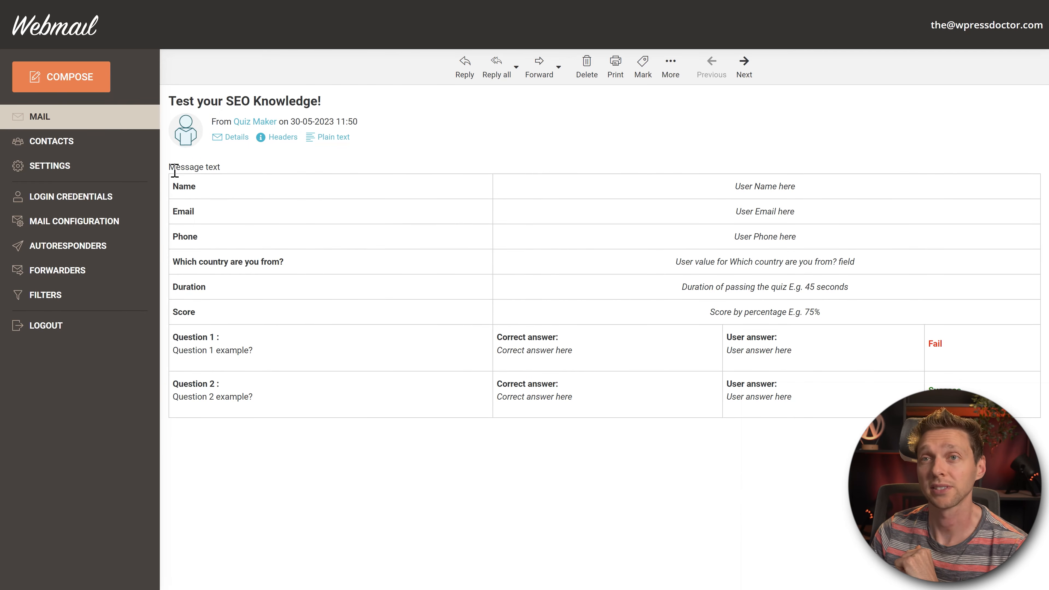
Step: Highlight the test email's name, email, phone, country, duration and score placeholder rows in Webmail
drag(733, 191, 810, 190)
drag(731, 211, 819, 215)
drag(732, 237, 829, 239)
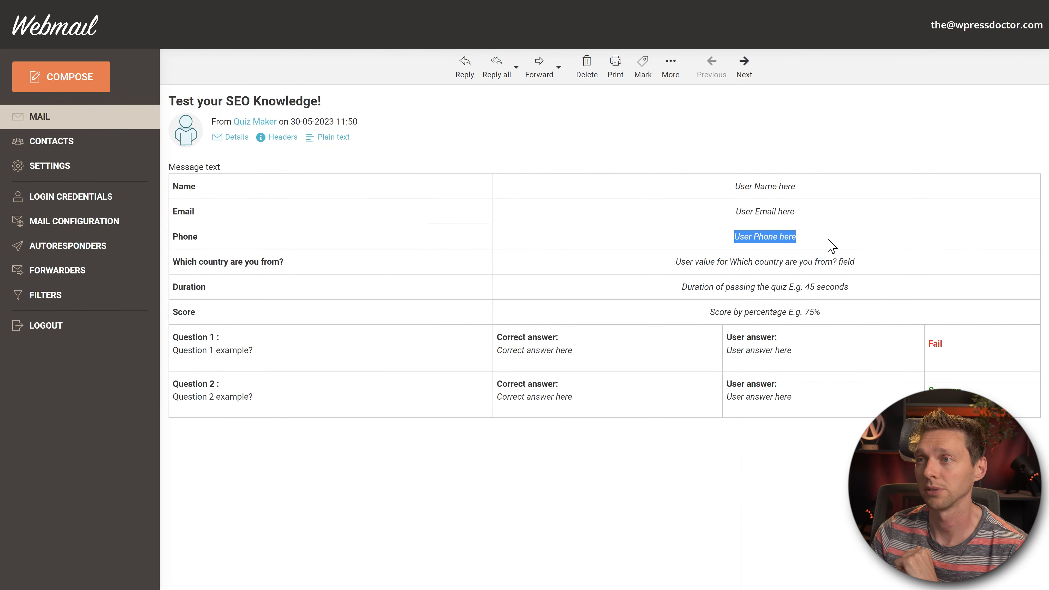
drag(738, 261, 892, 270)
triple_click(750, 288)
click(755, 290)
drag(683, 289, 844, 292)
triple_click(840, 319)
click(840, 321)
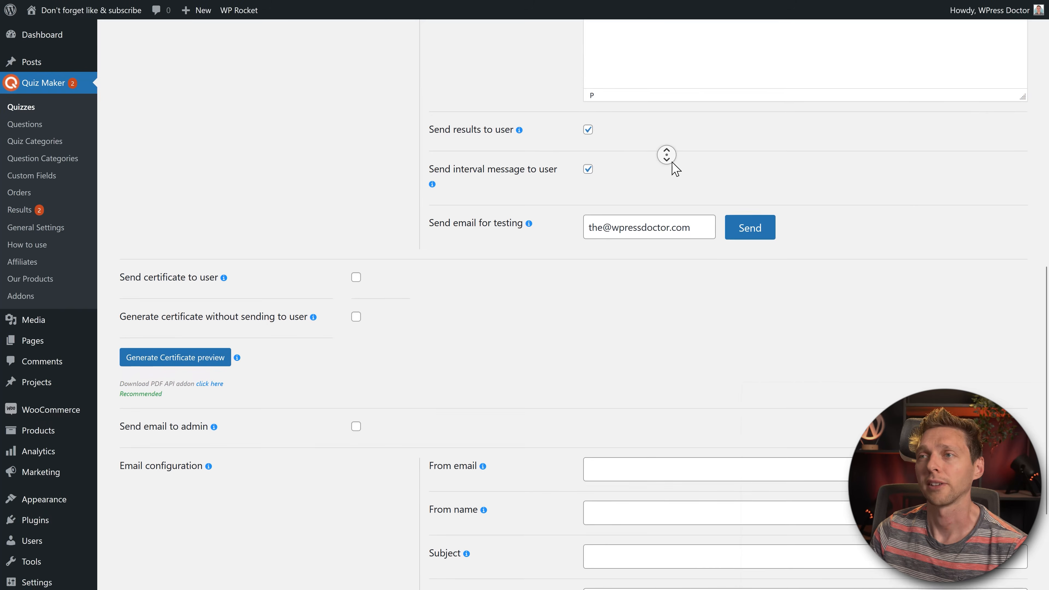
scroll(668, 155, down, 4)
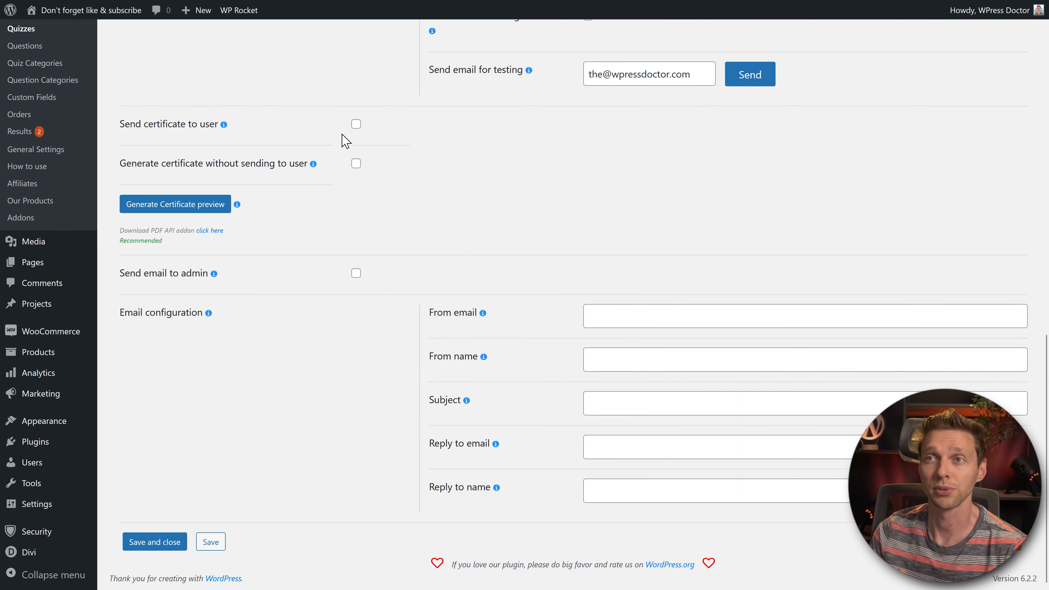
Step: Turn on sending a certificate to the user, edit its pass score and check the 'Certificate of Completion' title
click(356, 125)
click(623, 133)
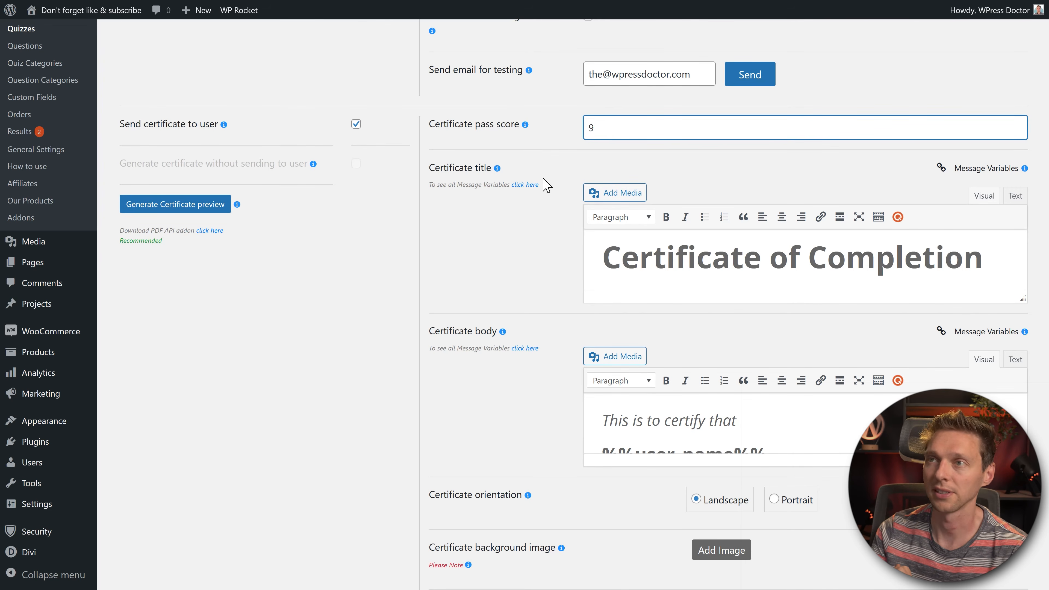
click(480, 239)
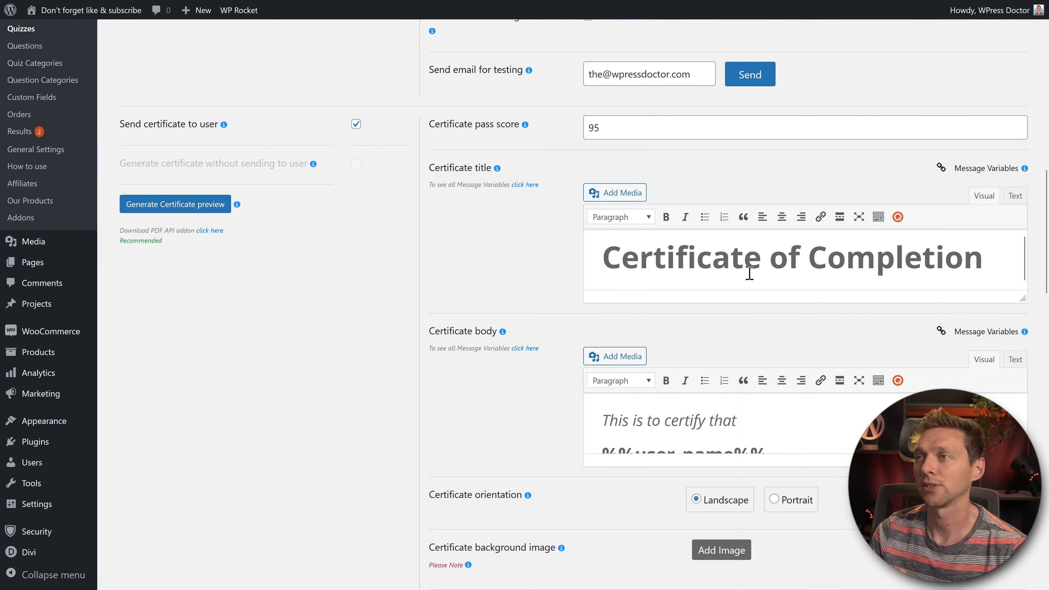
drag(831, 255, 959, 257)
click(958, 257)
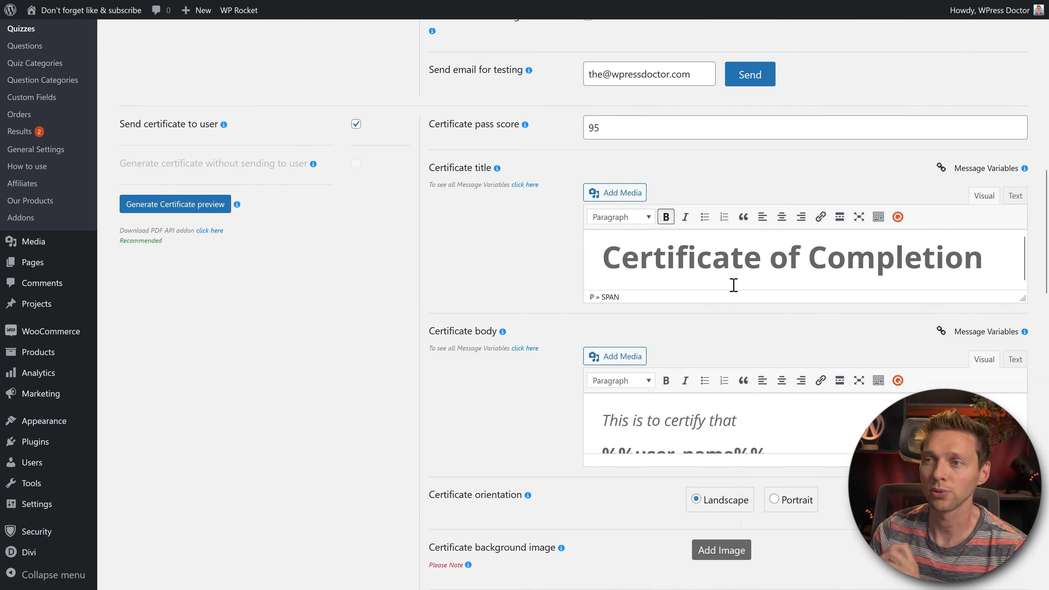
Step: Enlarge the certificate body editor and choose the ornate grey horizontal certificate frame
scroll(734, 285, down, 1)
drag(1025, 340, 1025, 345)
drag(1024, 397, 1023, 579)
scroll(978, 355, down, 1)
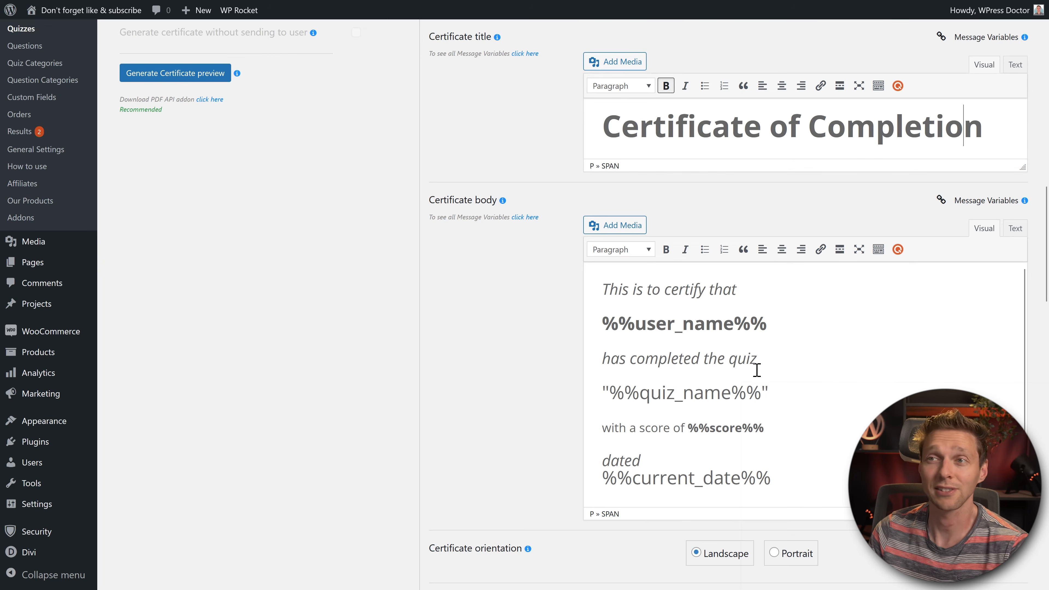
middle_click(569, 342)
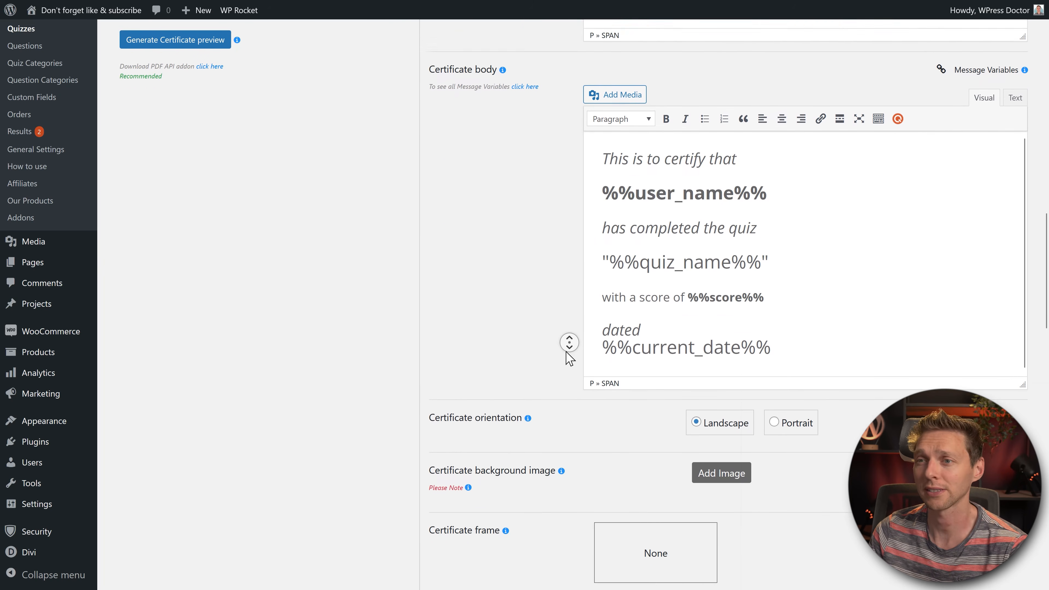
middle_click(661, 350)
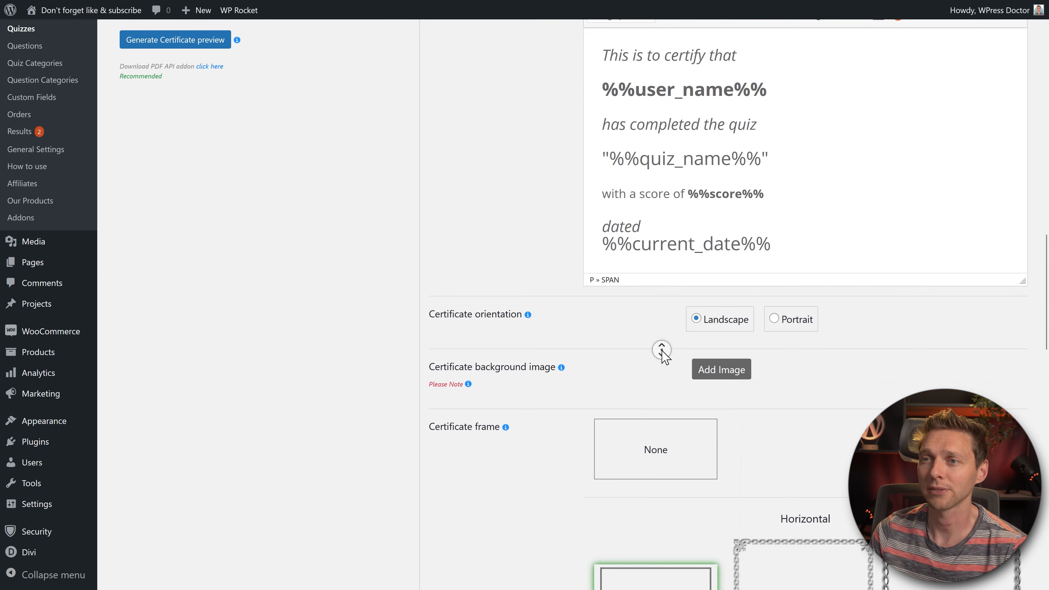
middle_click(675, 336)
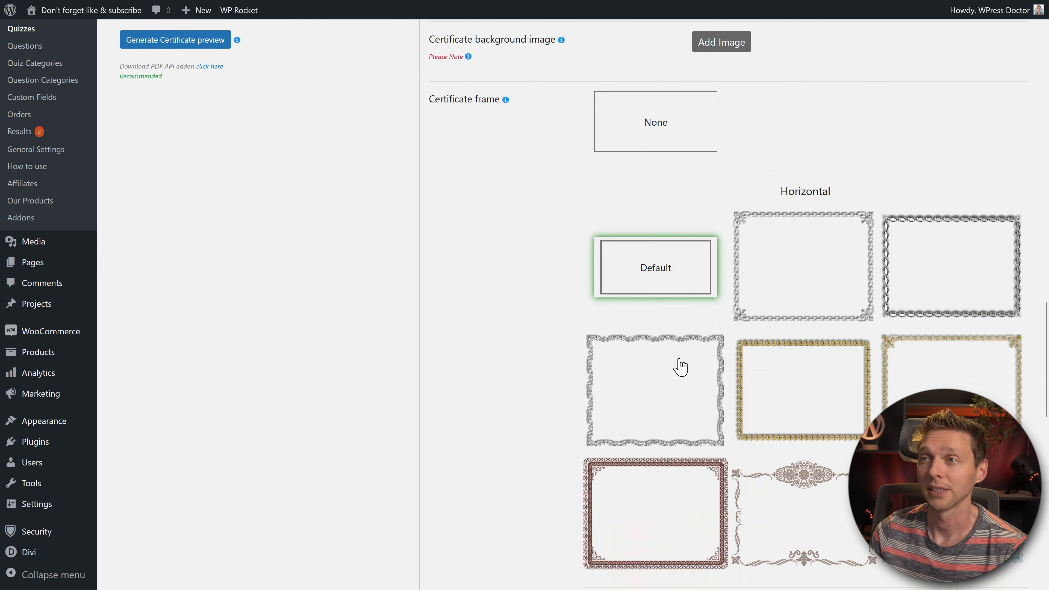
click(687, 391)
click(785, 293)
scroll(524, 286, down, 10)
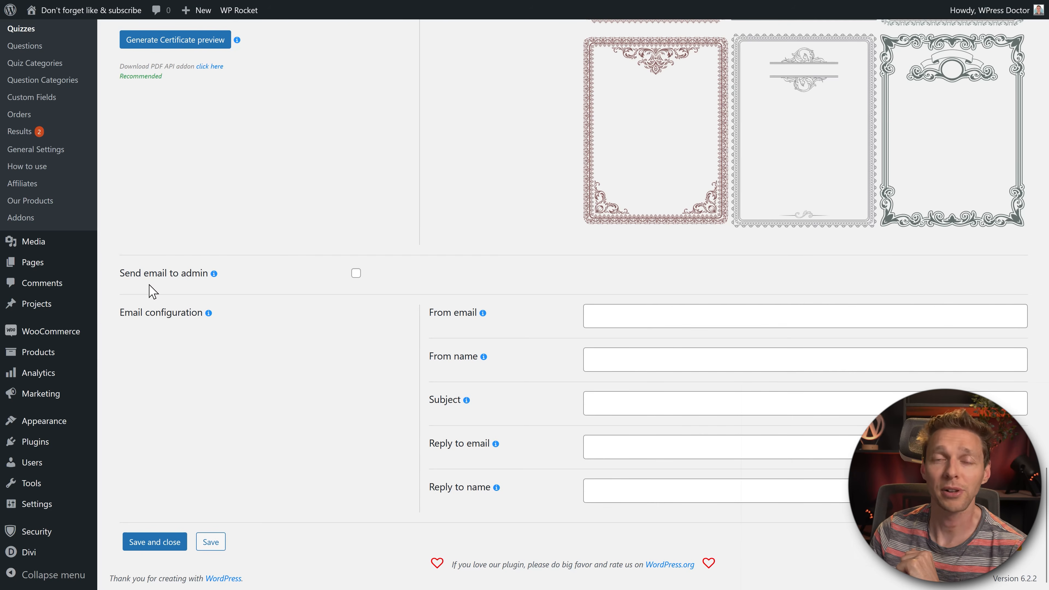
Step: Enable pass-only admin emails with interval message, certificate, custom subject and a pasted message
click(356, 273)
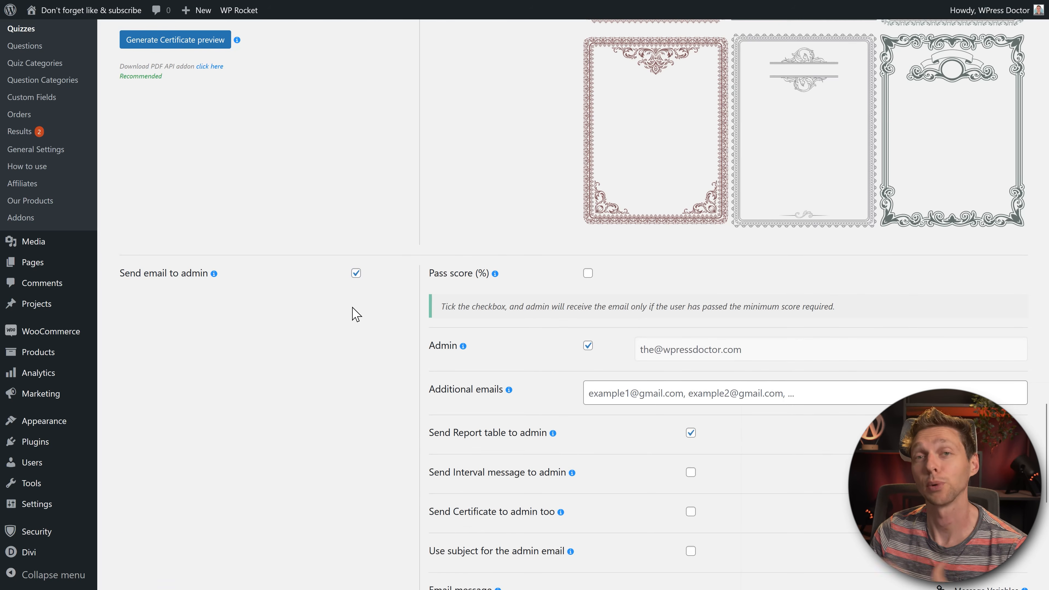
click(587, 273)
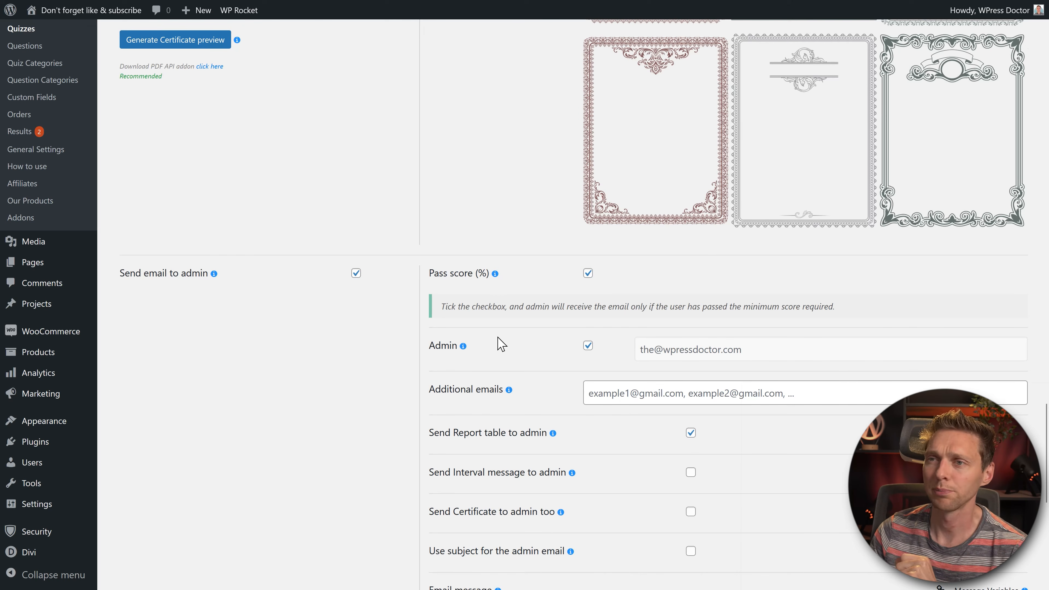
middle_click(363, 407)
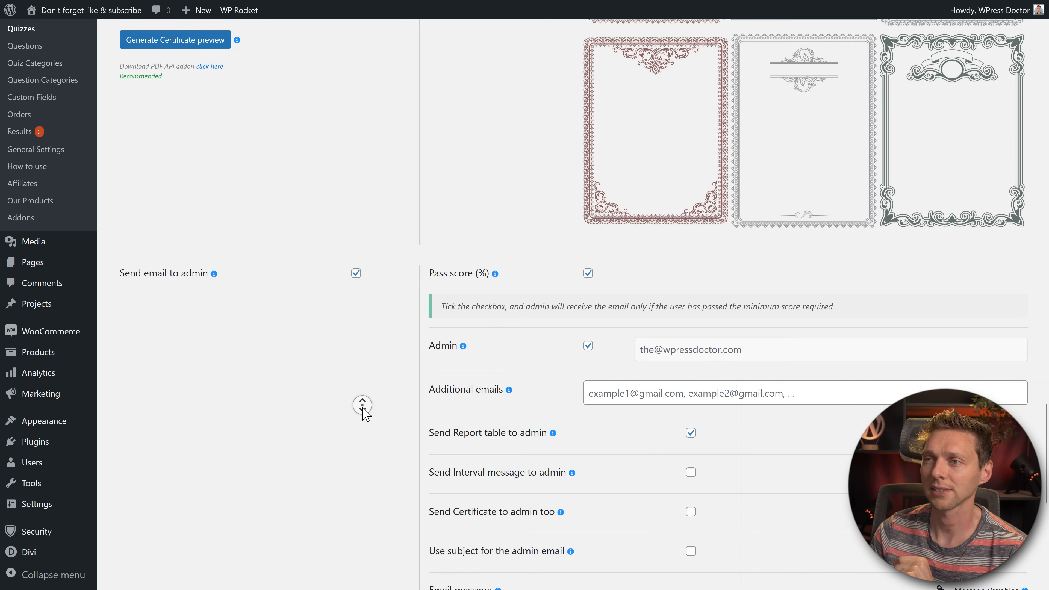
scroll(364, 414, down, 5)
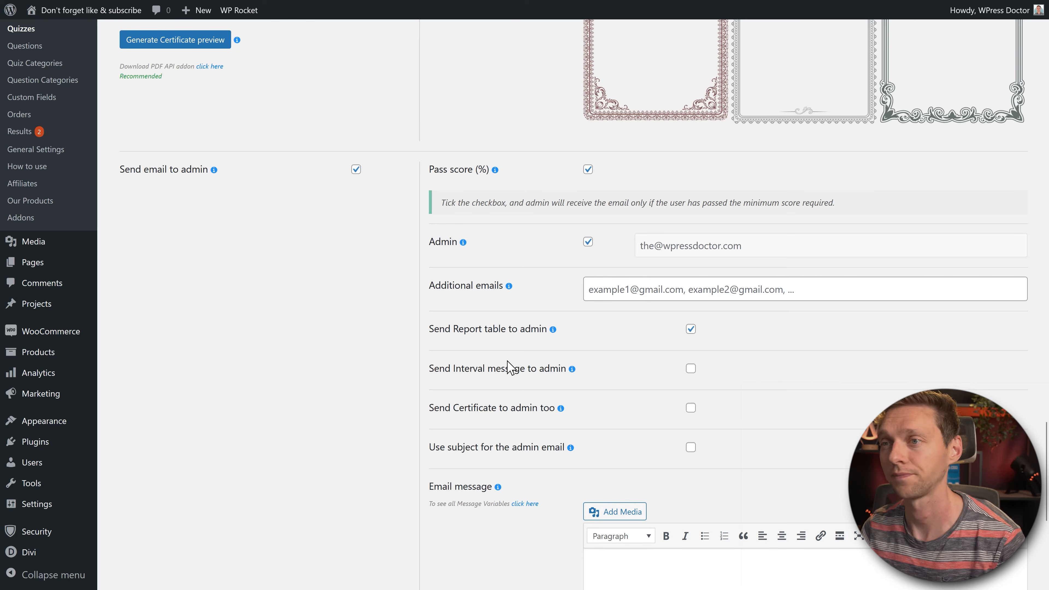
click(691, 368)
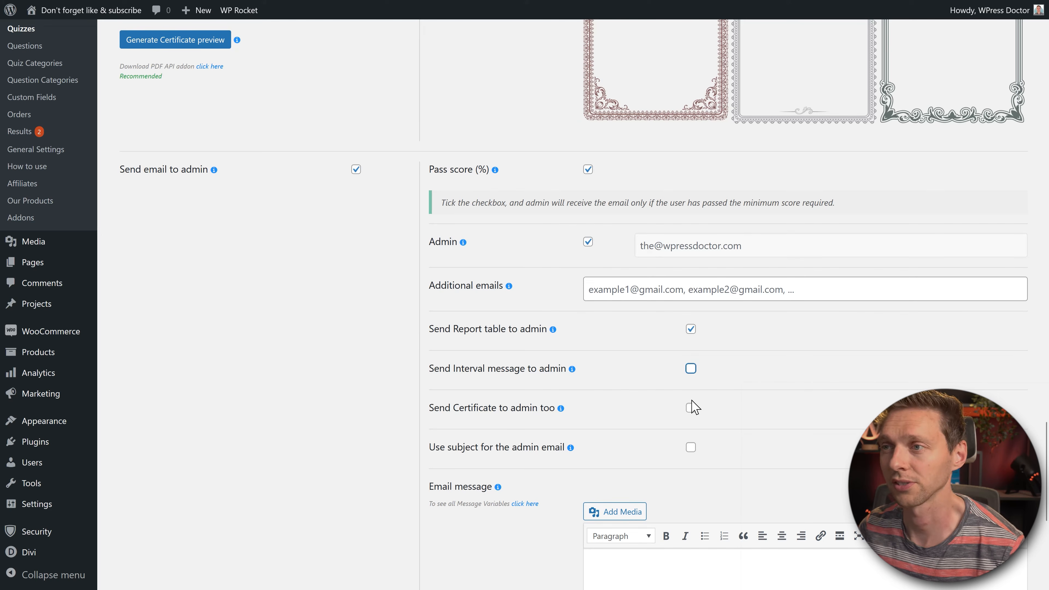
click(690, 408)
click(691, 448)
scroll(333, 419, down, 7)
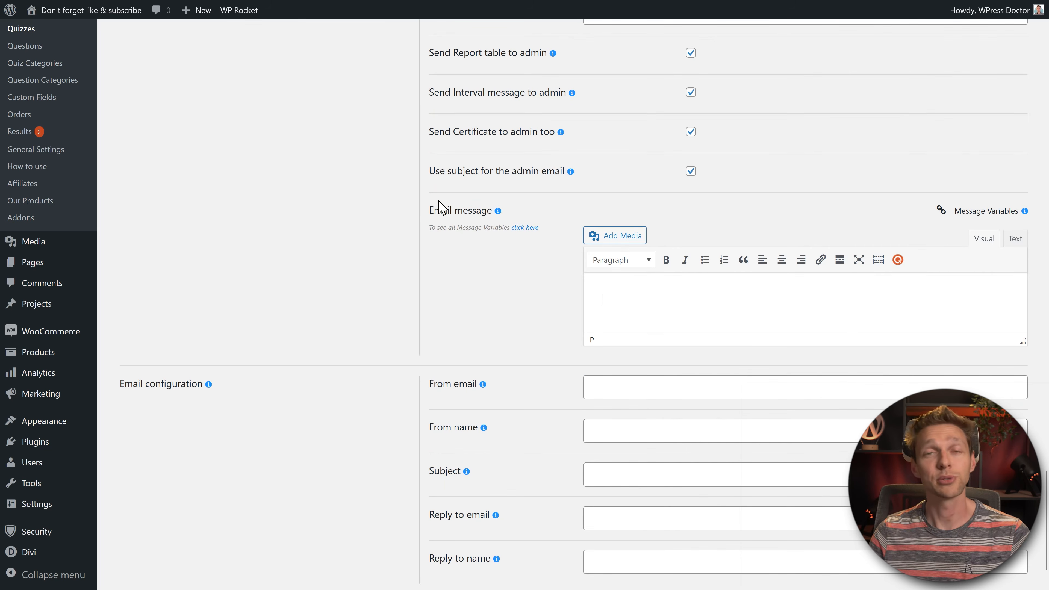
text(Hi Matt, This person has just passed the quiz. Well done!)
Step: Fill in the sender email address, sender name and reply-to address, then save the quiz
scroll(557, 284, down, 2)
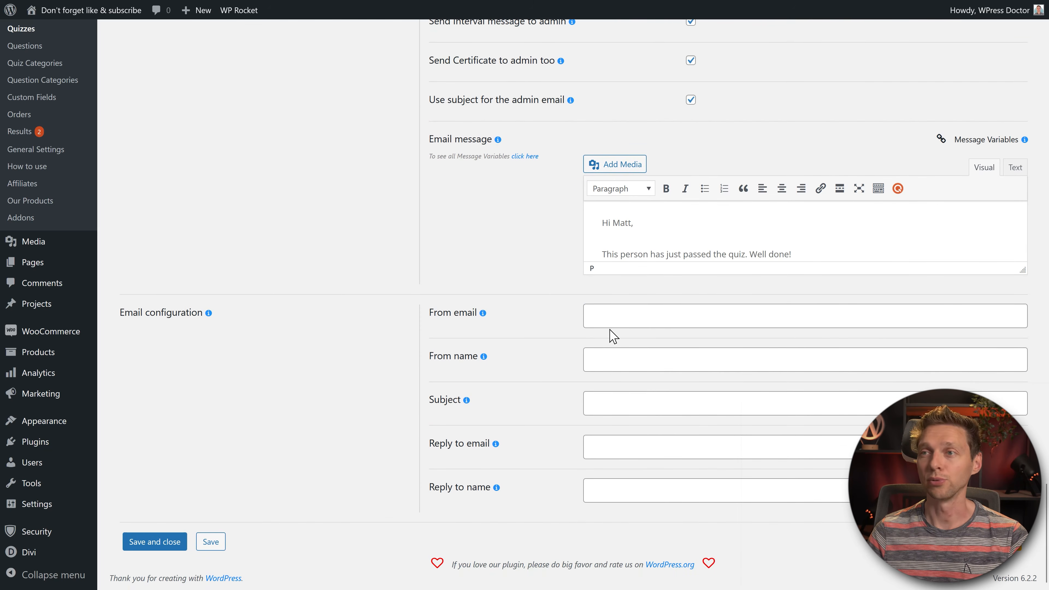
click(629, 318)
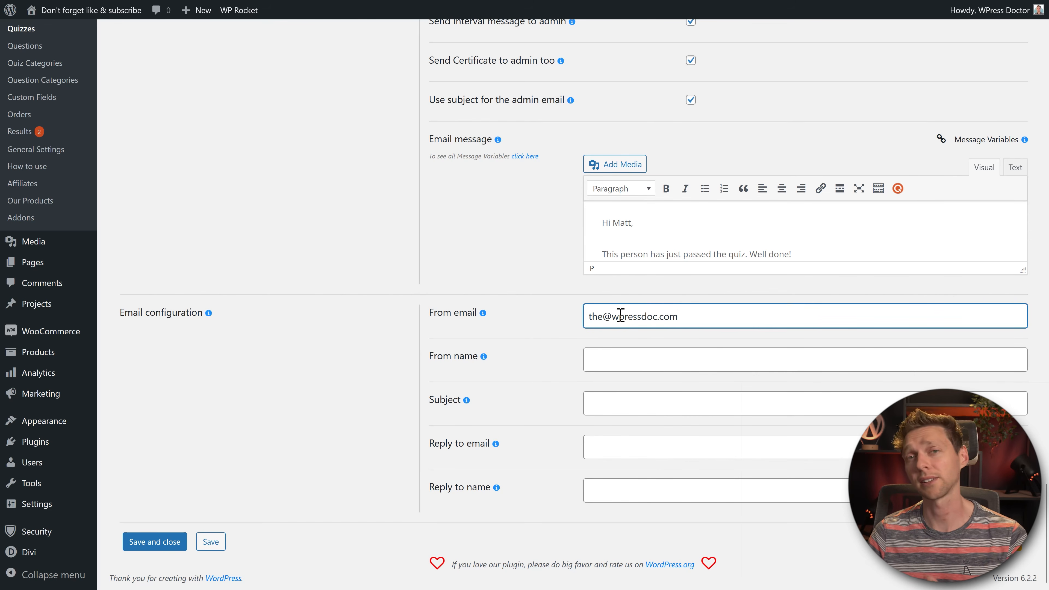
click(615, 352)
text(Matt)
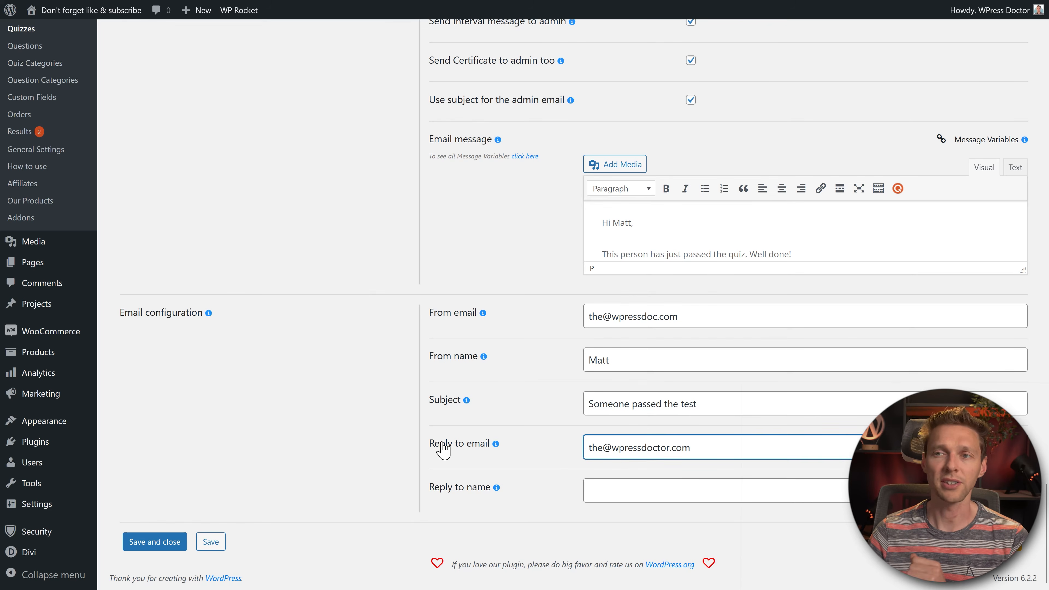
mouse_move(497, 445)
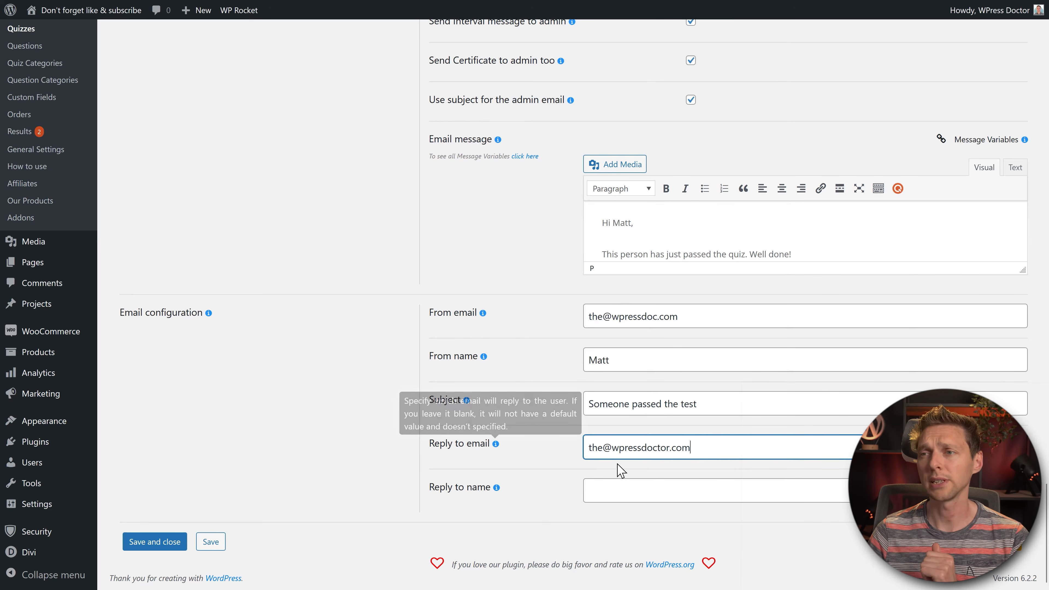
drag(719, 449, 587, 456)
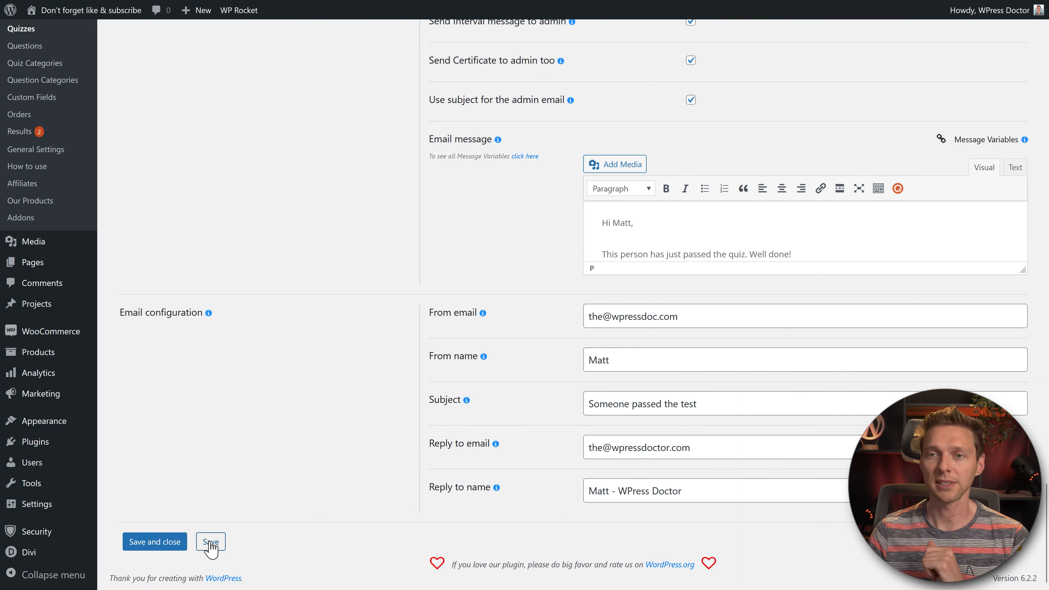
click(211, 542)
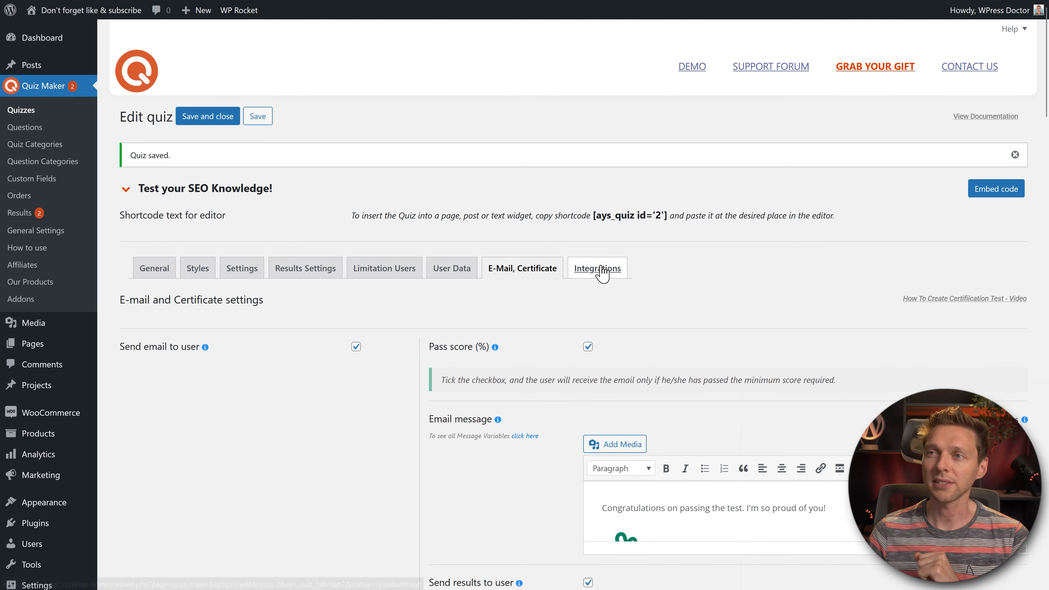
Step: Browse the Integrations tab's MailChimp, PayPal and Stripe sections, then return to the page top
click(603, 282)
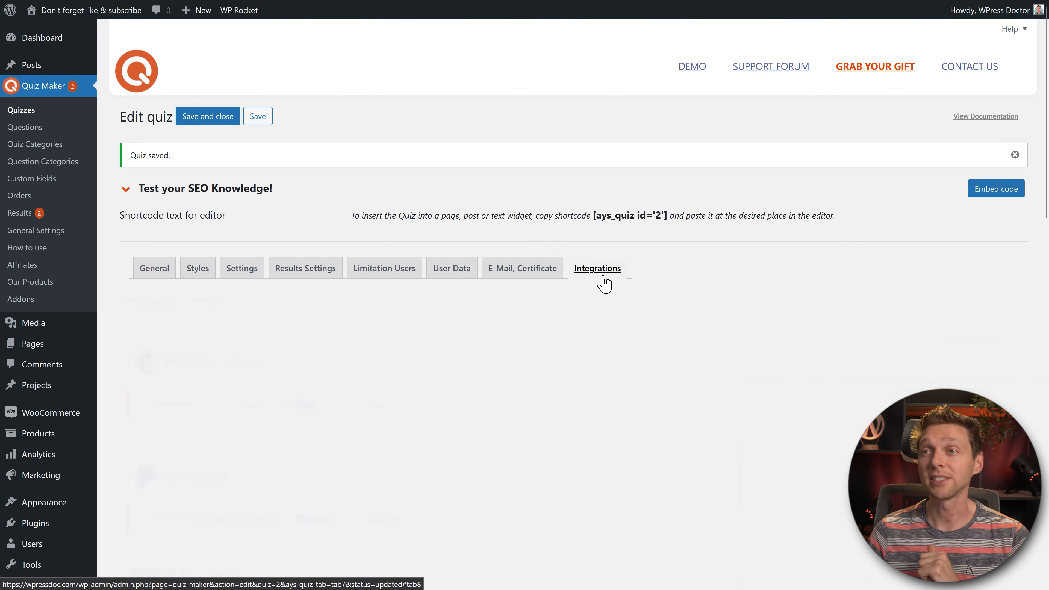
middle_click(612, 297)
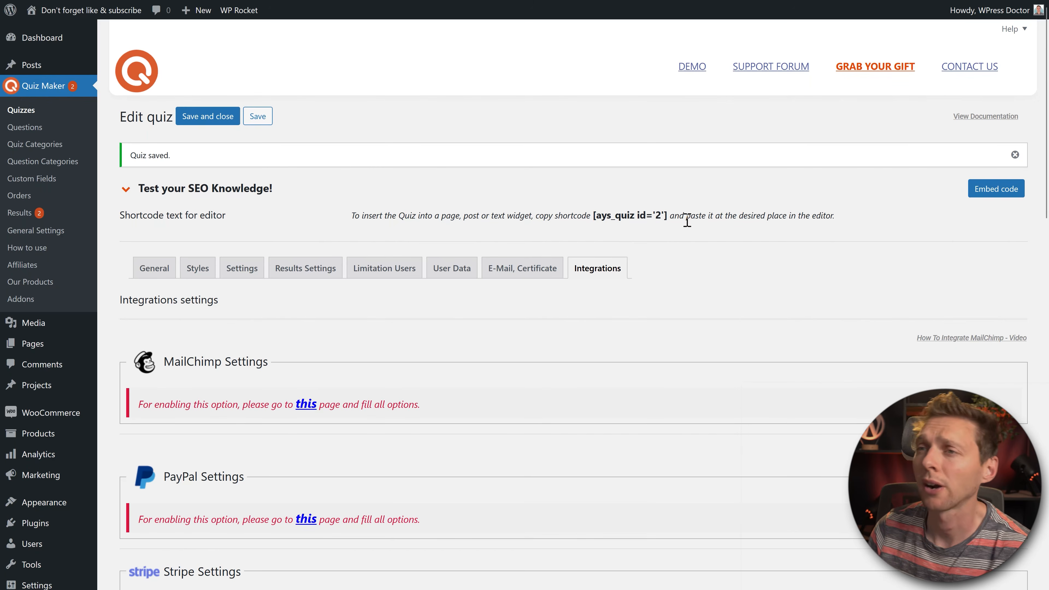
middle_click(679, 223)
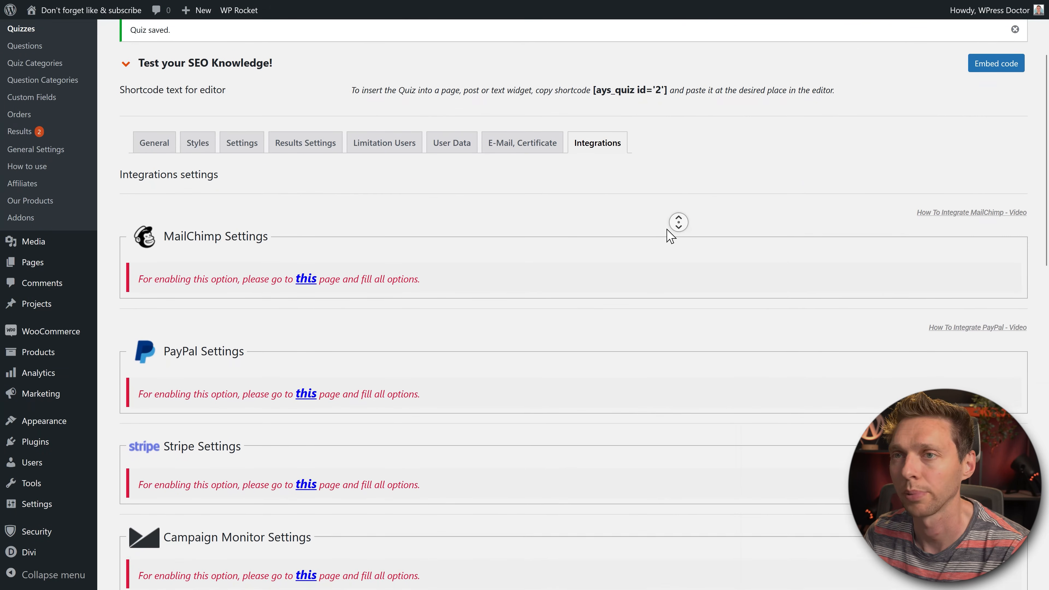
middle_click(658, 164)
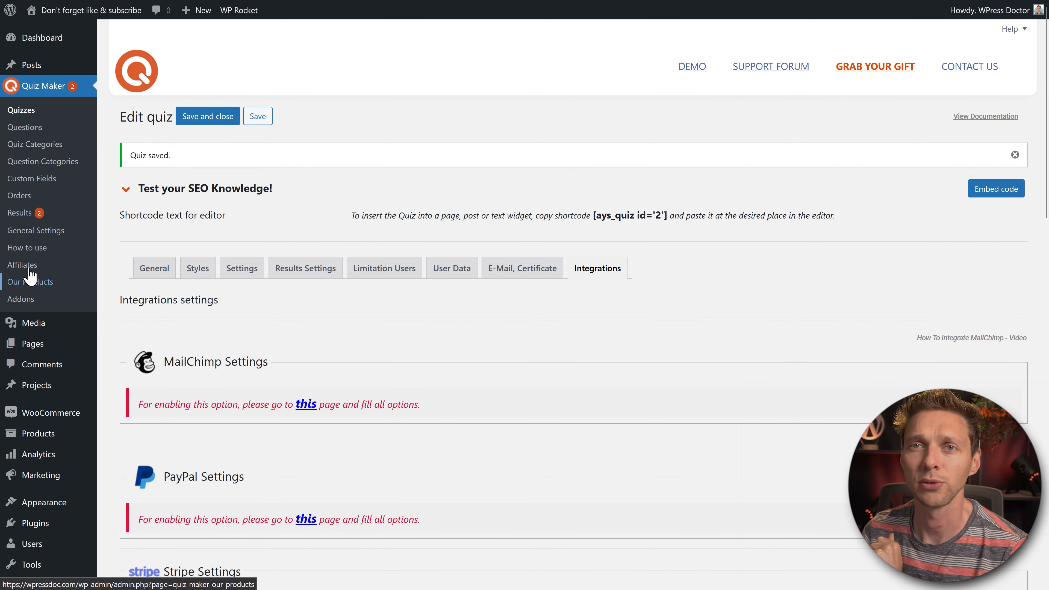
Step: Filter the Questions list to the SEO category and select all 9 questions without applying a bulk action
click(25, 127)
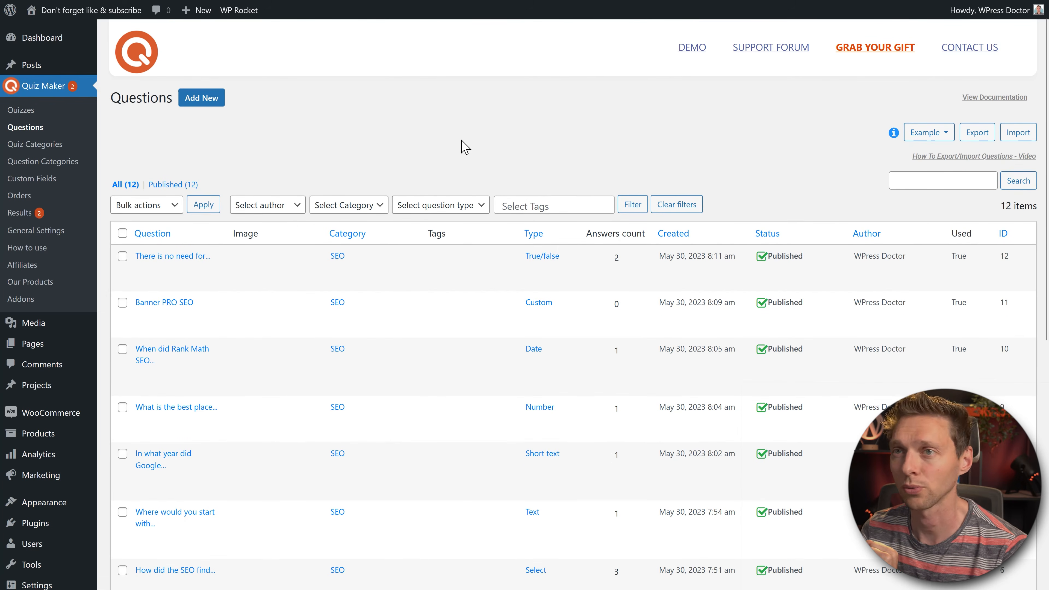
click(345, 205)
click(328, 243)
click(633, 204)
click(122, 223)
click(152, 199)
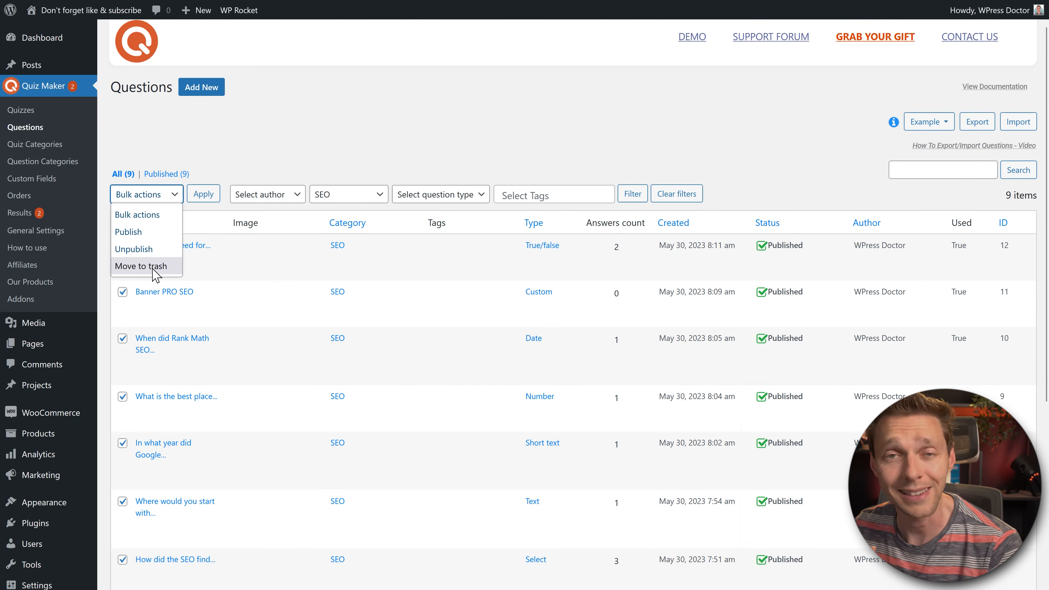
click(268, 153)
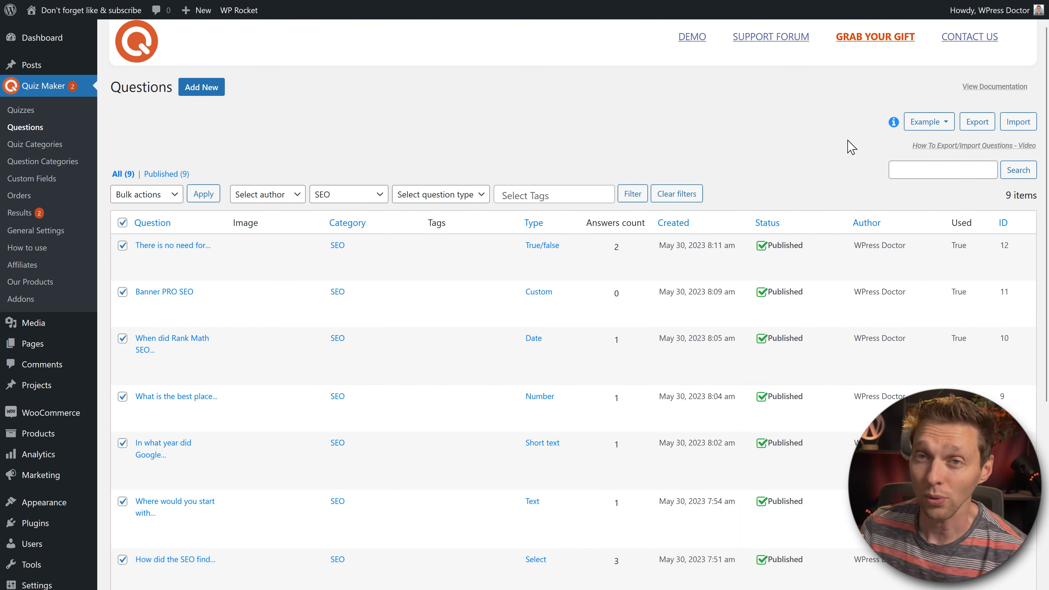
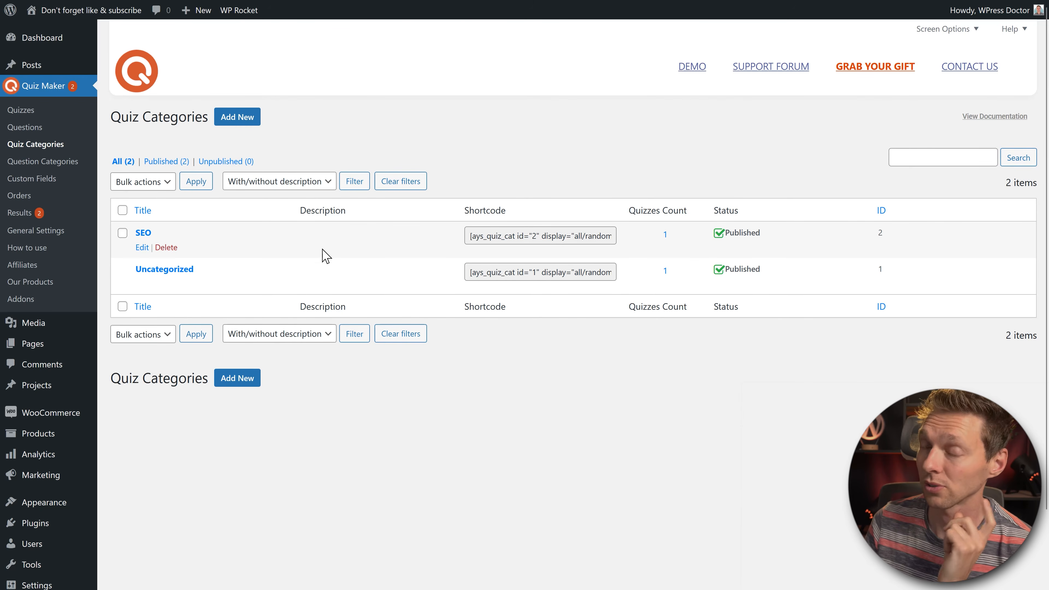
Step: Browse the Question Categories list, its Tags, Custom Fields and Orders pages, then go to Results
click(530, 233)
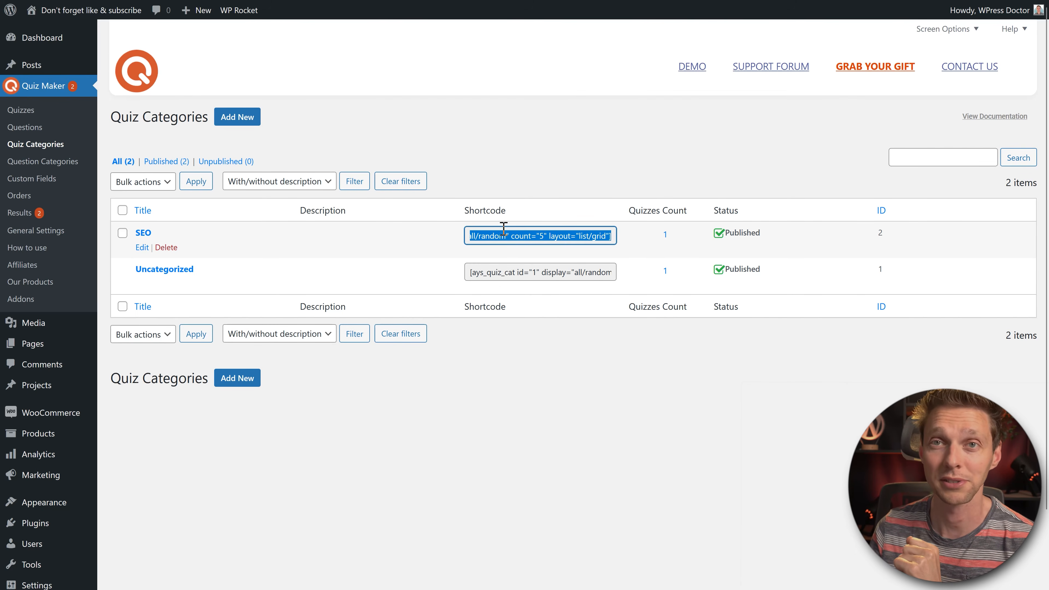
click(521, 155)
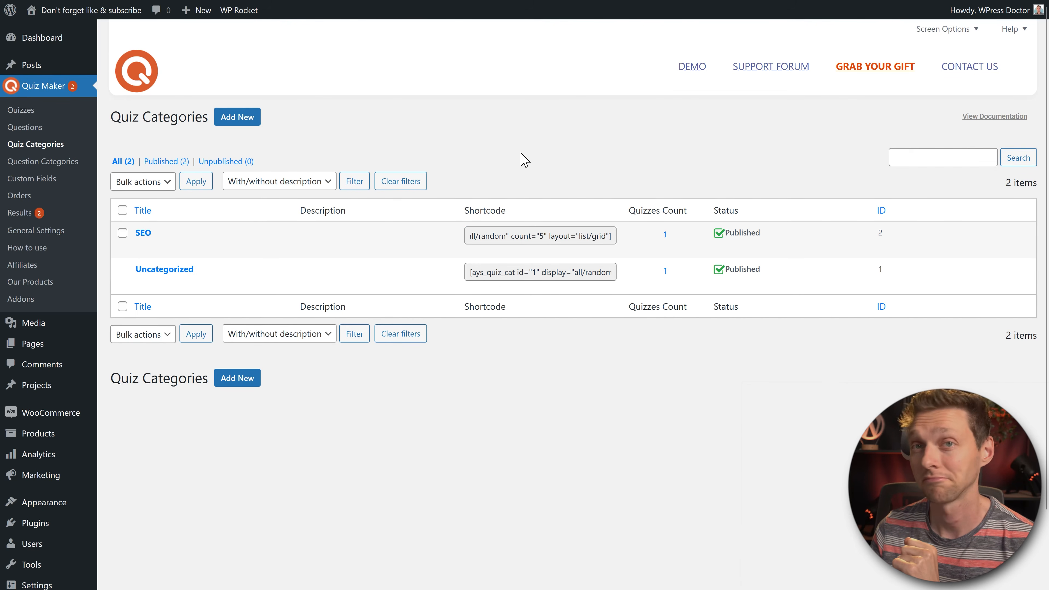
click(48, 164)
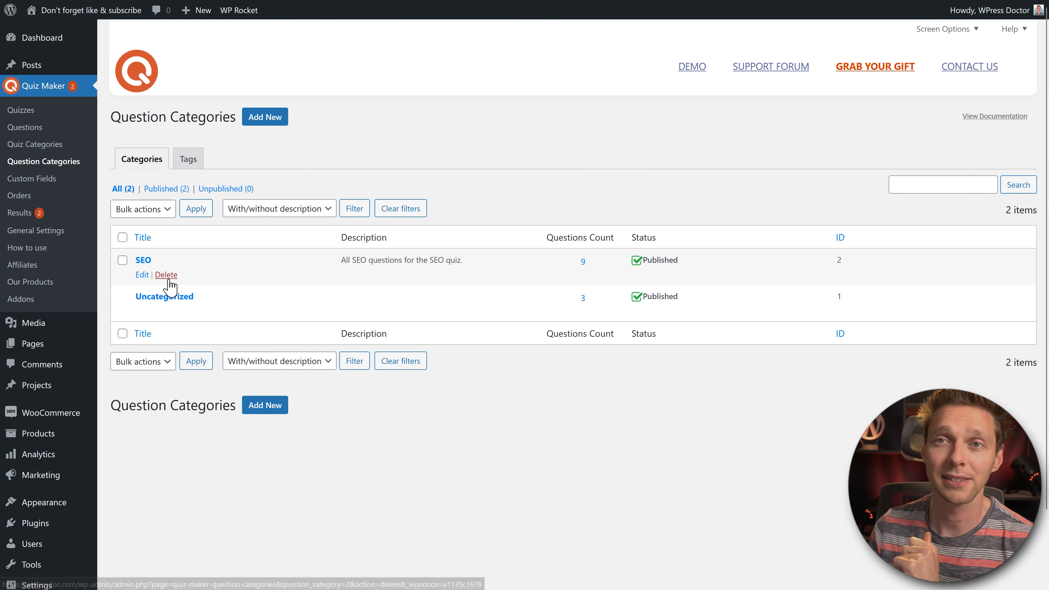
click(188, 163)
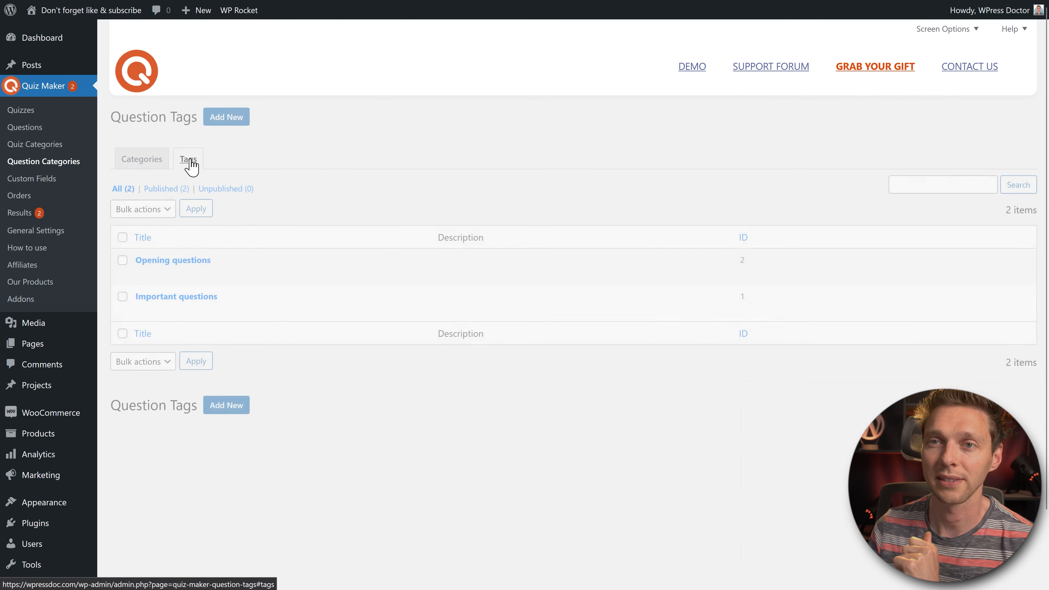
click(41, 180)
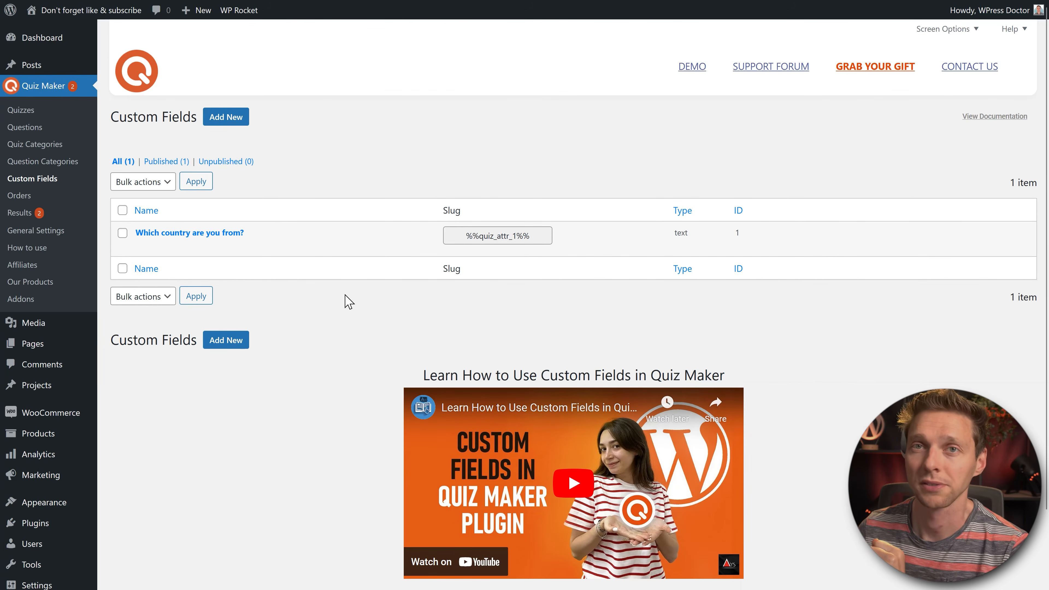
click(28, 196)
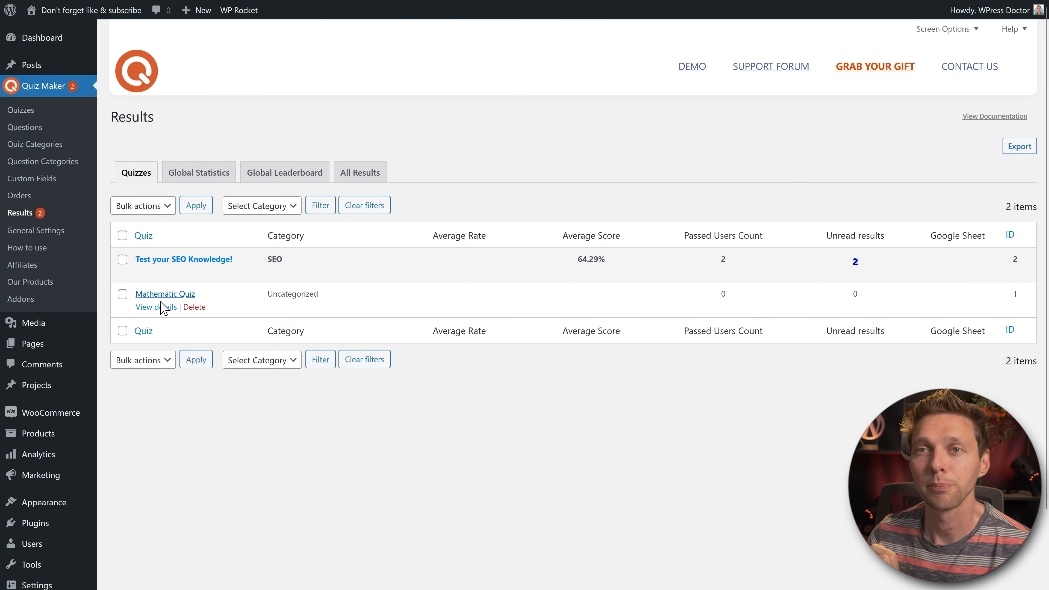
Step: Open the Test your SEO Knowledge! detailed results and check its empty Not Finished tab
mouse_move(179, 264)
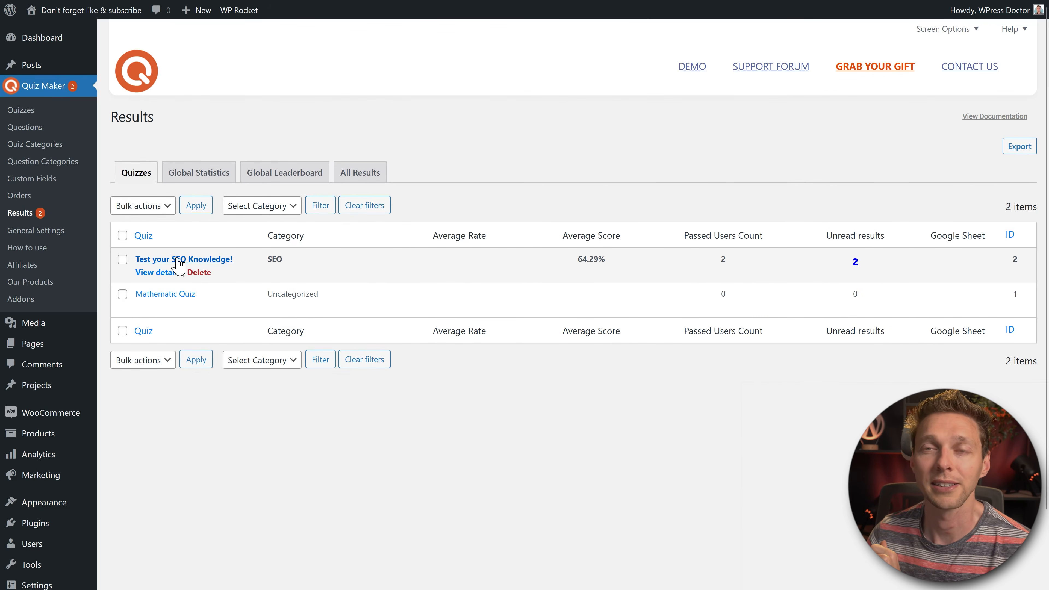
mouse_move(160, 317)
click(154, 273)
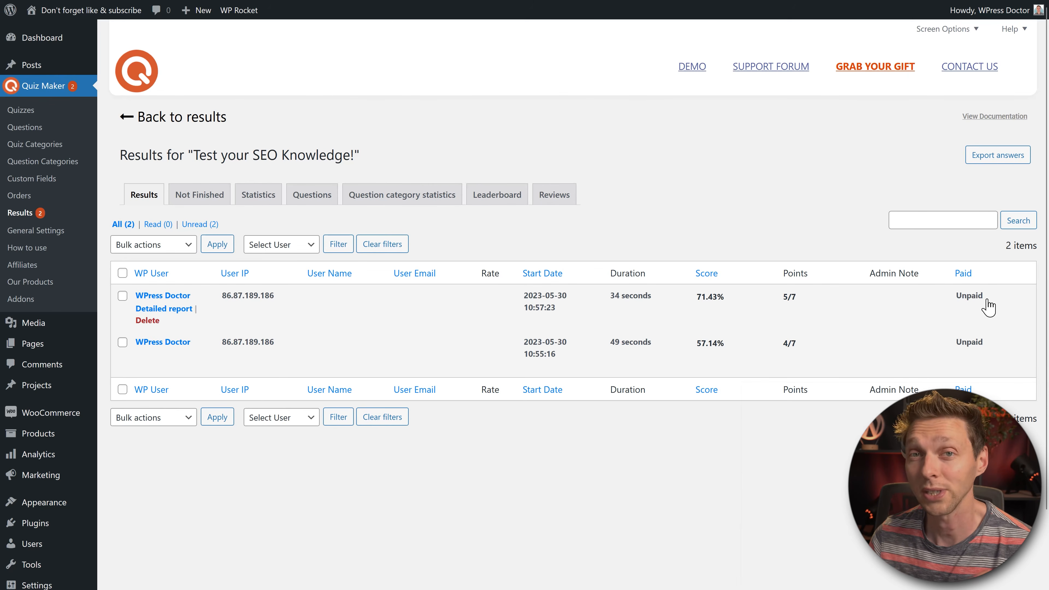
click(200, 198)
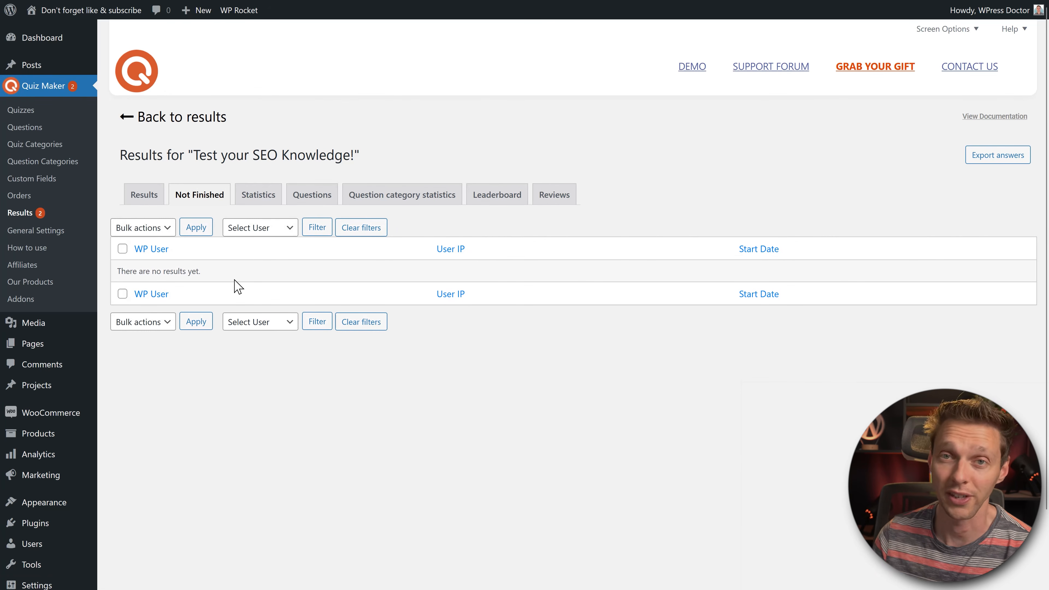
Step: Review the SEO quiz's Statistics charts, then its per-question correctness table
click(259, 196)
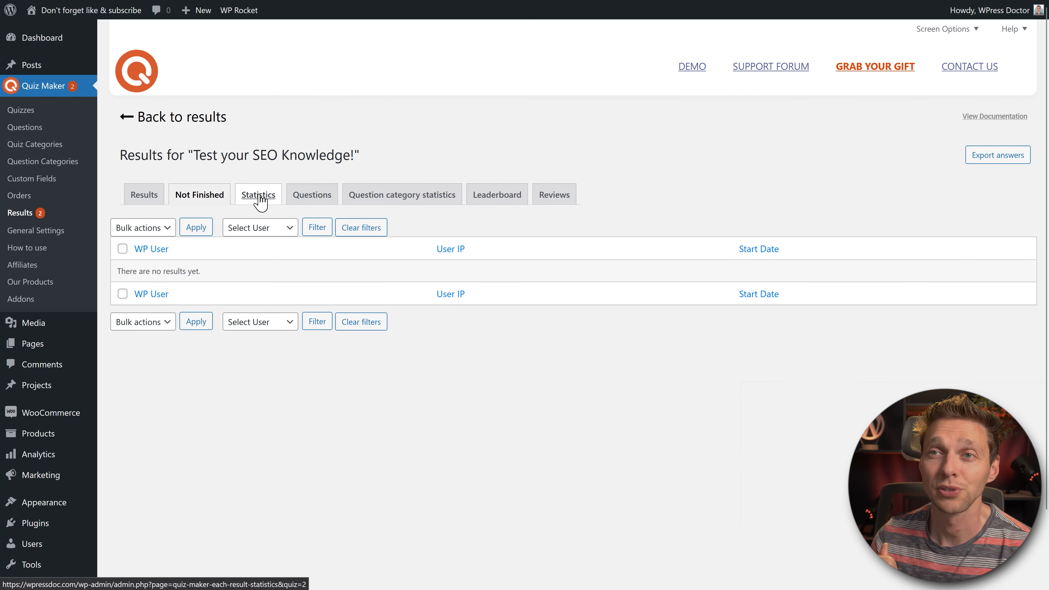
middle_click(771, 162)
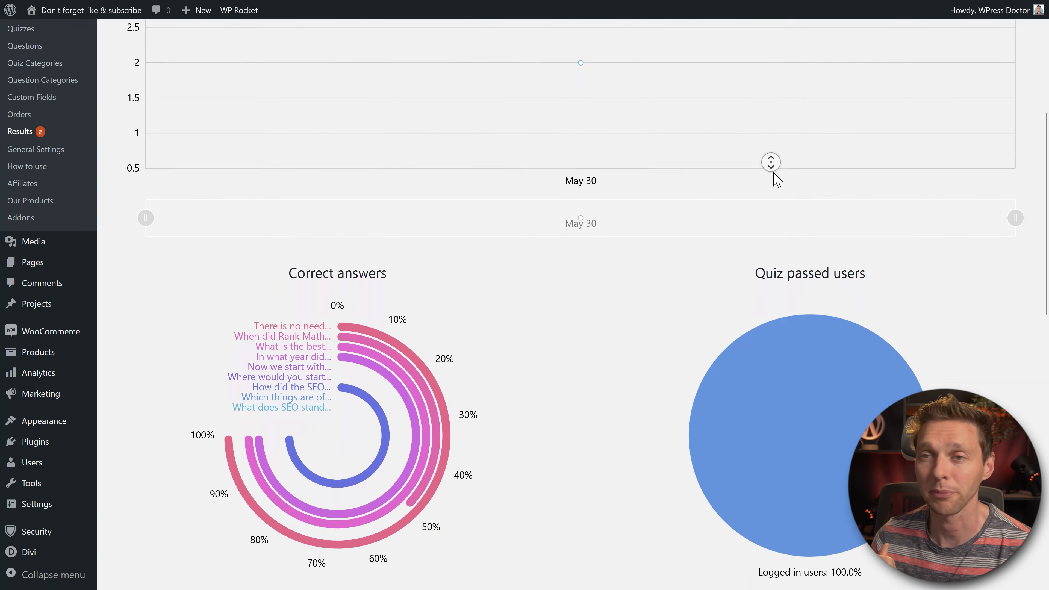
middle_click(773, 173)
middle_click(714, 206)
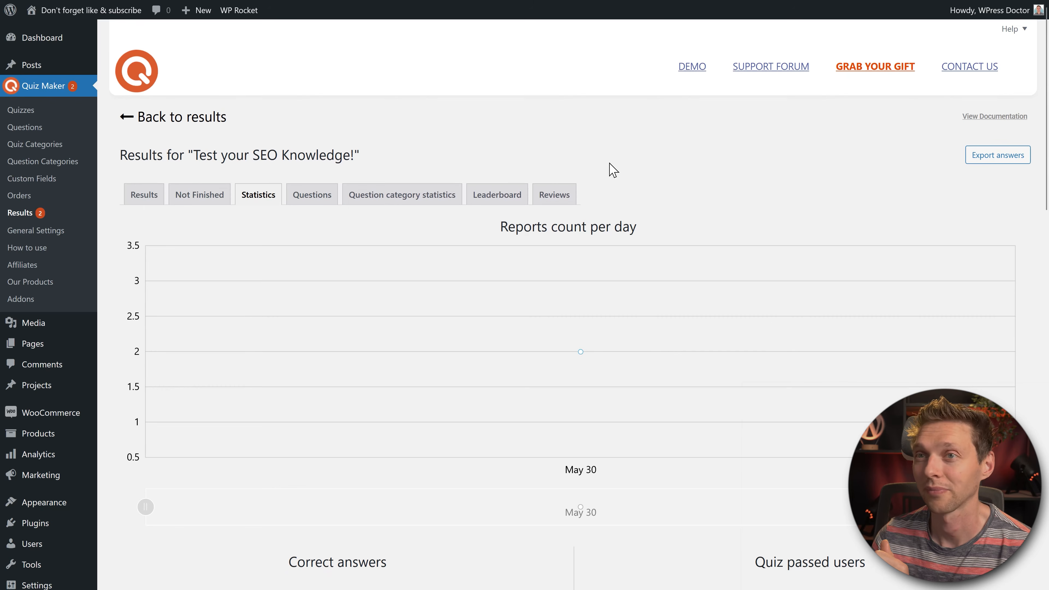
click(310, 202)
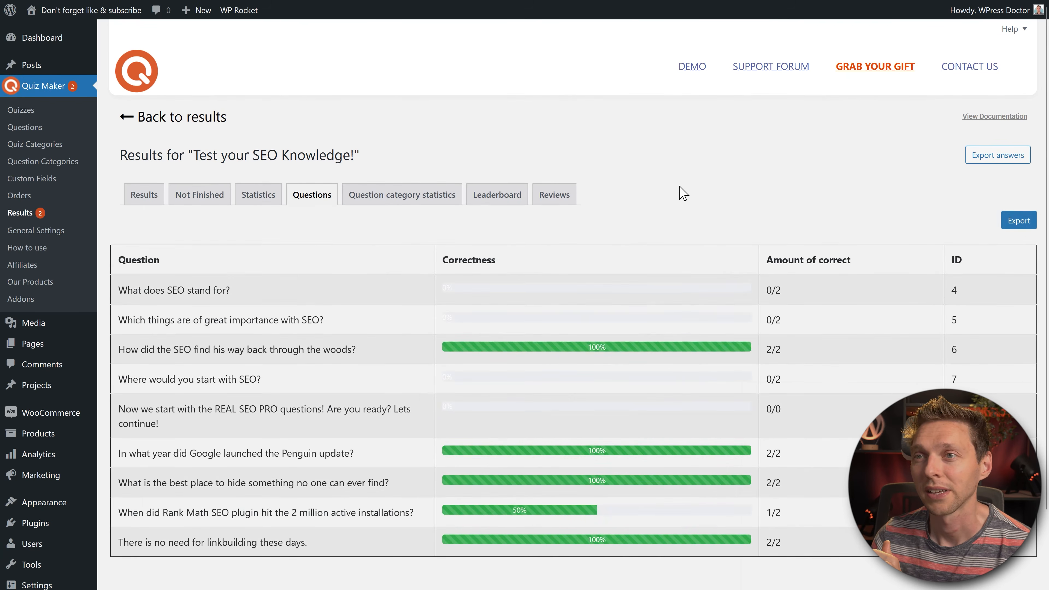
scroll(682, 193, down, 2)
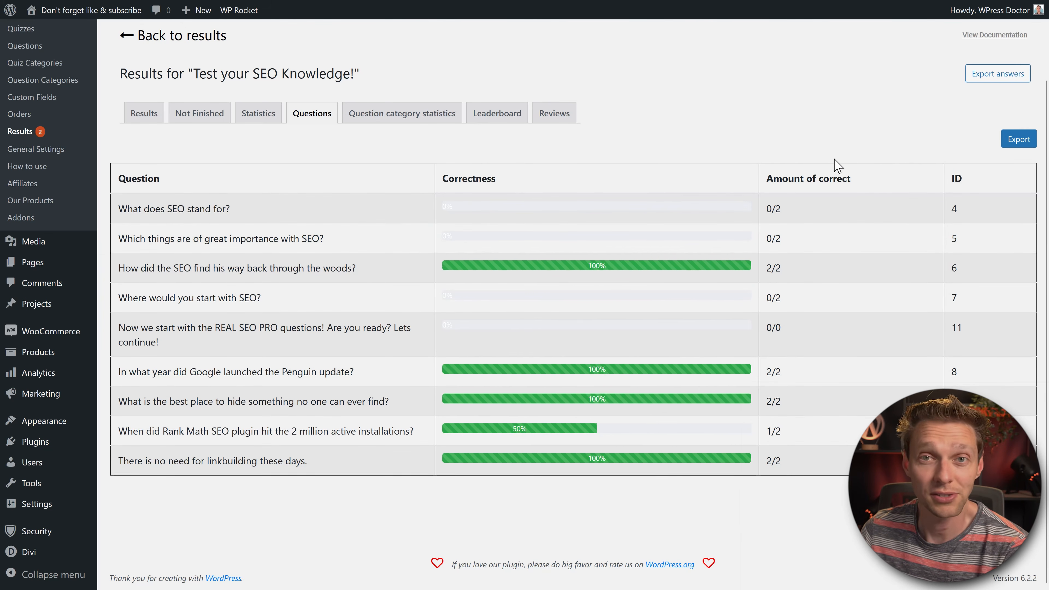
Step: View the SEO quiz's category statistics, leaderboard and reviews, then return to the Results list
click(393, 118)
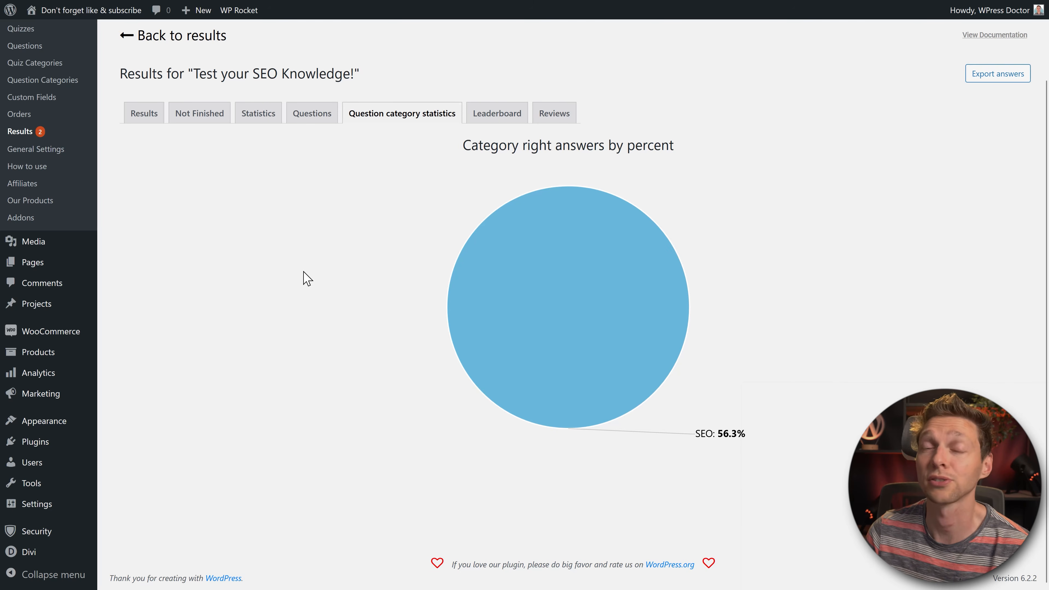
click(497, 114)
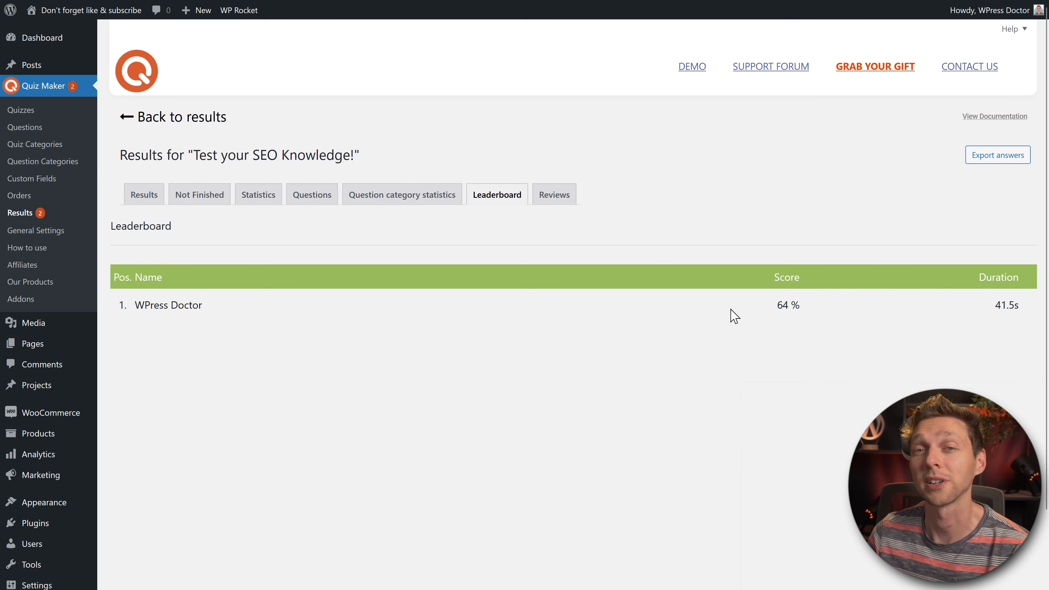
click(558, 196)
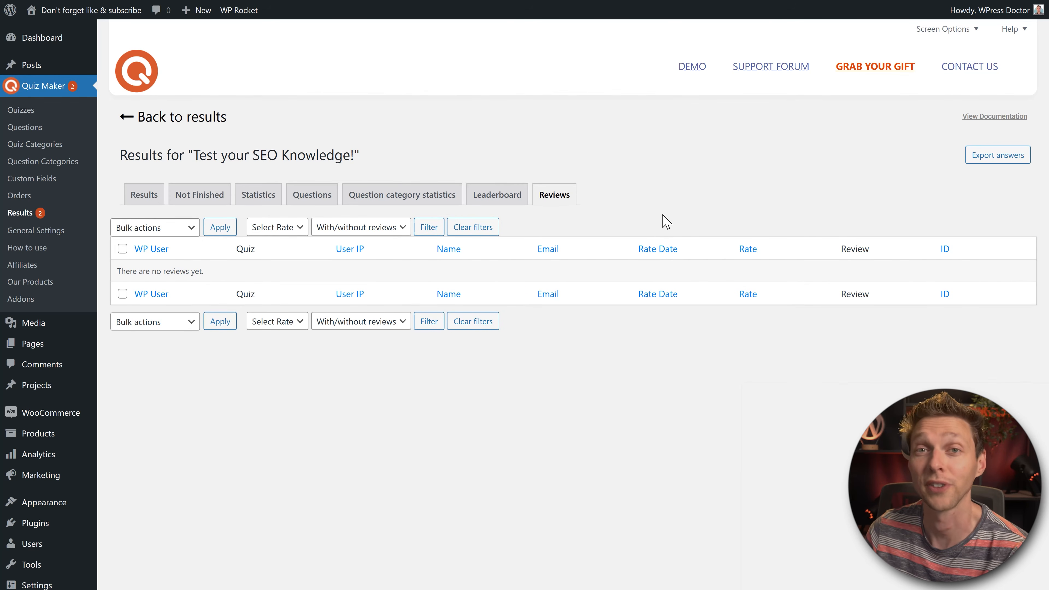
click(192, 121)
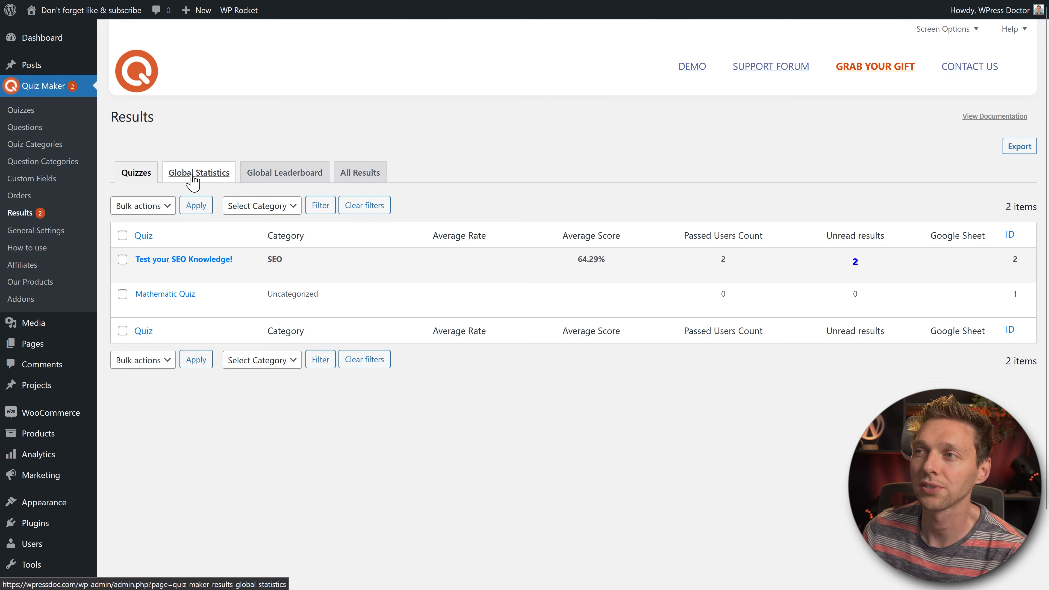
Step: Review Global Statistics and Global Leaderboard, then All Results with the 71.43% and 57.14% SEO attempts
click(192, 177)
middle_click(627, 165)
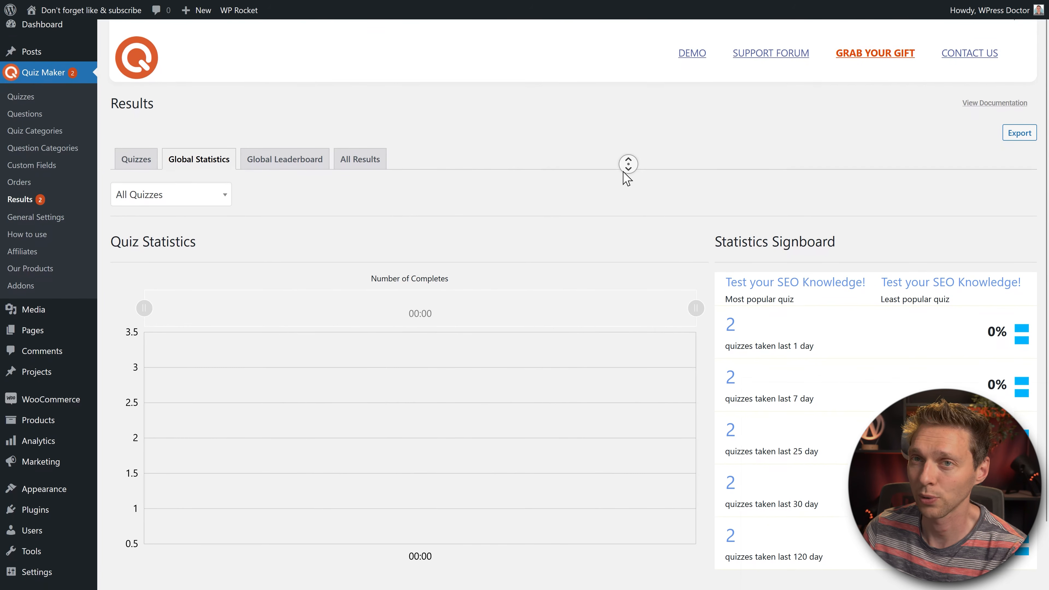
middle_click(622, 172)
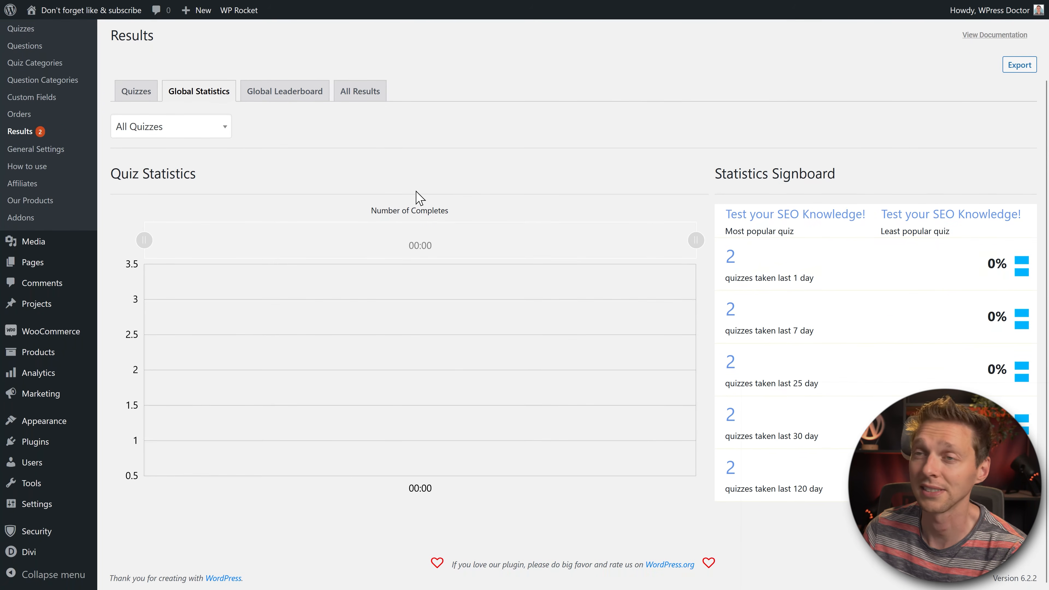
click(281, 98)
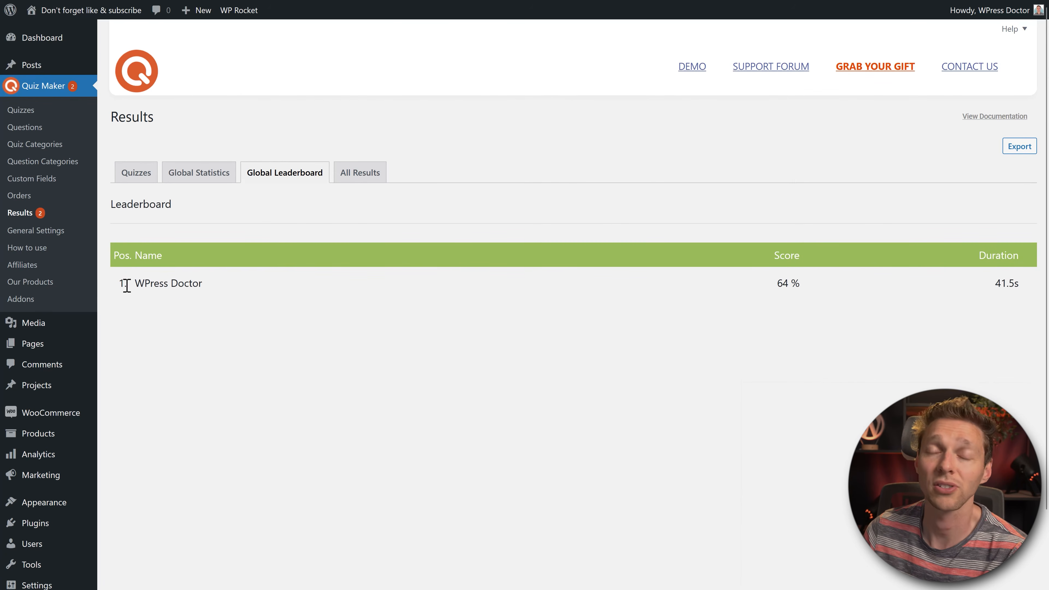
click(363, 175)
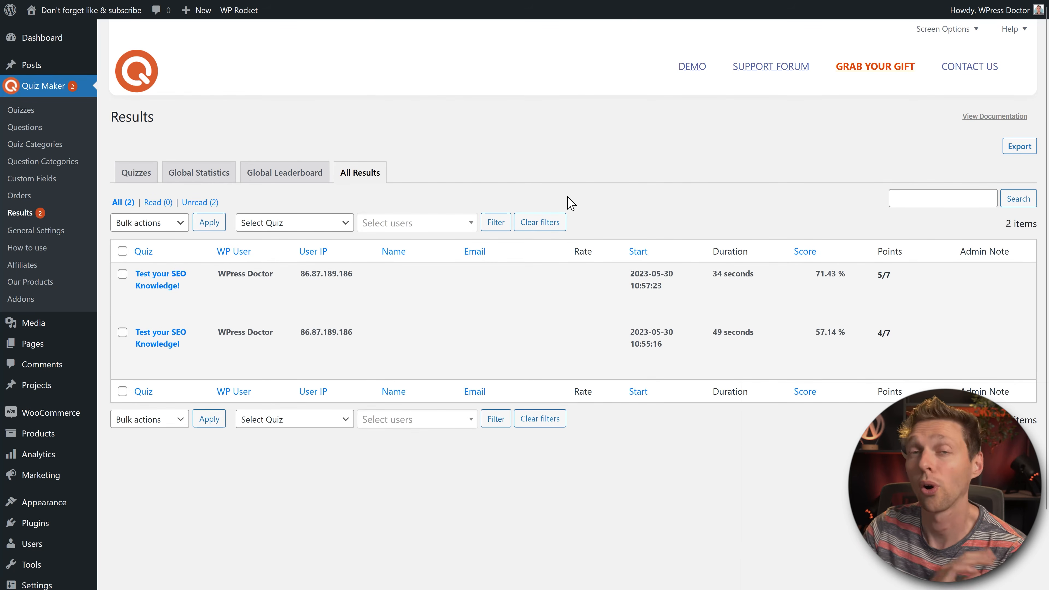
drag(168, 123, 109, 121)
click(175, 118)
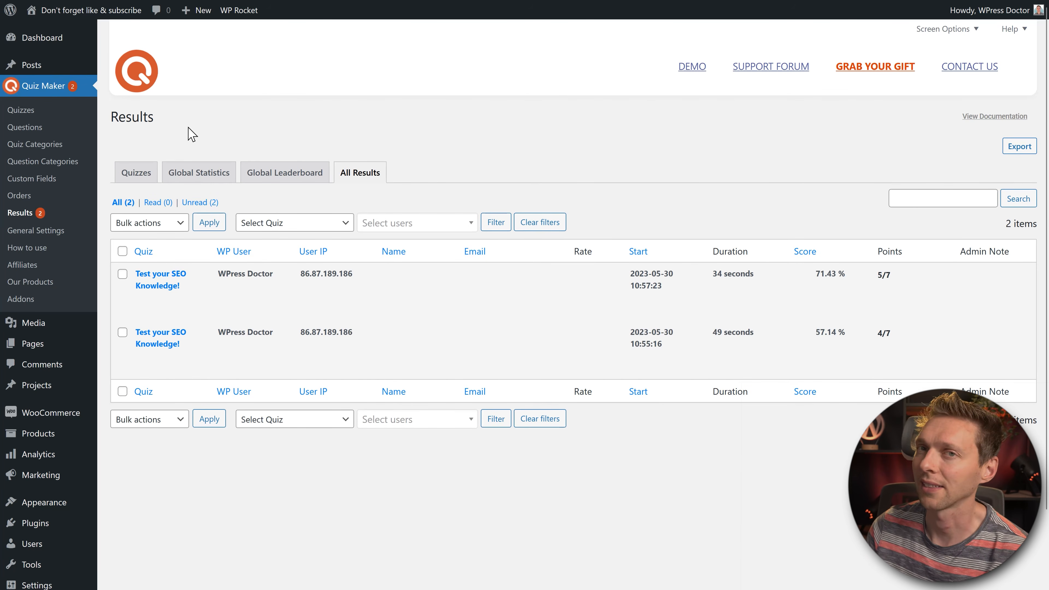
click(37, 230)
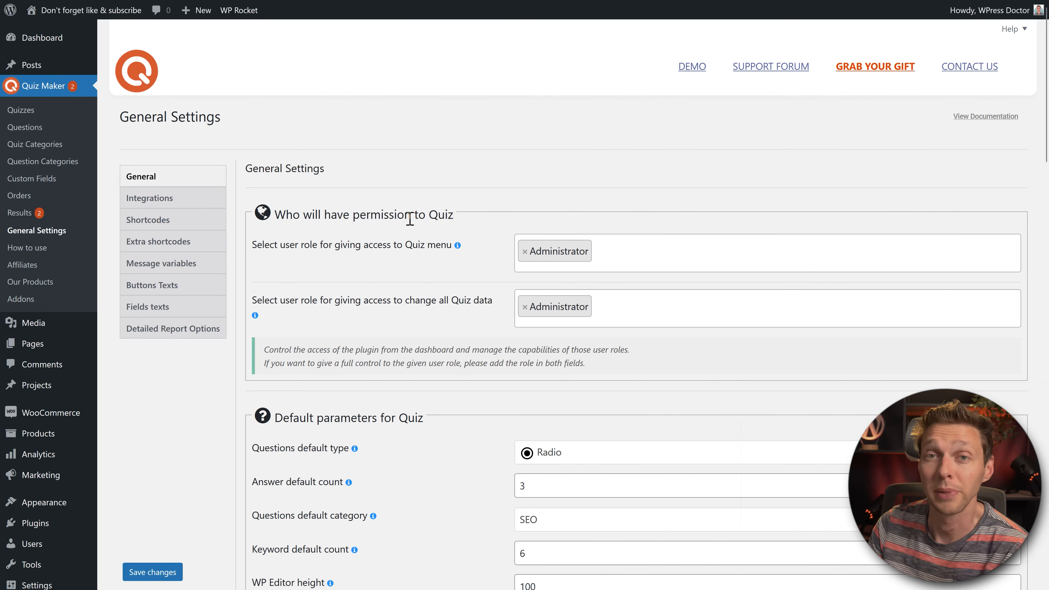
Step: Add the Editor role to the Quiz menu access roles alongside Administrator
click(644, 258)
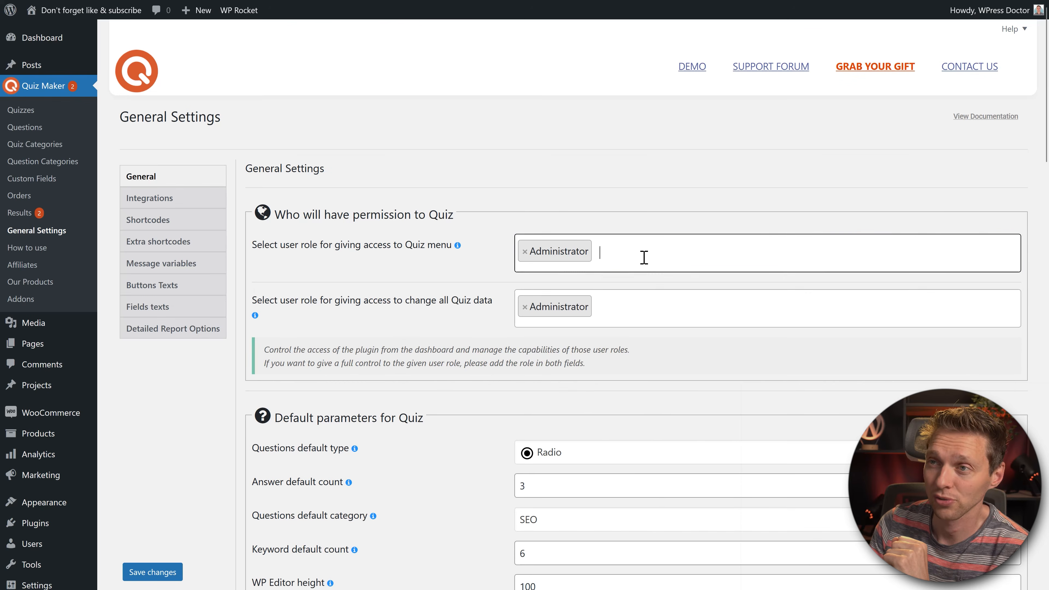
text(edit)
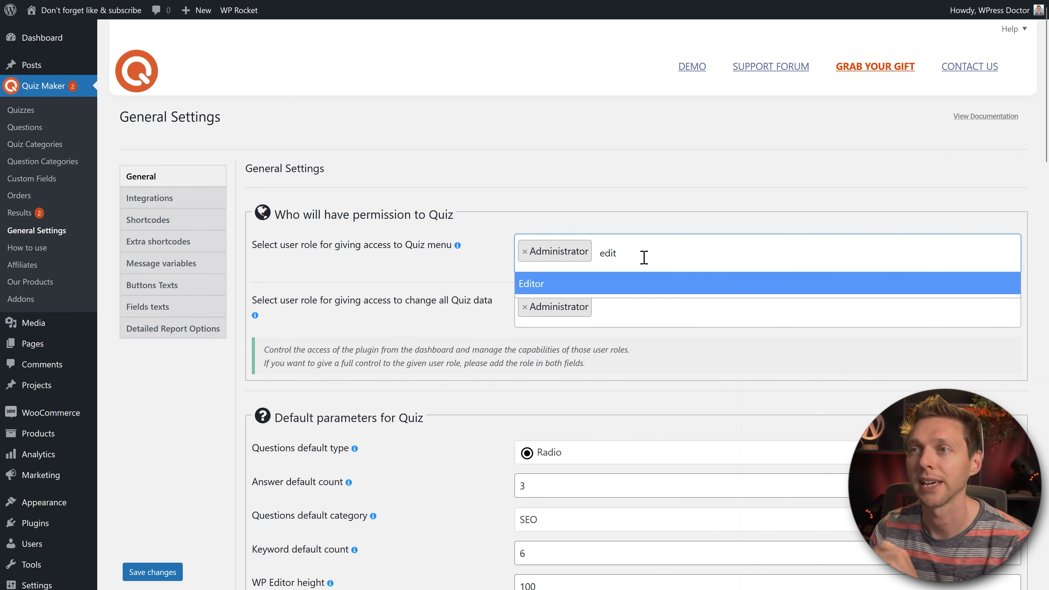
click(645, 285)
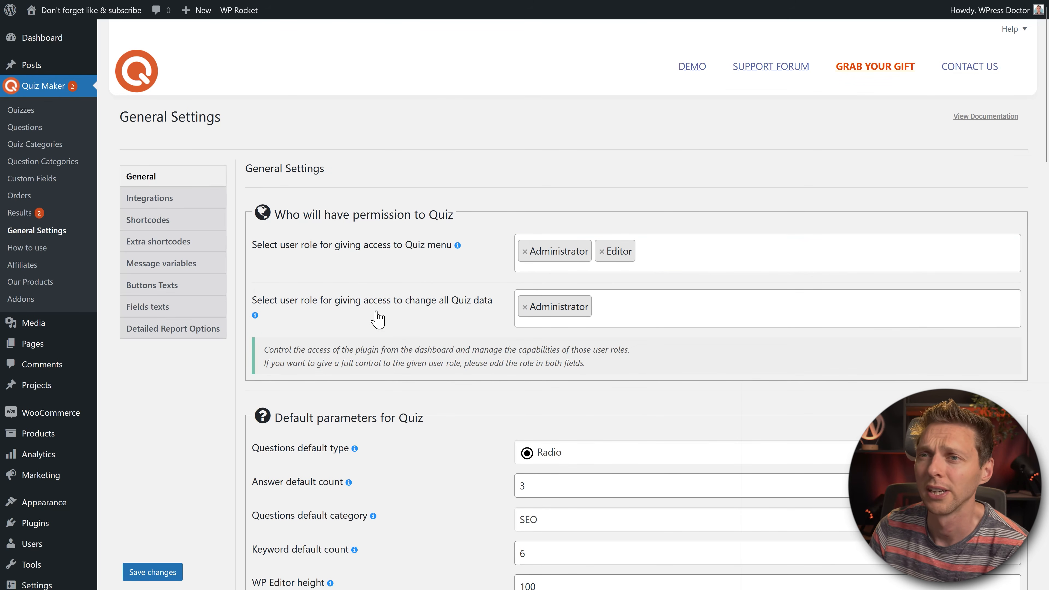
click(679, 313)
scroll(679, 318, down, 3)
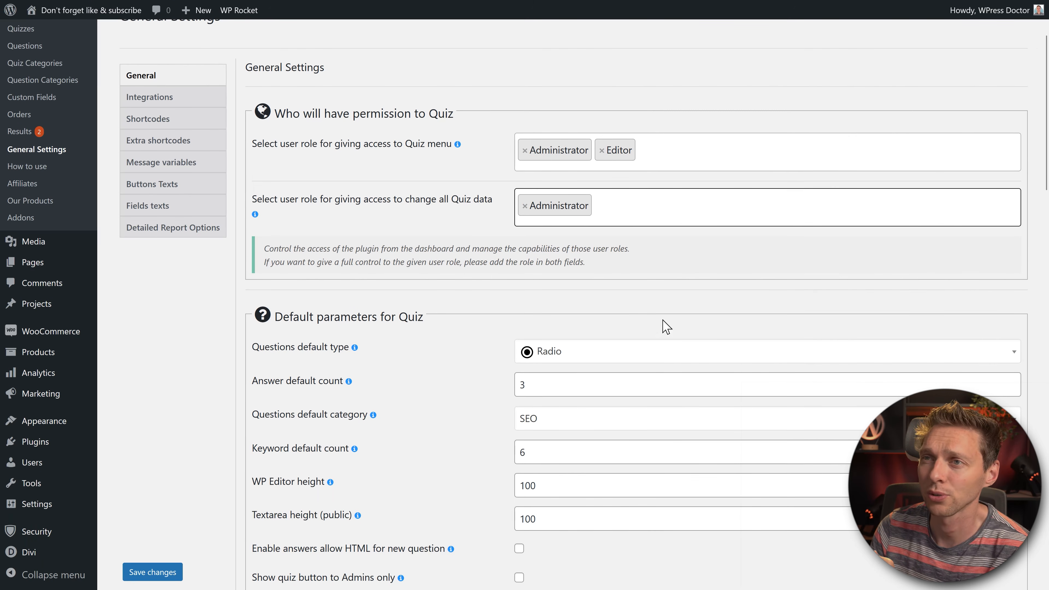
middle_click(684, 266)
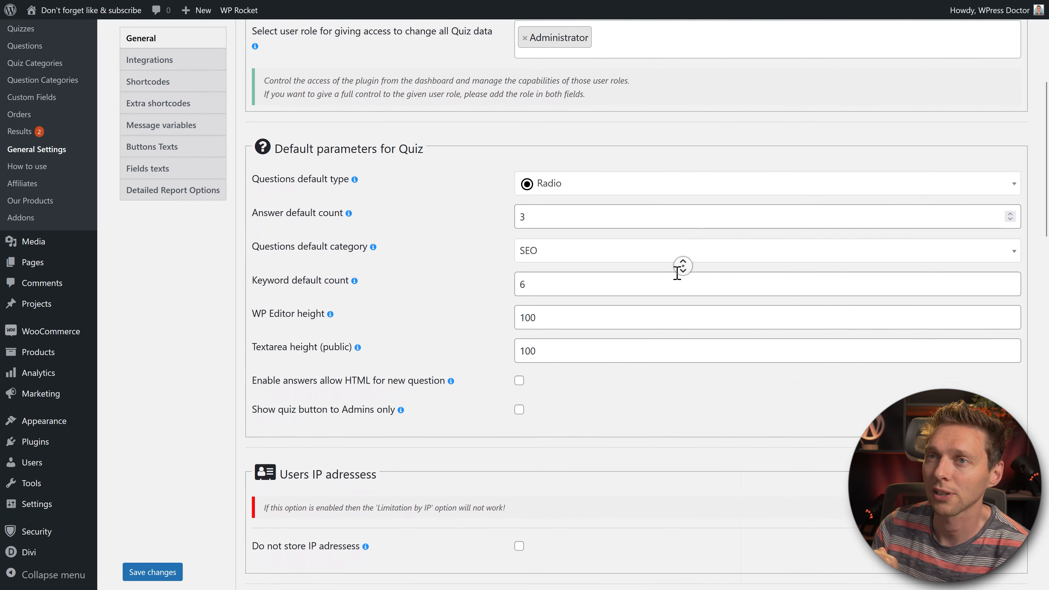
middle_click(676, 273)
Step: Keep Radio as the default question type and toggle 'Do not store IP addresses' on and off
click(600, 161)
click(627, 161)
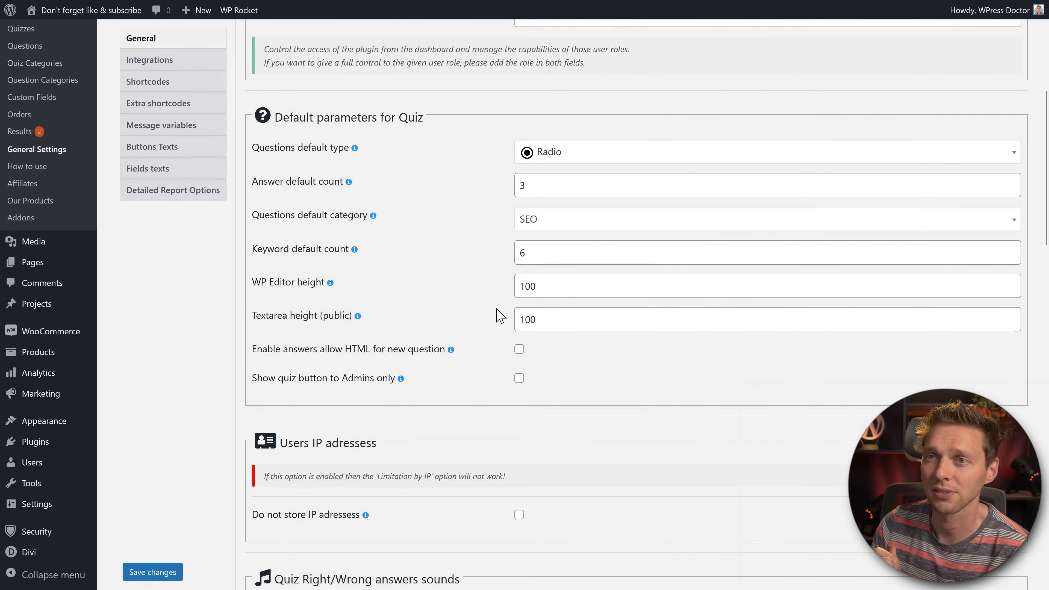
middle_click(697, 341)
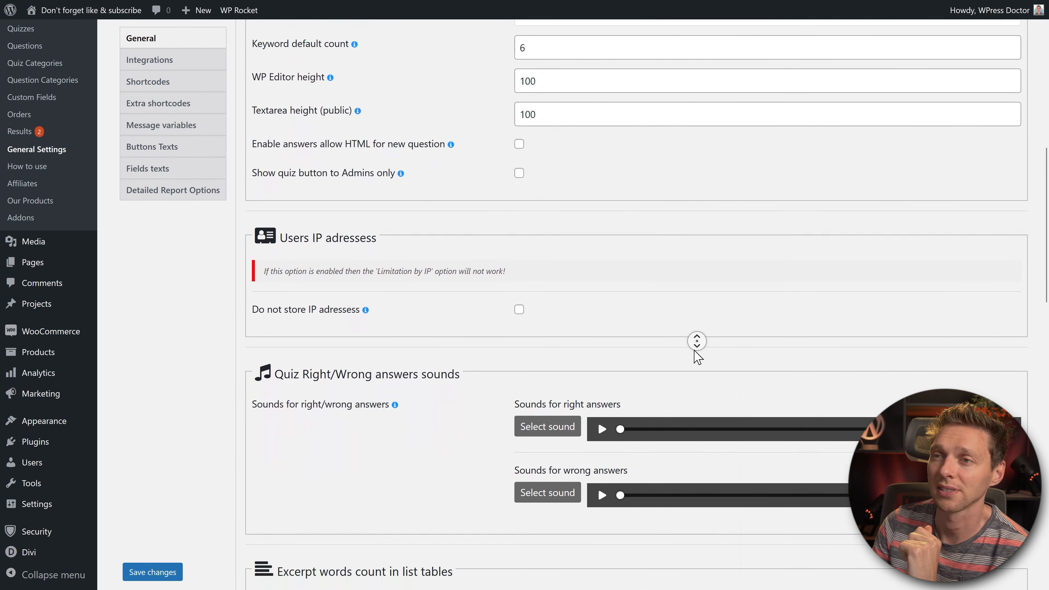
middle_click(694, 351)
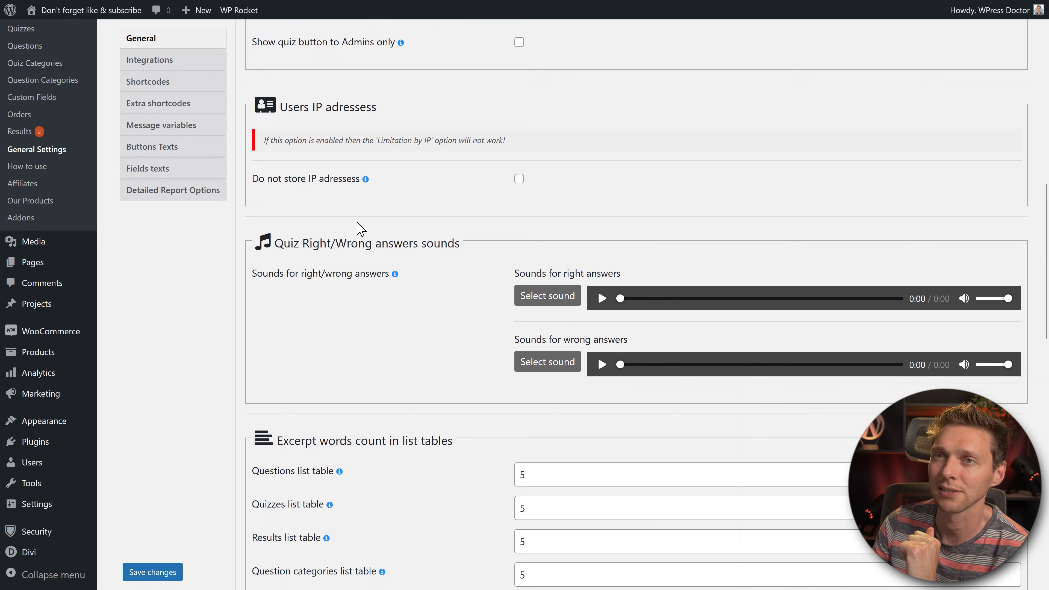
click(518, 180)
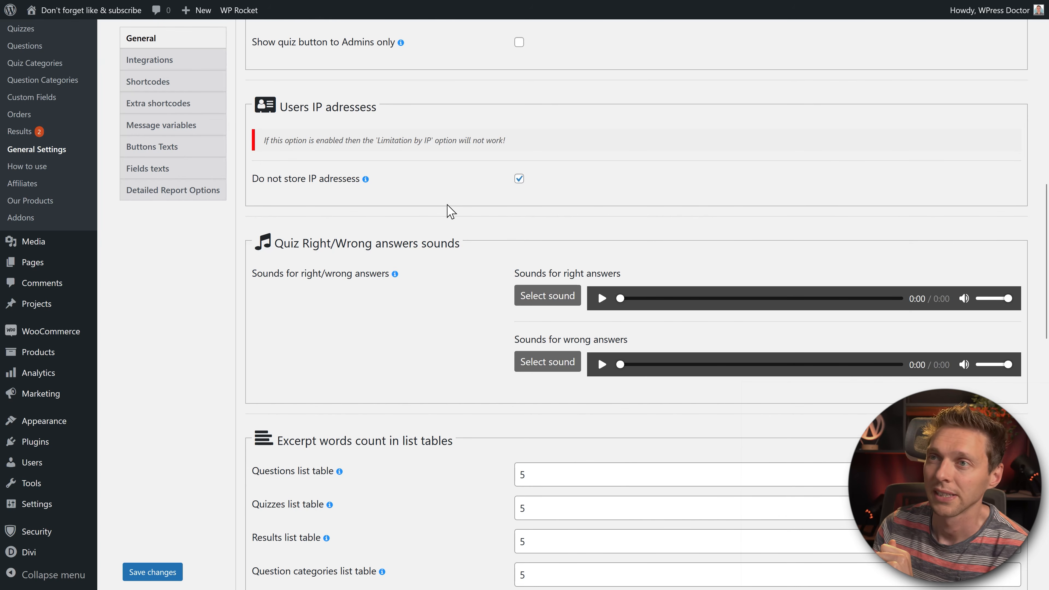
click(519, 180)
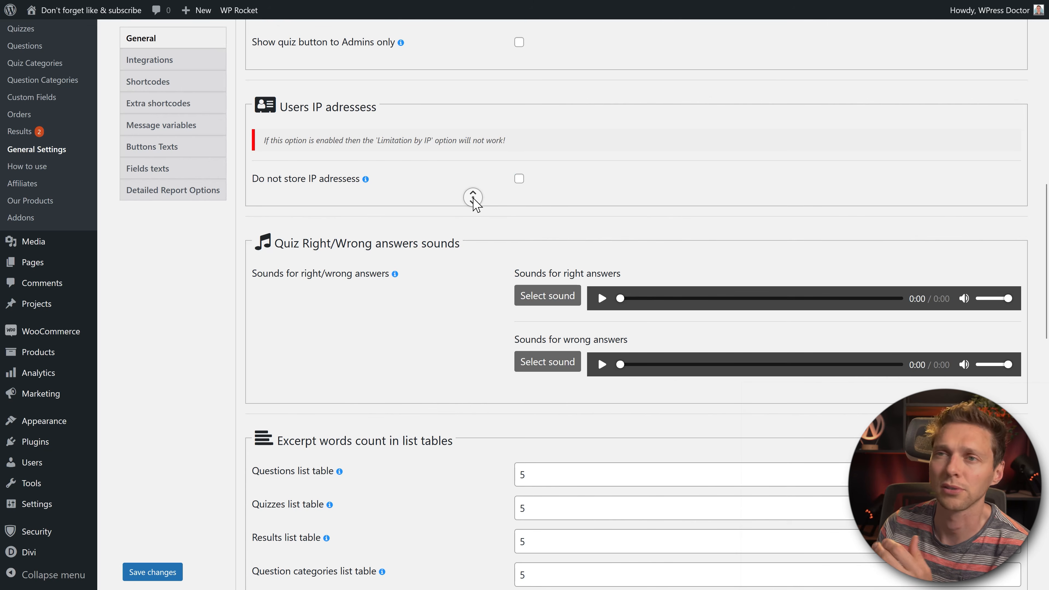
Step: Scroll past the answer sounds and Questions list excerpt count of 5, then return to General Settings
scroll(475, 203, down, 1)
drag(275, 199, 454, 201)
click(454, 201)
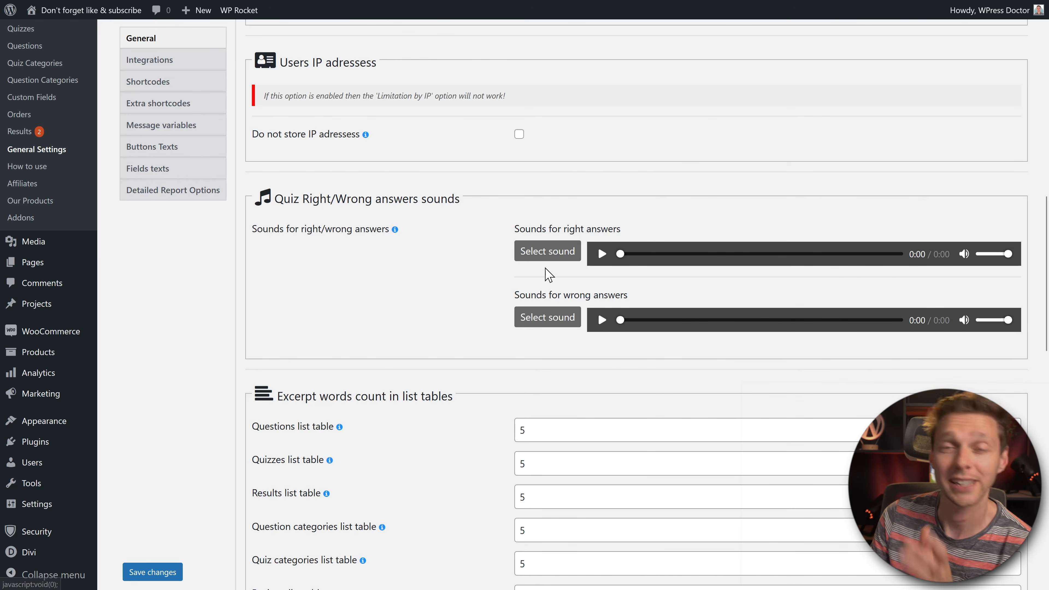
middle_click(458, 273)
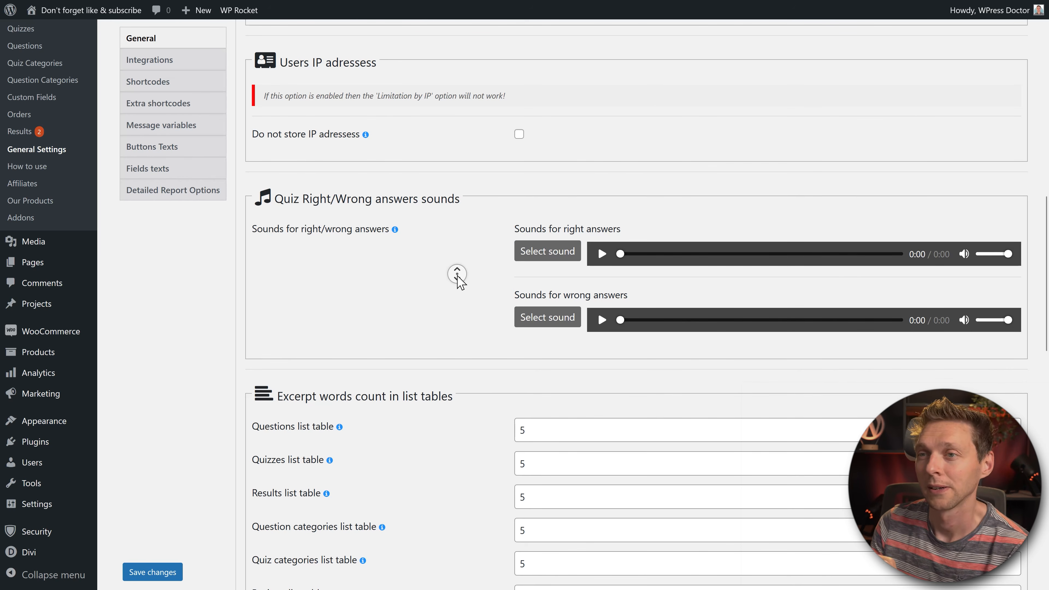
scroll(458, 276, down, 5)
click(555, 200)
drag(581, 199, 486, 208)
click(480, 210)
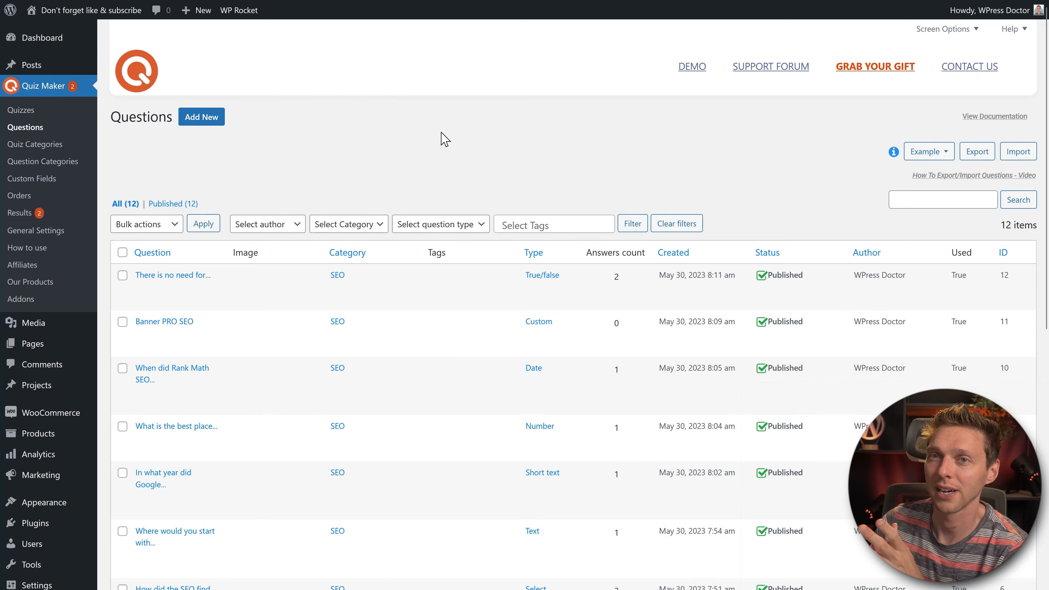
scroll(444, 139, down, 2)
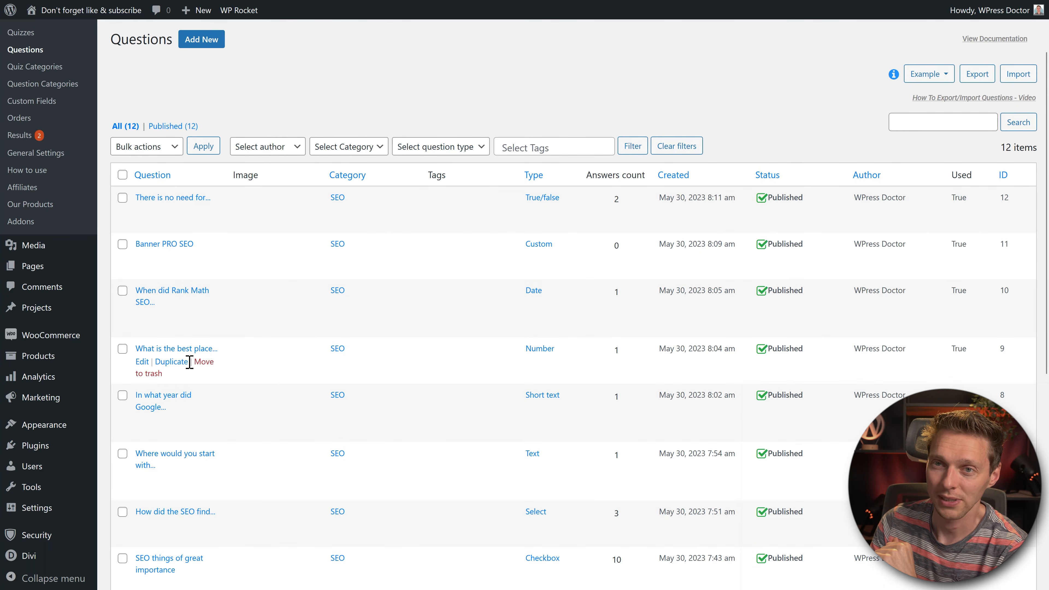
mouse_move(26, 6)
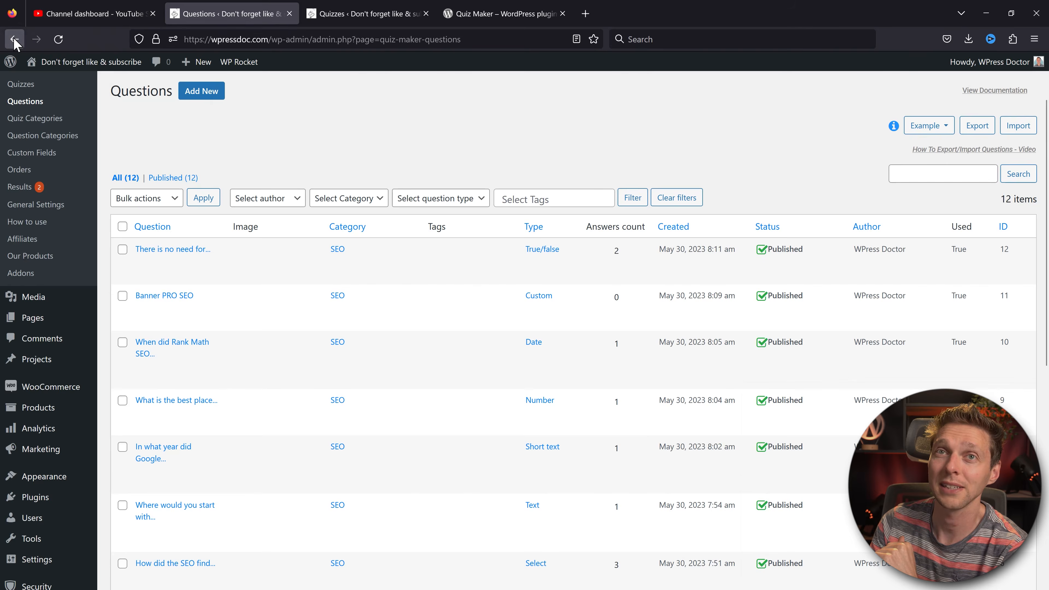
click(14, 40)
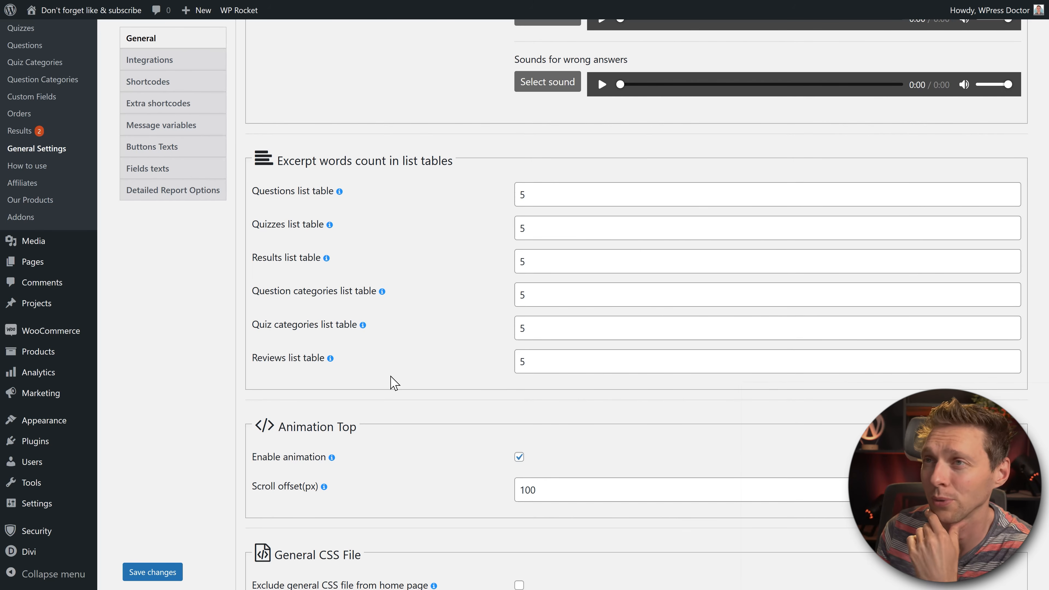
Step: Exclude the general CSS file from the home page and enable lazy loading for images
scroll(438, 263, down, 5)
middle_click(438, 264)
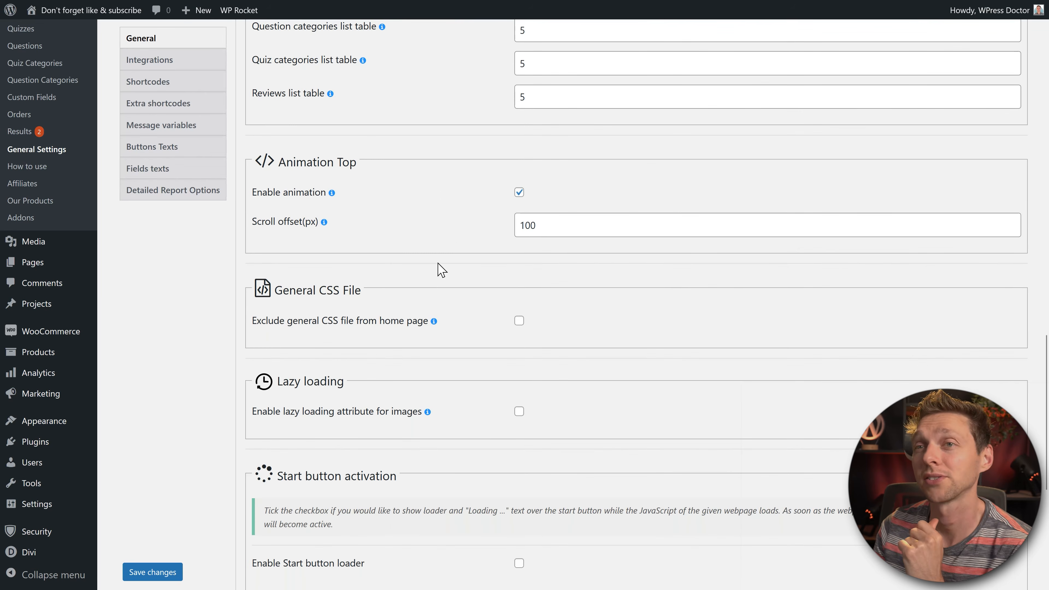
middle_click(477, 221)
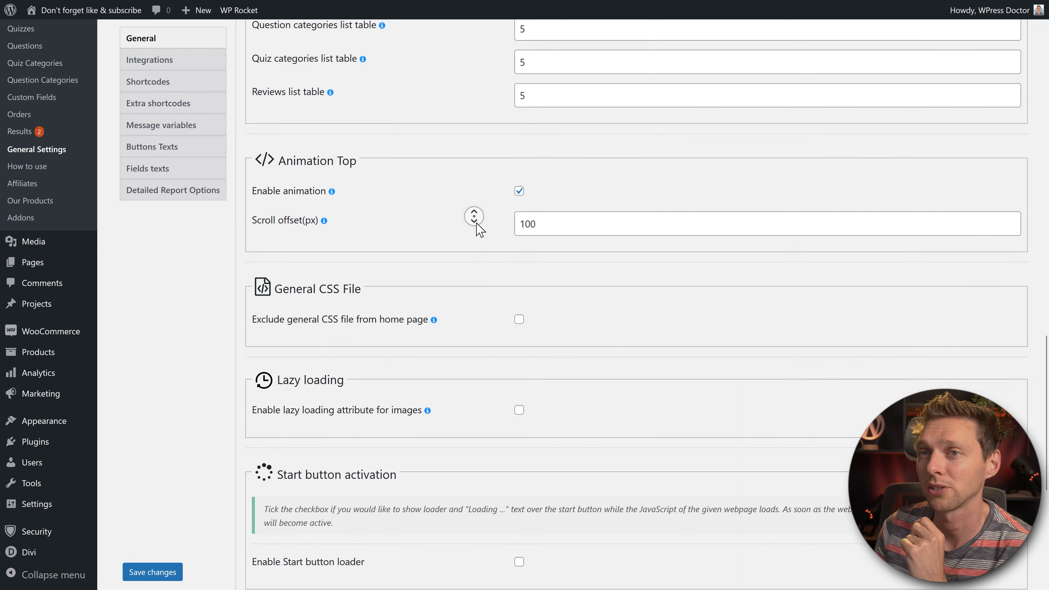
scroll(477, 220, down, 3)
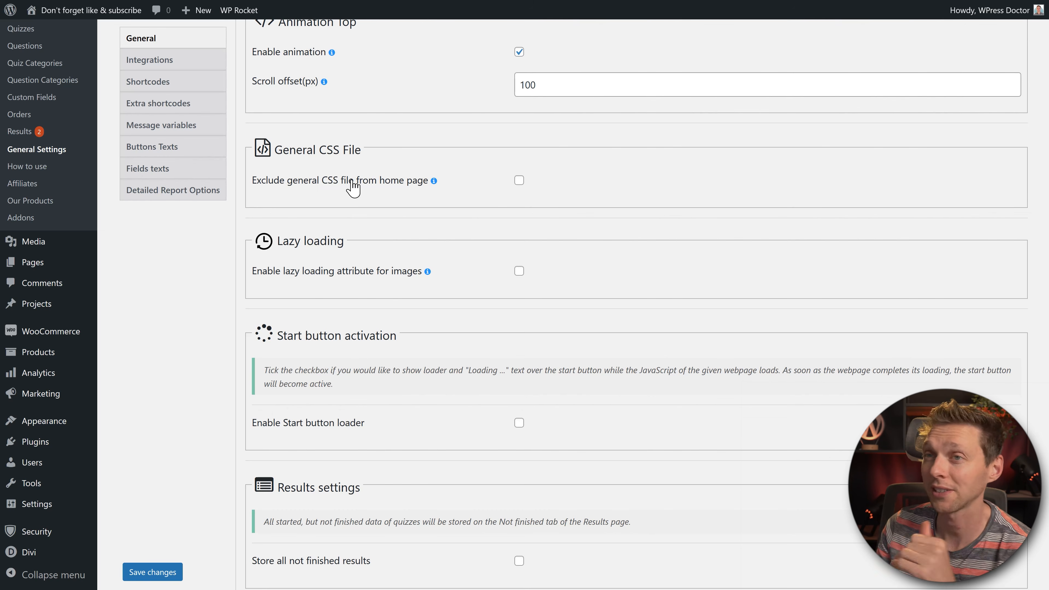
click(519, 181)
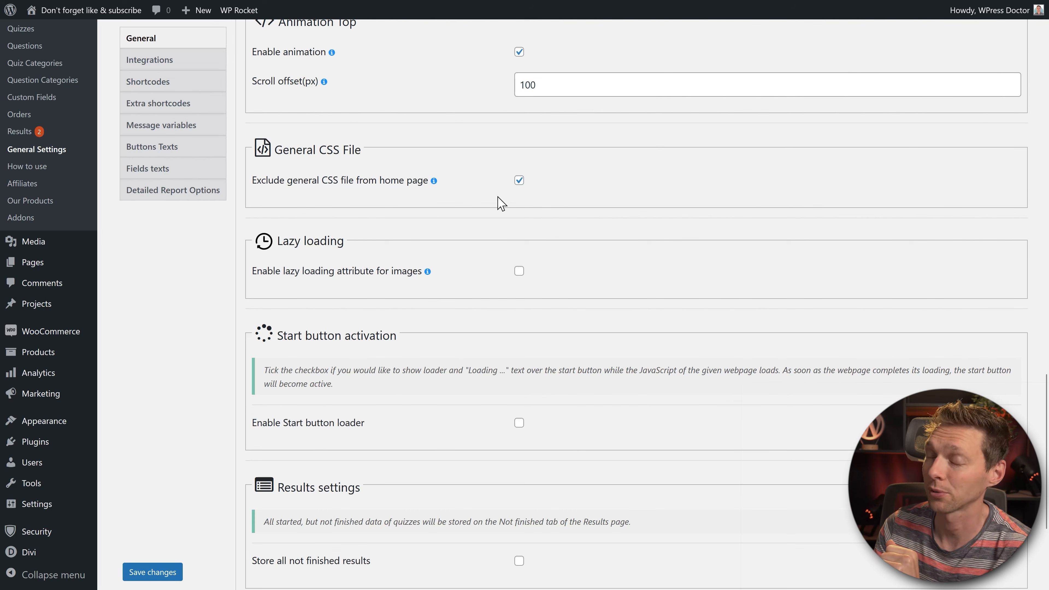
click(519, 271)
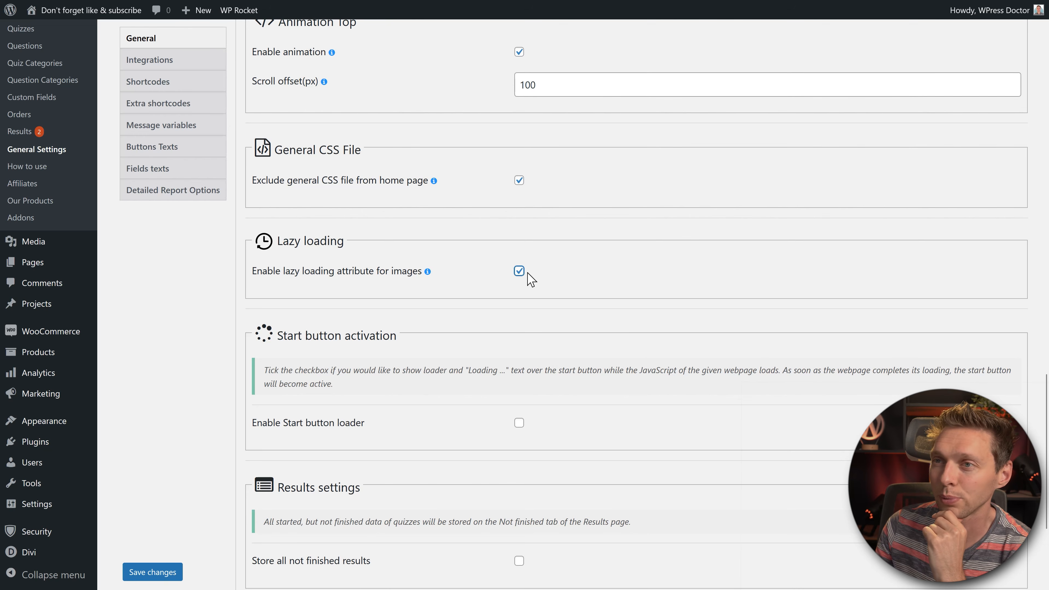
scroll(602, 278, down, 5)
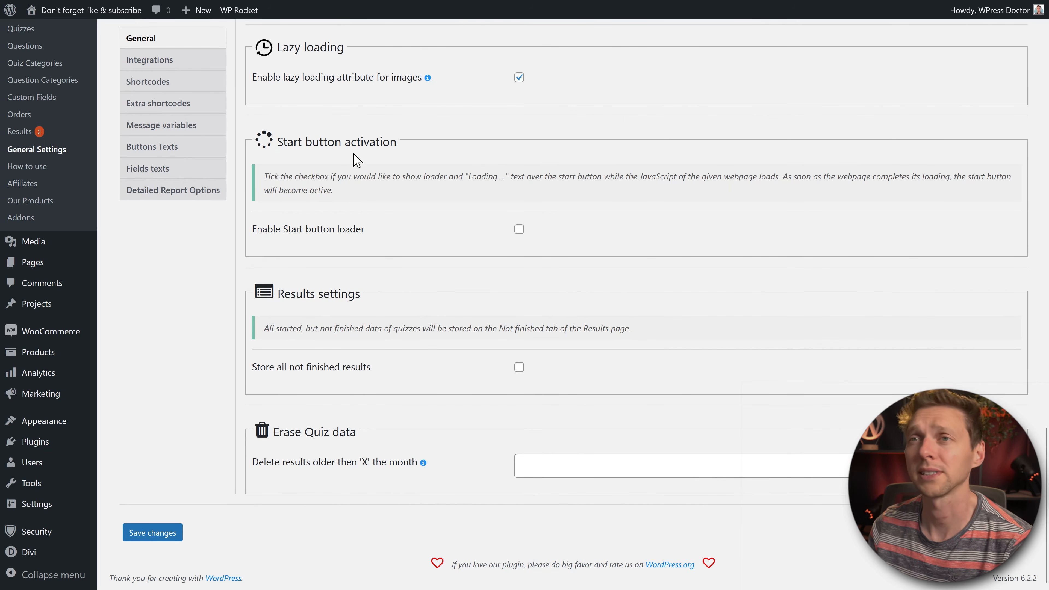
Step: Enable storing all not finished quiz results
drag(278, 145, 366, 143)
click(382, 144)
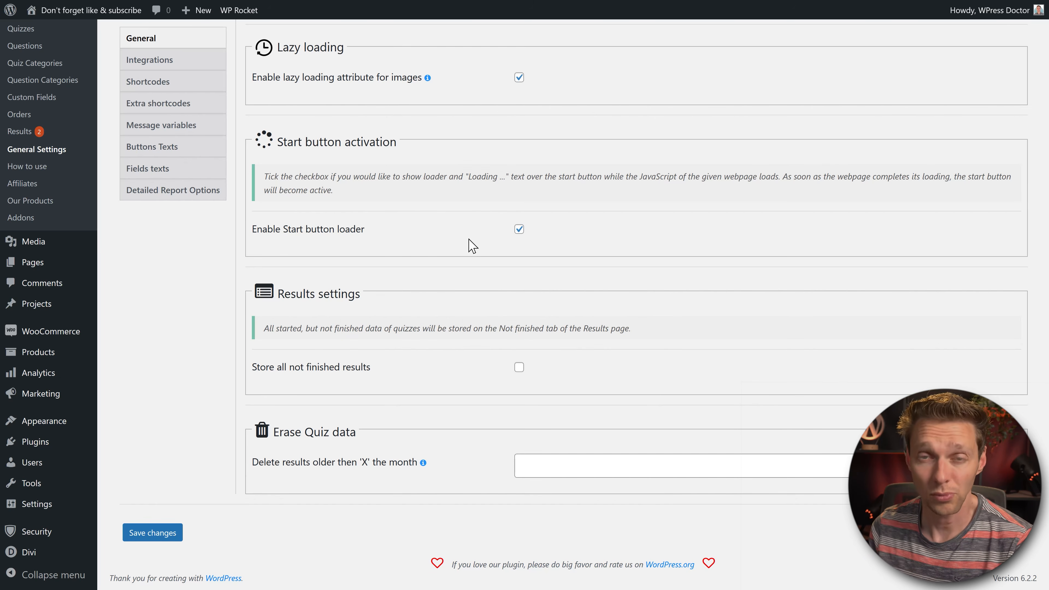
drag(292, 329, 603, 330)
click(606, 330)
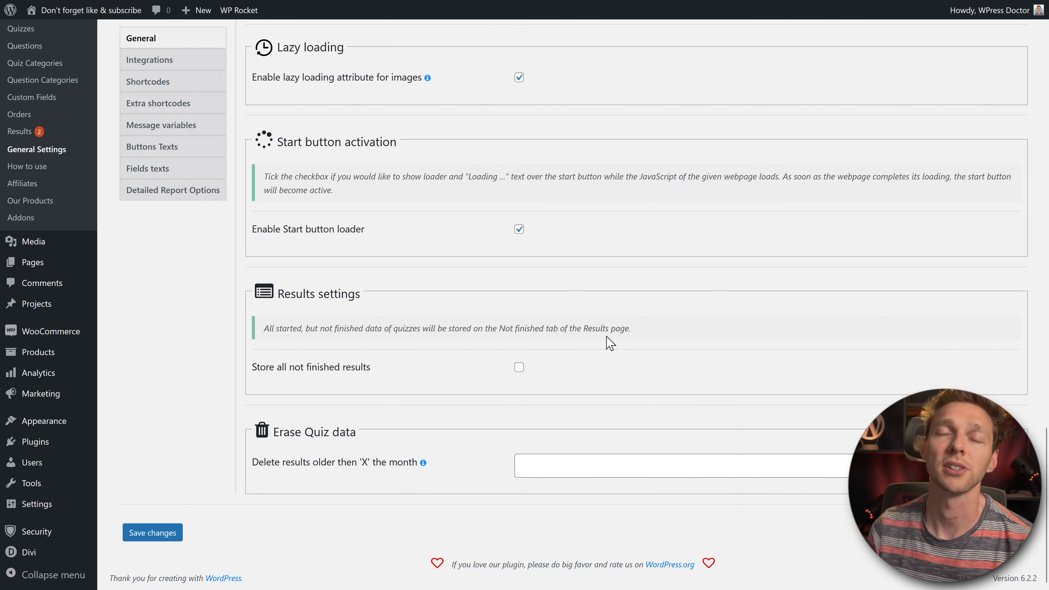
click(519, 367)
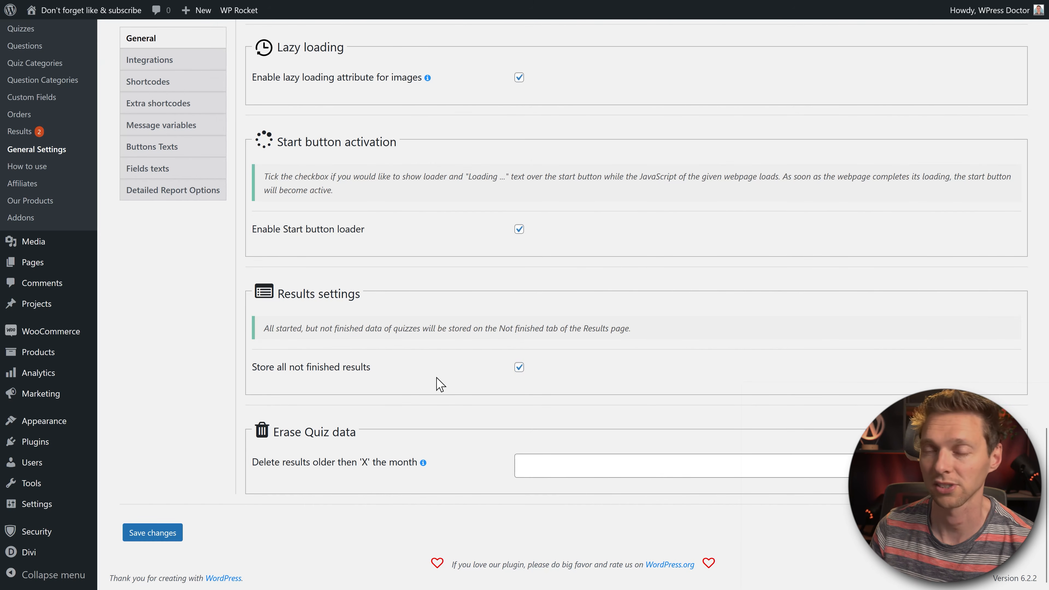
Step: Type 5 into the months field for deleting old results, clear it, and save the settings
click(540, 465)
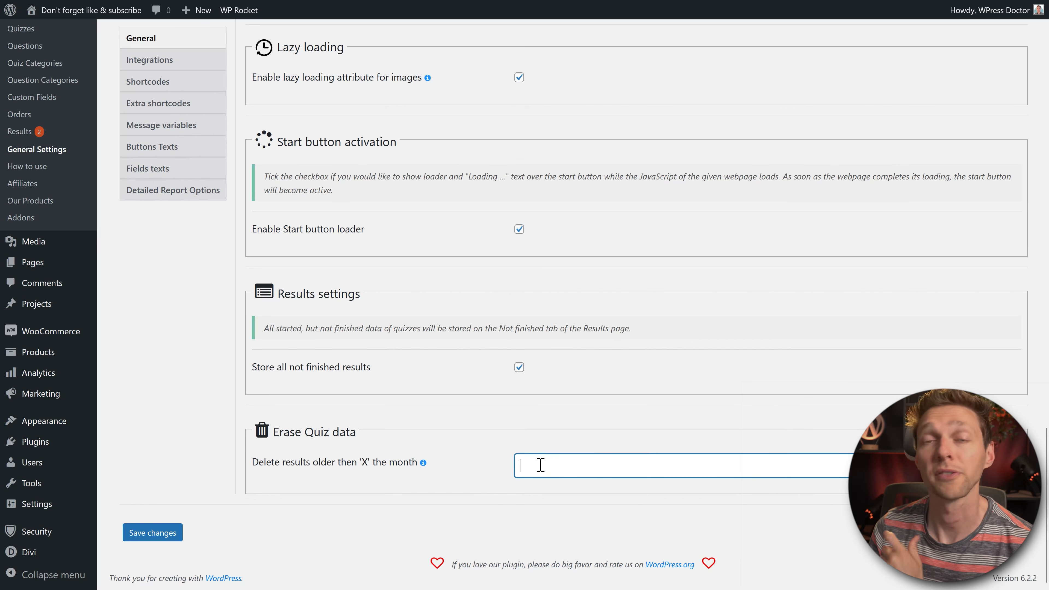
text(5)
click(471, 454)
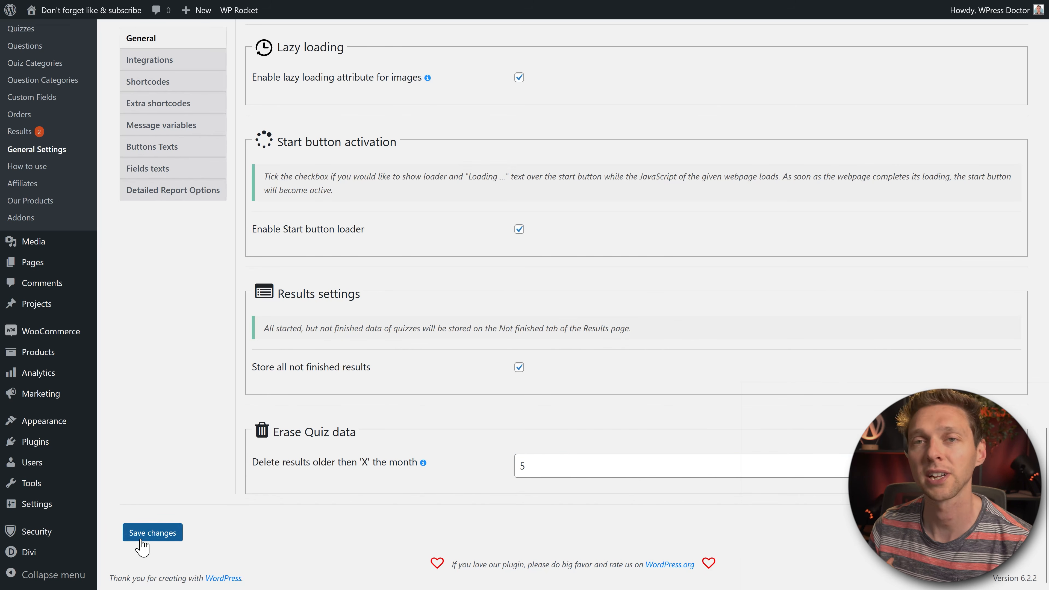
double_click(557, 466)
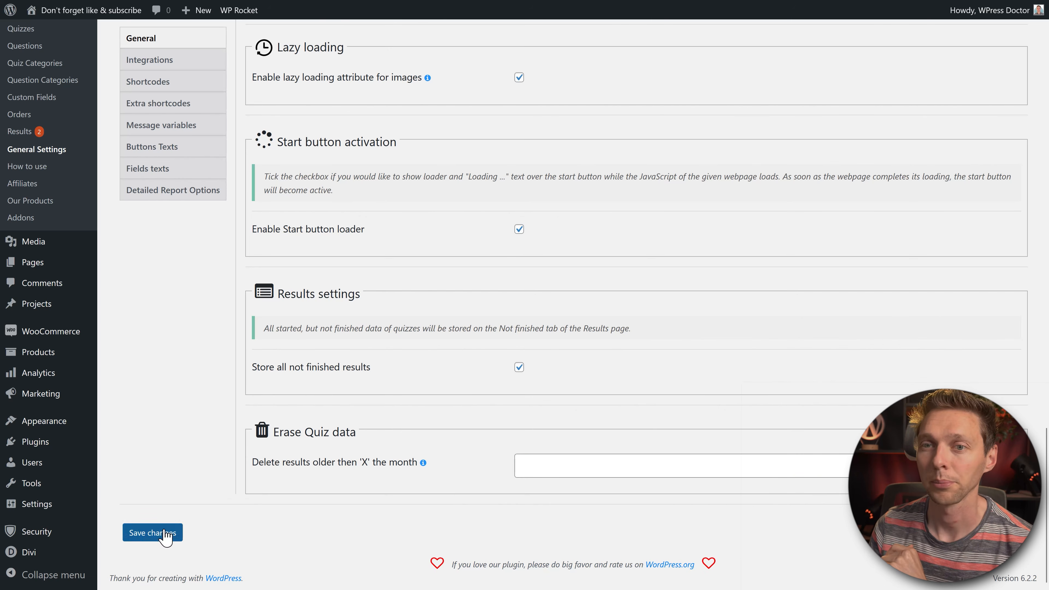
click(155, 534)
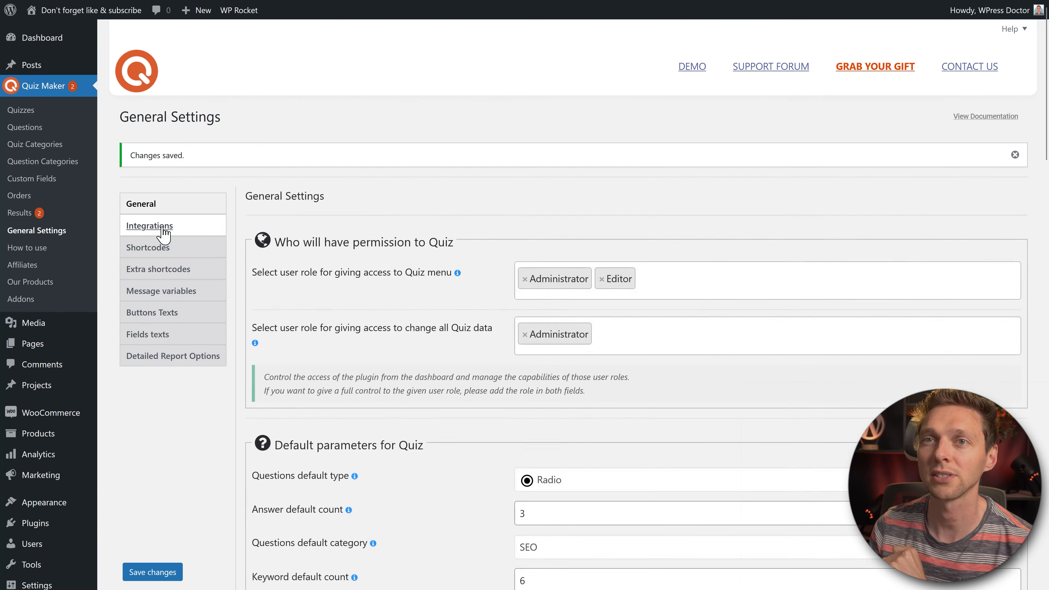
Step: Browse the Integrations settings and the Shortcodes tab's individual leaderboard shortcode
click(161, 231)
middle_click(426, 244)
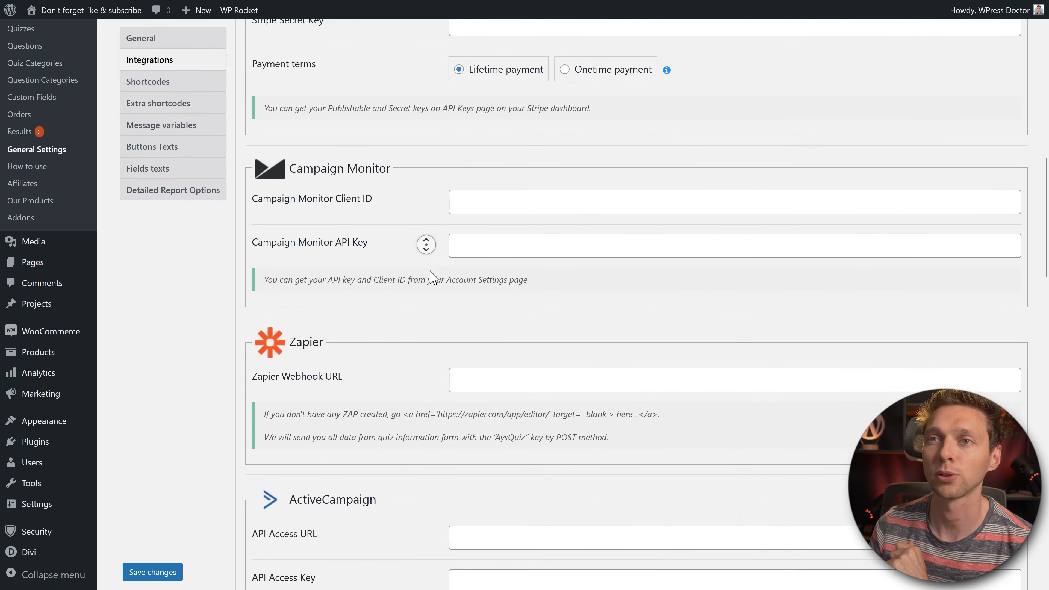
scroll(426, 244, up, 10)
click(151, 250)
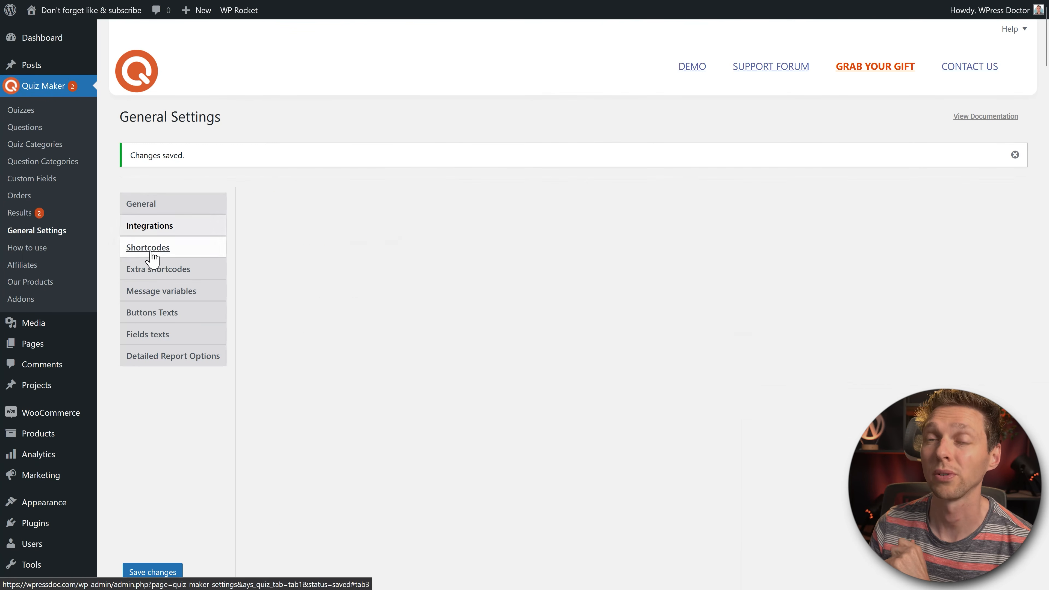
middle_click(515, 211)
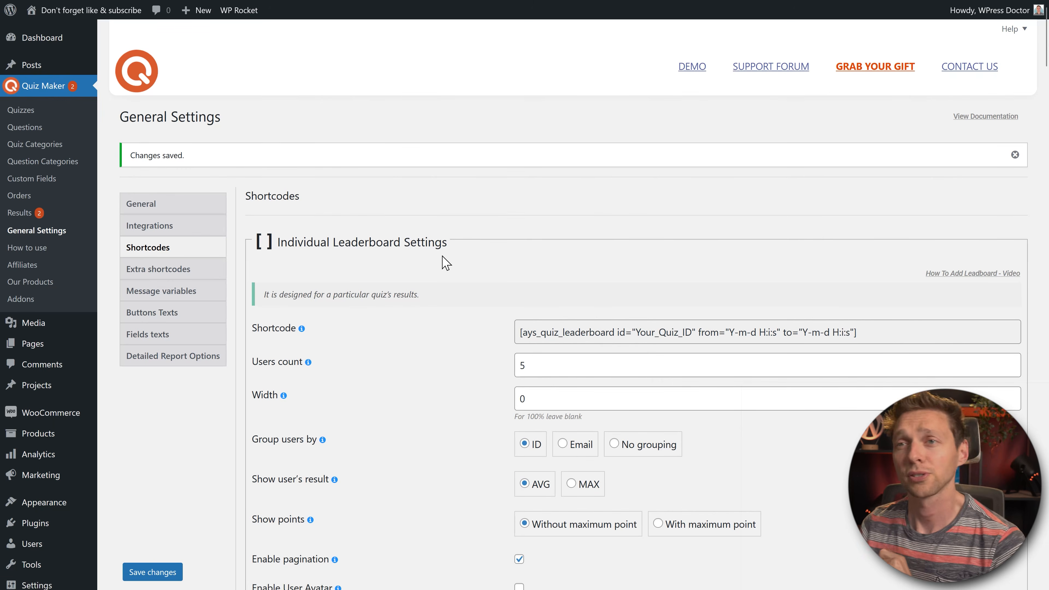
drag(447, 243, 339, 240)
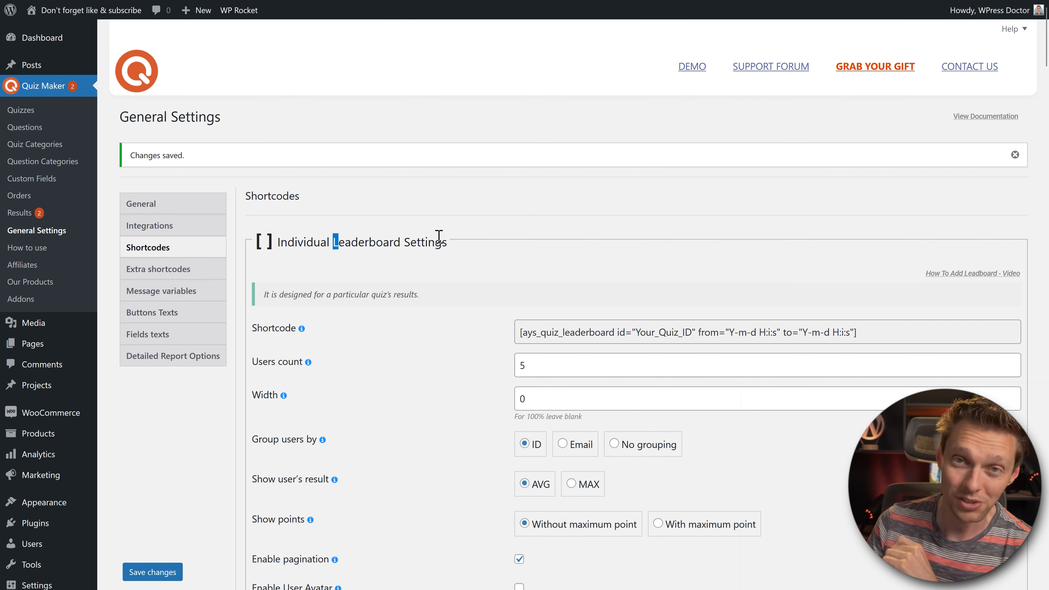
middle_click(497, 252)
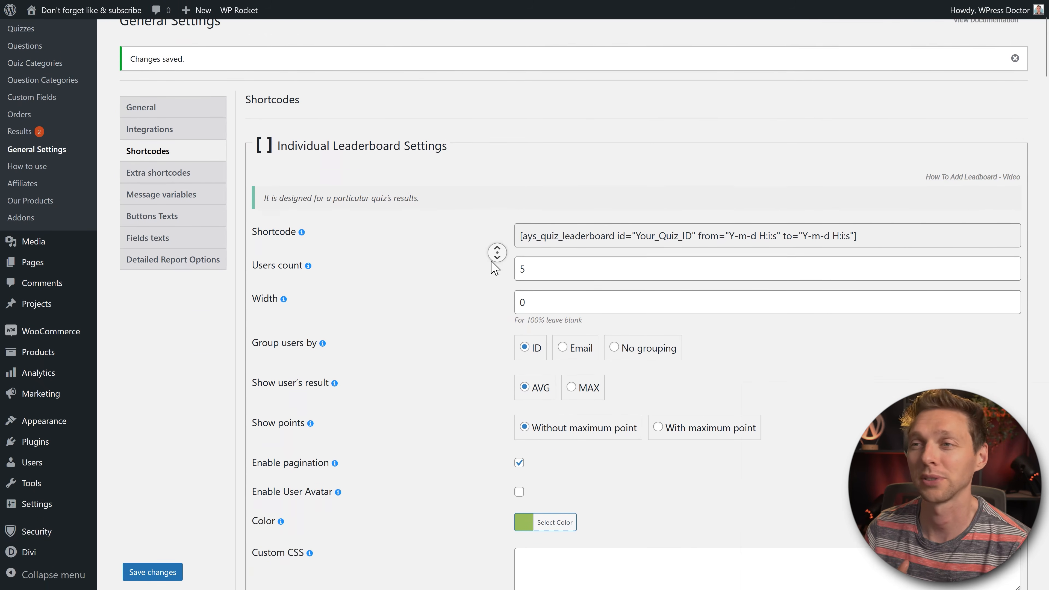
middle_click(491, 260)
drag(865, 175, 459, 196)
click(500, 193)
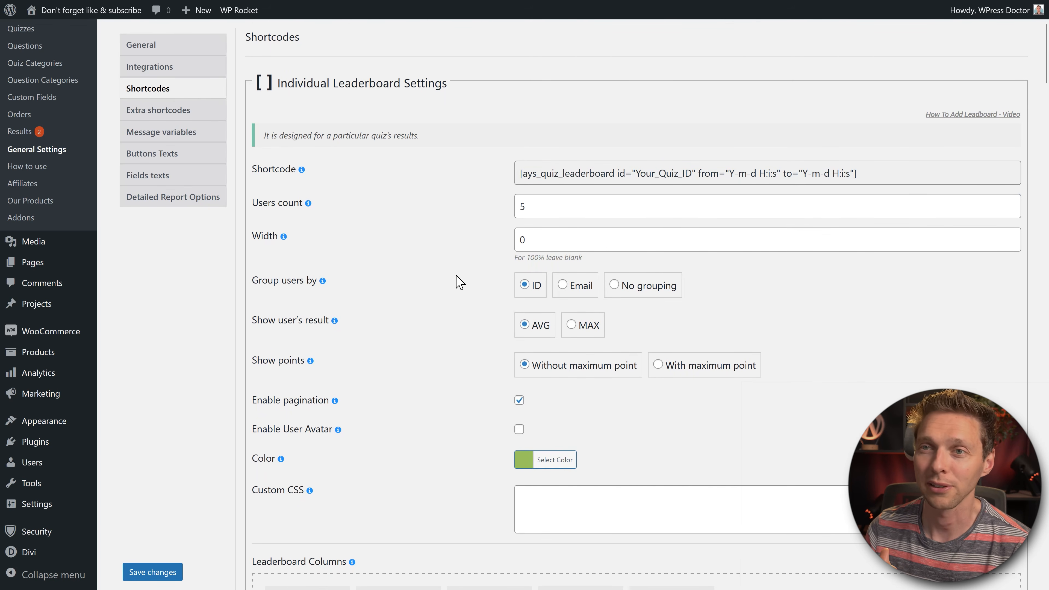
scroll(455, 273, down, 2)
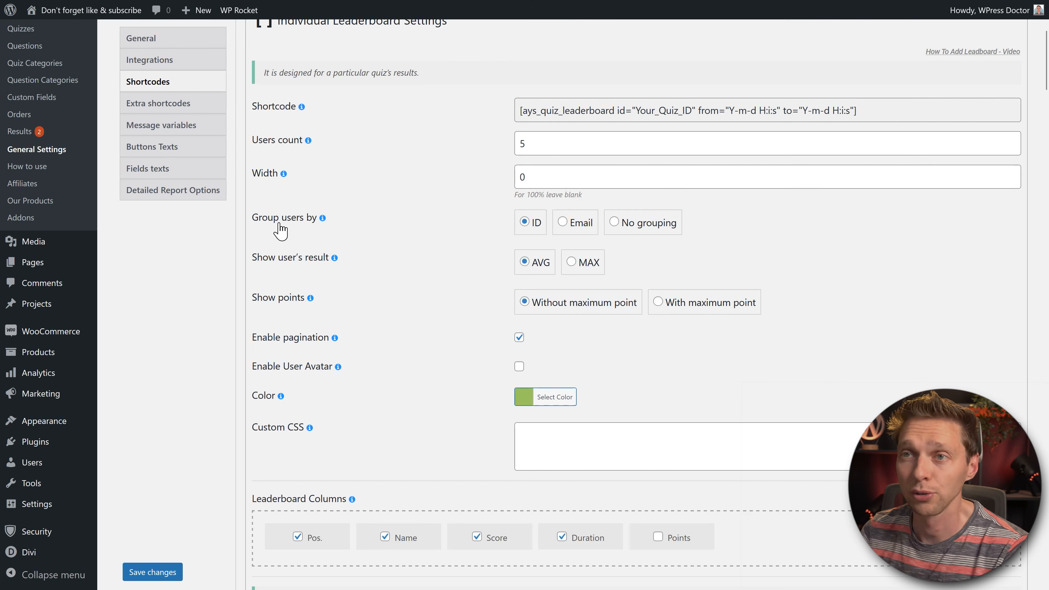
Step: Set the individual leaderboard to No grouping, showing maximum results and points without maximum point
click(606, 231)
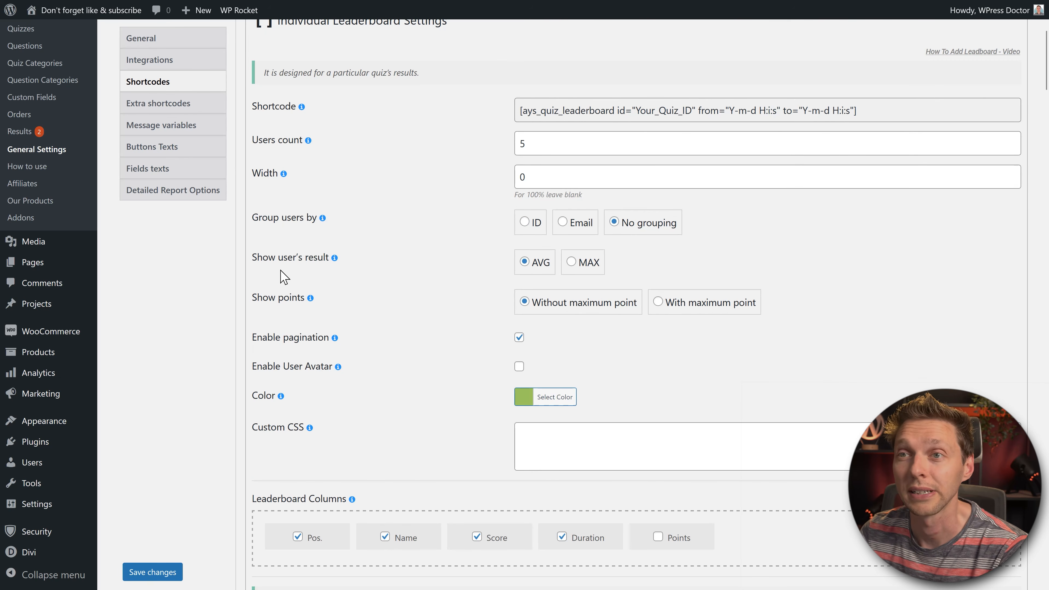
click(583, 268)
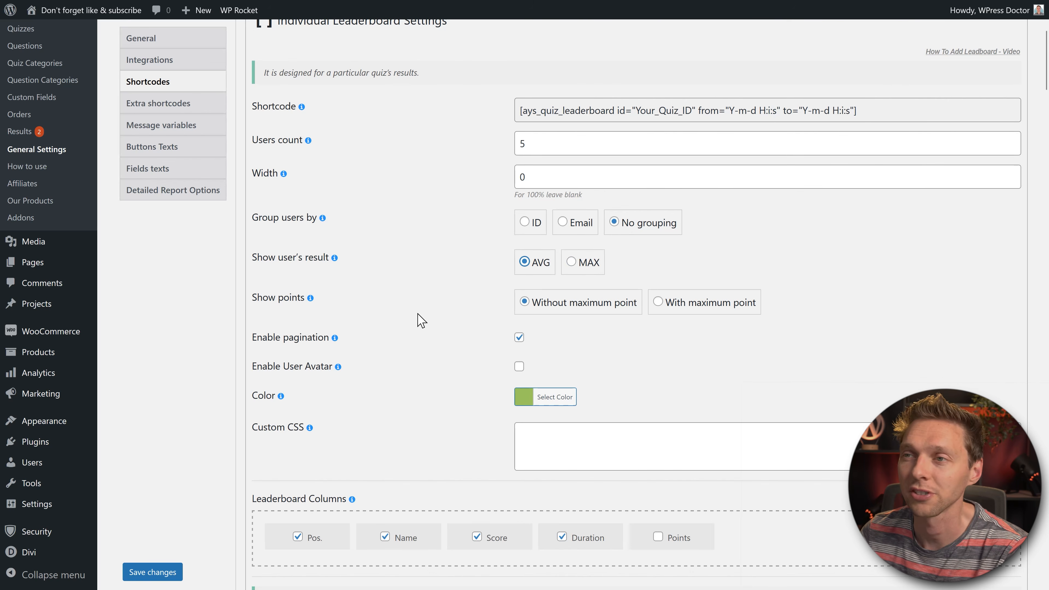
click(673, 309)
click(607, 310)
Step: Scroll through the remaining shortcode settings, then switch to Extra shortcodes
scroll(614, 347, down, 4)
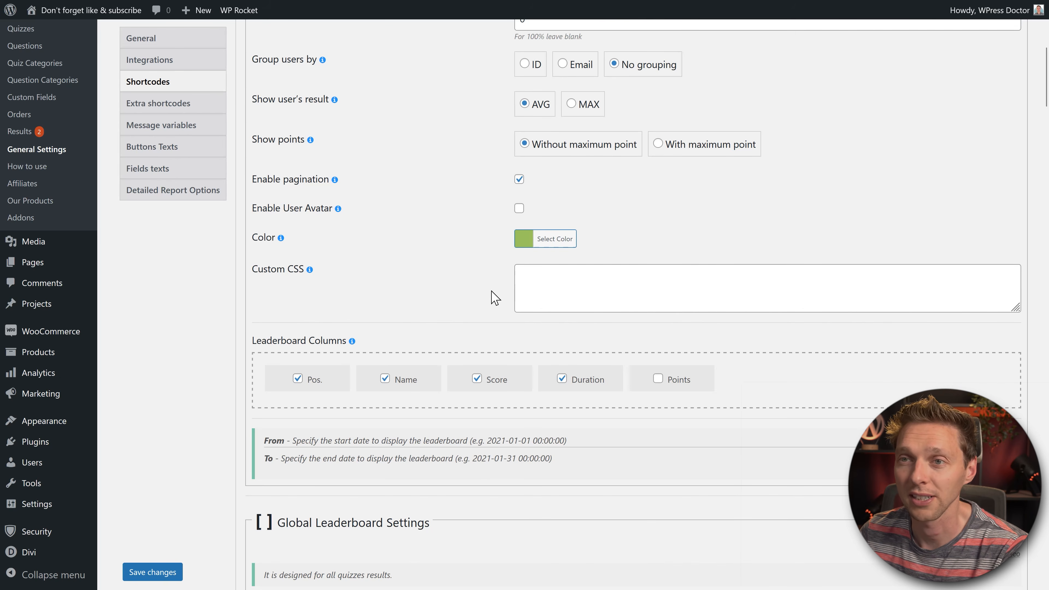
scroll(467, 265, down, 2)
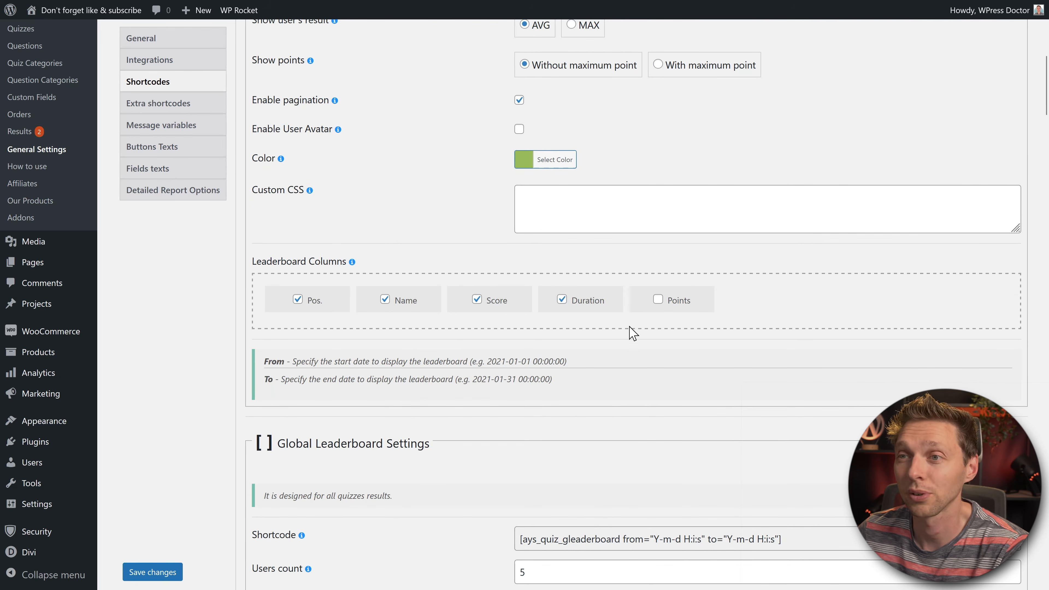
scroll(615, 332, down, 4)
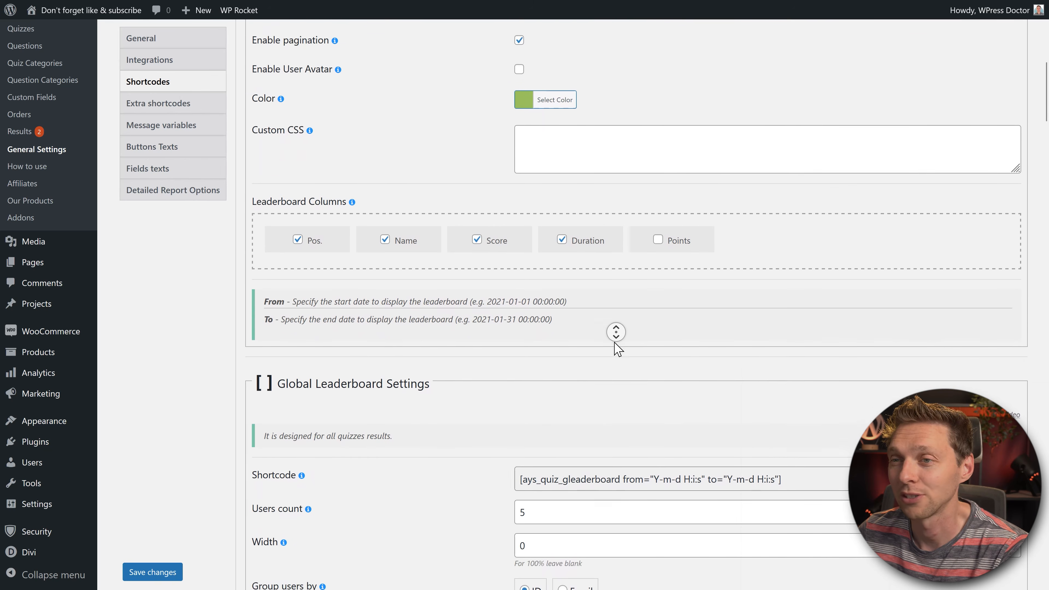
scroll(615, 332, down, 10)
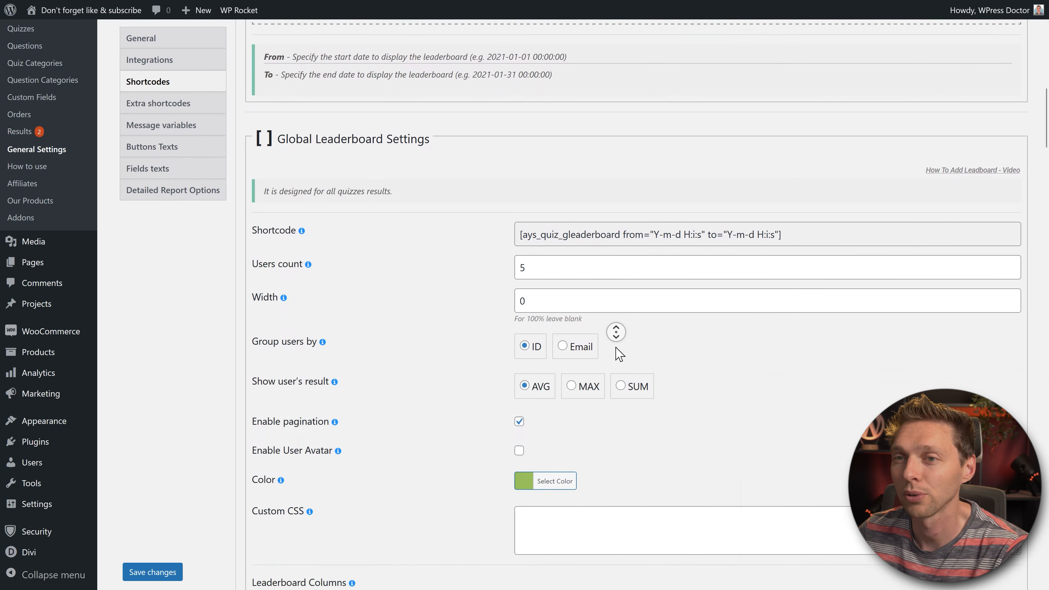
scroll(616, 332, down, 9)
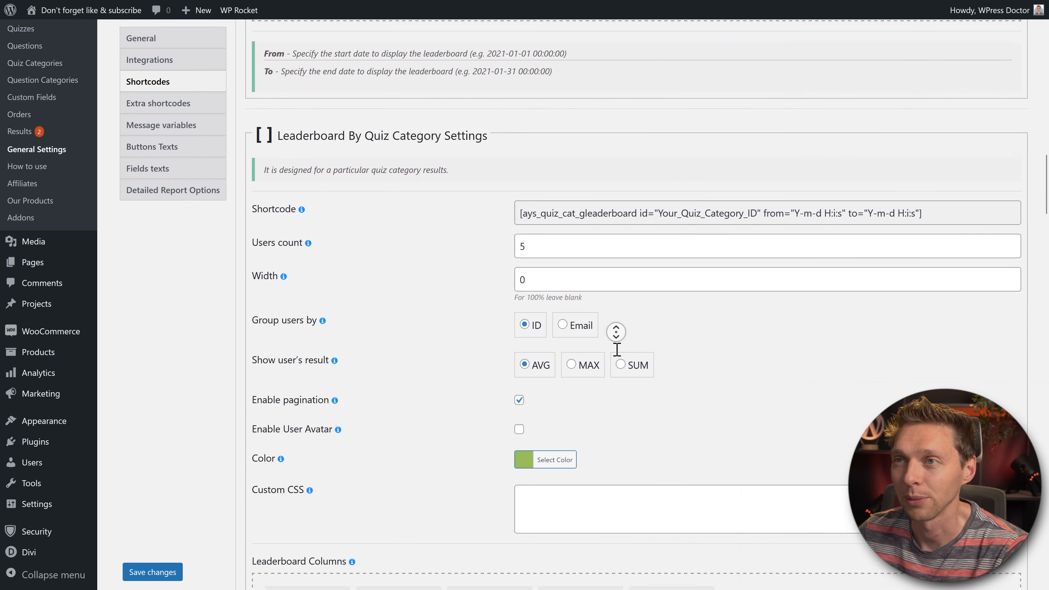
scroll(668, 326, down, 14)
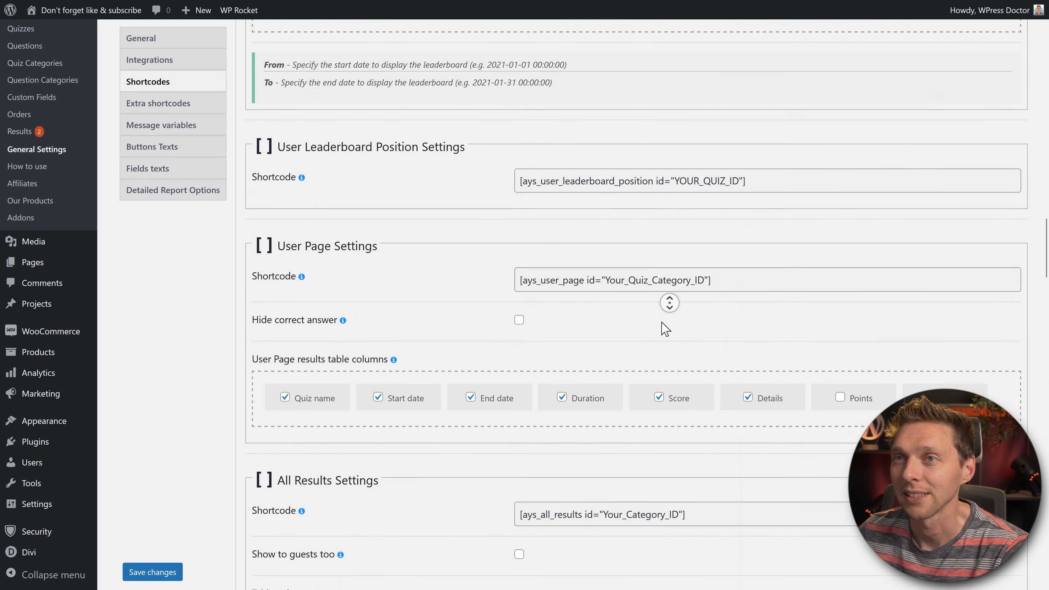
middle_click(681, 213)
scroll(678, 214, down, 15)
scroll(678, 227, down, 20)
scroll(678, 227, down, 20)
click(687, 234)
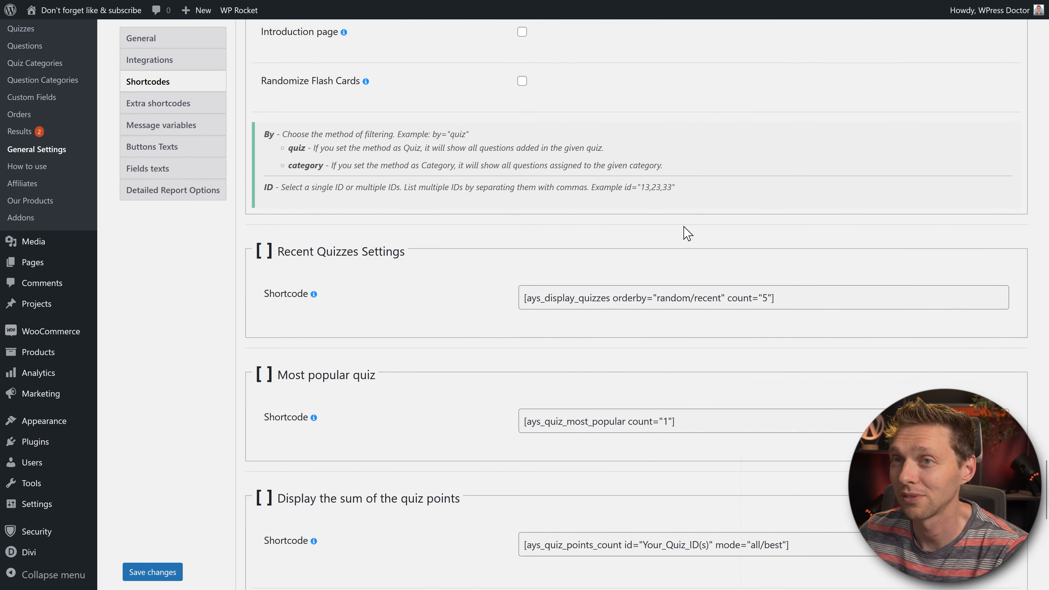
scroll(690, 219, down, 4)
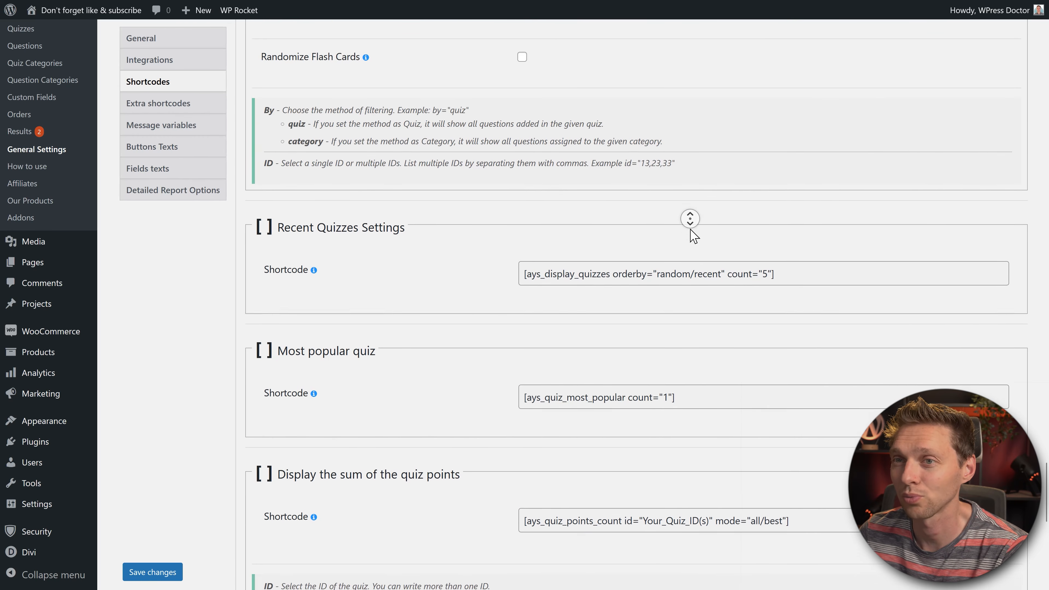
click(692, 231)
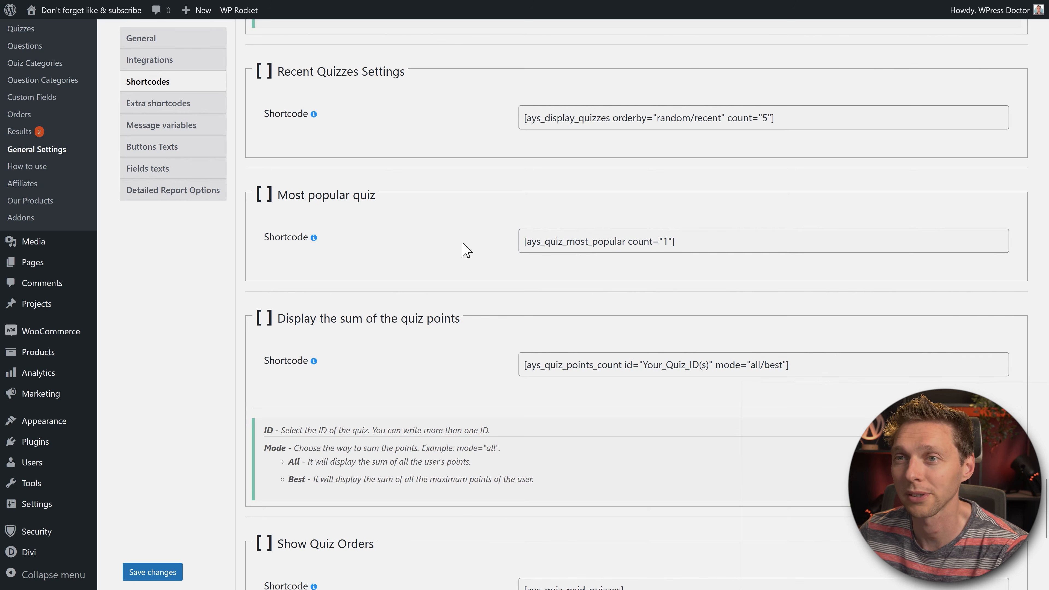
scroll(473, 241, down, 10)
click(340, 202)
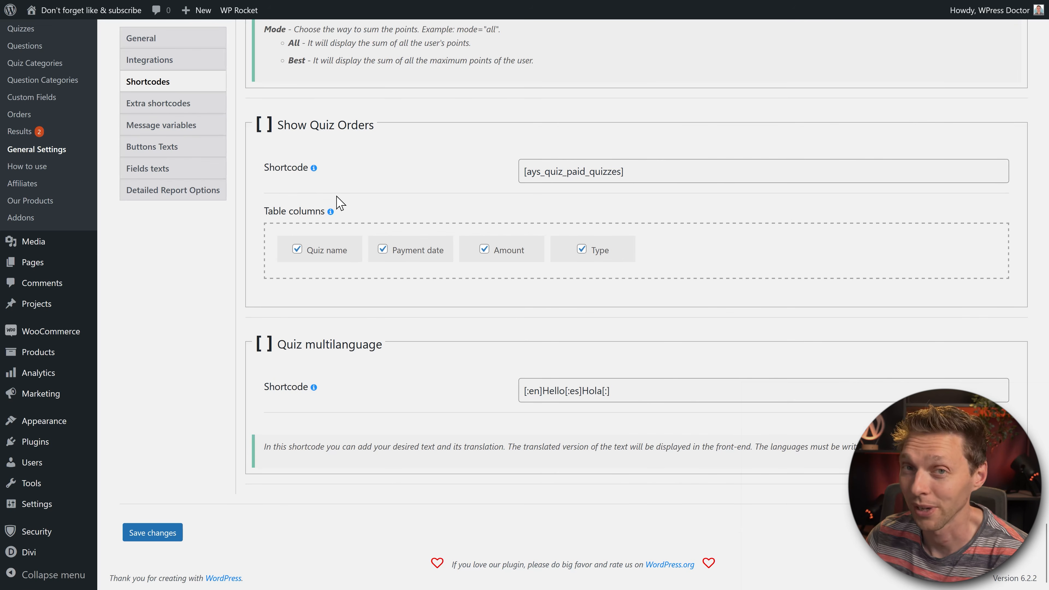
click(157, 104)
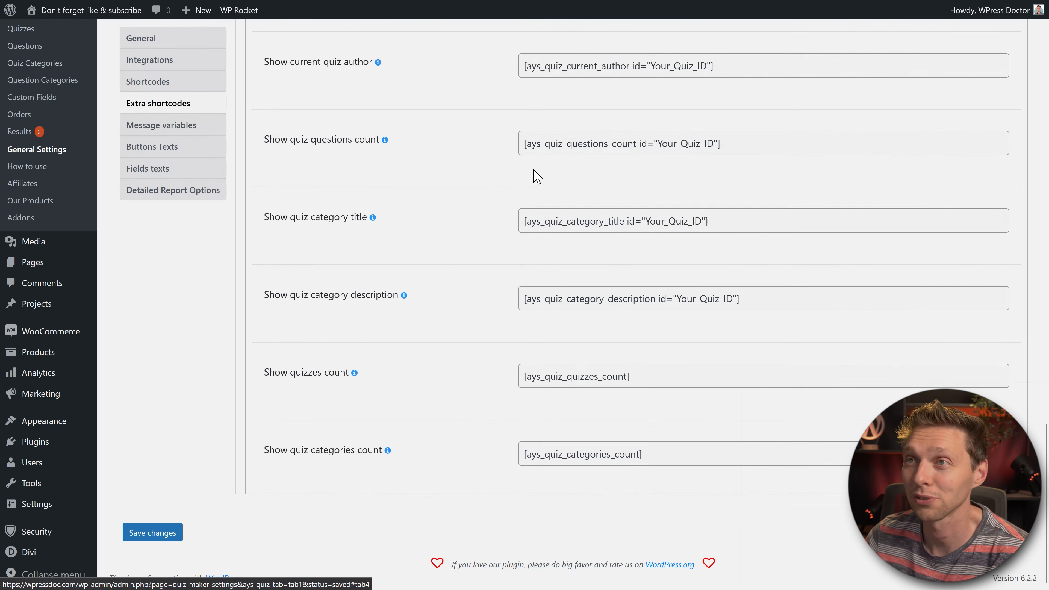
Step: Scroll through the Extra shortcodes list to the bottom, then switch to Message variables
scroll(824, 158, up, 15)
middle_click(995, 124)
scroll(997, 123, down, 4)
scroll(996, 124, down, 8)
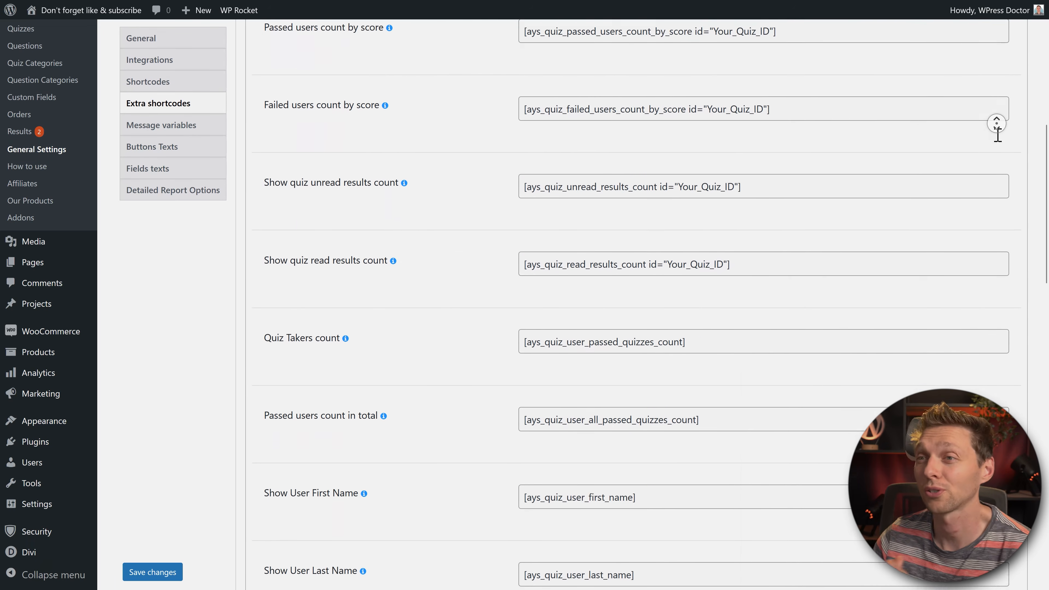
scroll(996, 124, down, 8)
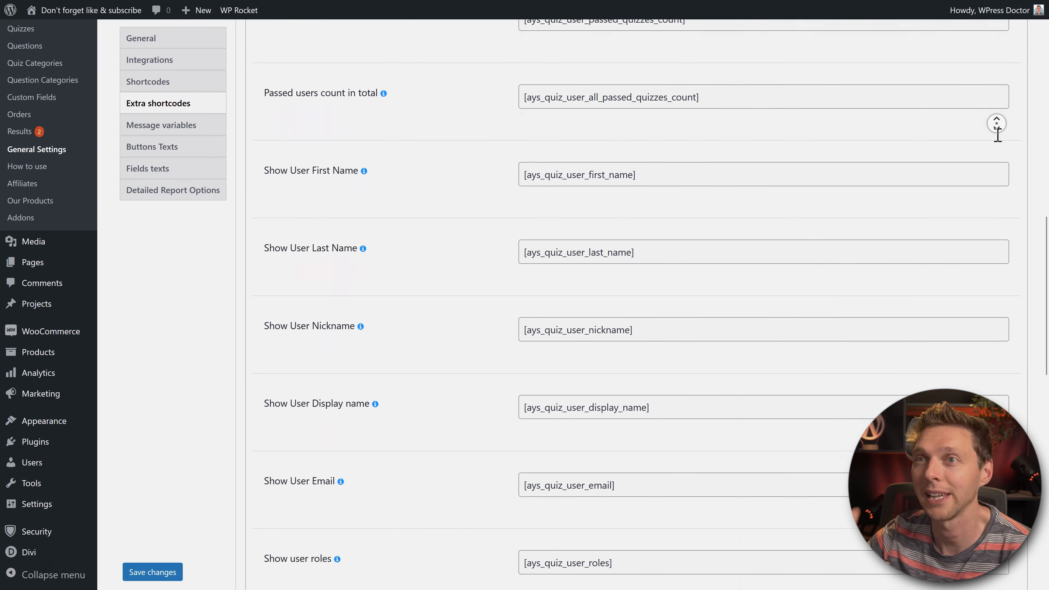
scroll(997, 124, down, 8)
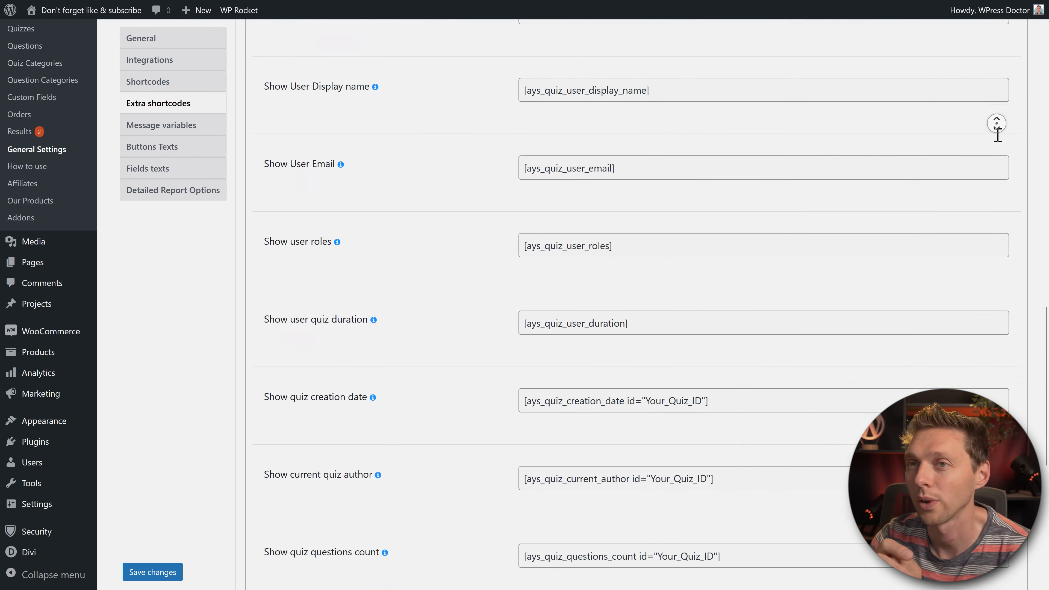
scroll(996, 124, down, 6)
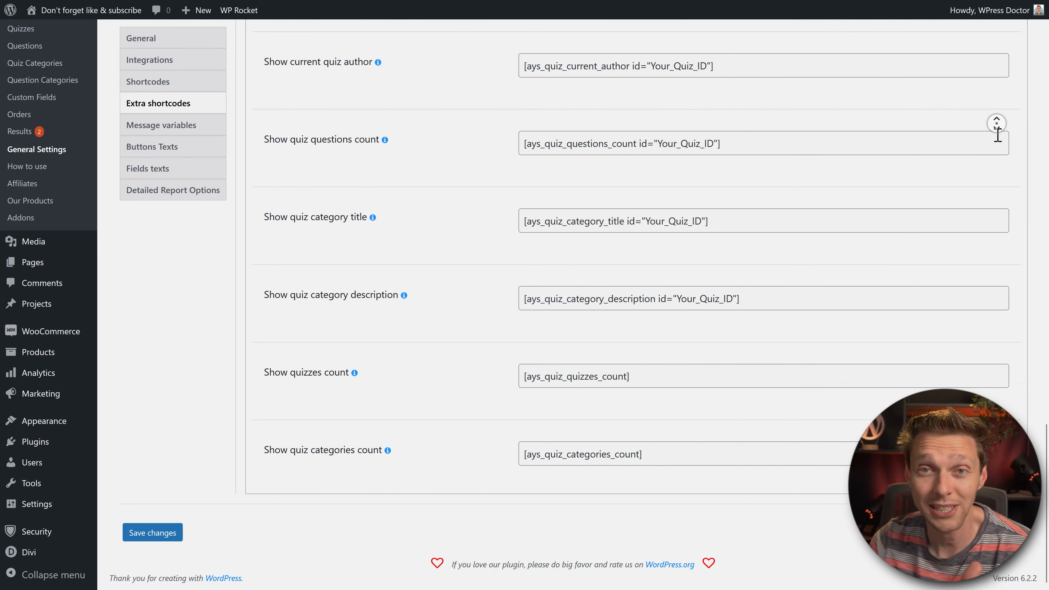
middle_click(996, 135)
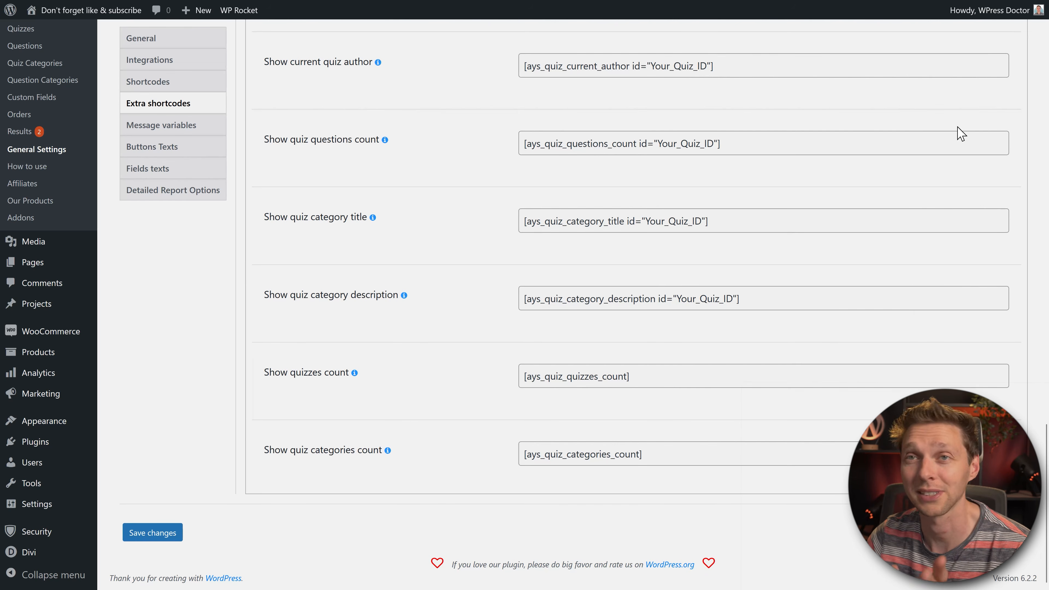
click(181, 129)
Step: Read through the Message variables tab and the quiz options that accept variables
middle_click(657, 174)
scroll(656, 174, up, 15)
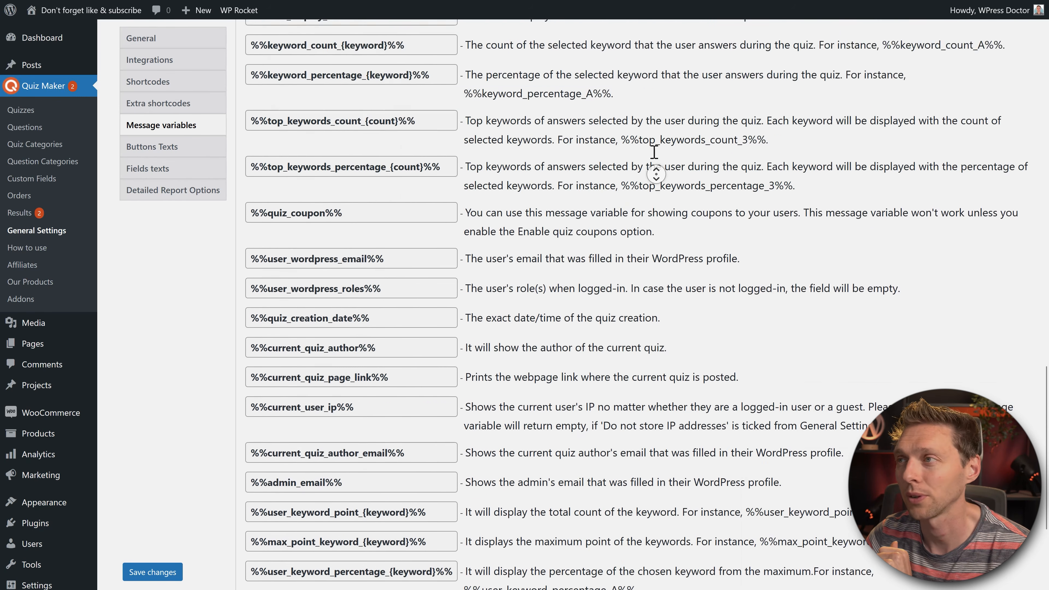
scroll(654, 127, up, 10)
middle_click(642, 164)
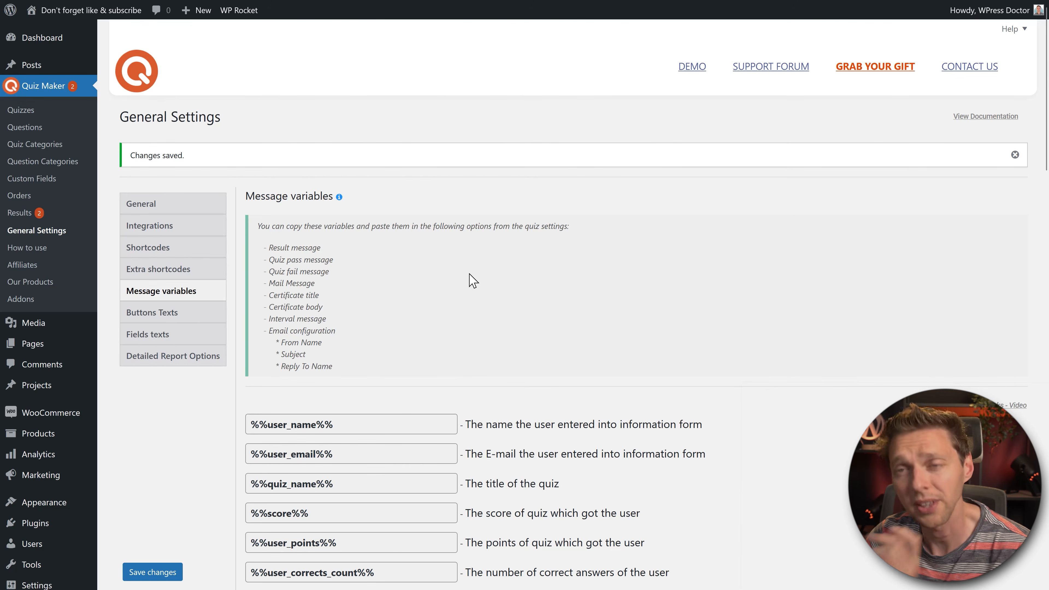
drag(261, 270, 385, 372)
click(387, 371)
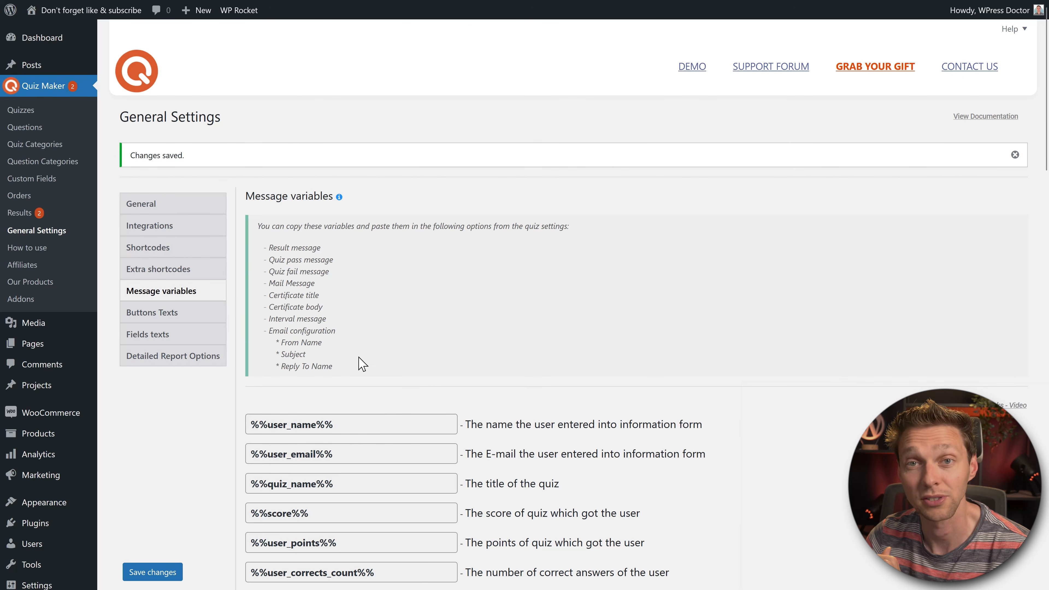
Step: Review the Buttons texts tab and its notice about translating changed words
click(155, 319)
middle_click(659, 278)
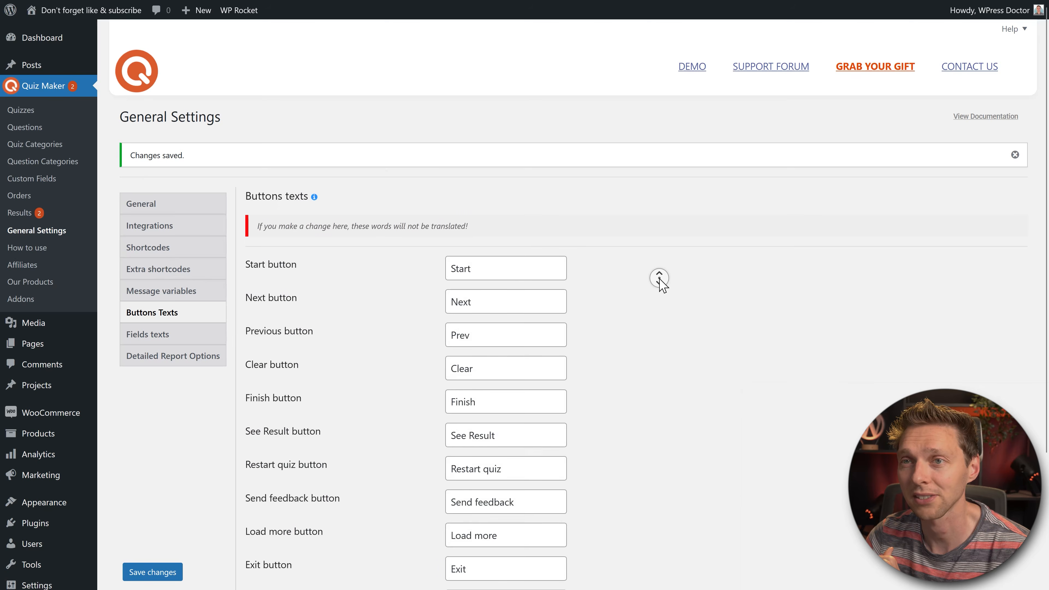
scroll(686, 236, down, 3)
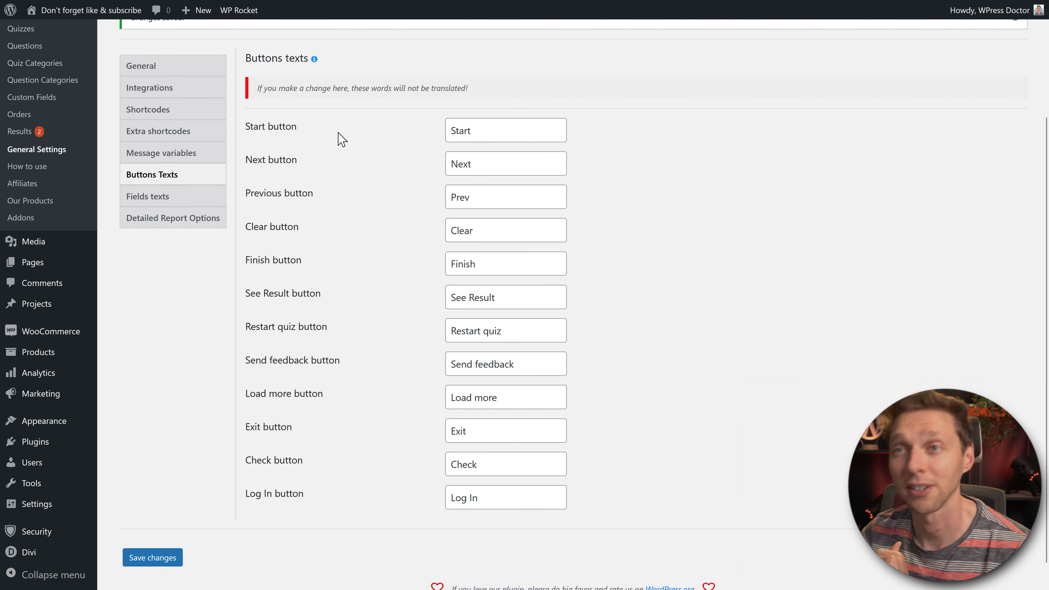
drag(475, 89, 258, 102)
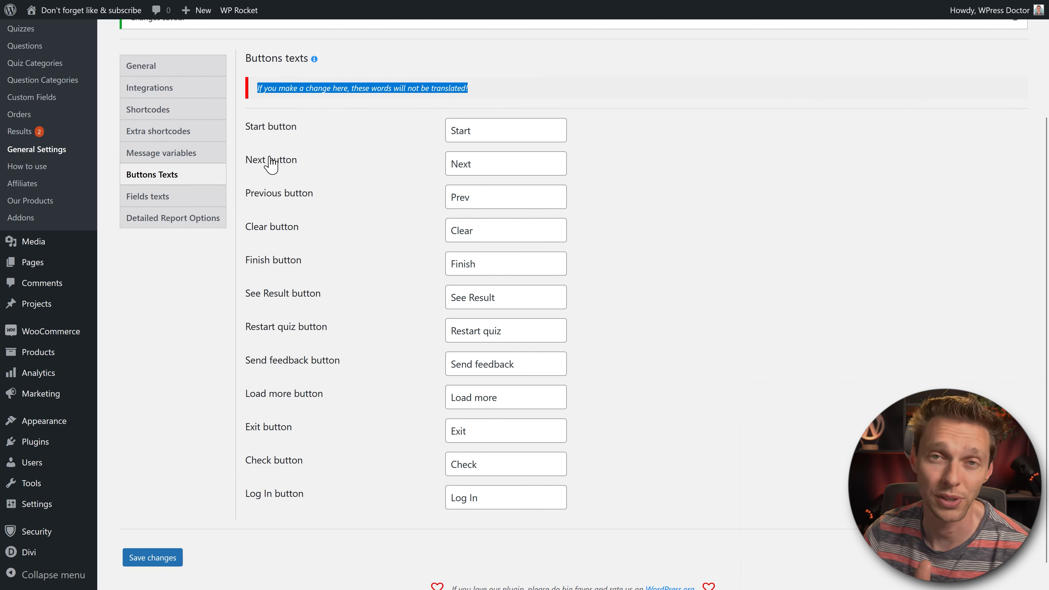
click(530, 88)
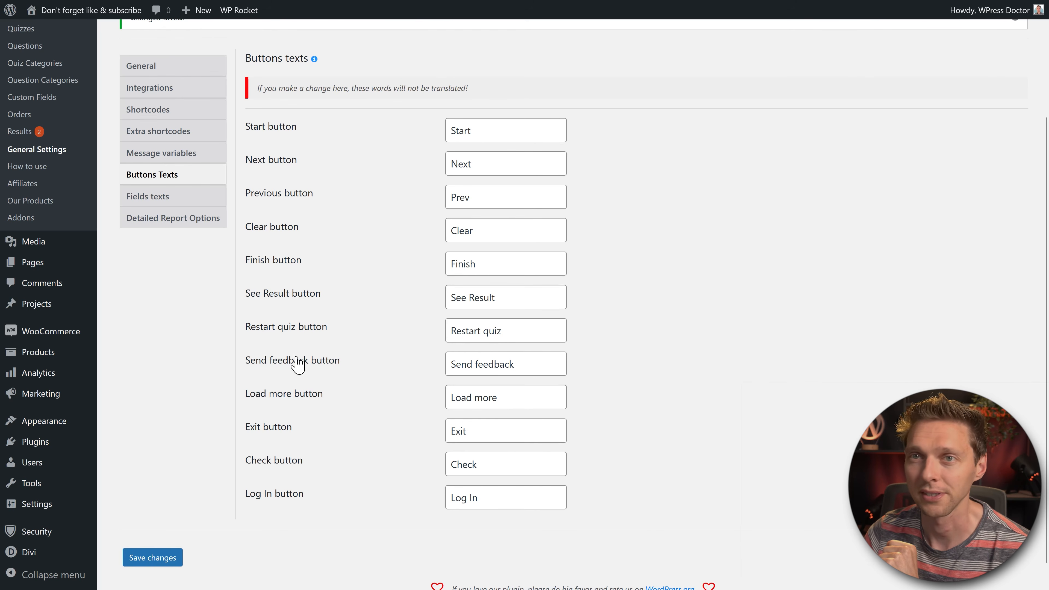
Step: Look at Fields texts, then scroll through Detailed Report Options with every information item enabled
click(154, 197)
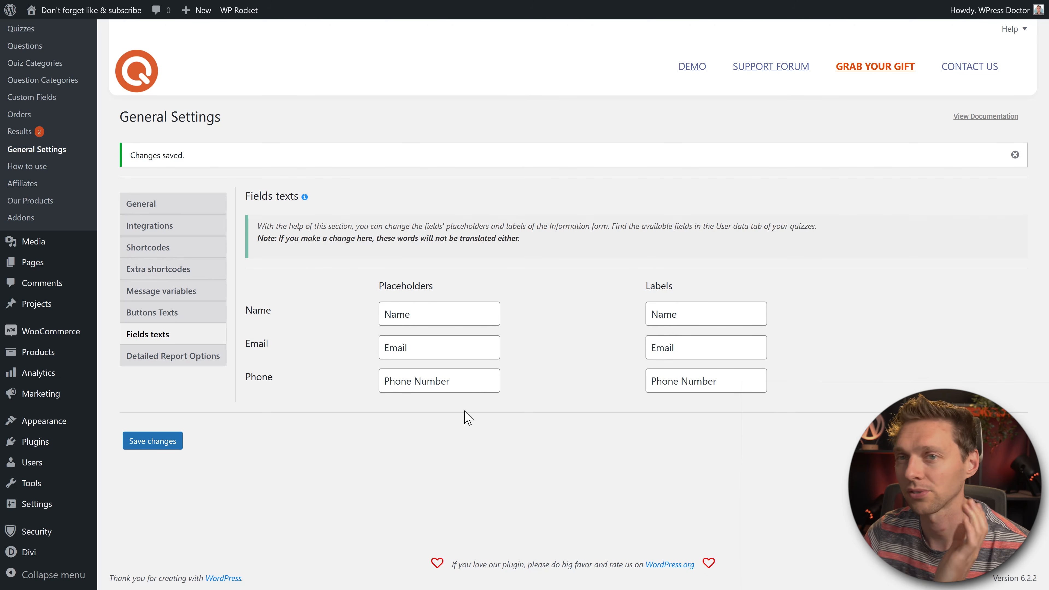
click(198, 356)
middle_click(655, 256)
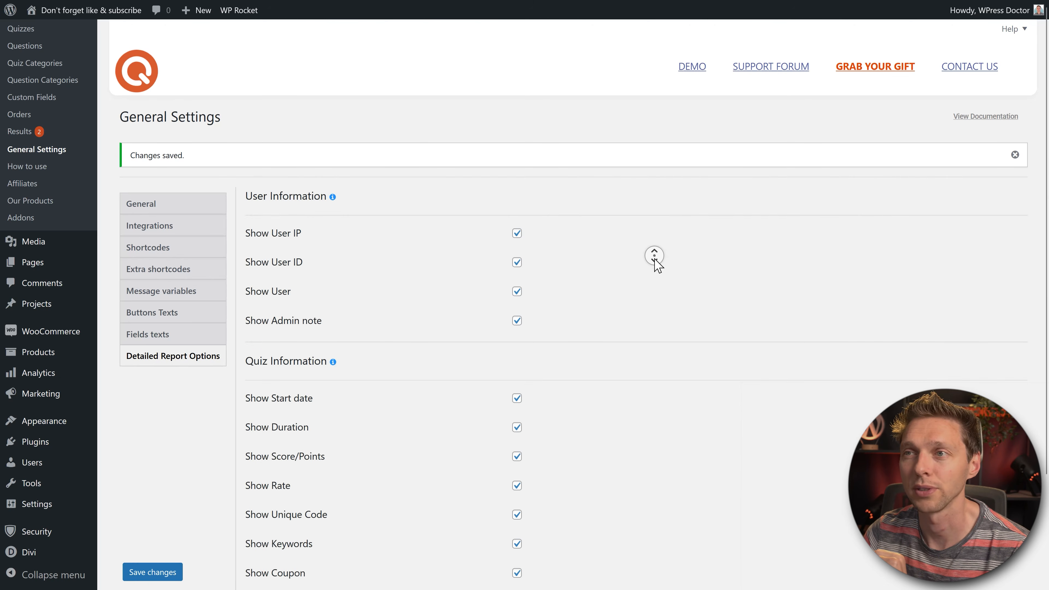
scroll(655, 273, down, 3)
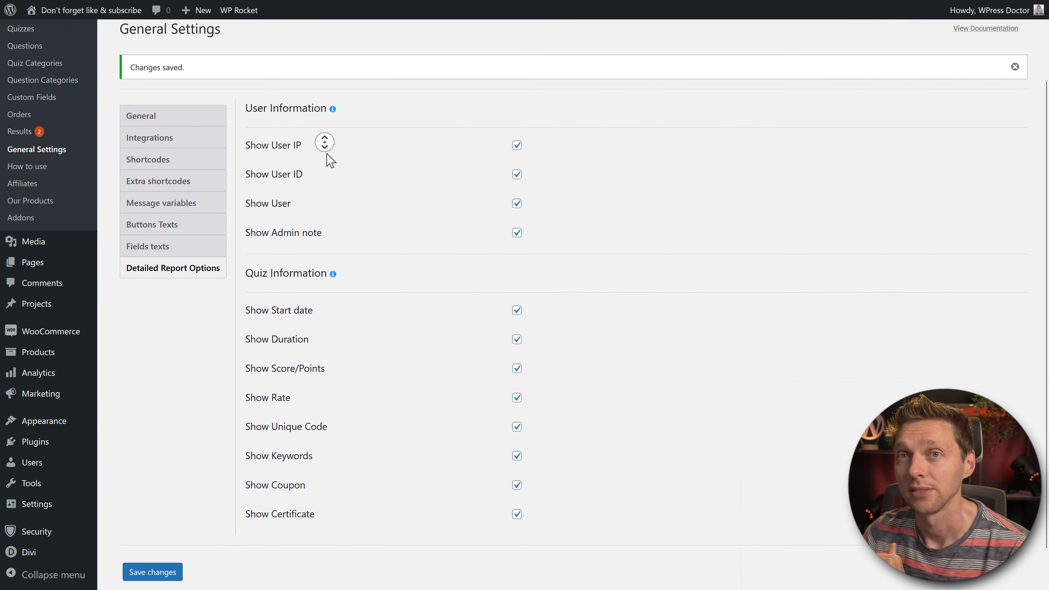
scroll(327, 158, down, 1)
middle_click(326, 154)
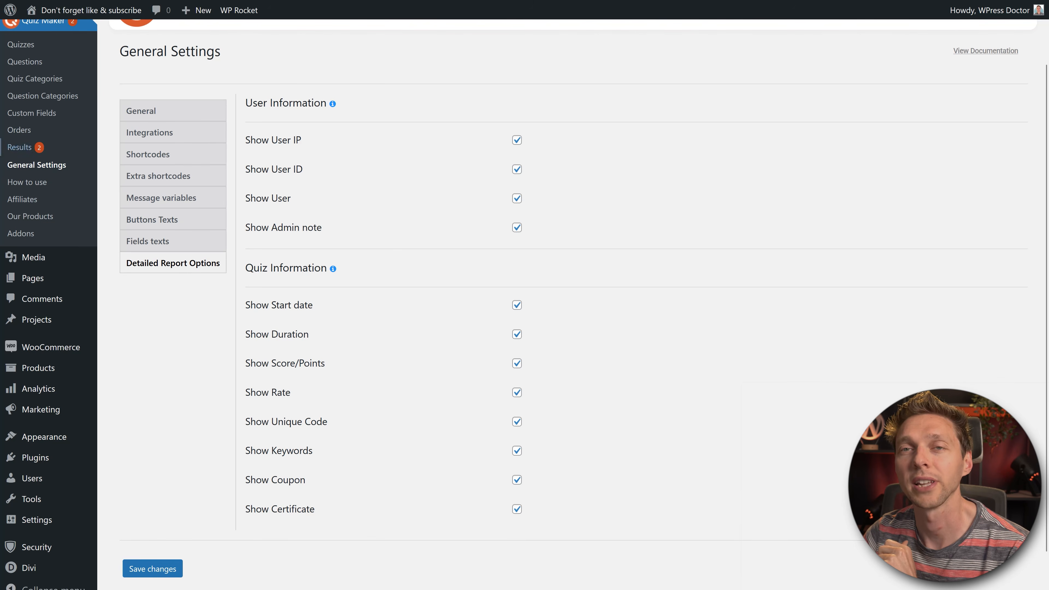
Step: Open and scroll through the Quiz Maker How to use page
click(27, 182)
scroll(854, 190, down, 12)
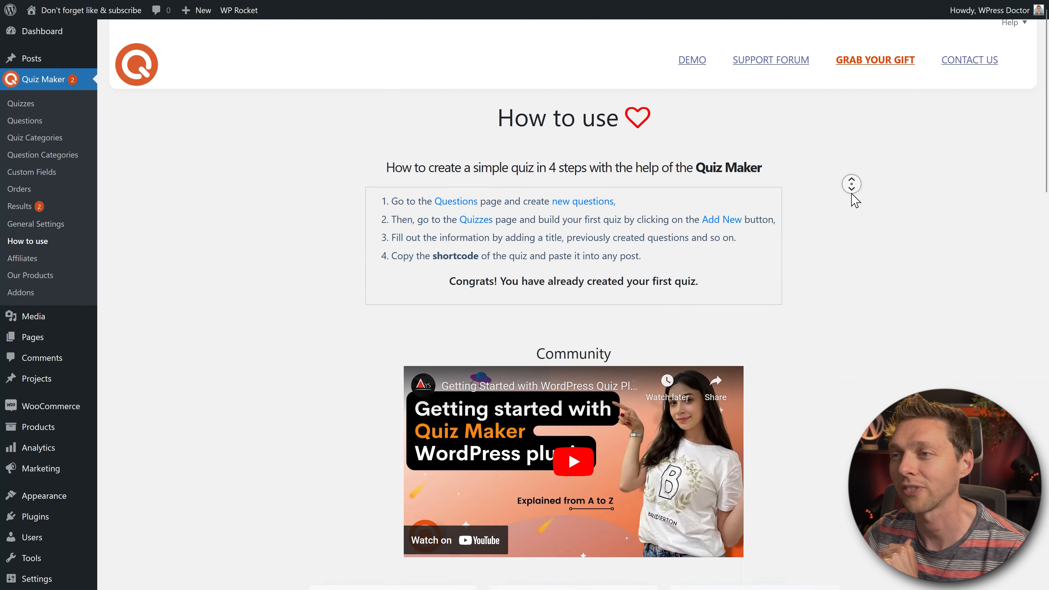
scroll(853, 209, down, 7)
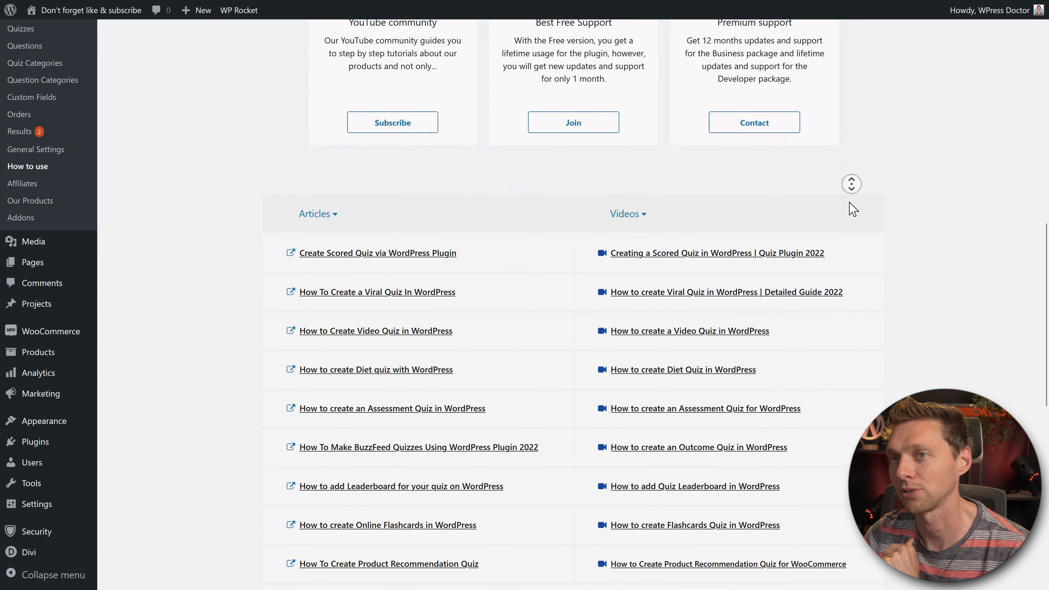
Step: Browse the Our Products page and open the full plugin catalogue on the vendor site
click(851, 208)
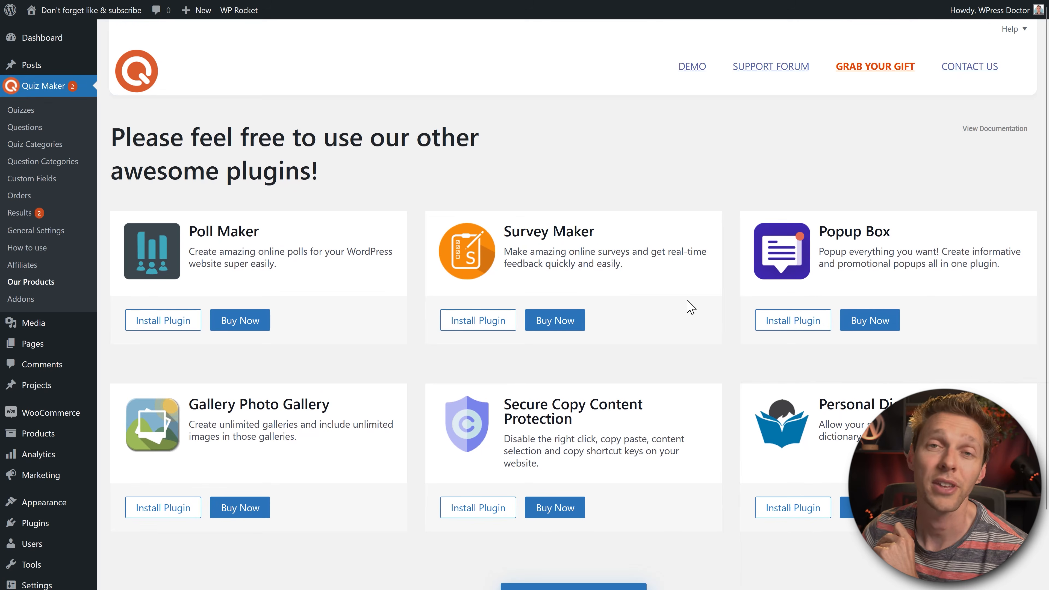
scroll(611, 291, down, 1)
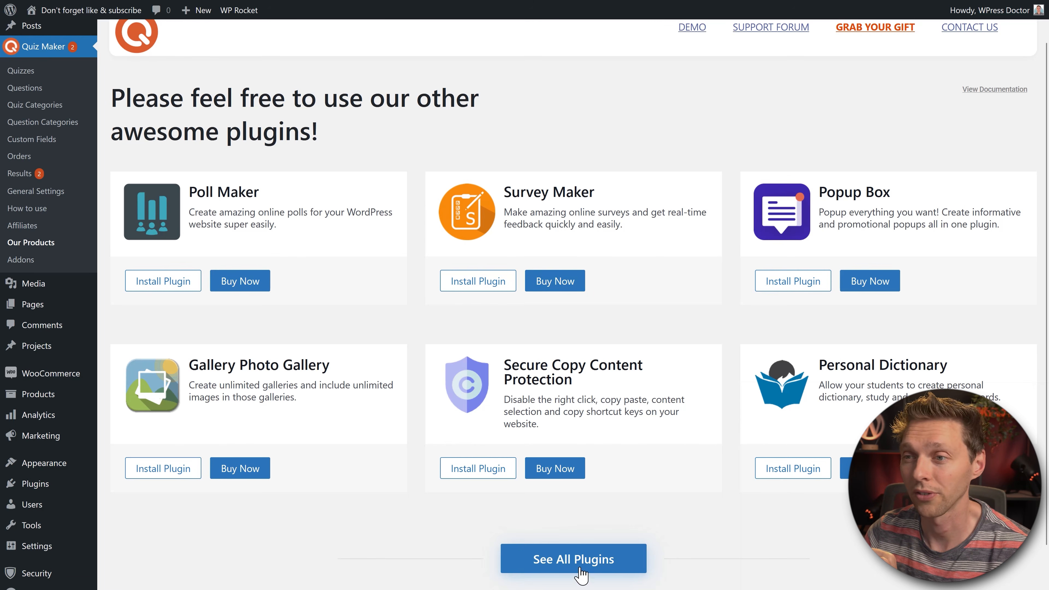
click(565, 559)
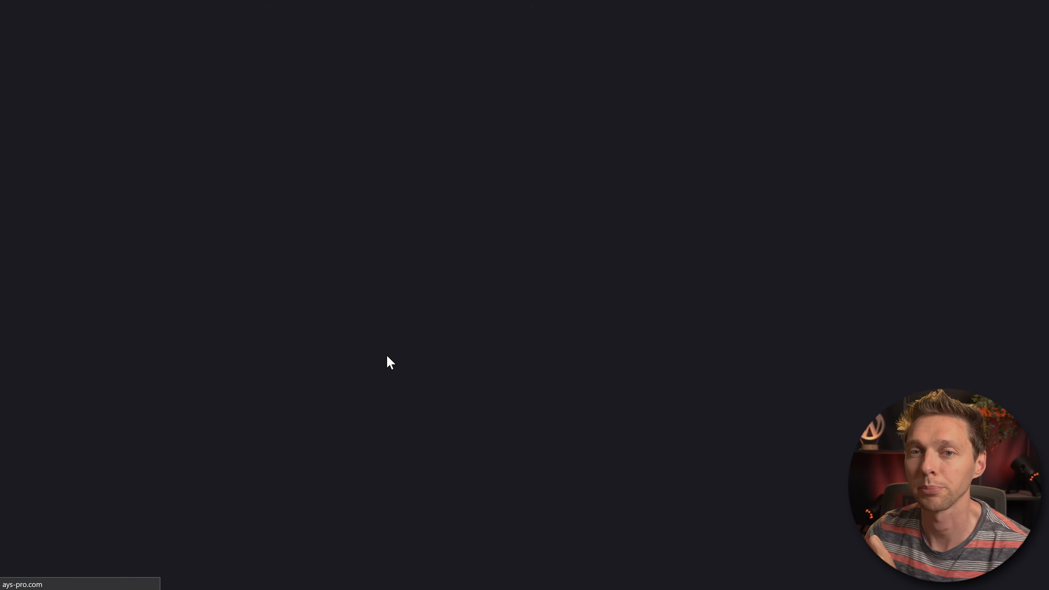
middle_click(529, 215)
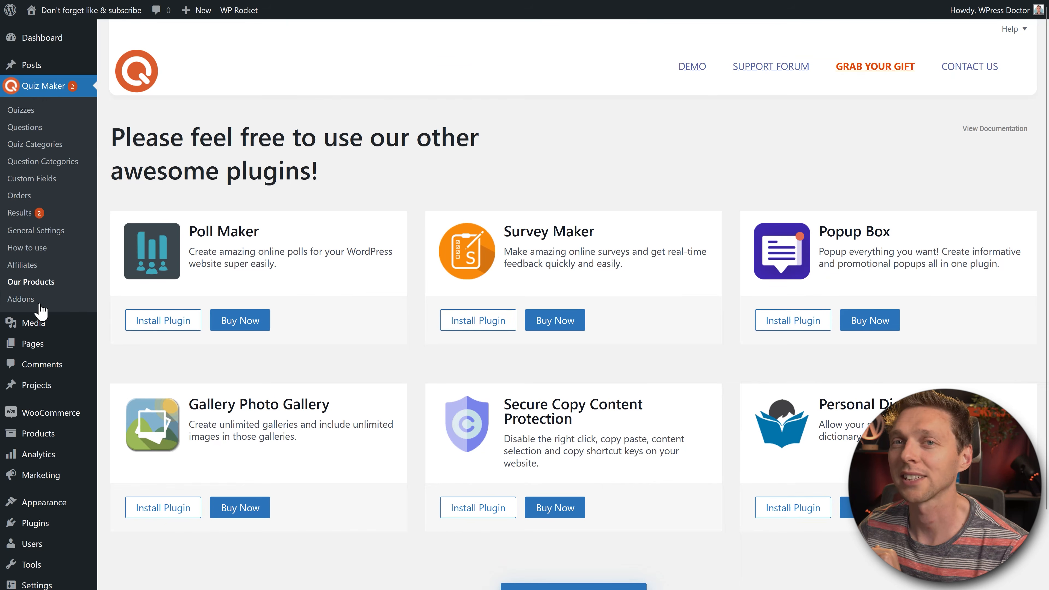
click(18, 306)
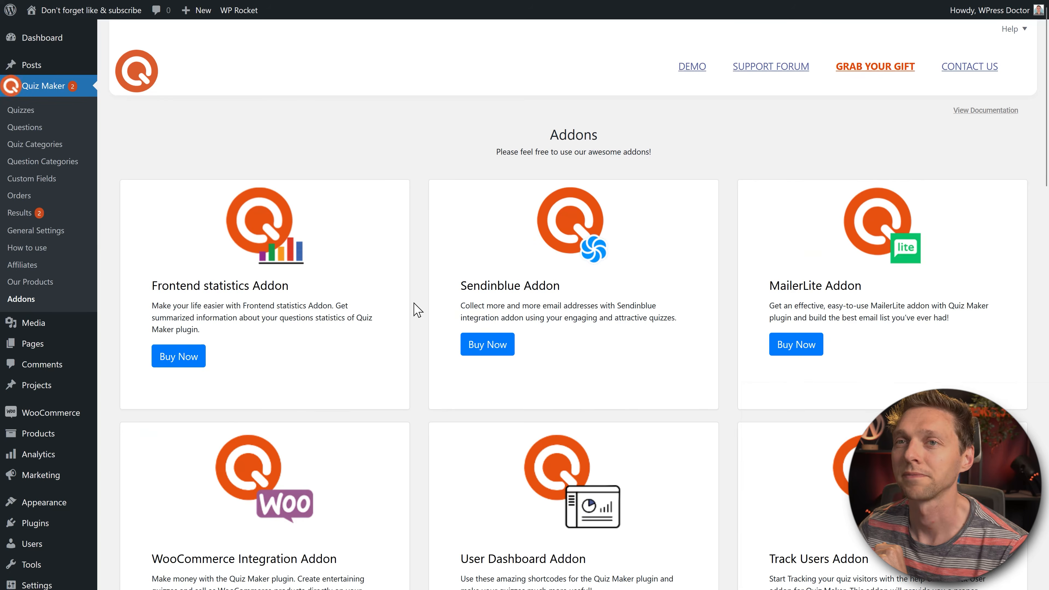
middle_click(729, 150)
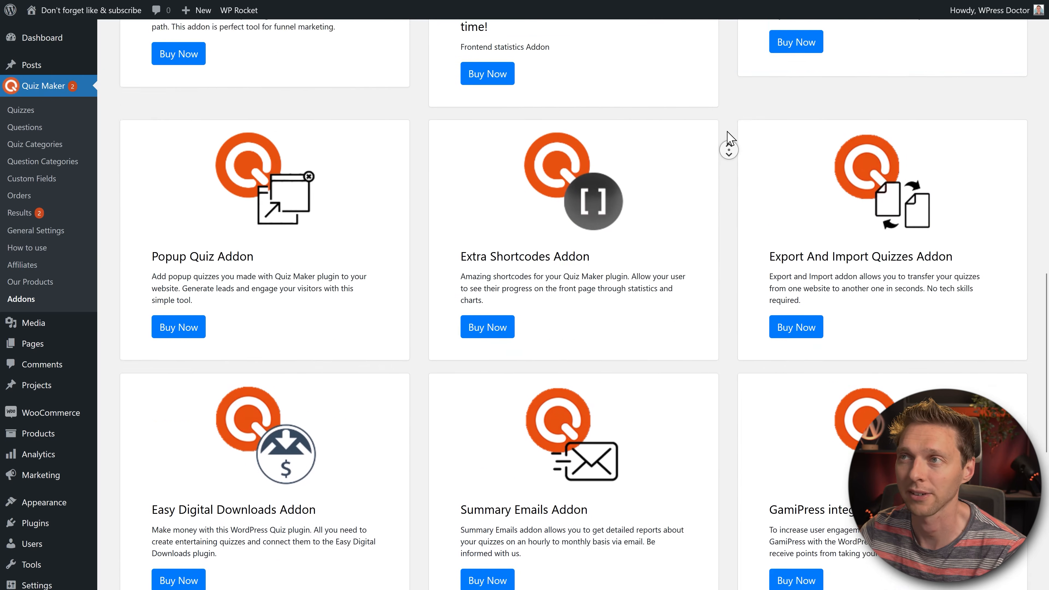
click(730, 141)
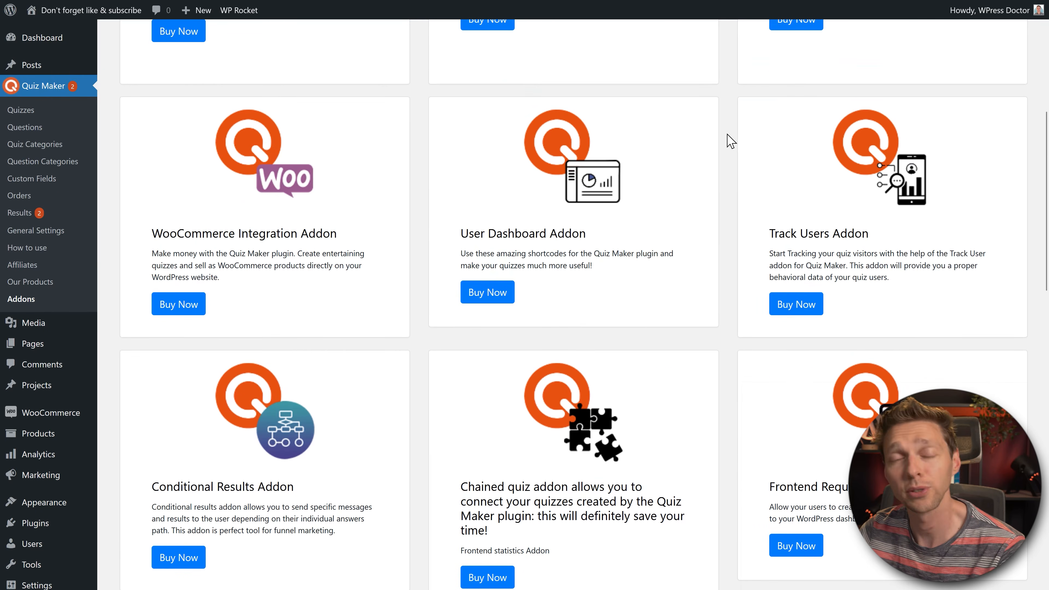
scroll(719, 141, up, 6)
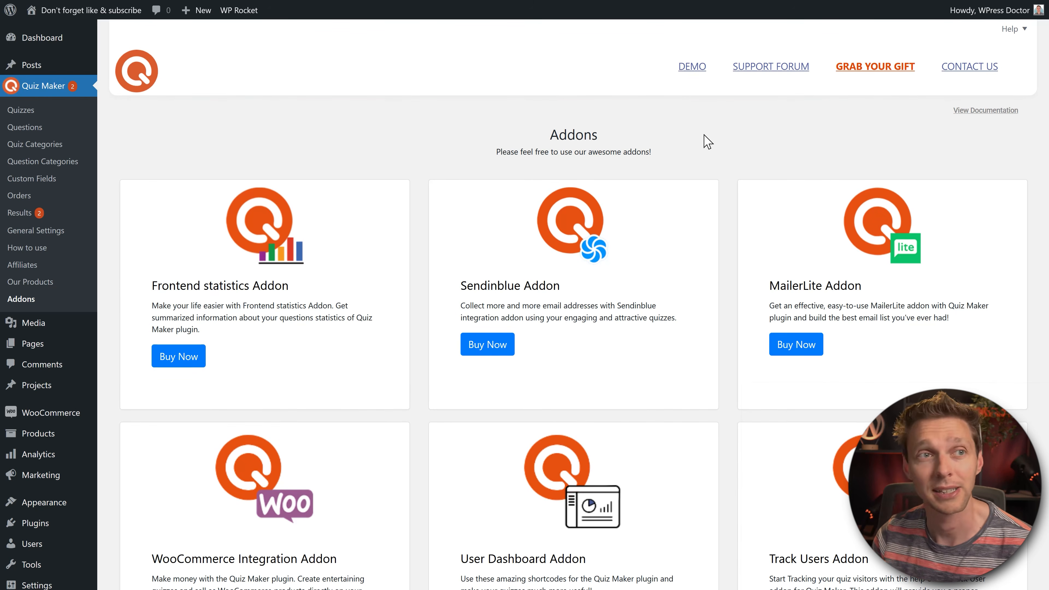
middle_click(717, 161)
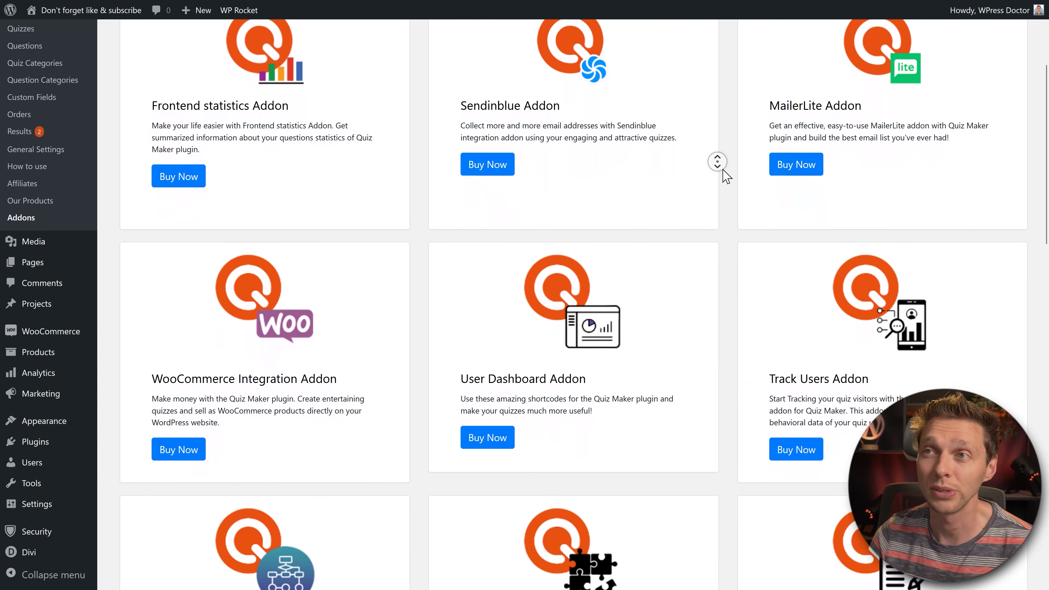